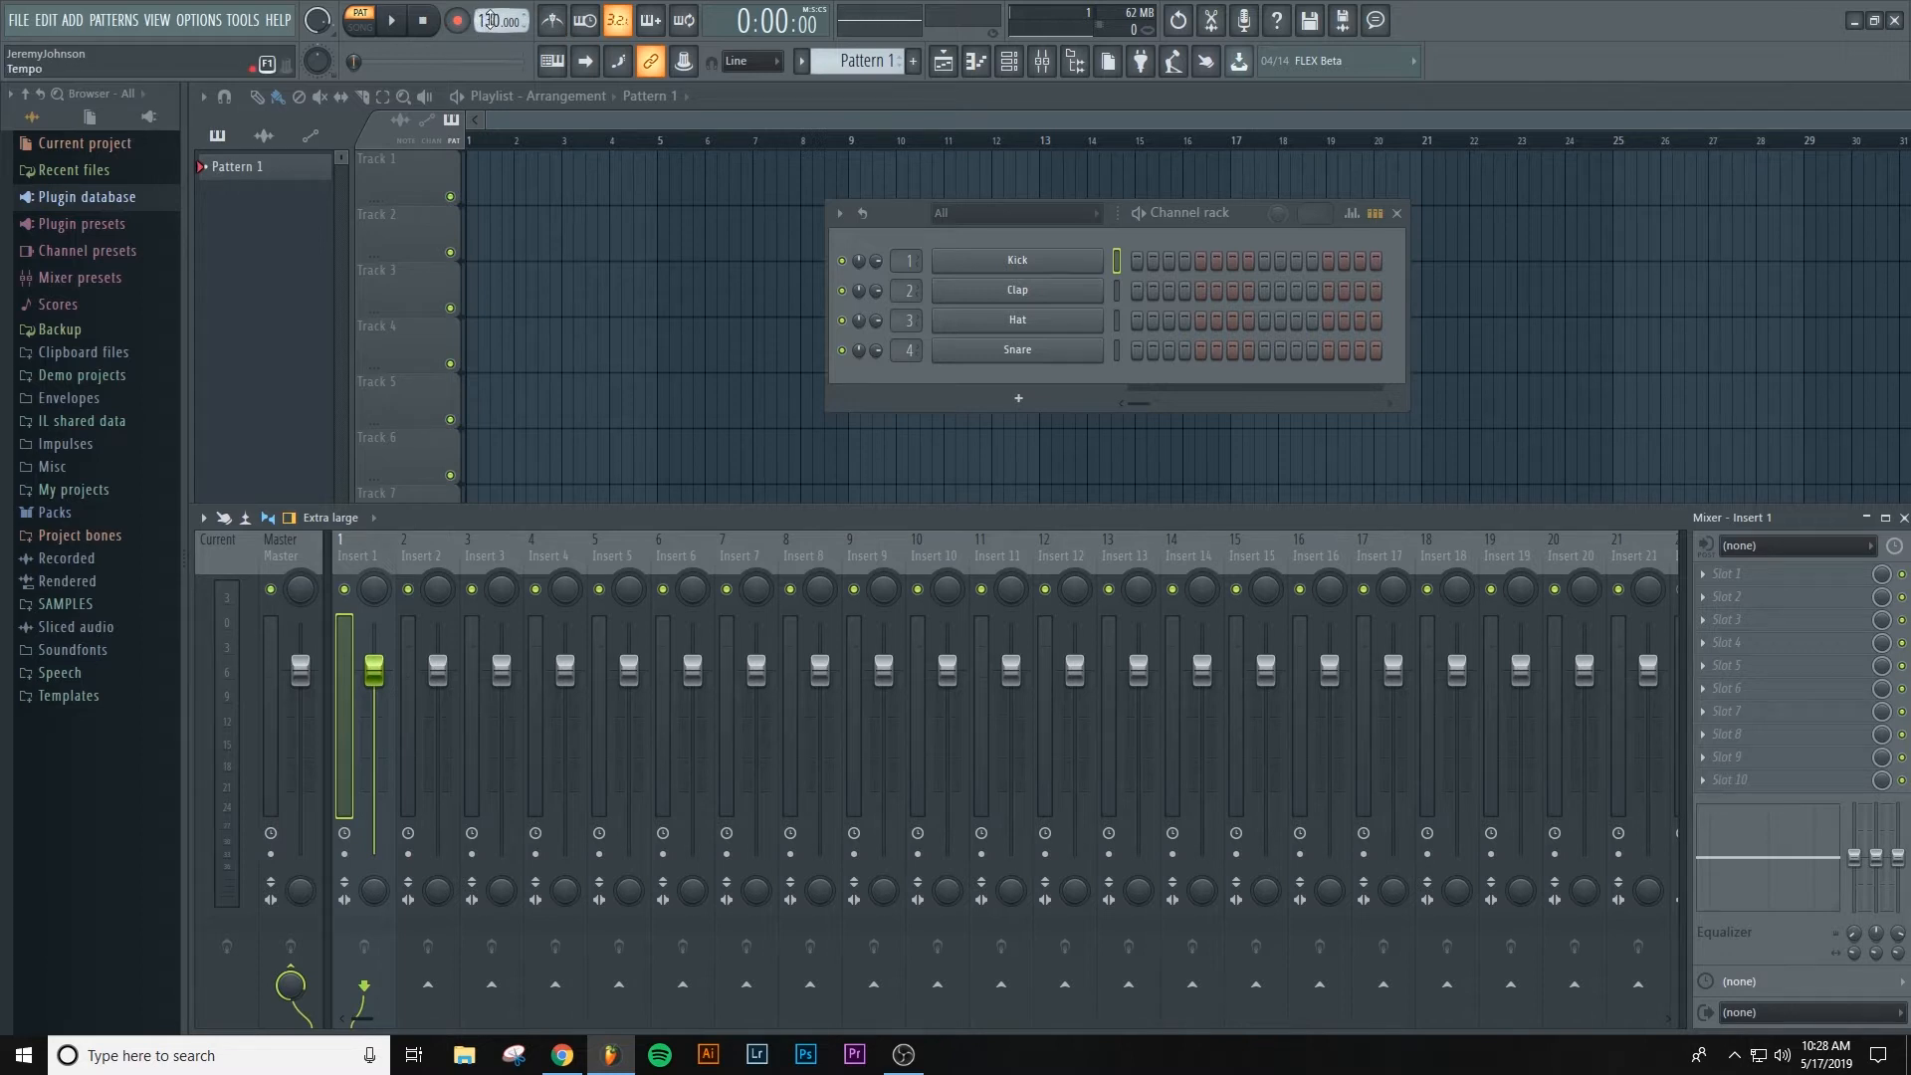
drag(491, 19, 491, 24)
click(801, 61)
click(801, 61)
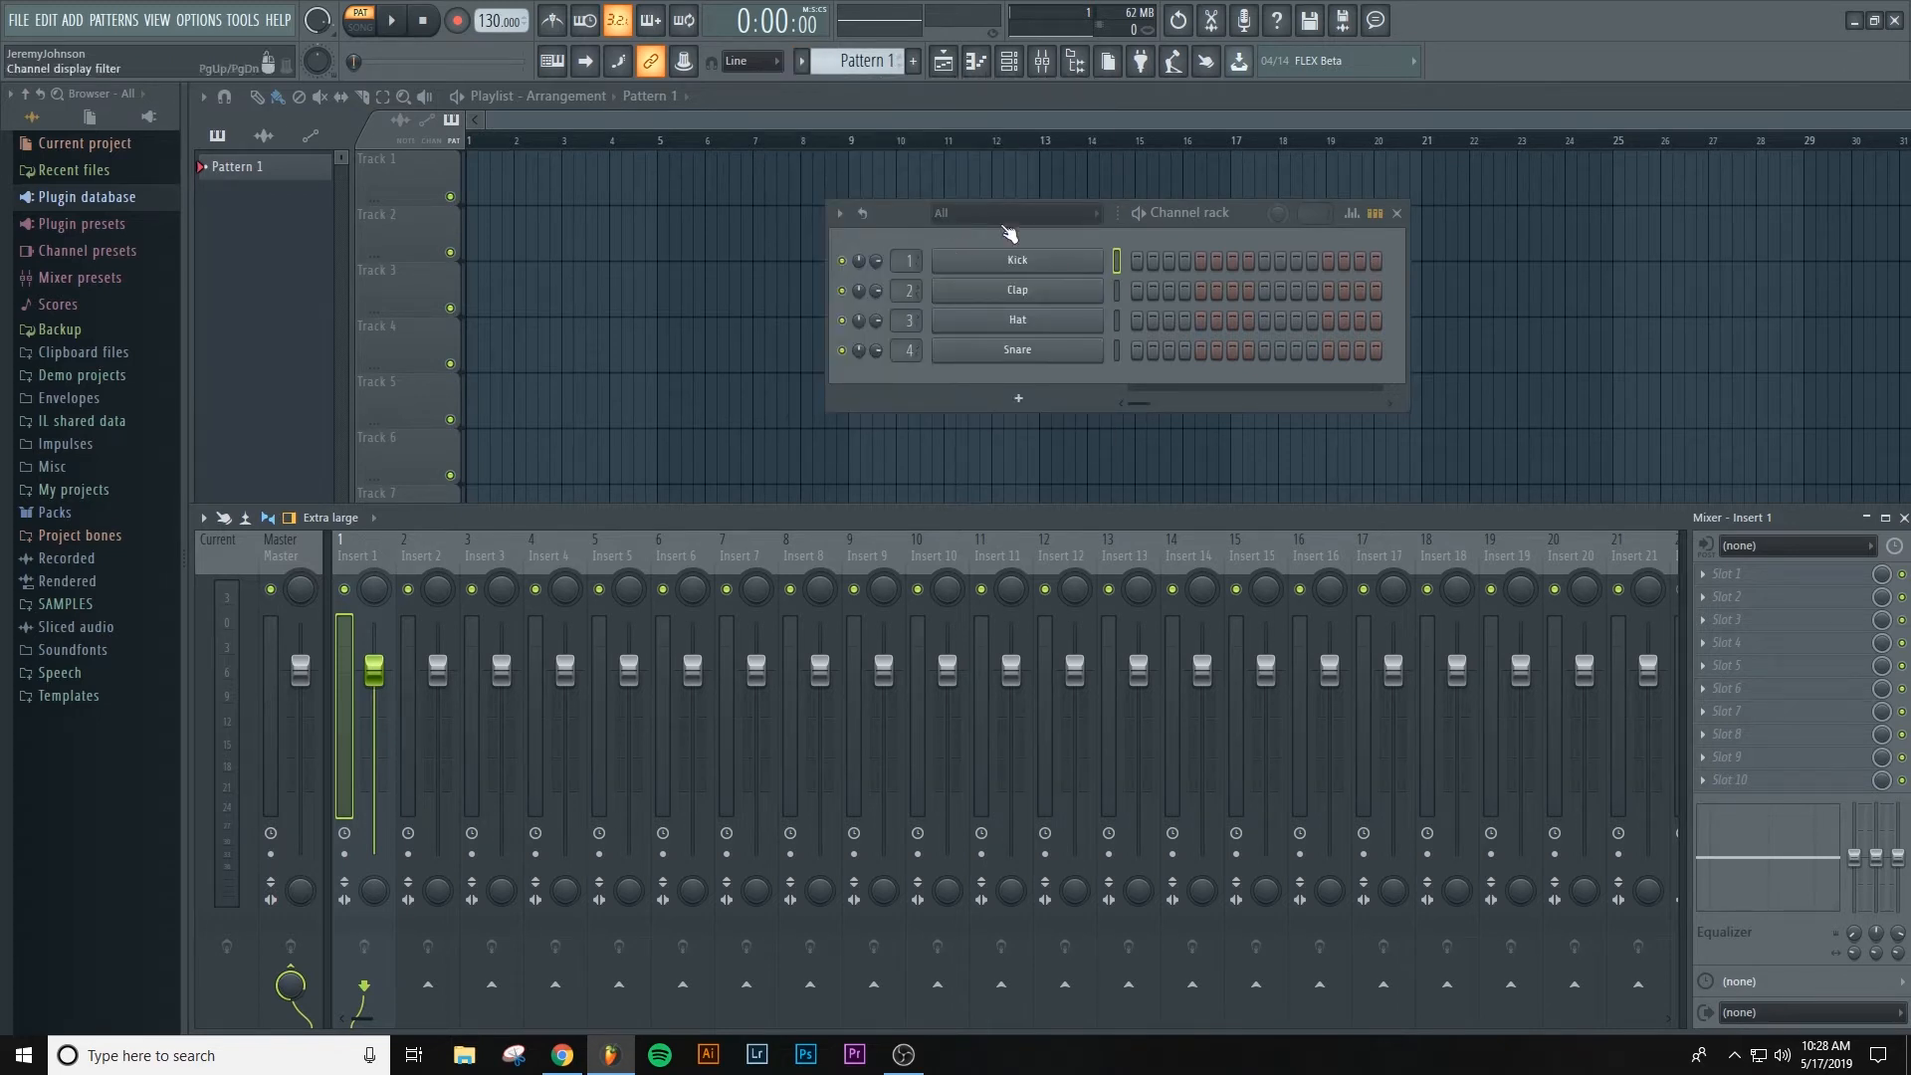
click(801, 62)
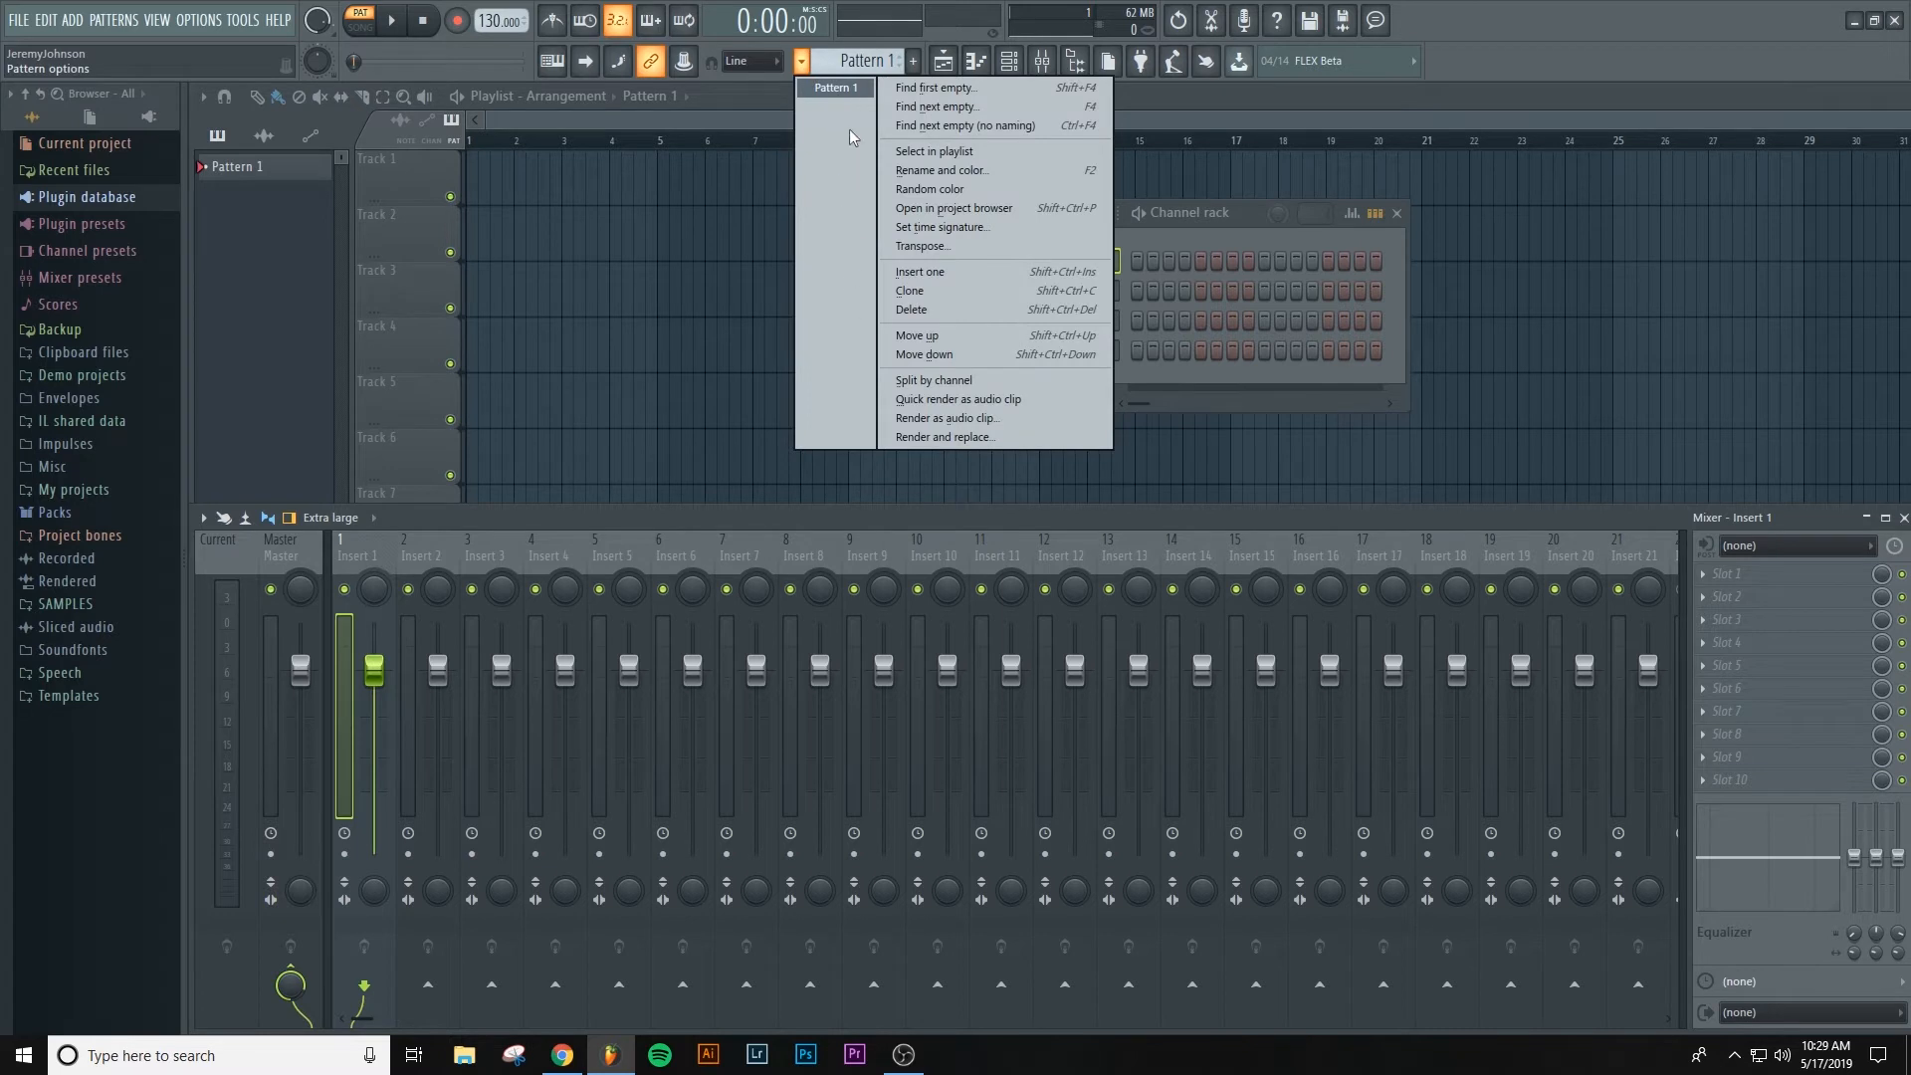
click(802, 62)
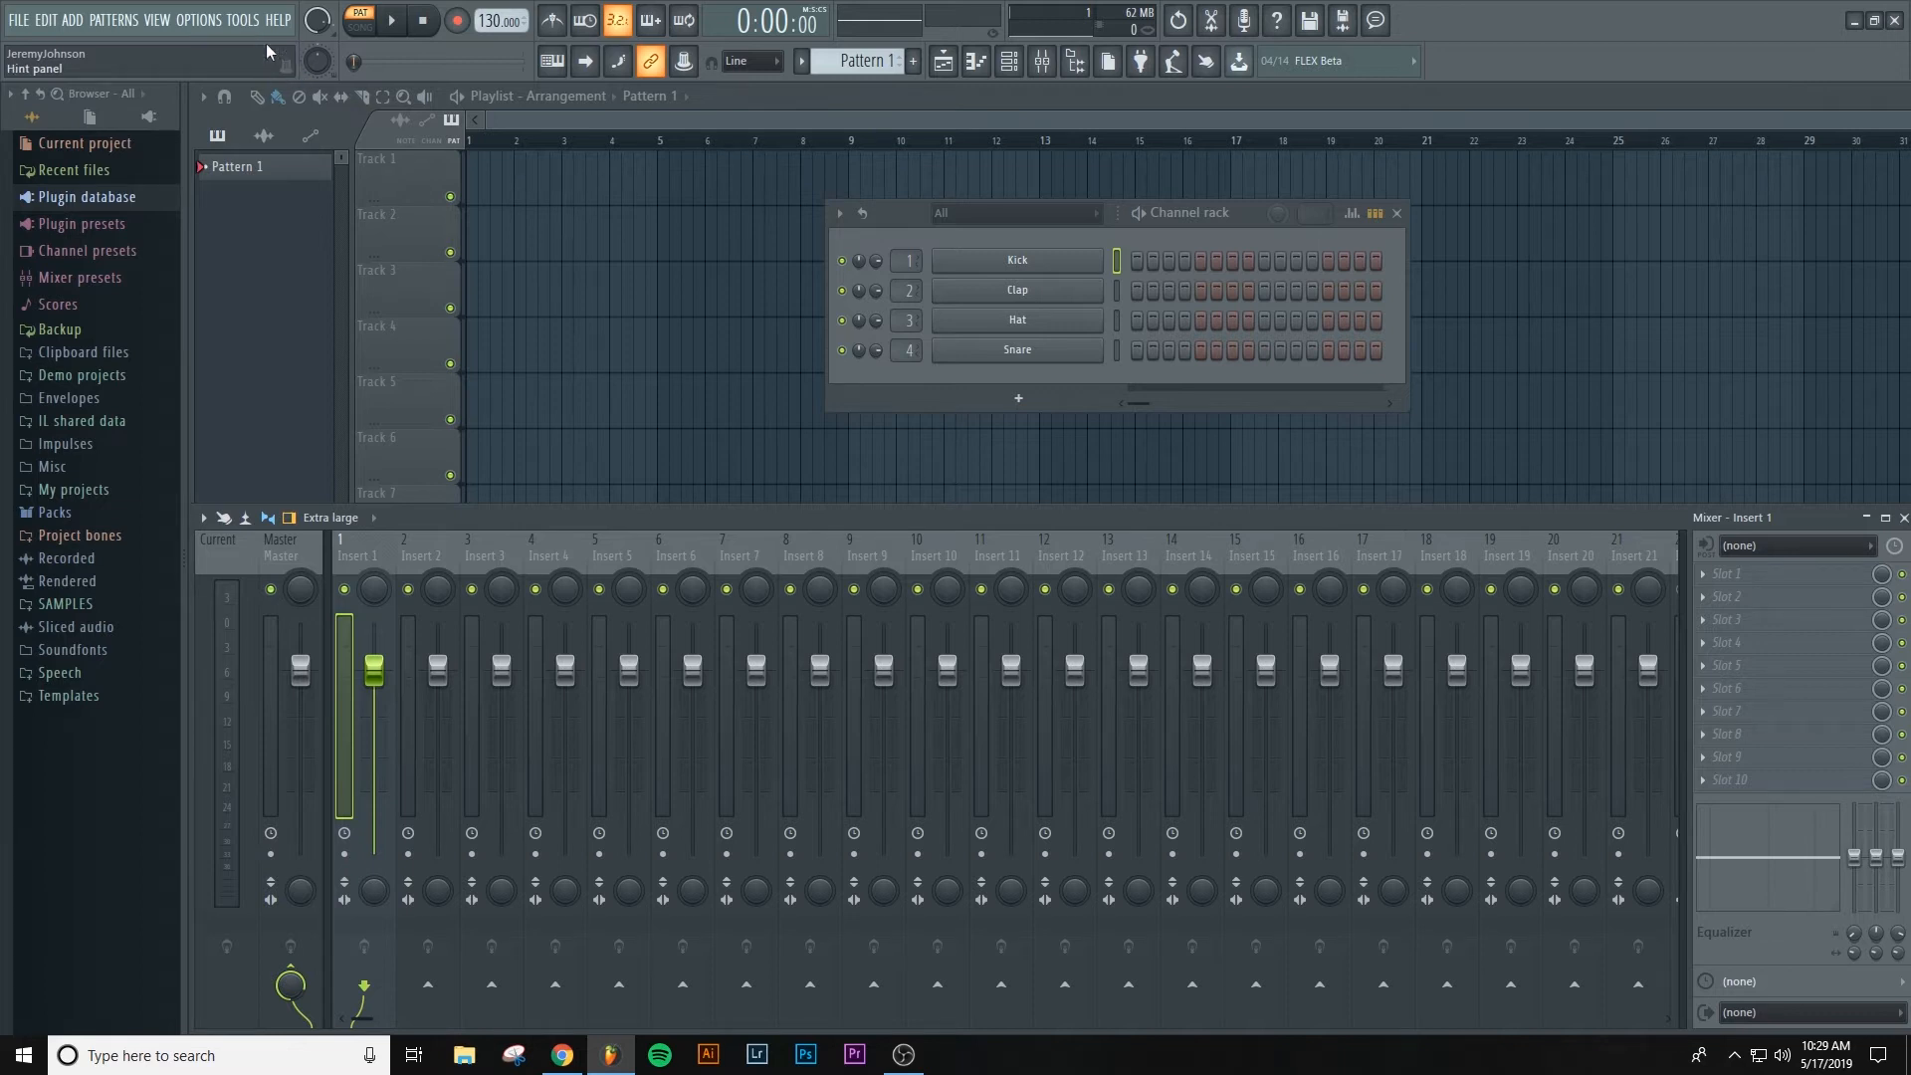
- Toggle the Playlist window on and off to view the arrangement tracks, leaving it hidden
click(945, 63)
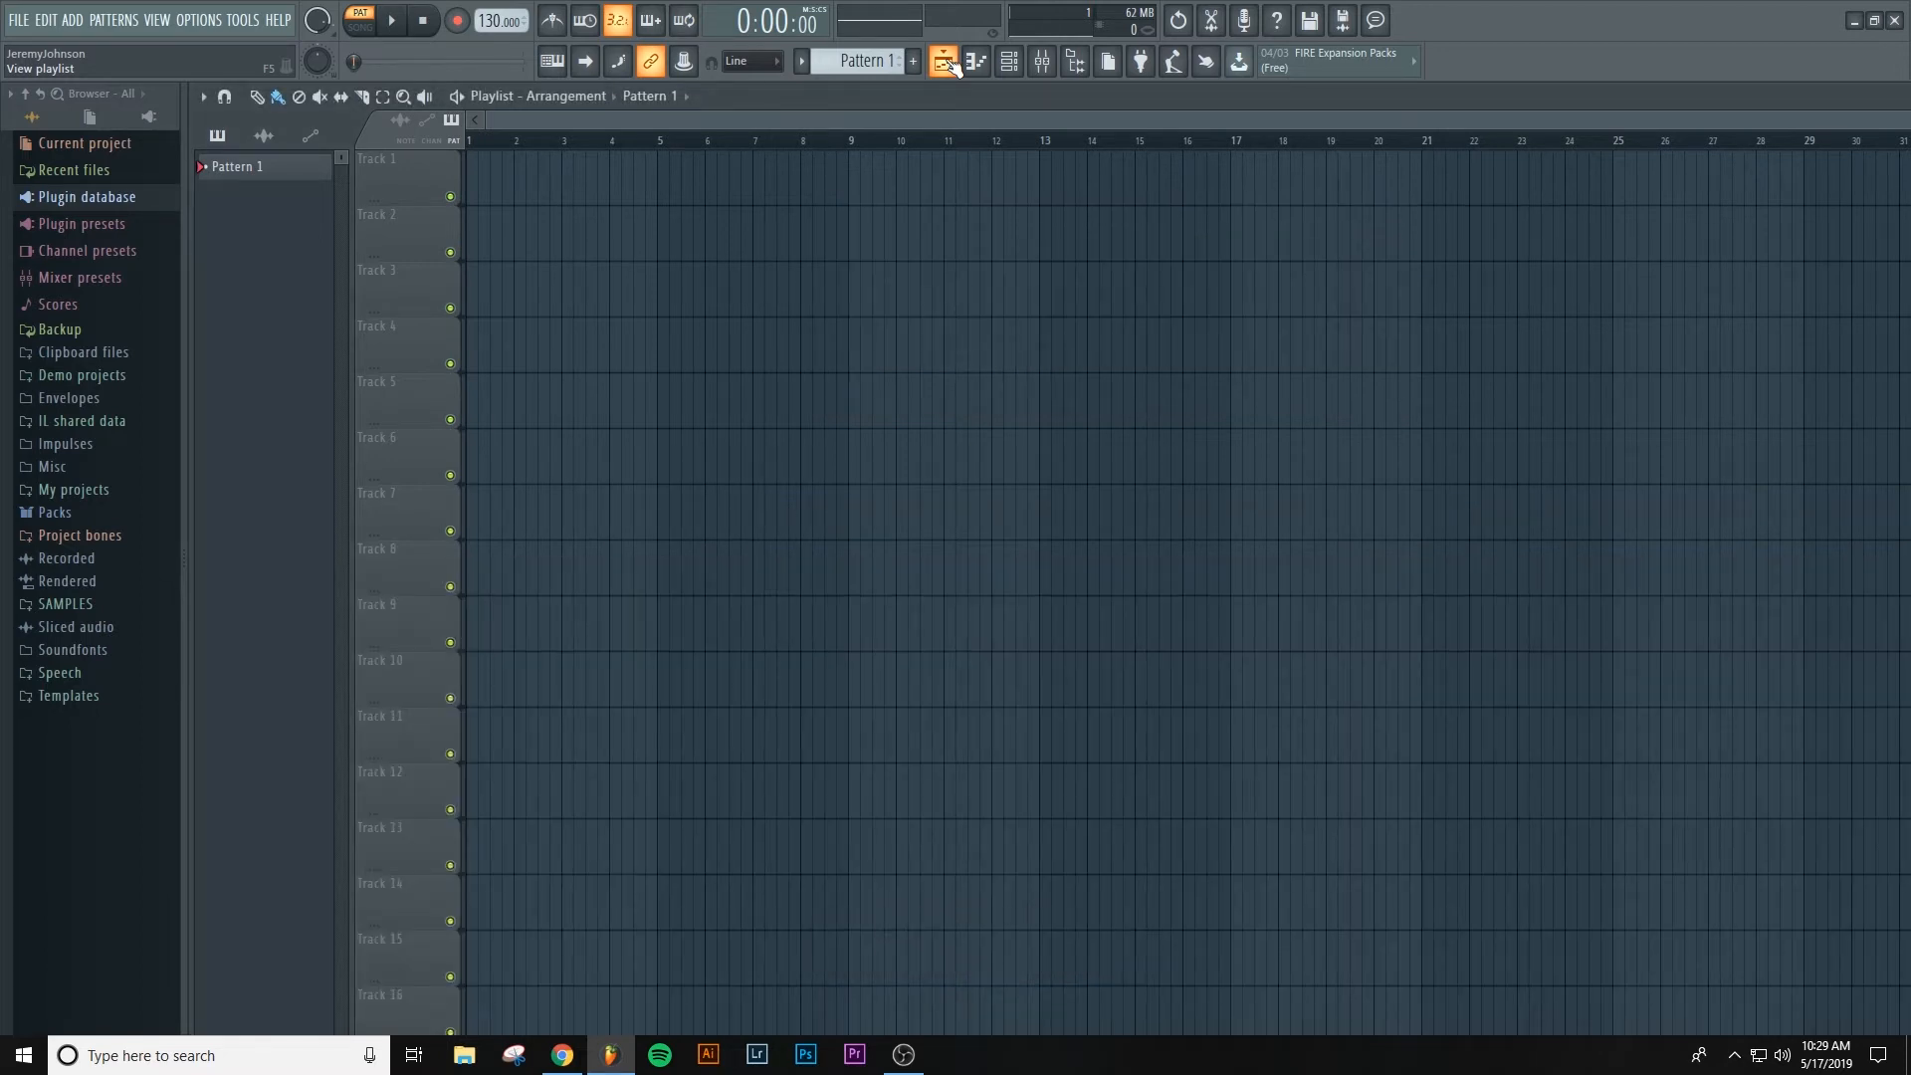
click(945, 63)
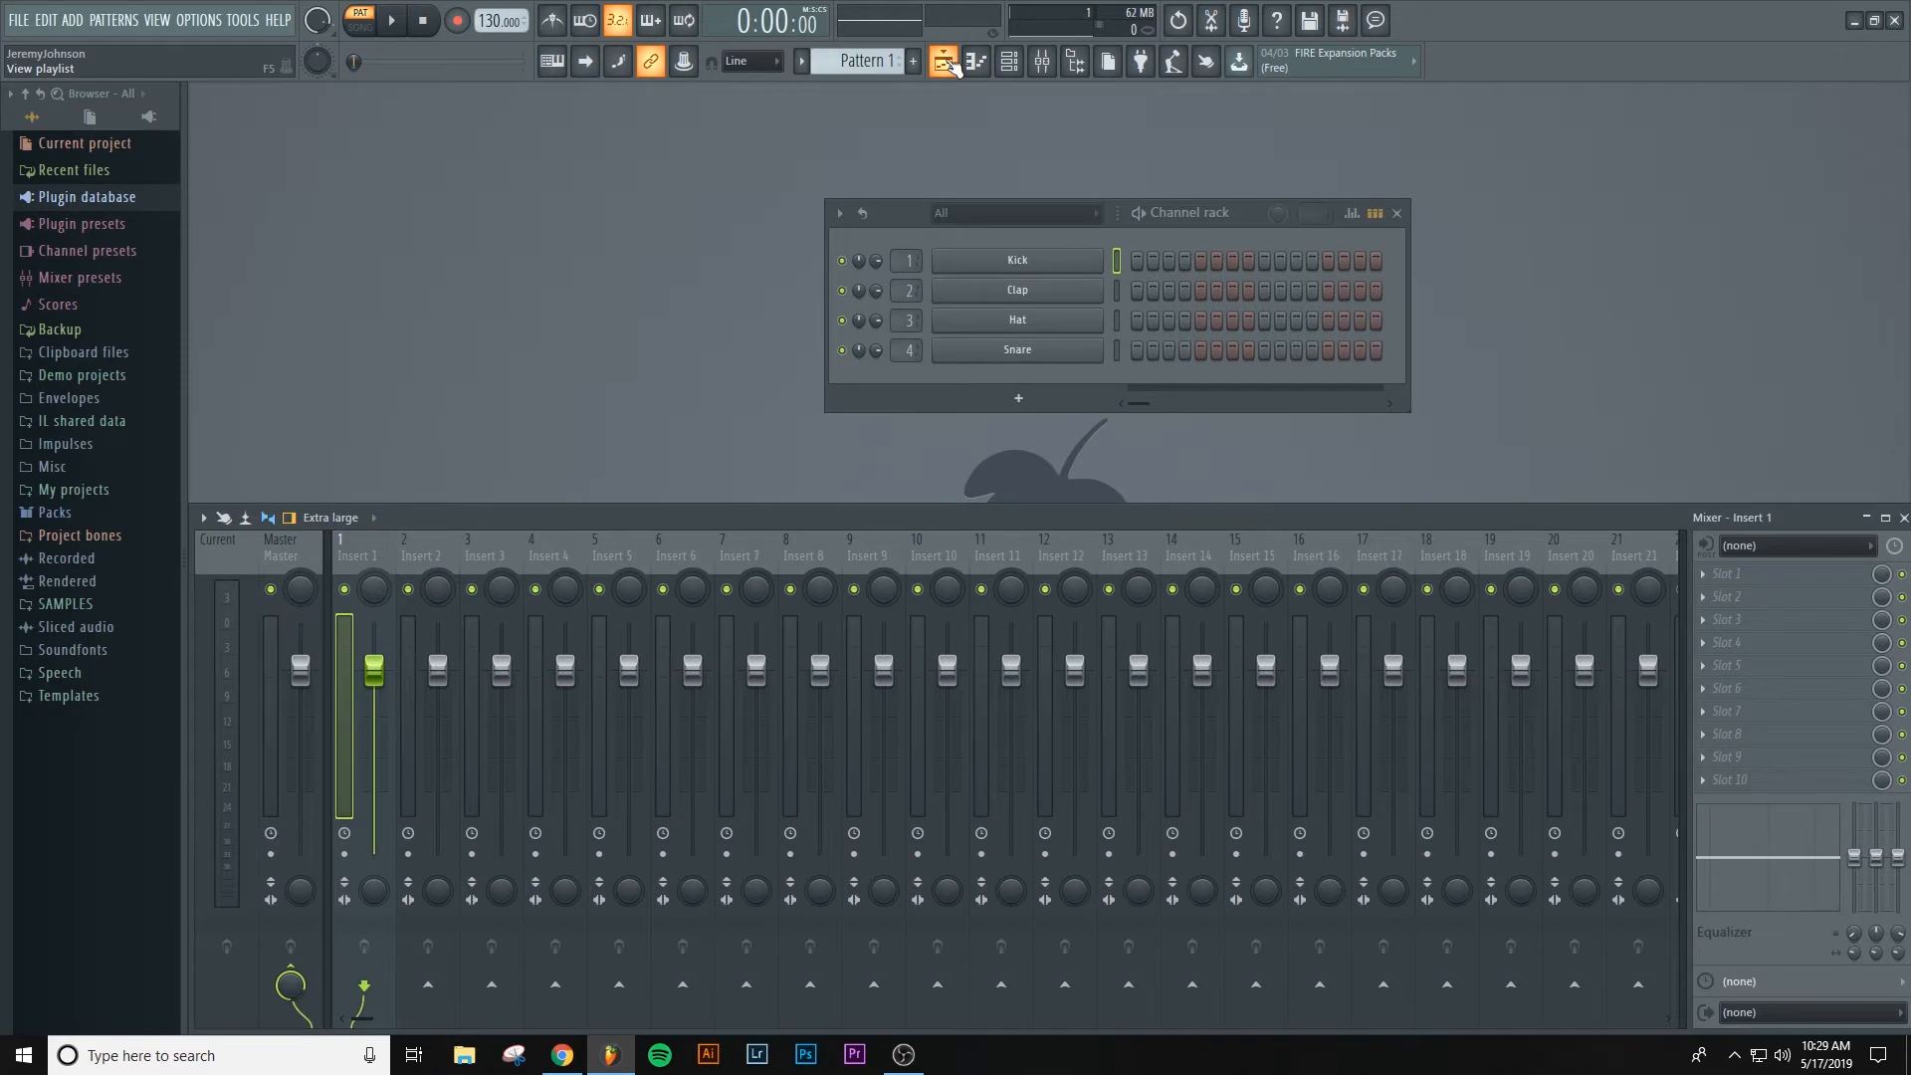
click(945, 63)
click(945, 63)
click(945, 63)
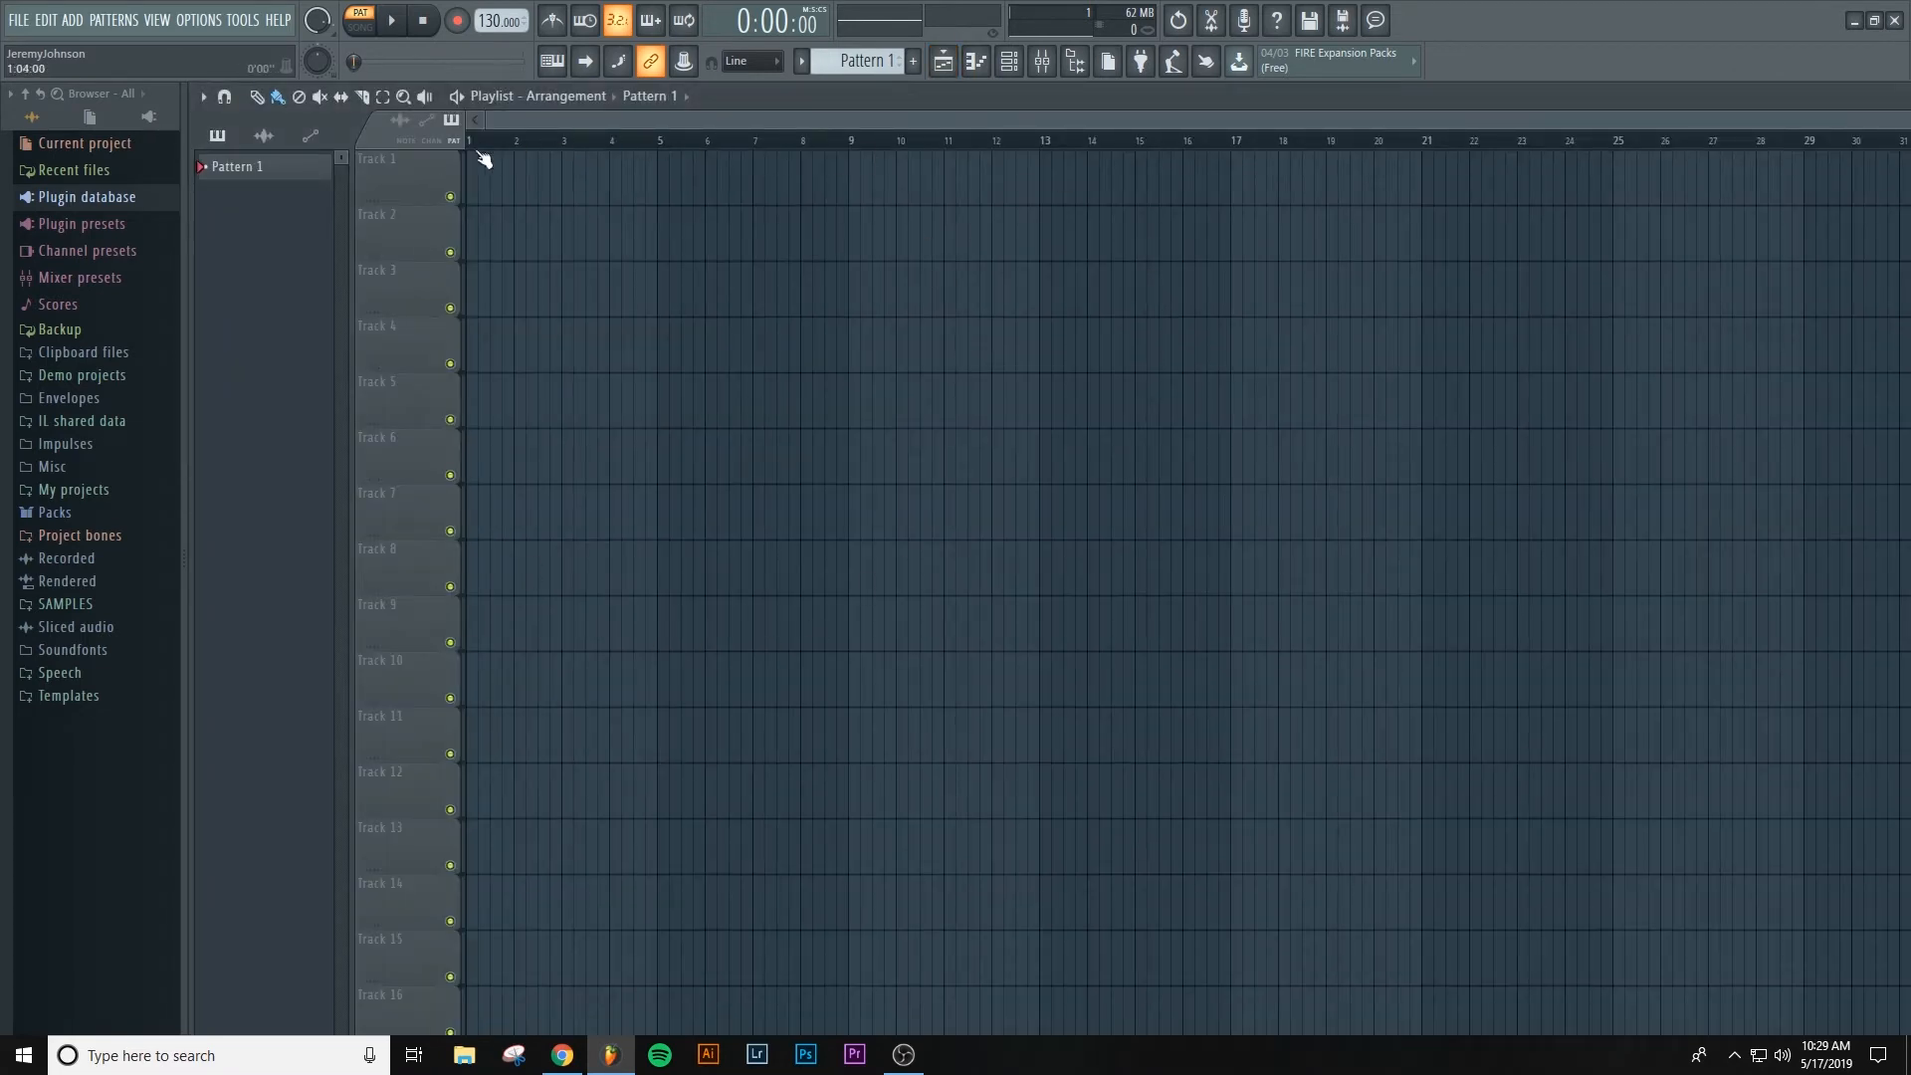
click(945, 62)
click(945, 63)
click(945, 63)
- View the Kick channel's Piano roll and close it, and toggle the Channel rack off and back on
click(975, 63)
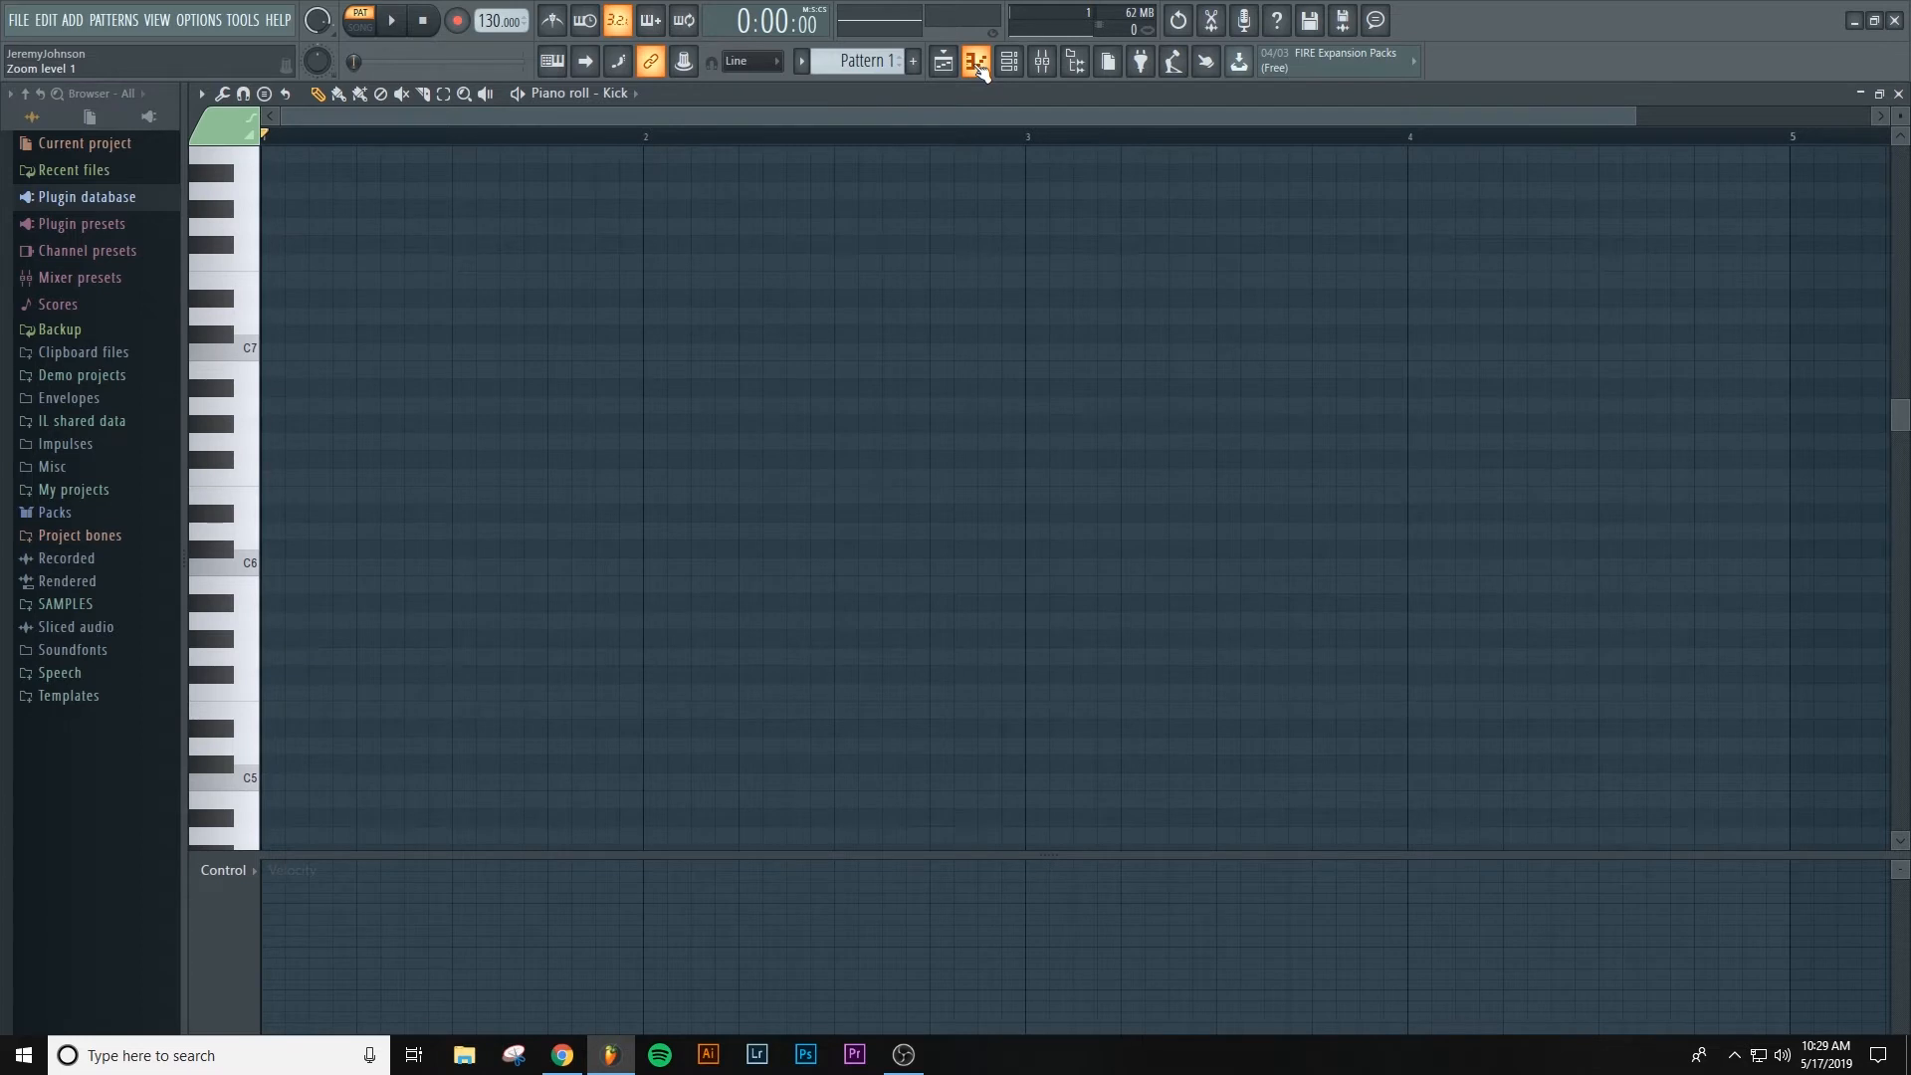
click(977, 63)
click(1009, 63)
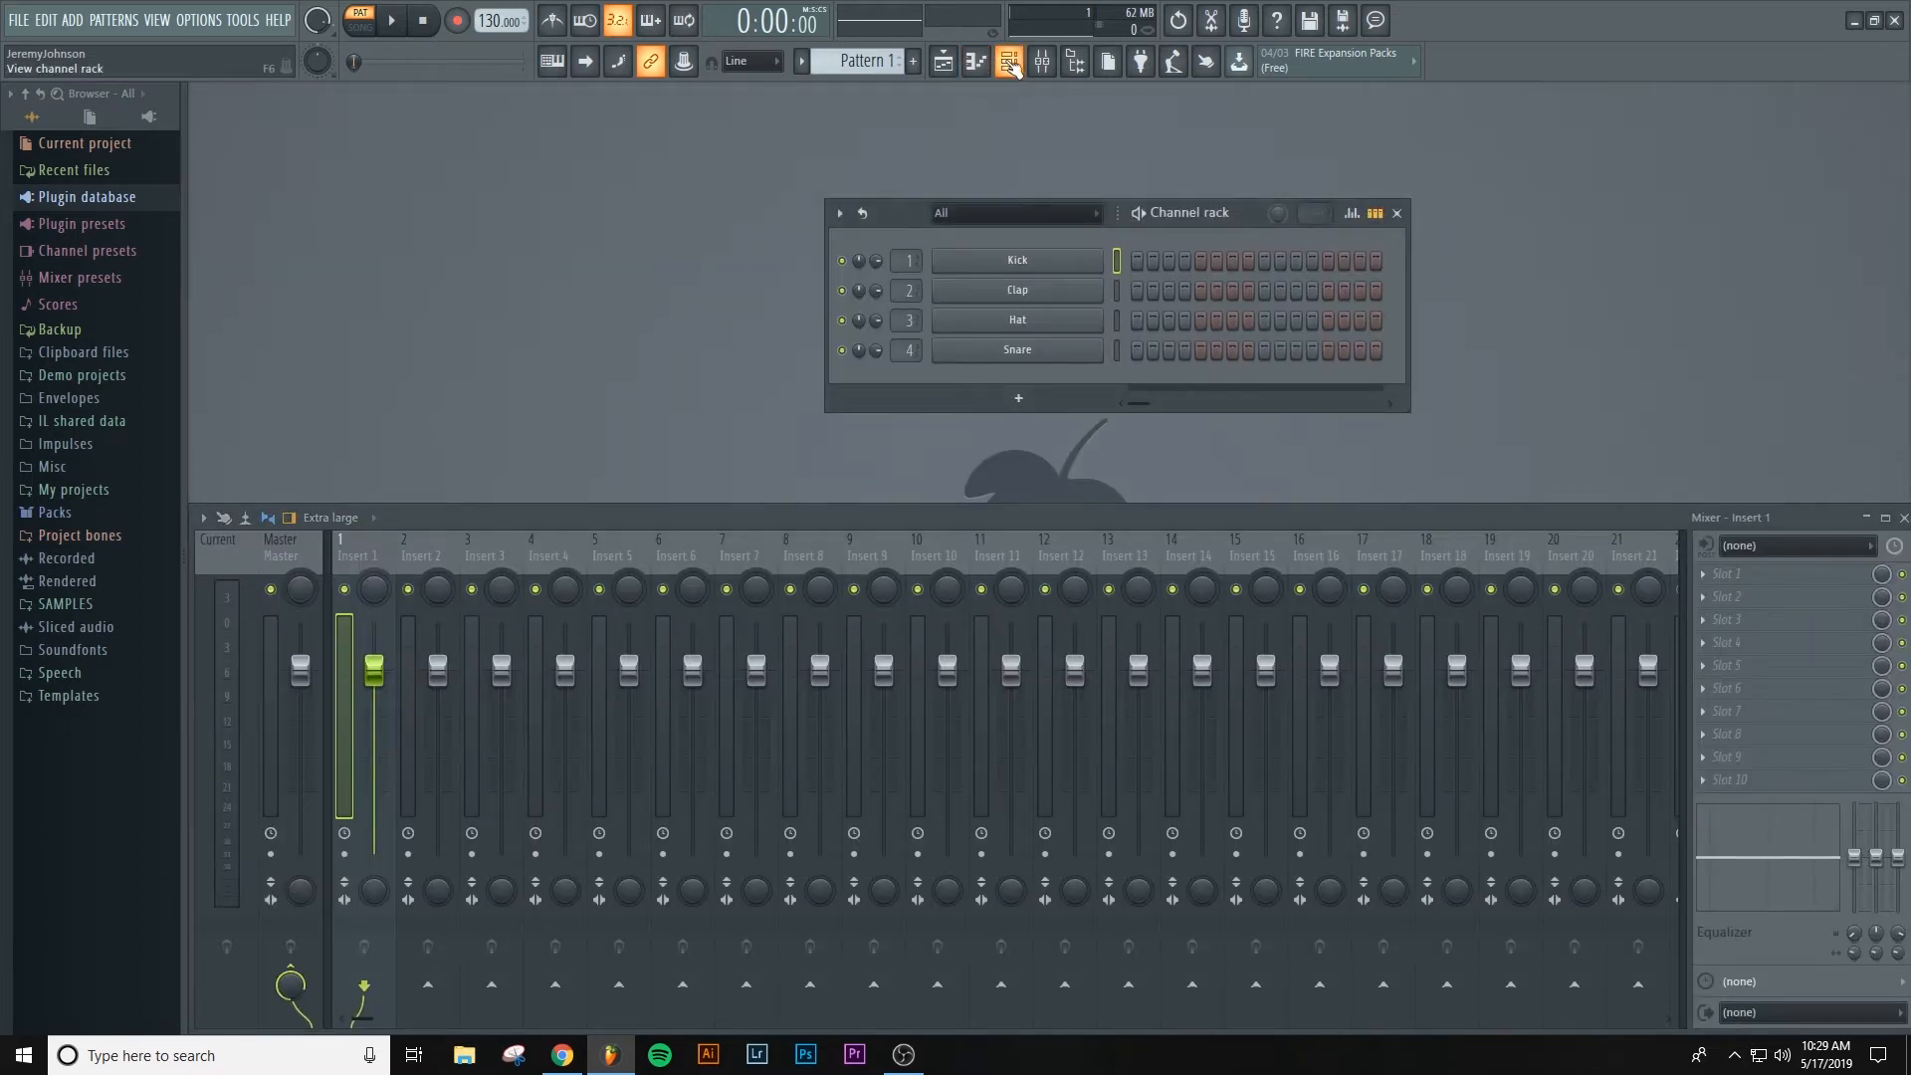
click(1010, 63)
click(1011, 64)
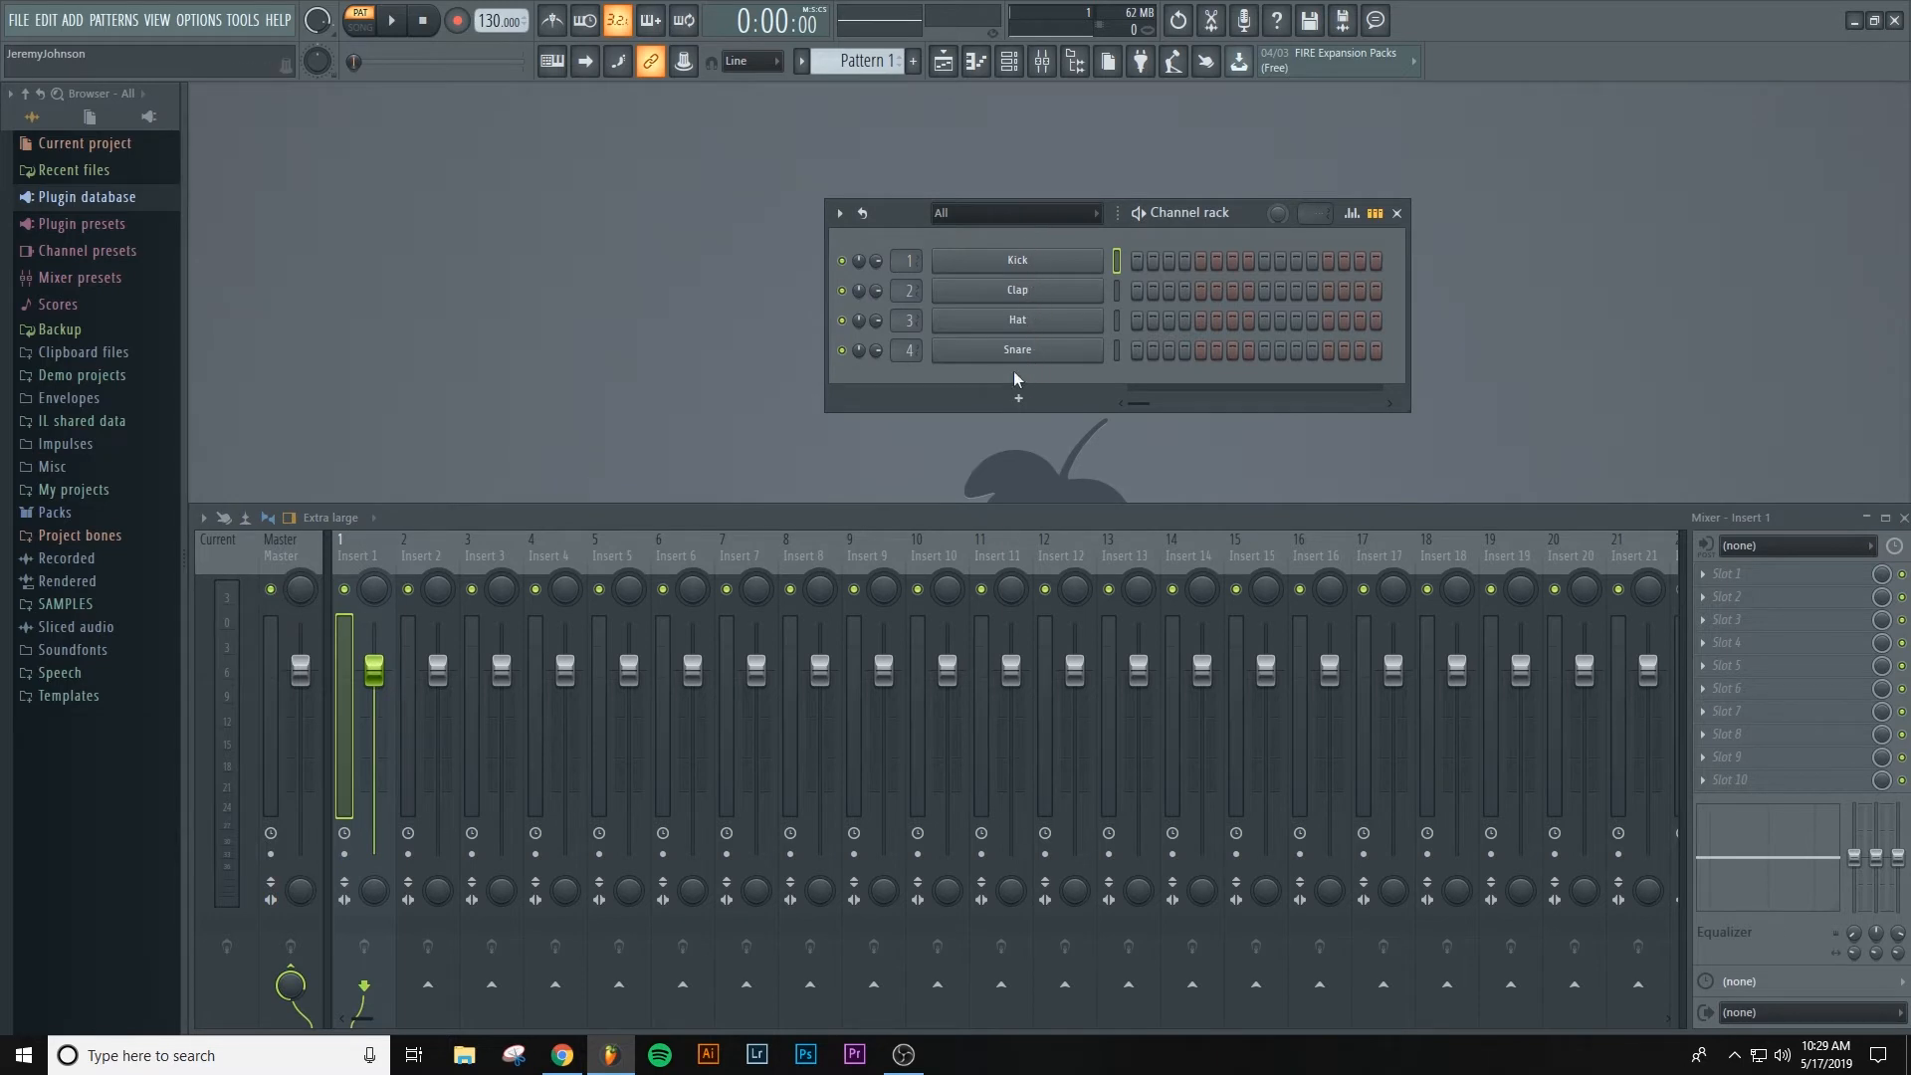
- Toggle the Mixer and the browser / plugin picker views, leaving the Mixer and browser shown
click(1042, 62)
click(1042, 62)
click(1042, 63)
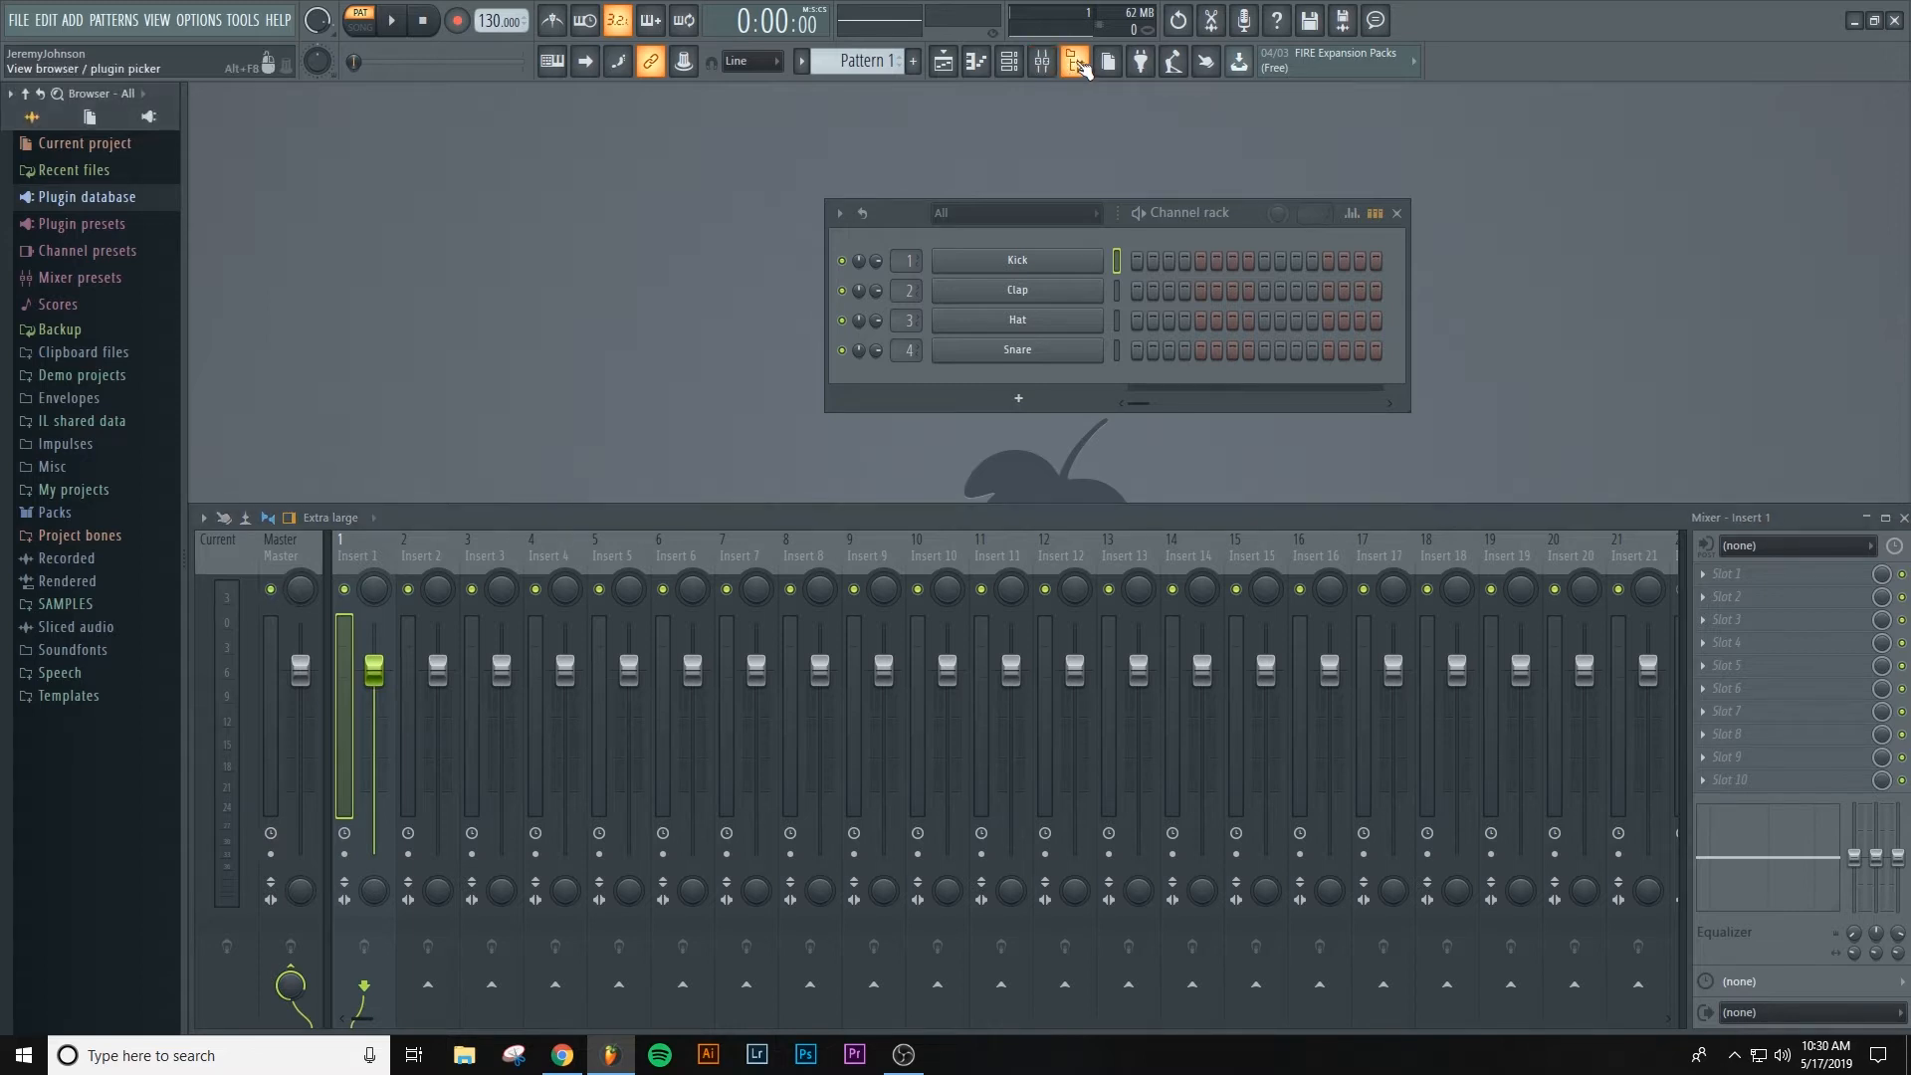
click(1081, 67)
click(1082, 66)
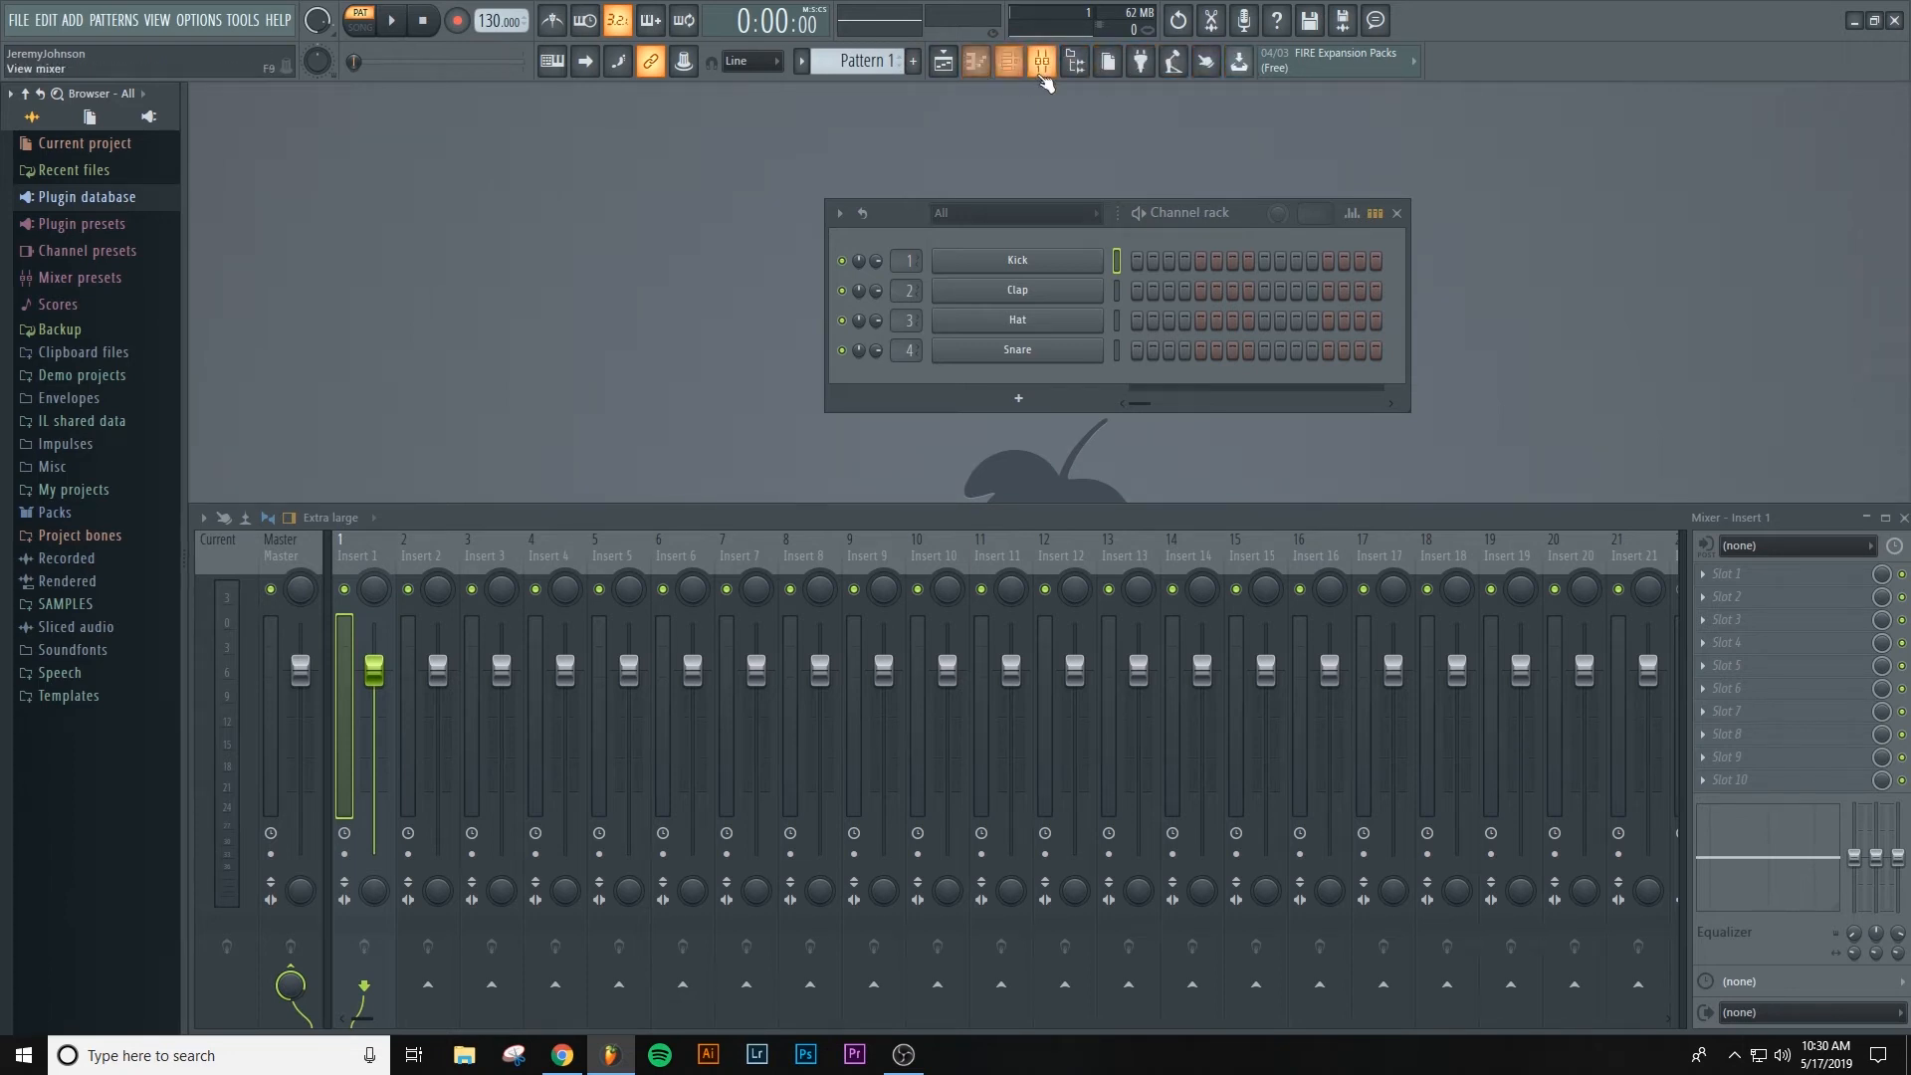
- Reposition the Channel rack window higher and slightly to the right in the workspace, clear of the Mixer
drag(1184, 213, 1228, 156)
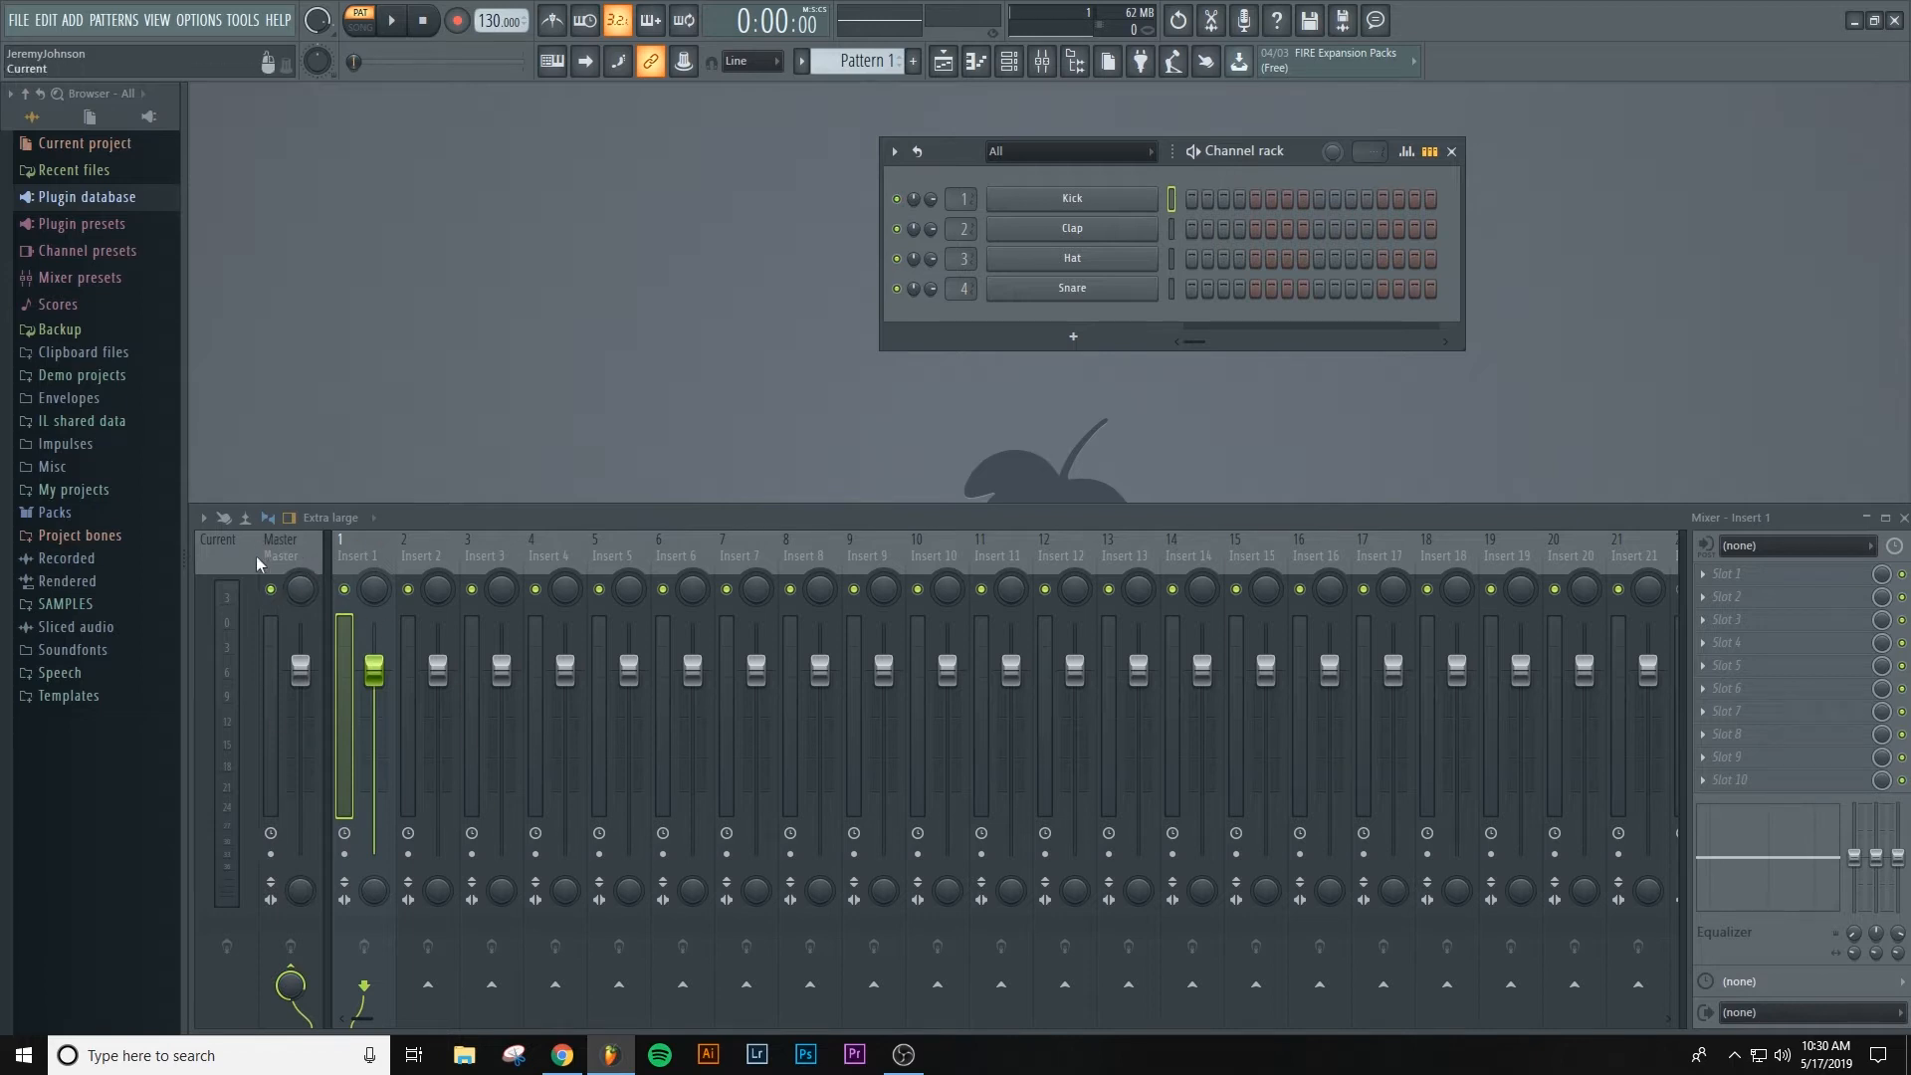
key(F5)
- Create a new project from the Minimal template Basic without saving changes to untitled.flp
click(28, 21)
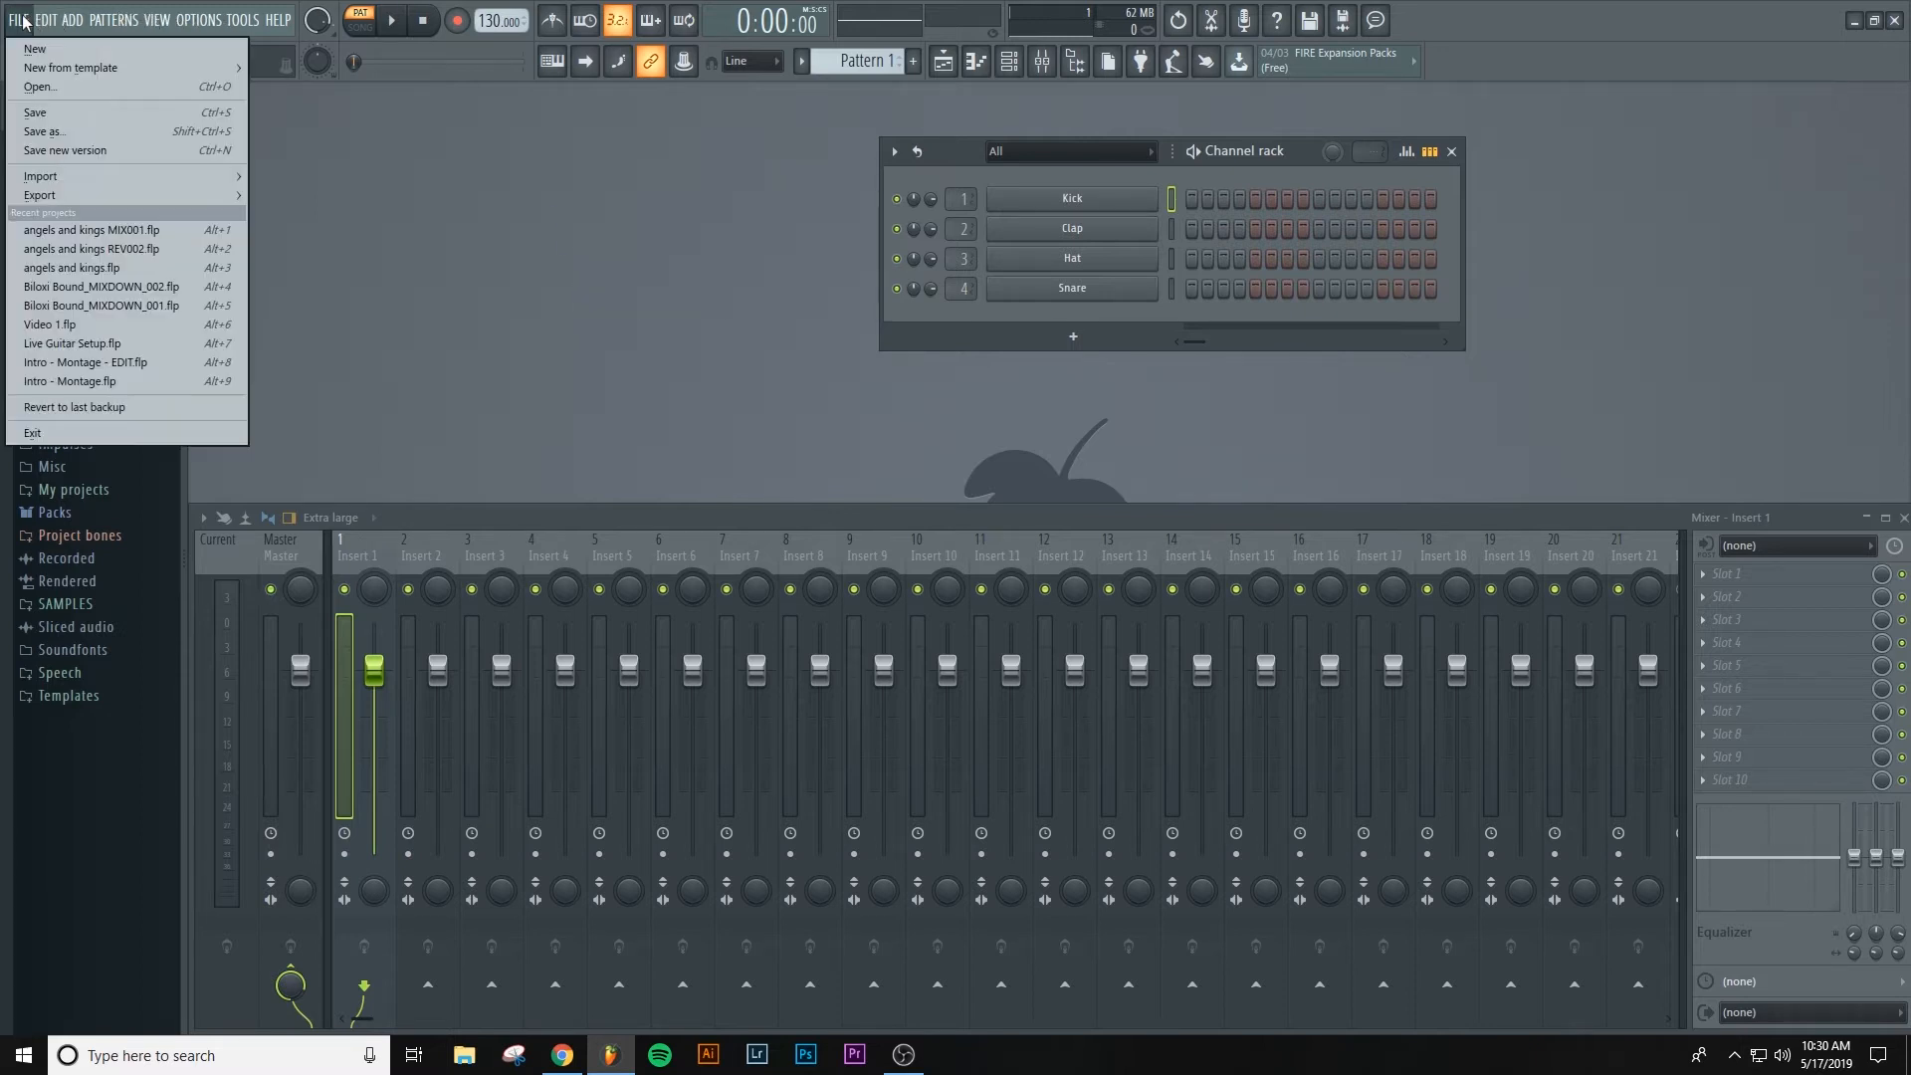
click(24, 20)
click(24, 20)
mouse_move(27, 68)
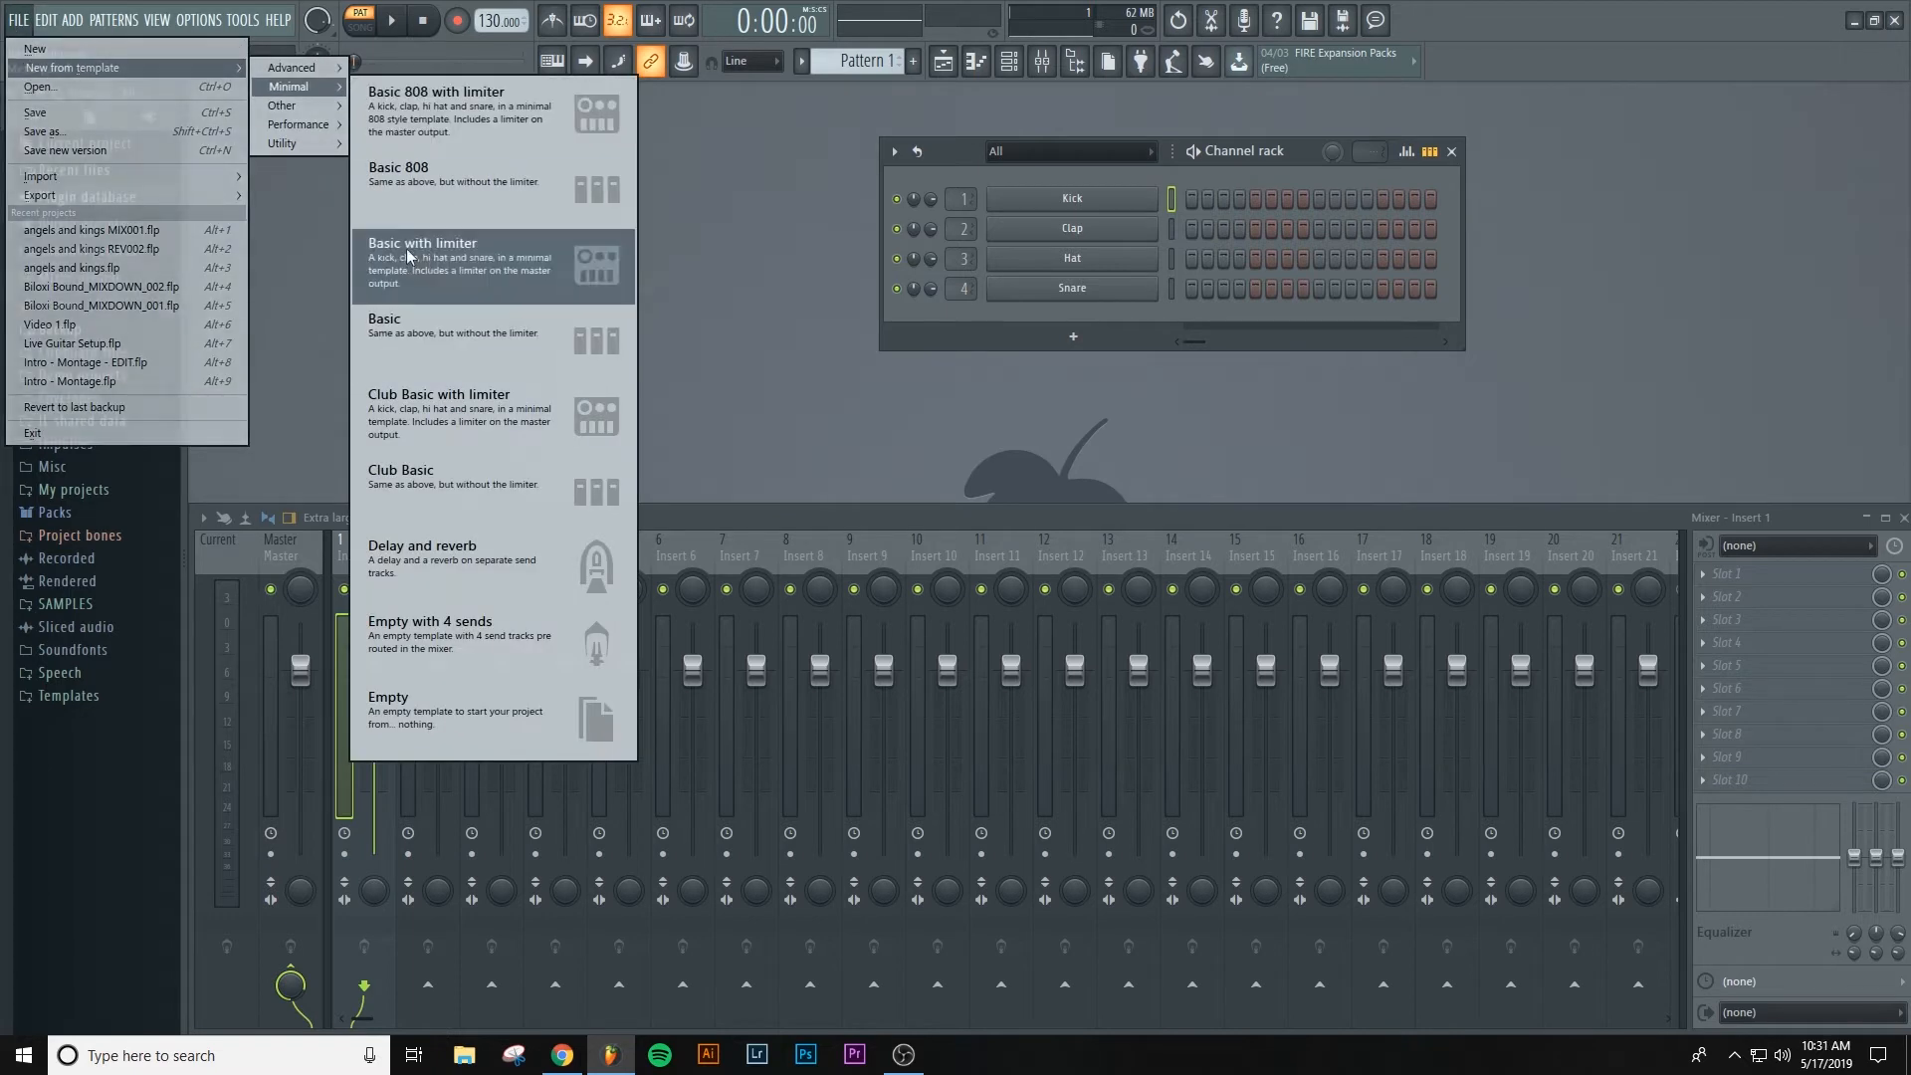
click(406, 332)
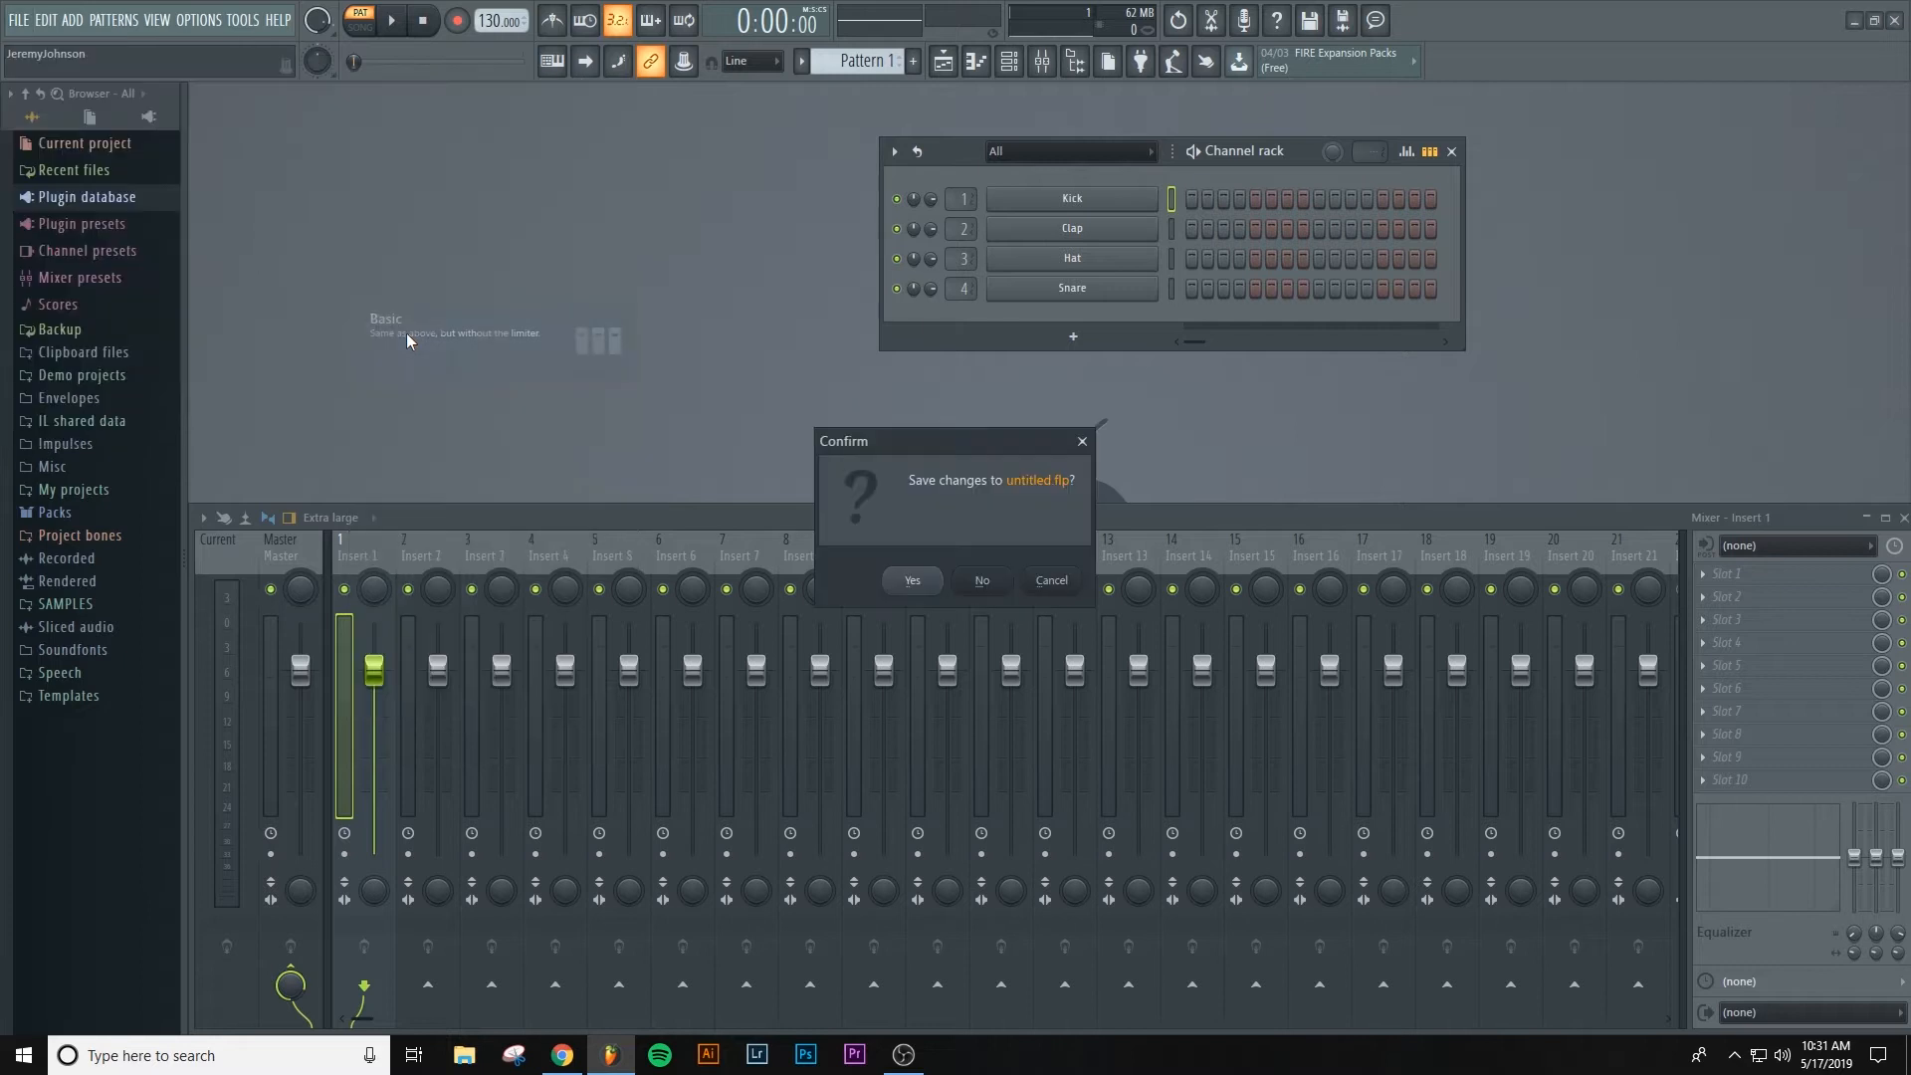
click(980, 583)
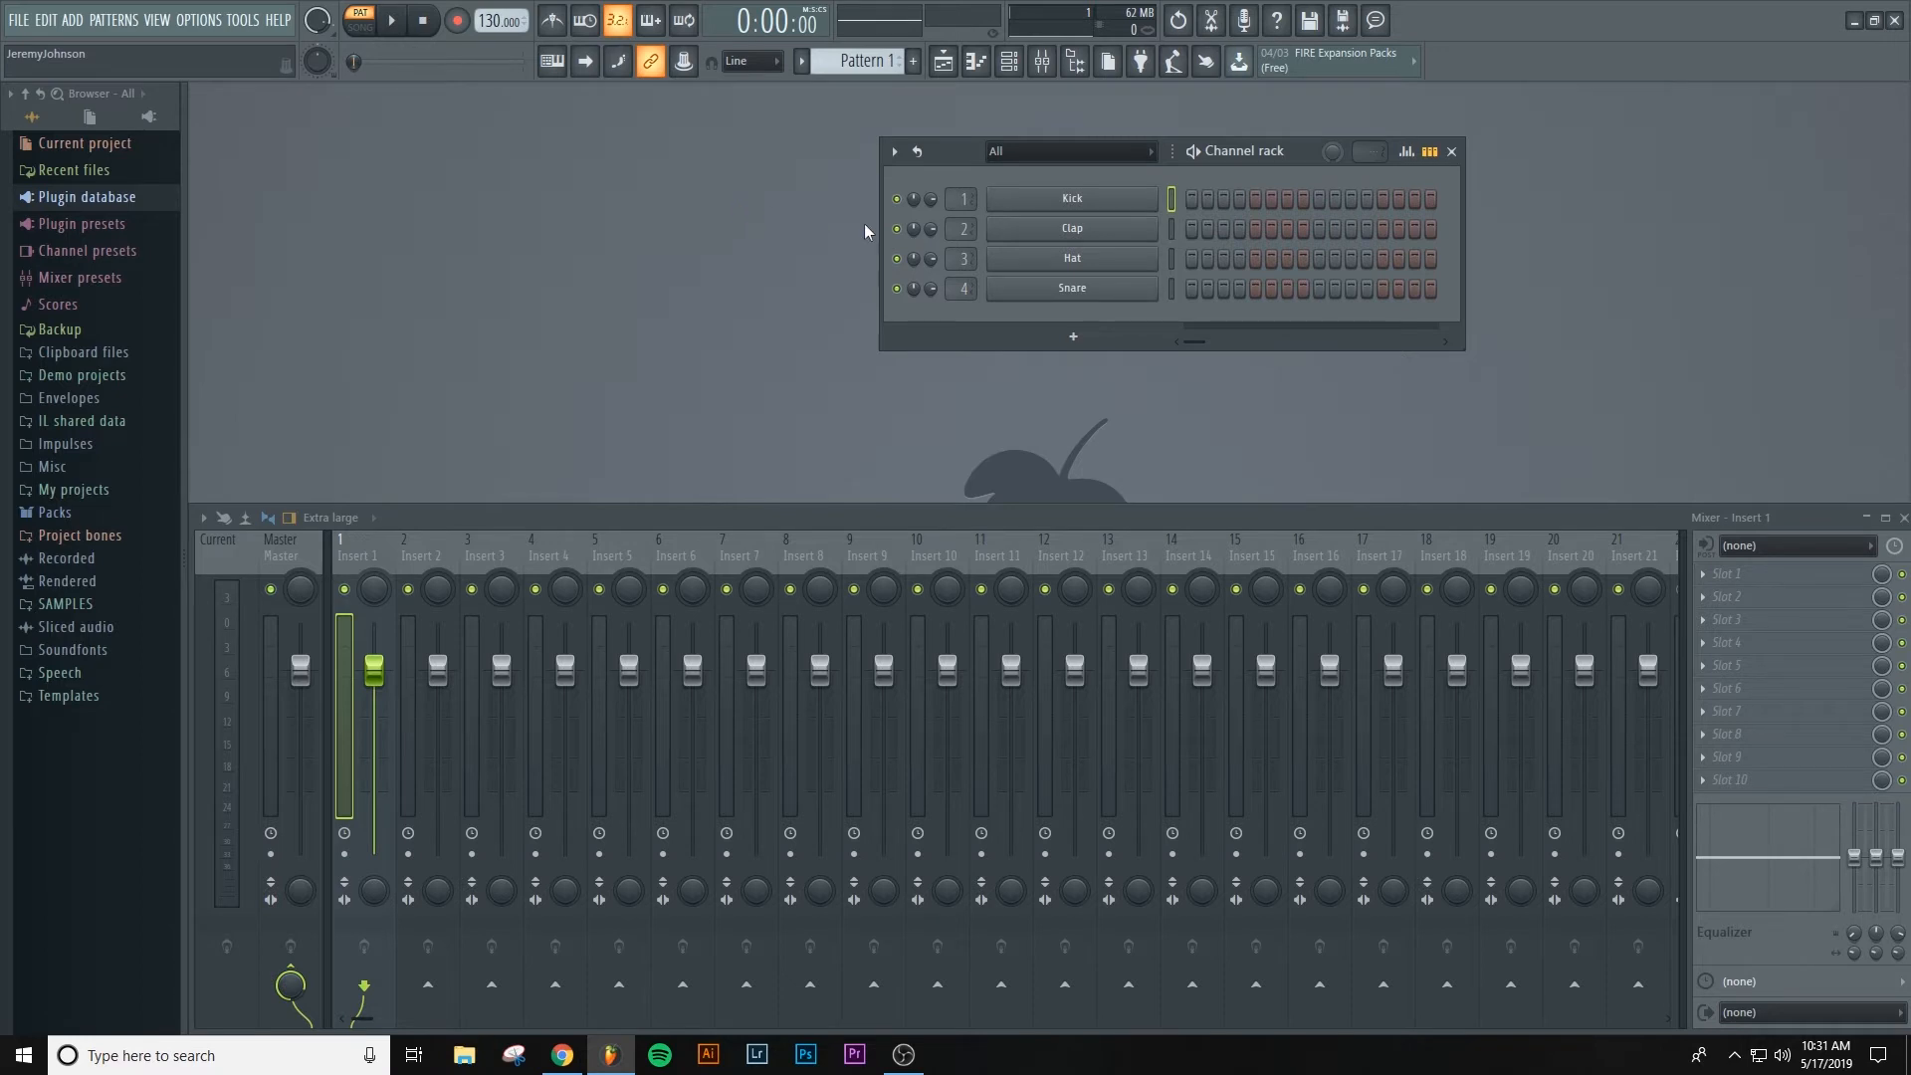
- Show the Playlist, Channel rack and Mixer together, with the Mixer layout set to Extra large
key(F5)
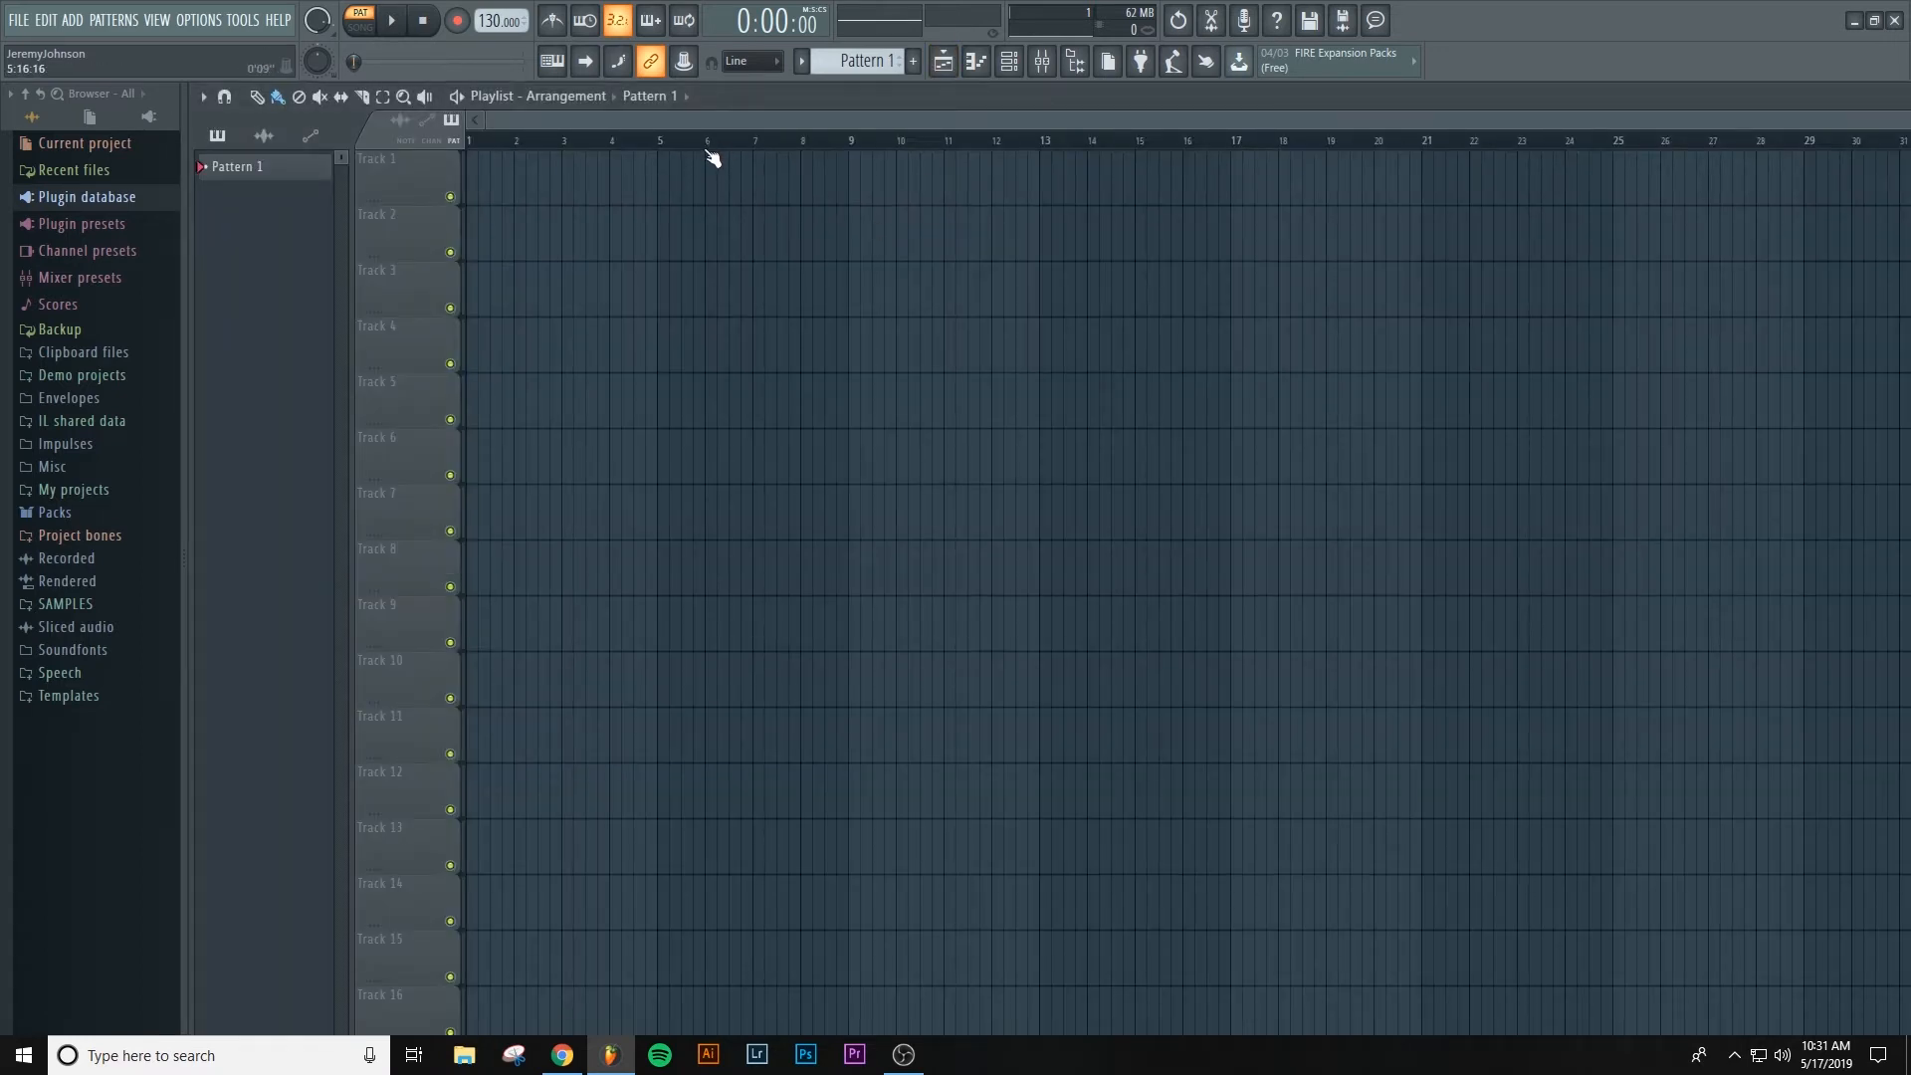
key(F6)
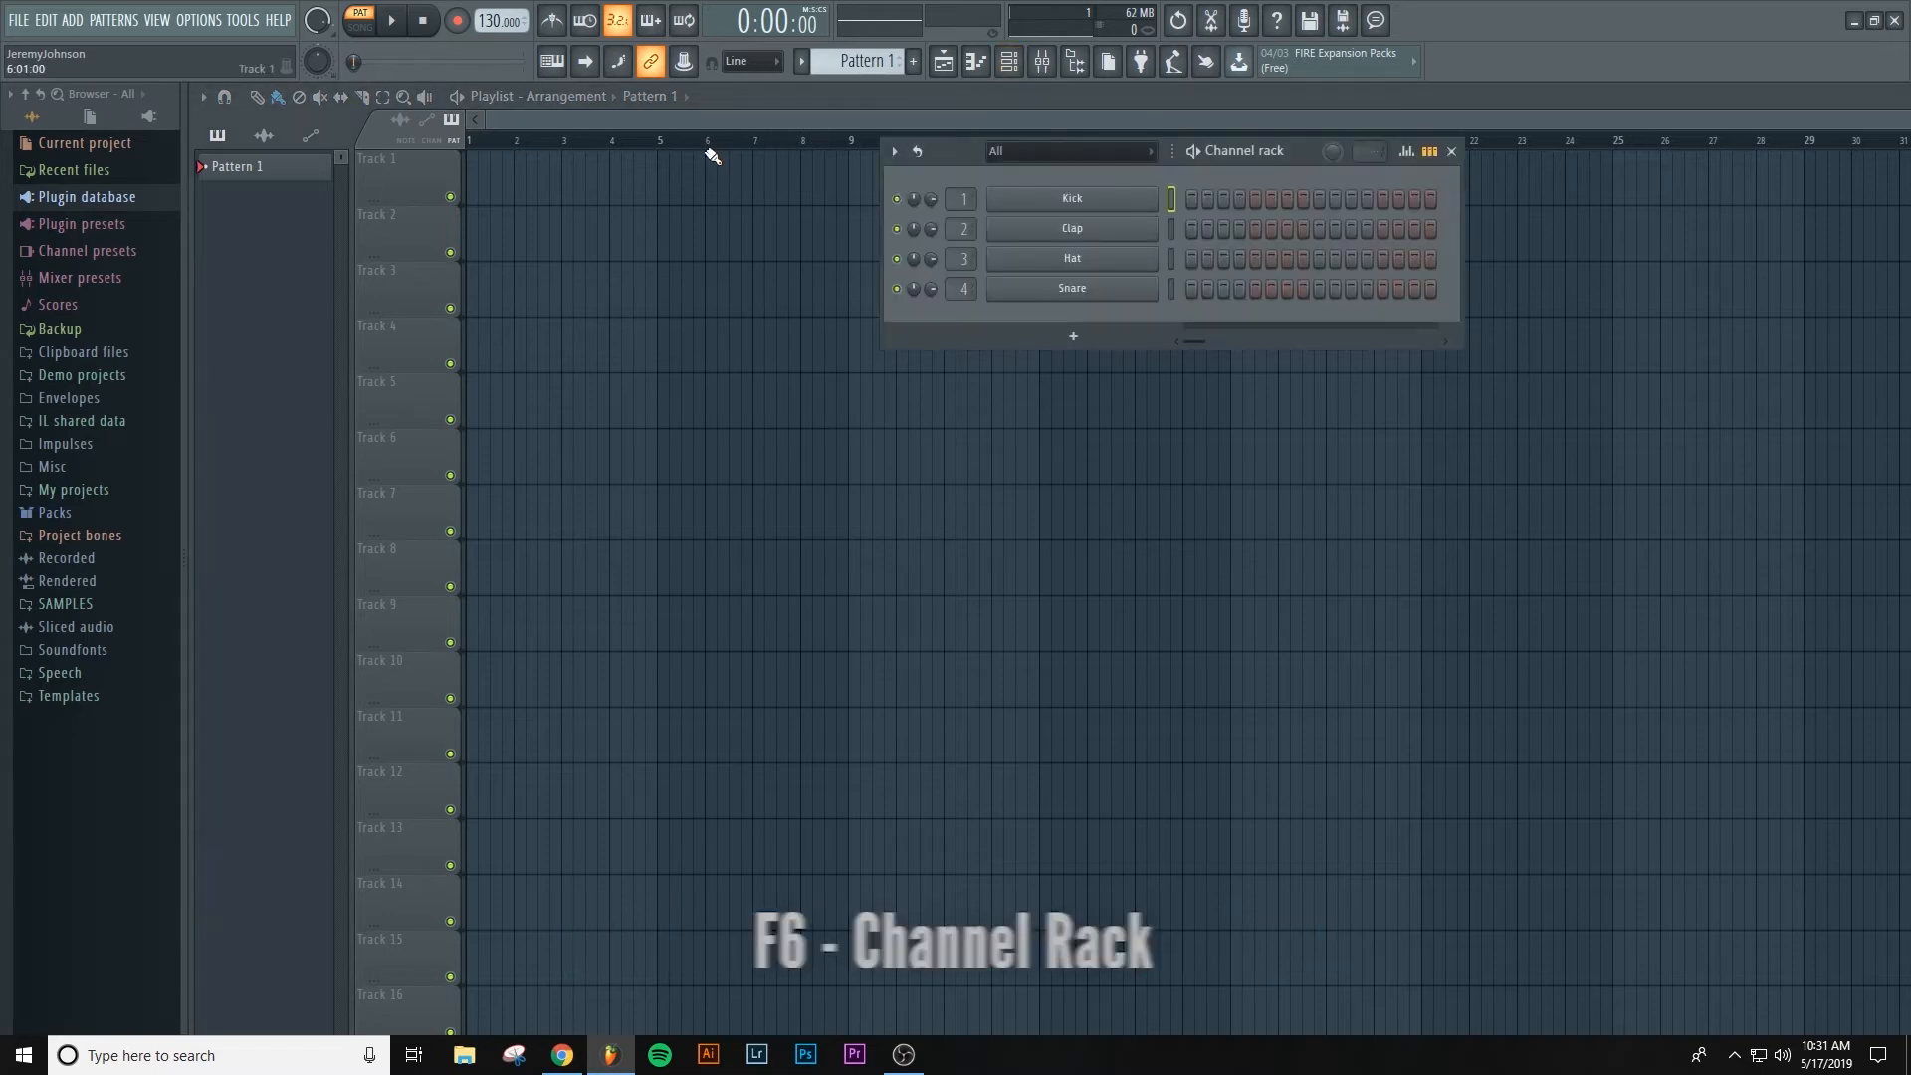
key(F9)
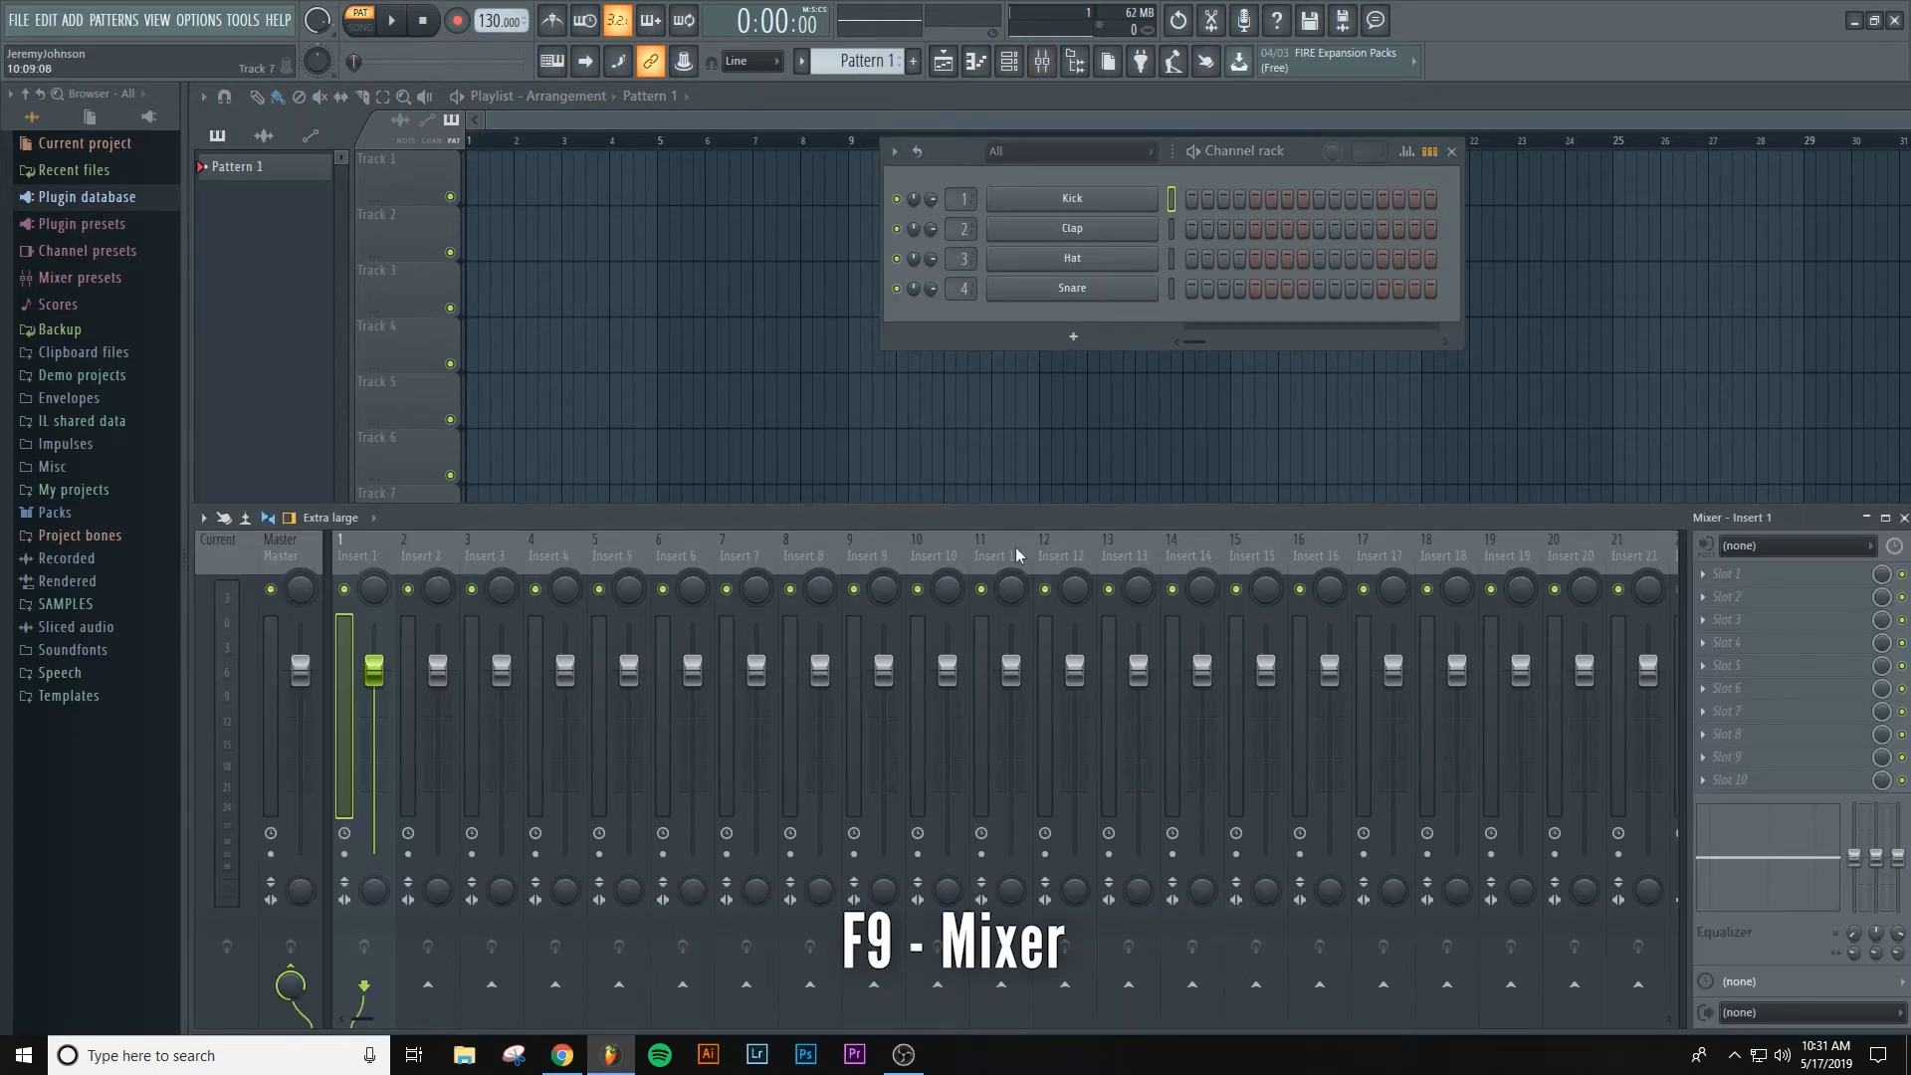
click(375, 519)
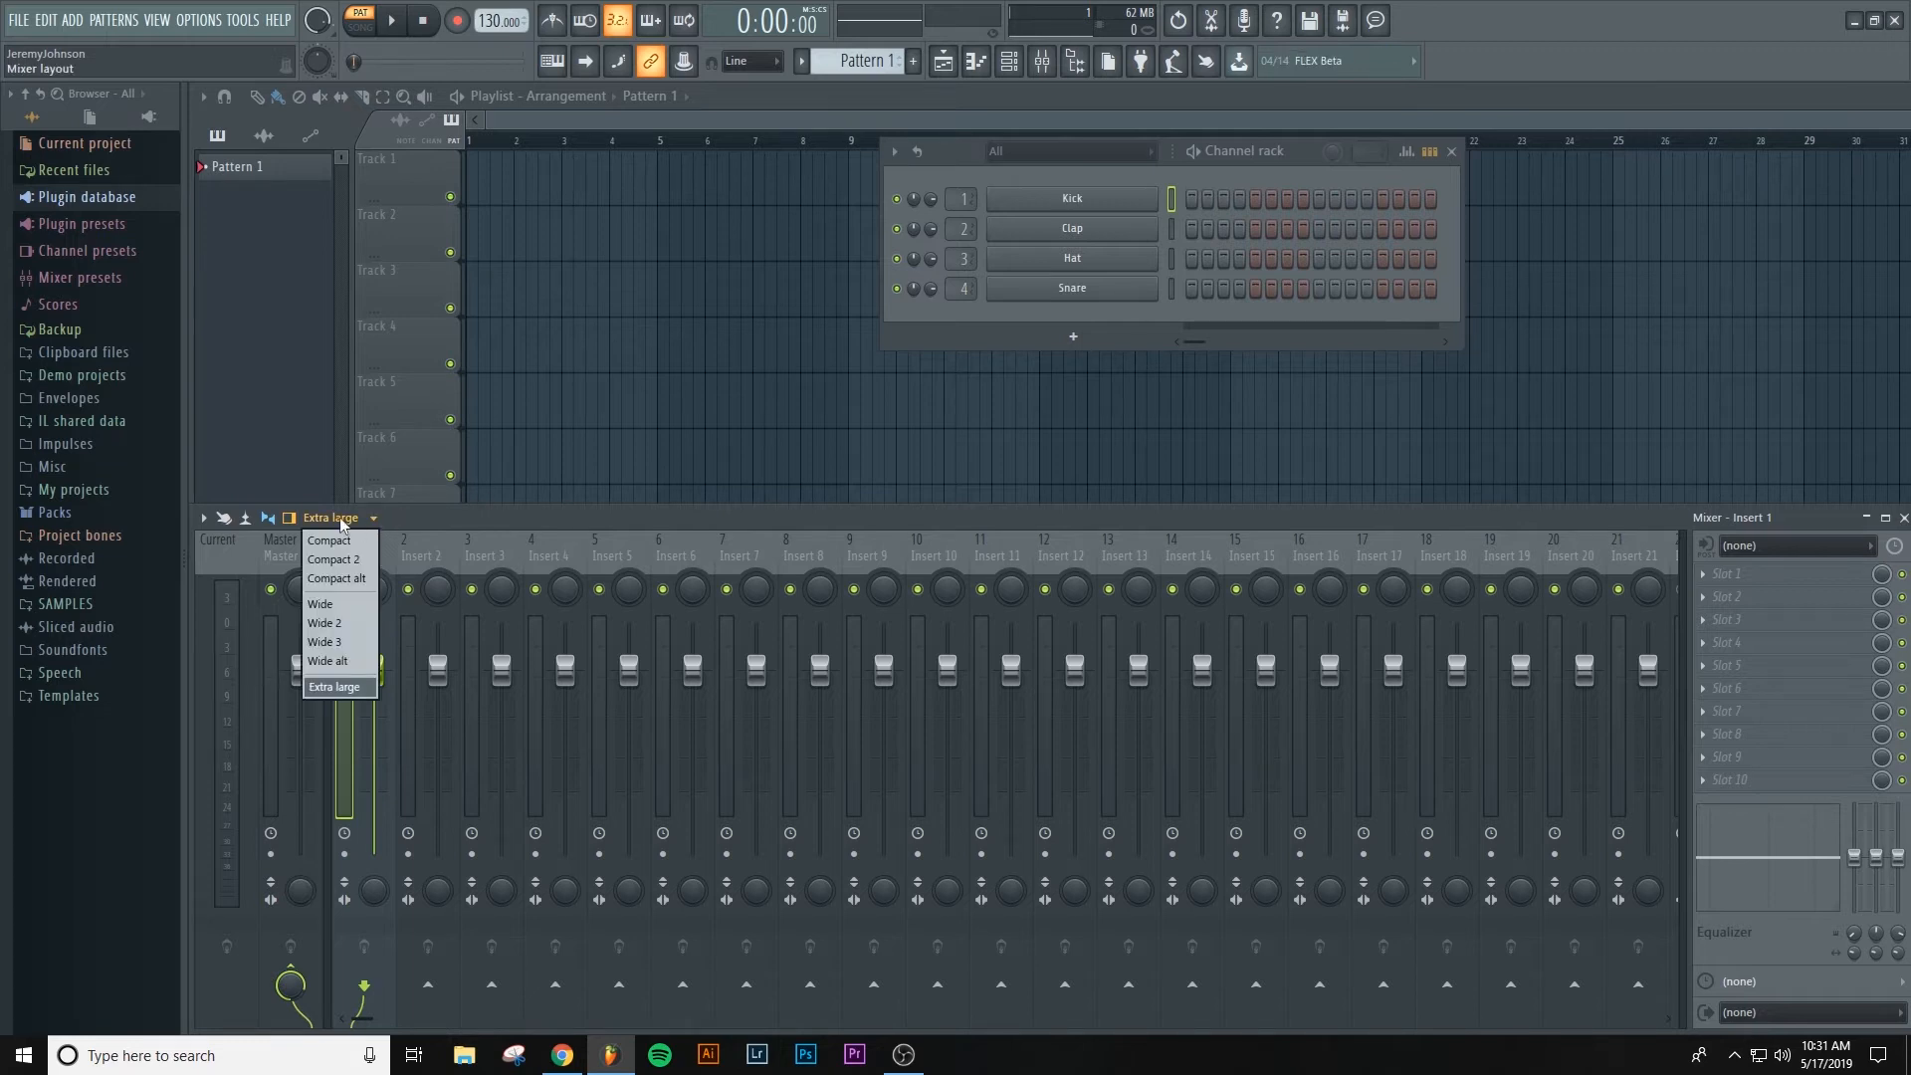
click(333, 689)
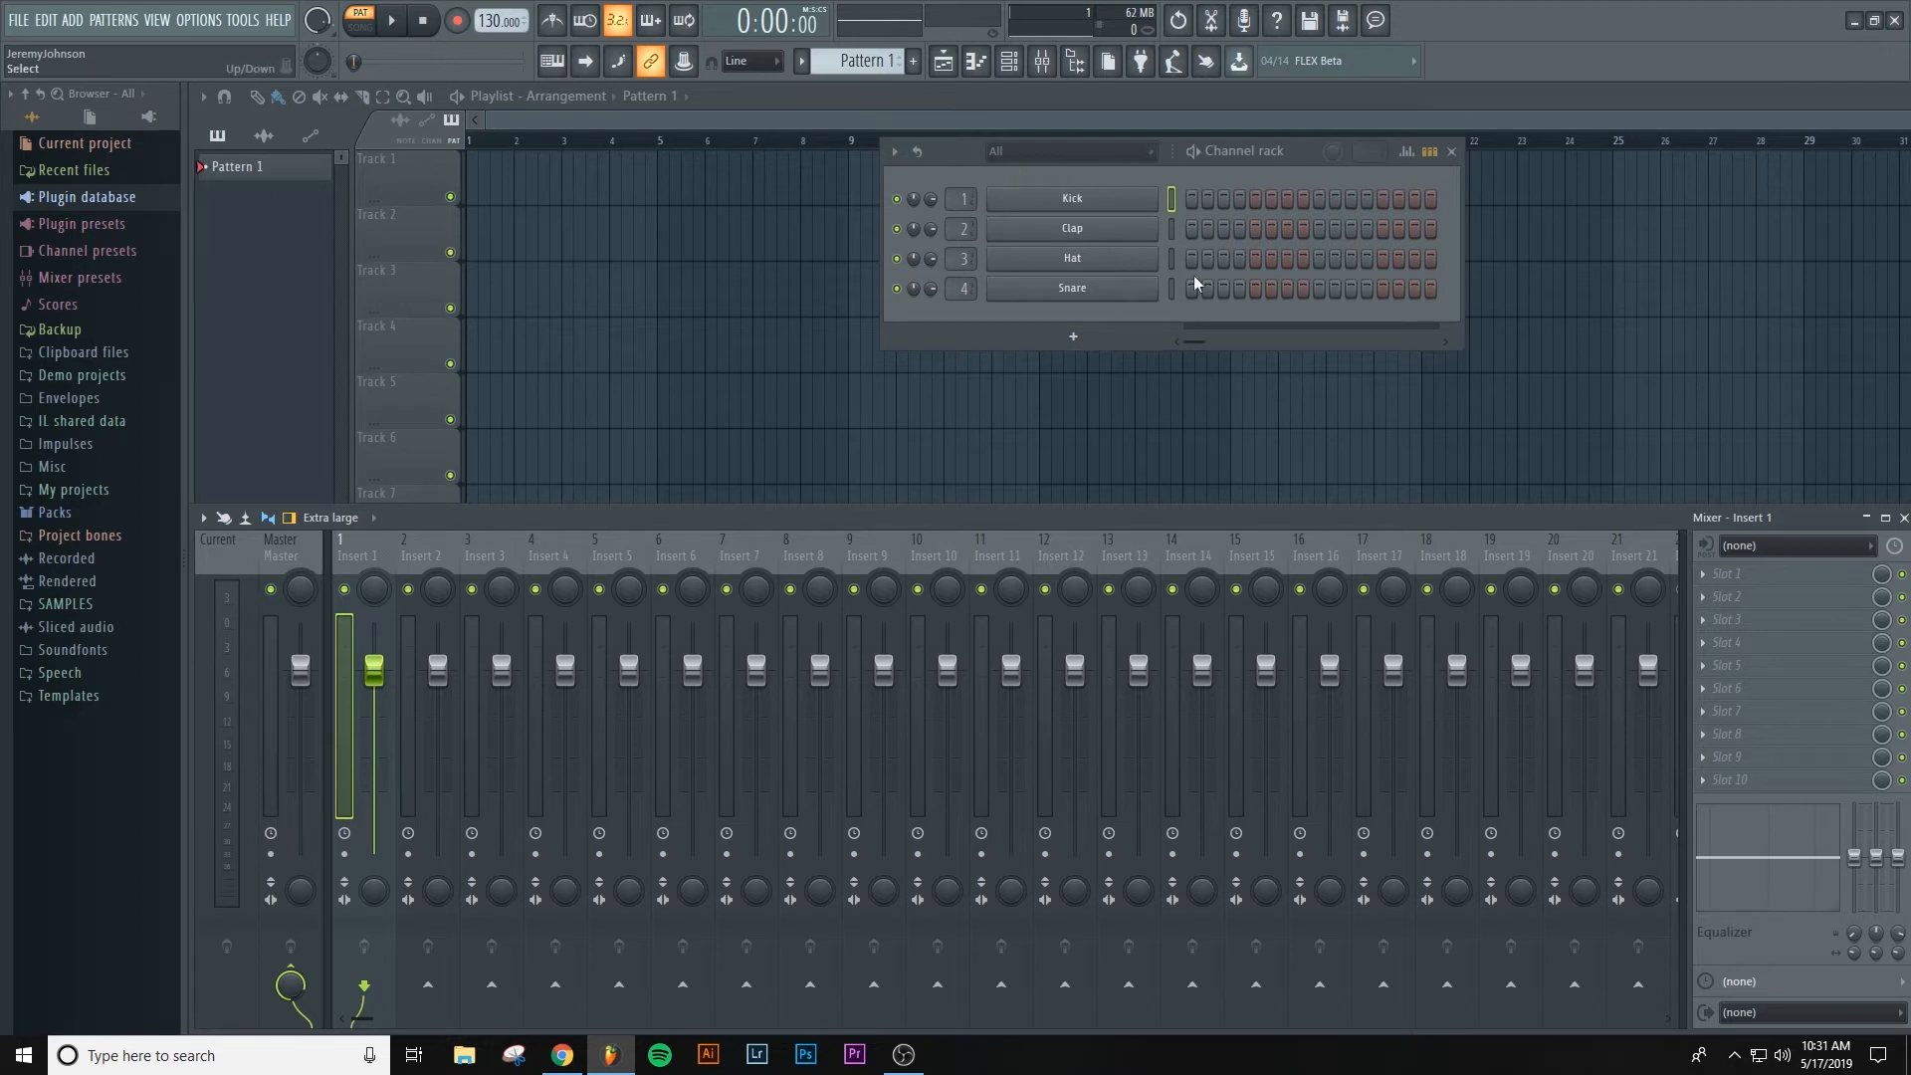
- Open the sampler settings of the Kick, Clap and Hat channels, audition each waveform, and close the Hat window
click(1121, 203)
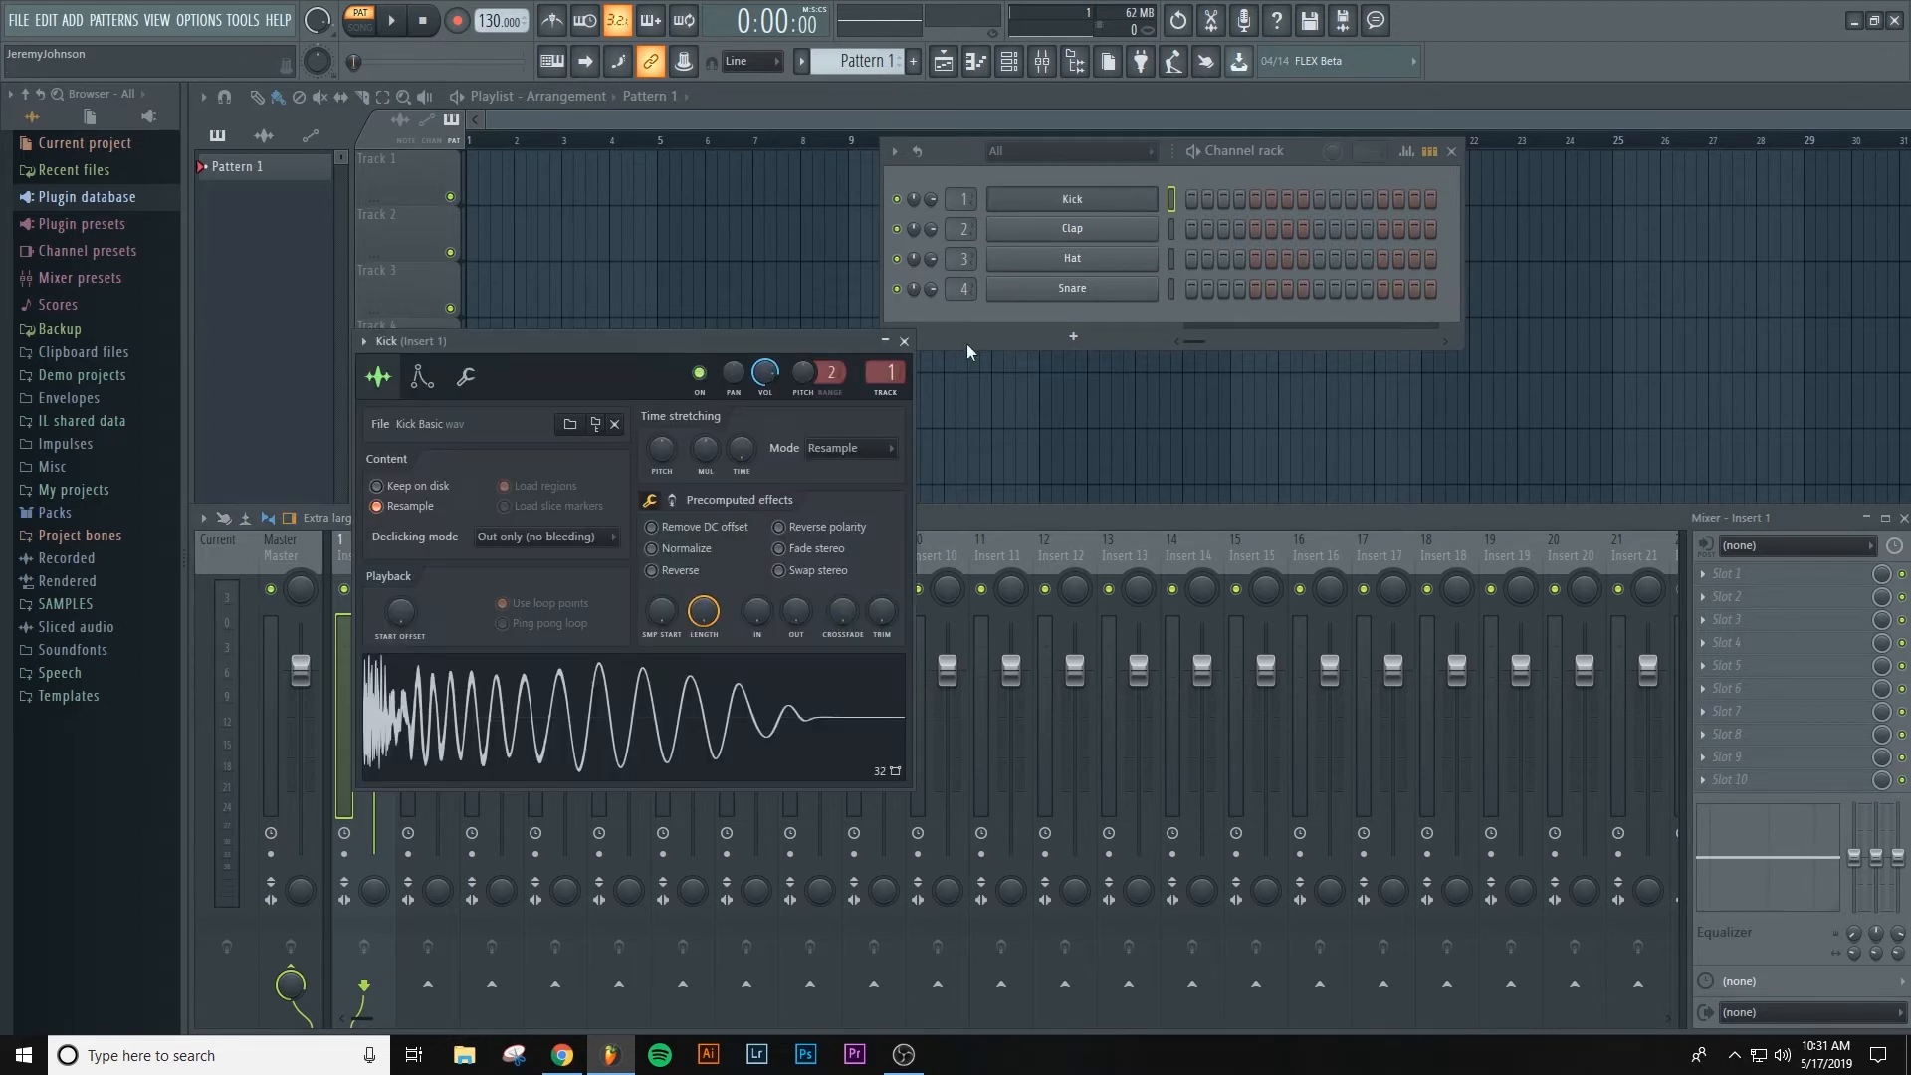
click(597, 725)
click(1015, 231)
click(619, 778)
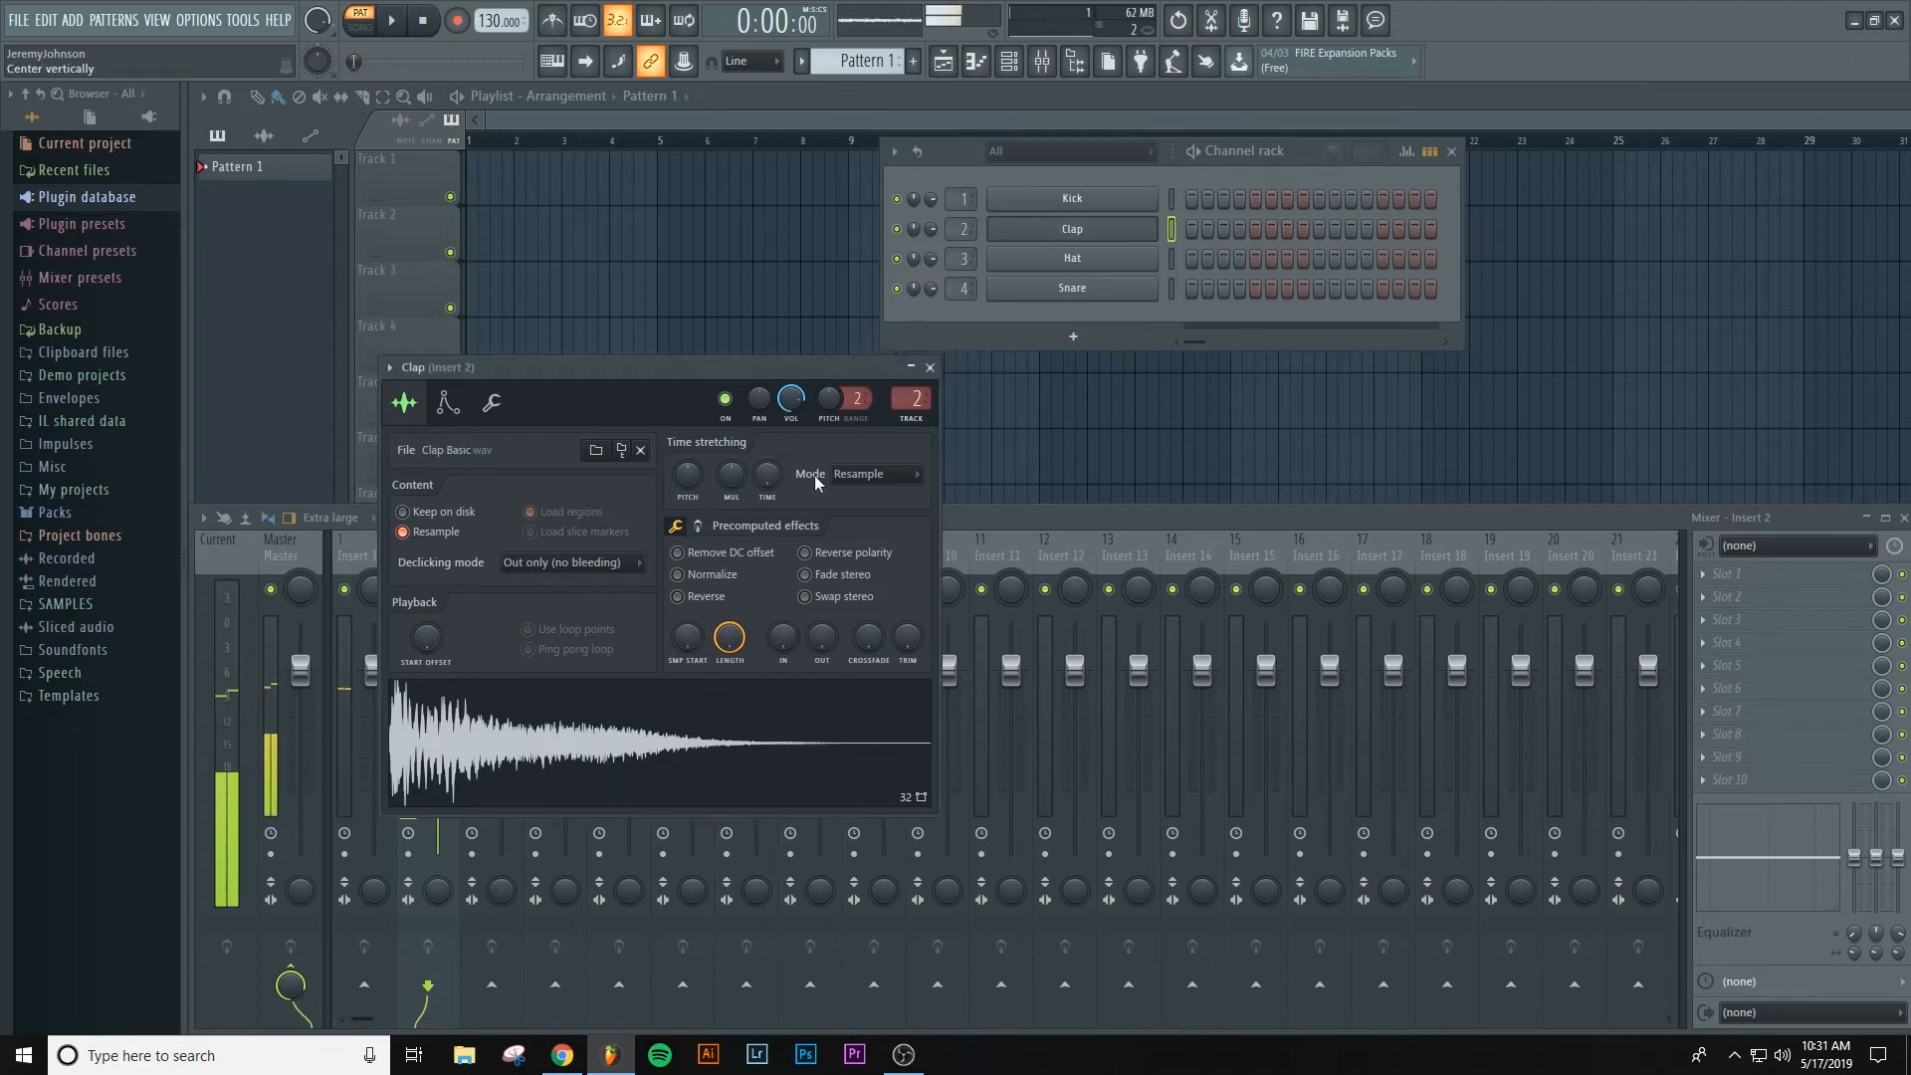
click(1095, 261)
click(611, 597)
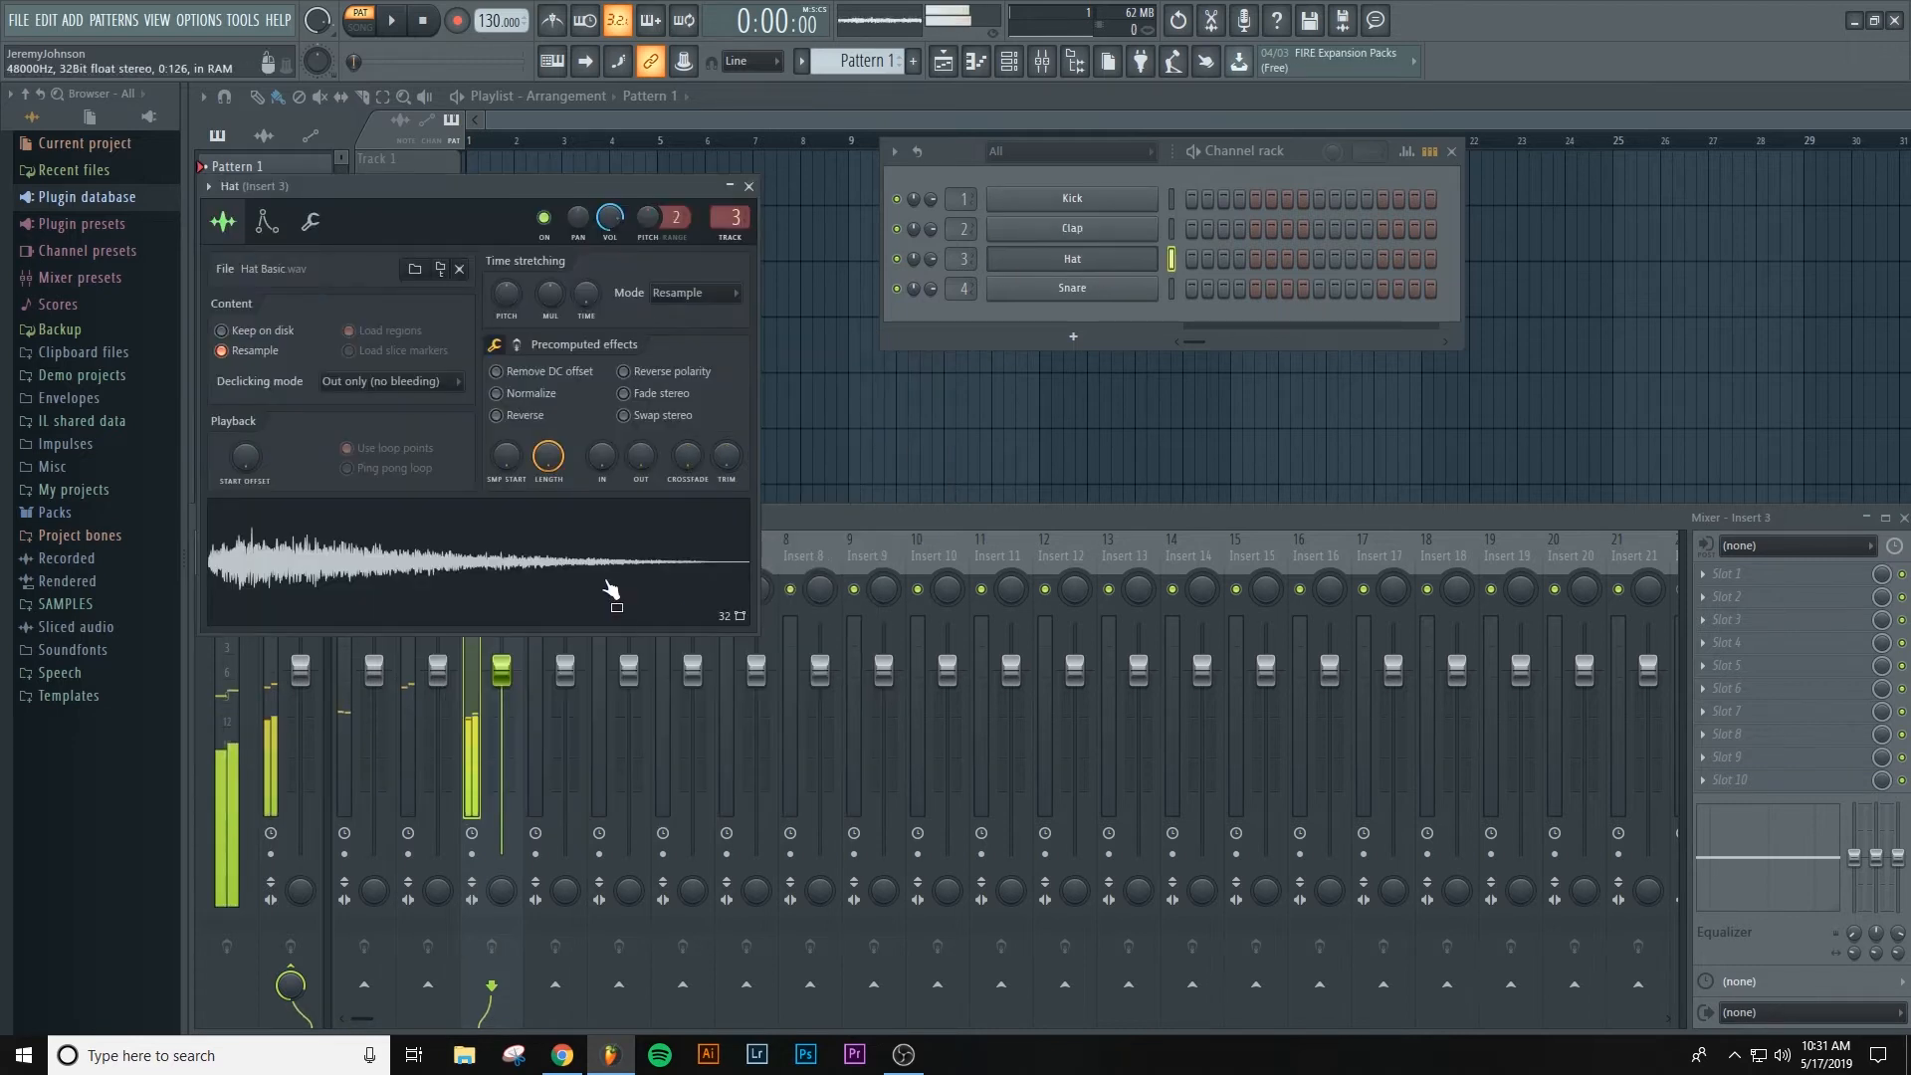
click(749, 186)
- Open the Snare channel's sampler settings, audition its waveform with the window moved below the Channel rack, and close it
click(1082, 289)
click(598, 562)
click(597, 562)
drag(544, 212, 1279, 404)
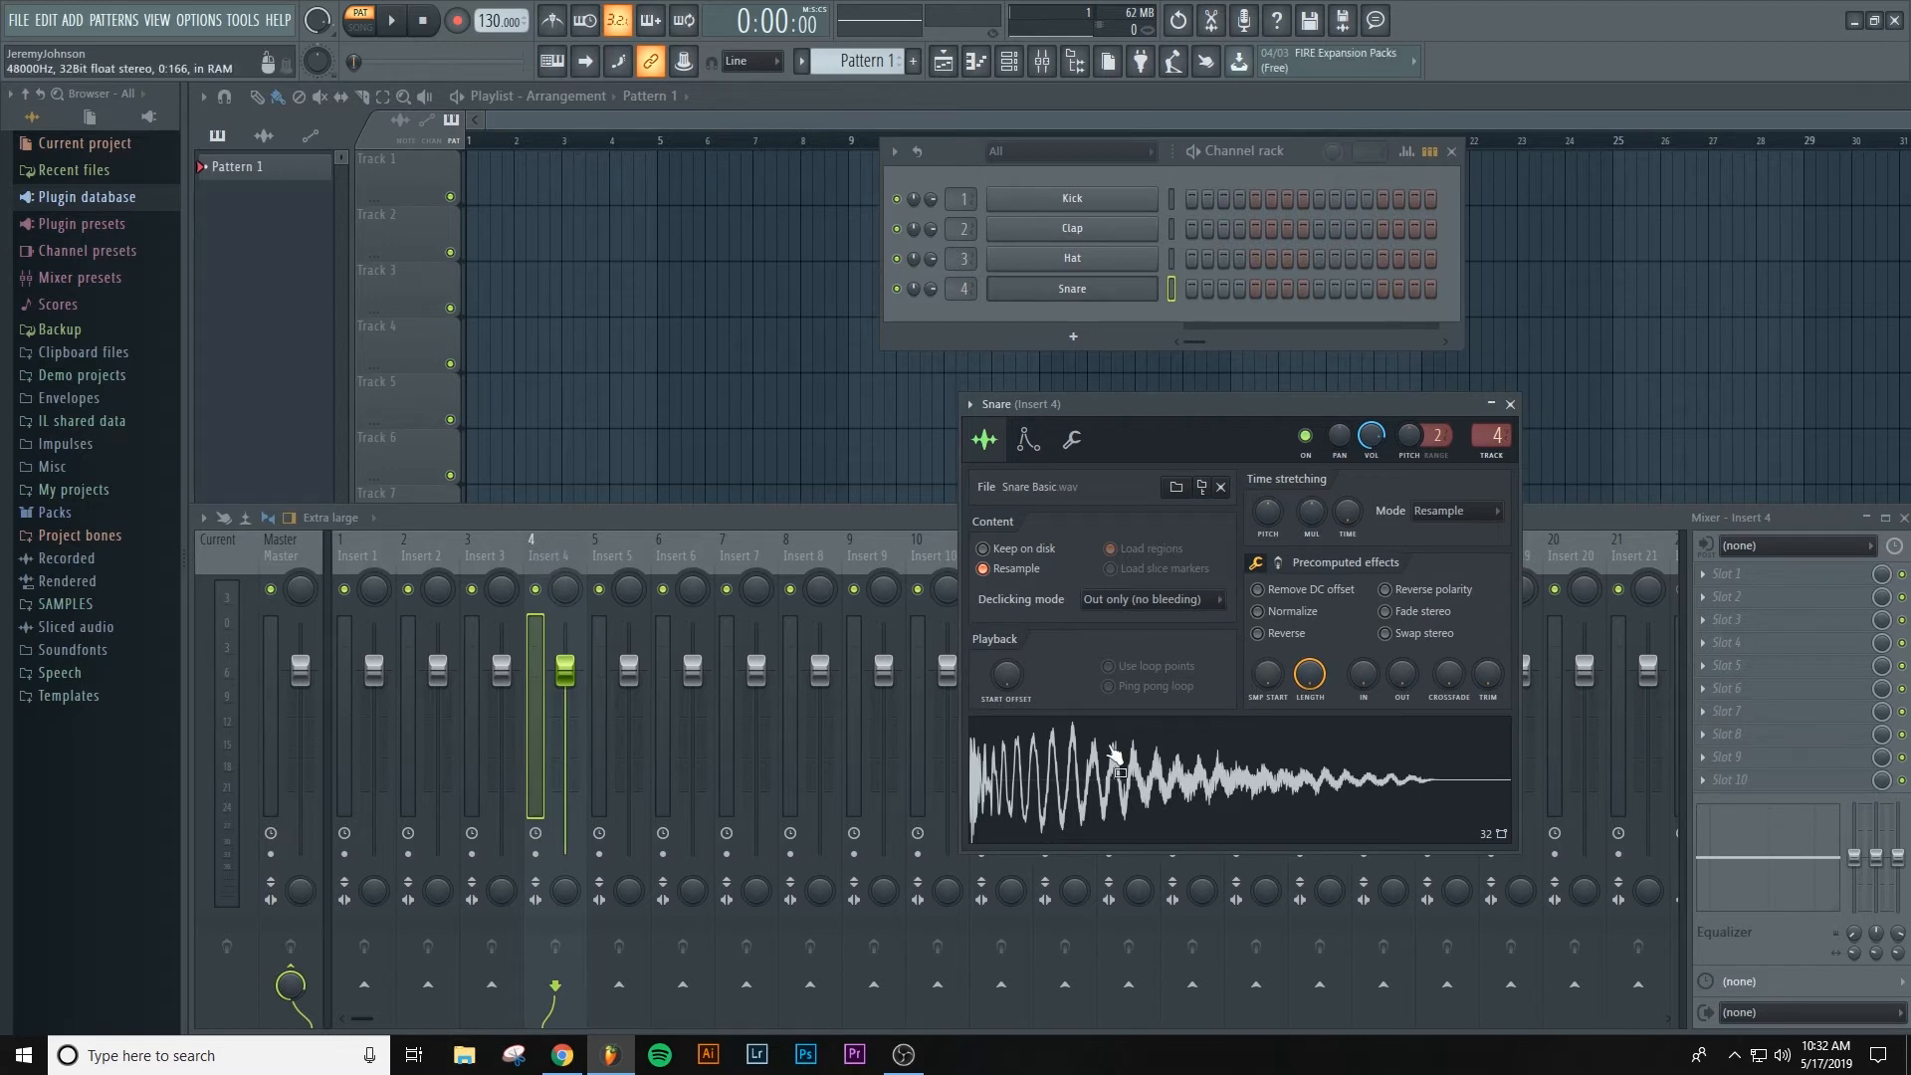
click(1075, 801)
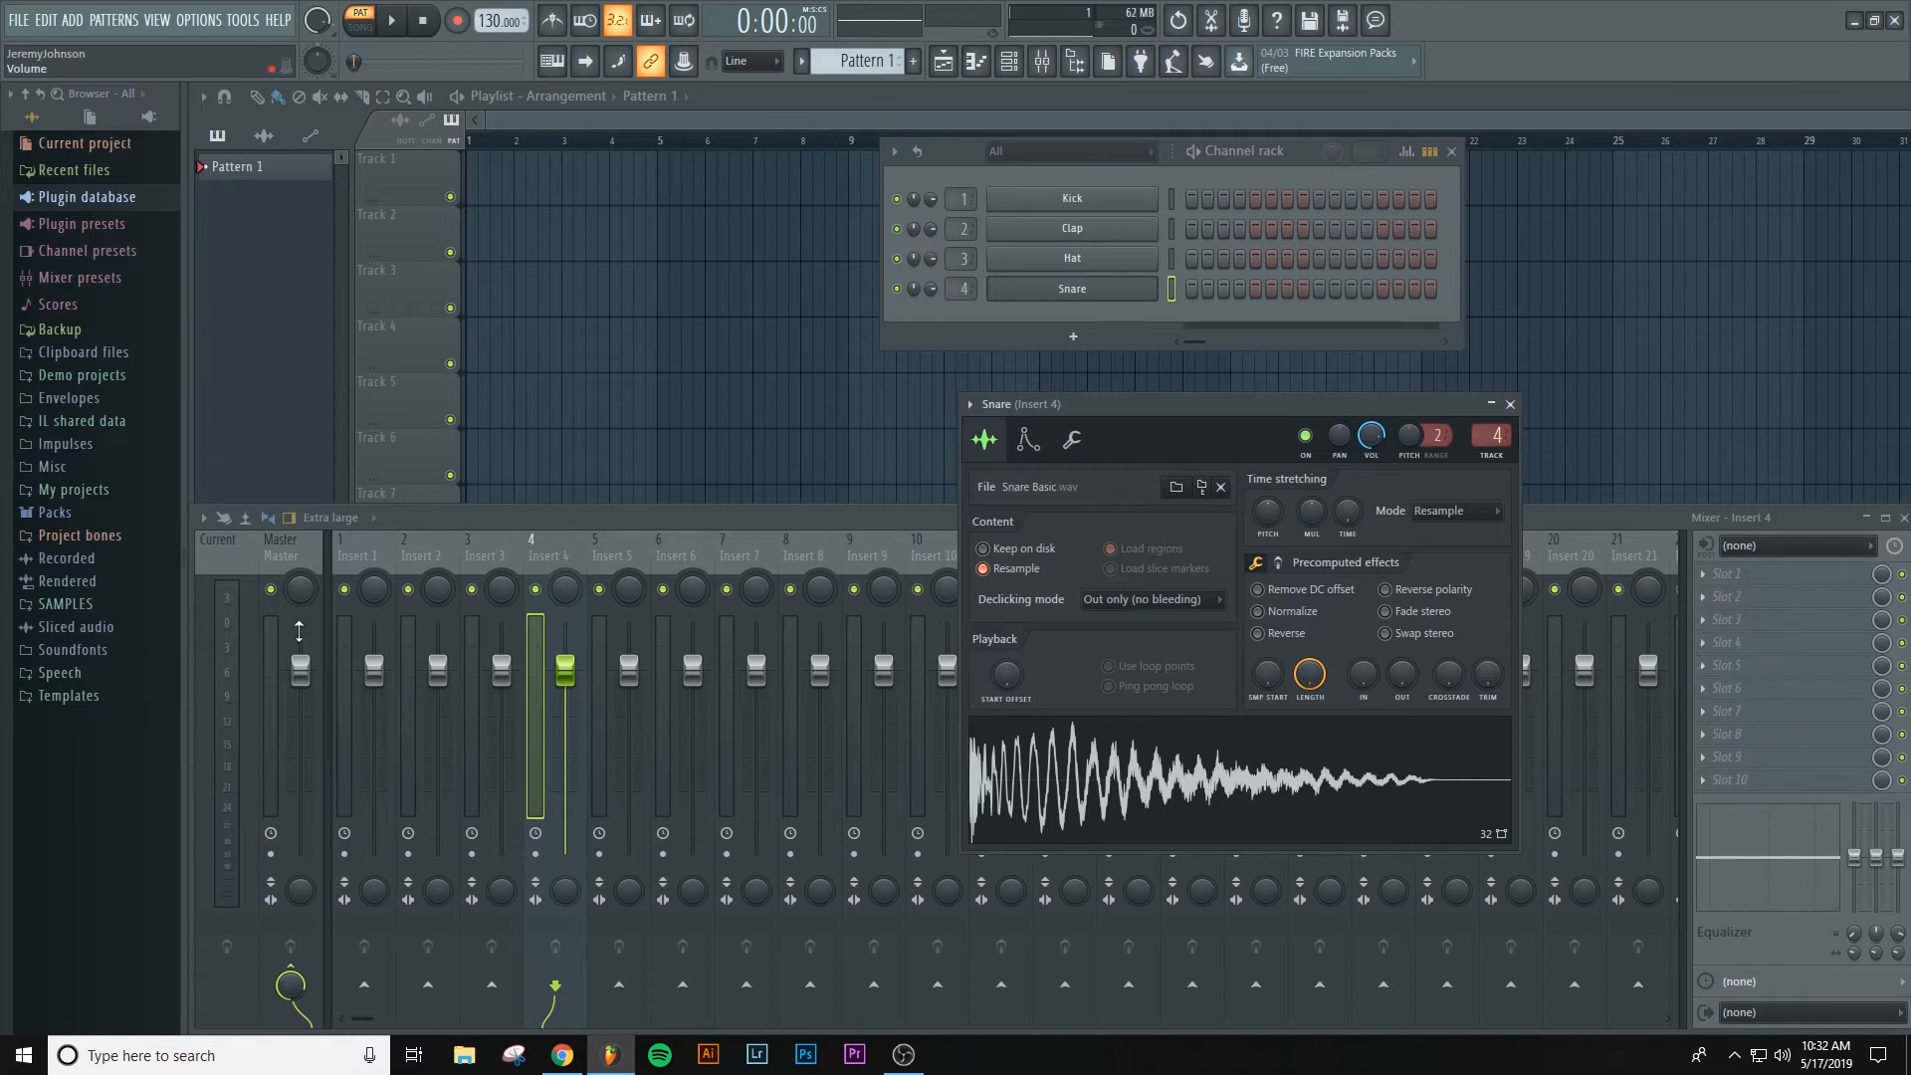
click(1510, 404)
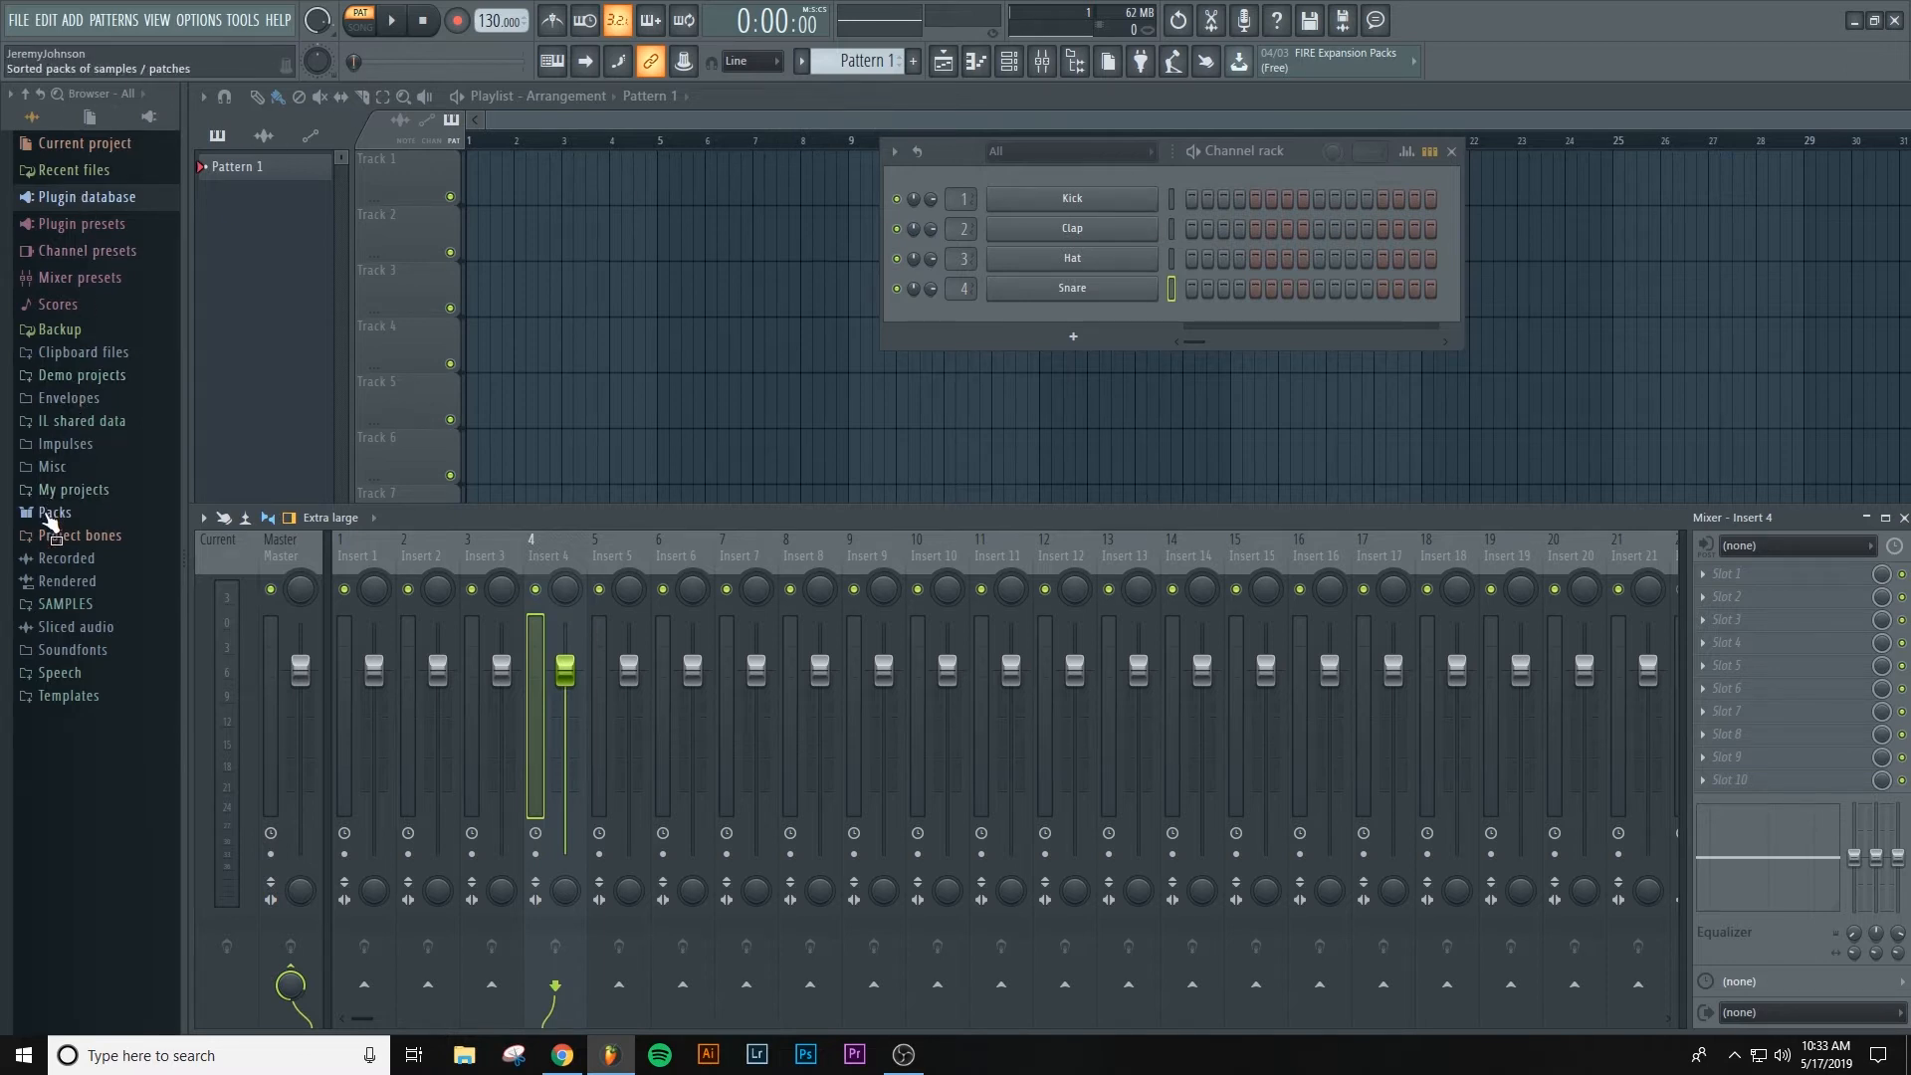
- Expand Packs, Drums and Kicks in the browser and audition the 22in Kick sample
click(48, 514)
click(60, 536)
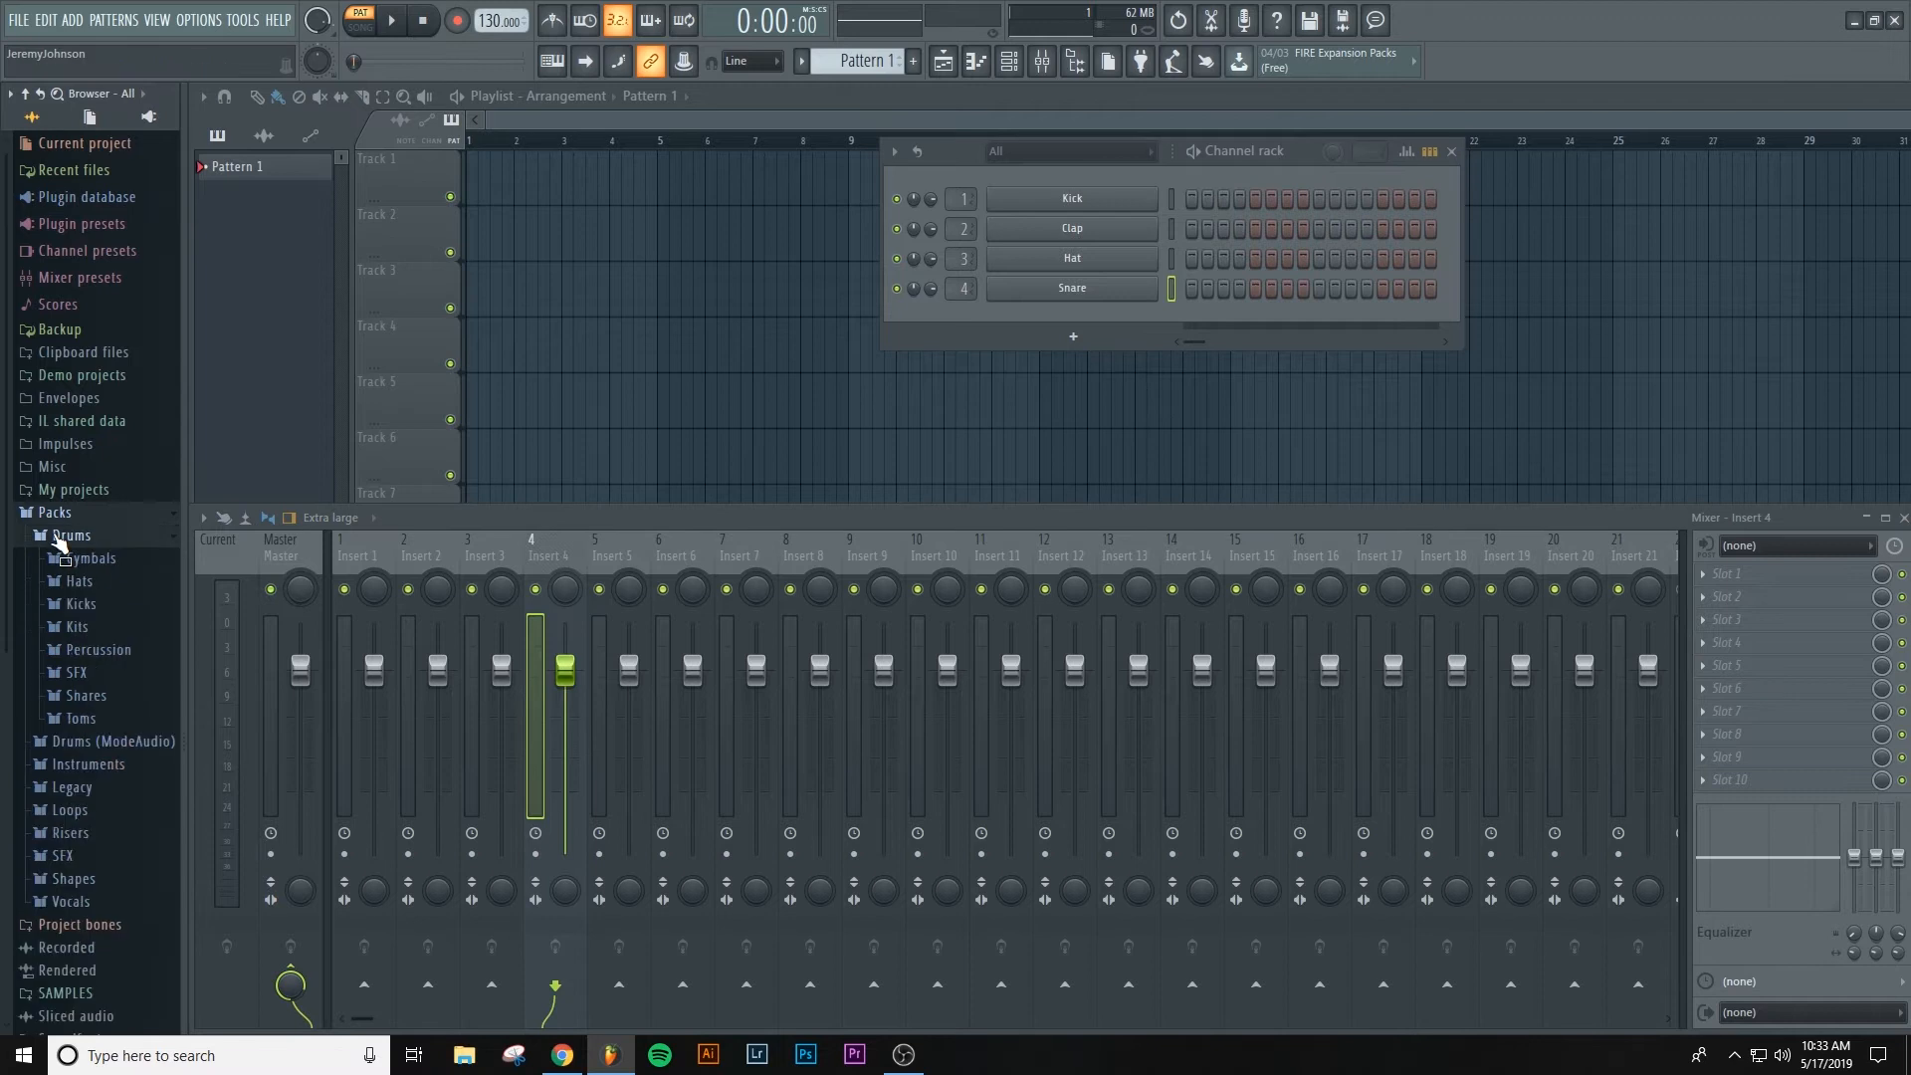
click(75, 605)
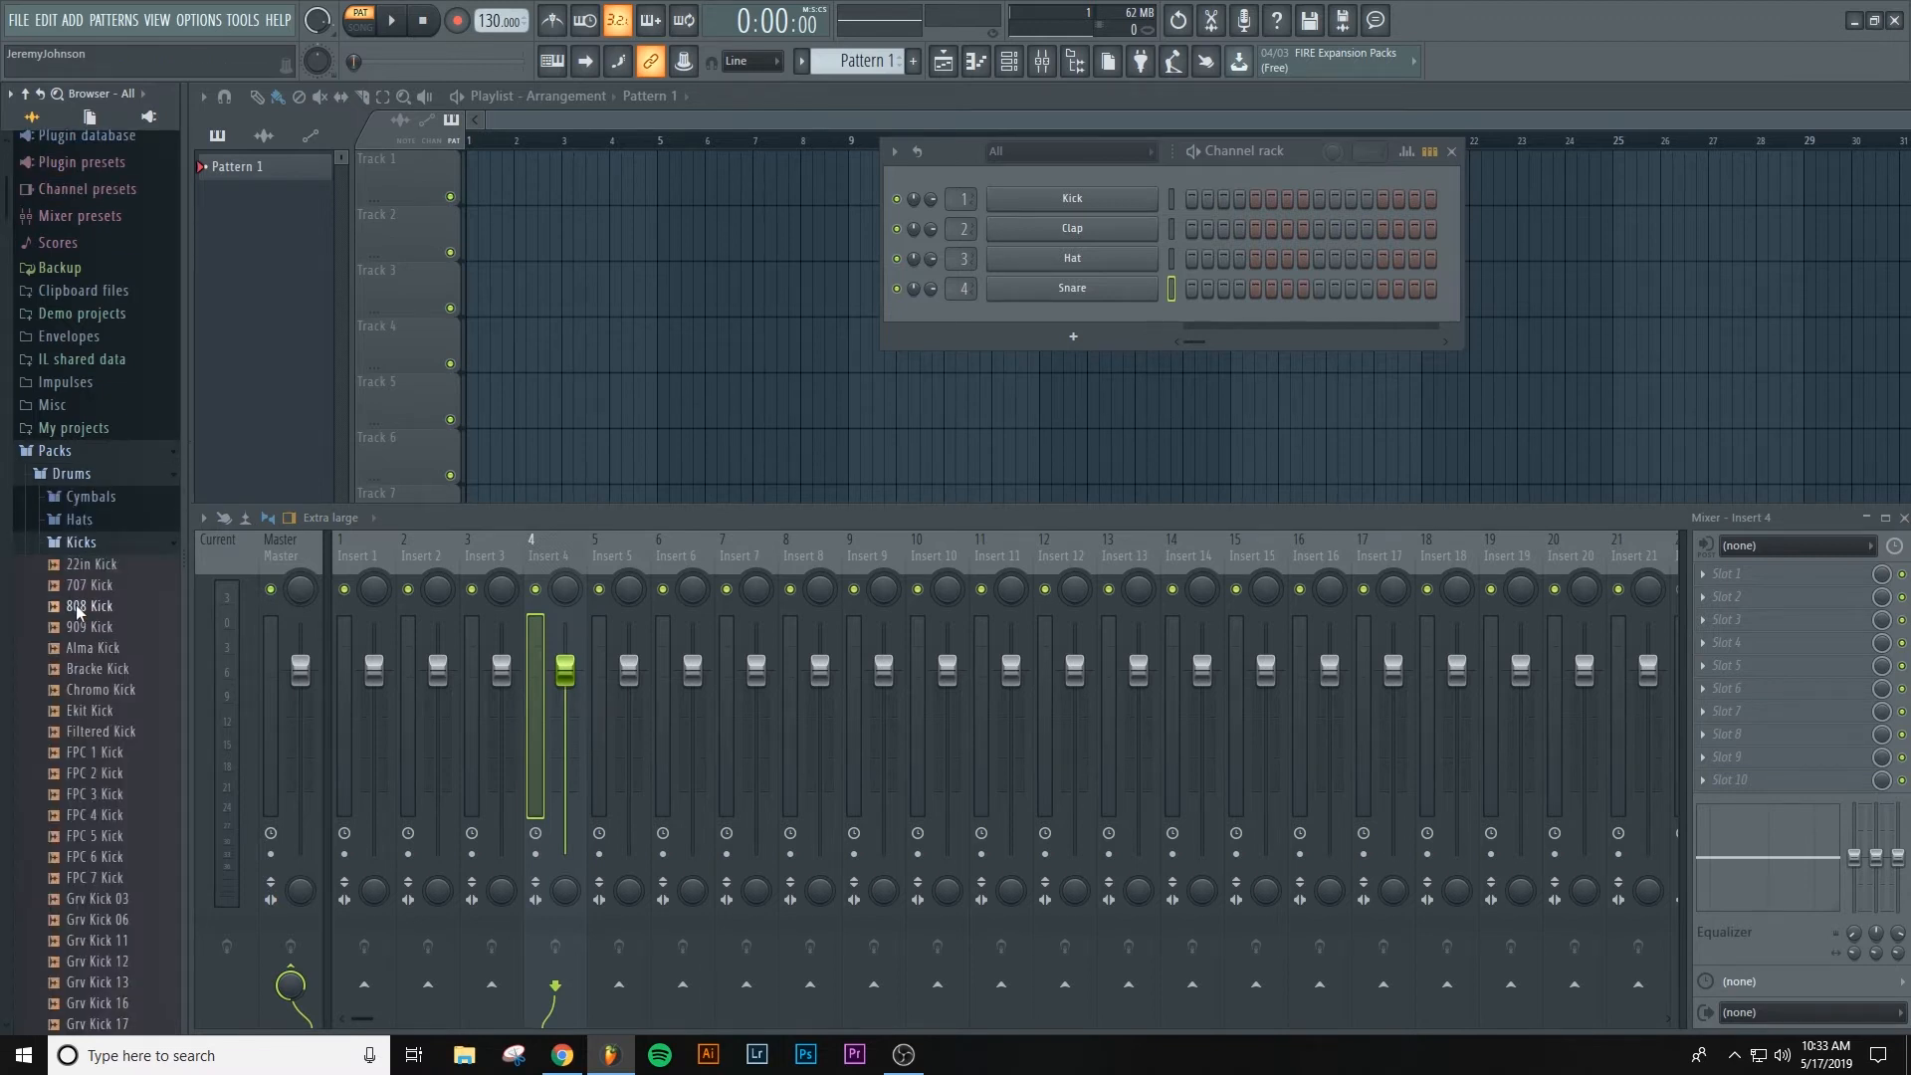
click(77, 564)
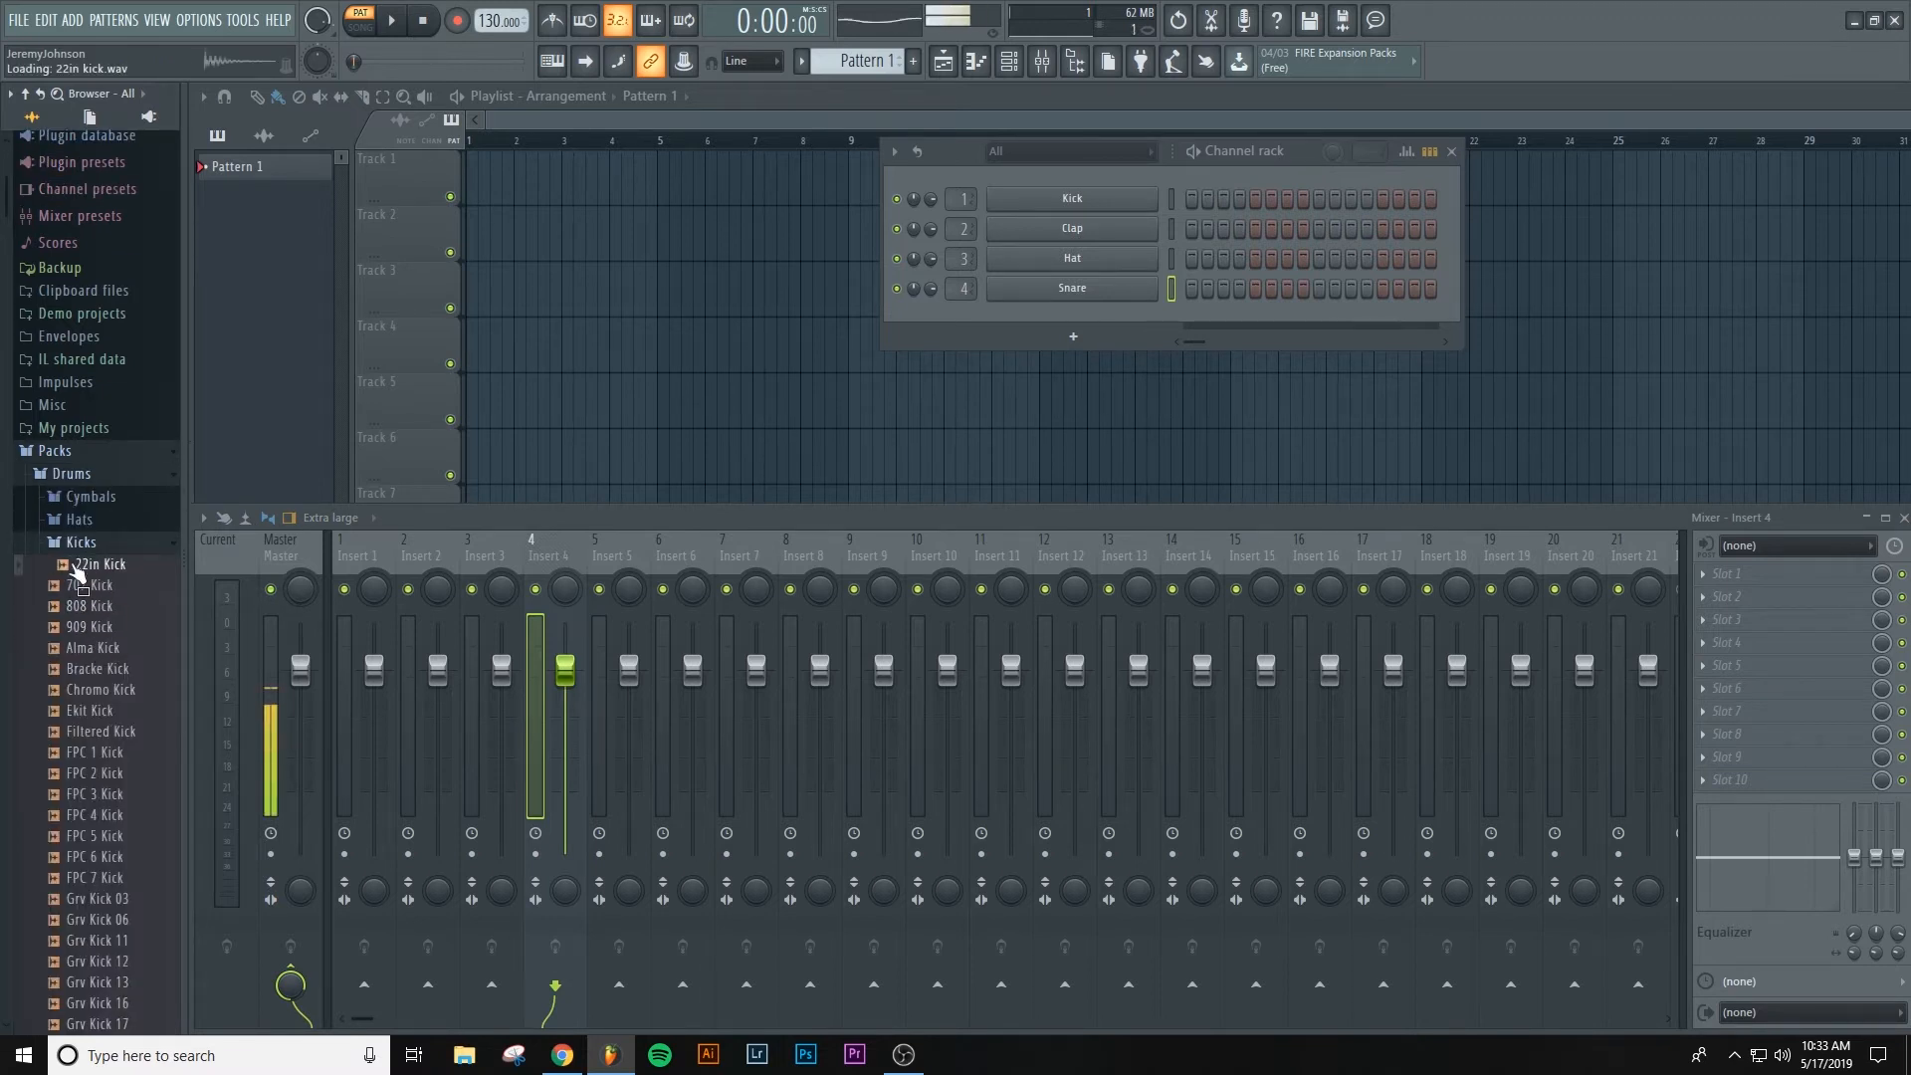
key(Down)
key(Down)
click(77, 565)
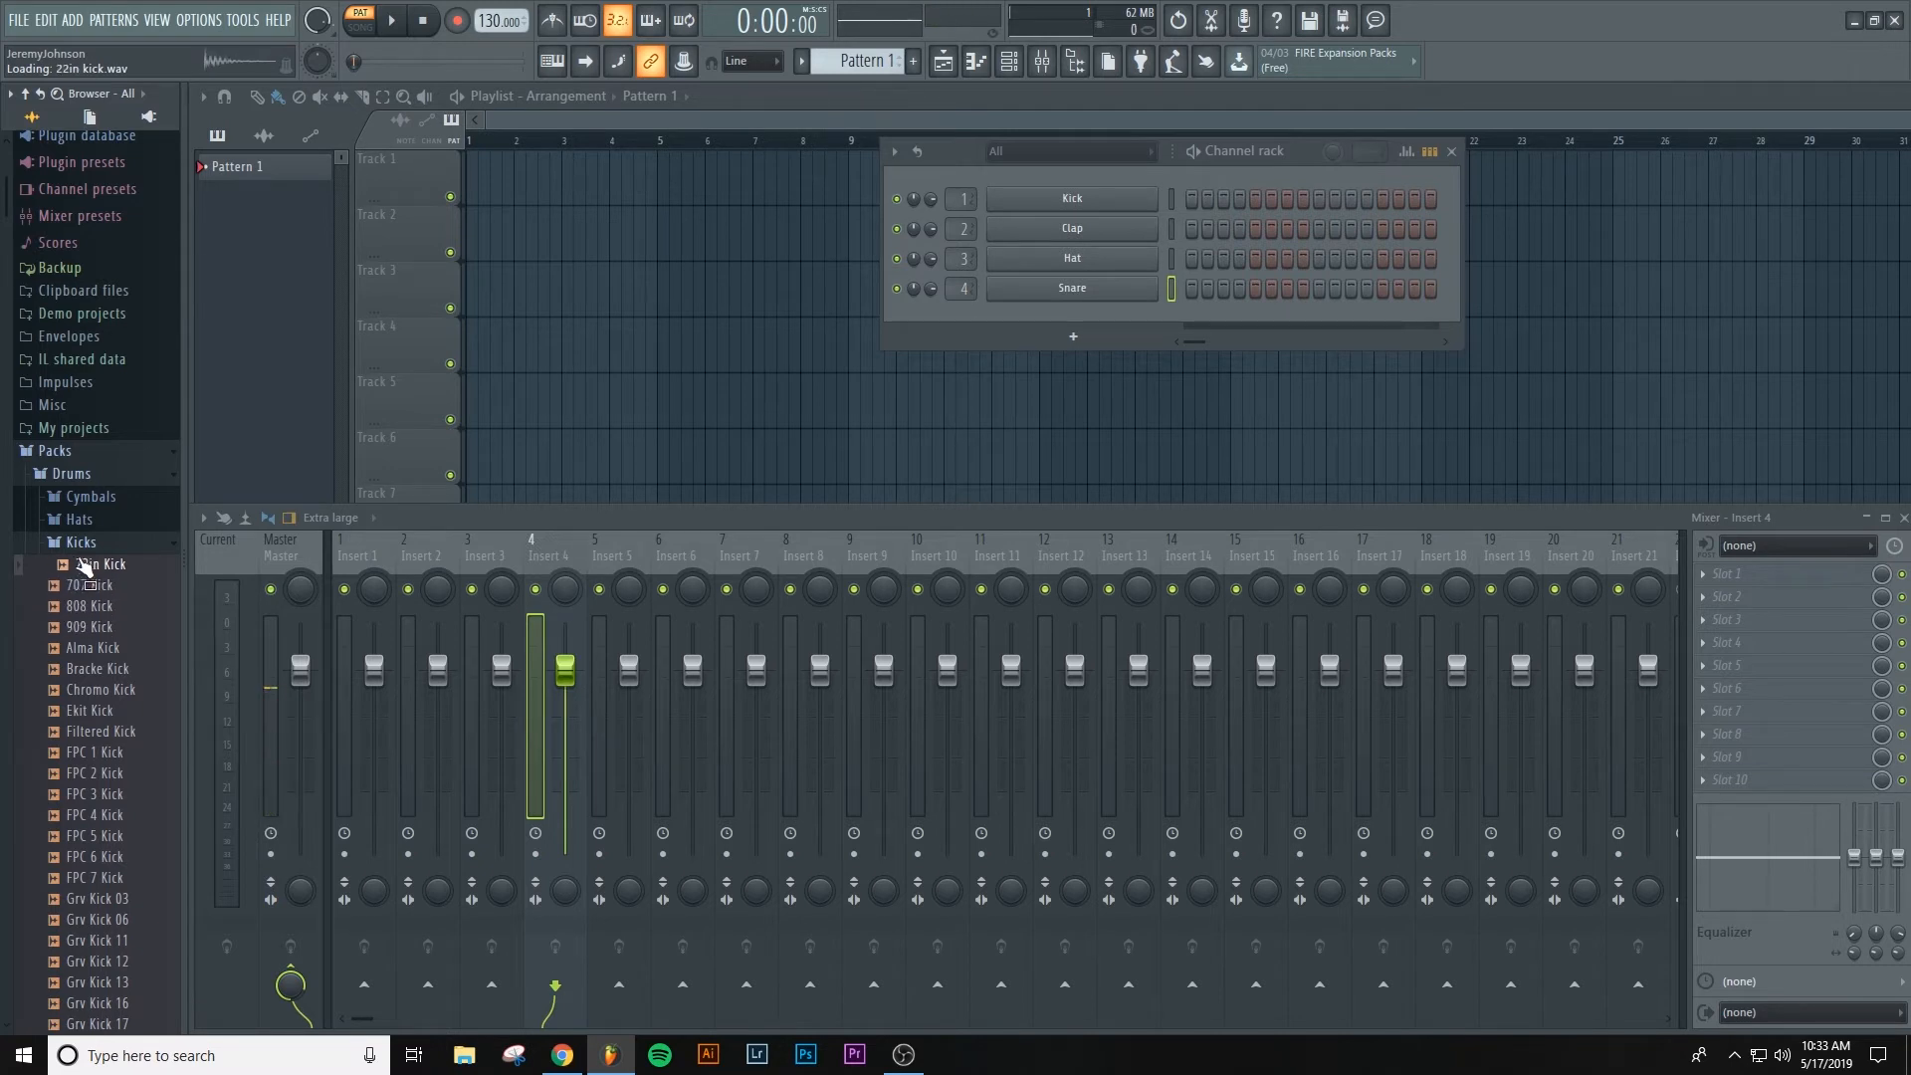
- Add the 22in Kick sample as a new channel below Snare and route it to mixer track 5
drag(96, 569, 1030, 308)
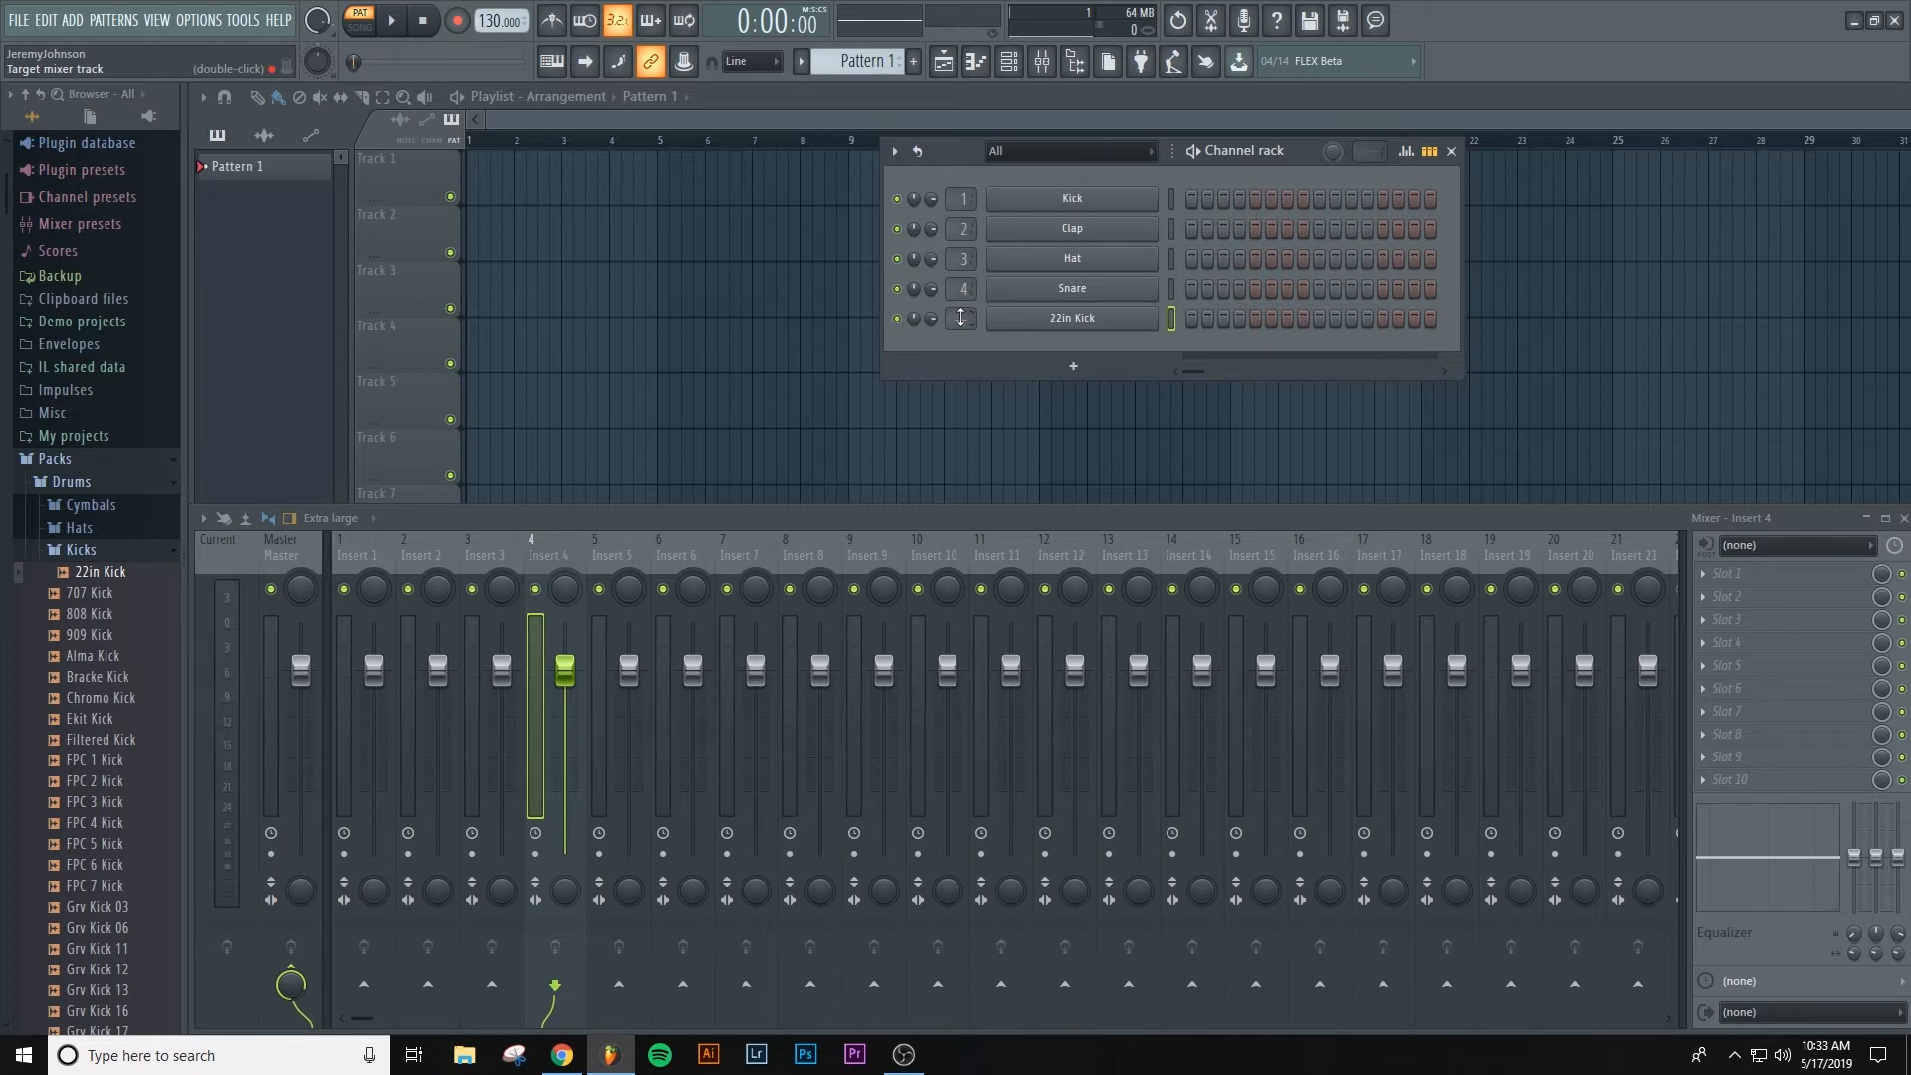
scroll(962, 318, up, 4)
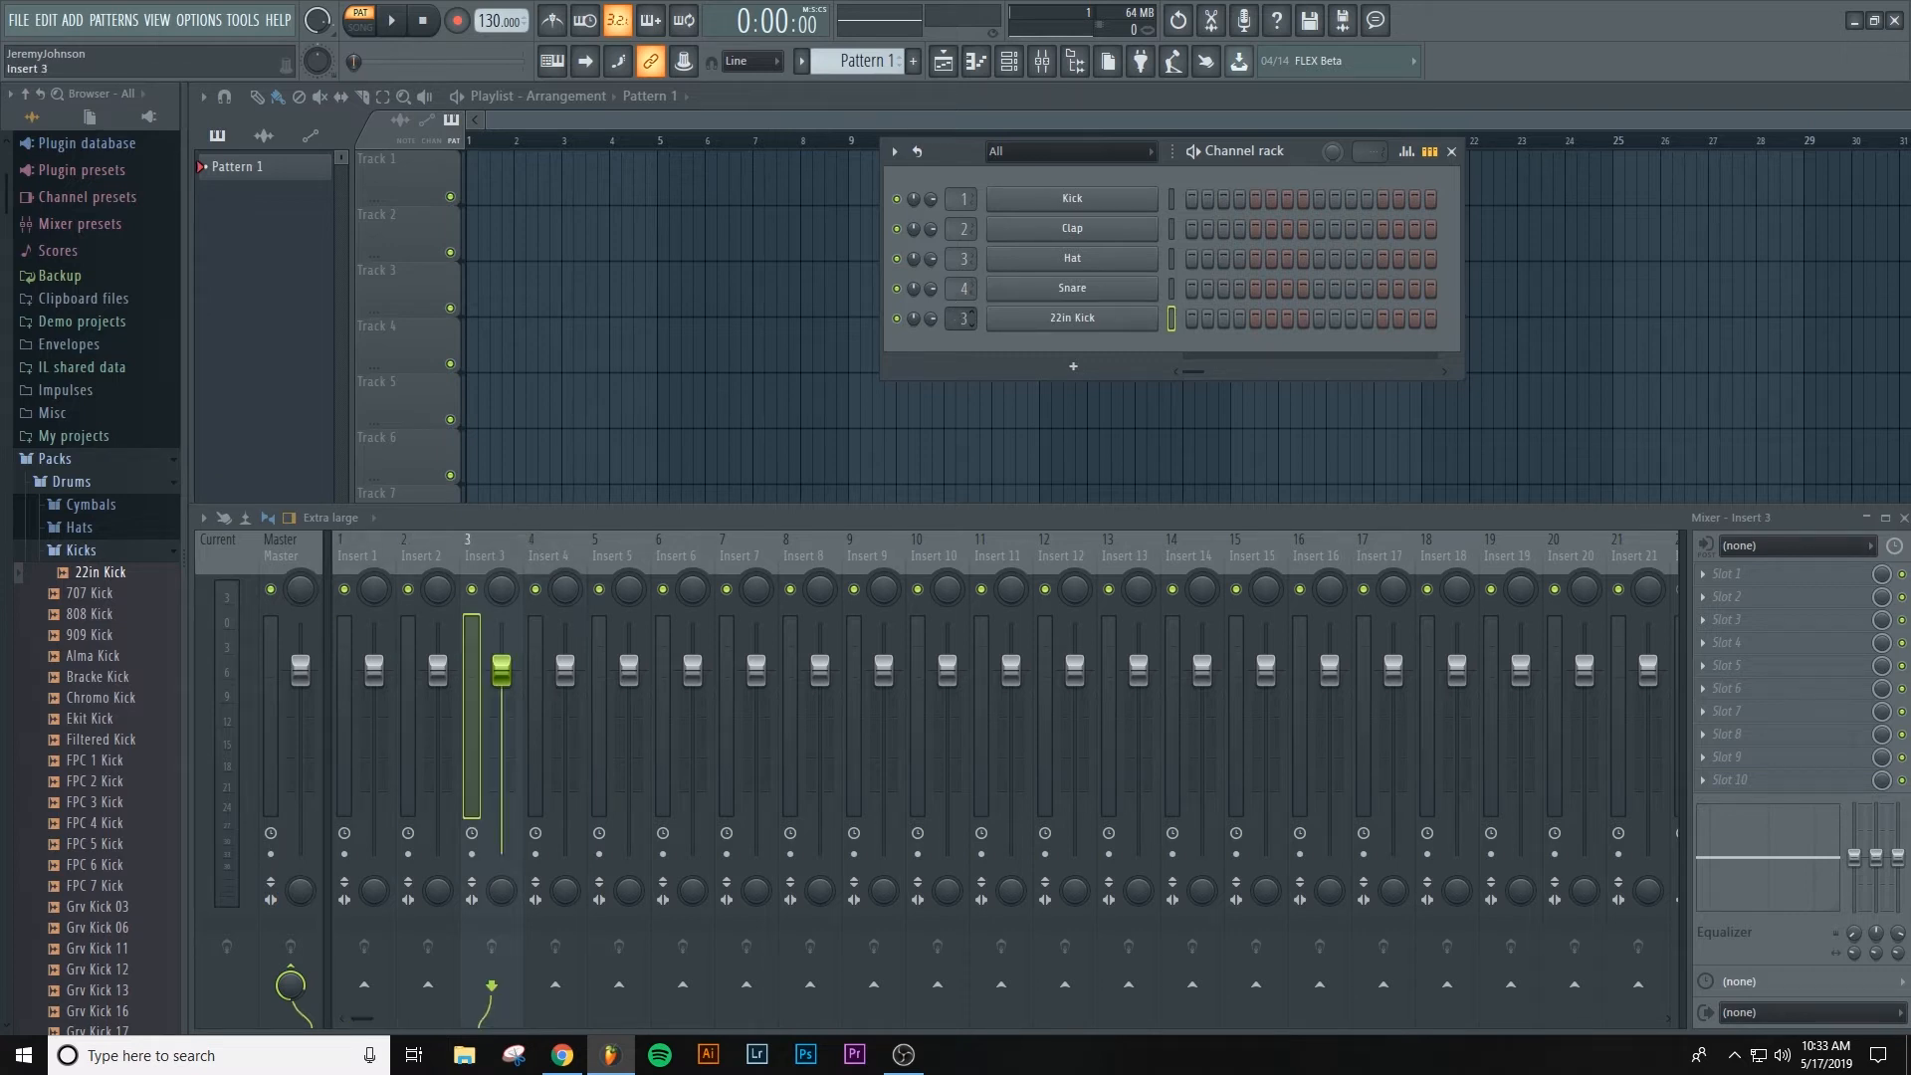
scroll(964, 320, up, 1)
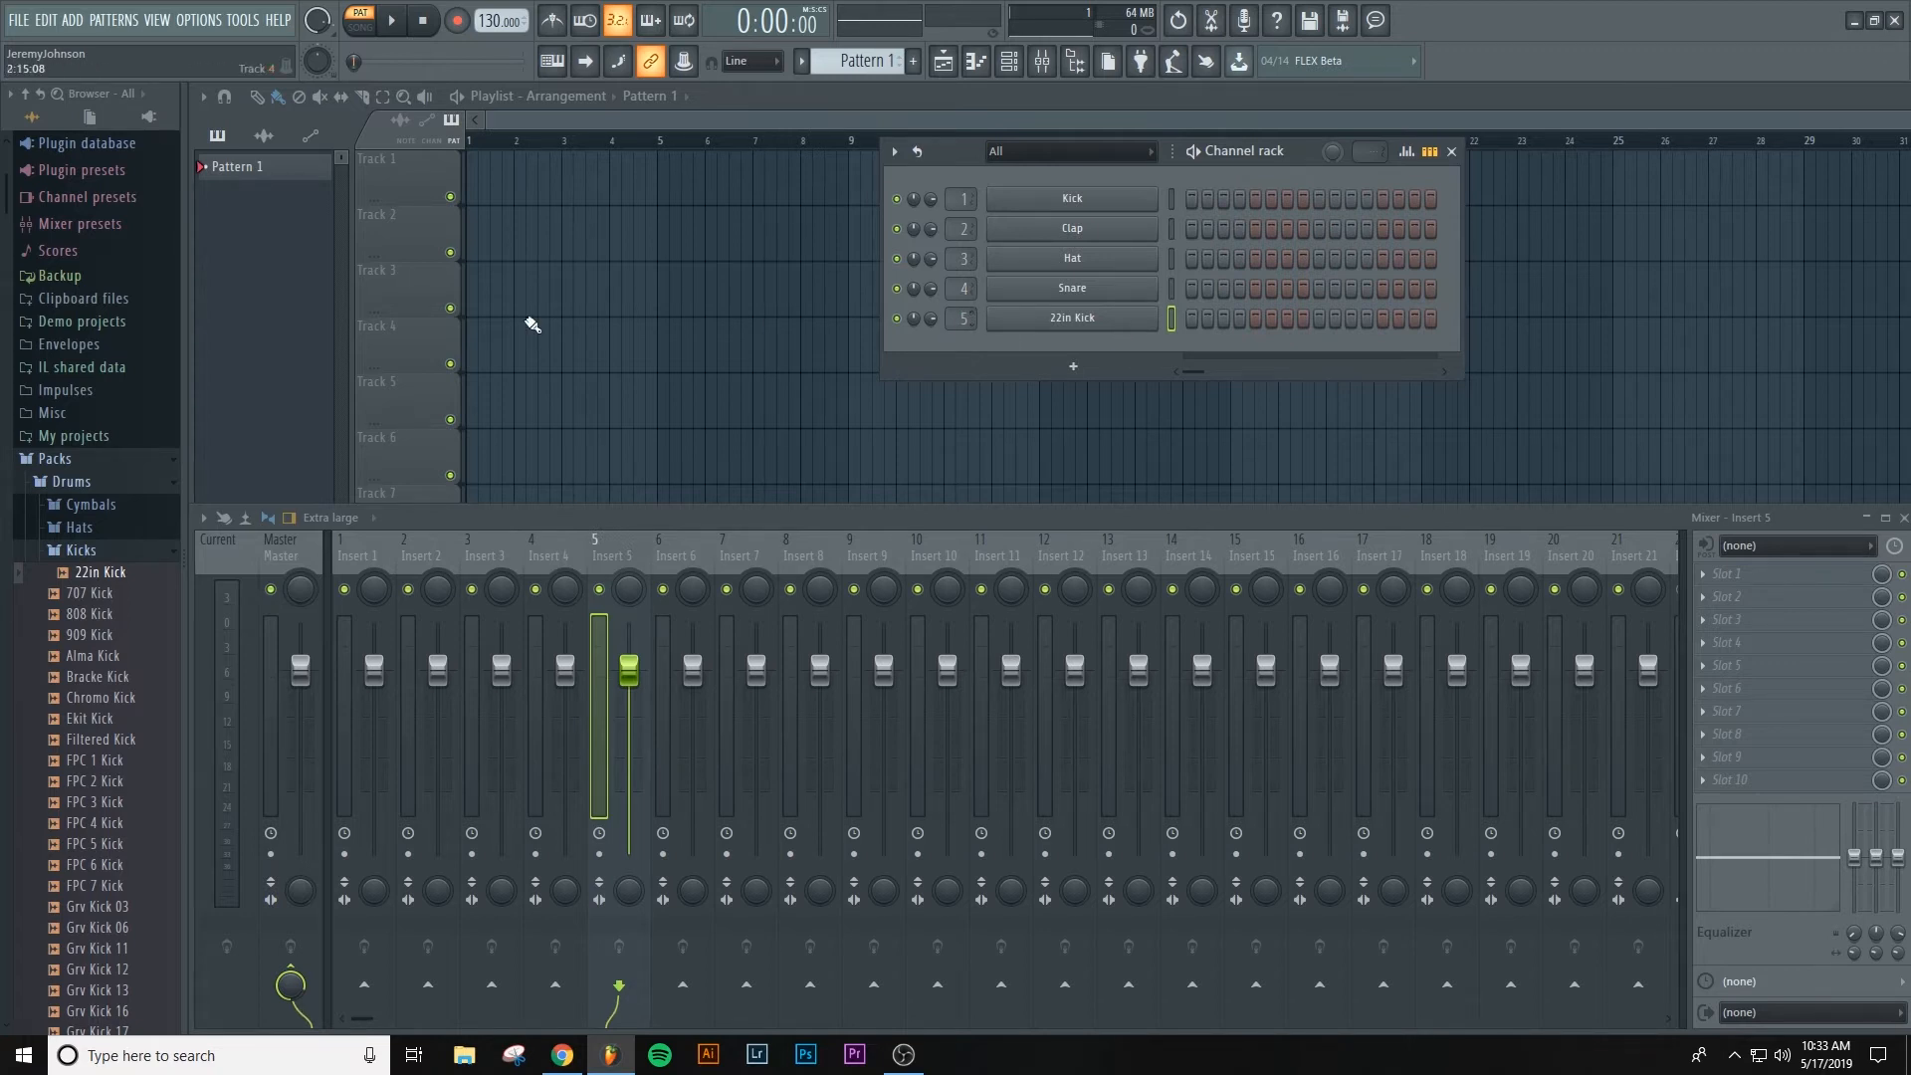
- Expand the Hats folder of the Drums pack and audition the 707 CH sample
click(78, 528)
click(72, 543)
drag(74, 550, 89, 547)
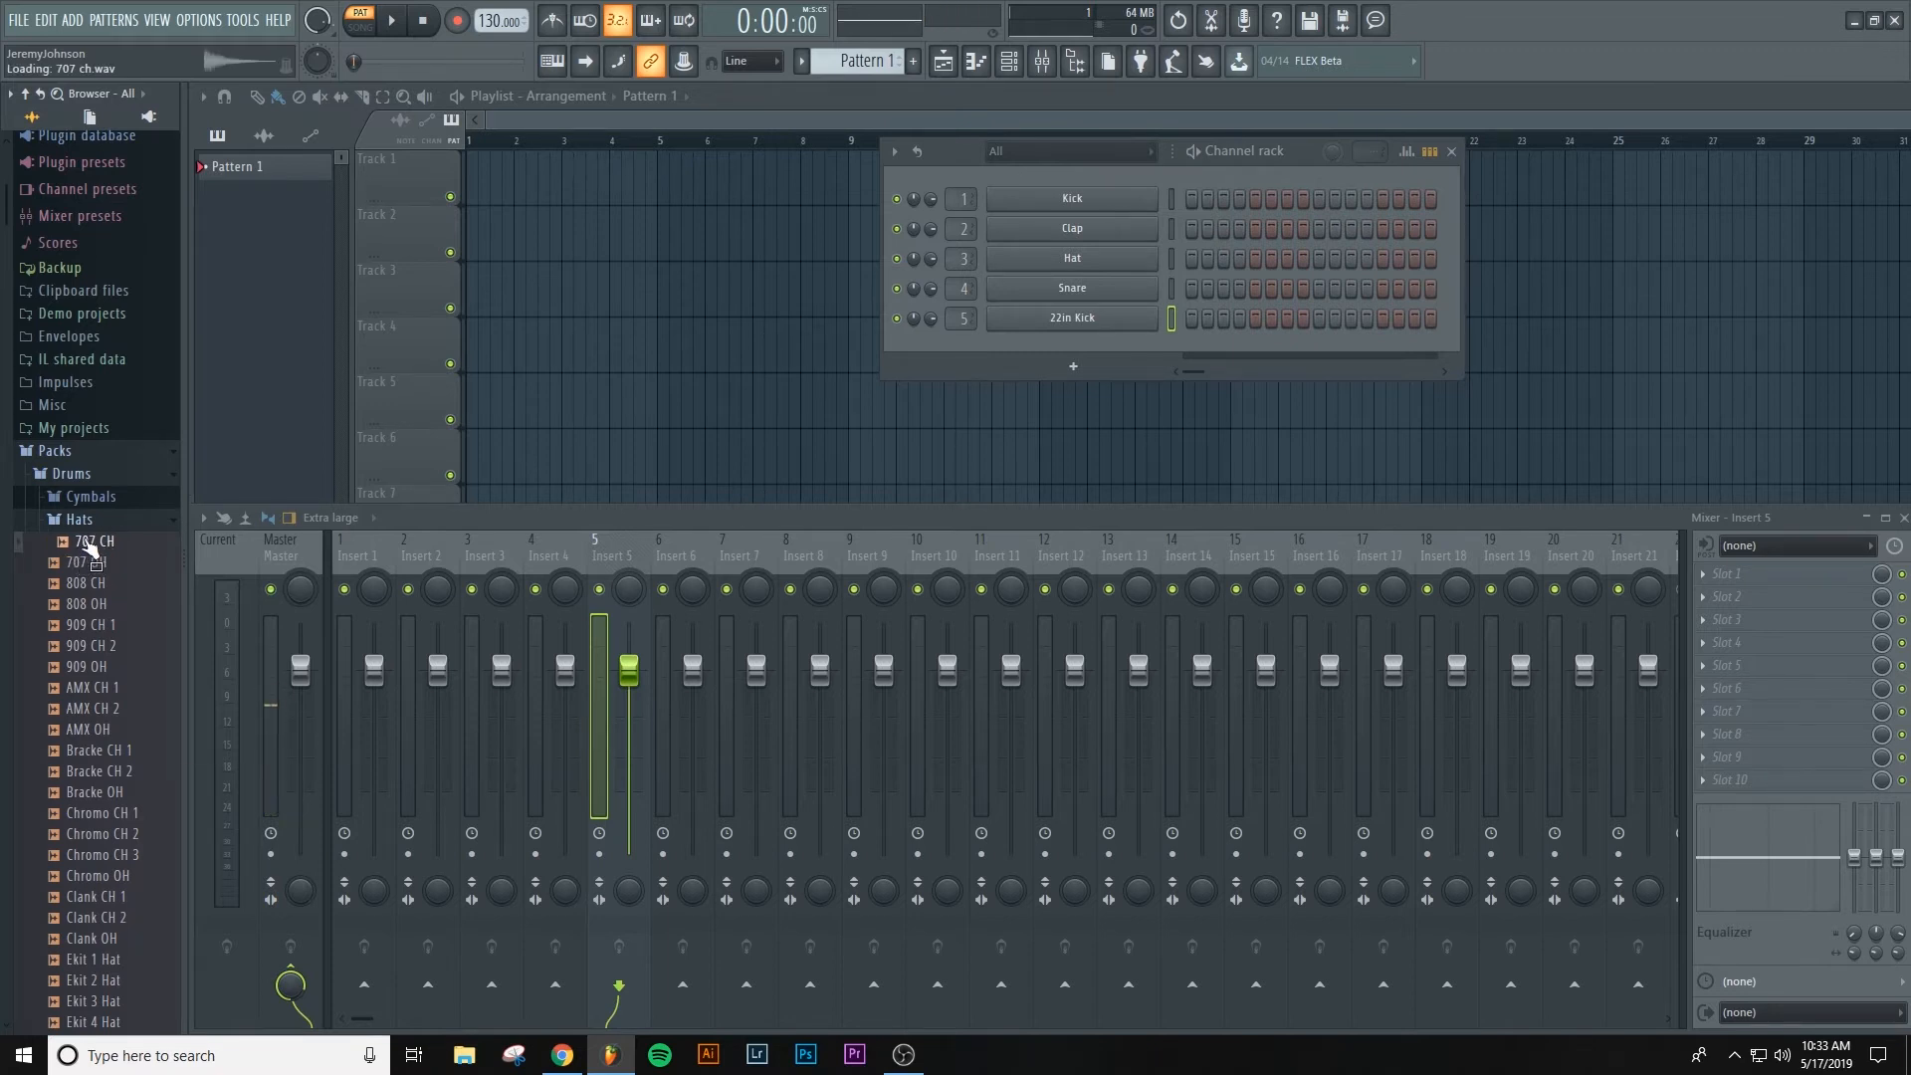
- Add the 707 CH sample from the Hats folder as a new channel below 22in Kick and close its settings
right_click(86, 544)
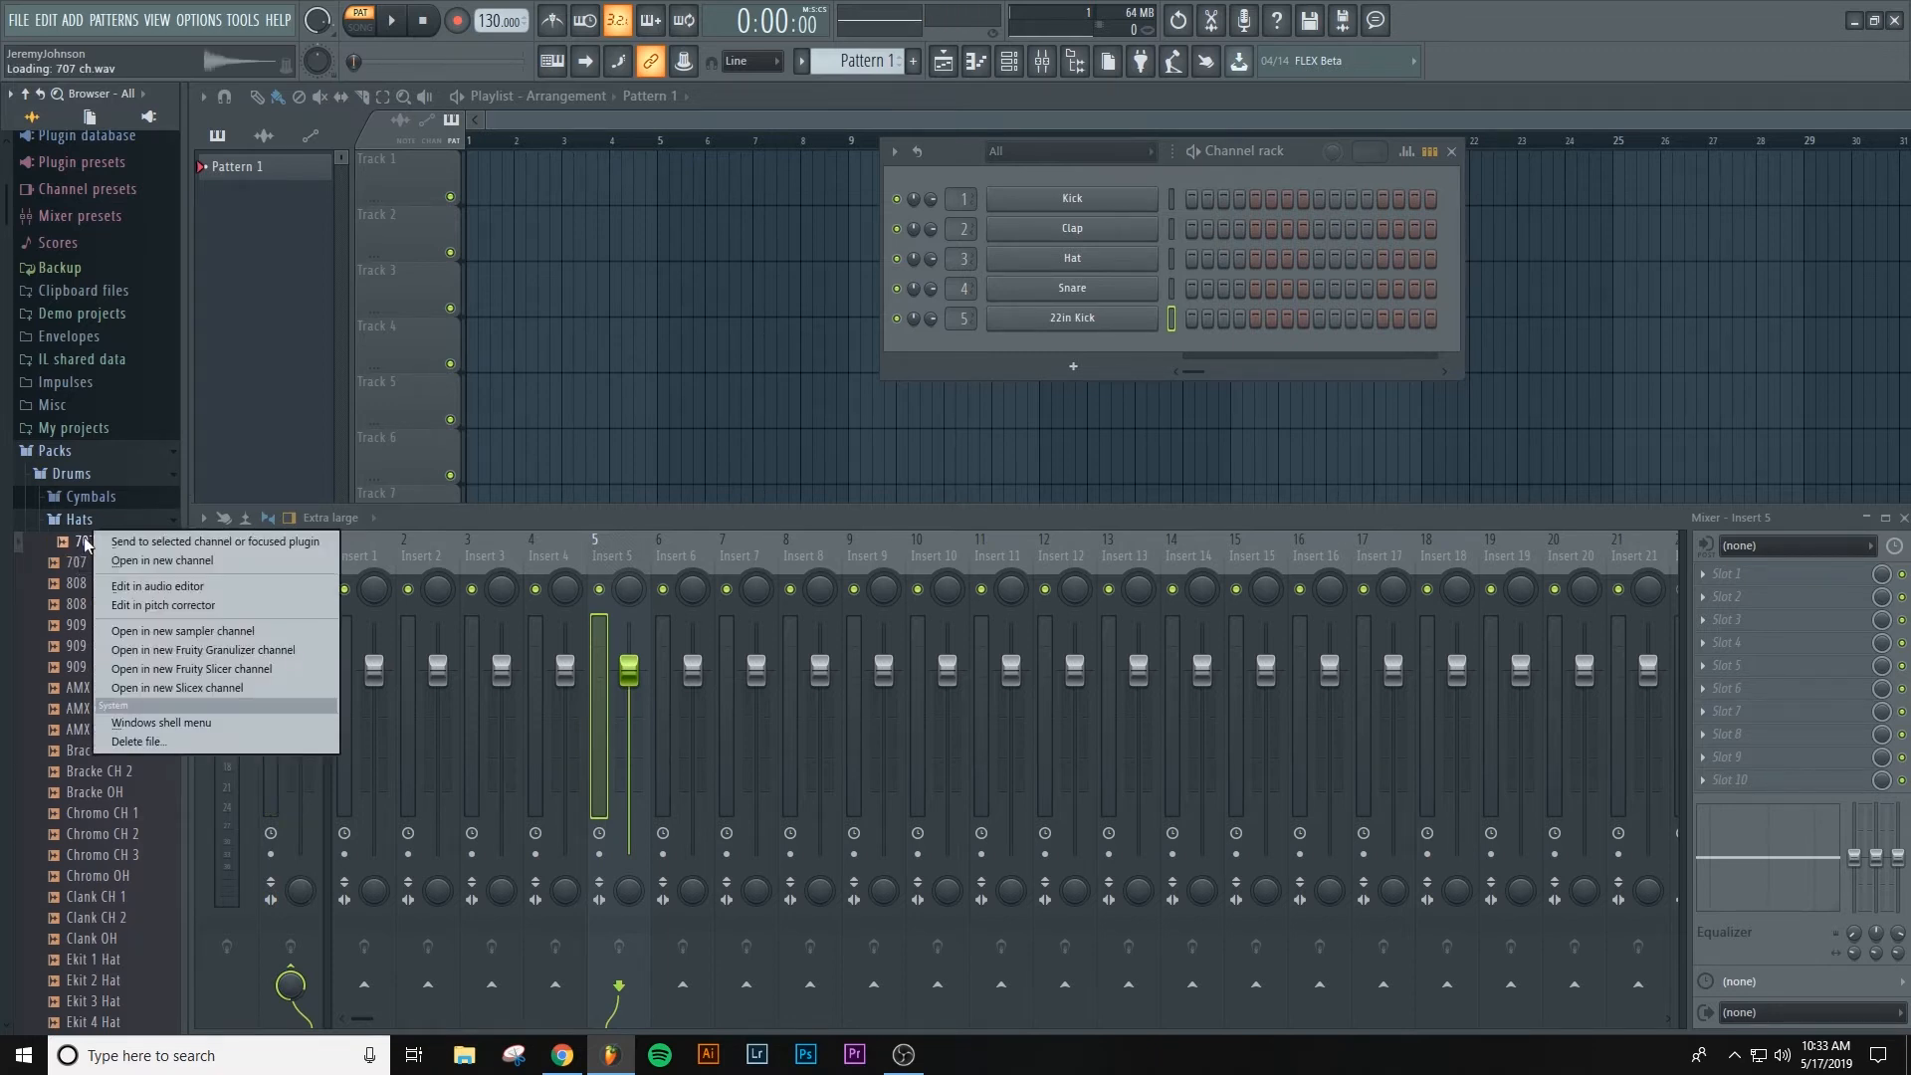
click(158, 561)
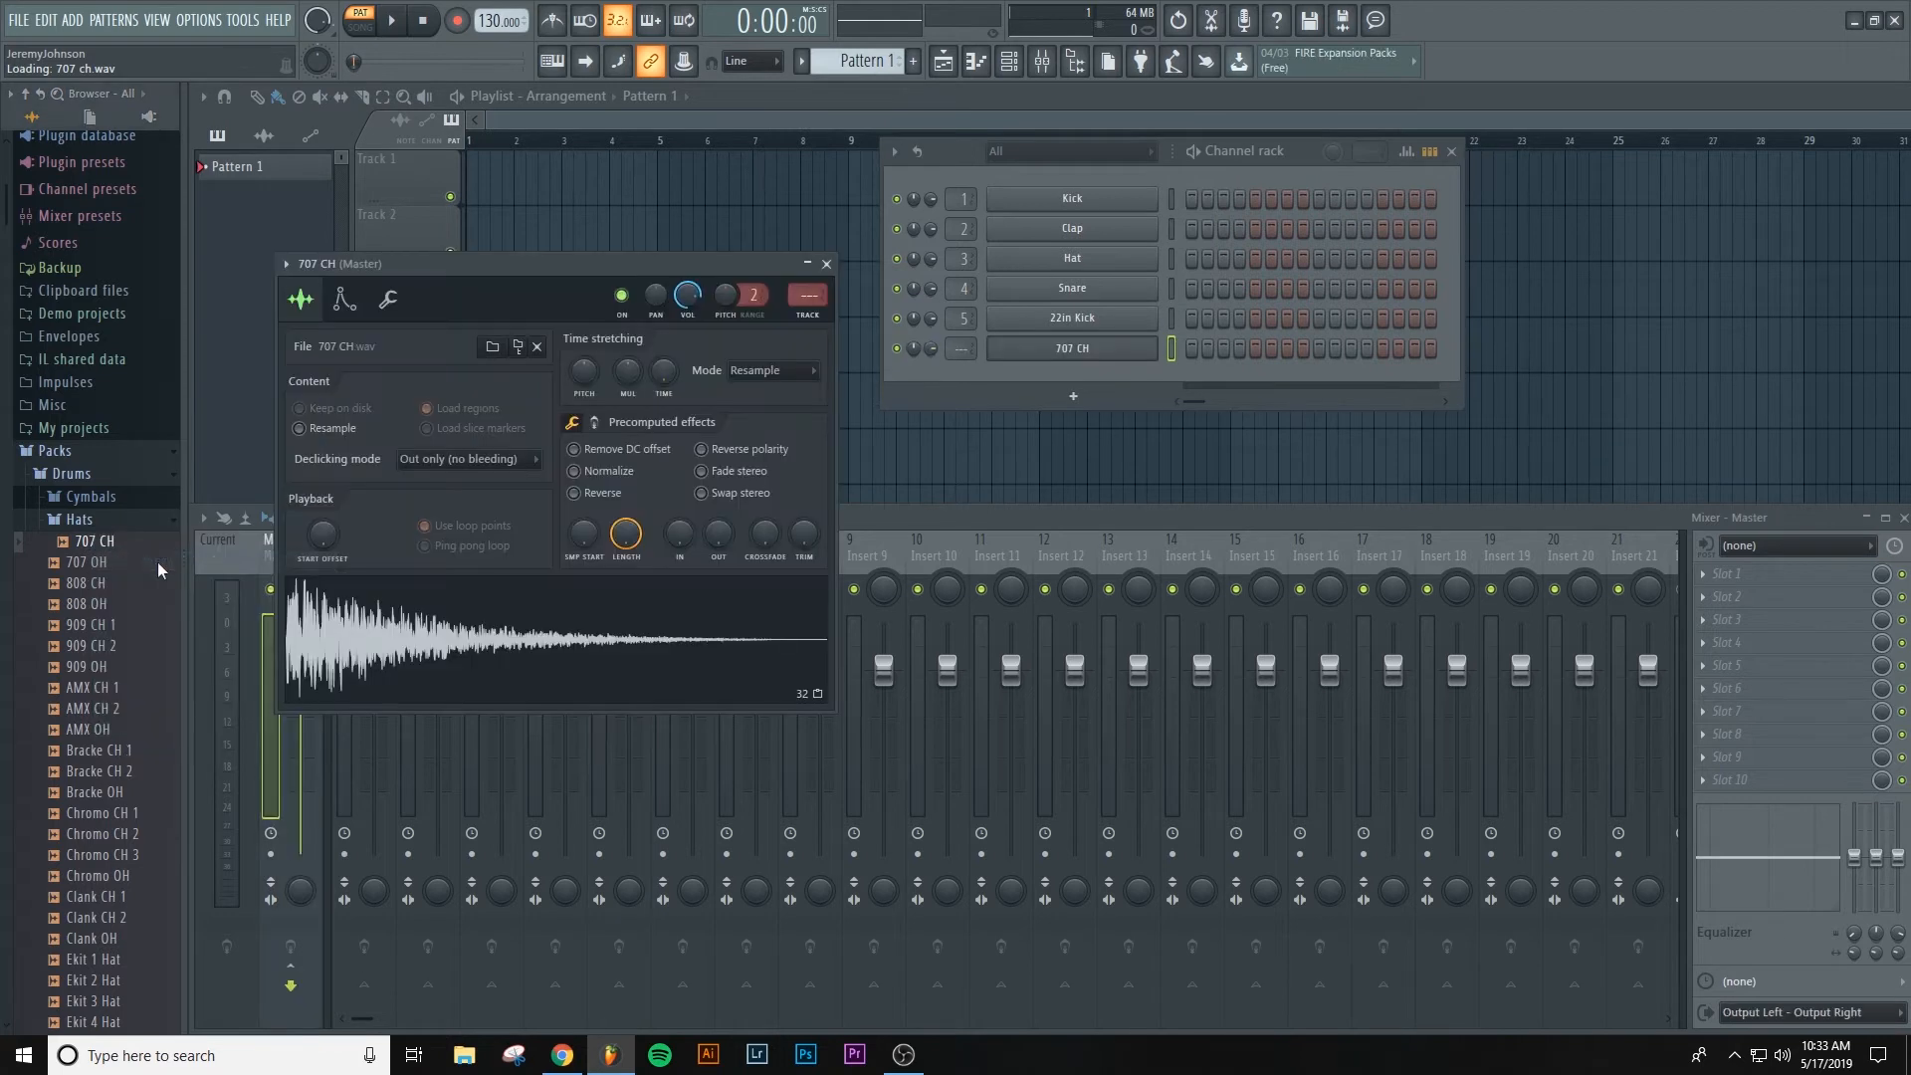
click(826, 263)
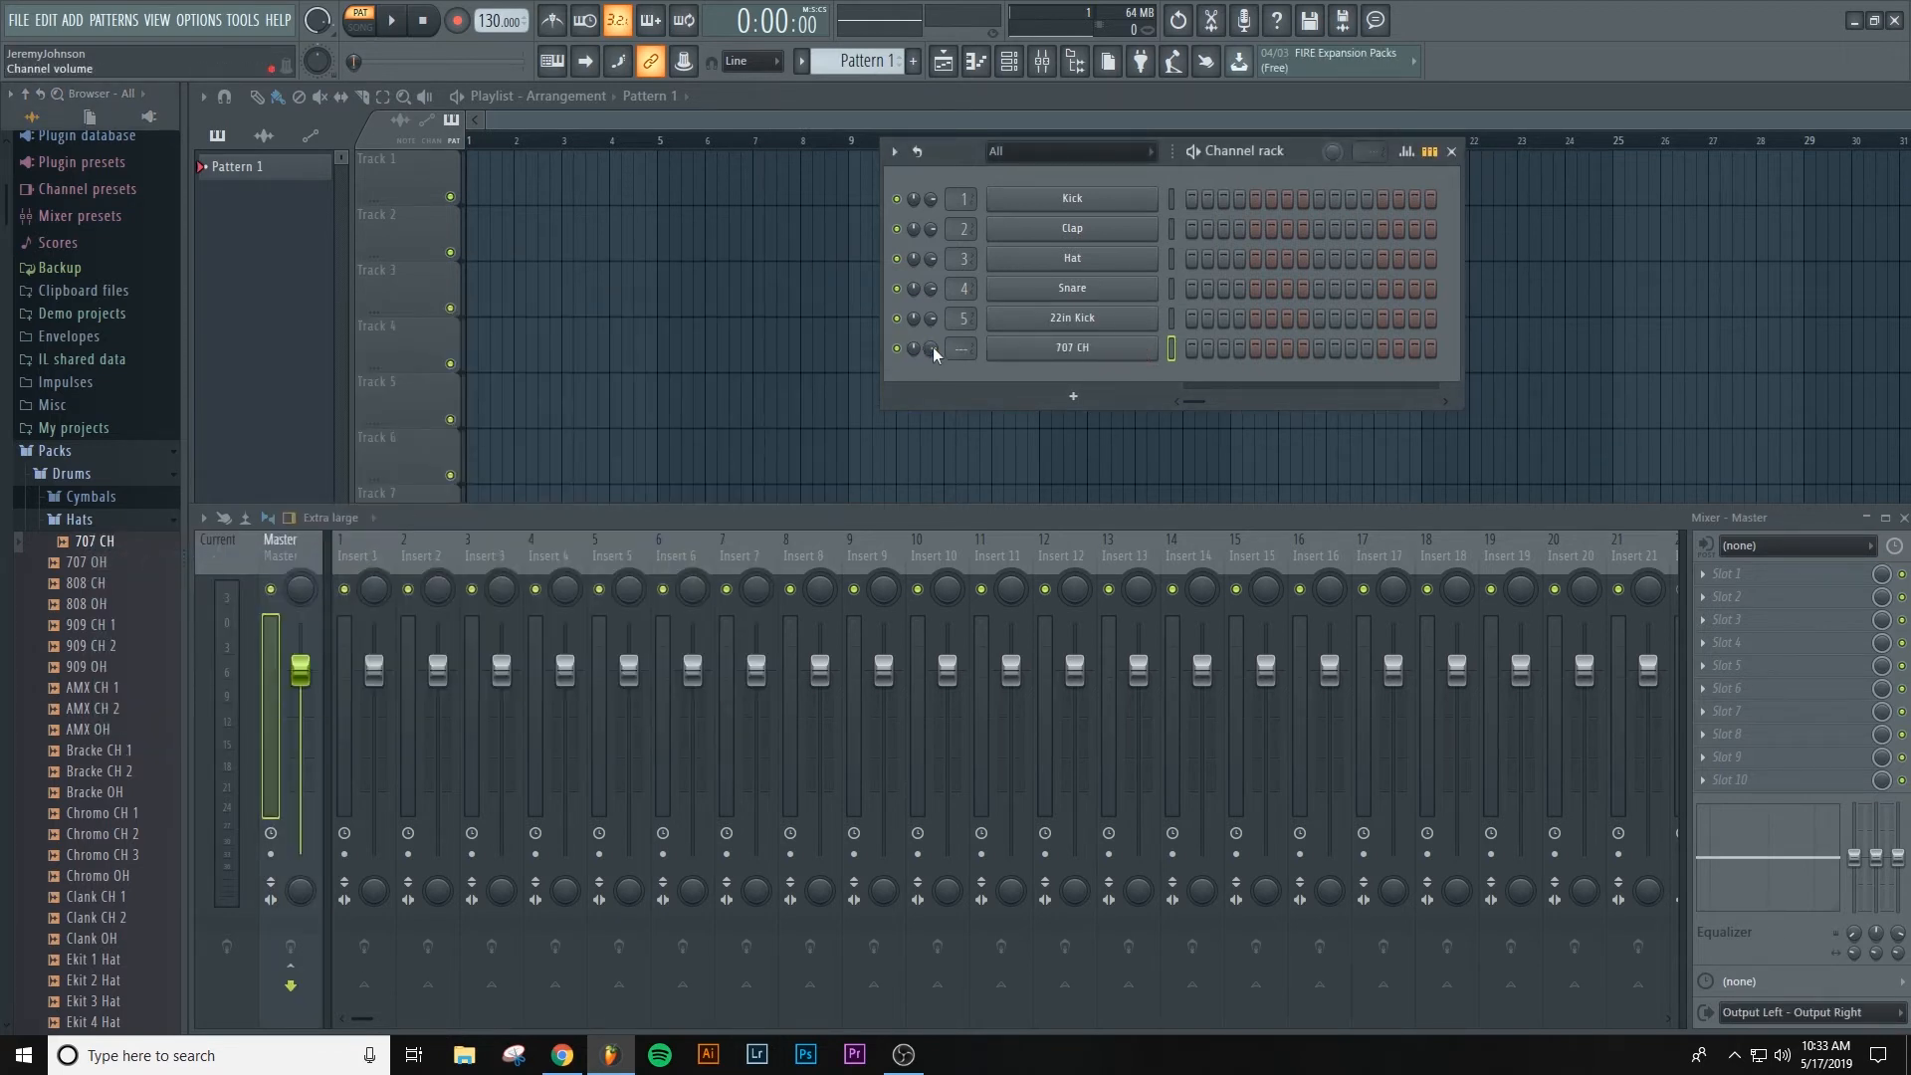
- Open the 707 CH channel's sampler settings to inspect and audition its waveform, and close them
drag(931, 349, 930, 363)
click(1055, 347)
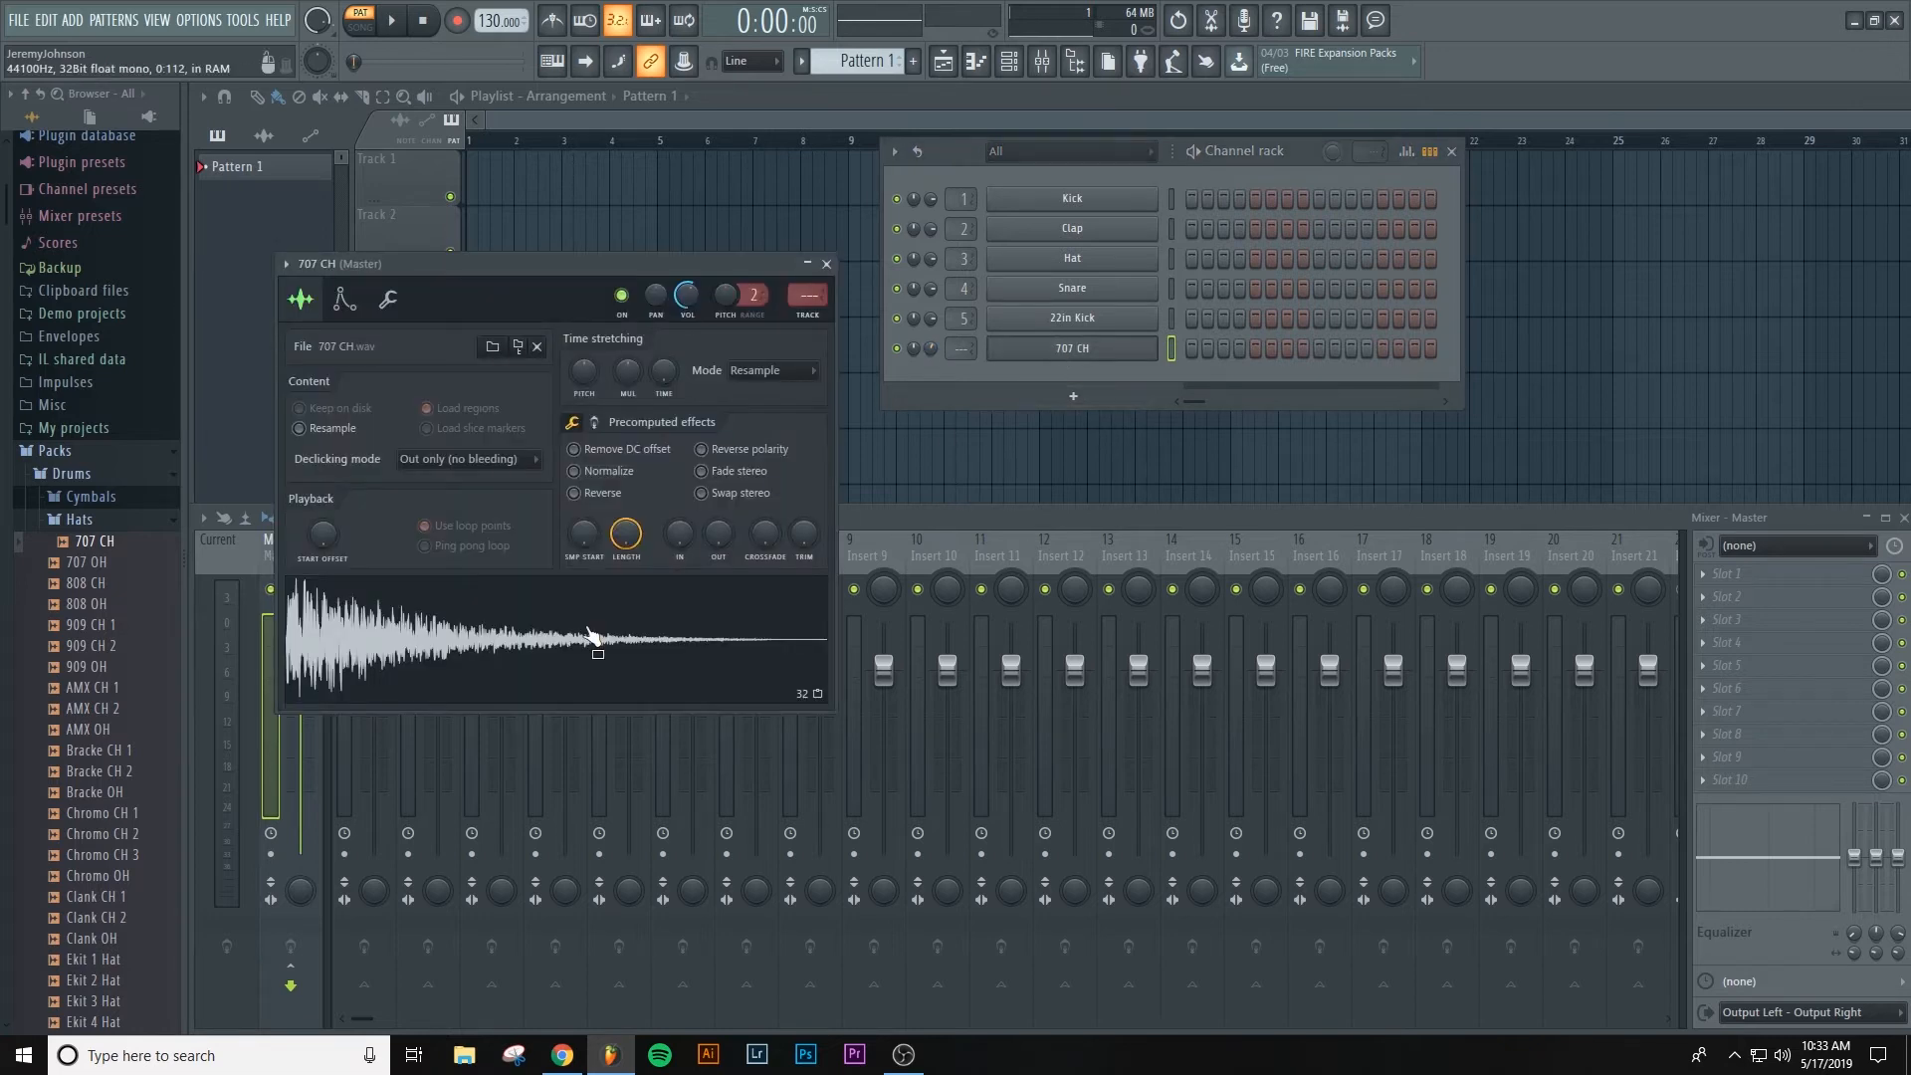
click(826, 264)
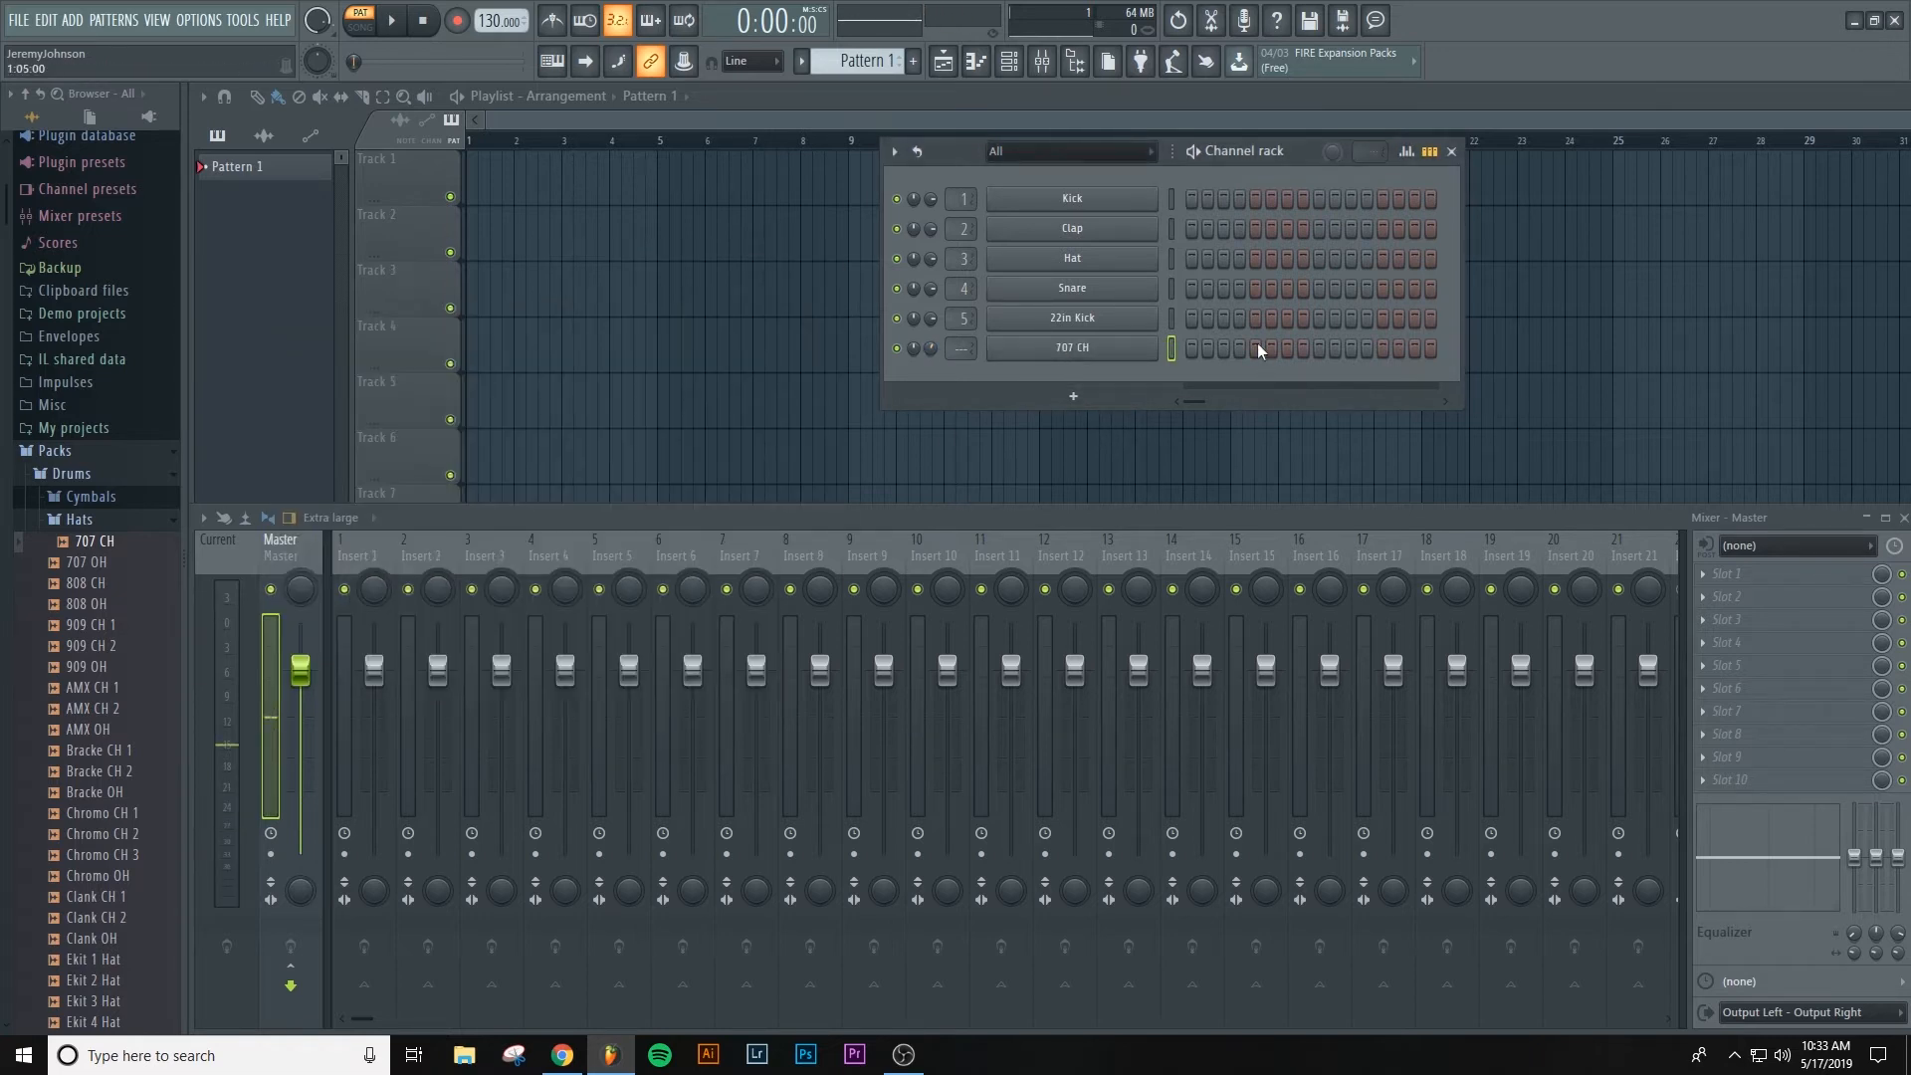
- Rename the 707 CH channel to Hi Hat and color it red
right_click(1095, 355)
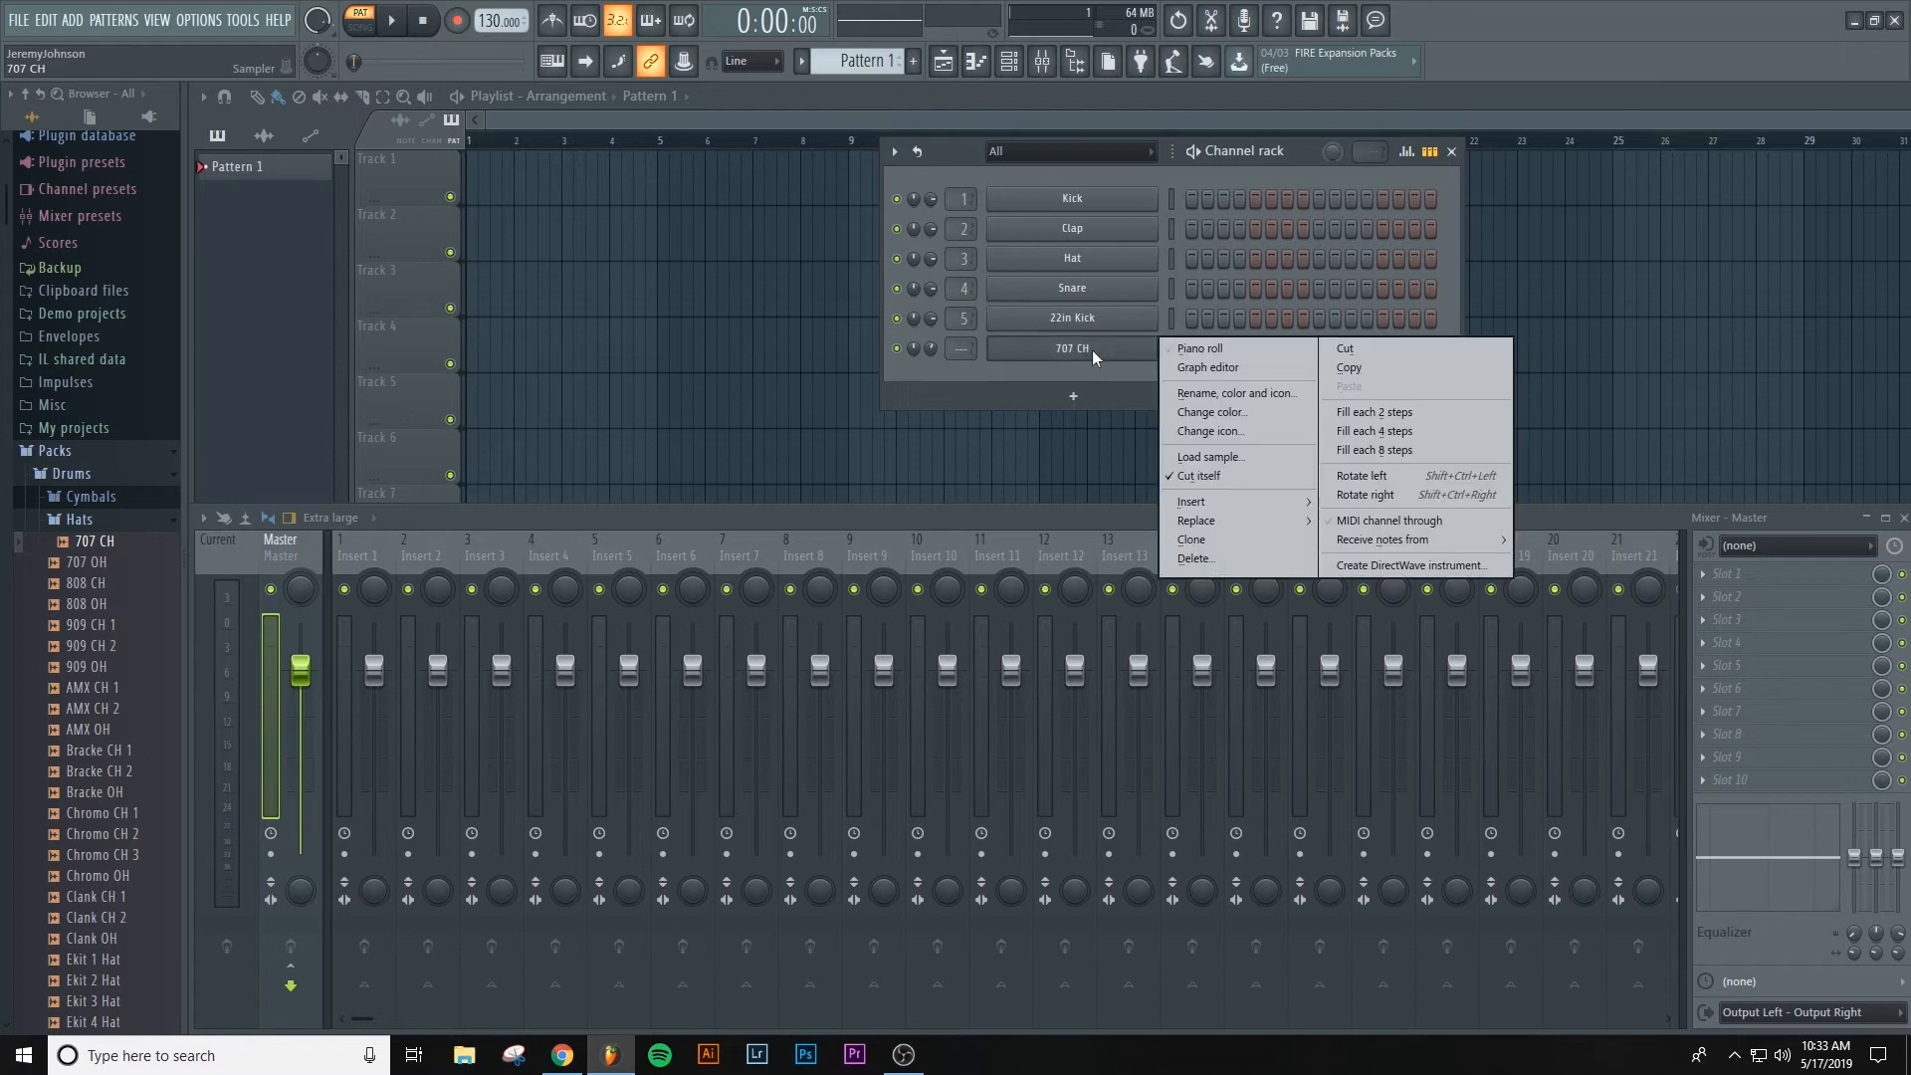
click(1092, 352)
right_click(1095, 353)
click(1220, 394)
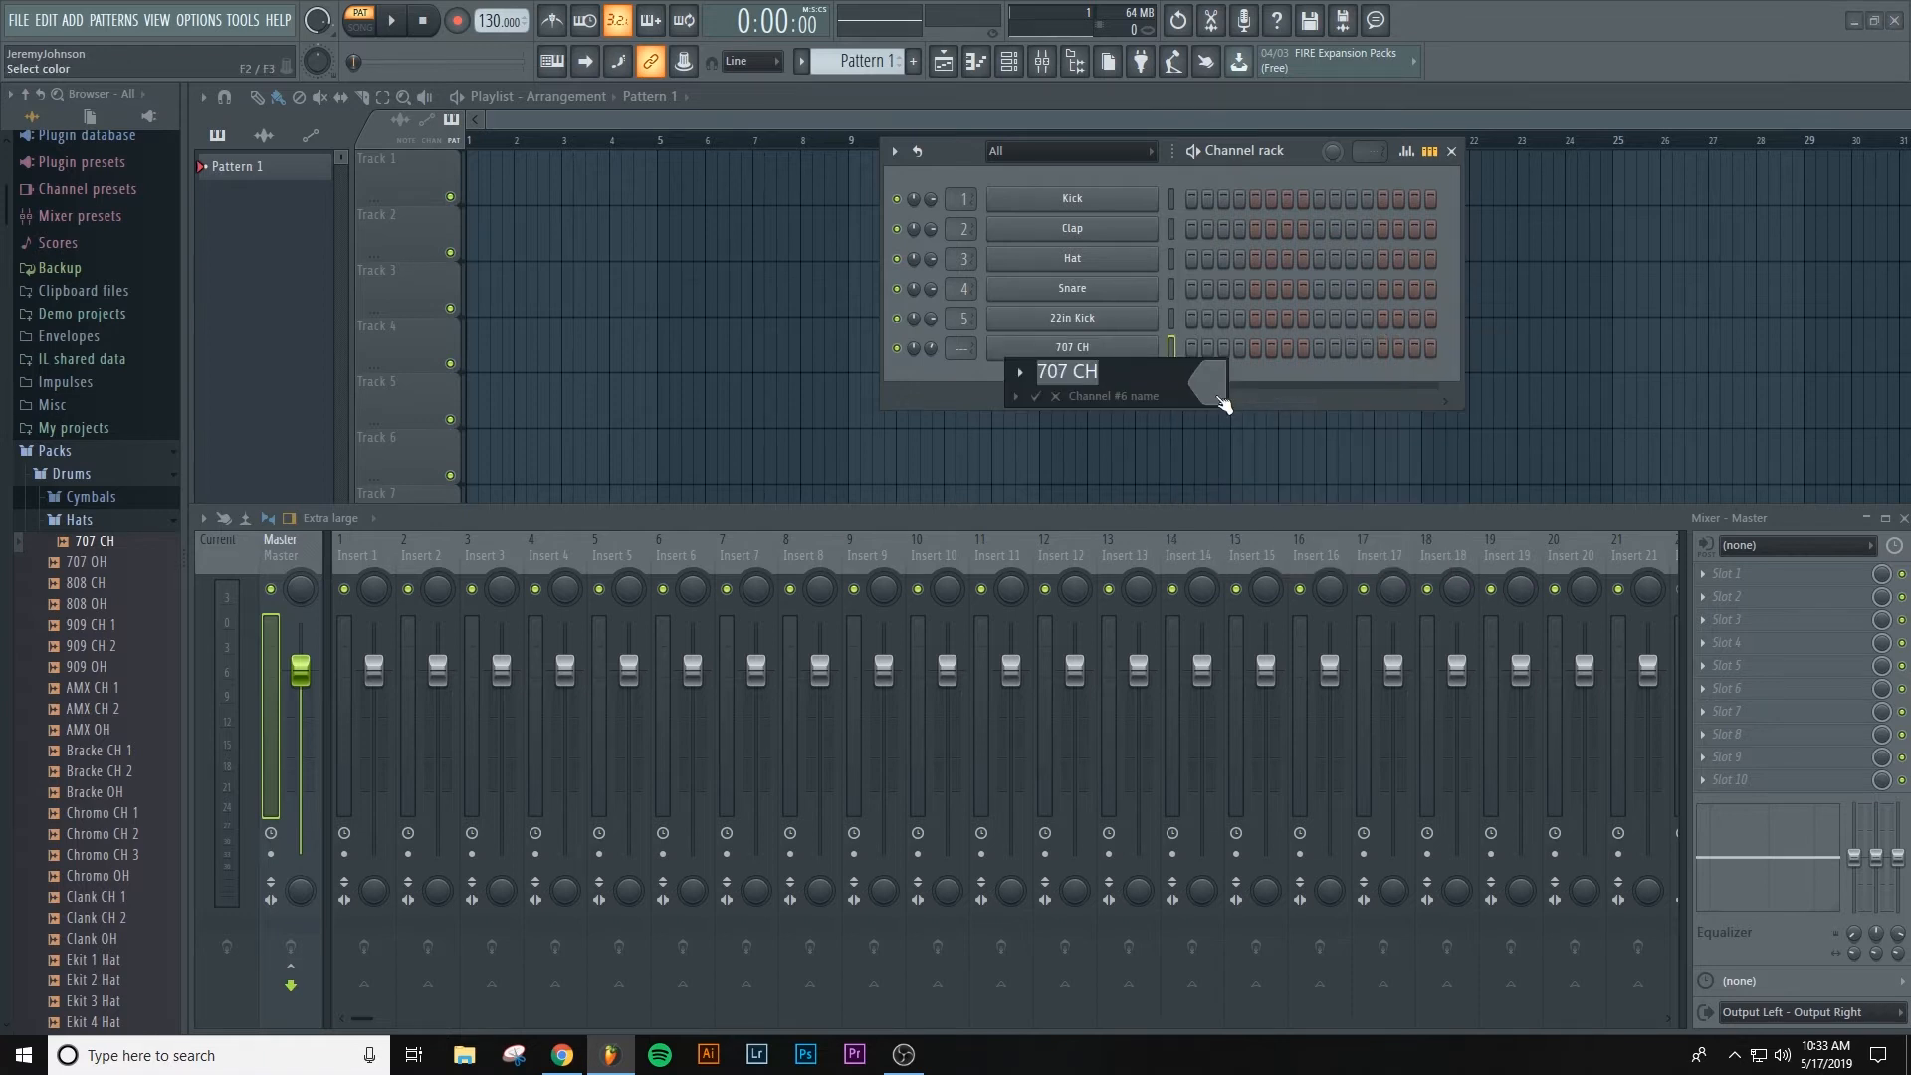
text(Hi Hat)
click(1199, 386)
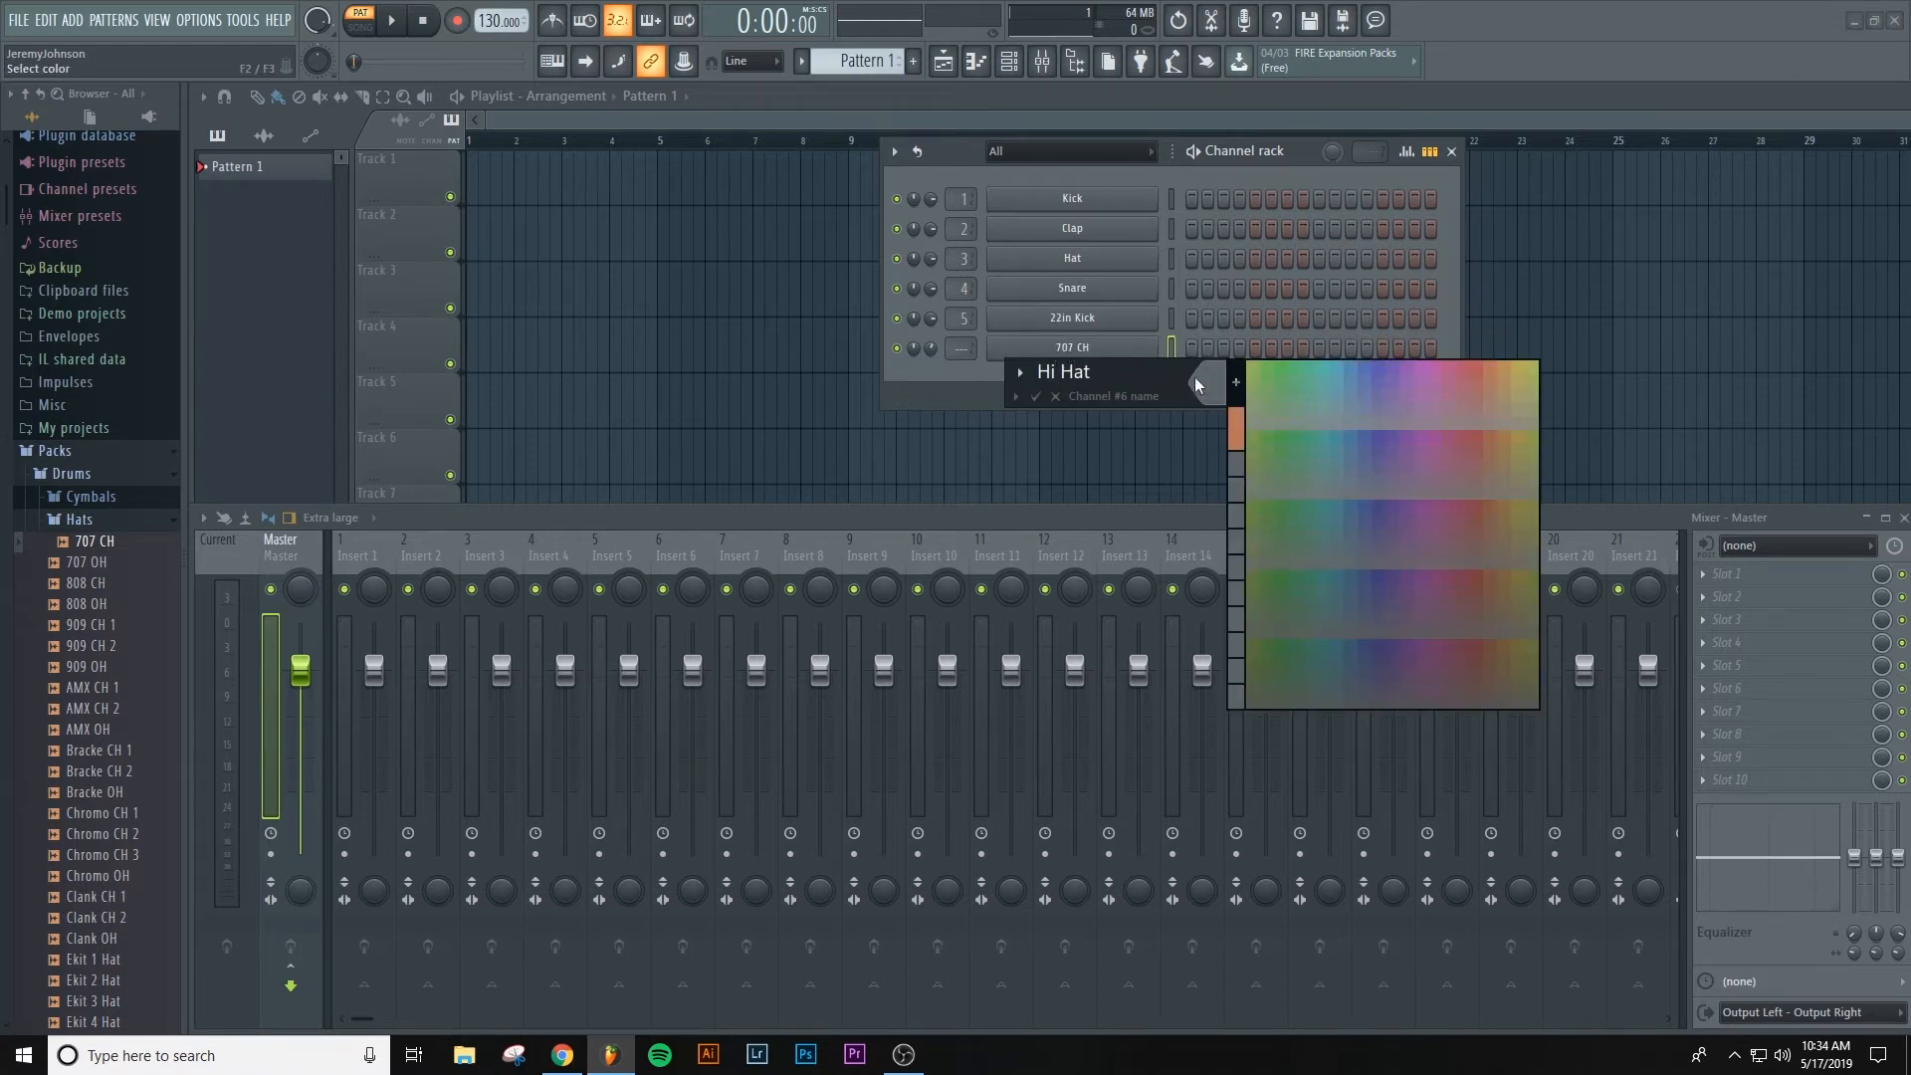
click(1474, 366)
key(Return)
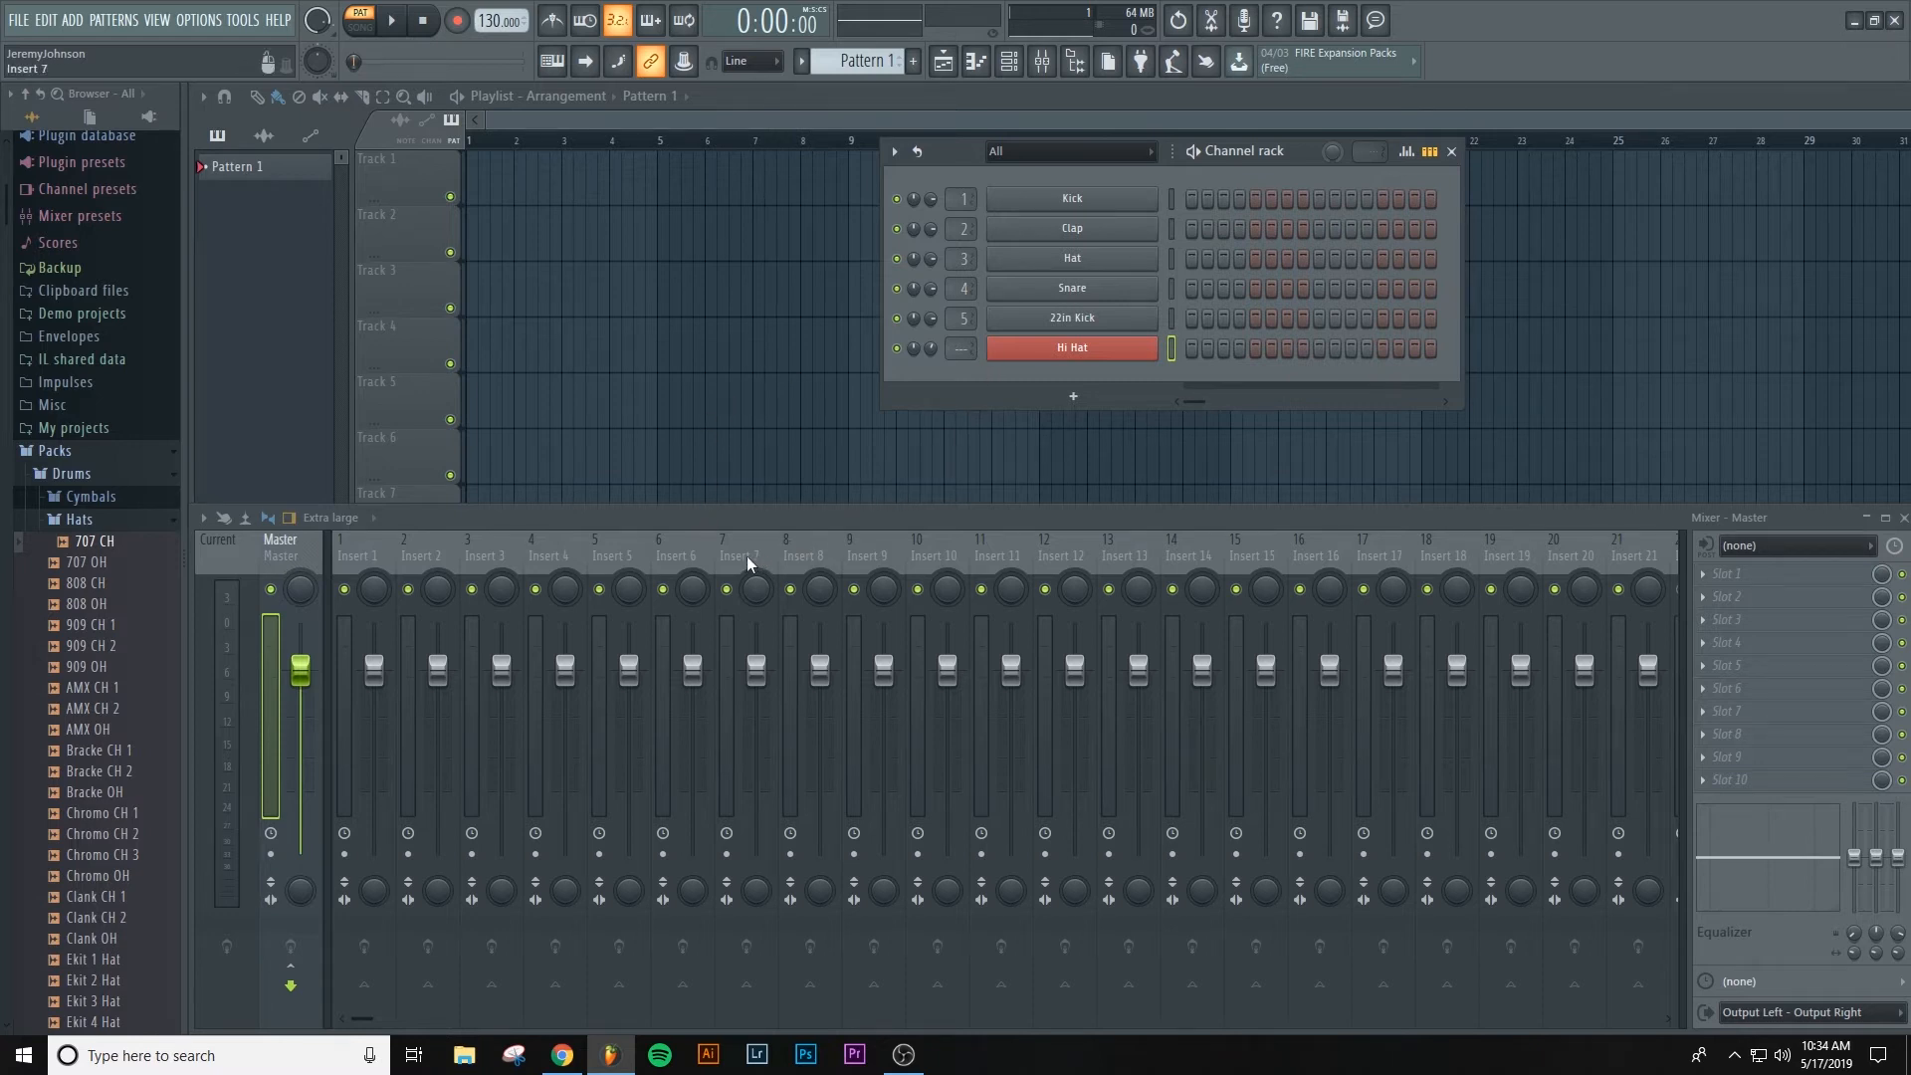
- Route the Hi Hat channel to mixer track 6, carrying its name and color over
click(703, 552)
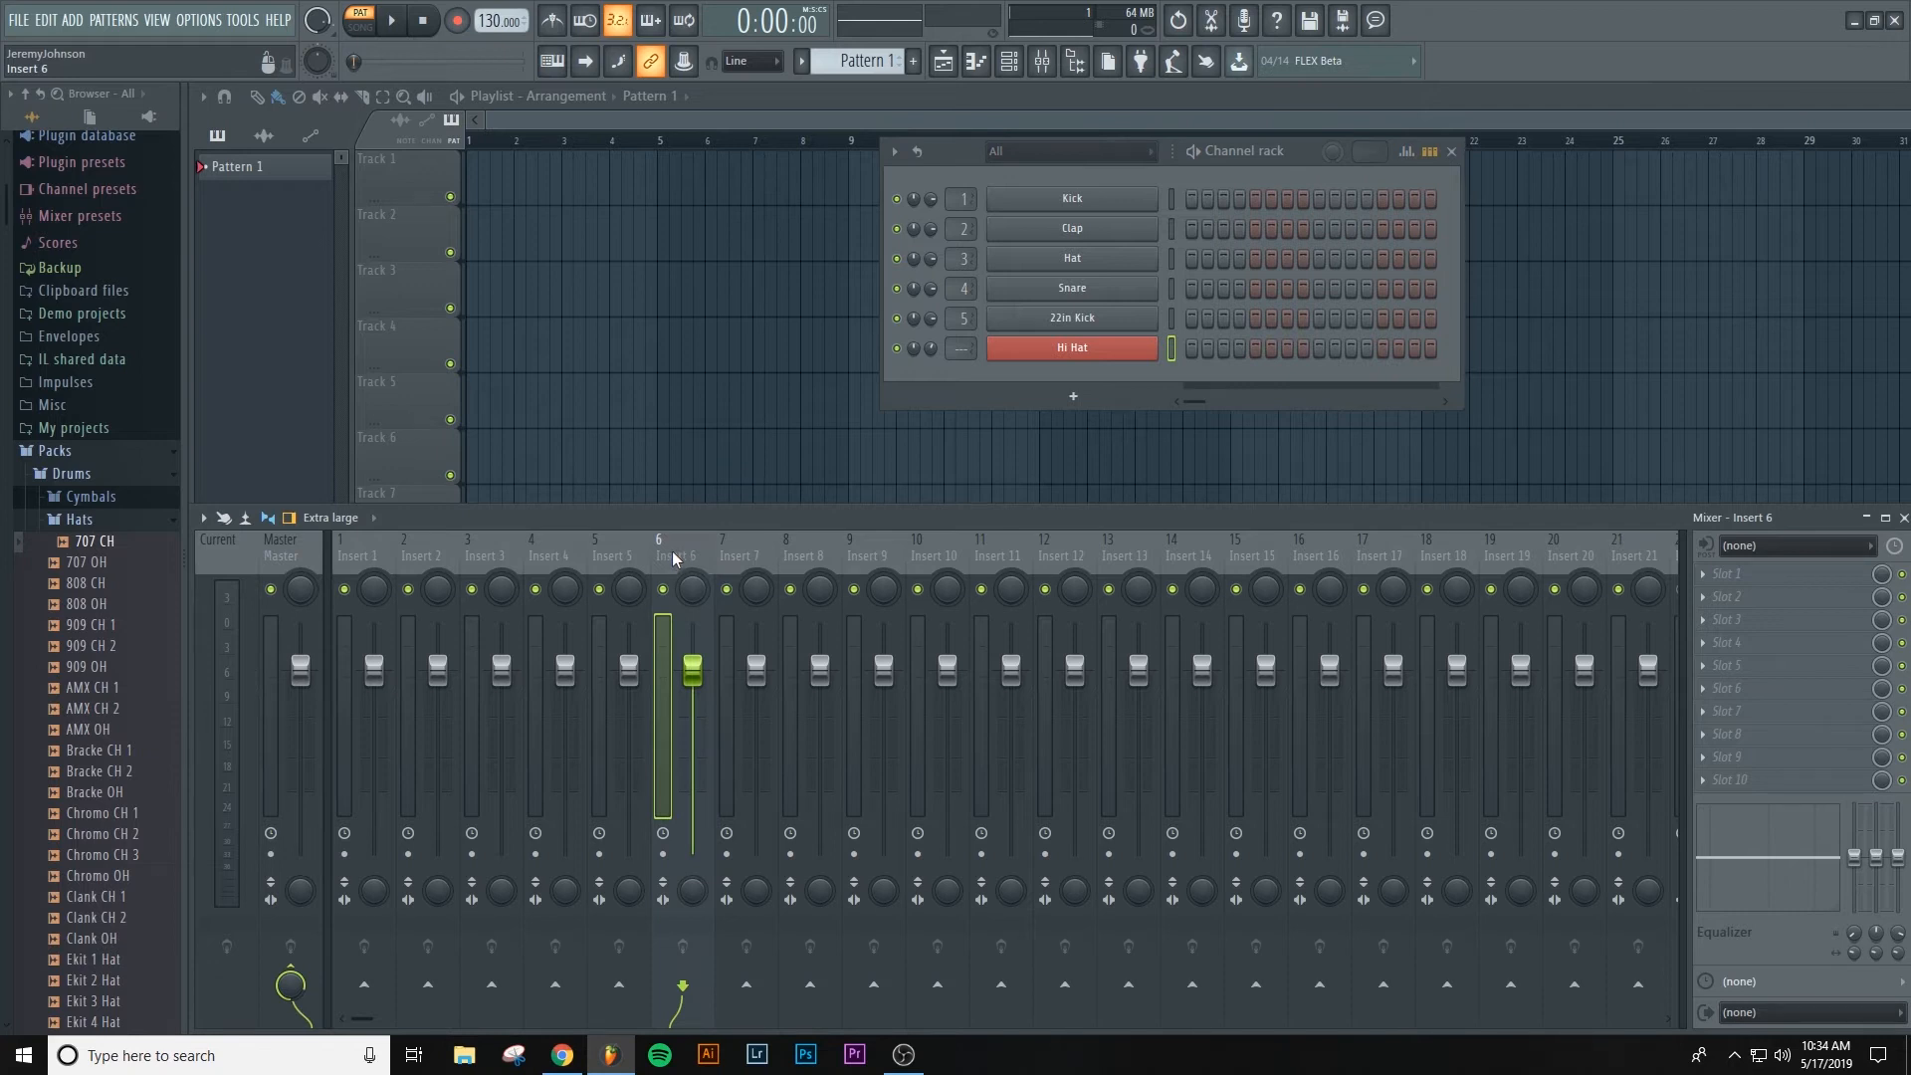
key(ctrl+l)
- Color the Kick and Clap channels the same red as Hi Hat, keeping their names
right_click(1083, 207)
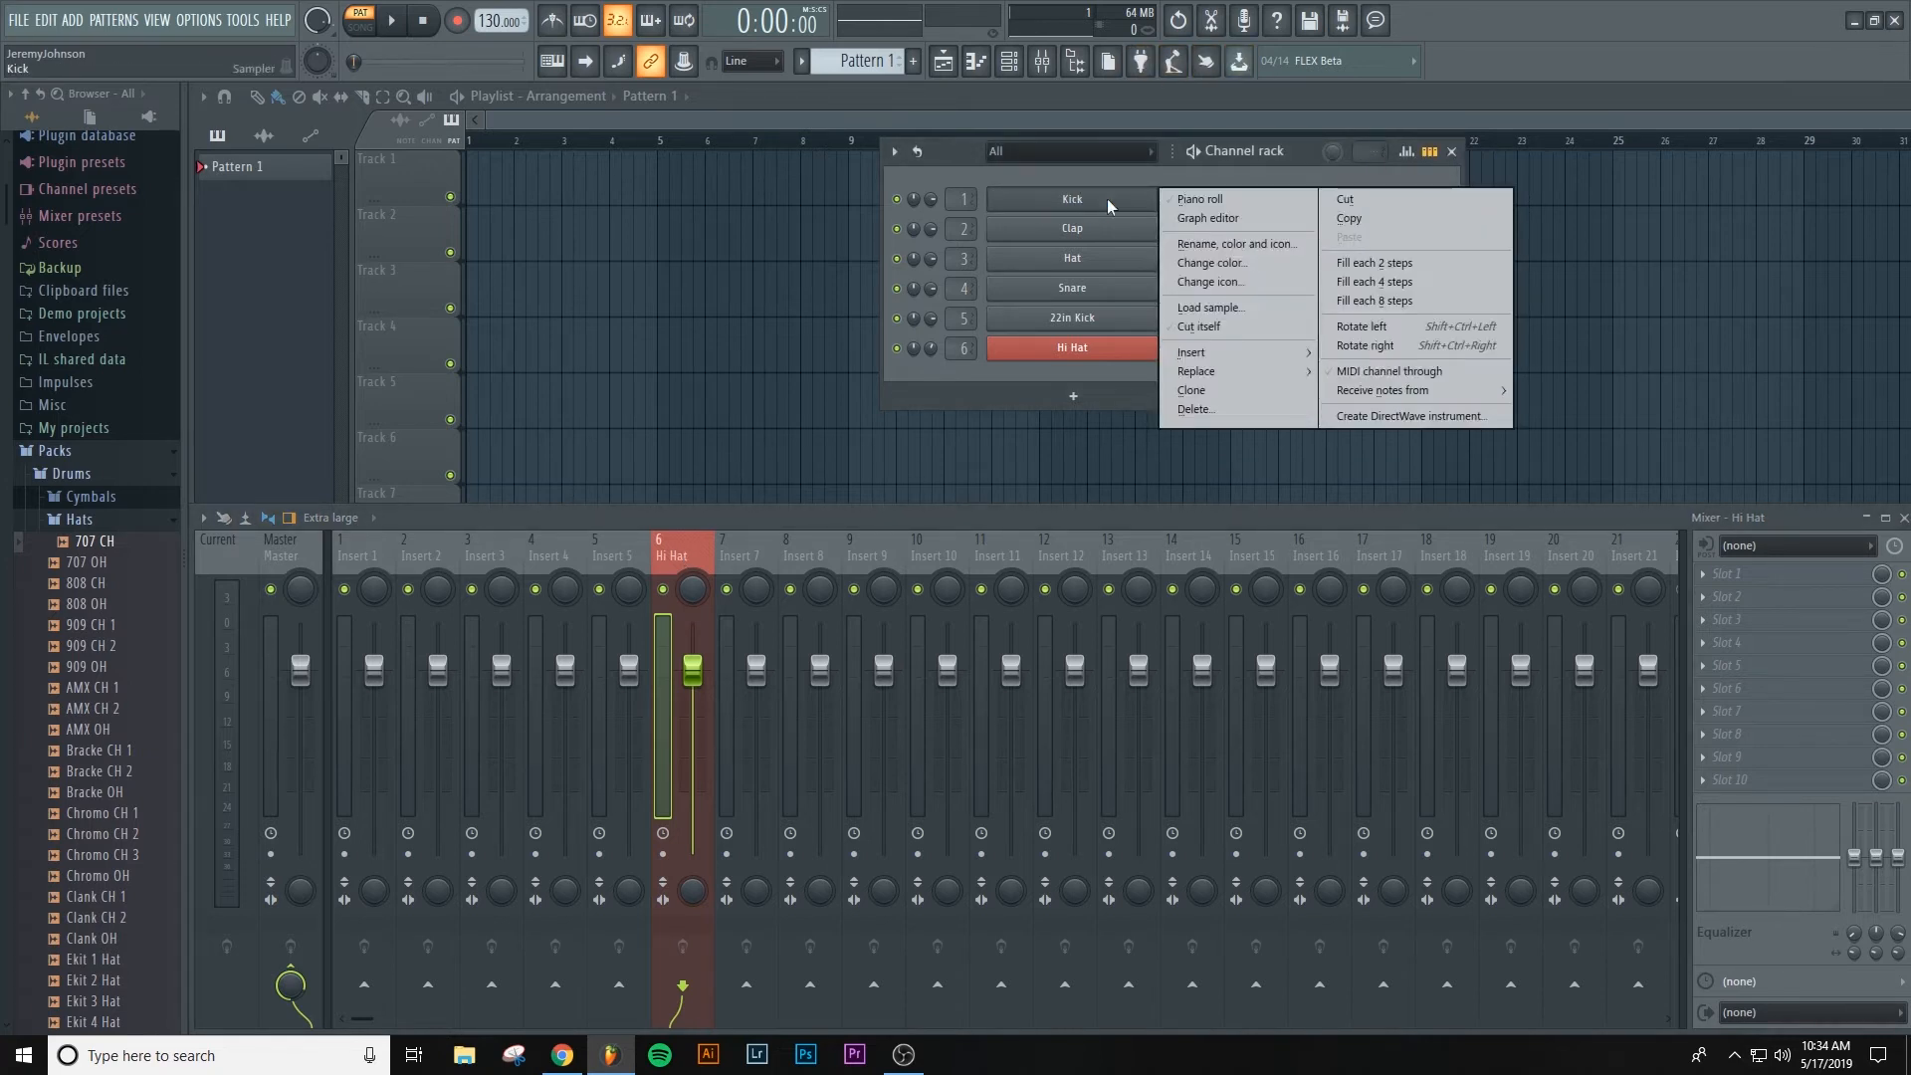
click(1195, 239)
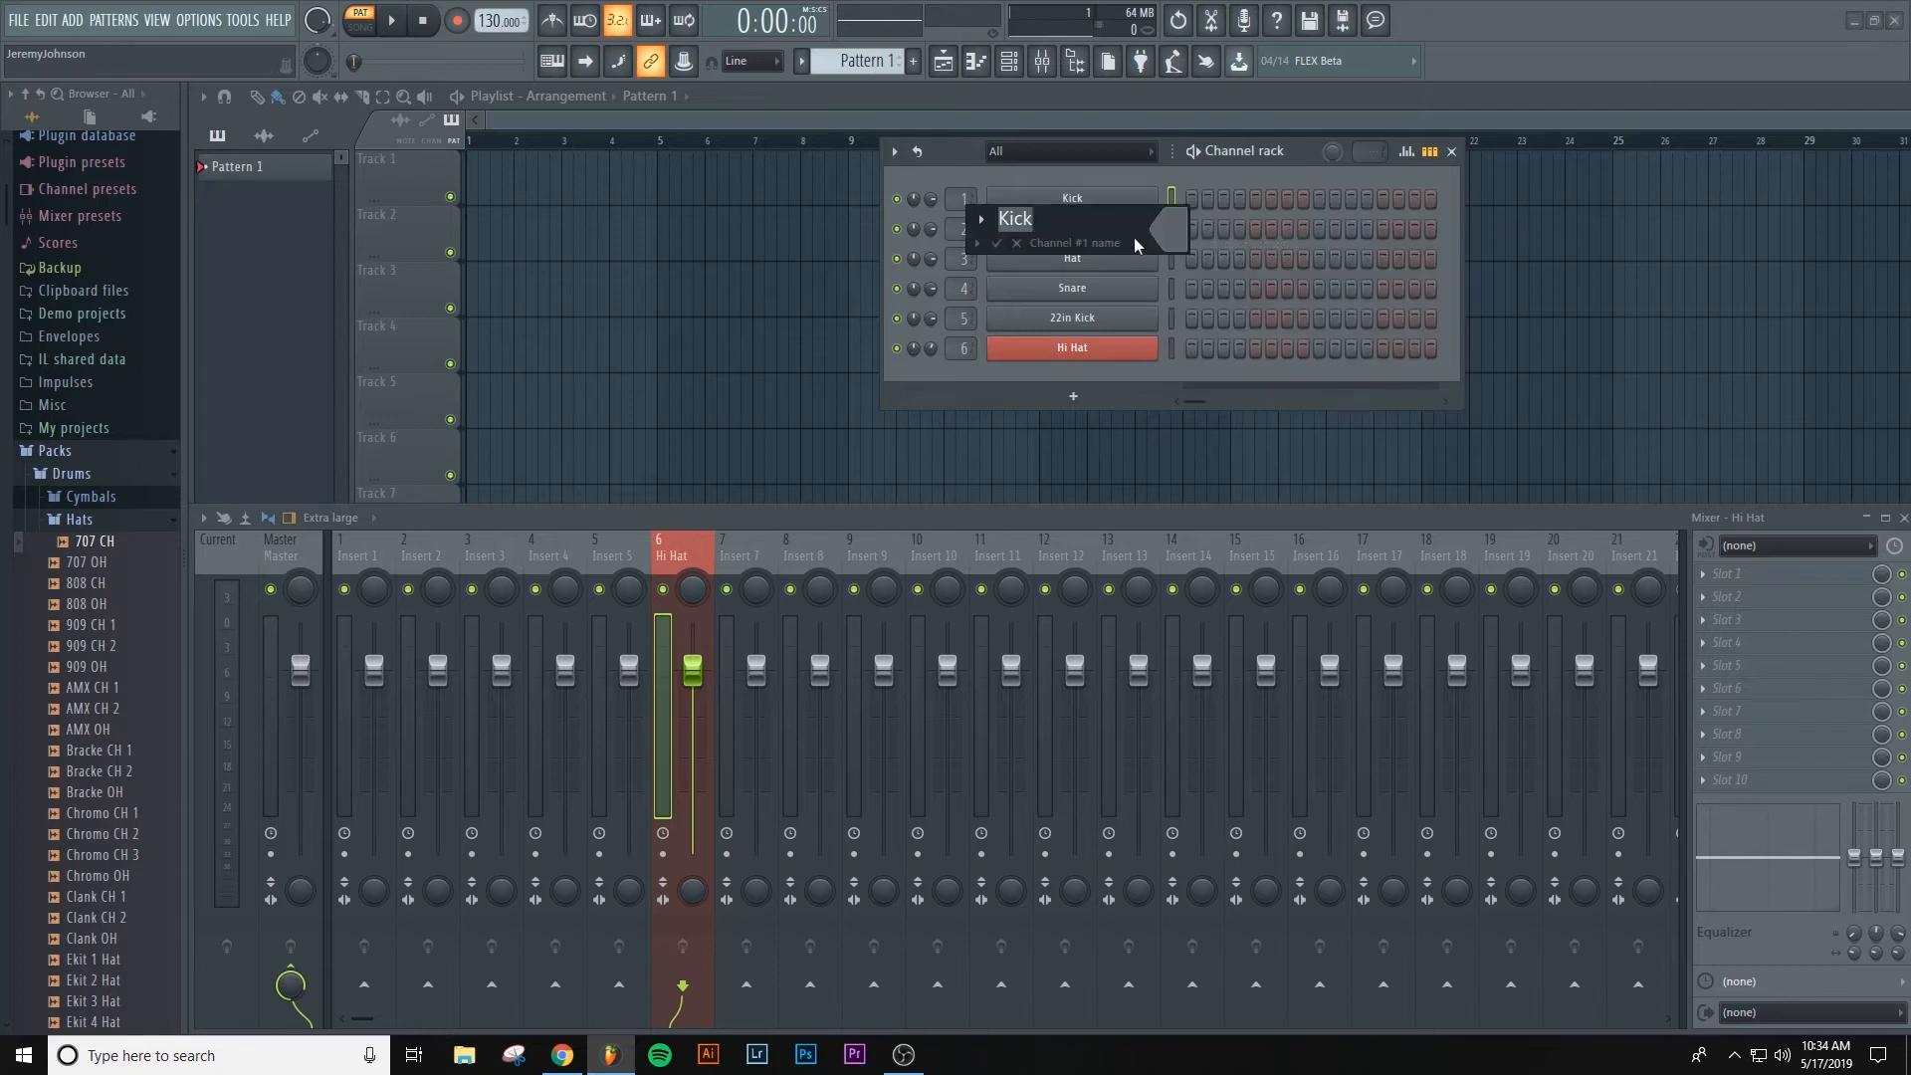
key(F3)
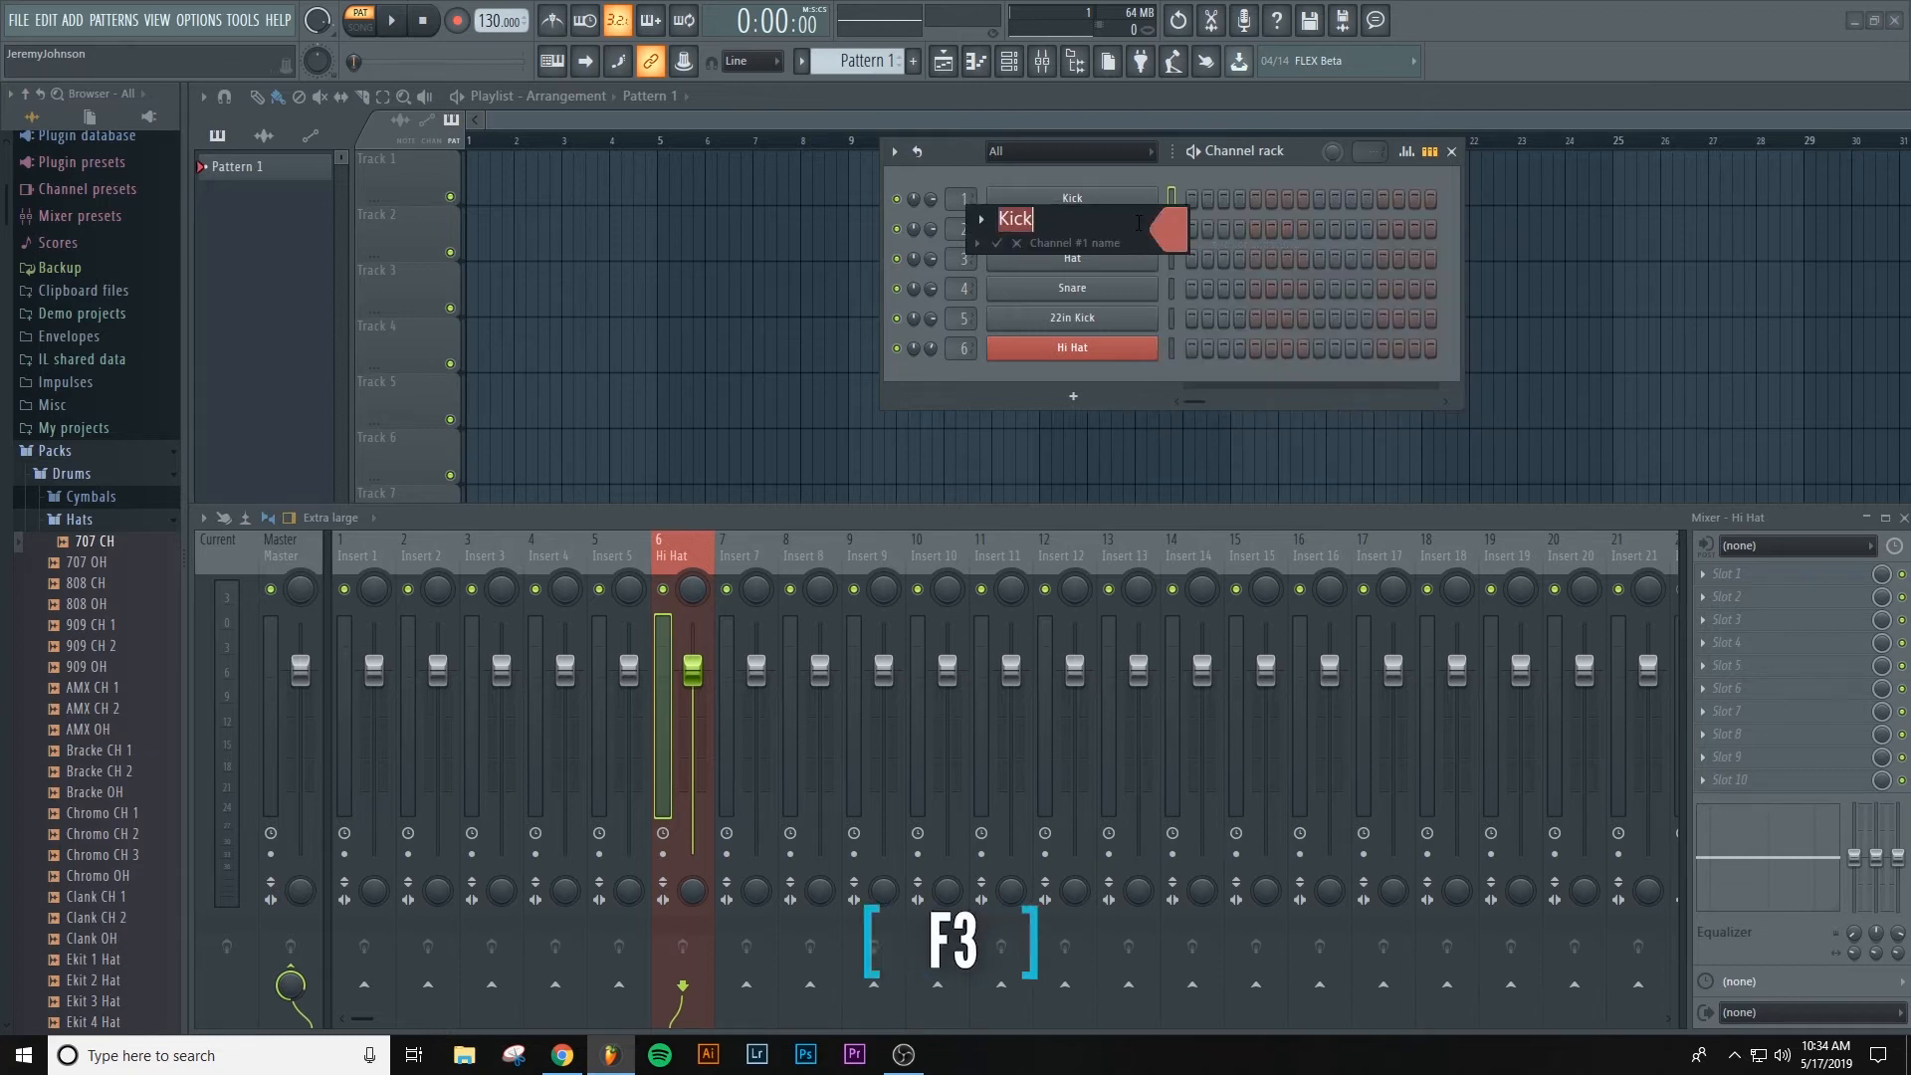
key(Return)
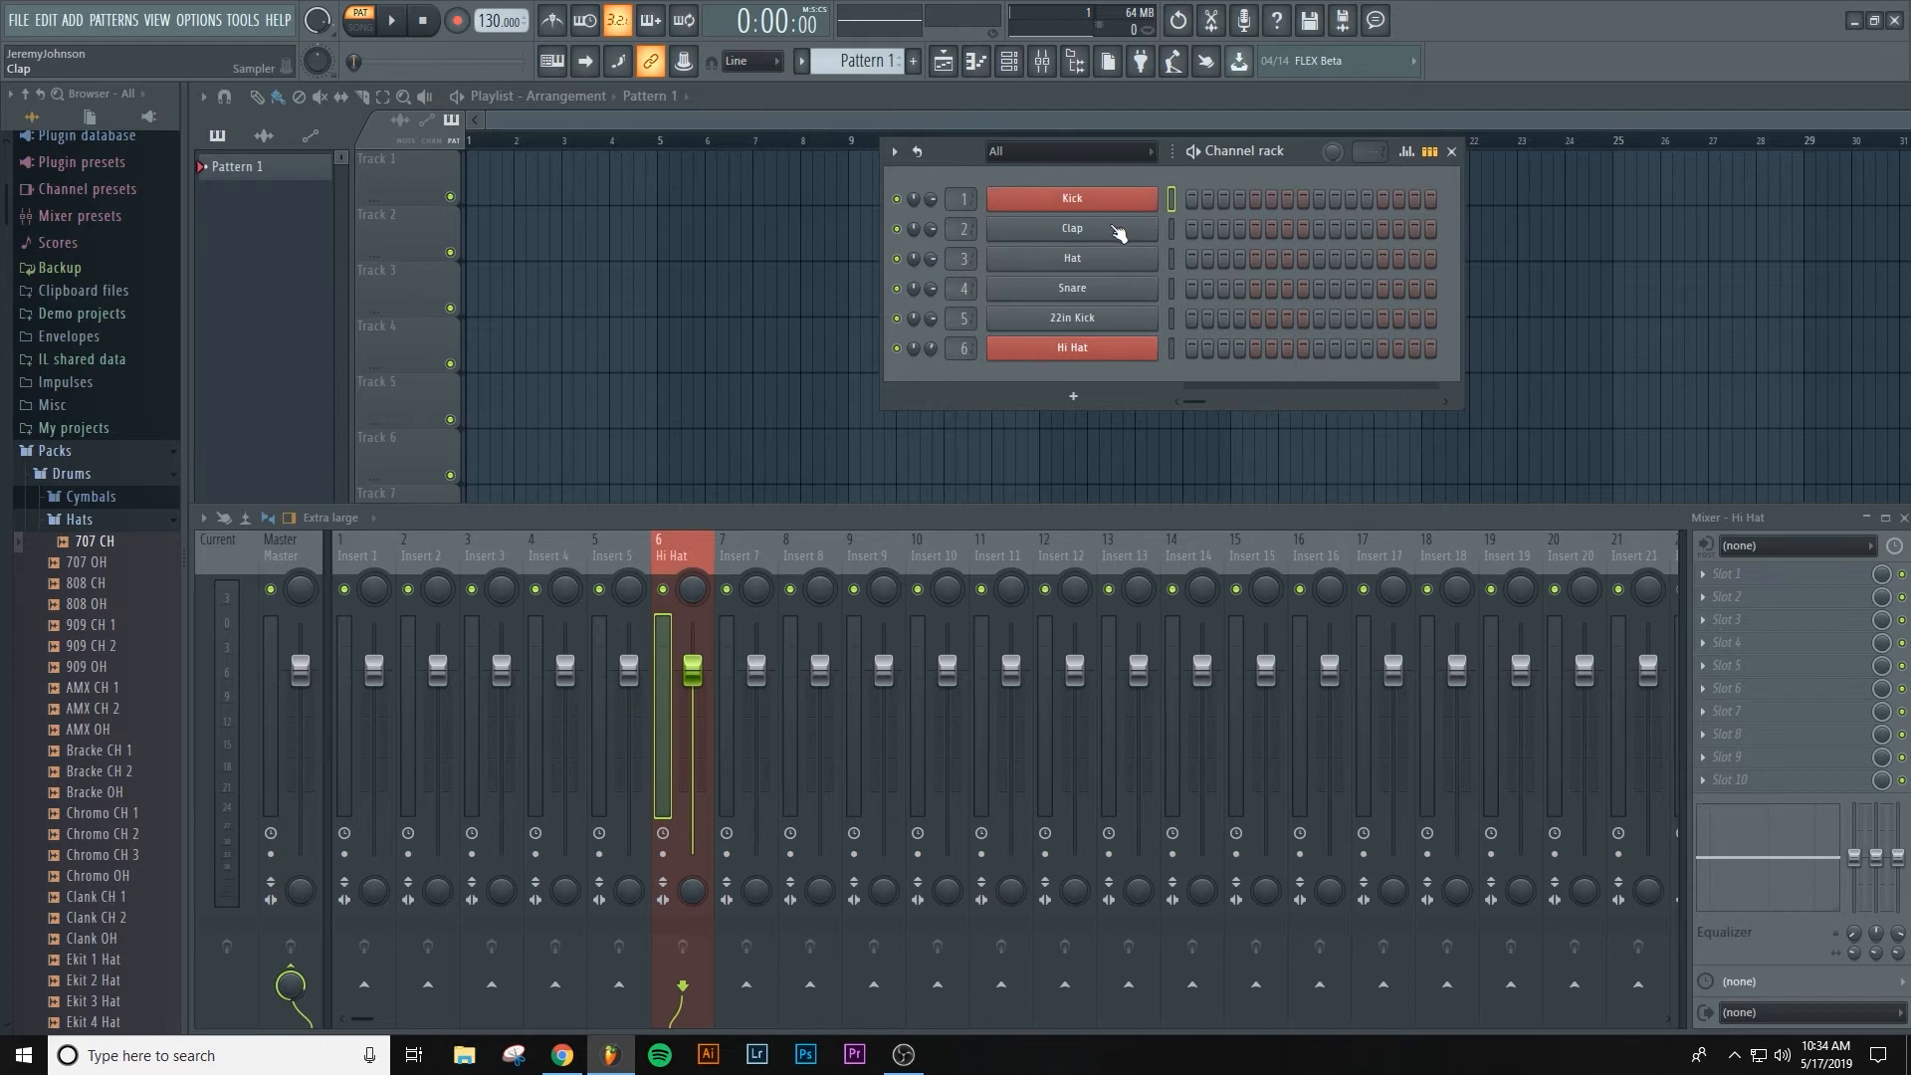
right_click(1113, 231)
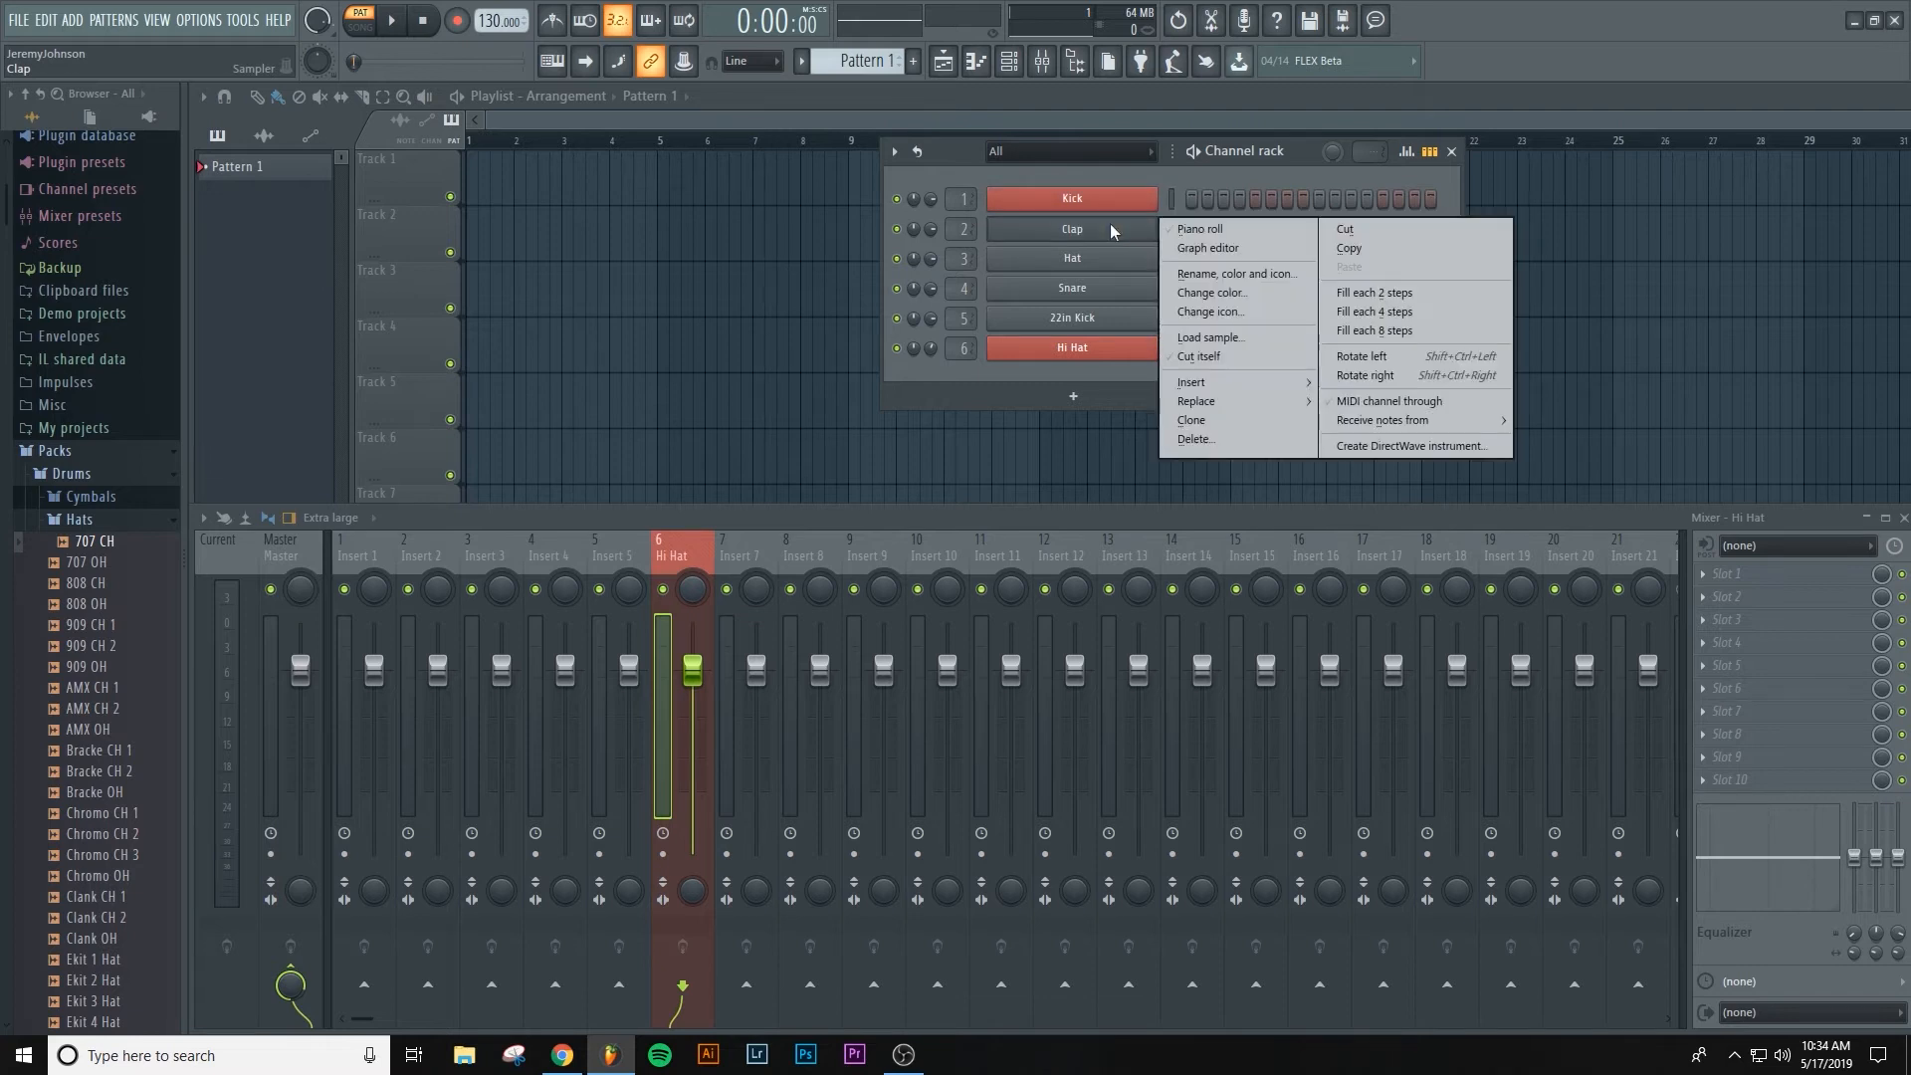
click(1185, 274)
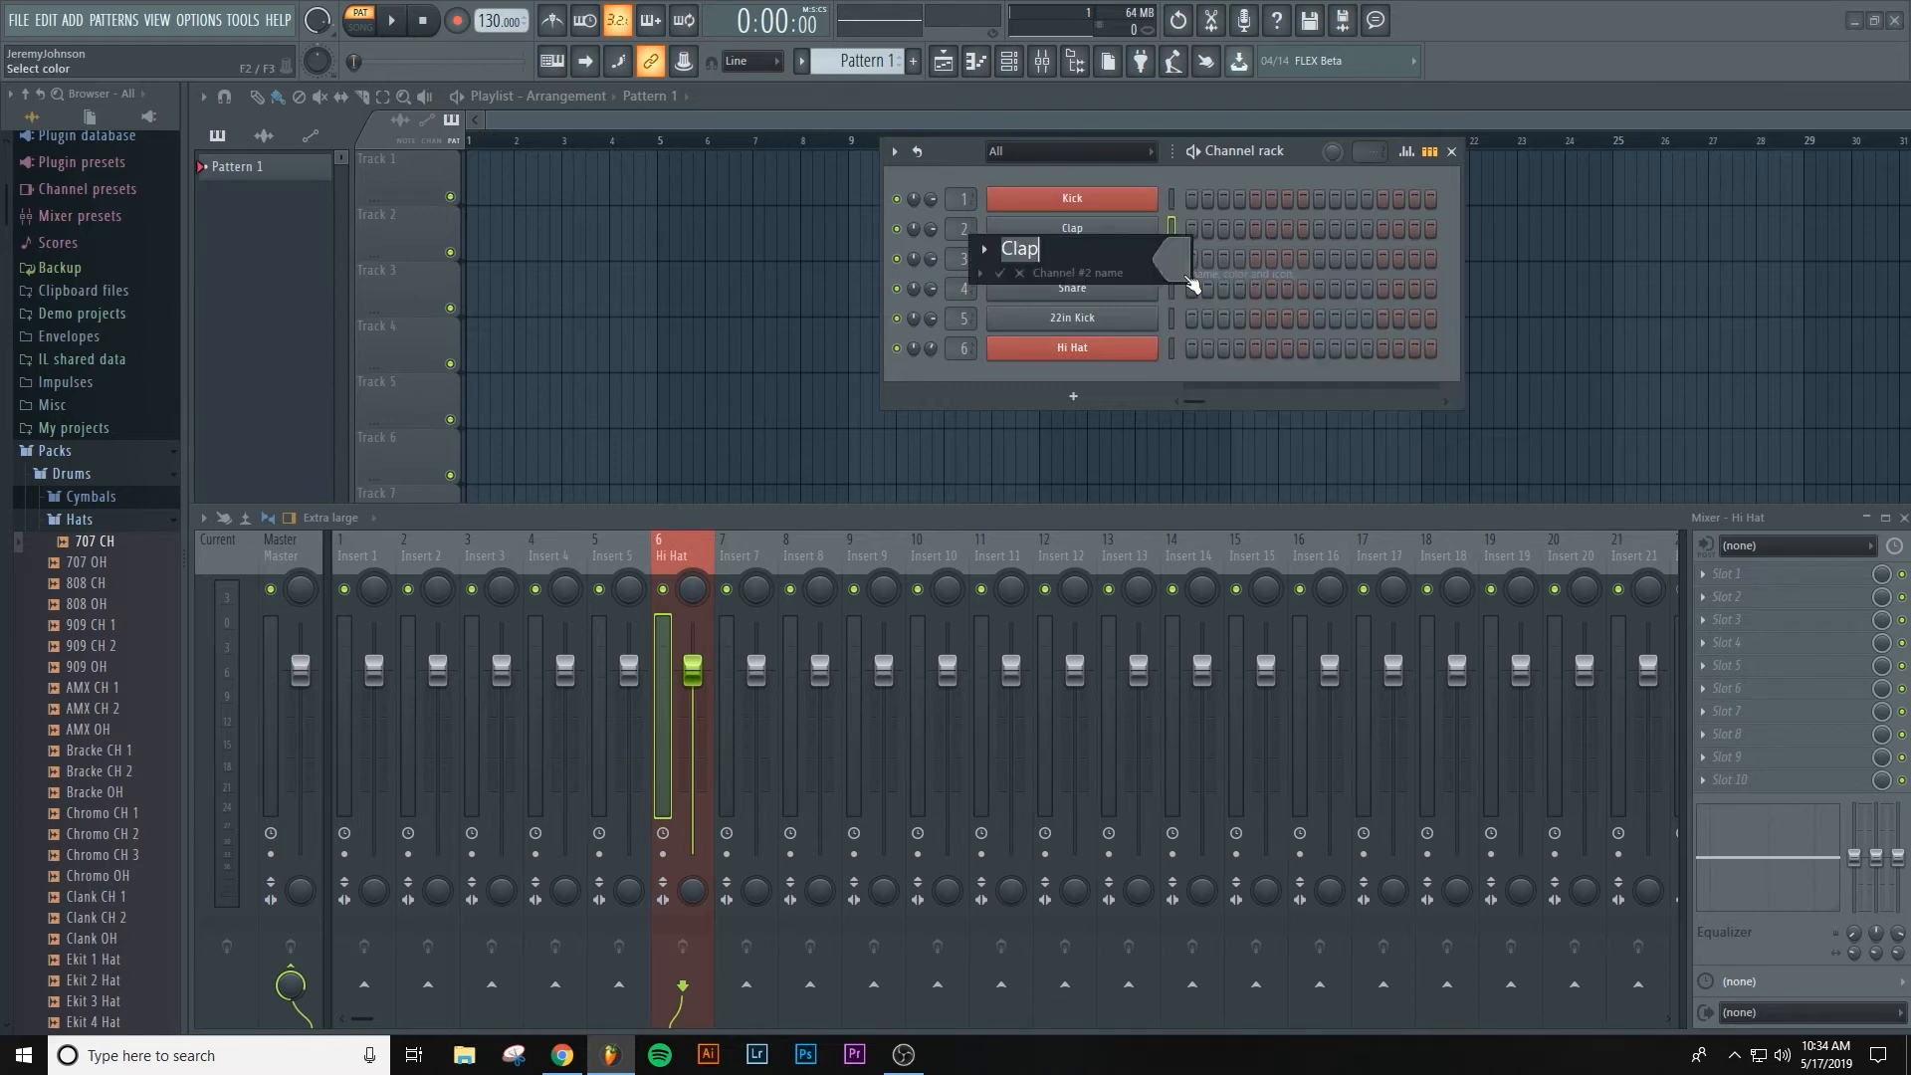
key(Return)
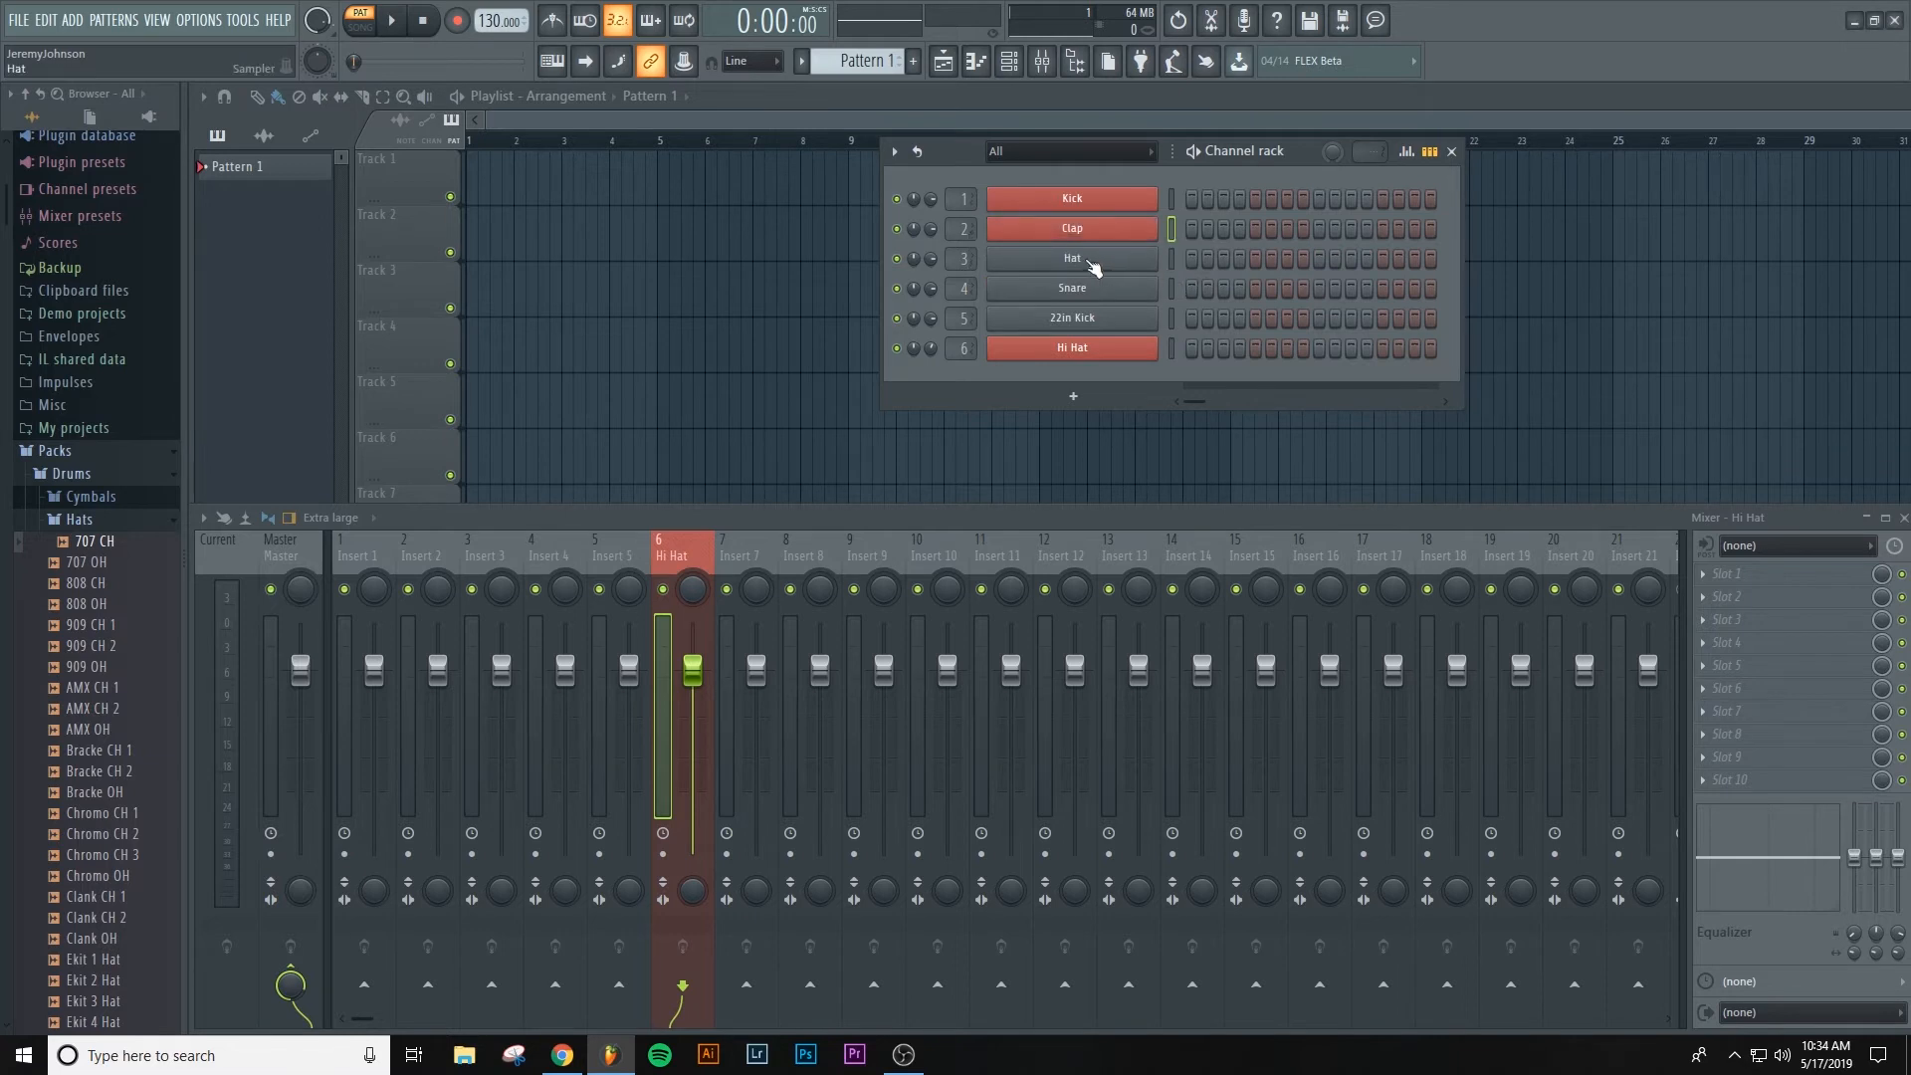
- Color the Hat, Snare and 22in Kick channels the same red, keeping their names
right_click(1095, 267)
click(1194, 304)
click(1192, 306)
key(Return)
right_click(1154, 284)
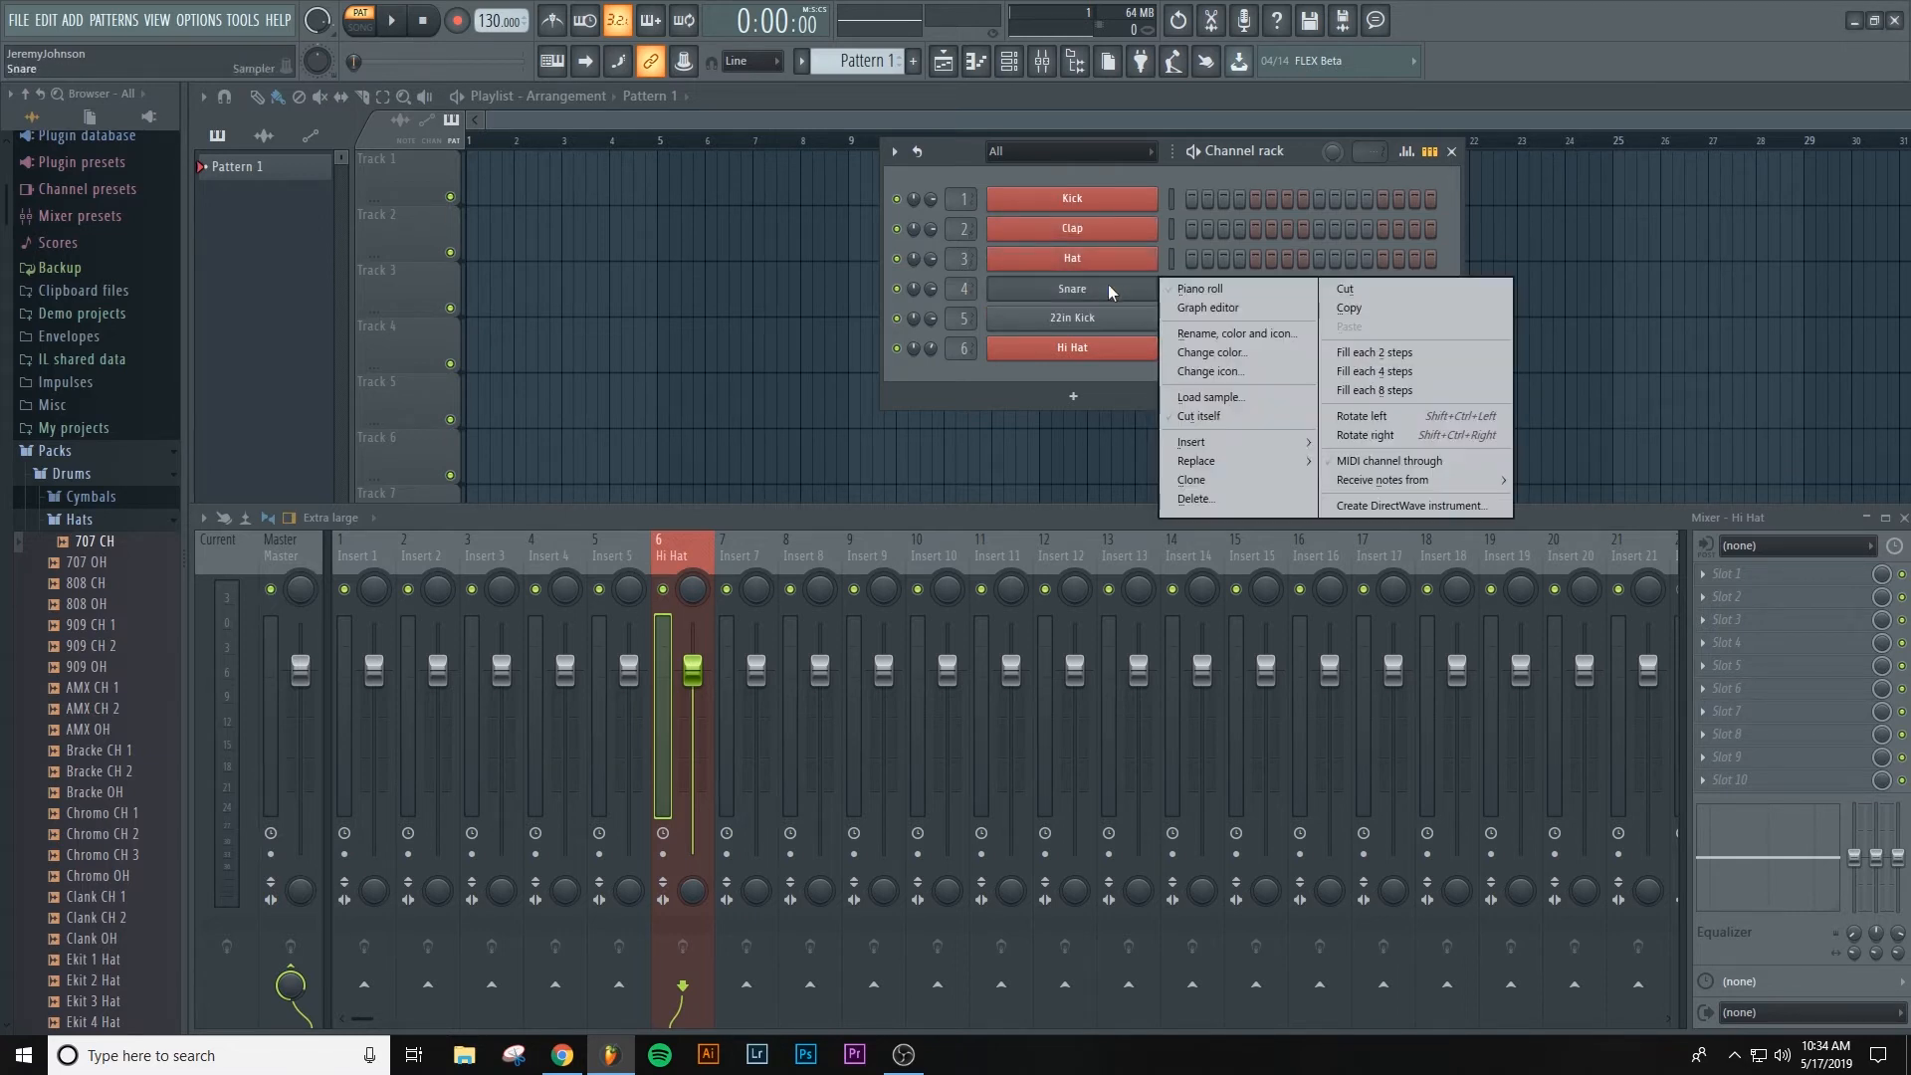
click(1189, 338)
click(1193, 344)
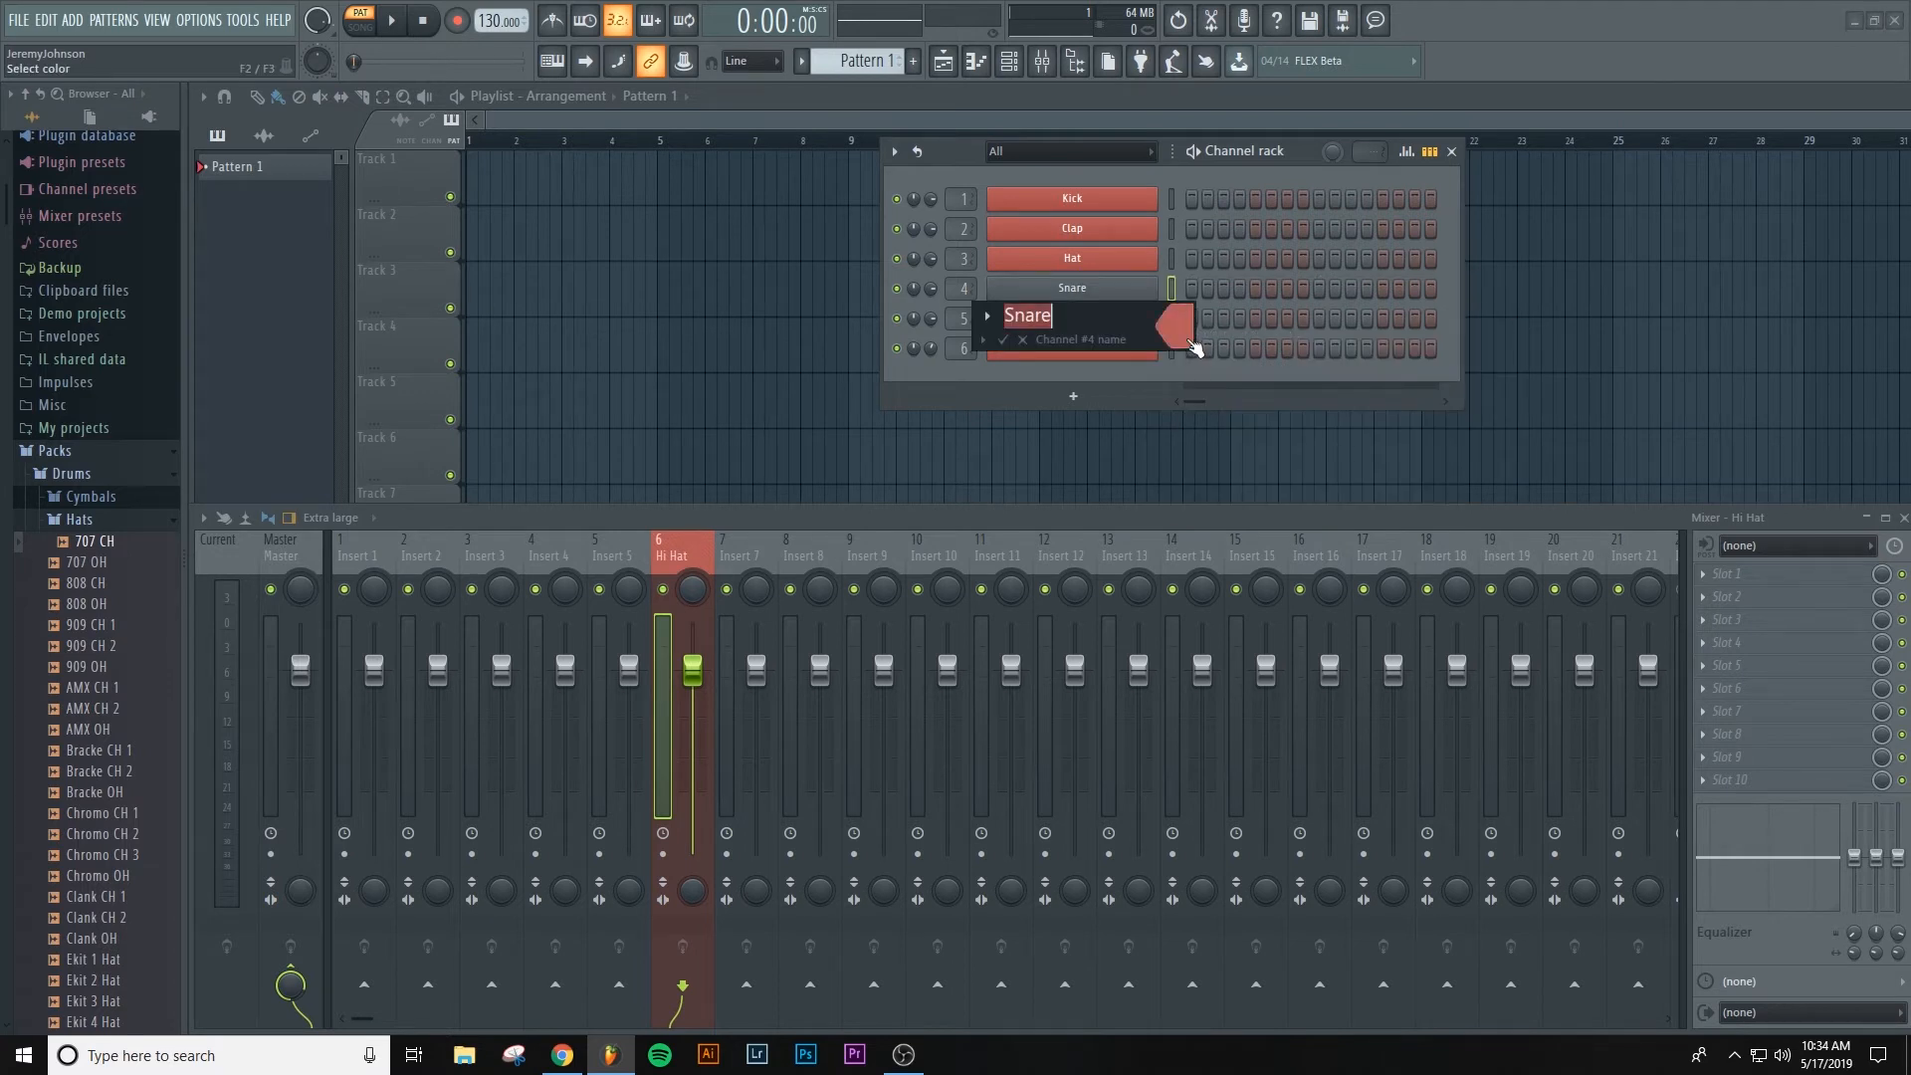
key(Return)
right_click(1092, 314)
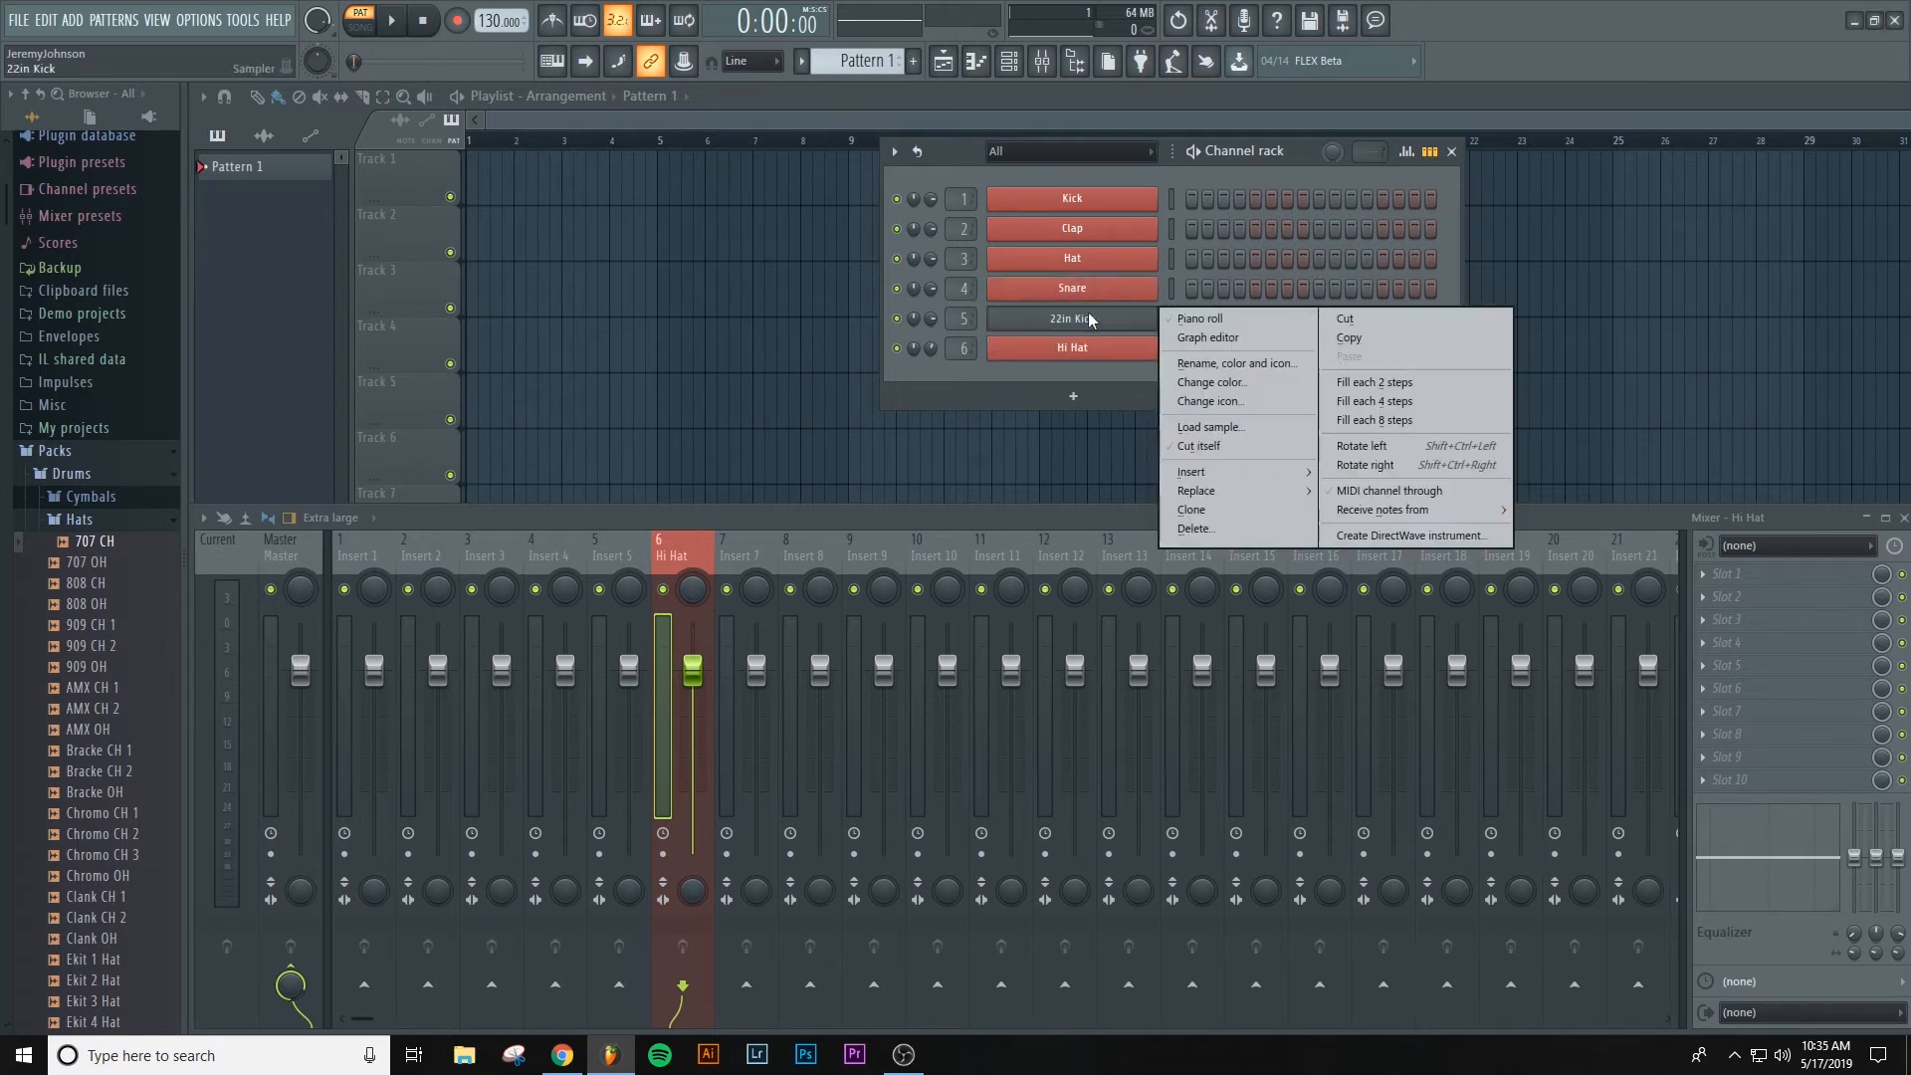
click(1222, 365)
click(1207, 359)
key(Return)
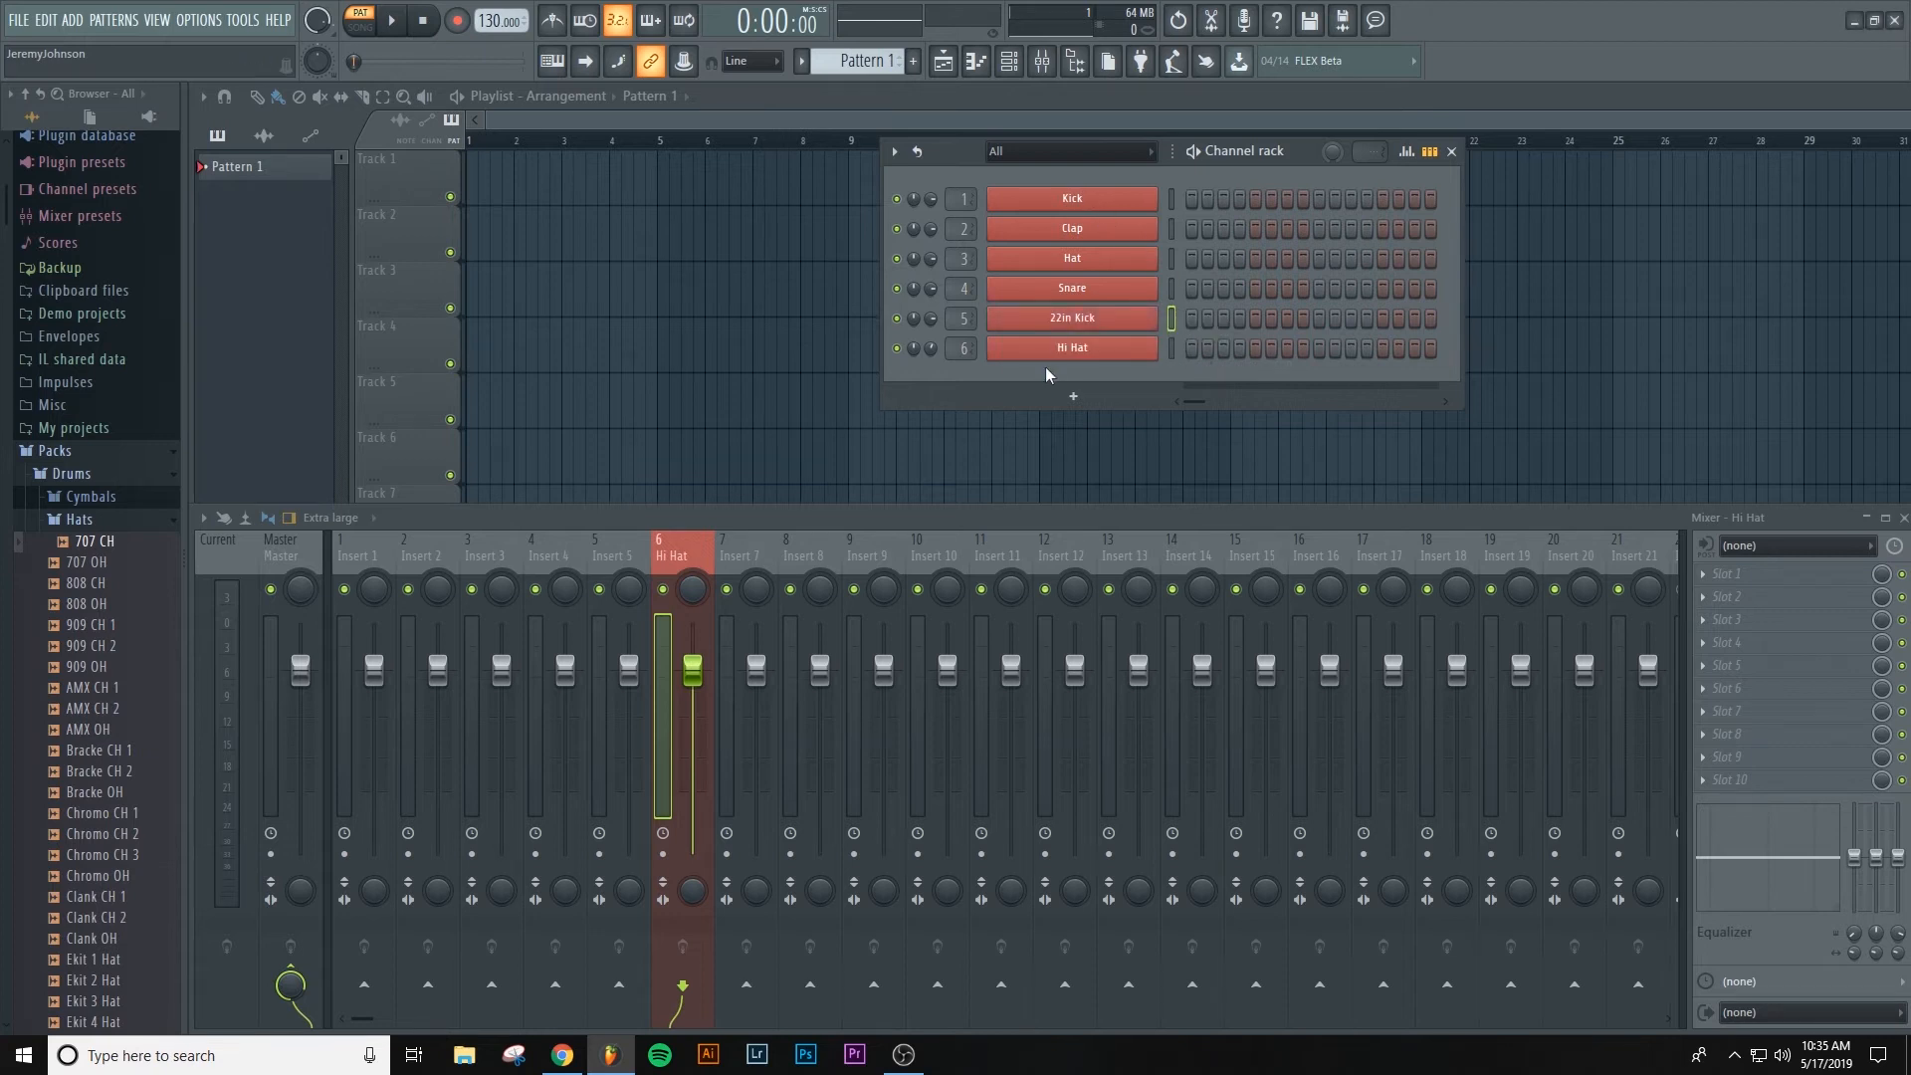
- Select the Kick through 22in Kick channels and route them together to consecutive mixer tracks starting at track 1
click(1172, 198)
click(369, 560)
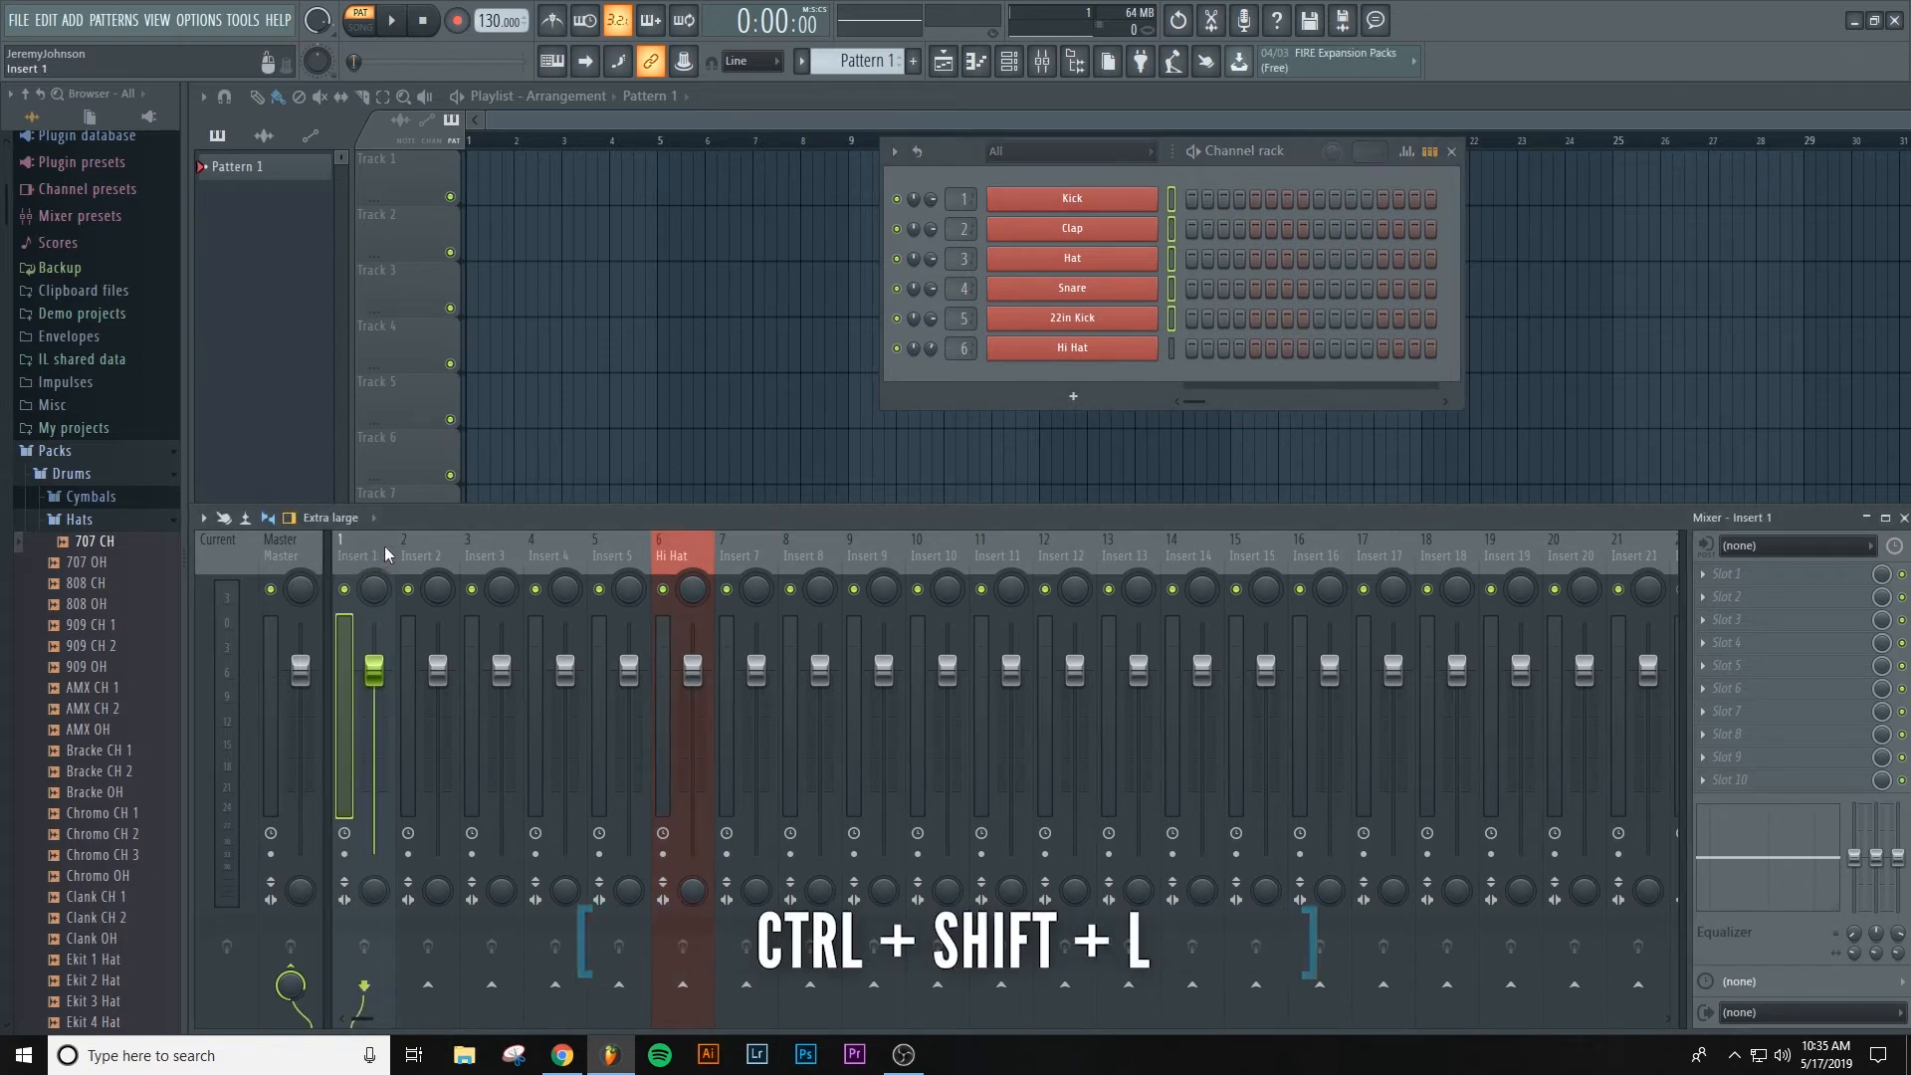
key(ctrl+shift+l)
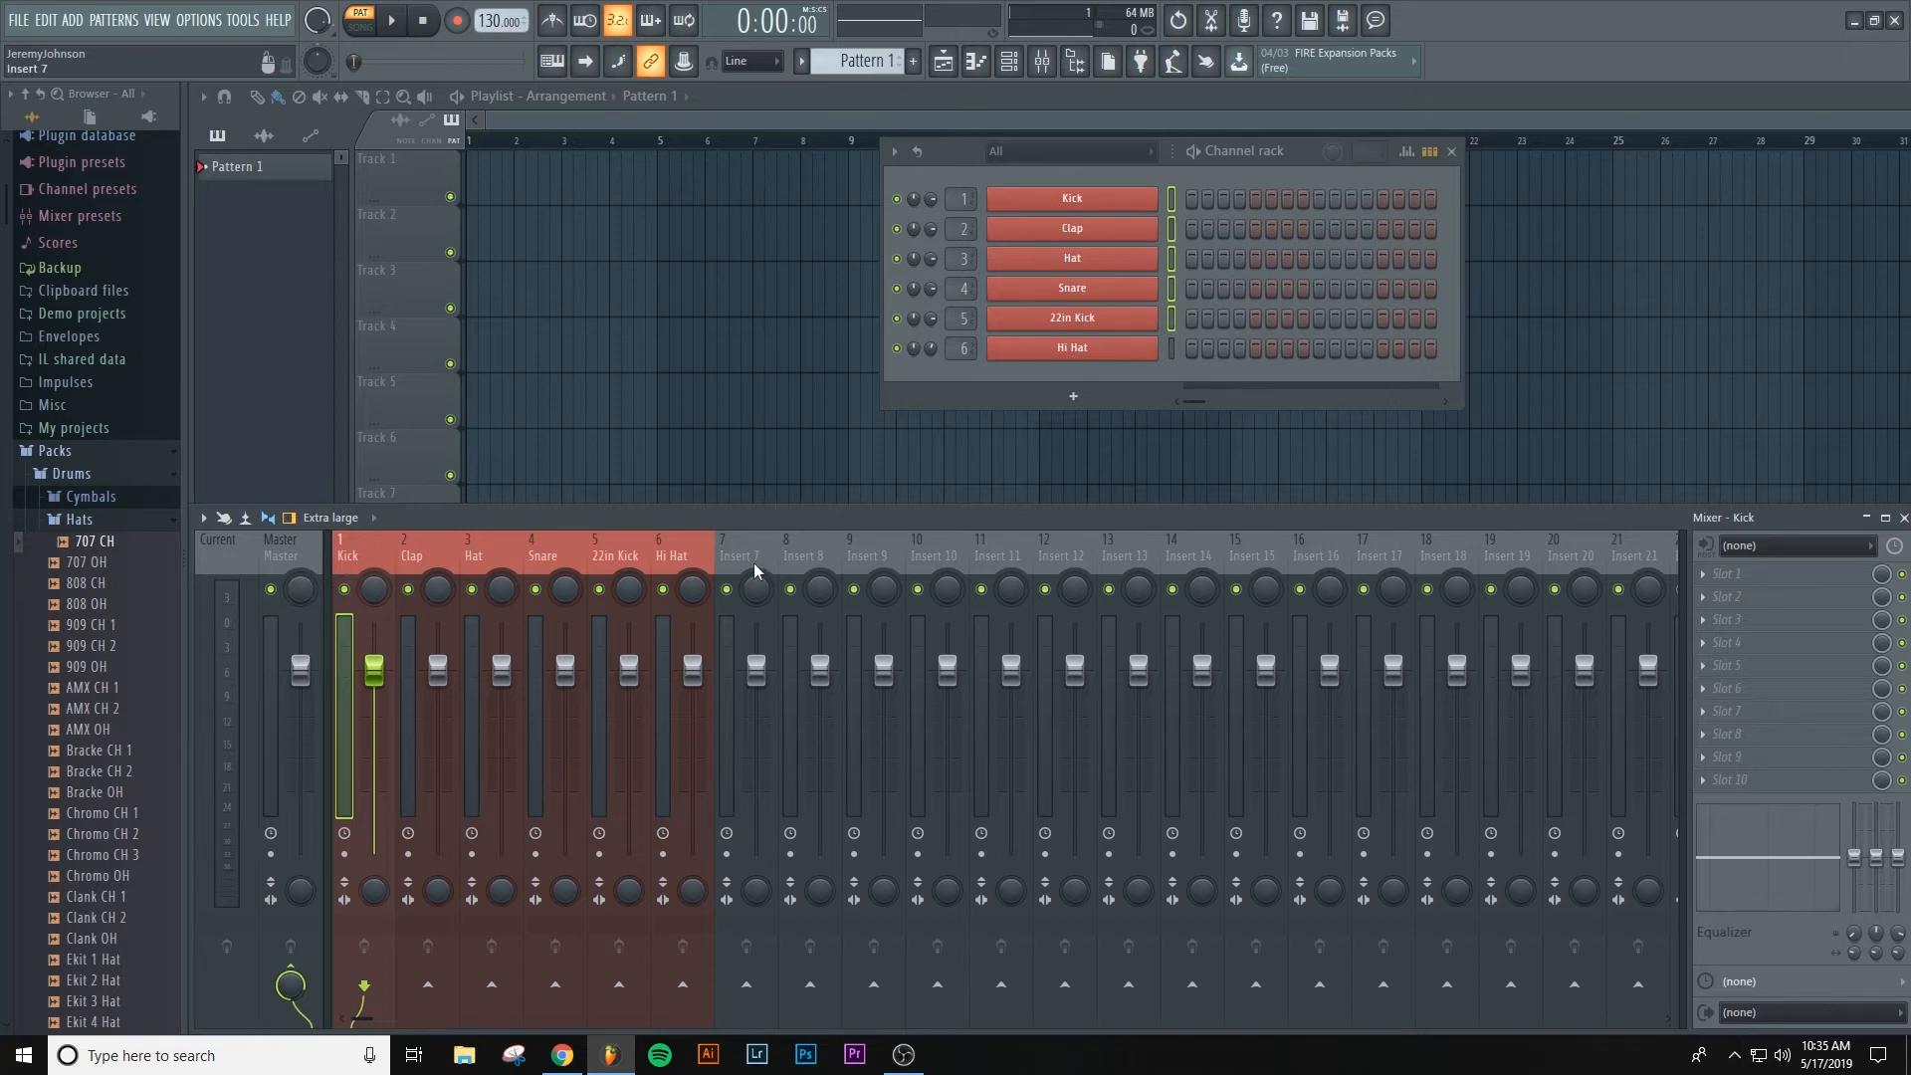
- Open the Kick channel's sampler settings beside the Channel rack and audition its waveform while watching mixer track 1
click(1051, 202)
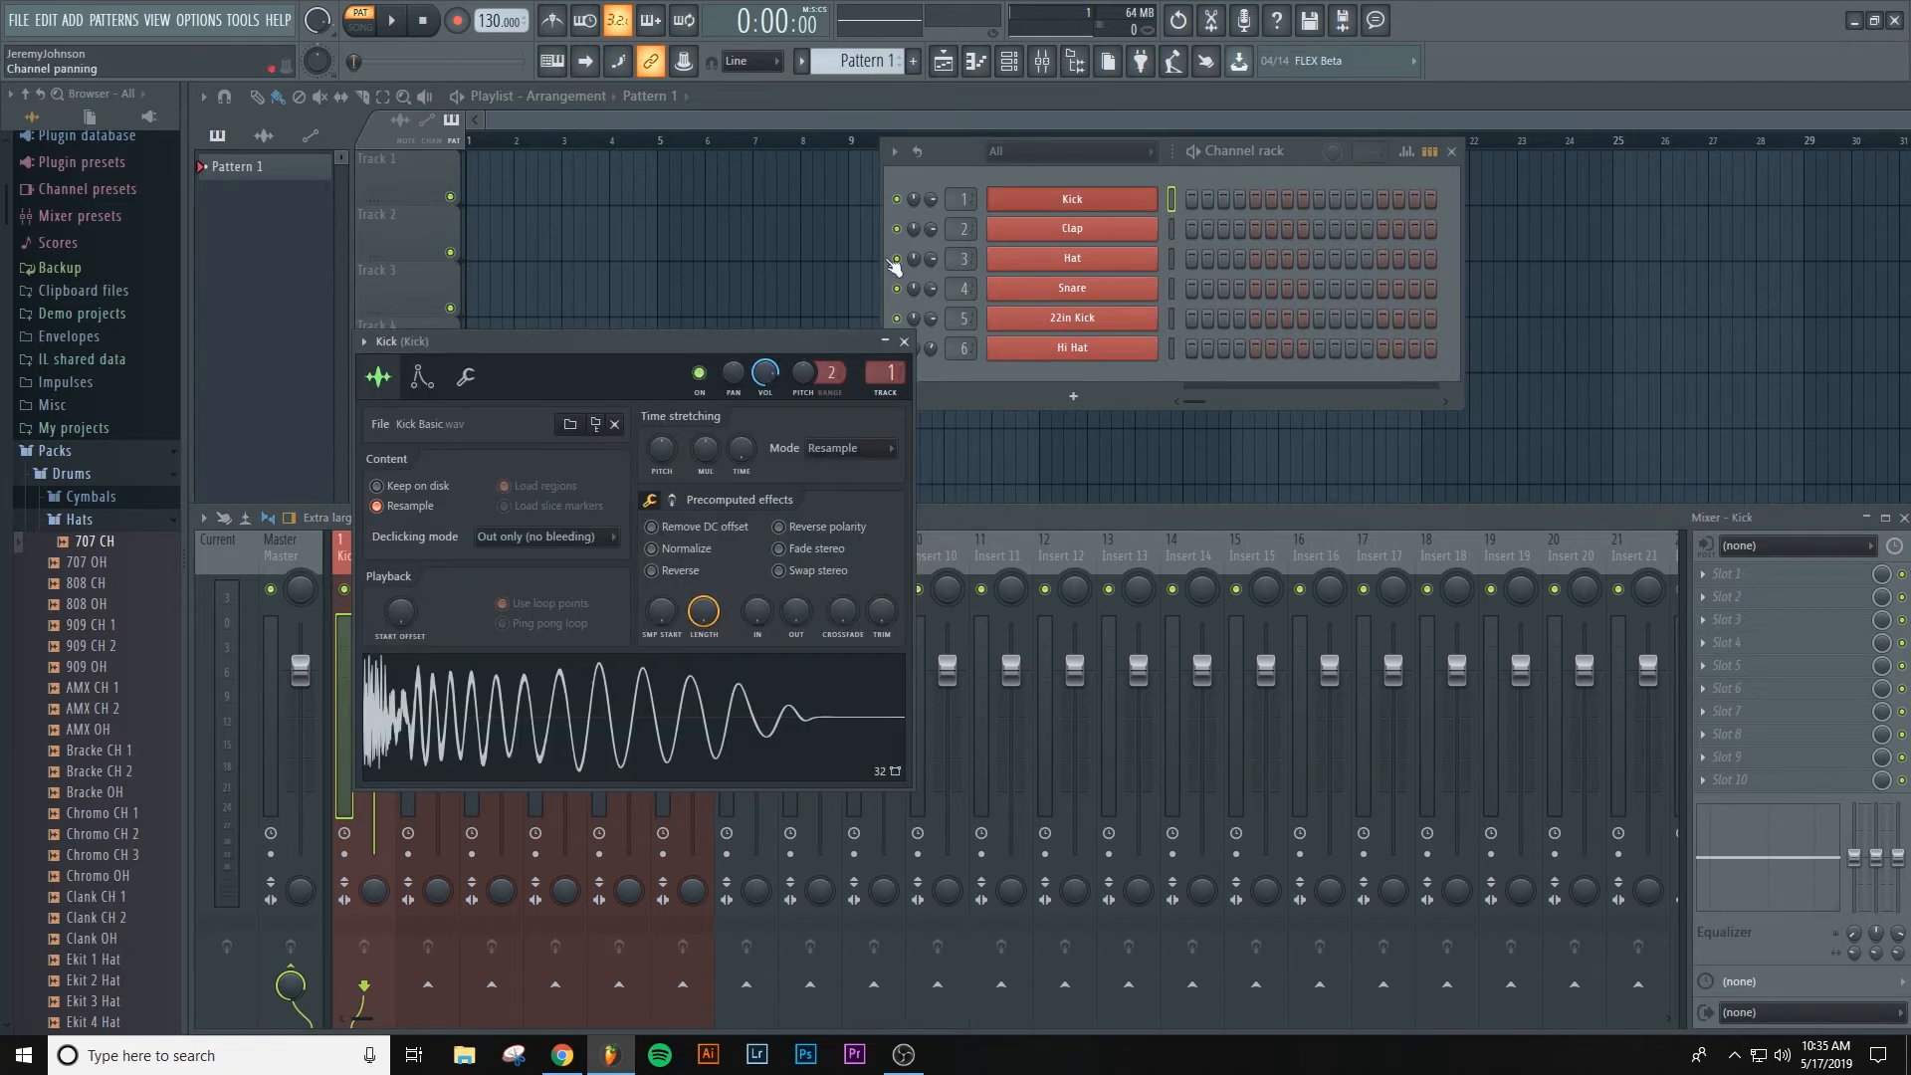
drag(652, 358, 1446, 368)
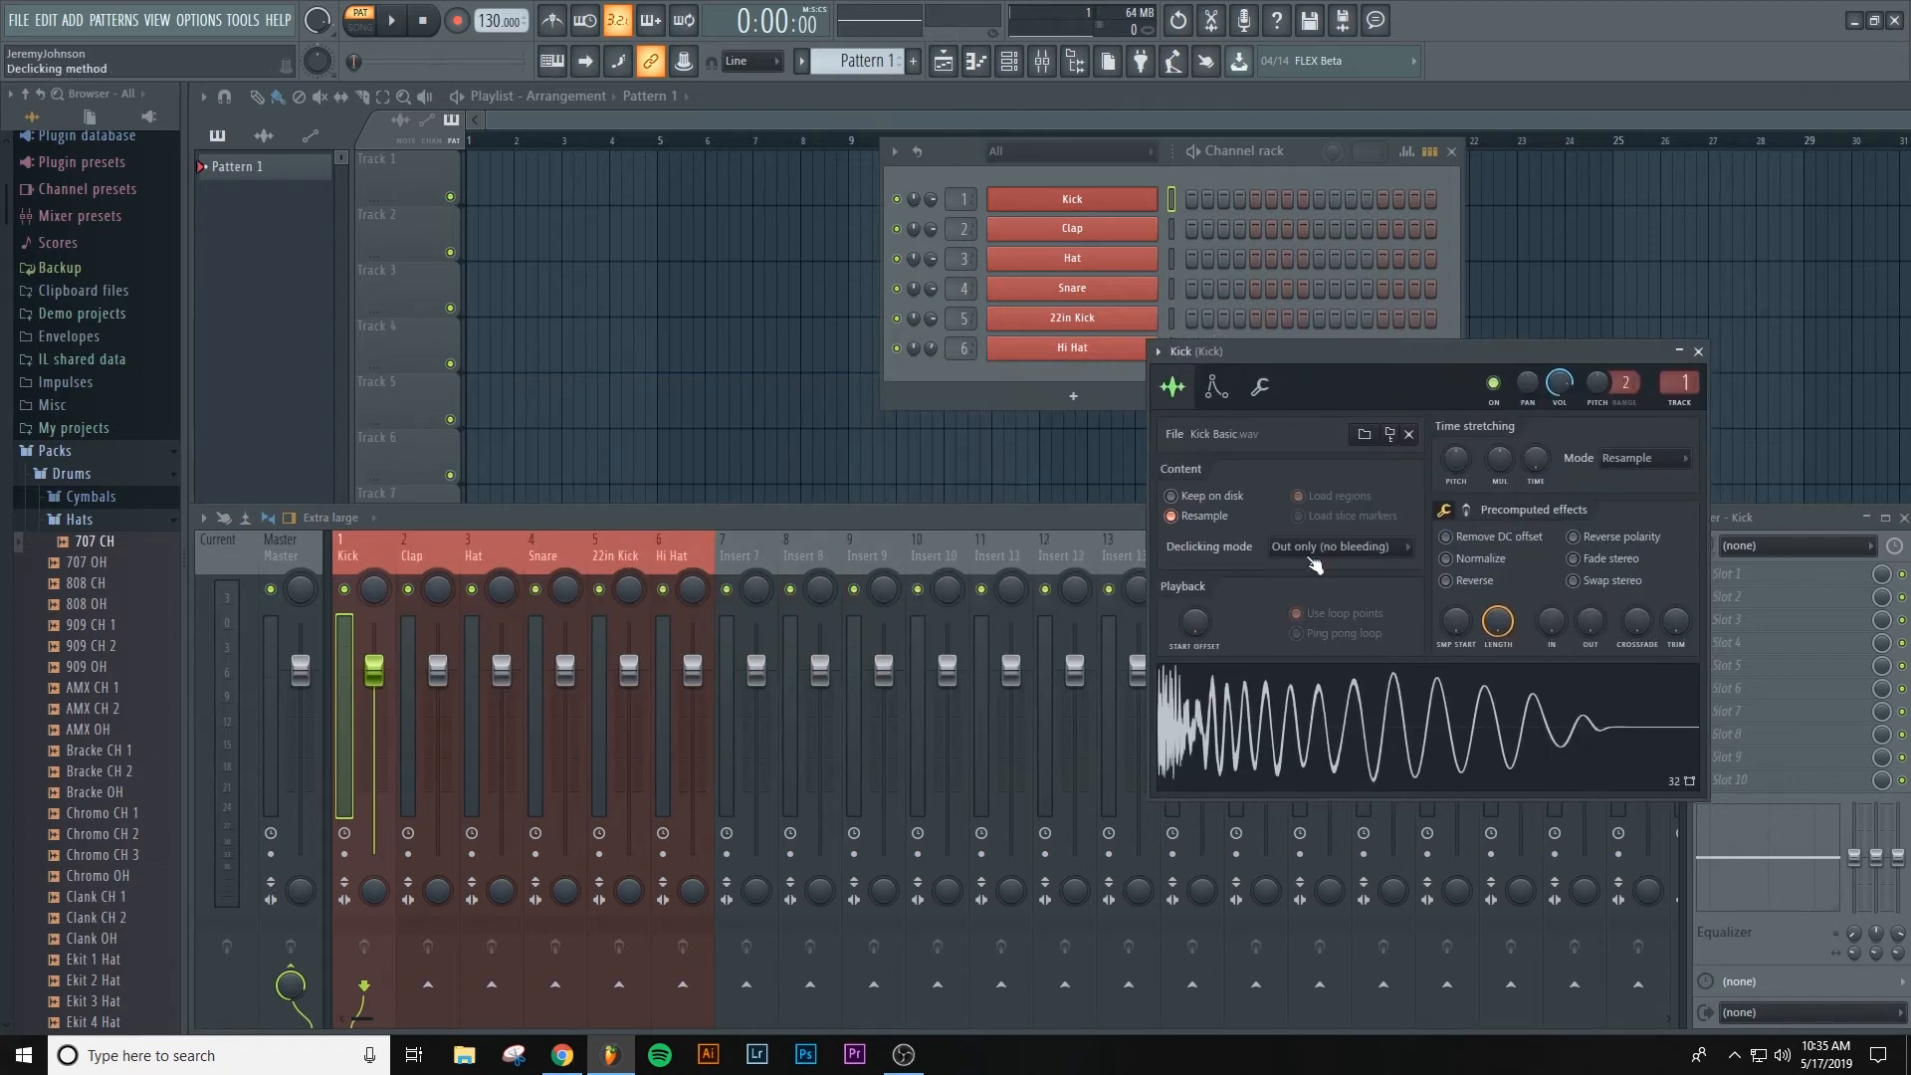
click(1237, 710)
click(1237, 710)
click(1237, 710)
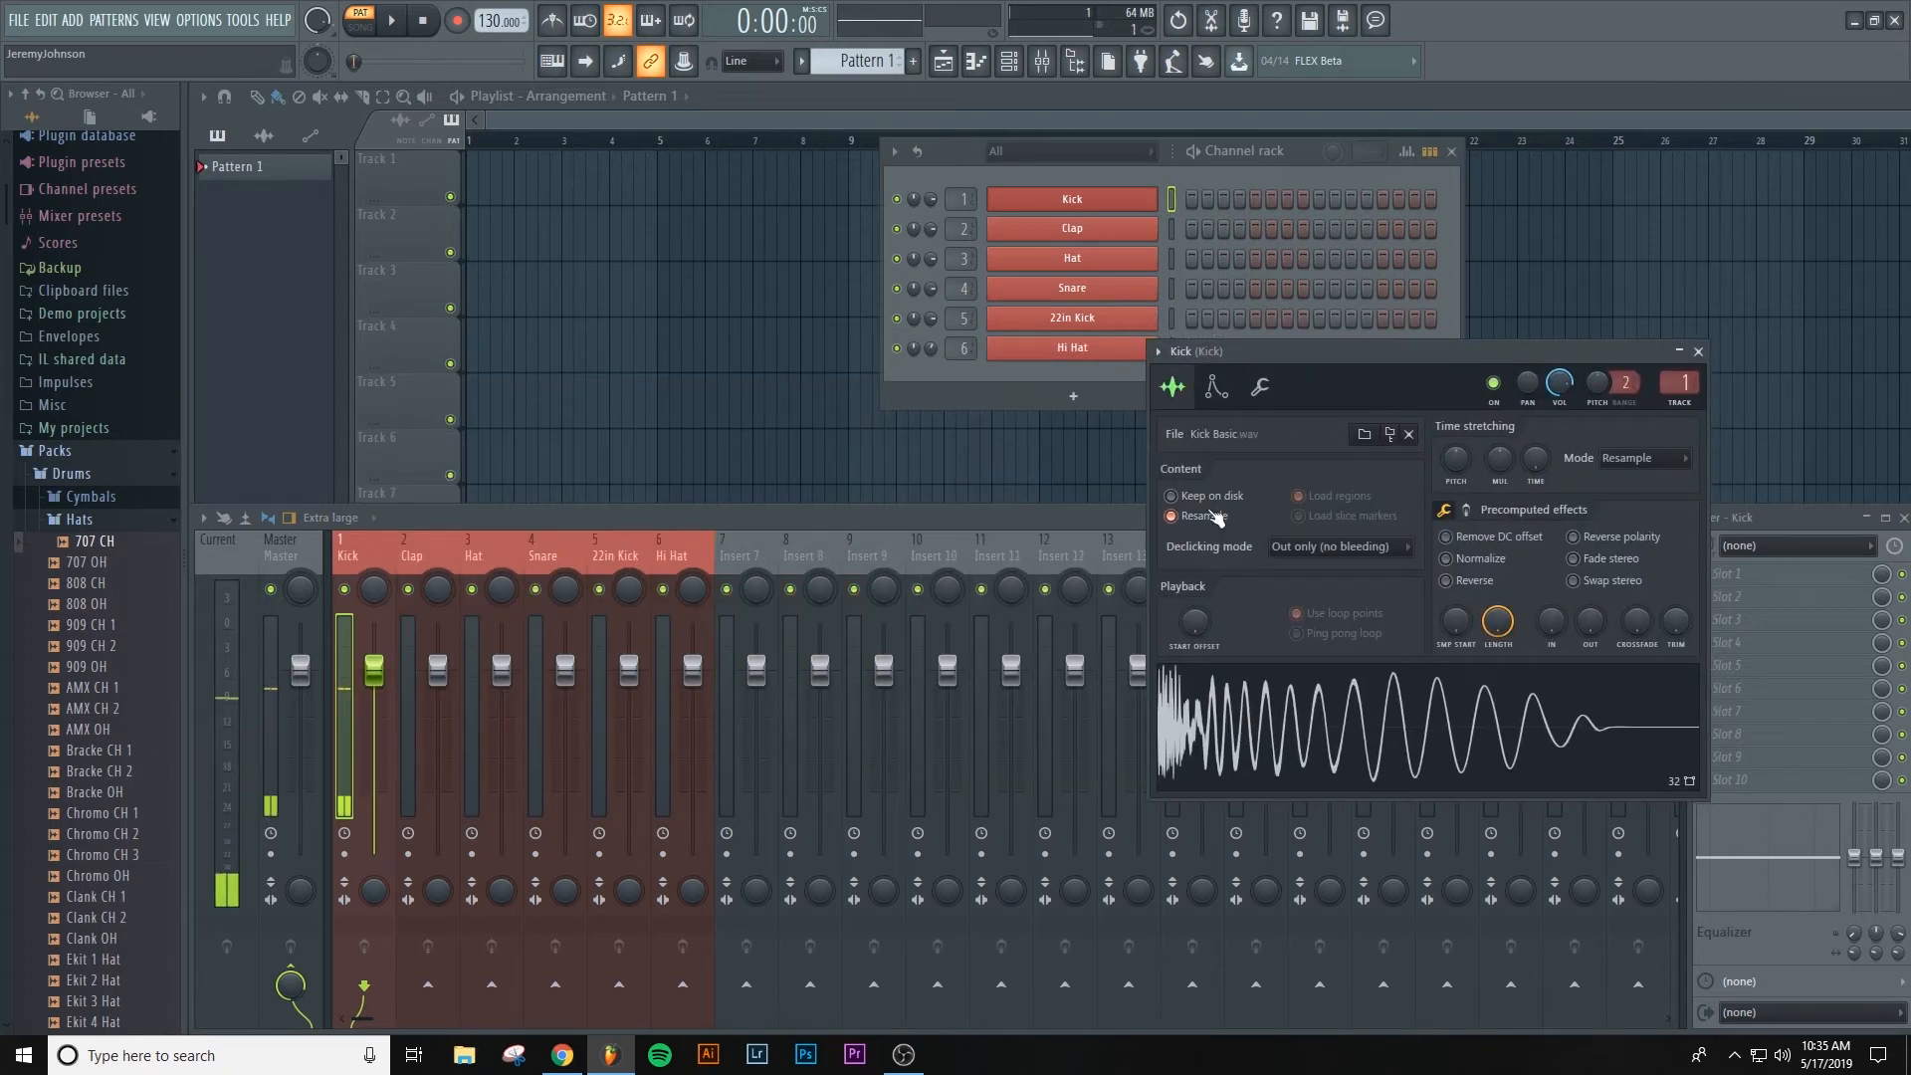
- Audition the Clap and Hat channels from their sampler waveforms while watching their mixer tracks, and close the settings
click(1071, 232)
drag(627, 383, 1354, 490)
click(1214, 858)
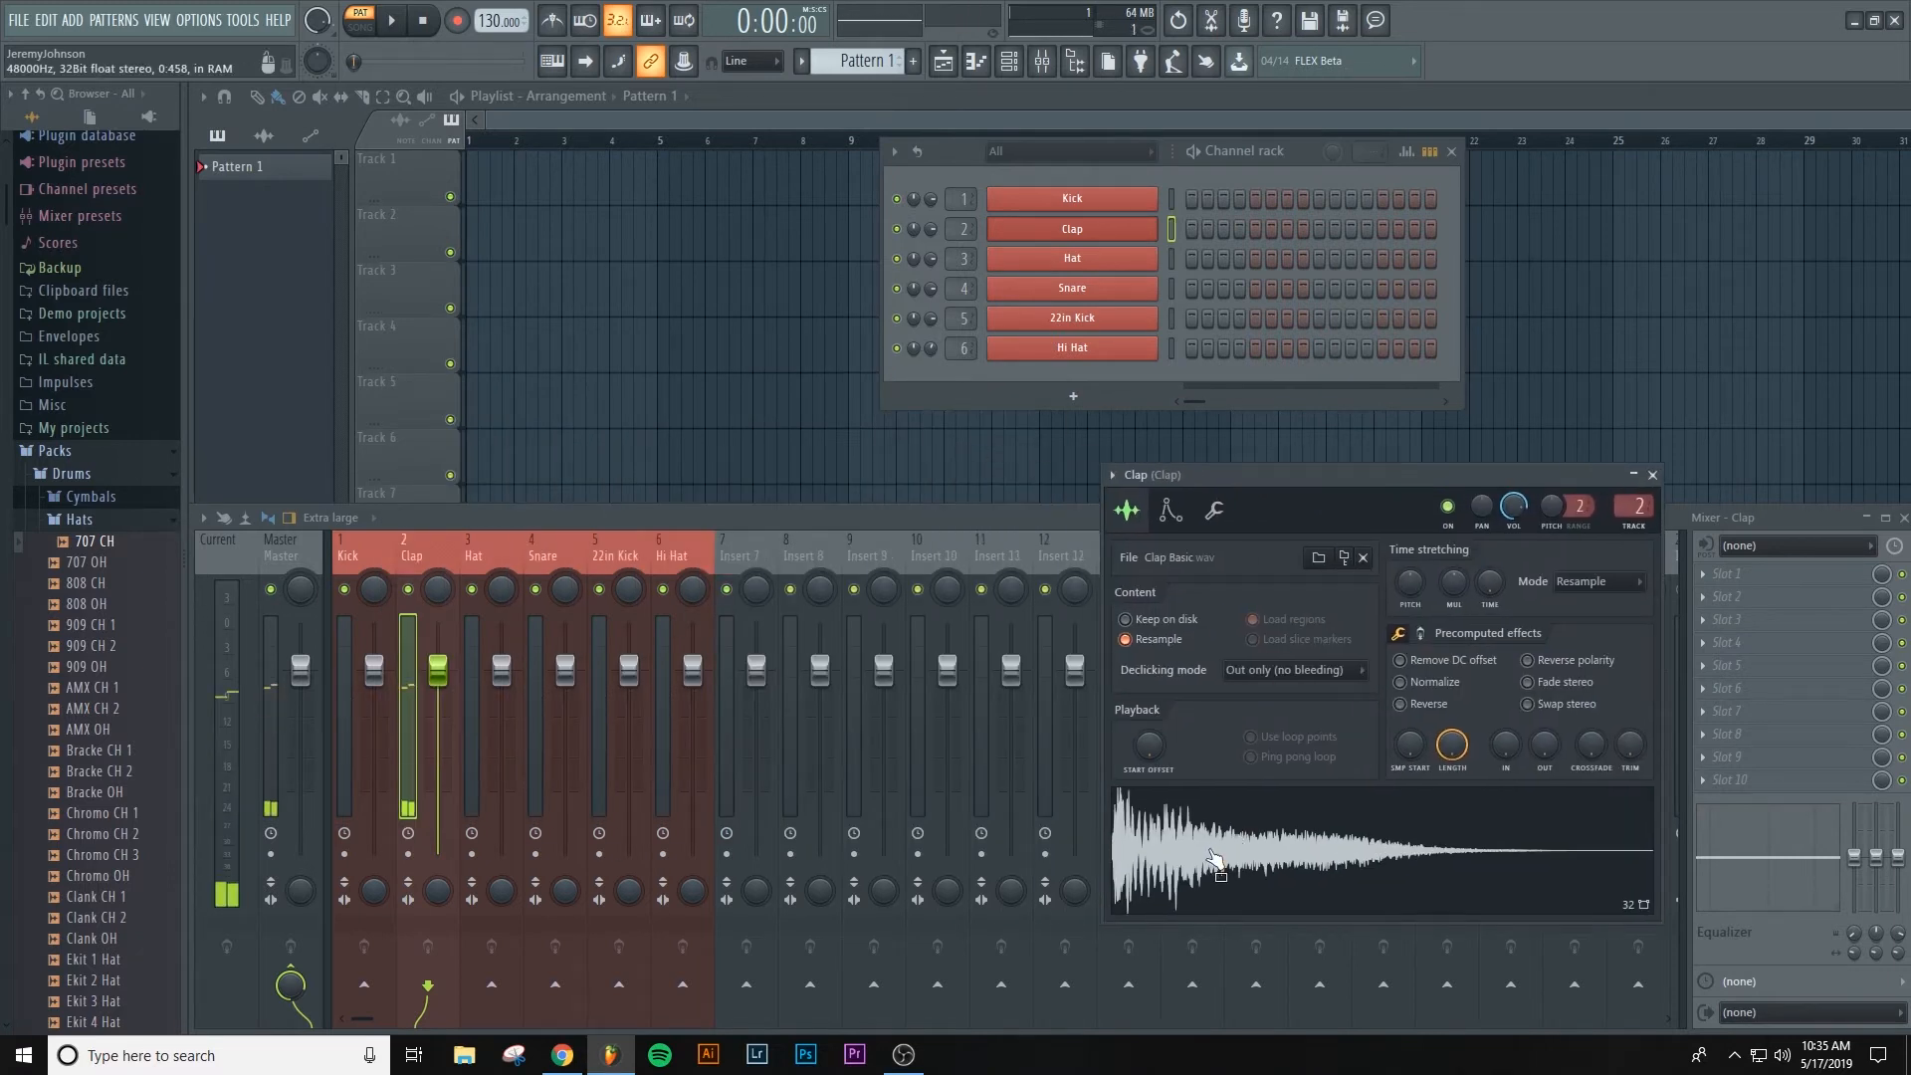
click(1072, 258)
drag(495, 180, 1363, 465)
click(1267, 797)
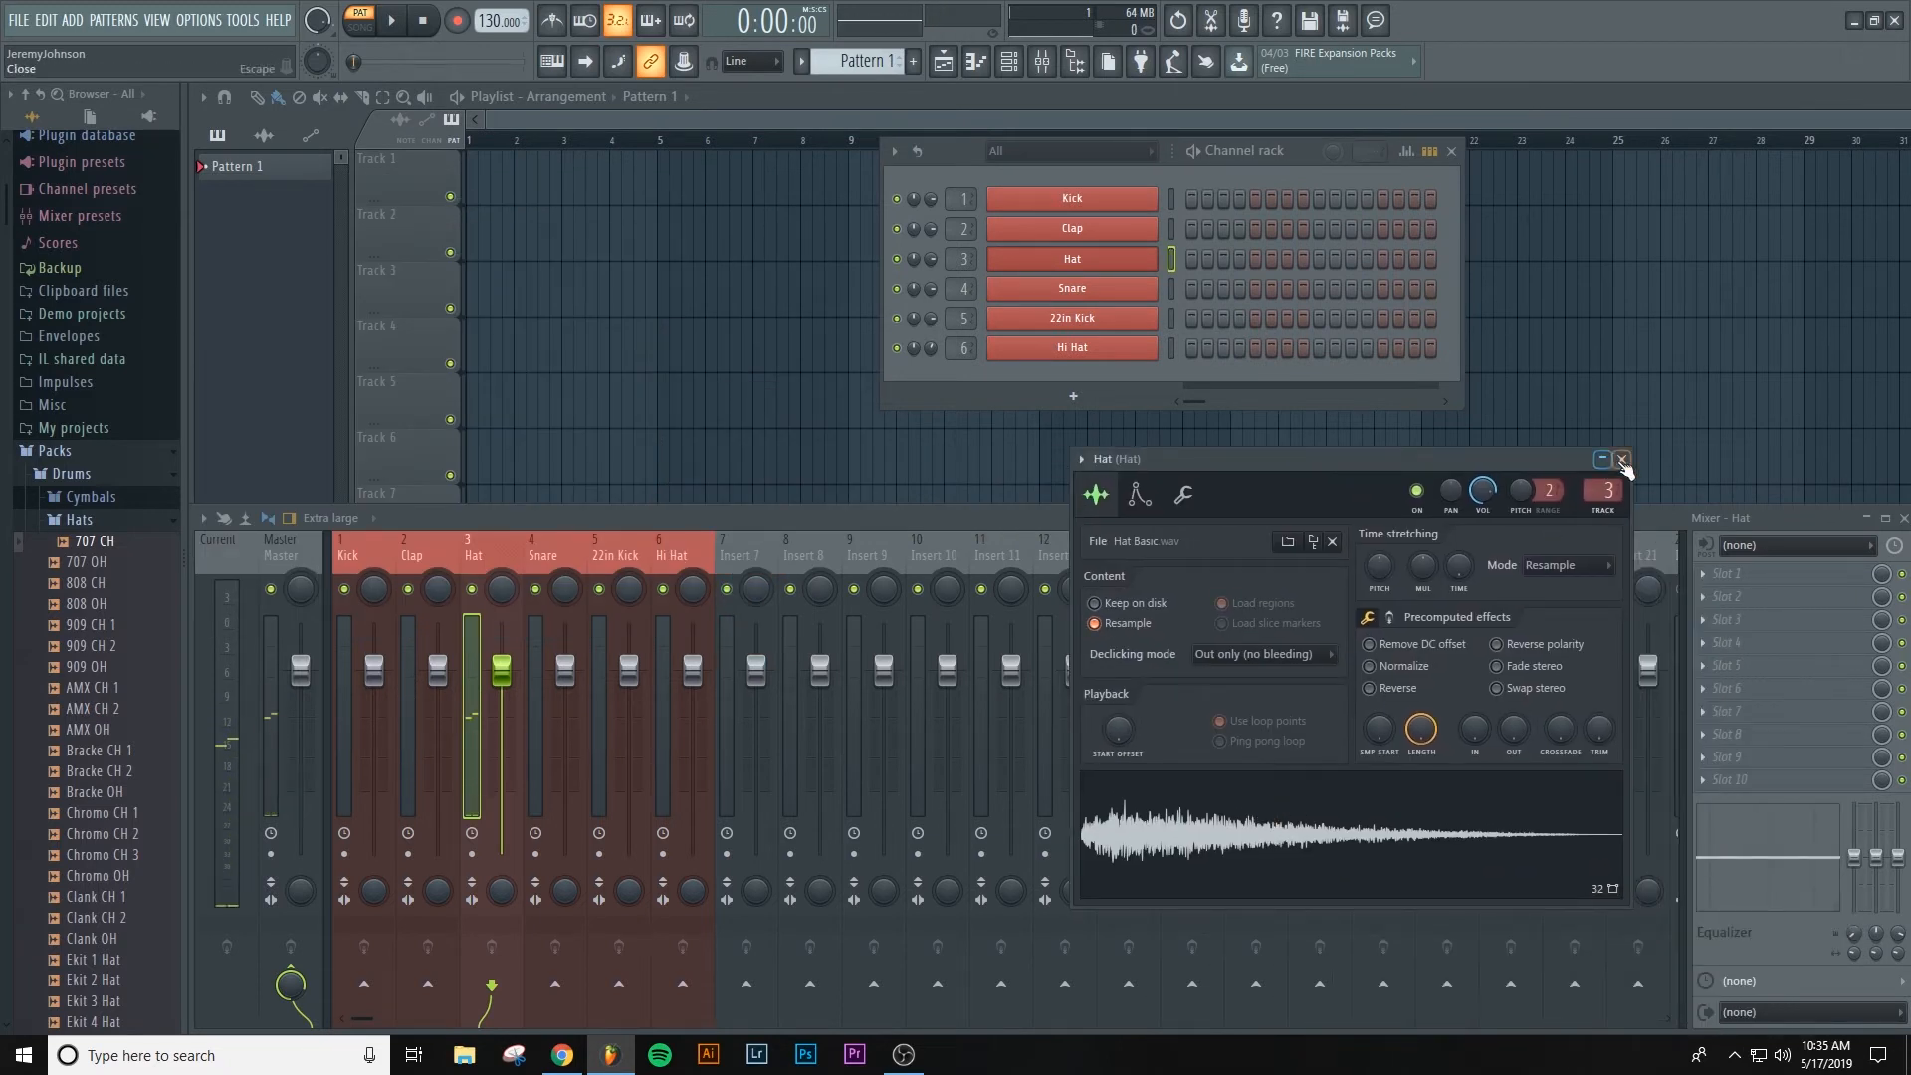
click(1621, 460)
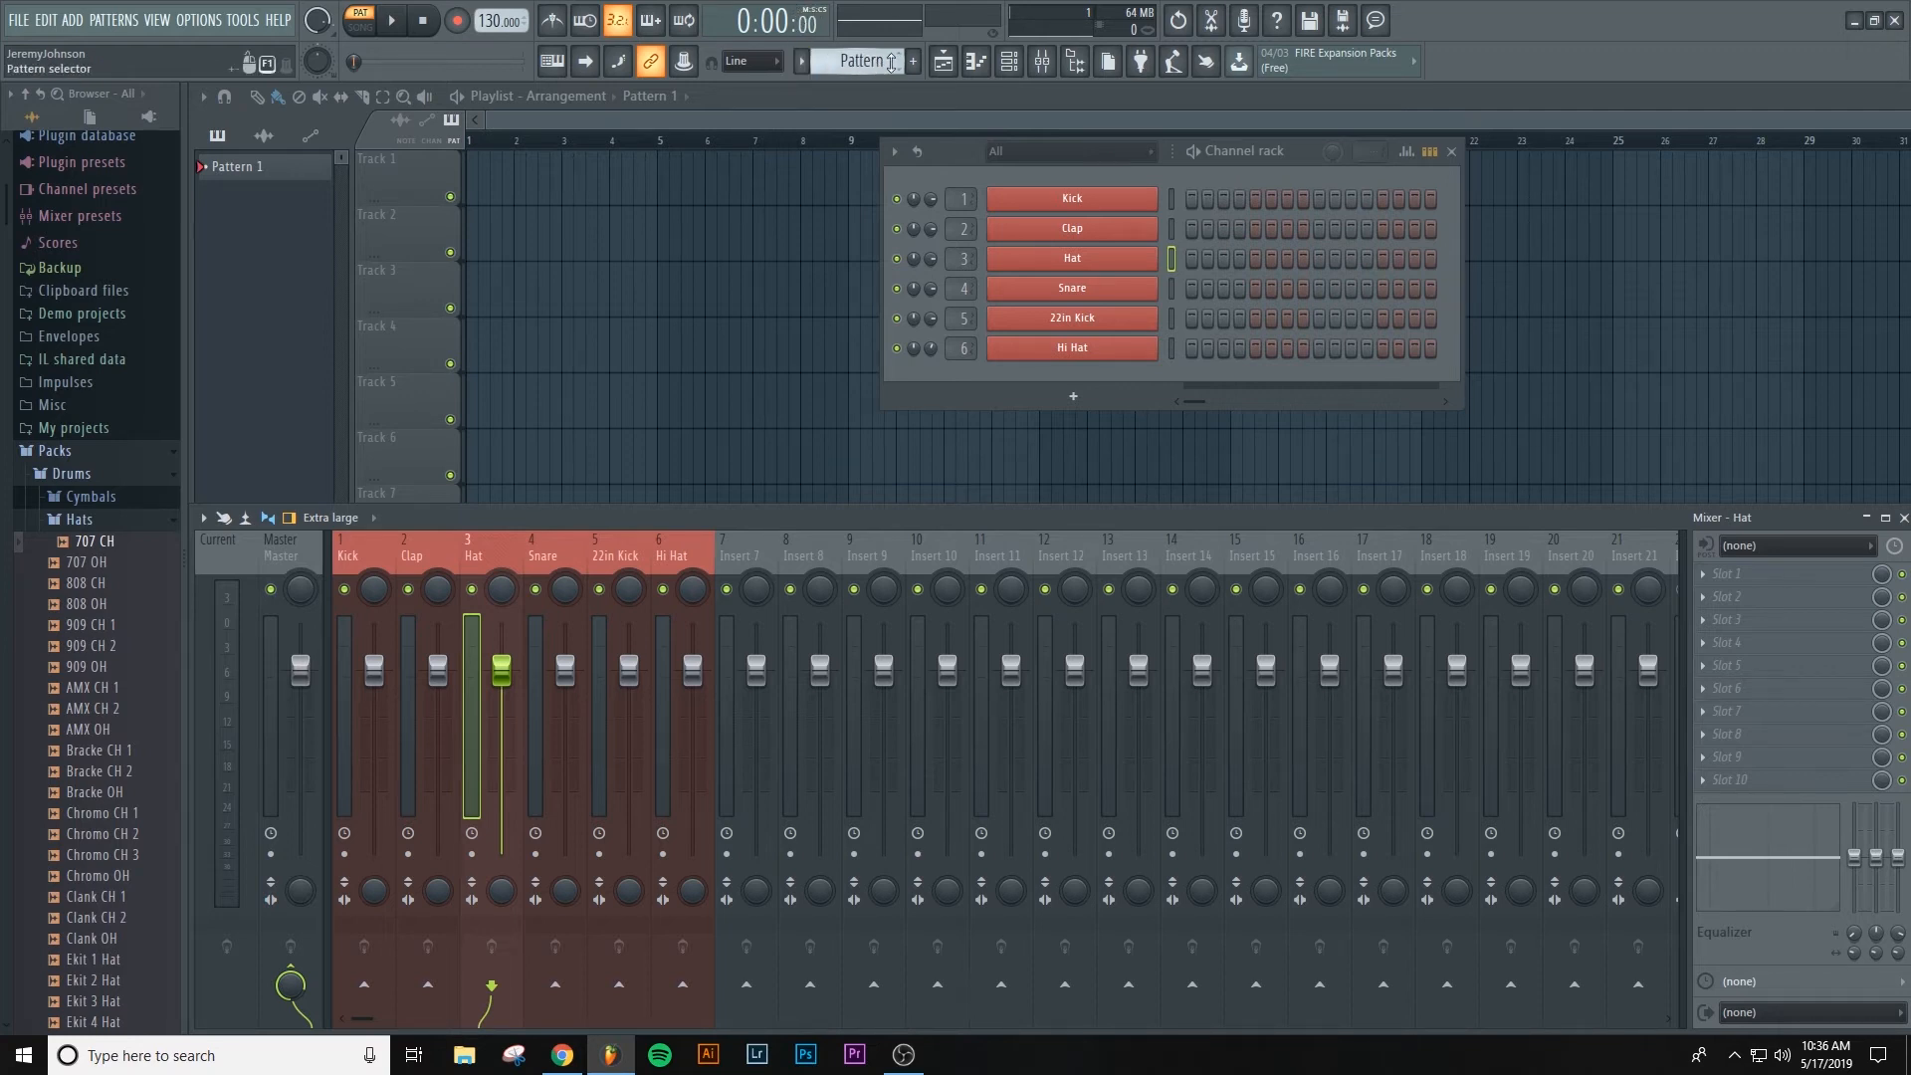
- Place Kick hits on steps 1, 5, 9 and 13 of Pattern 1
click(1193, 199)
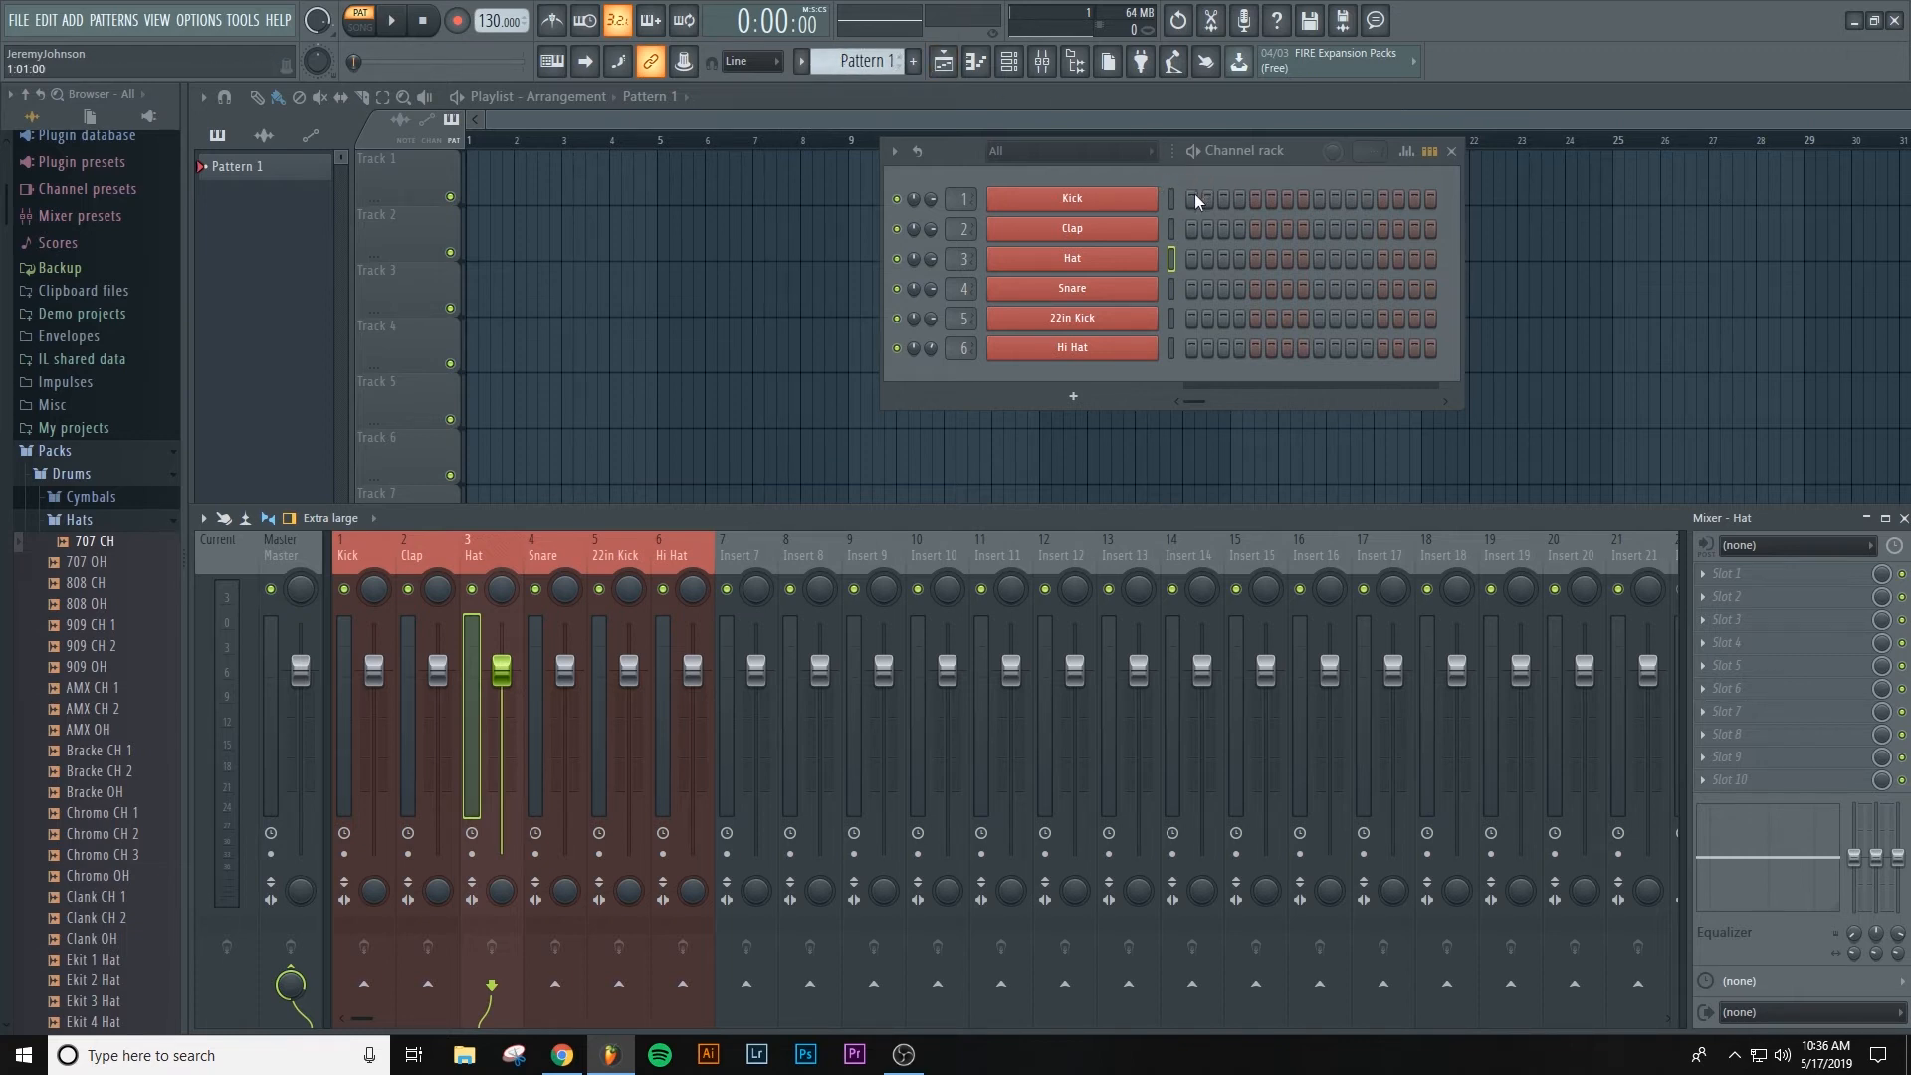
click(1256, 199)
click(1320, 200)
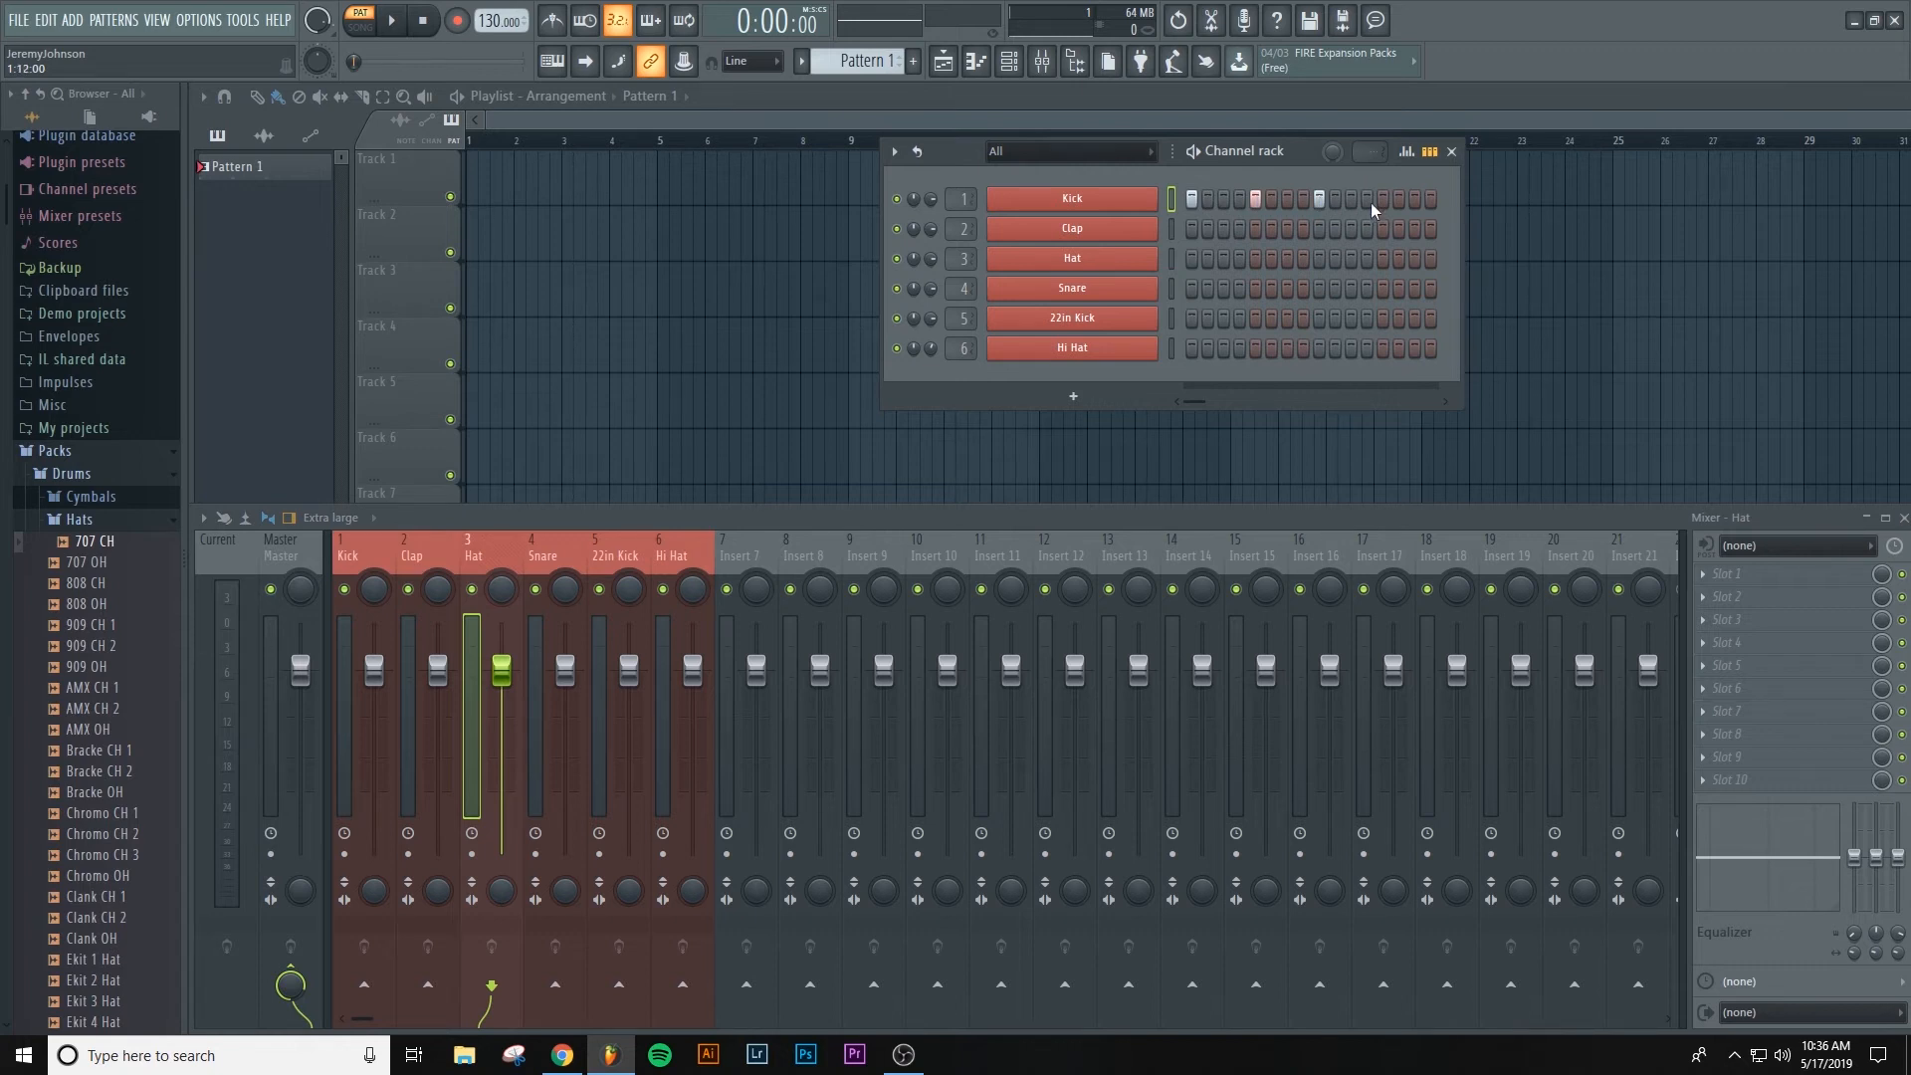
click(1383, 200)
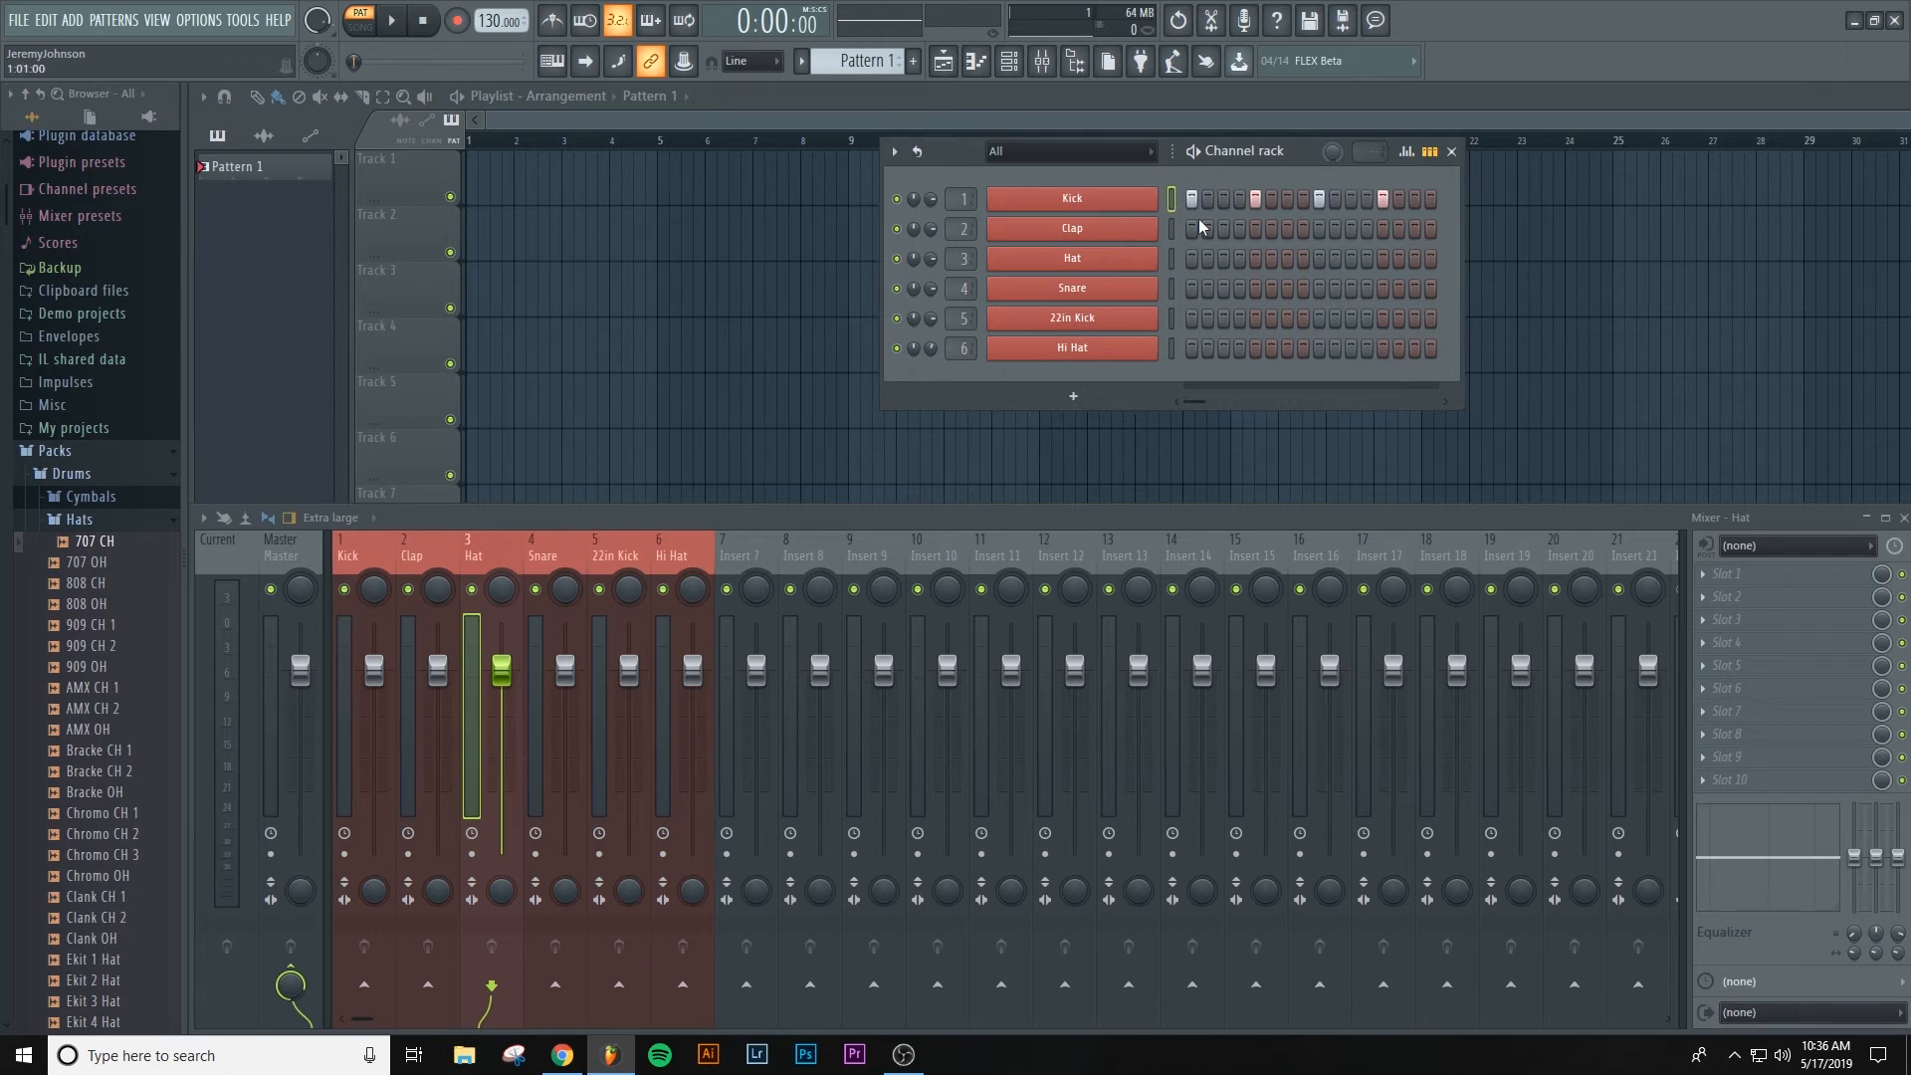
- Place Snare hits on steps 5 and 13 of Pattern 1, and play the pattern briefly to check it
click(1255, 287)
click(396, 21)
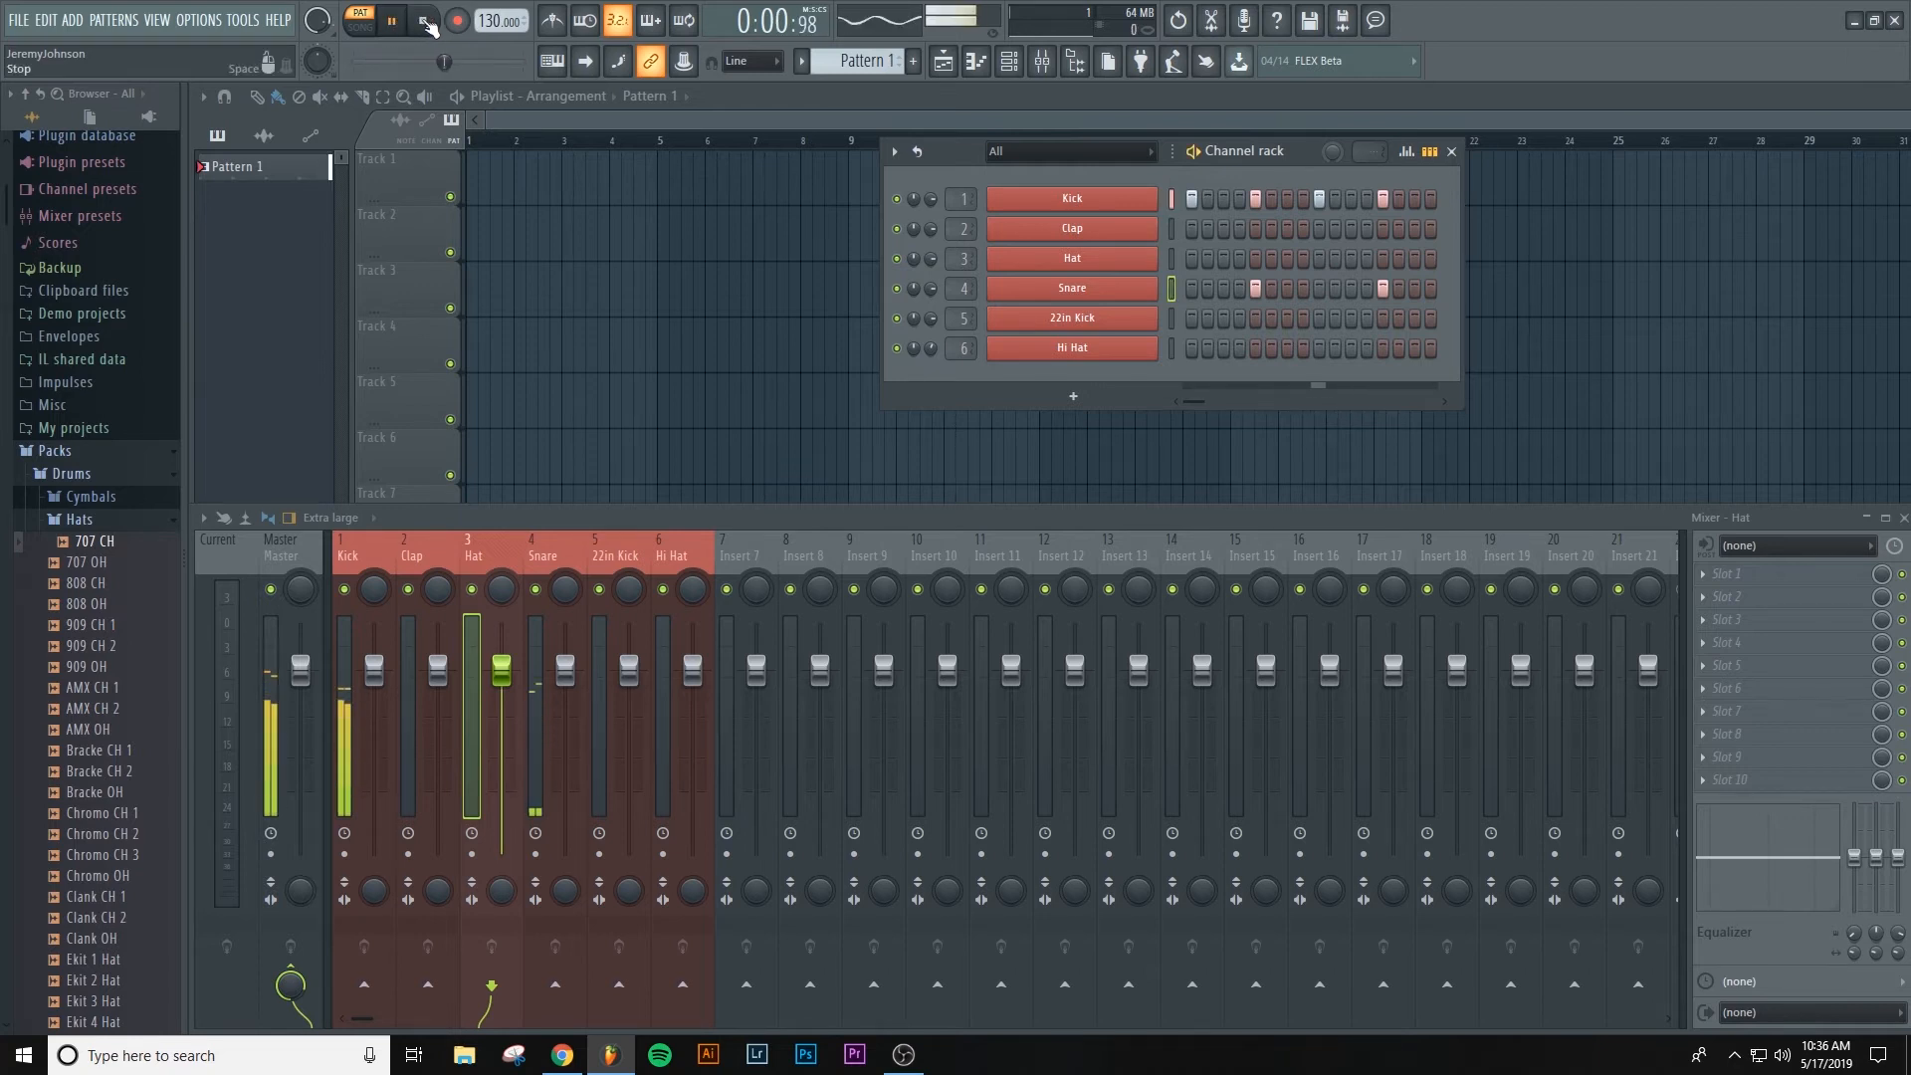
click(423, 21)
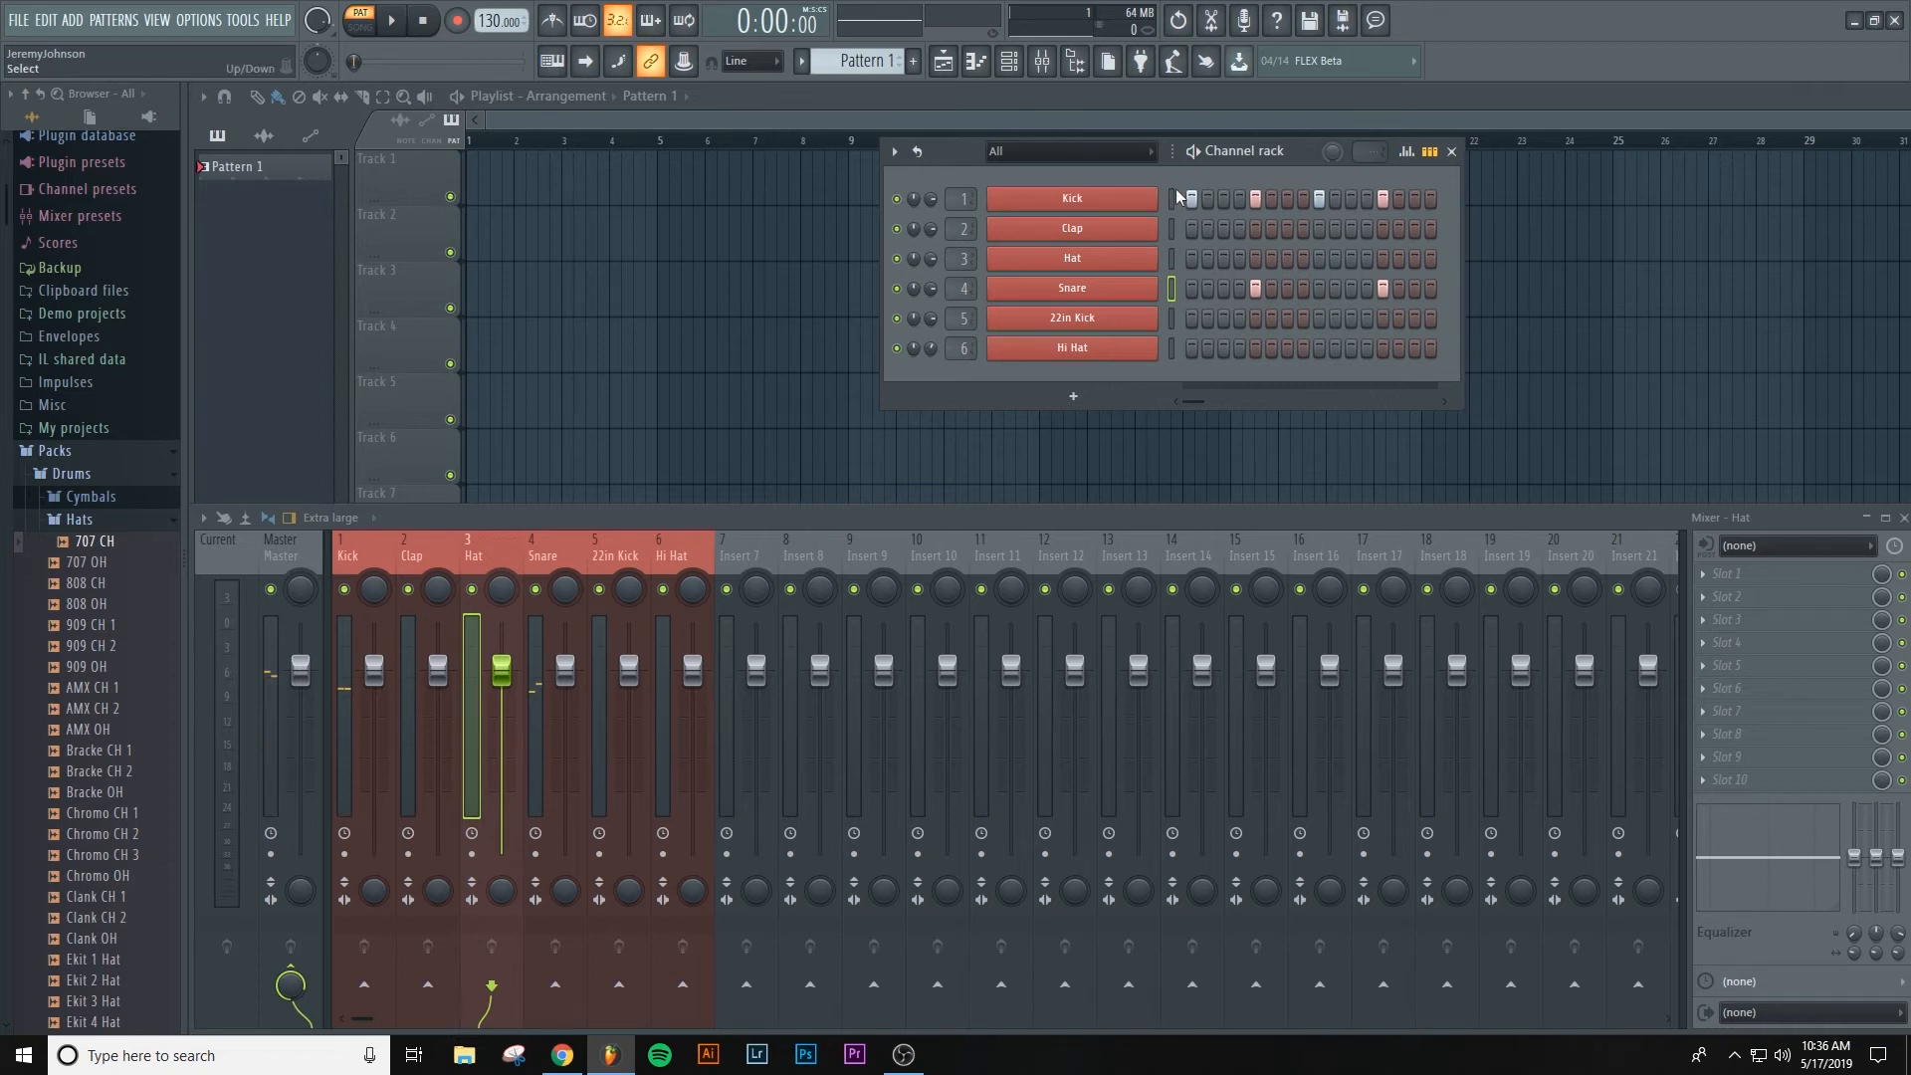
- Move the Channel rack window lower over the Playlist, clear of the first track
drag(1284, 152, 1193, 194)
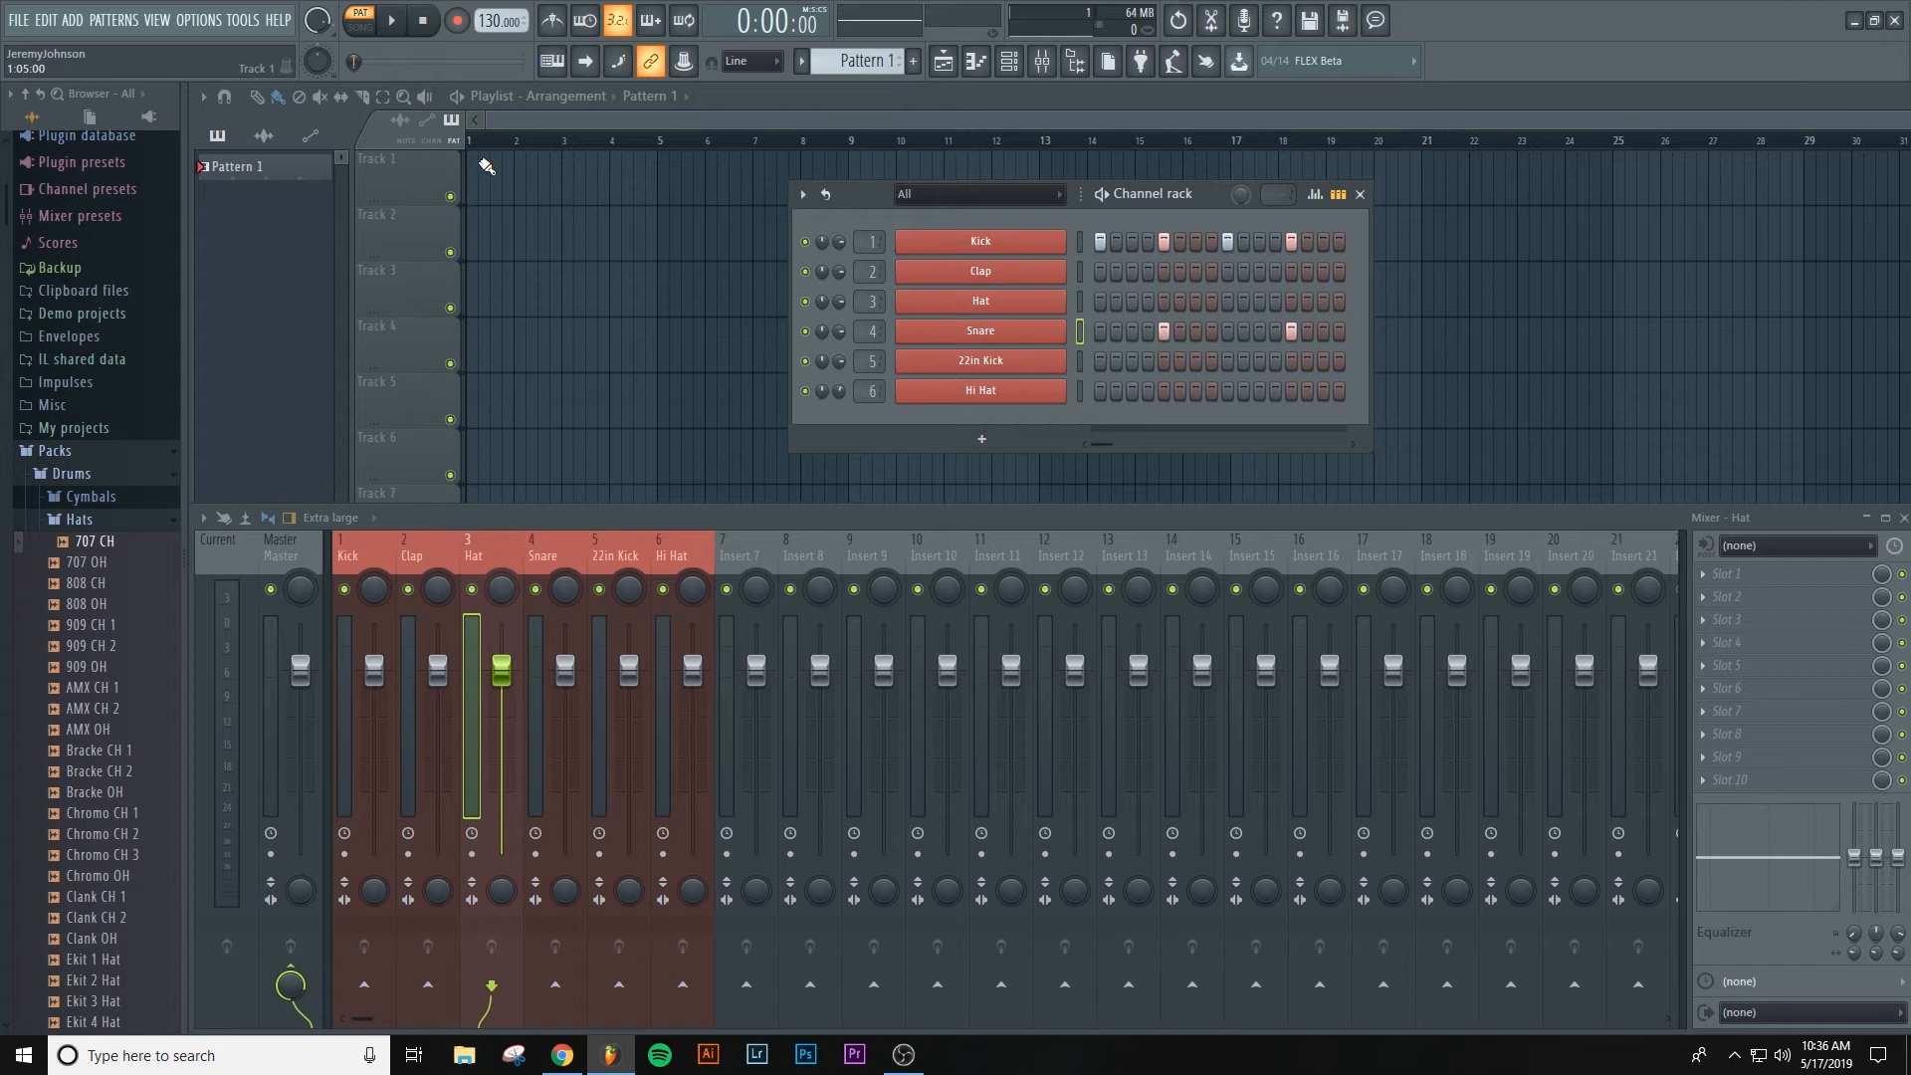
- Enlarge the Playlist and place two Pattern 1 clips in a row on Track 1, at bars 1 and 2
double_click(743, 93)
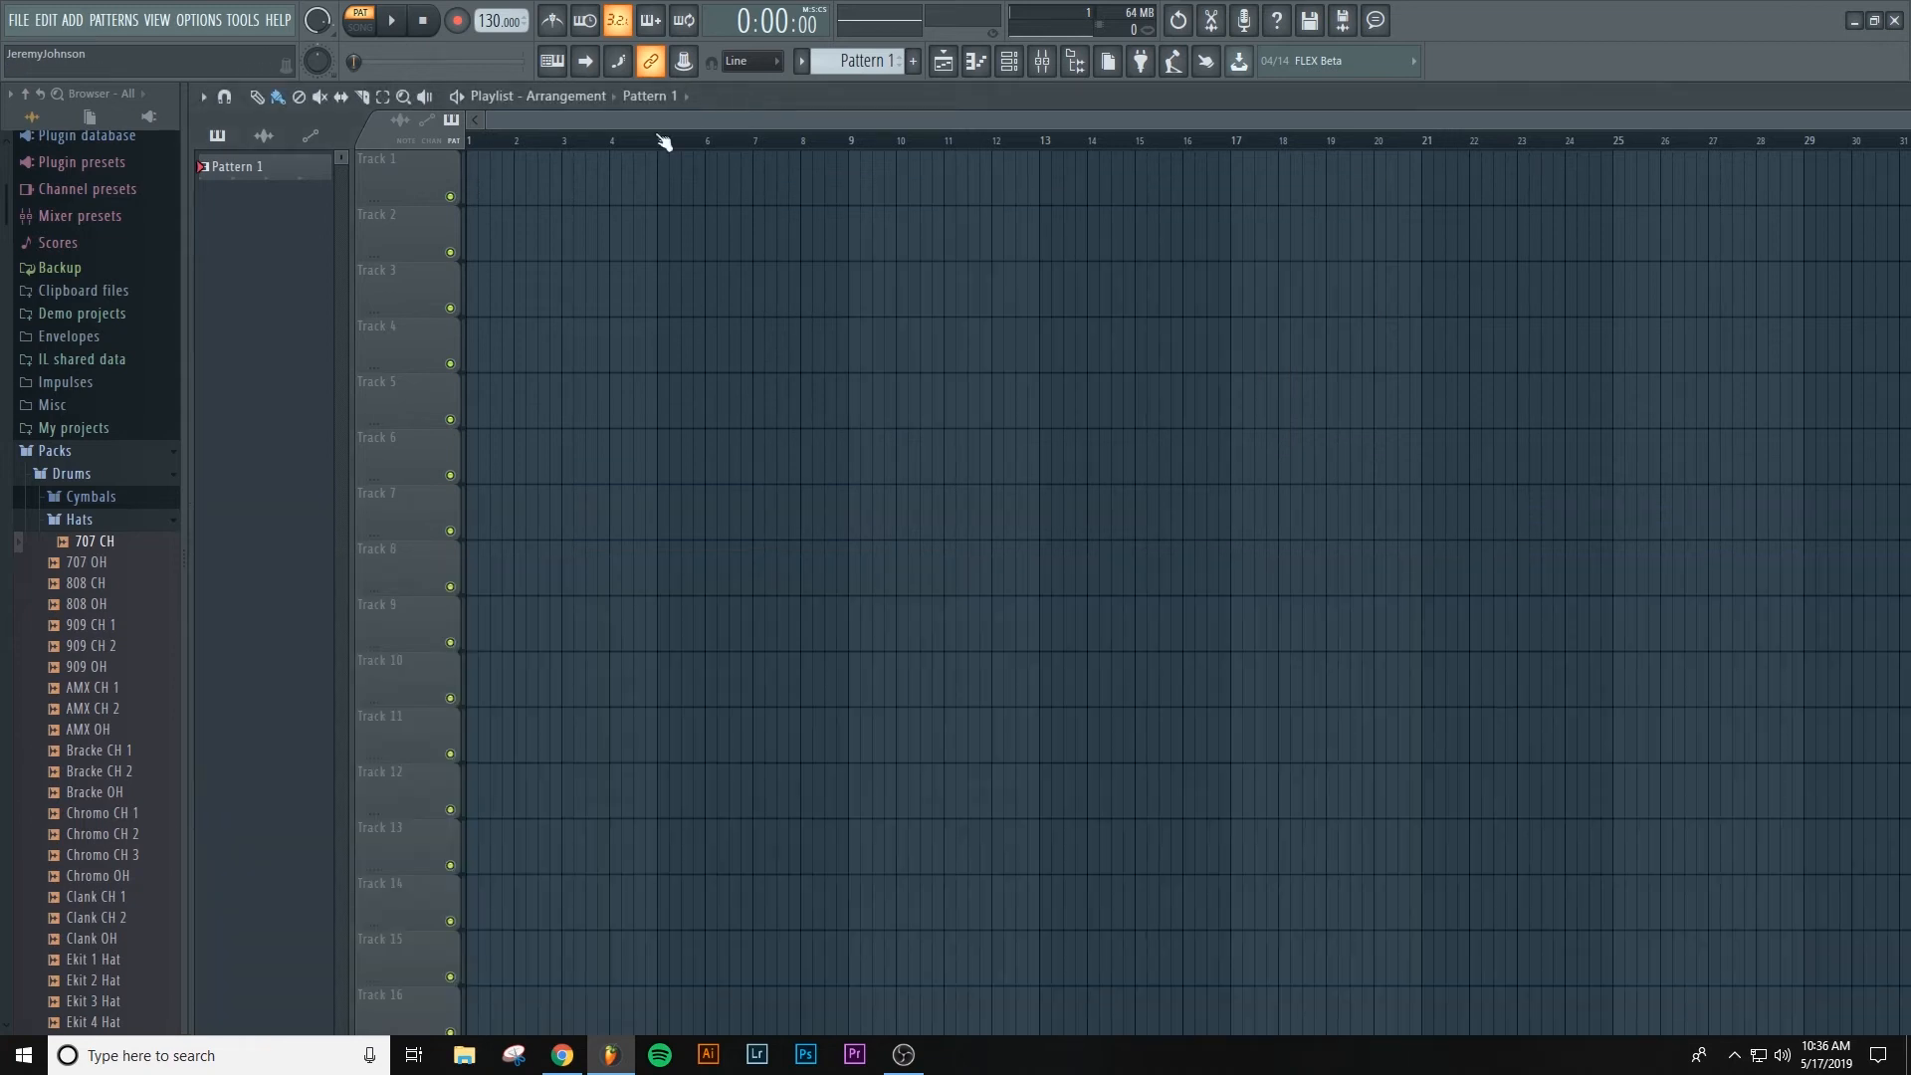
click(477, 171)
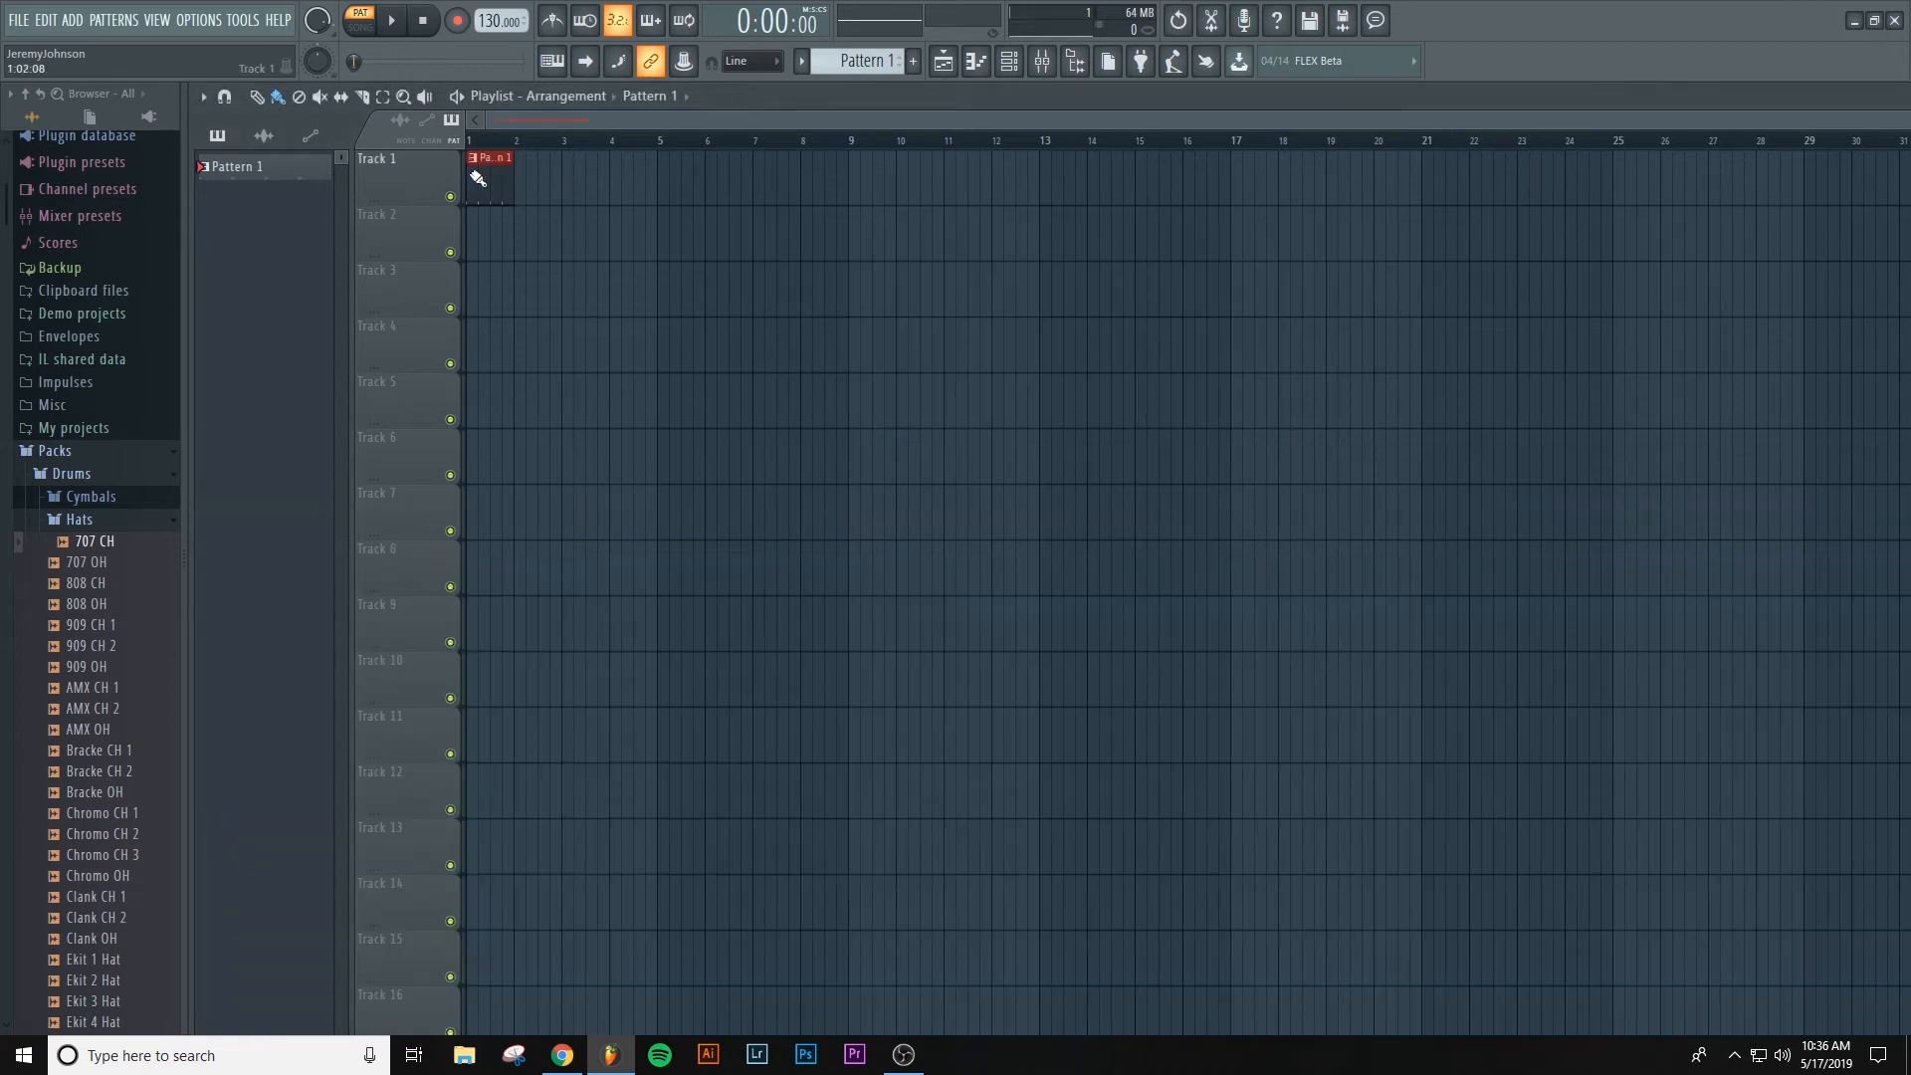
click(527, 180)
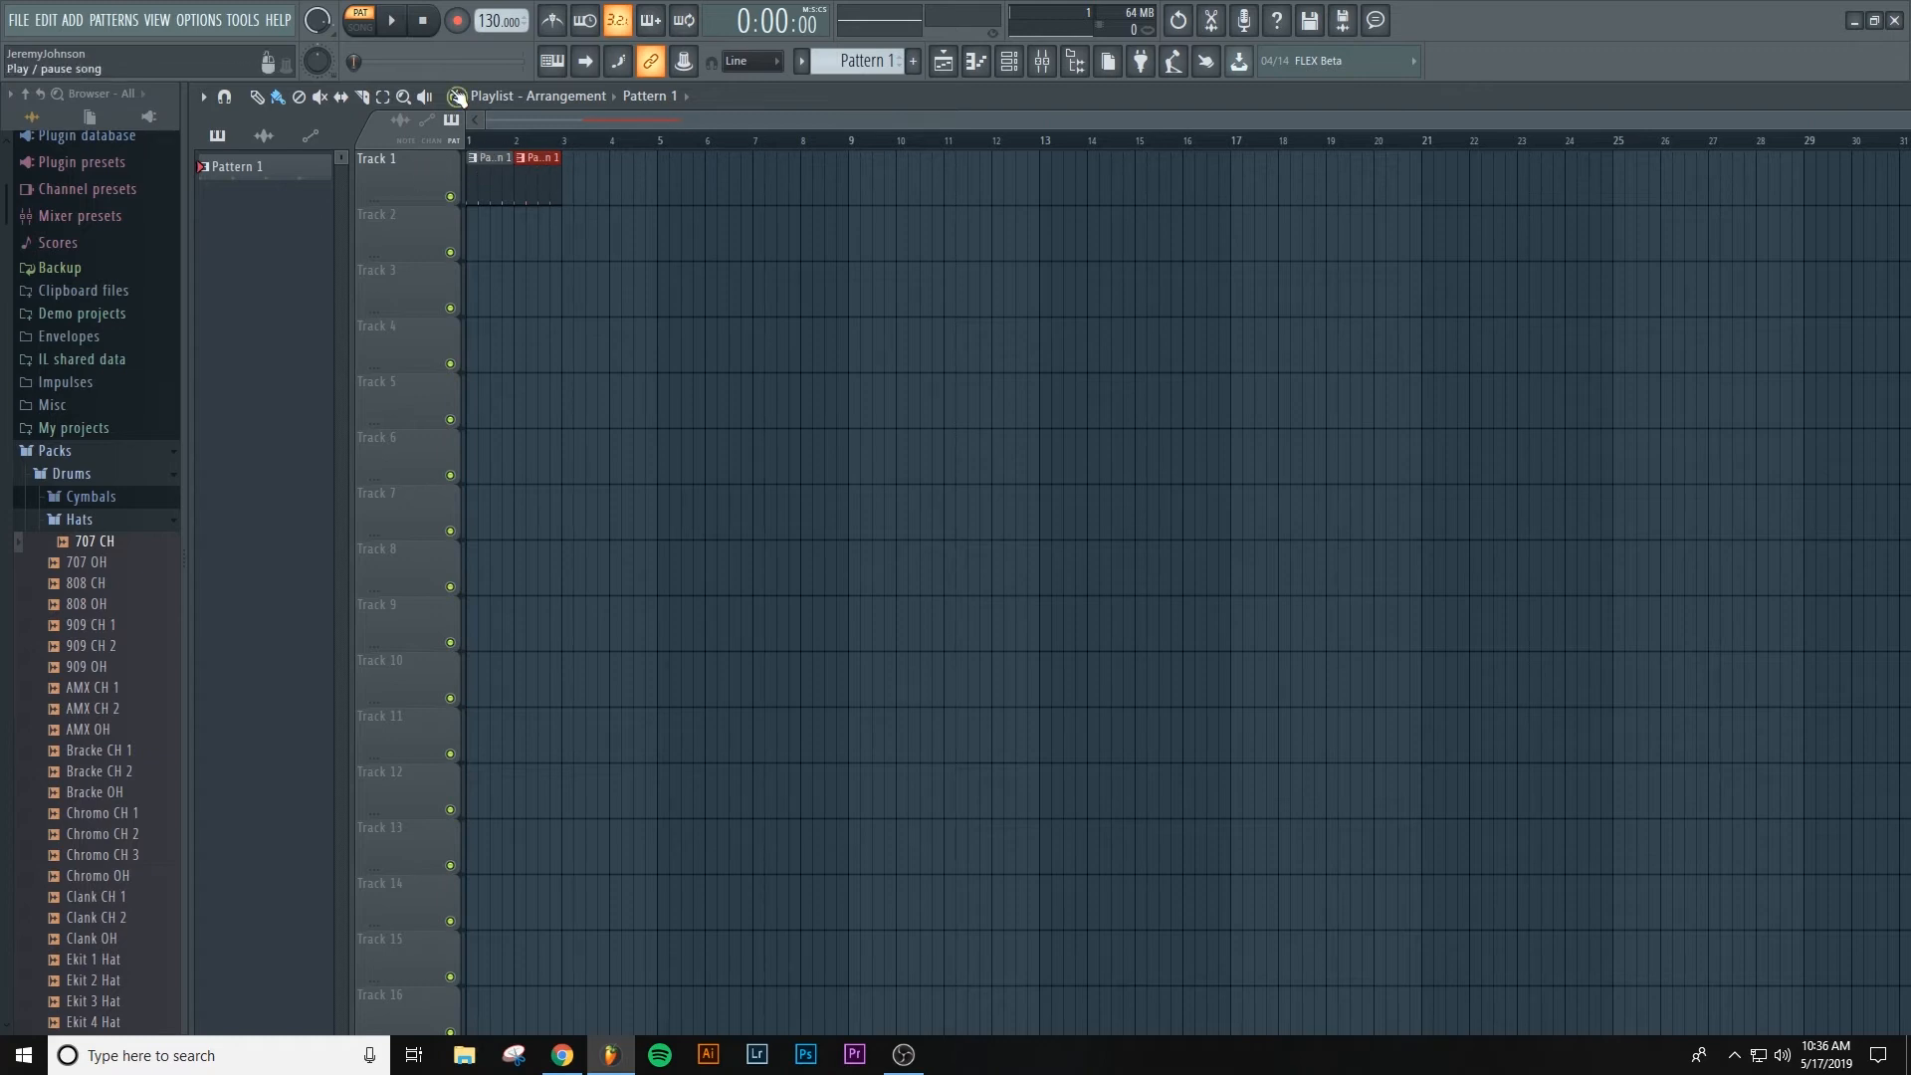
- Play in pattern mode, show the Channel rack again, and play the arrangement in song mode to compare the two
click(395, 26)
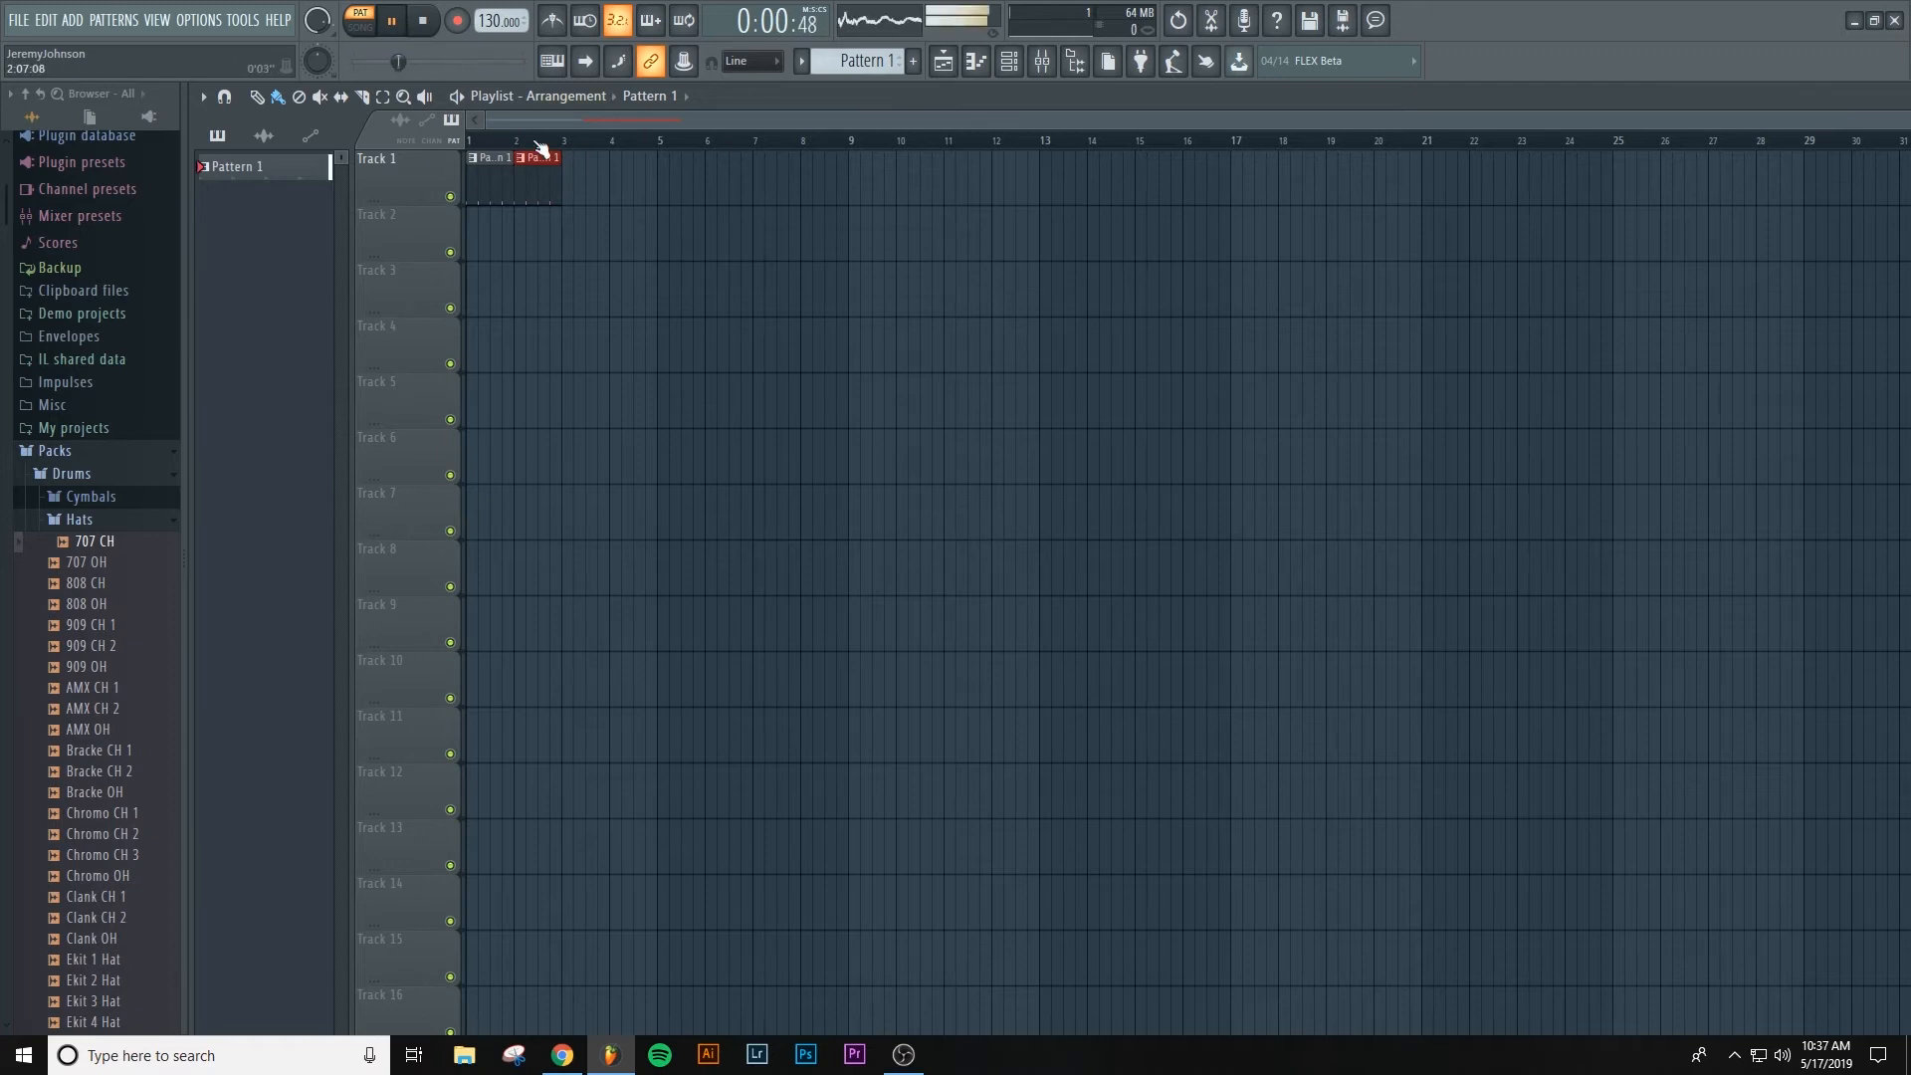
click(428, 23)
click(1008, 60)
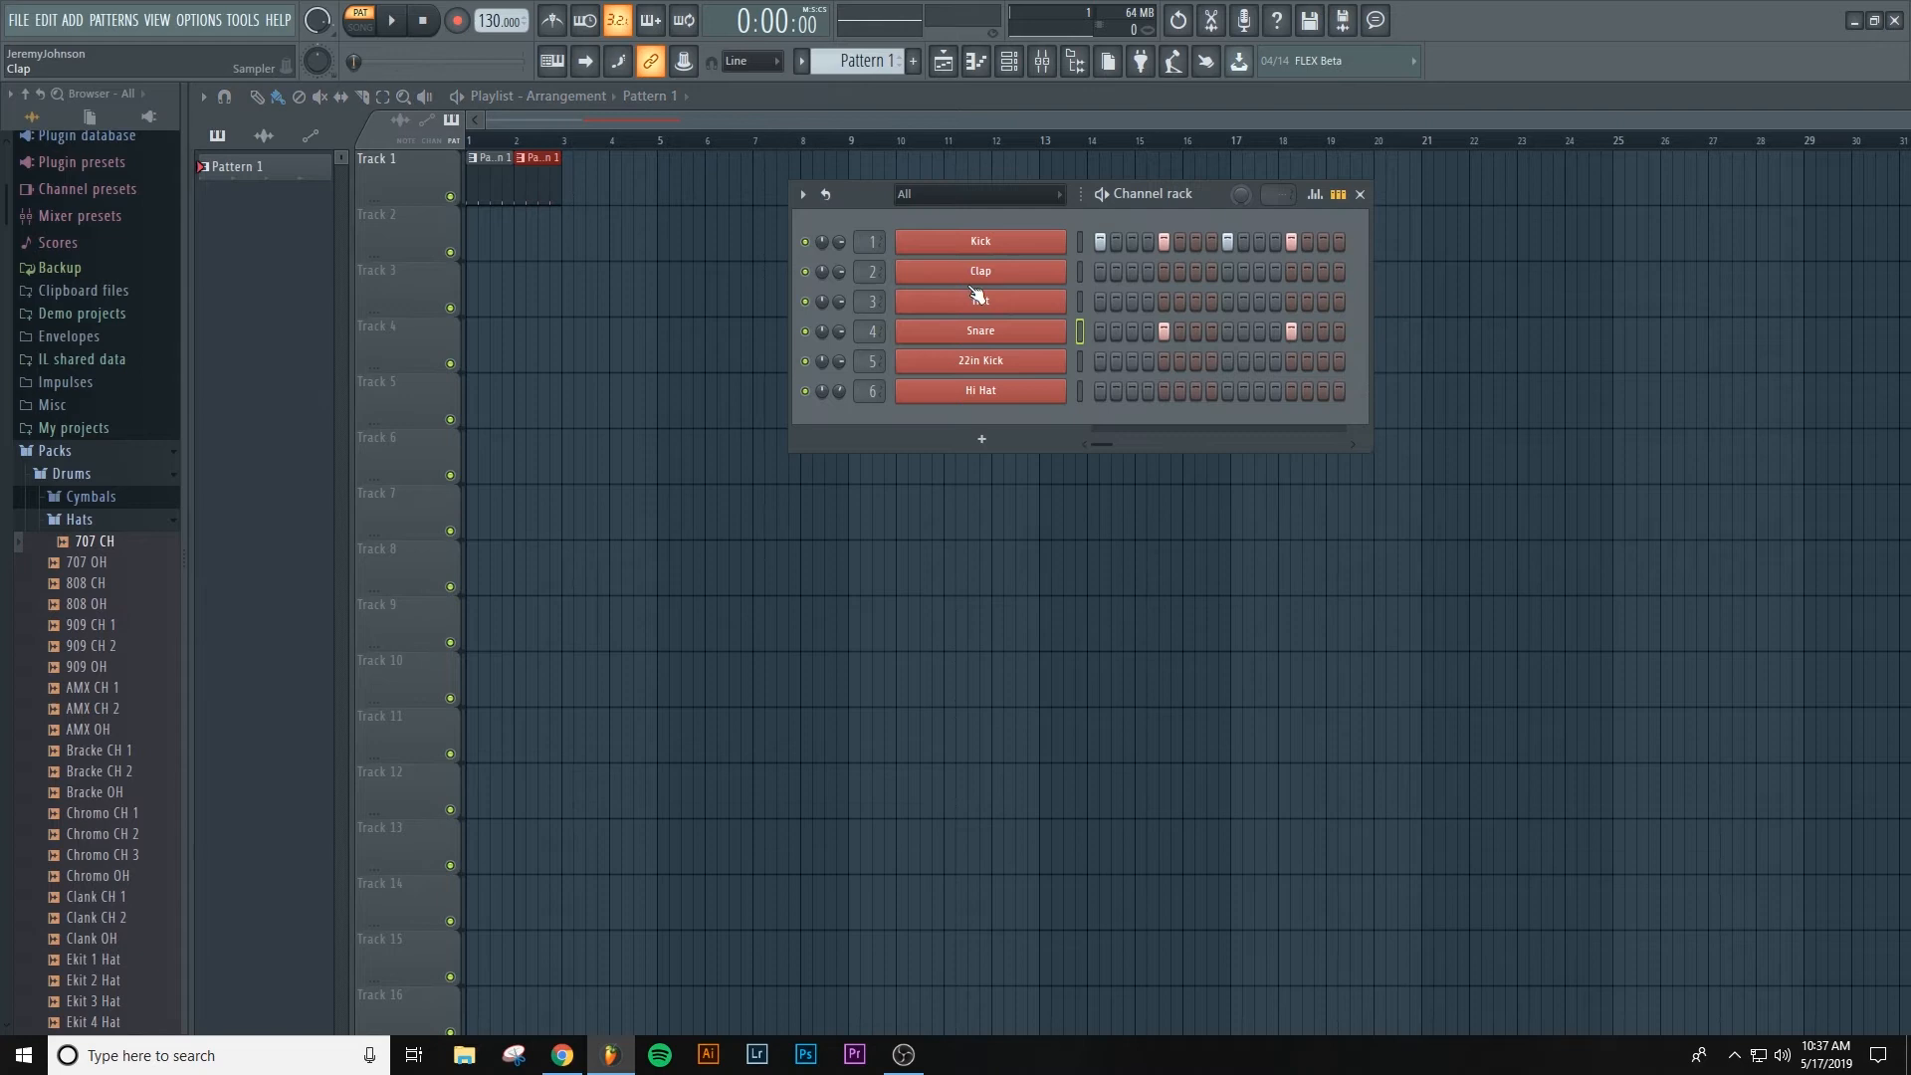
click(362, 26)
click(396, 27)
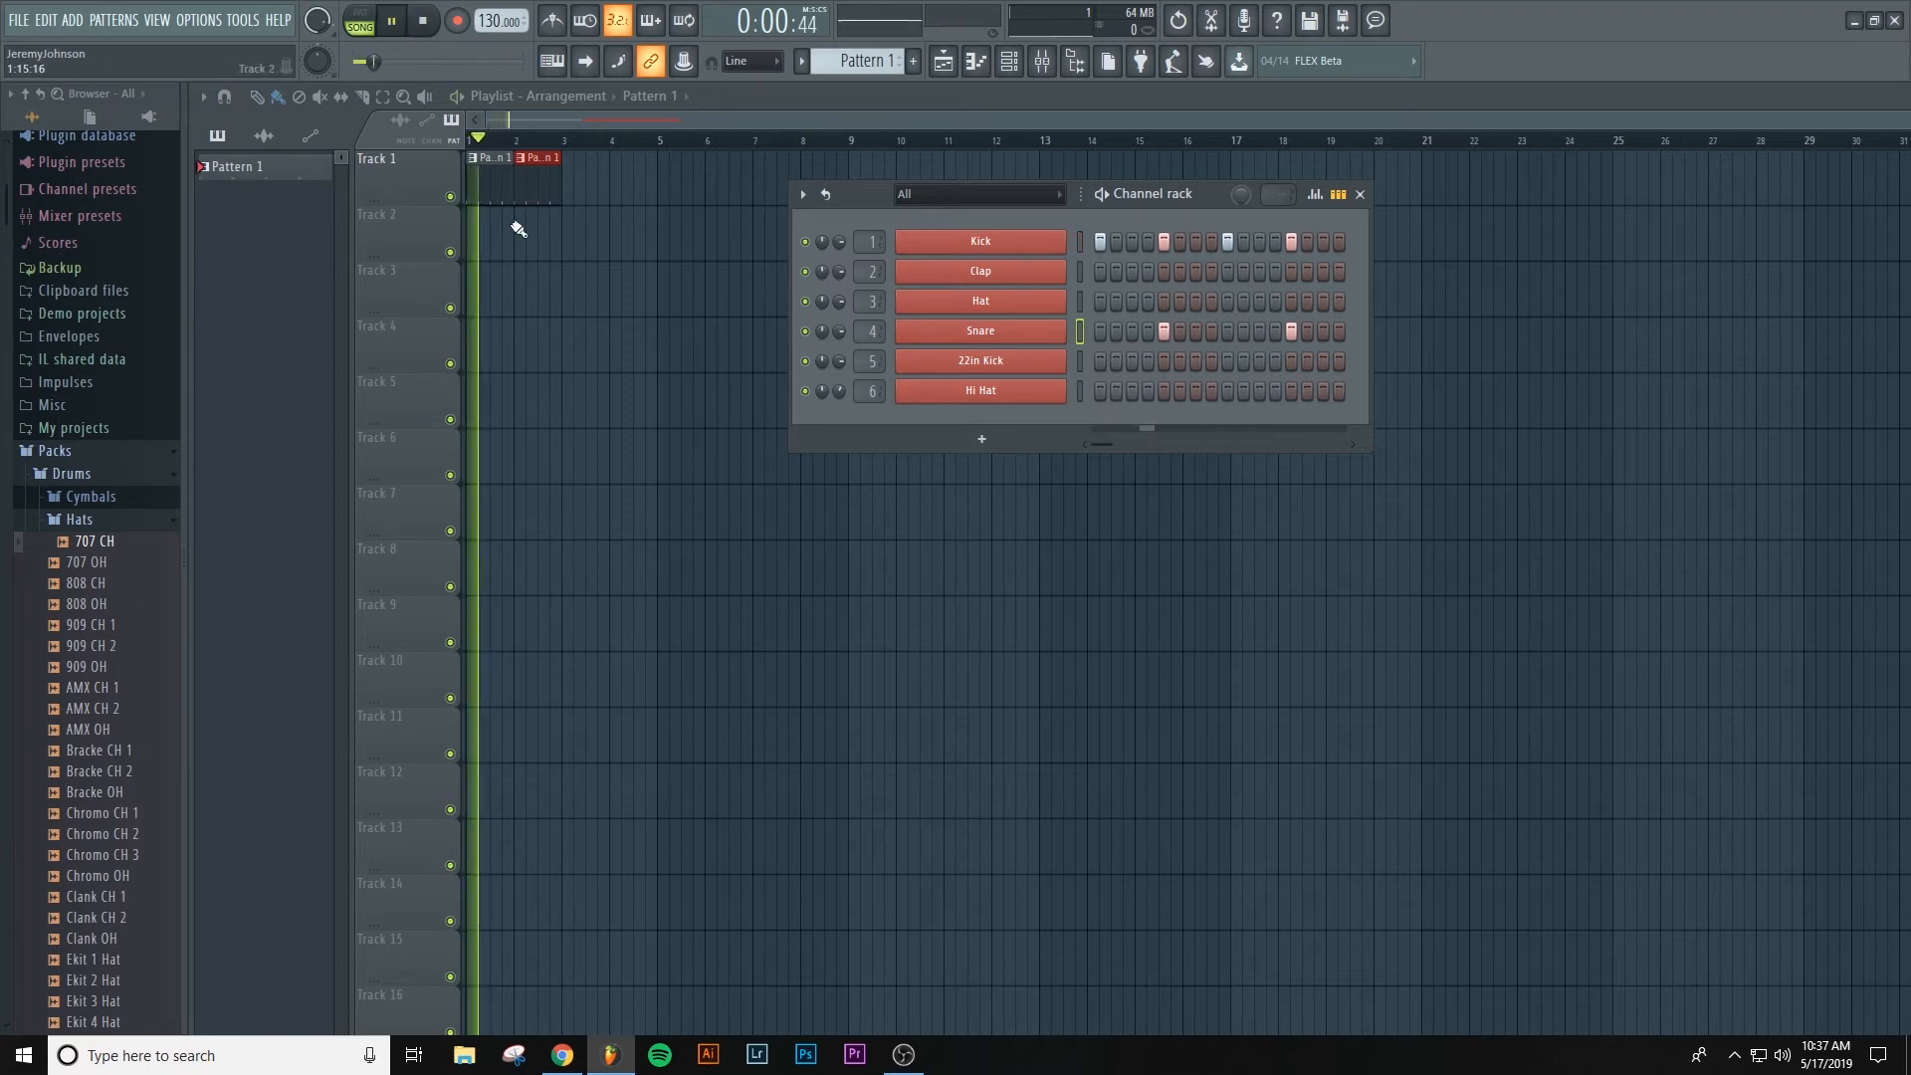
click(426, 22)
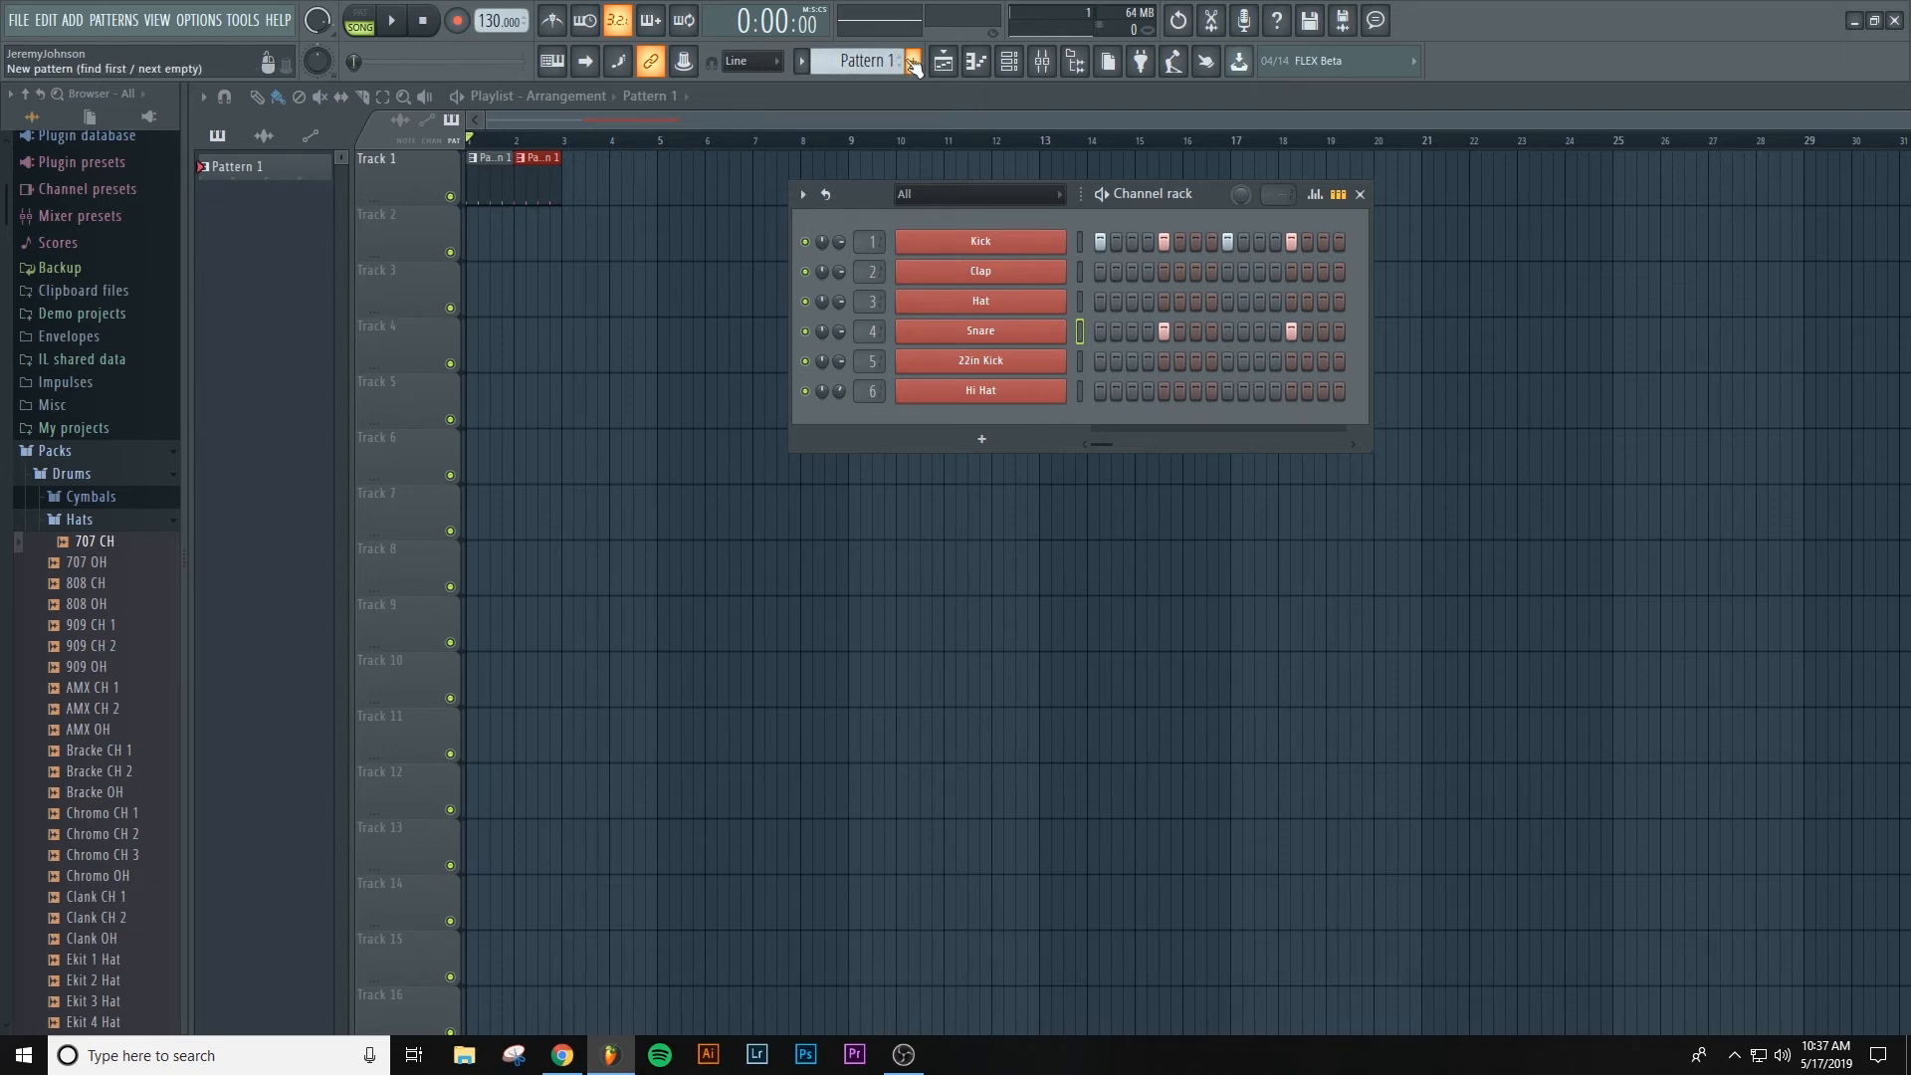
- Create a new empty pattern named "Drum 2" and give it the same red color as the drum channels
click(803, 60)
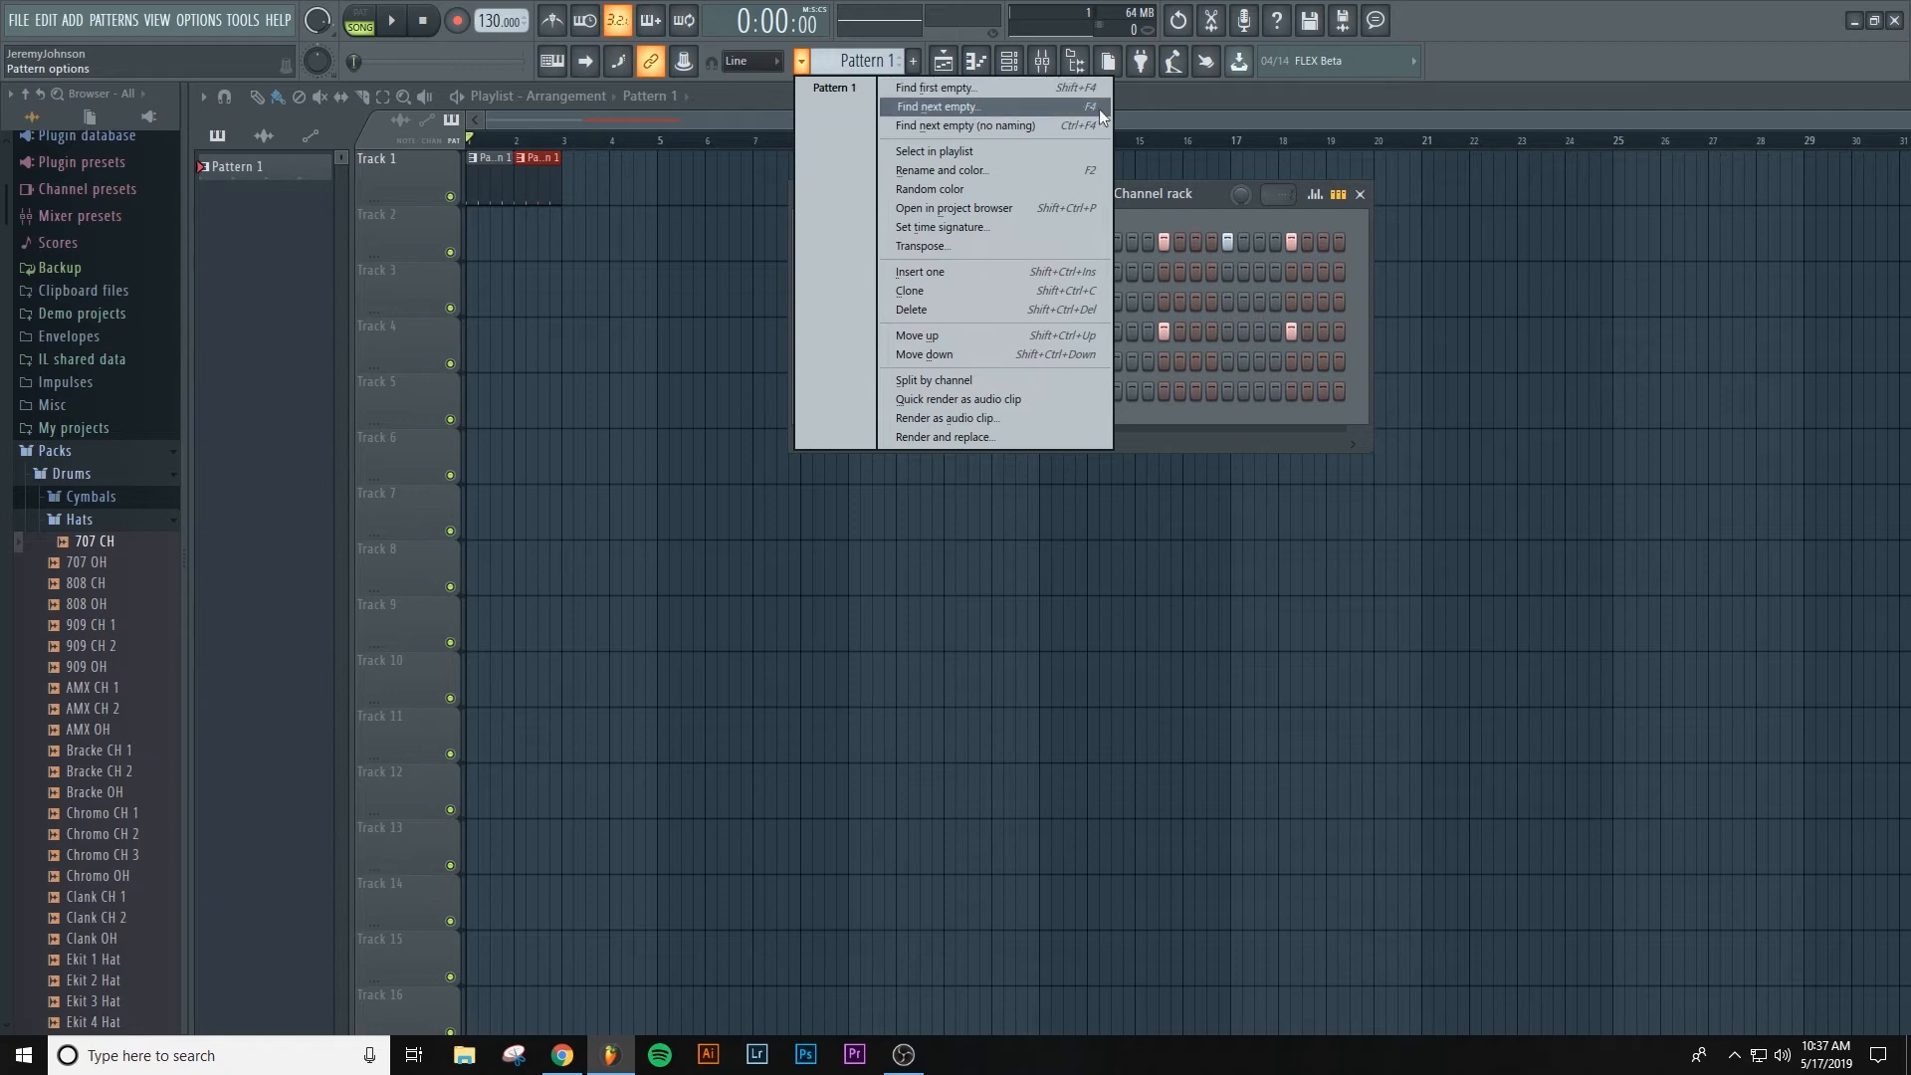
click(803, 62)
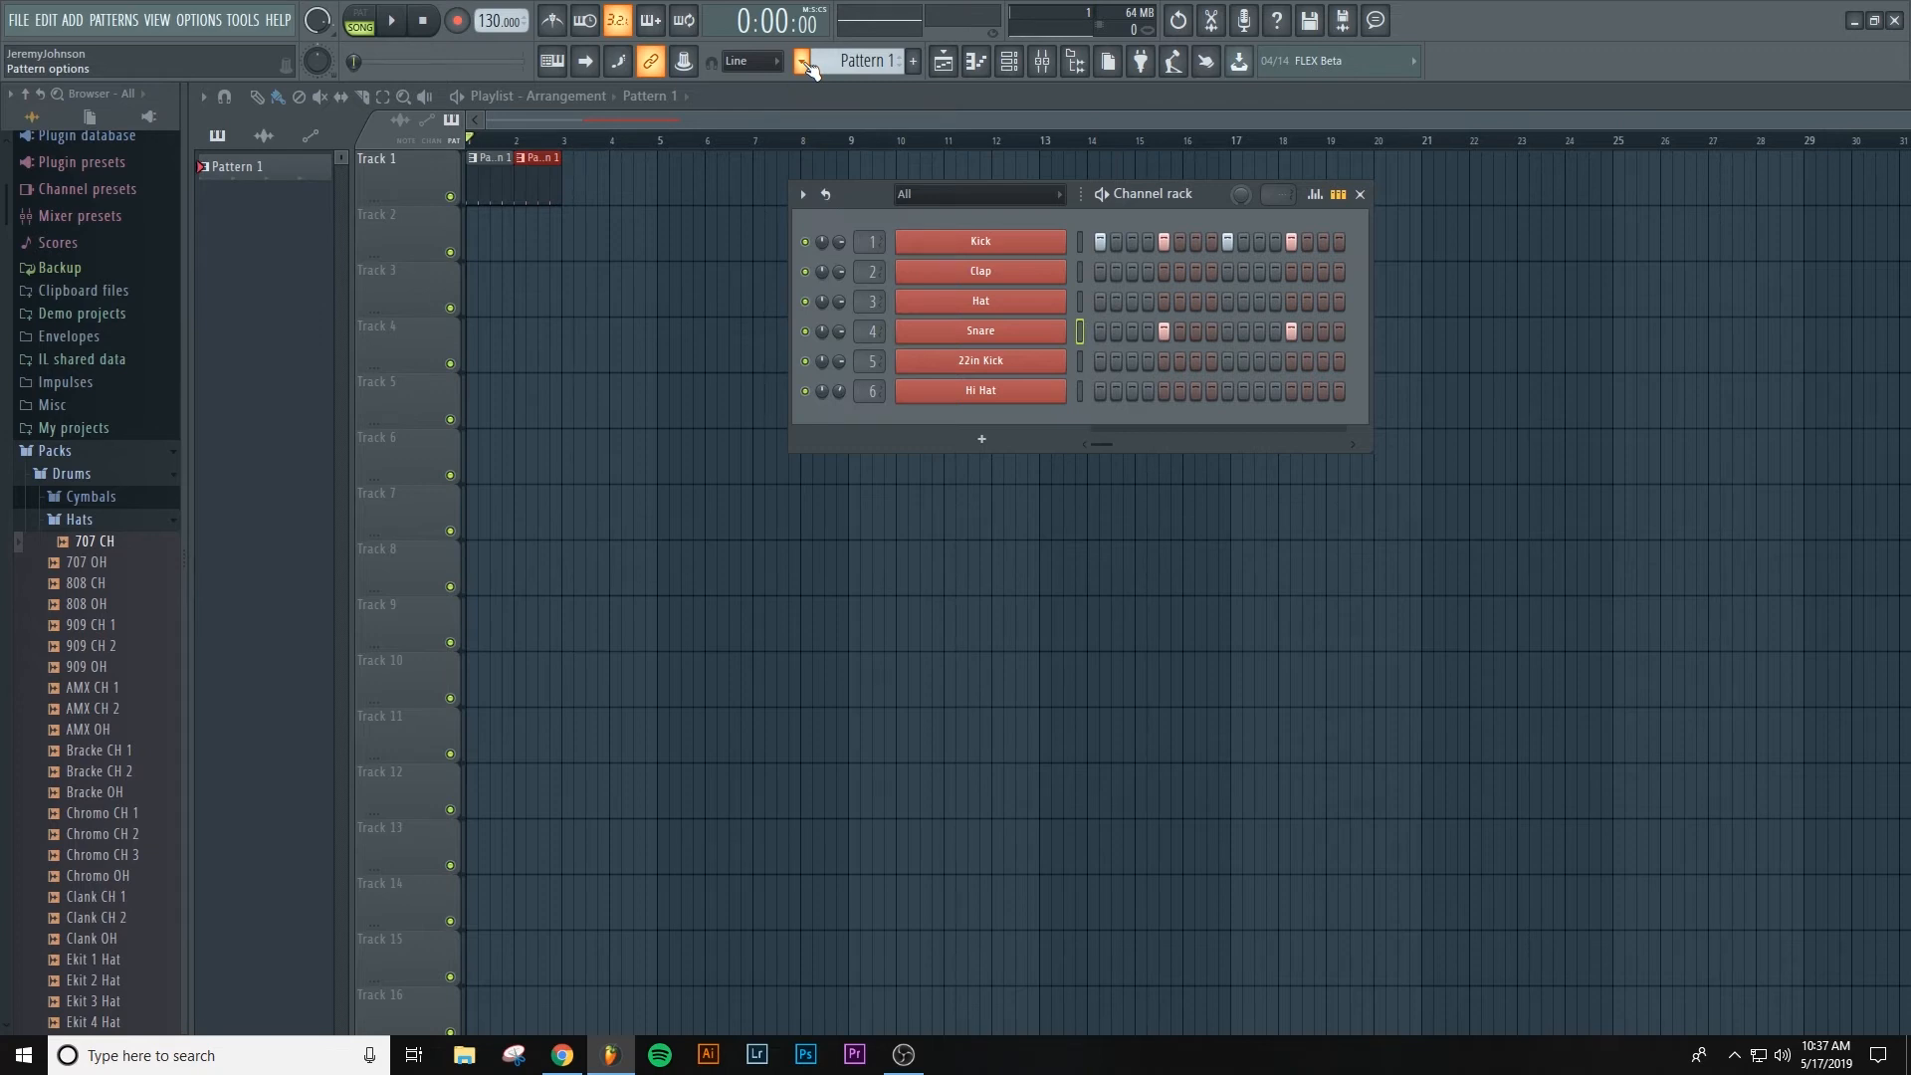
key(F4)
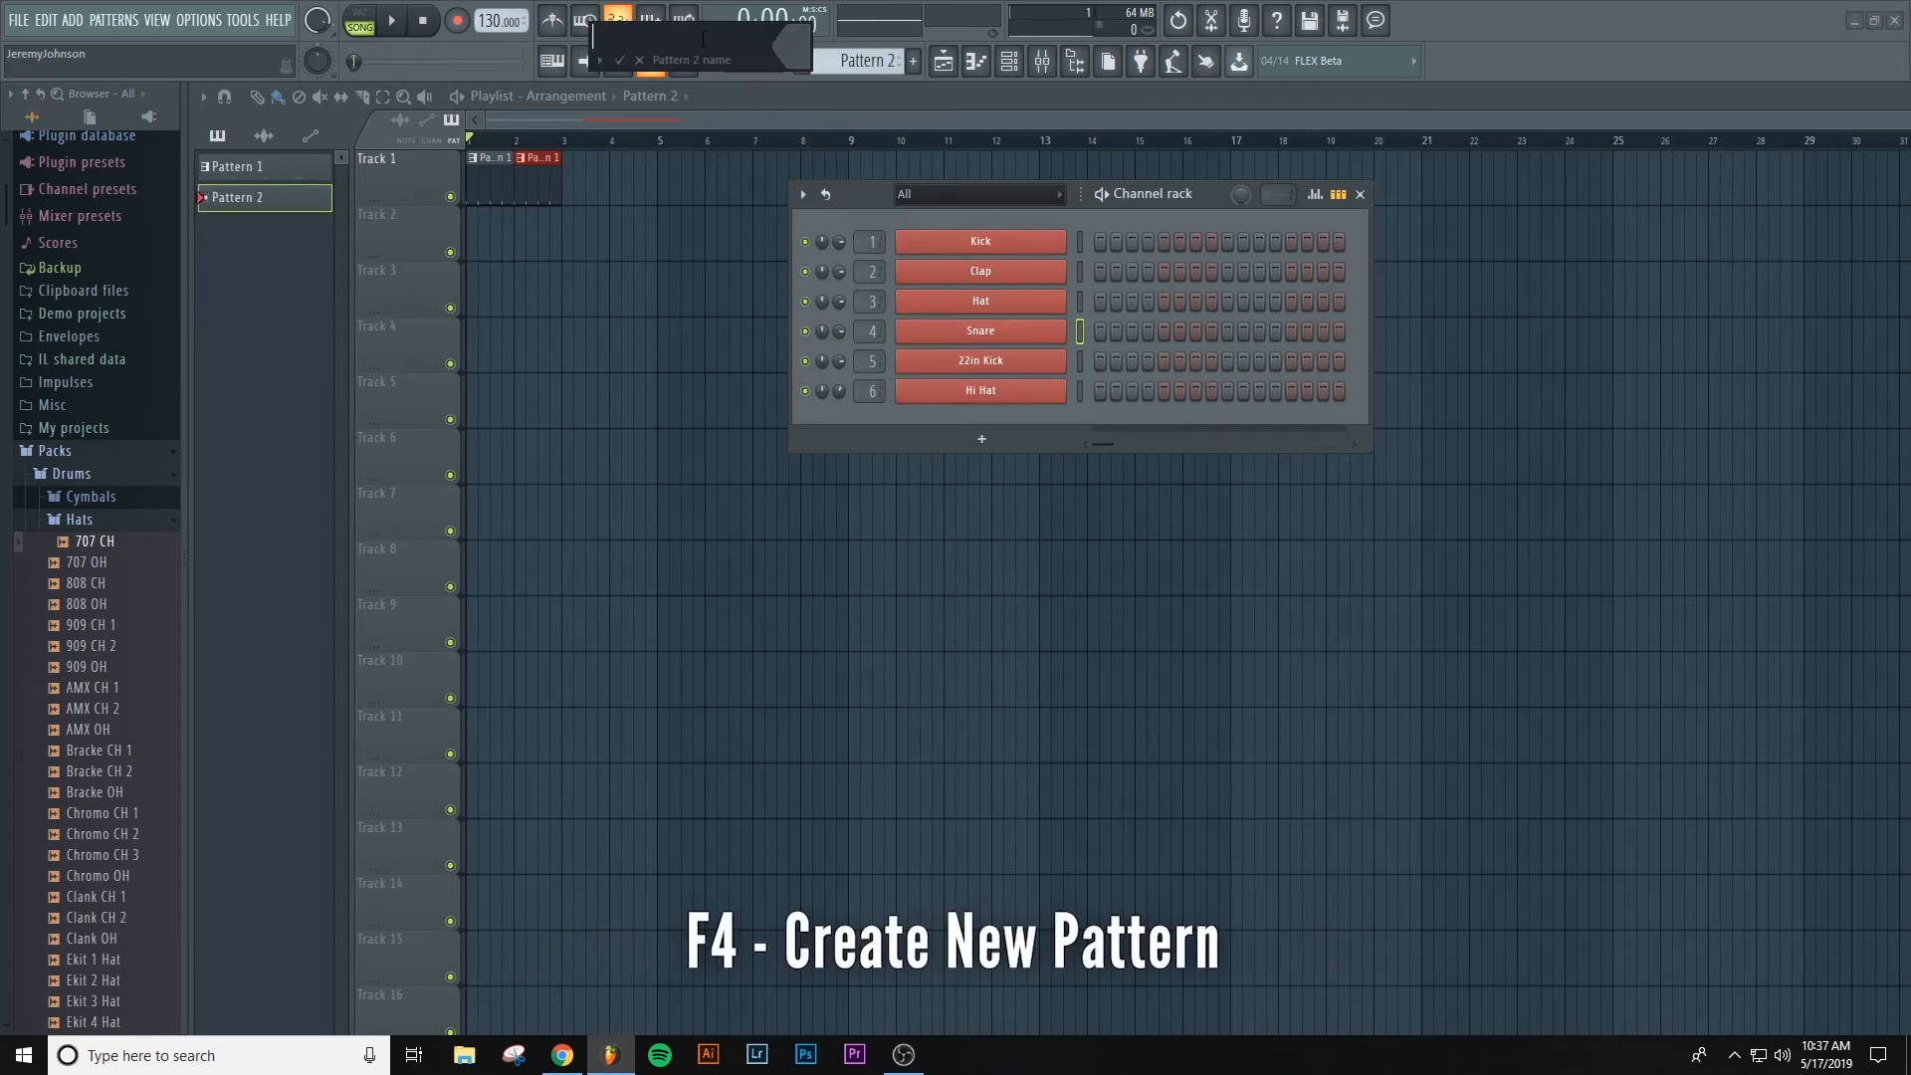
text(Drum)
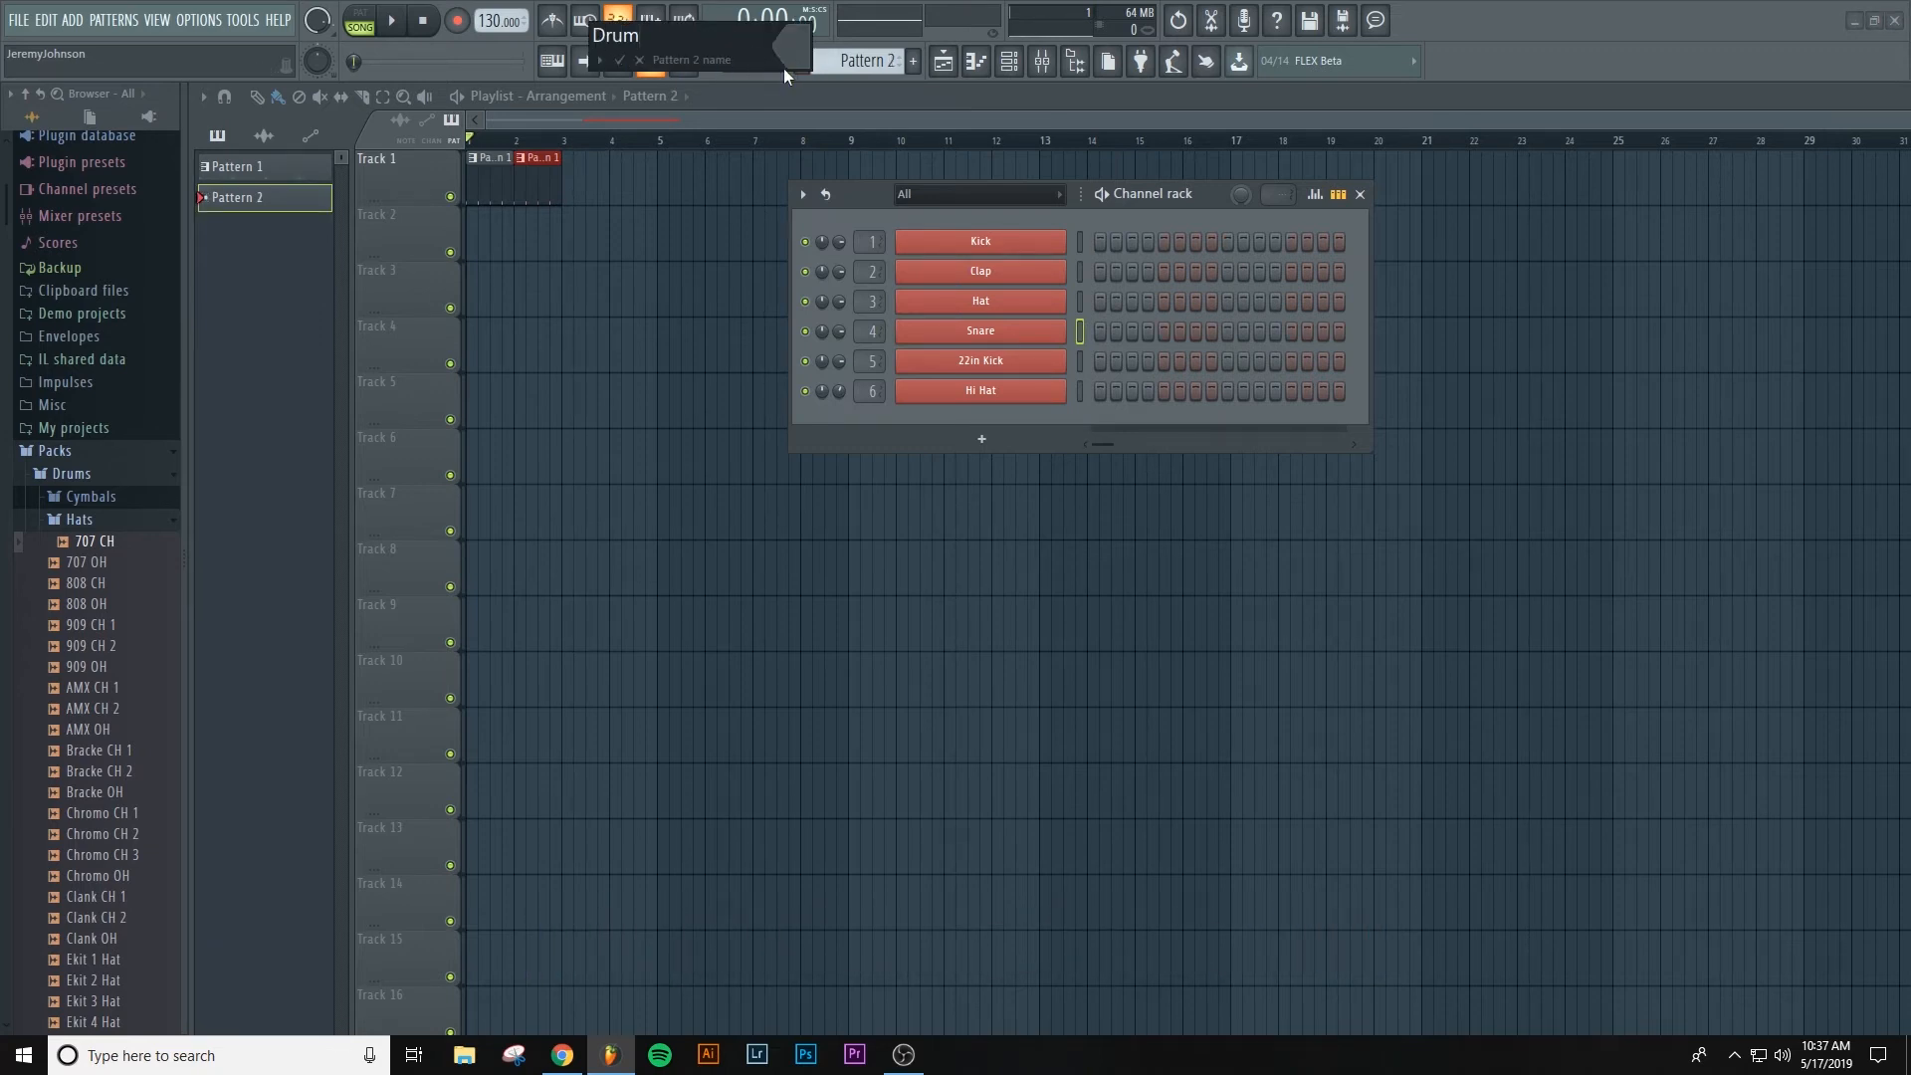
text(2)
key(BackSpace)
text(2)
click(798, 49)
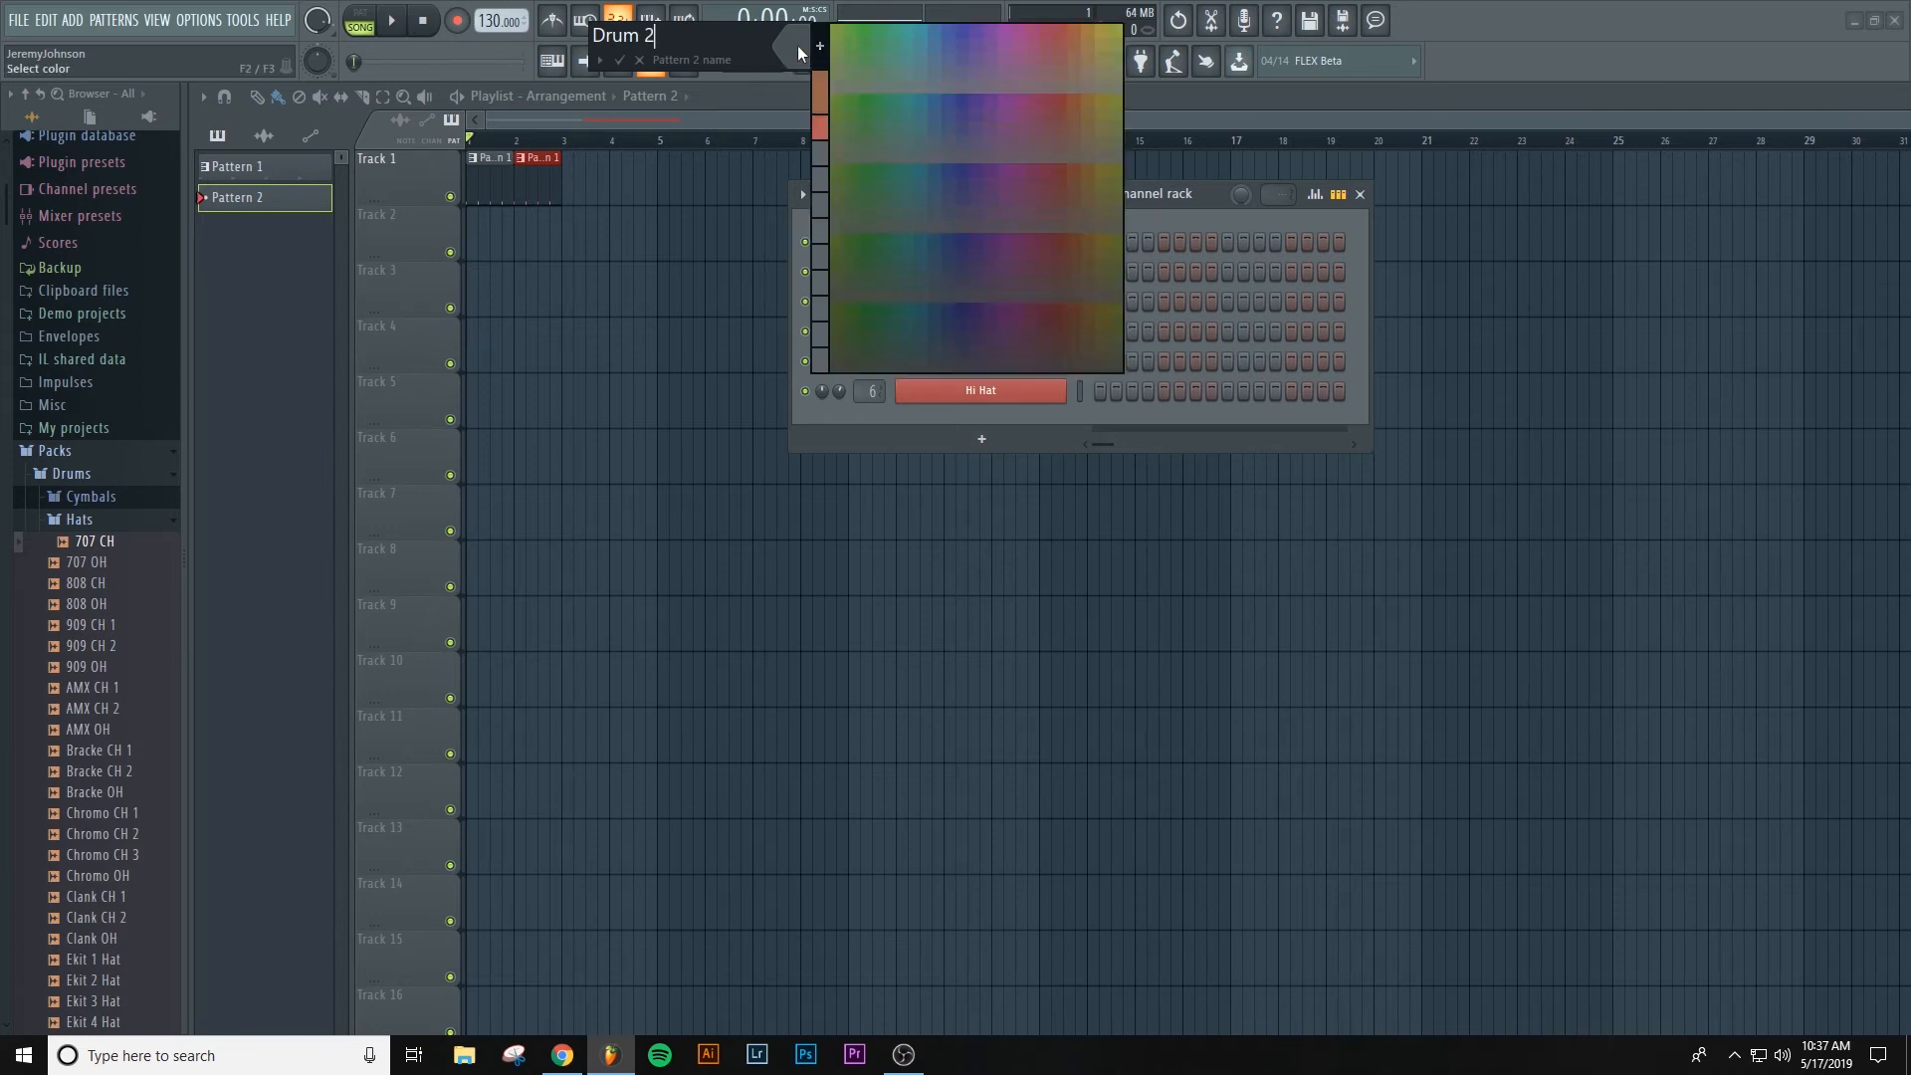
click(822, 124)
key(Return)
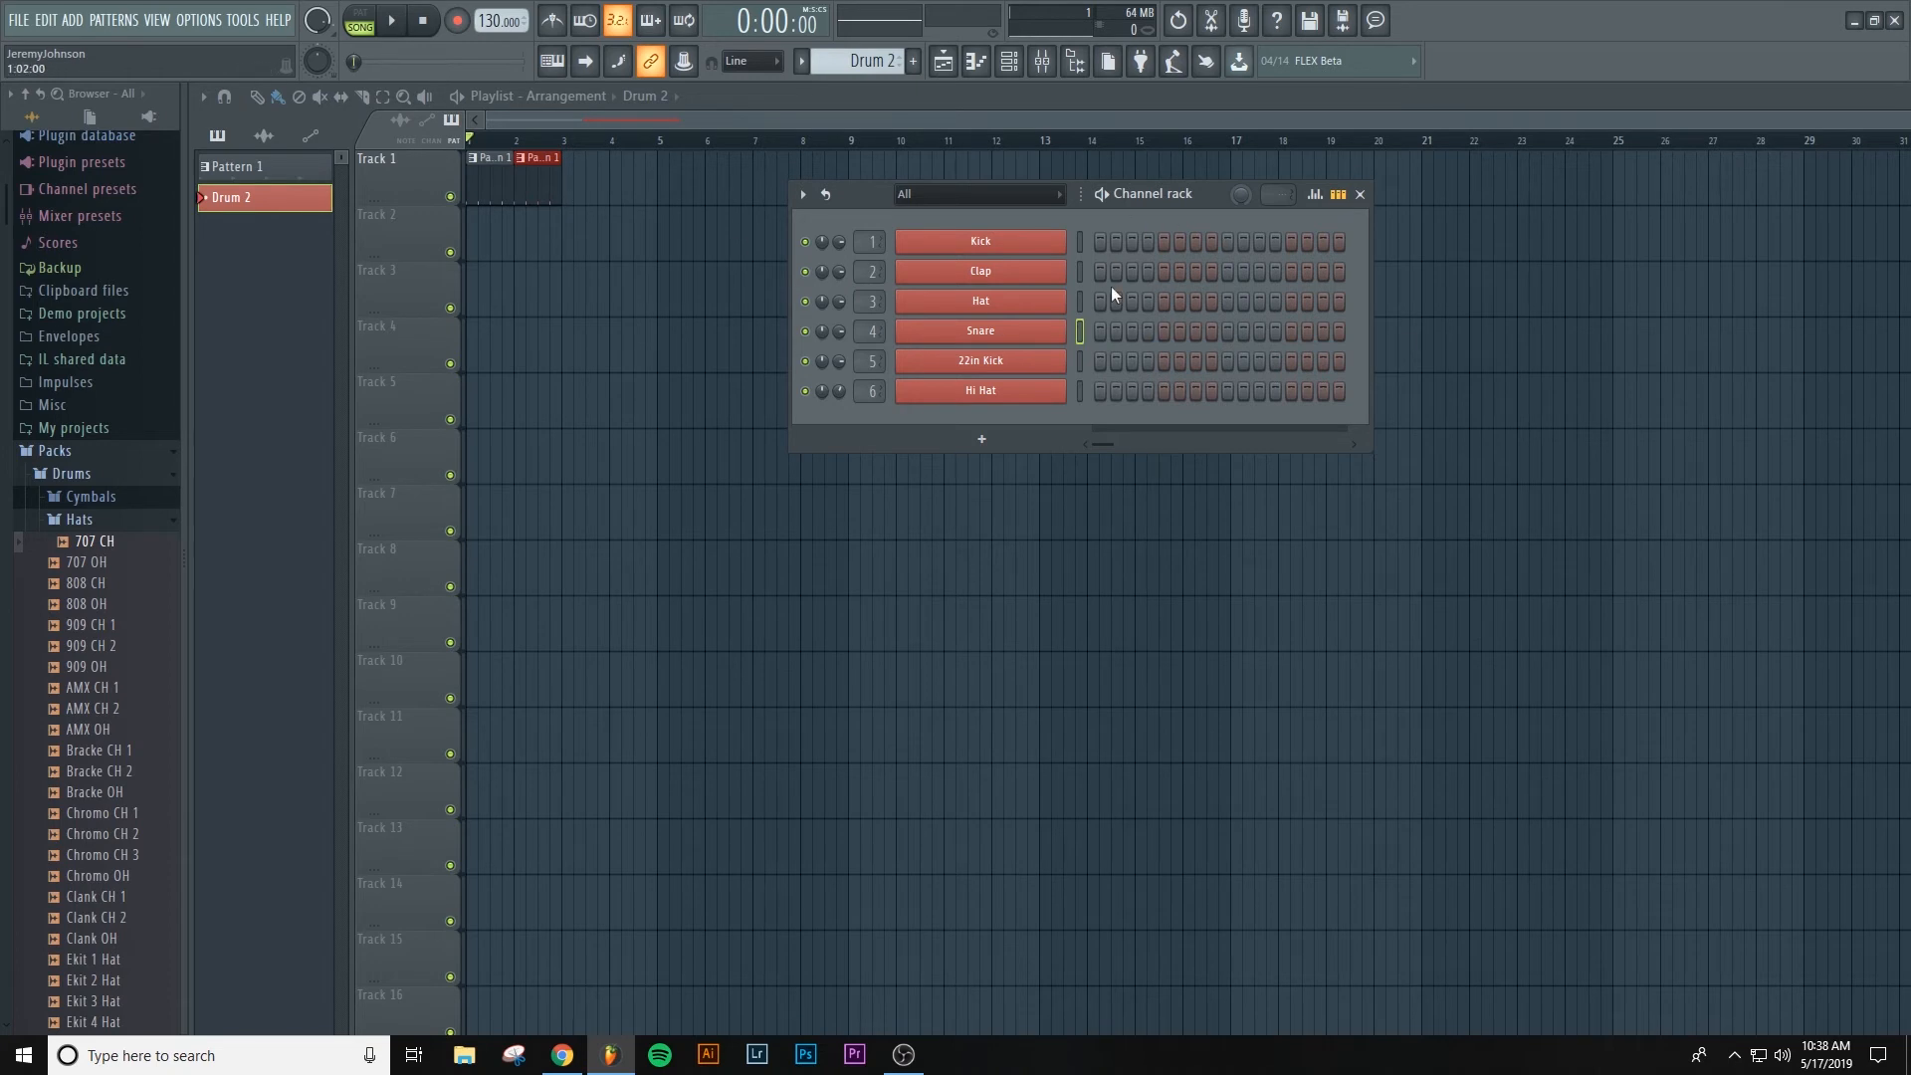
- Place Kick hits on steps 1, 5, 10 and 13 and Snare hits on steps 5, 13 and 15 of Drum 2, and play it in pattern mode
click(1098, 242)
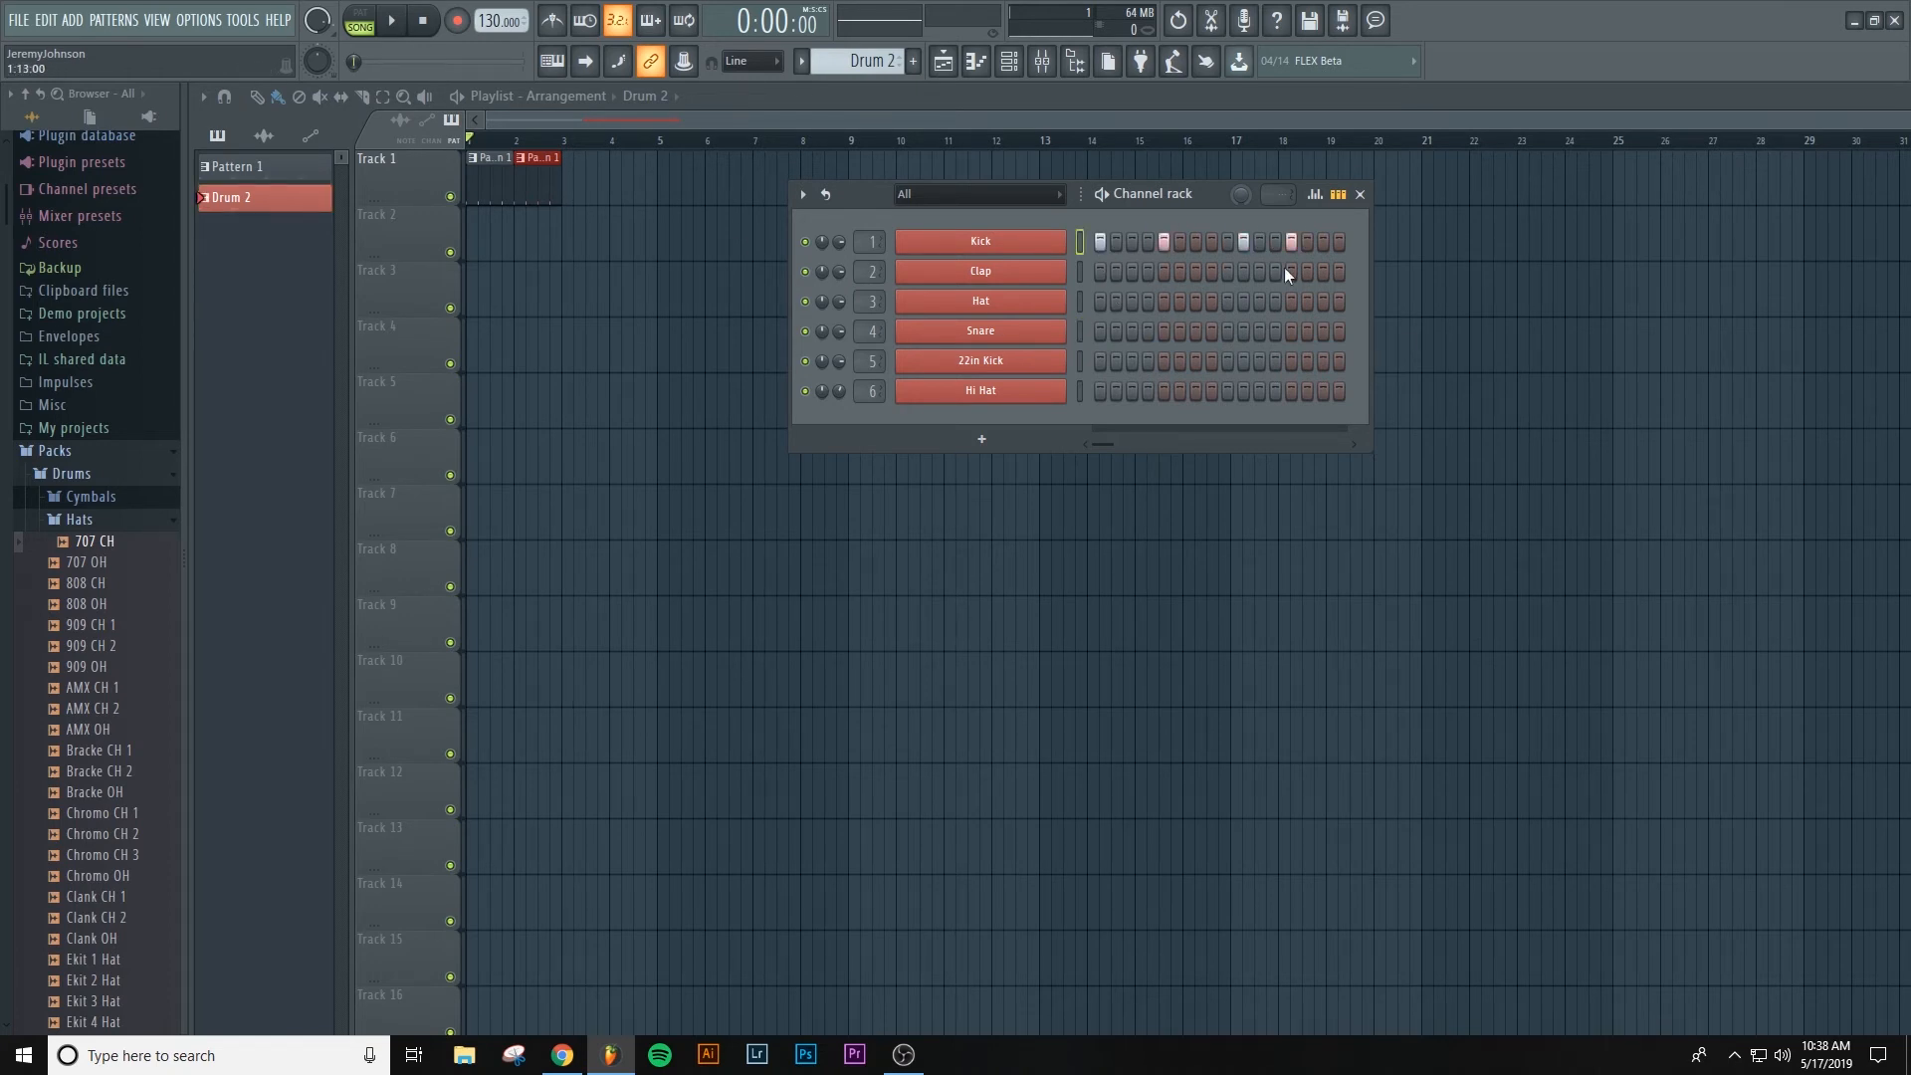
click(1162, 331)
click(361, 22)
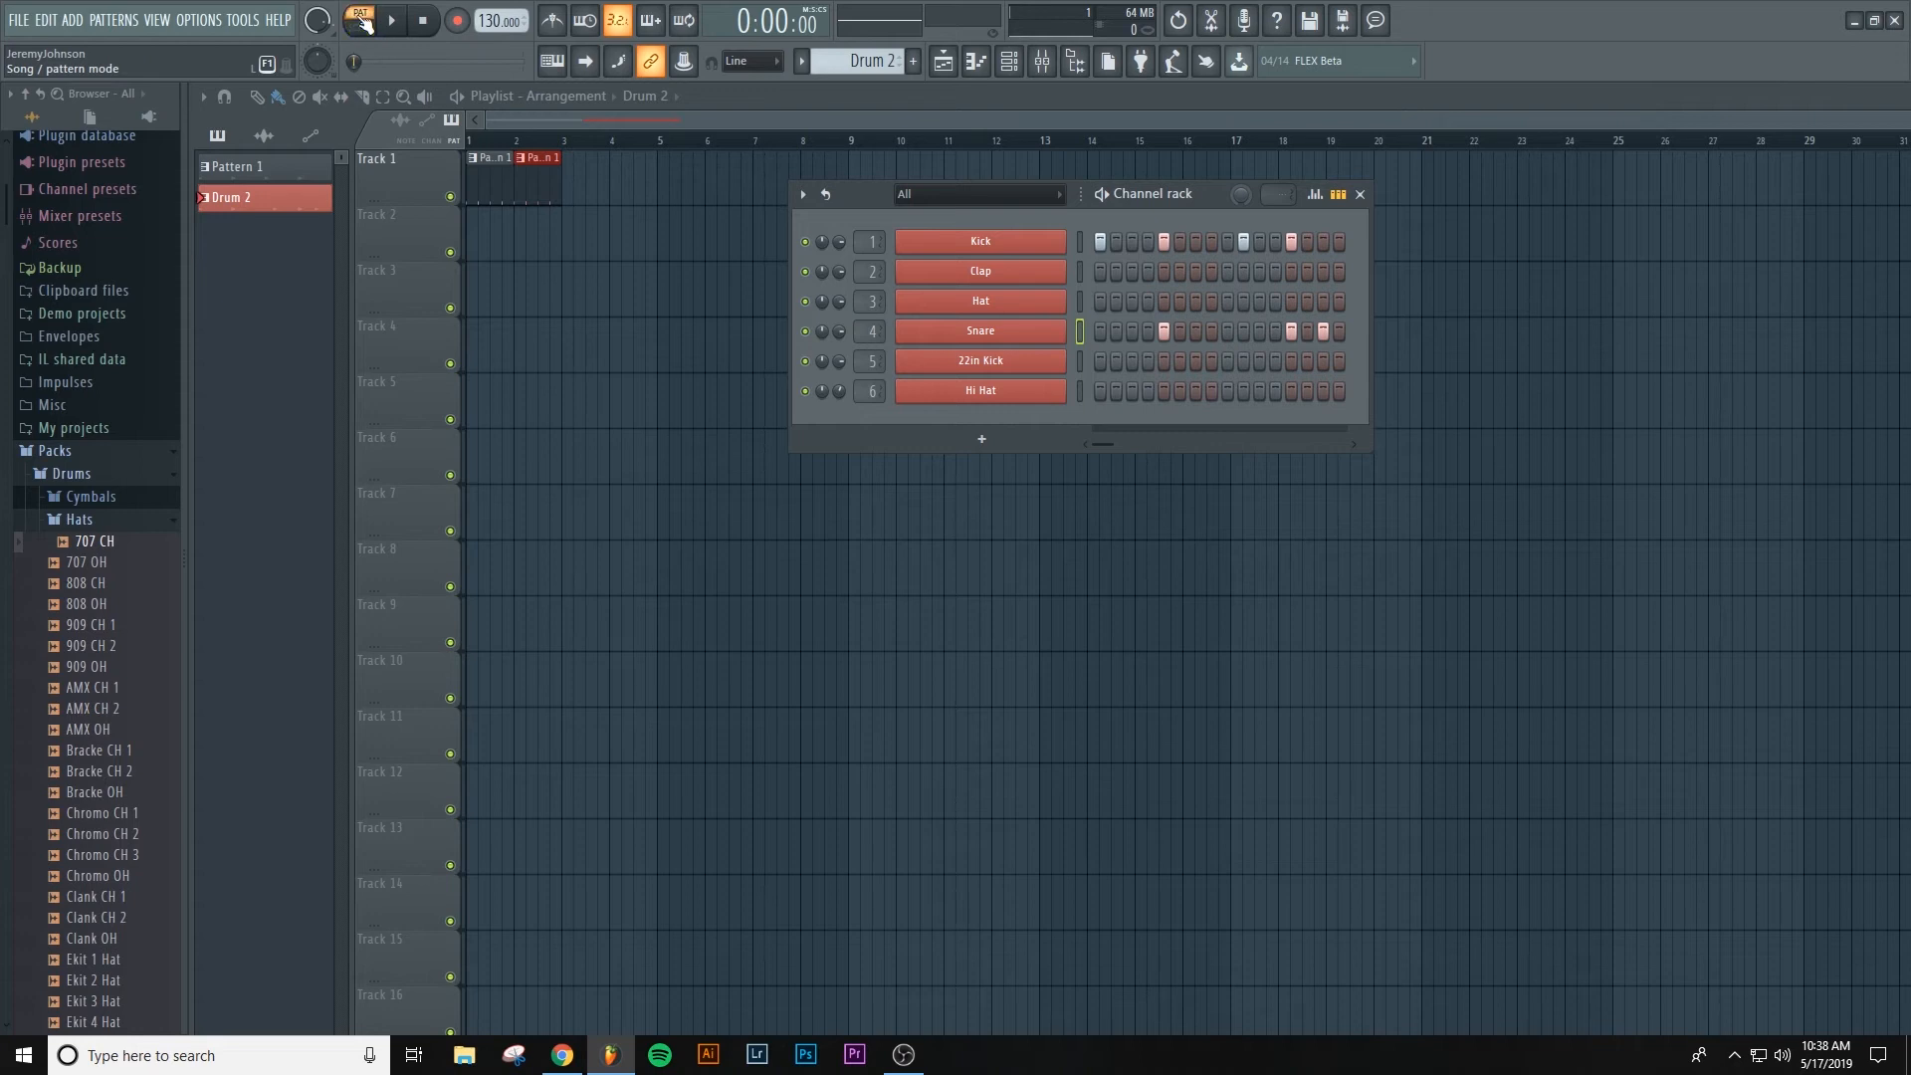
click(393, 22)
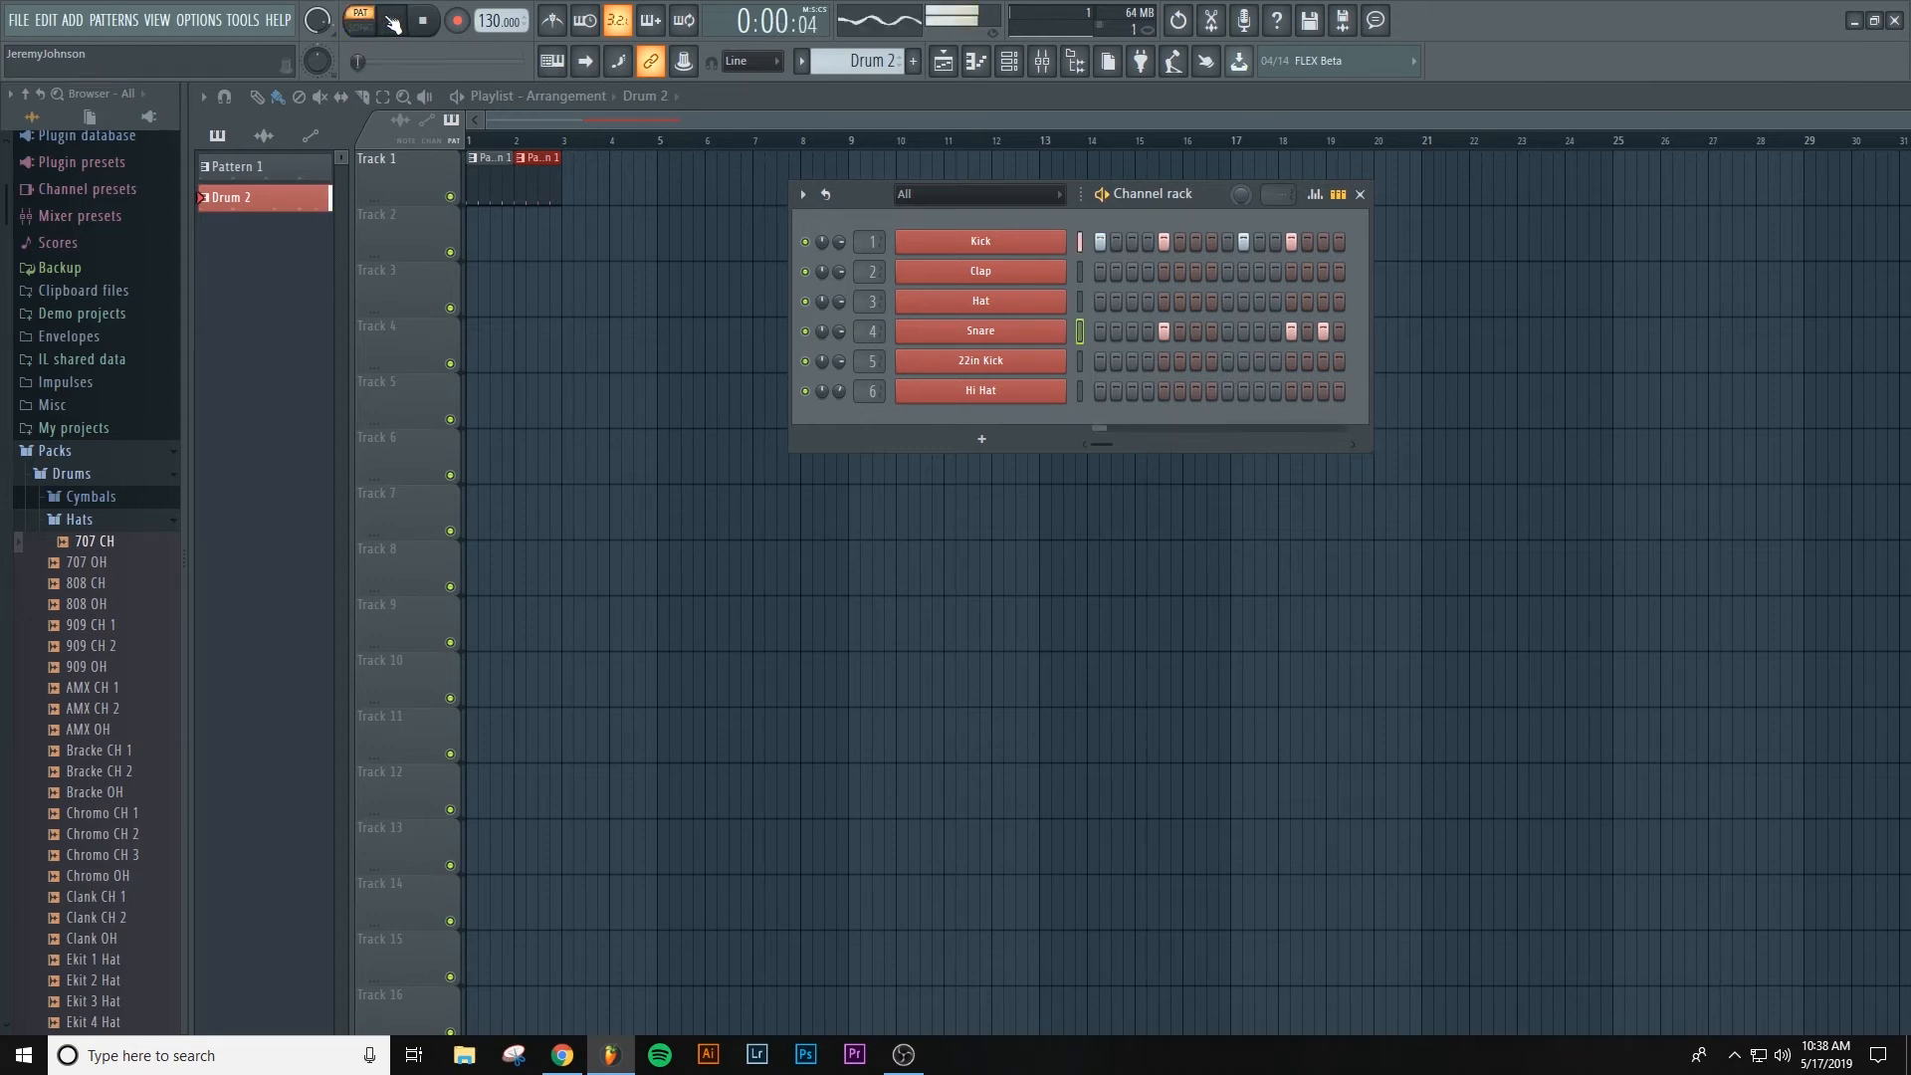
key(space)
- Move the Kick hit on step 10 of Drum 2 to step 9 and play the pattern briefly
click(1244, 241)
click(1225, 241)
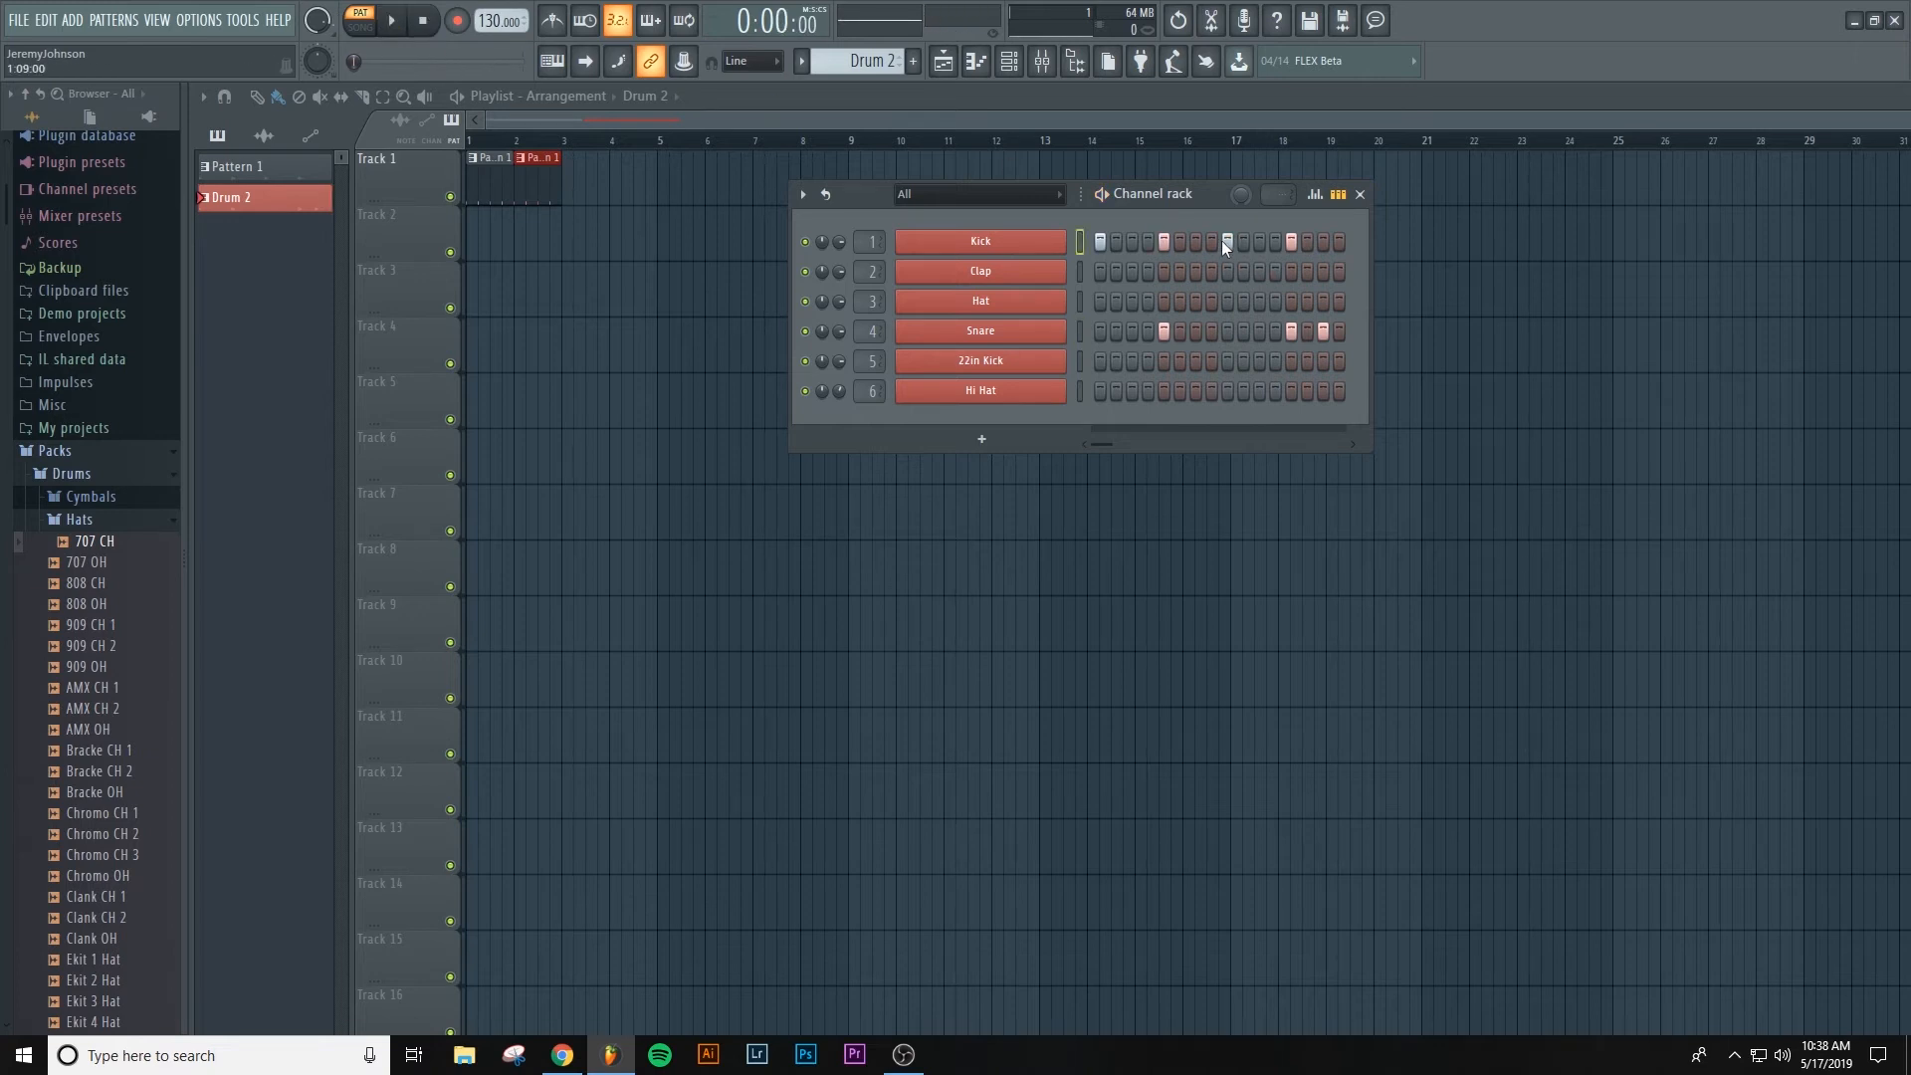
click(388, 24)
click(424, 22)
- Move the Channel rack lower and hide it, and place a Drum 2 clip on Track 1 at bar 3
drag(1214, 194, 1135, 336)
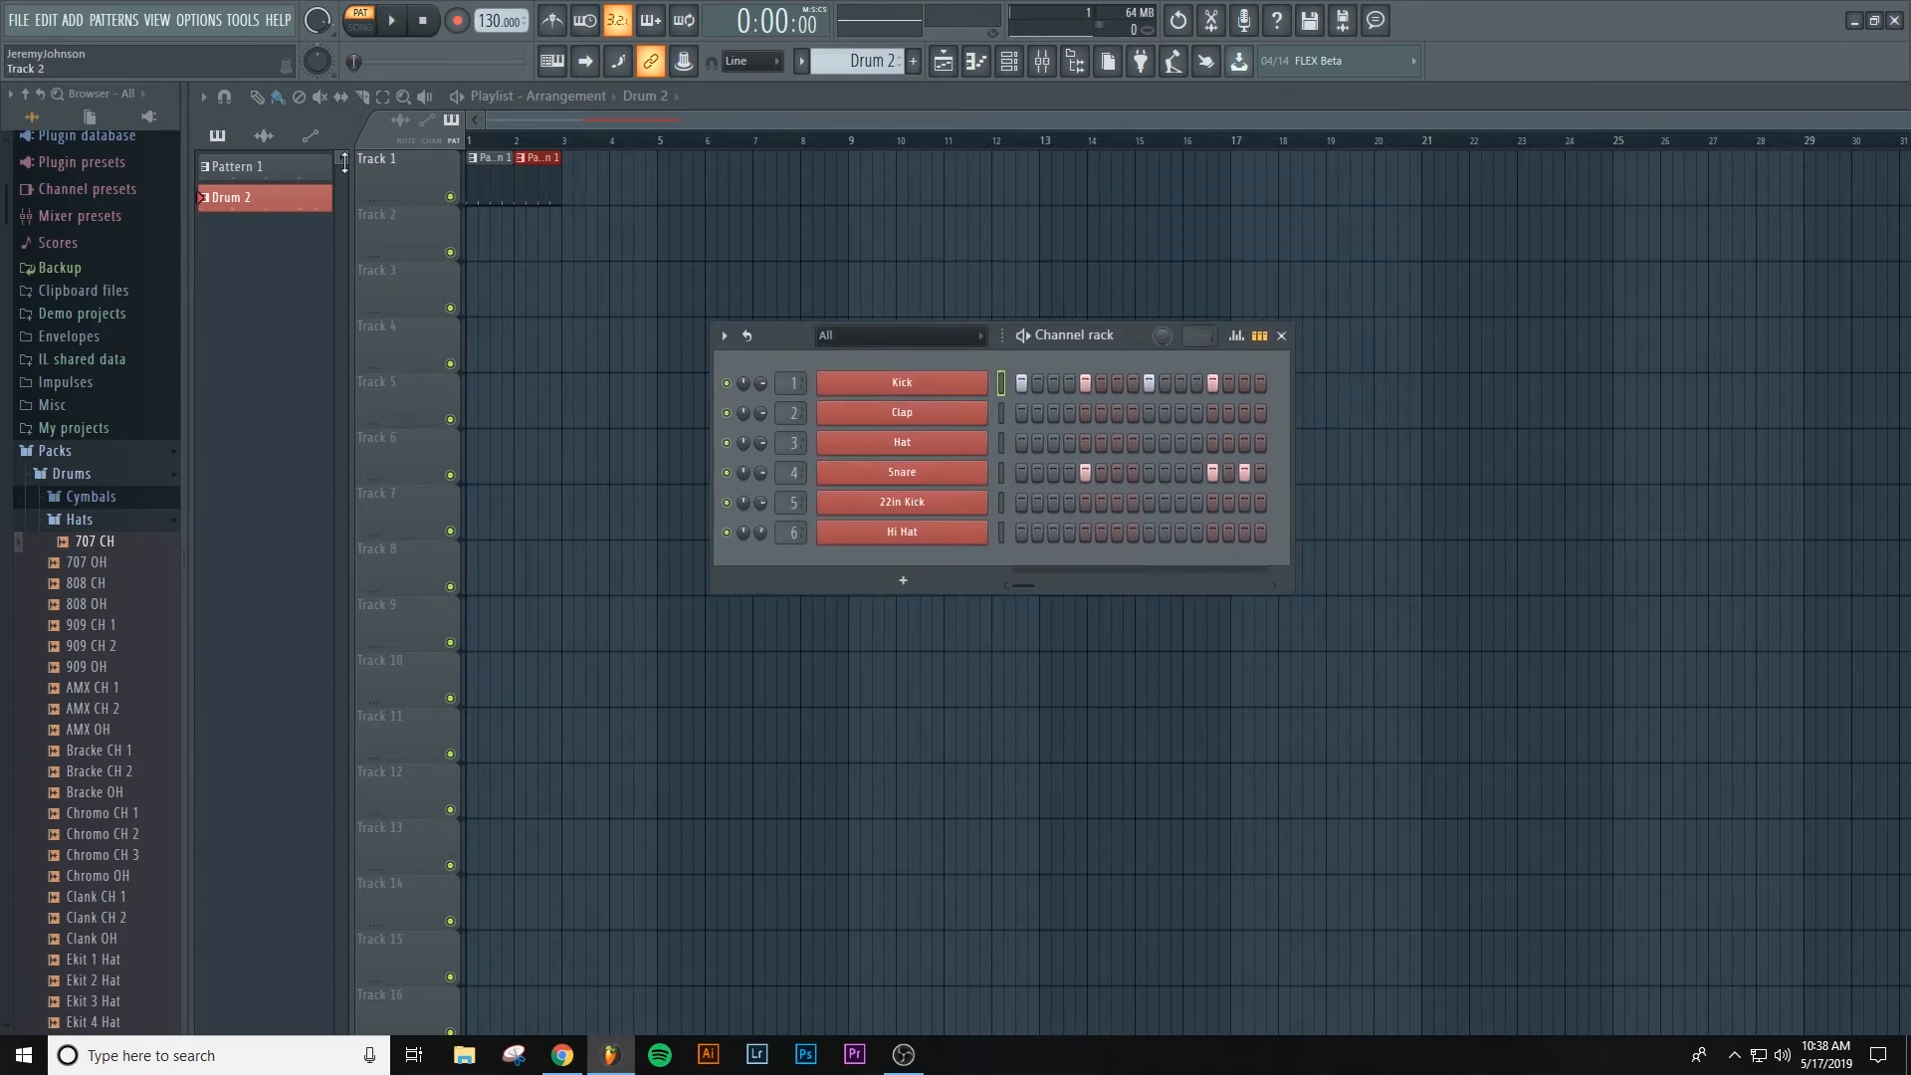
key(F6)
click(248, 206)
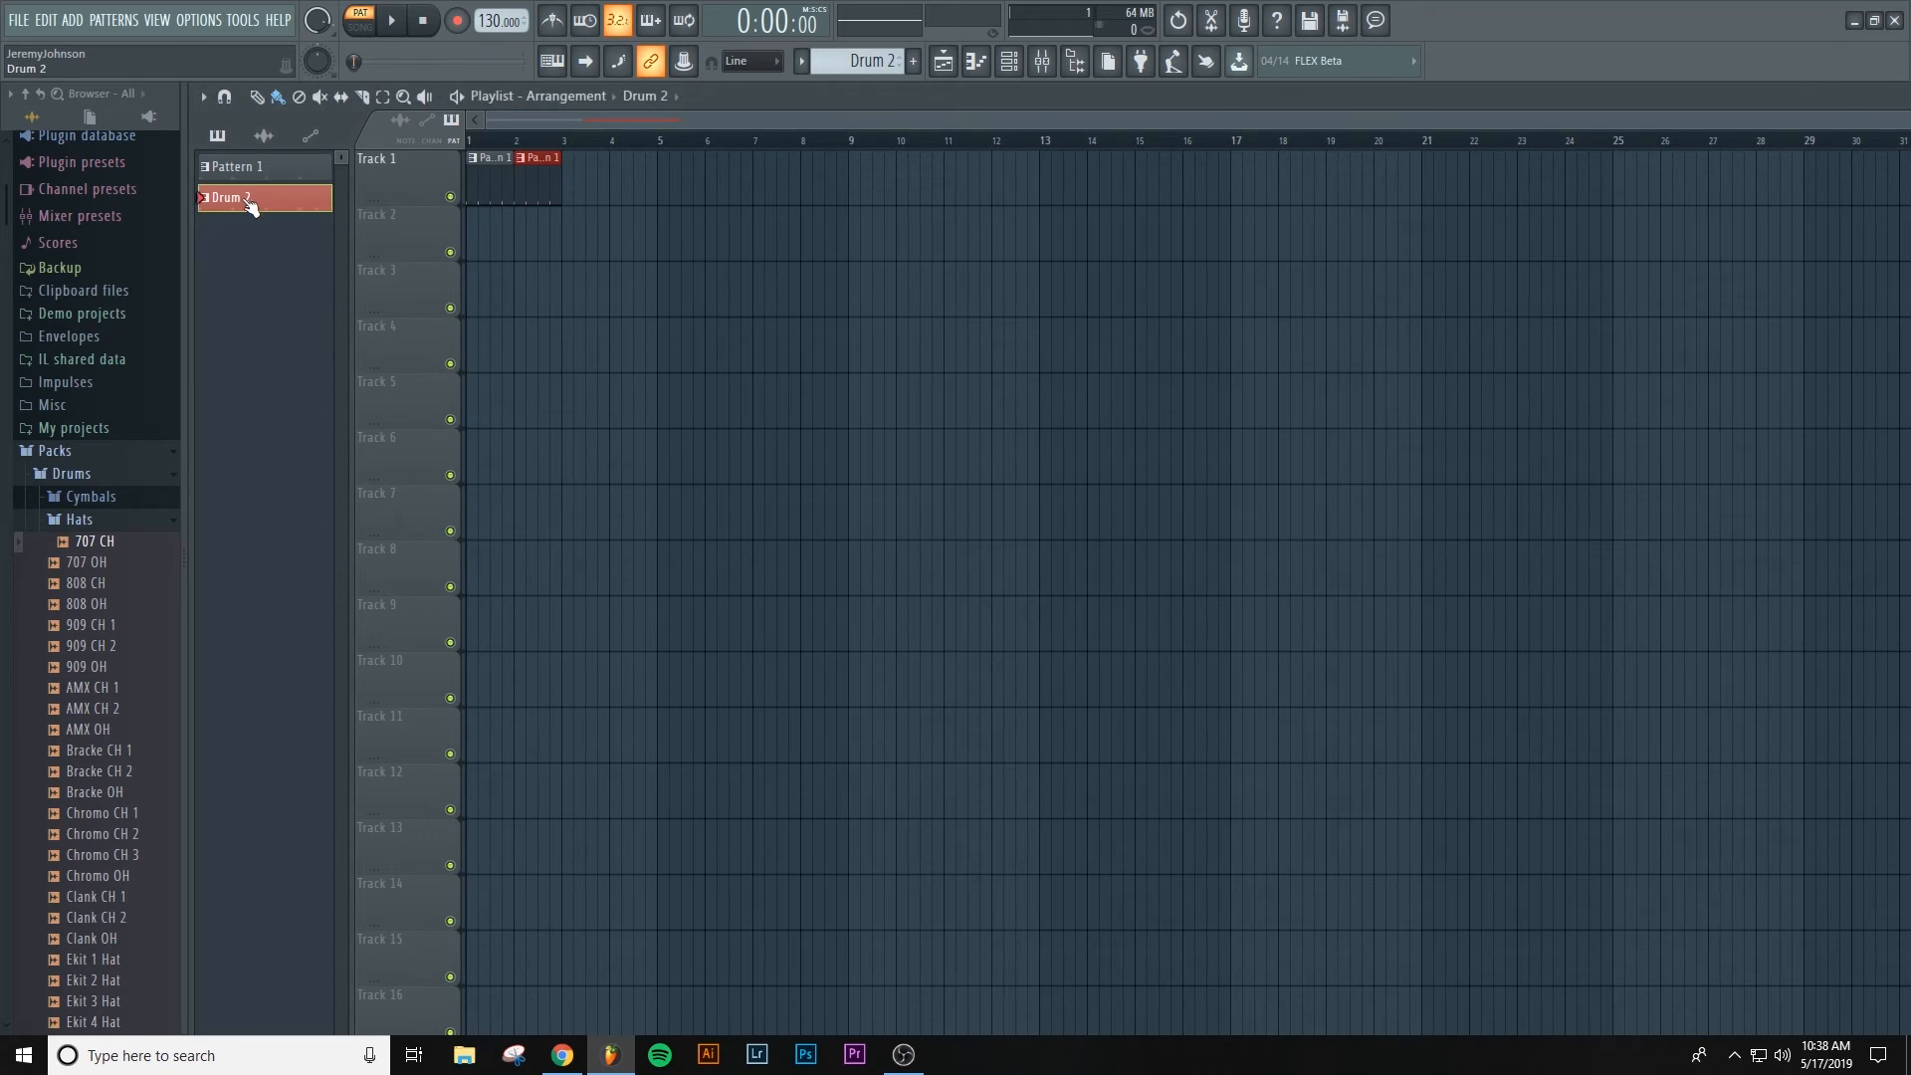
click(569, 187)
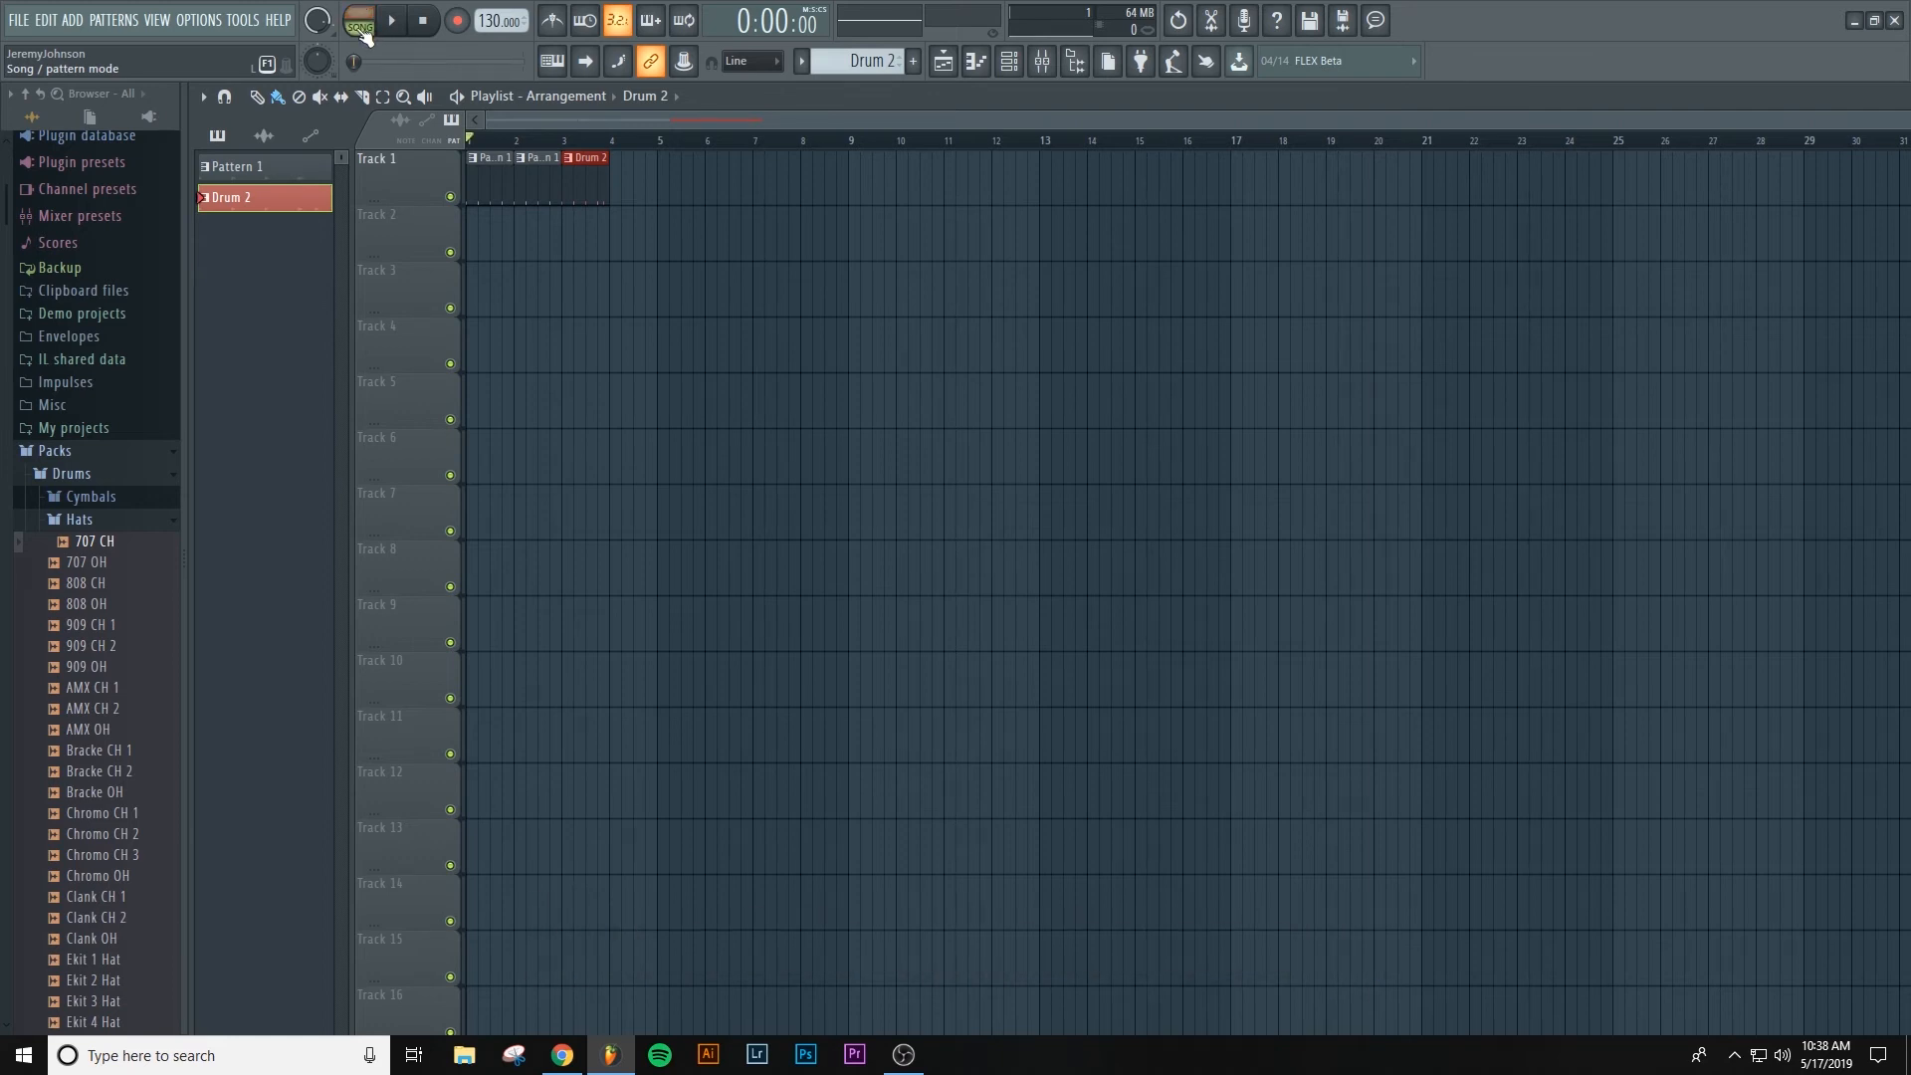
- Play the three-clip arrangement in song mode and stop it
click(367, 29)
click(400, 20)
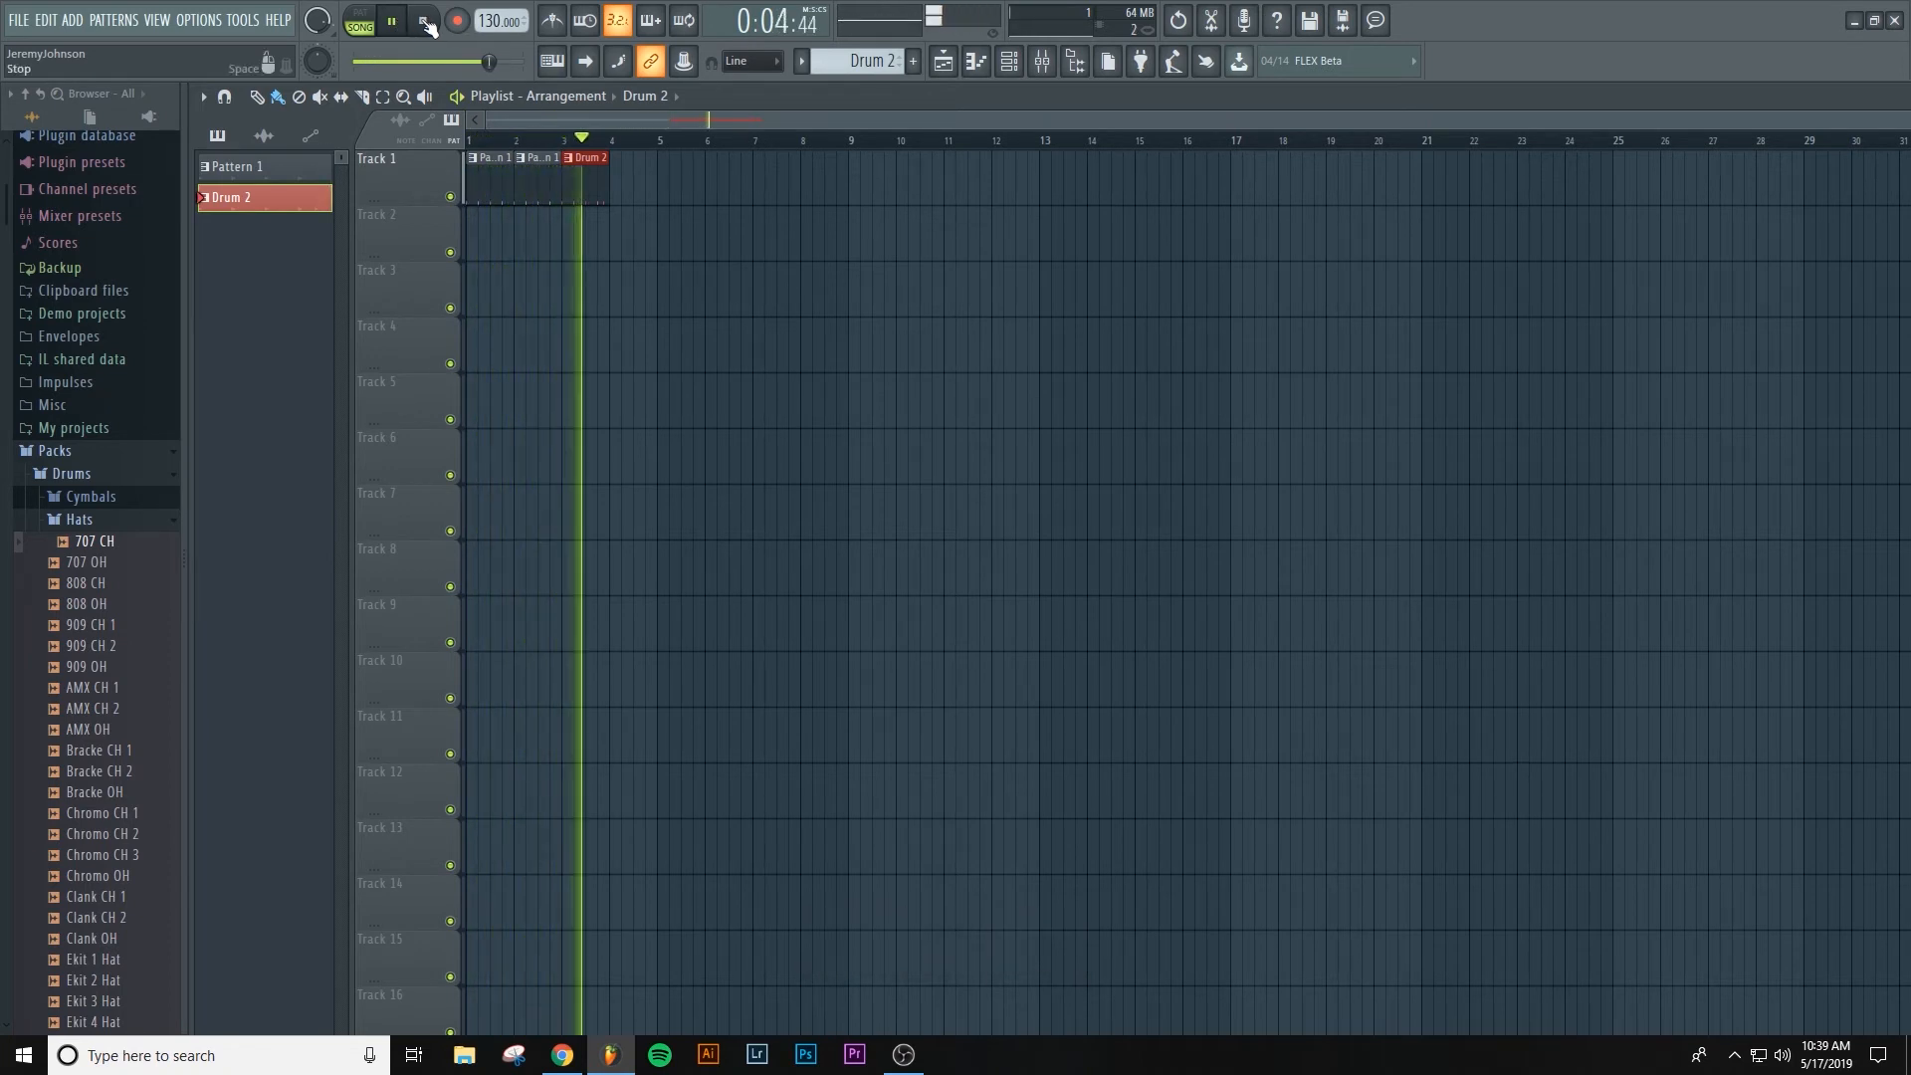
click(426, 21)
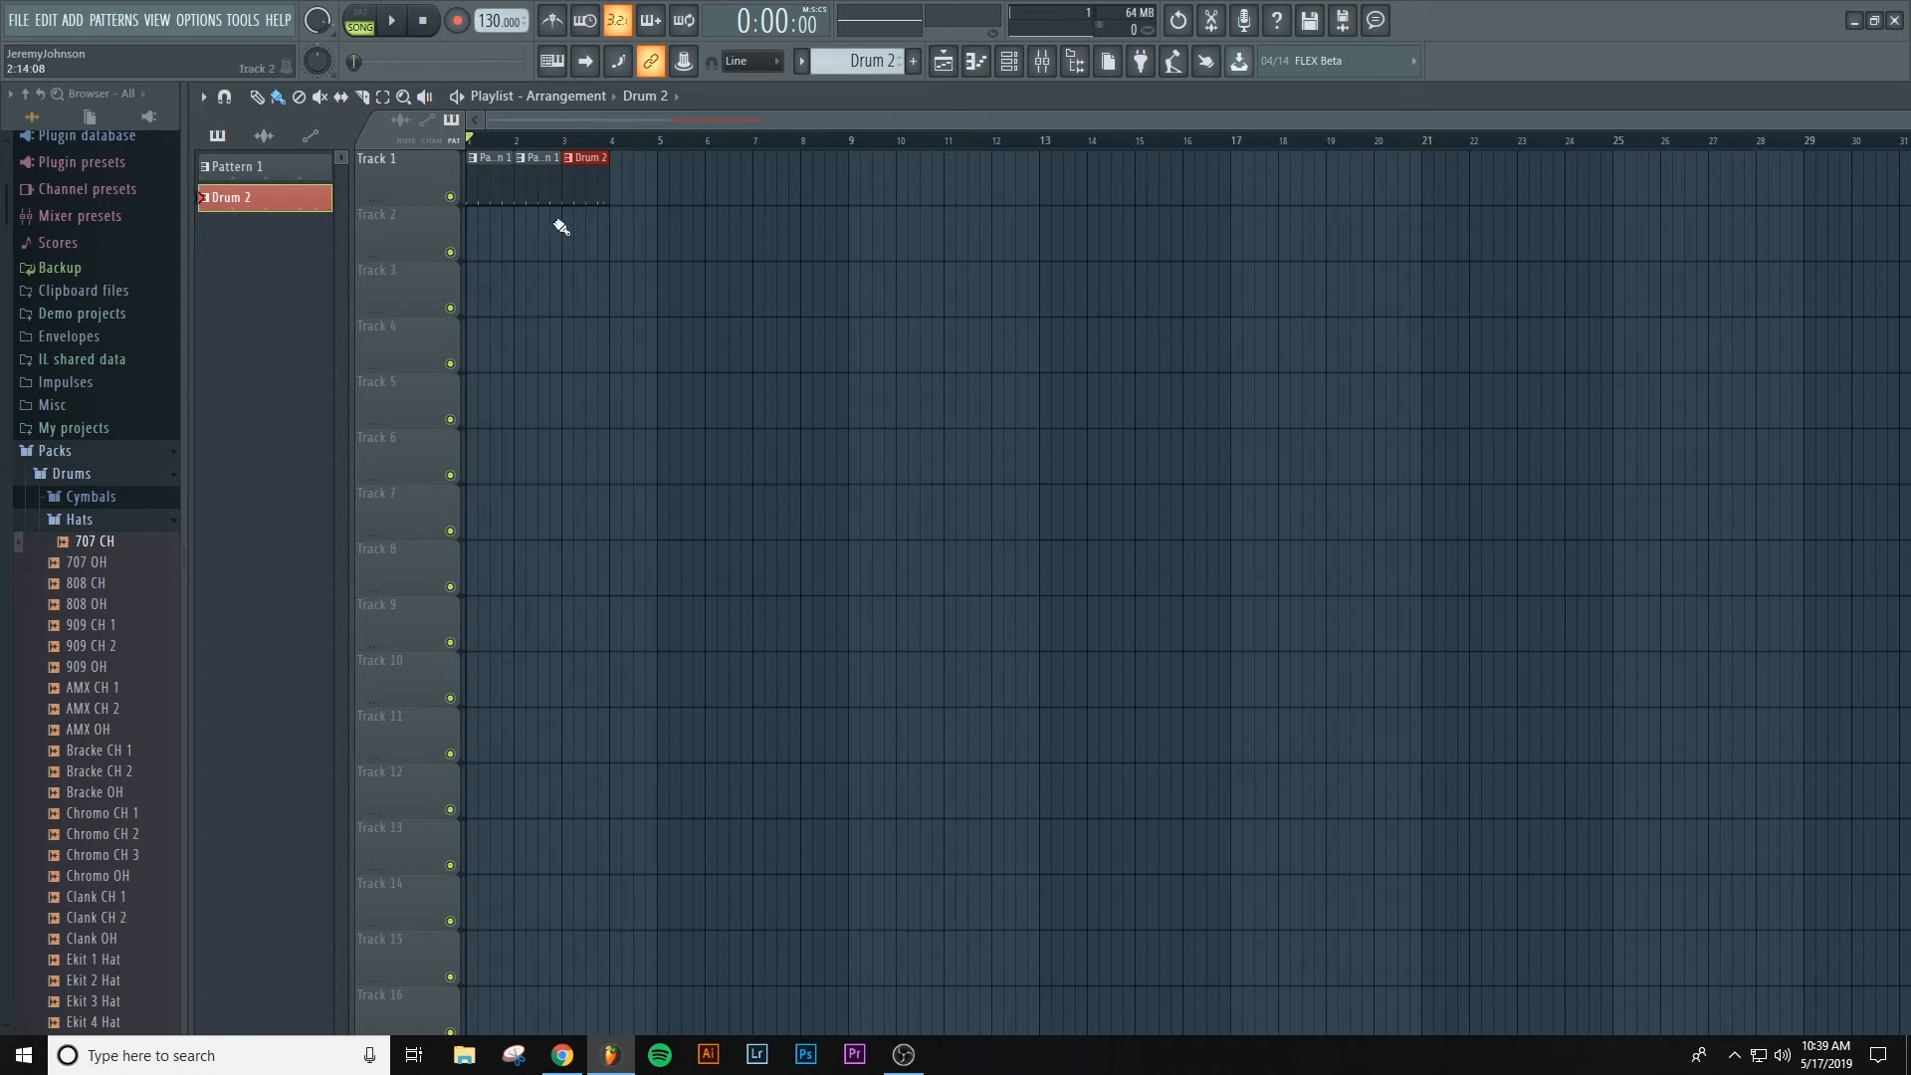
- Show the Channel rack, move it up near the first Playlist tracks, and toggle its visibility a few times, leaving it shown
key(F6)
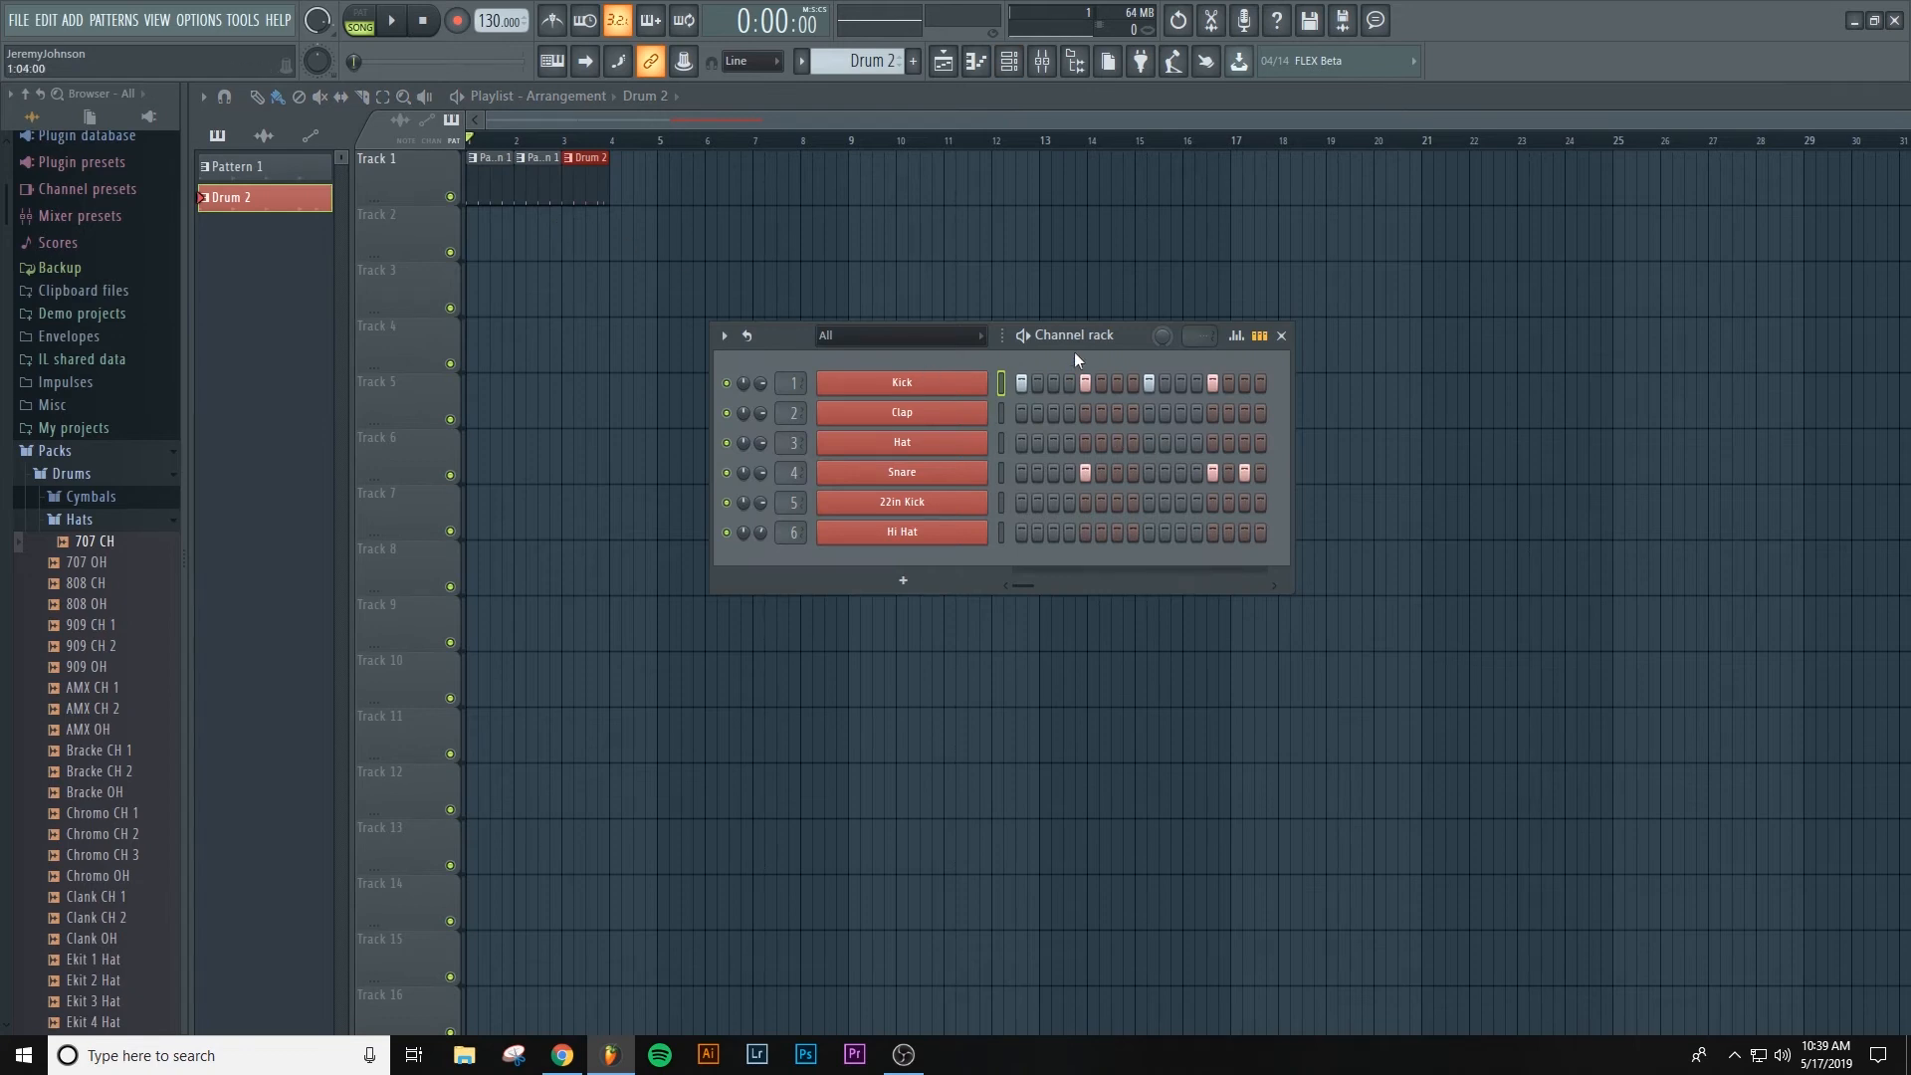
drag(1130, 341, 1125, 201)
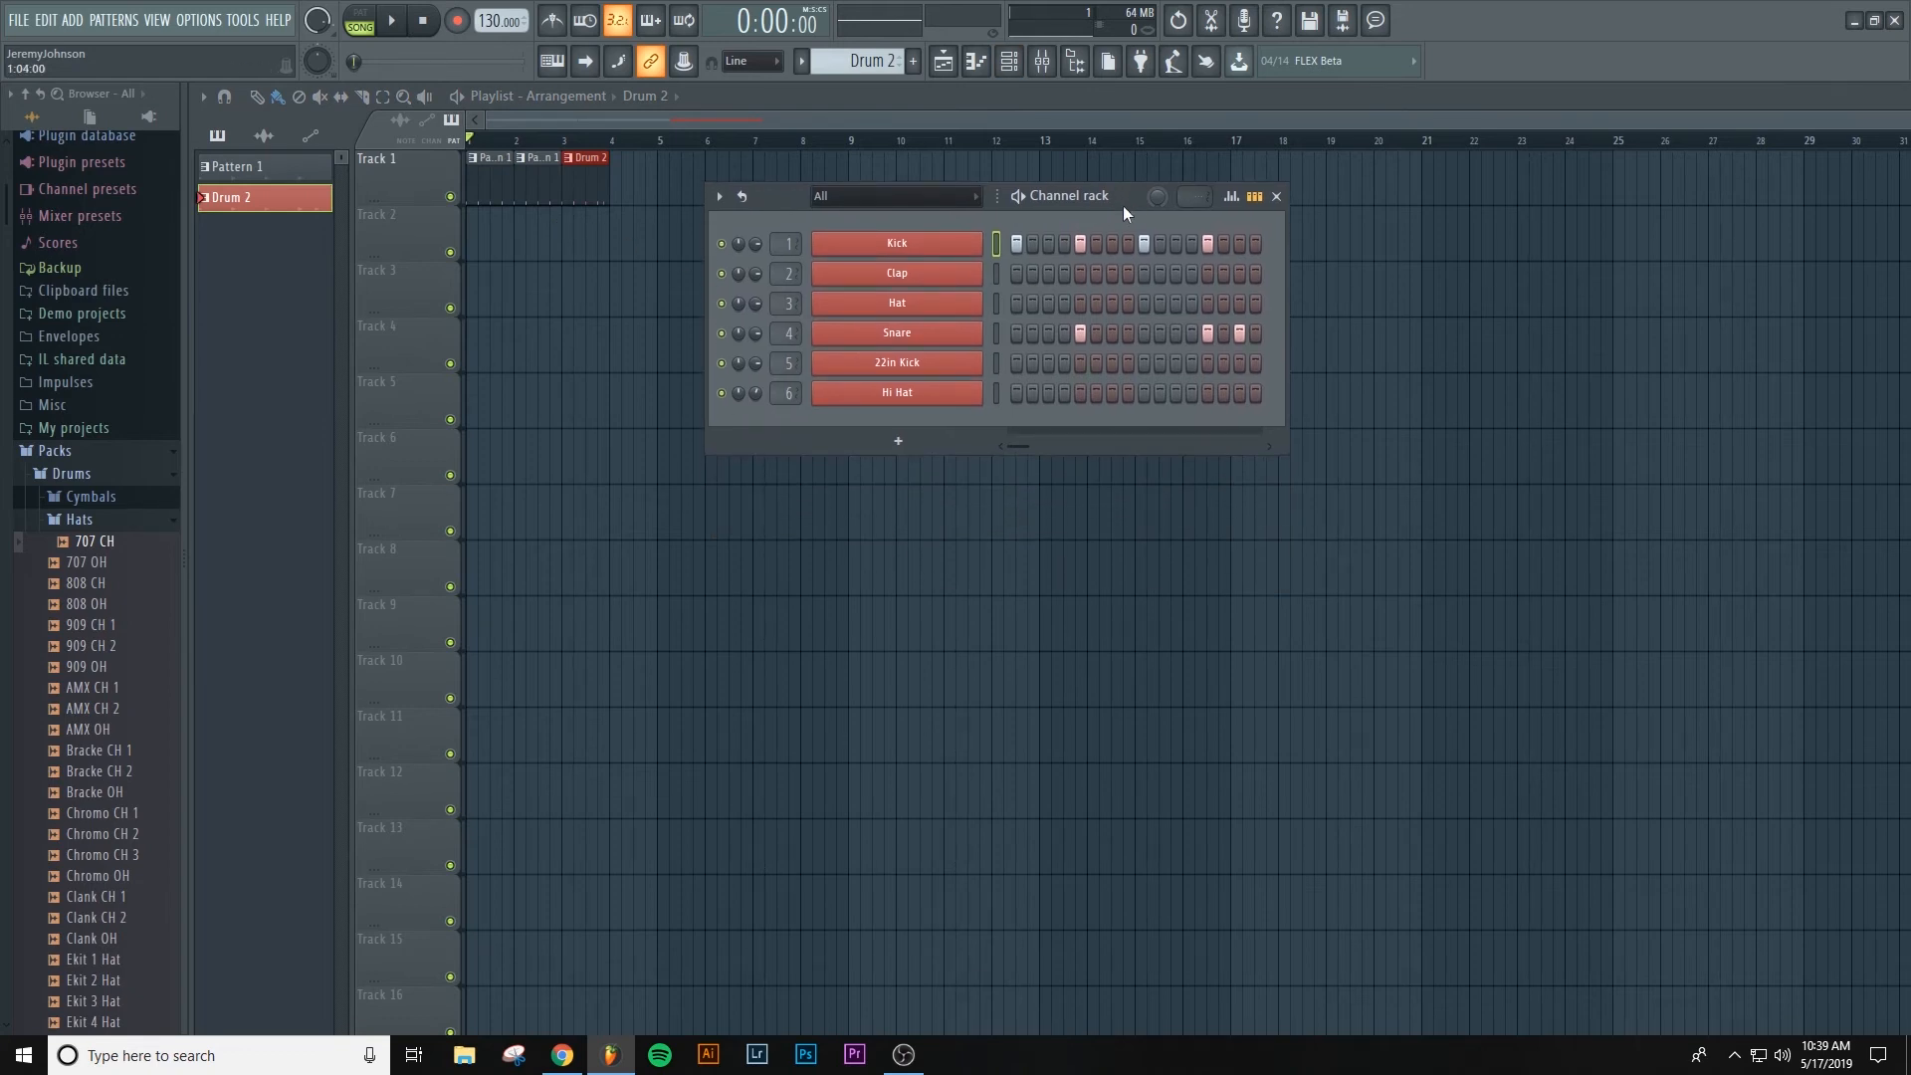
key(F6)
key(F6)
key(F6)
key(F6)
- Add the BooBass generator from the plugin database's Misc category to the Channel rack, close its window and collapse the browser folders
click(56, 451)
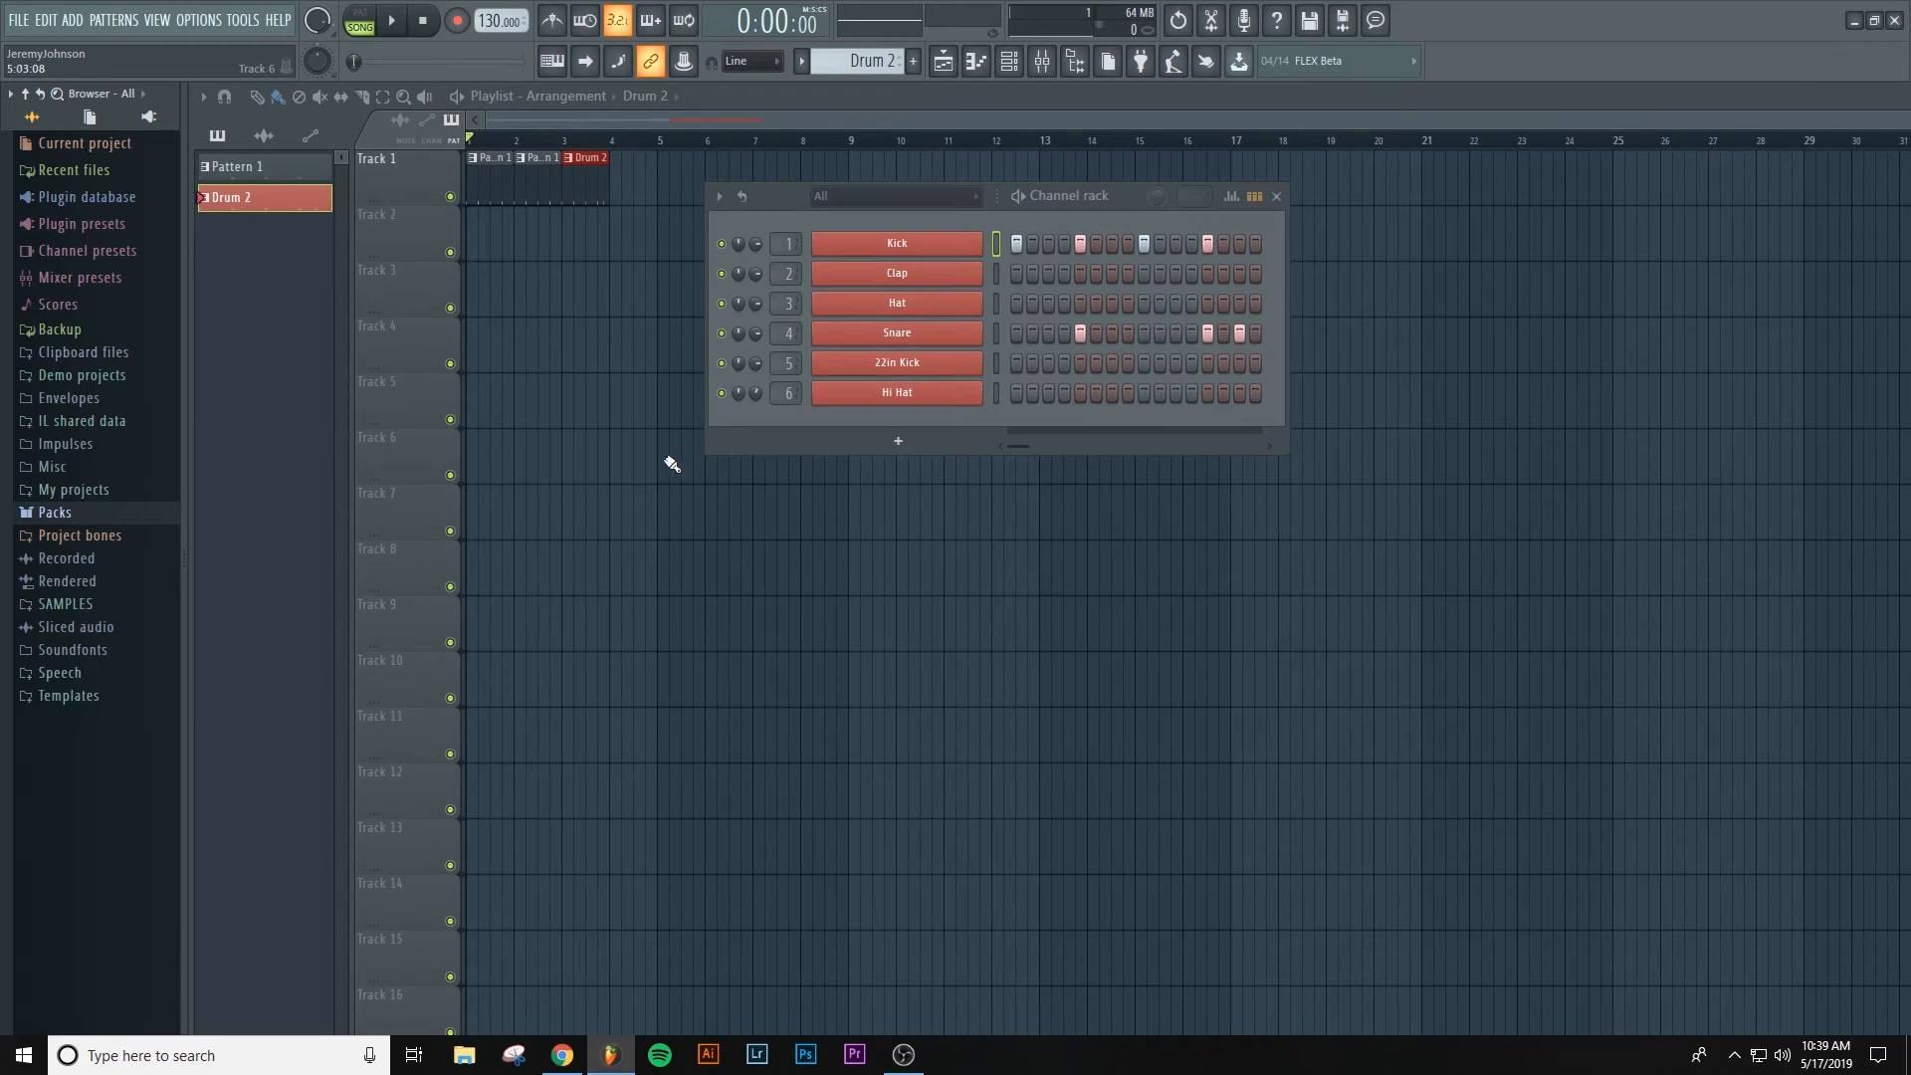
click(62, 198)
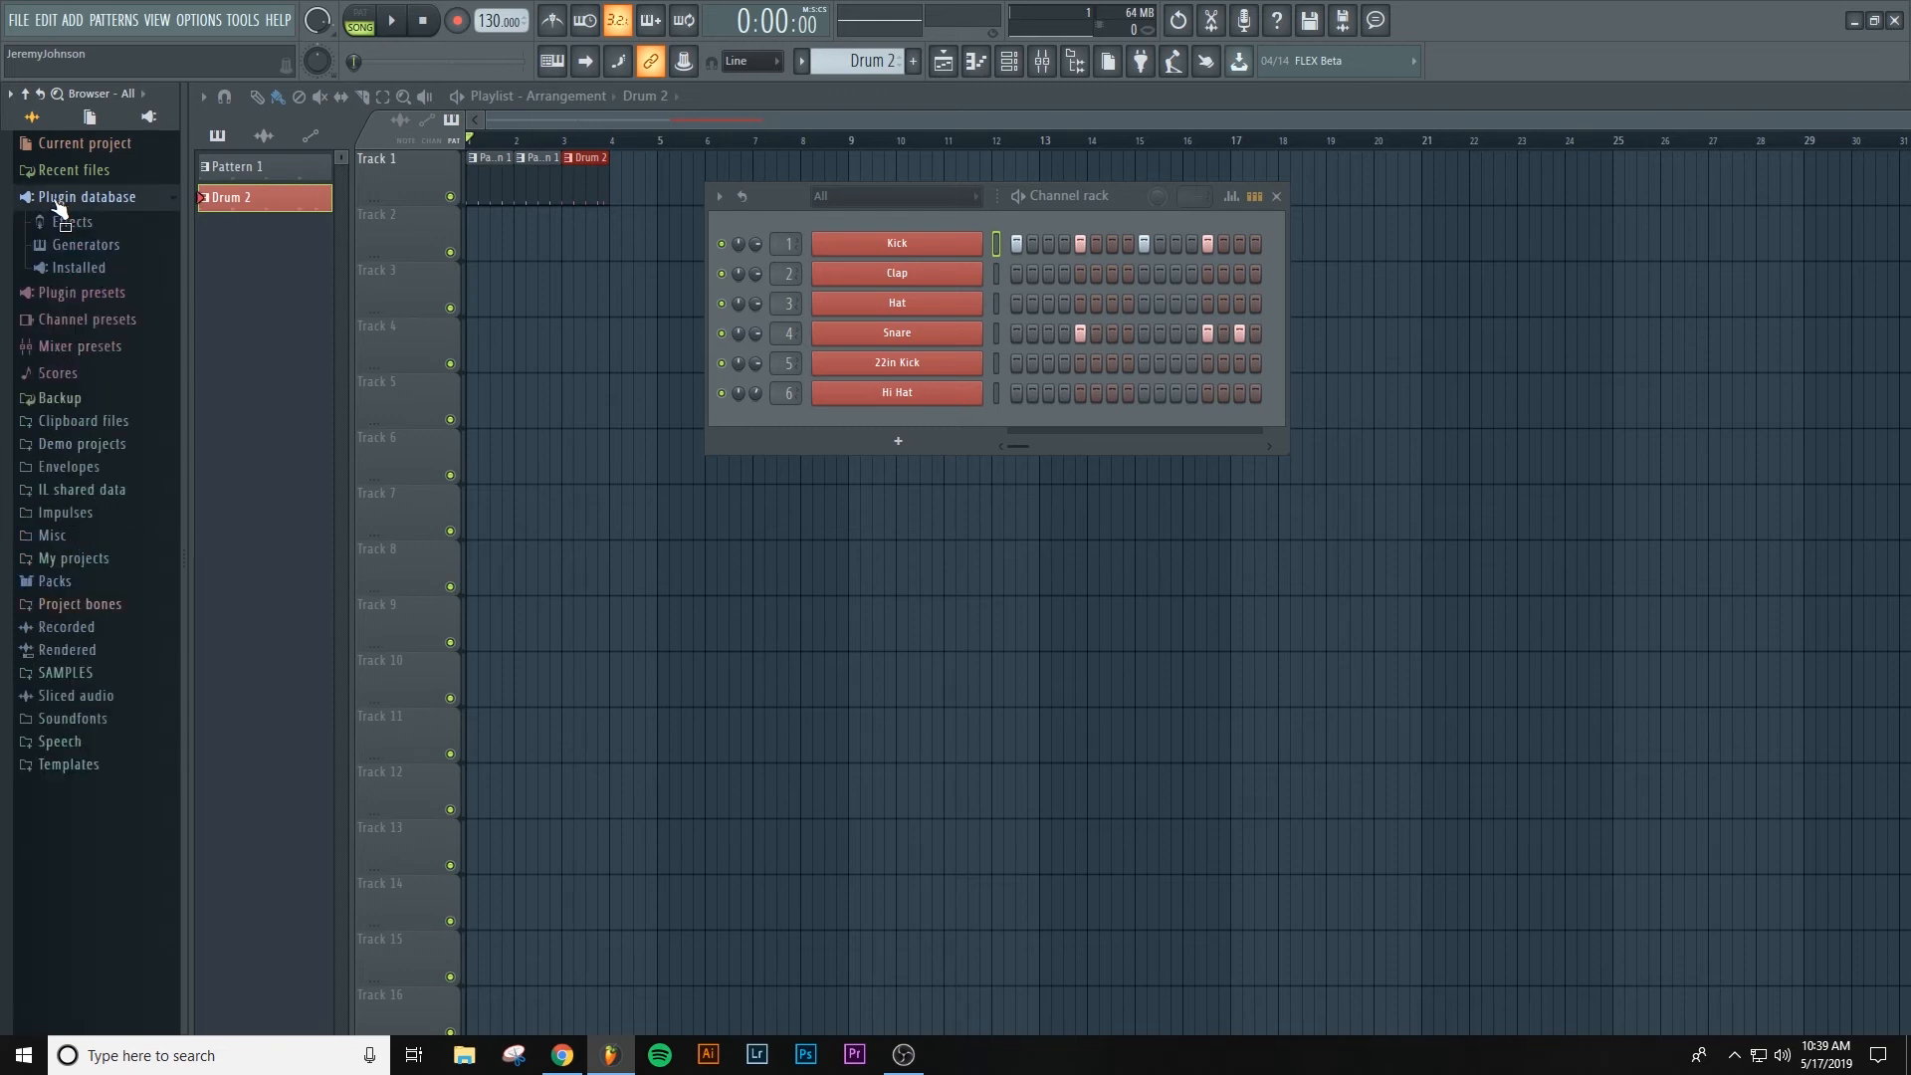
click(63, 251)
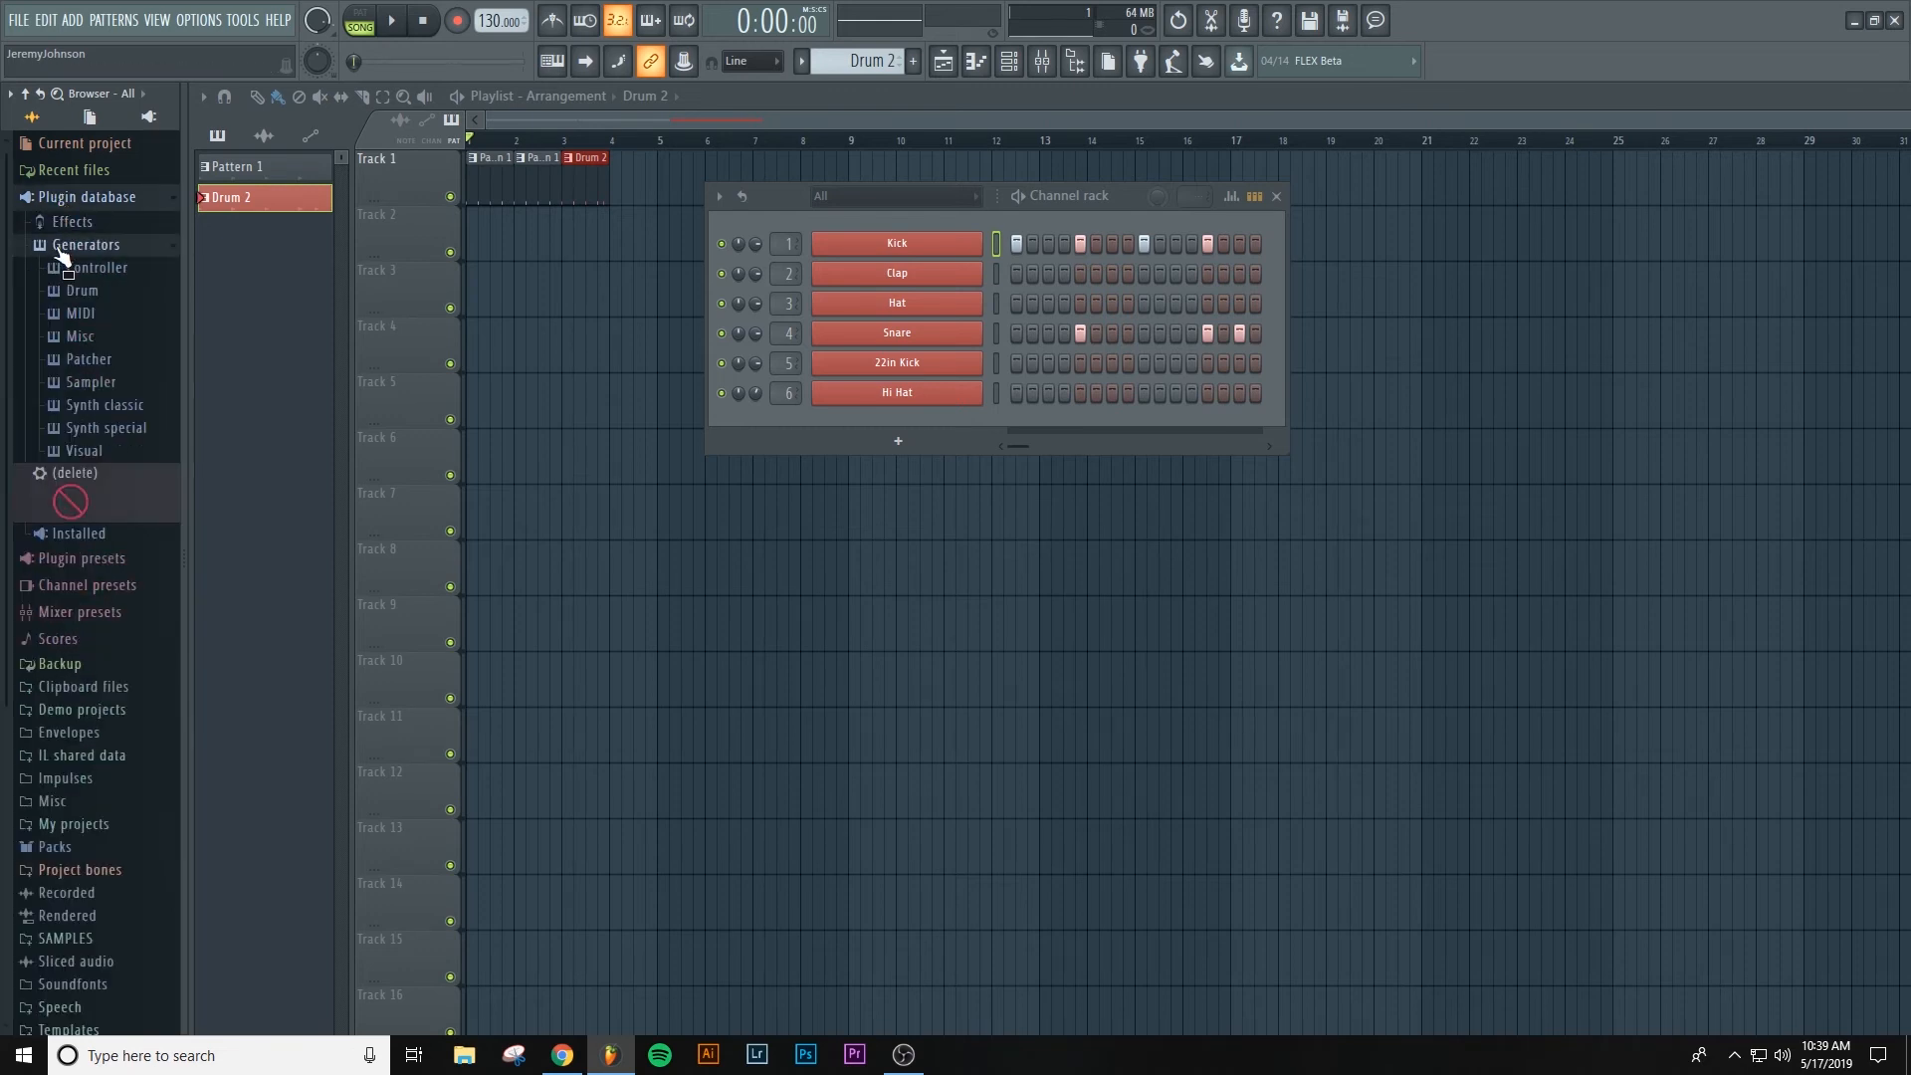
click(75, 338)
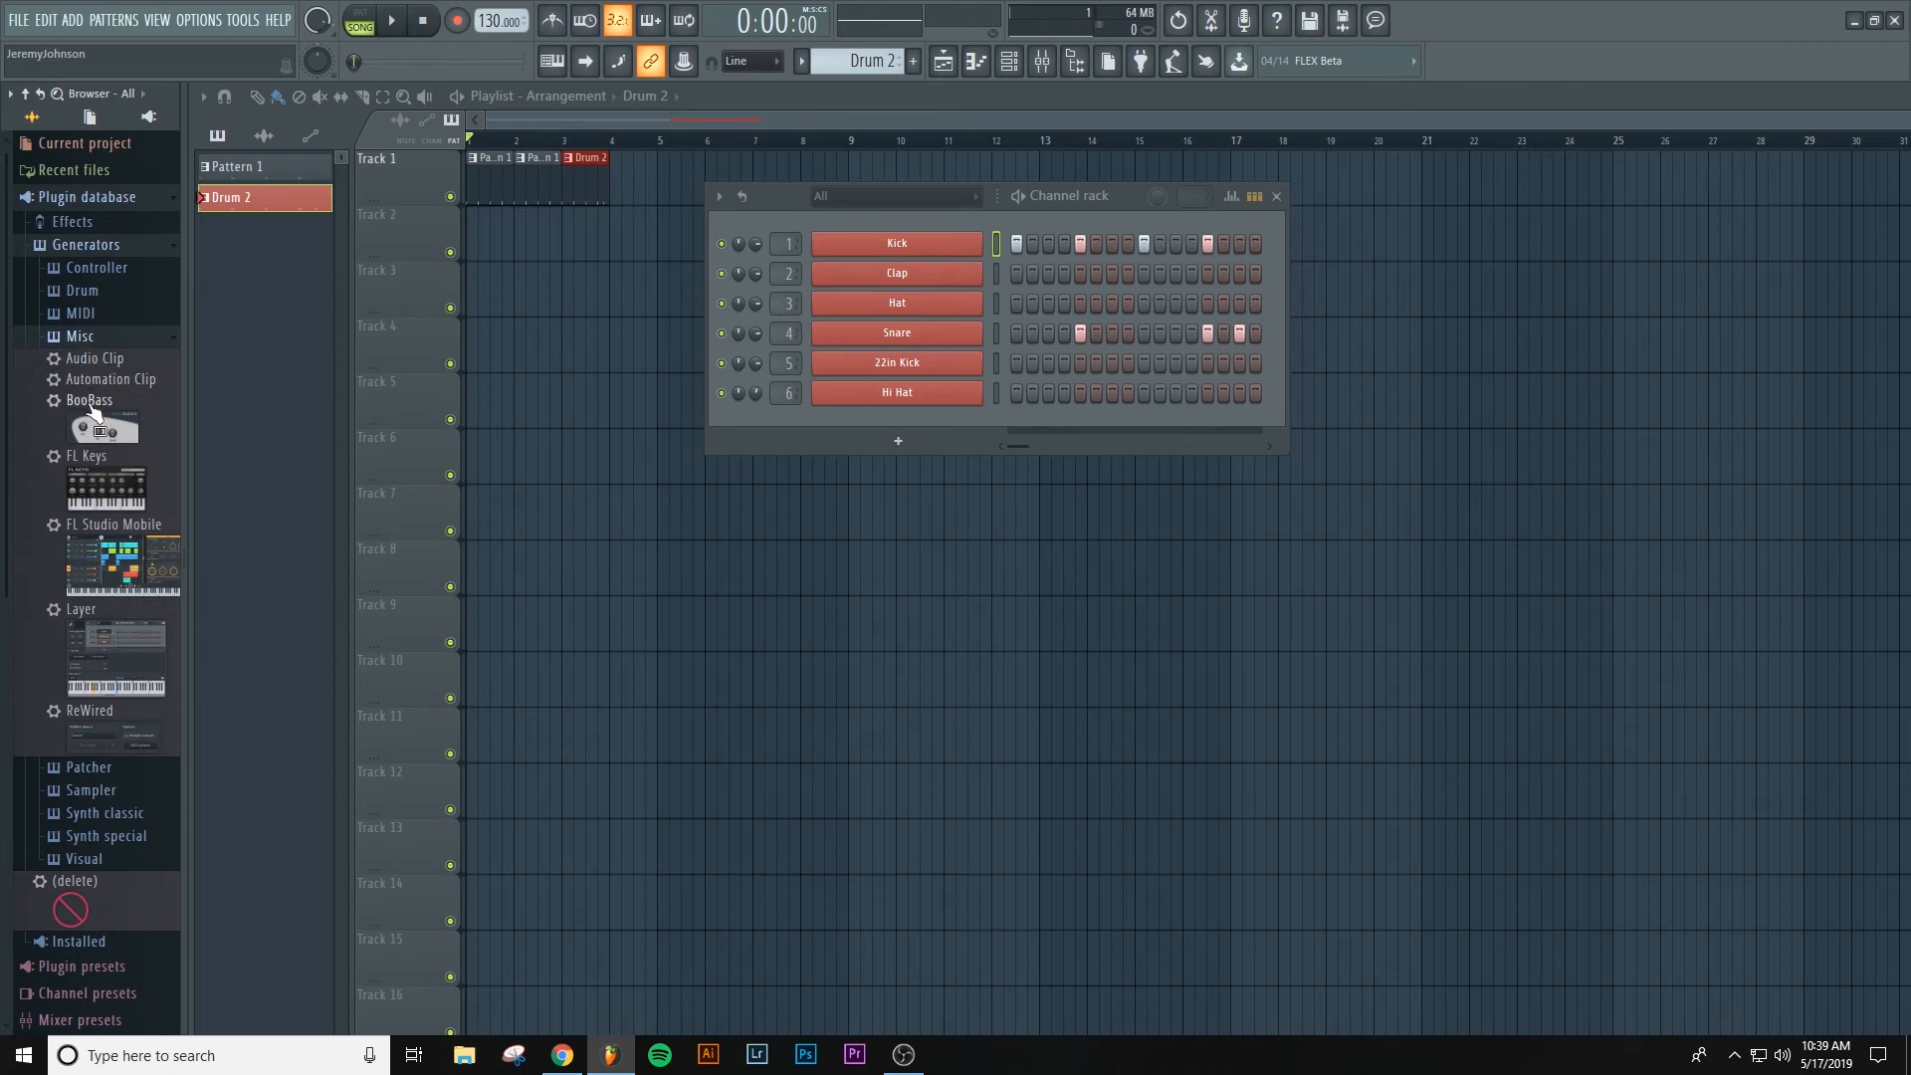
drag(85, 408, 844, 420)
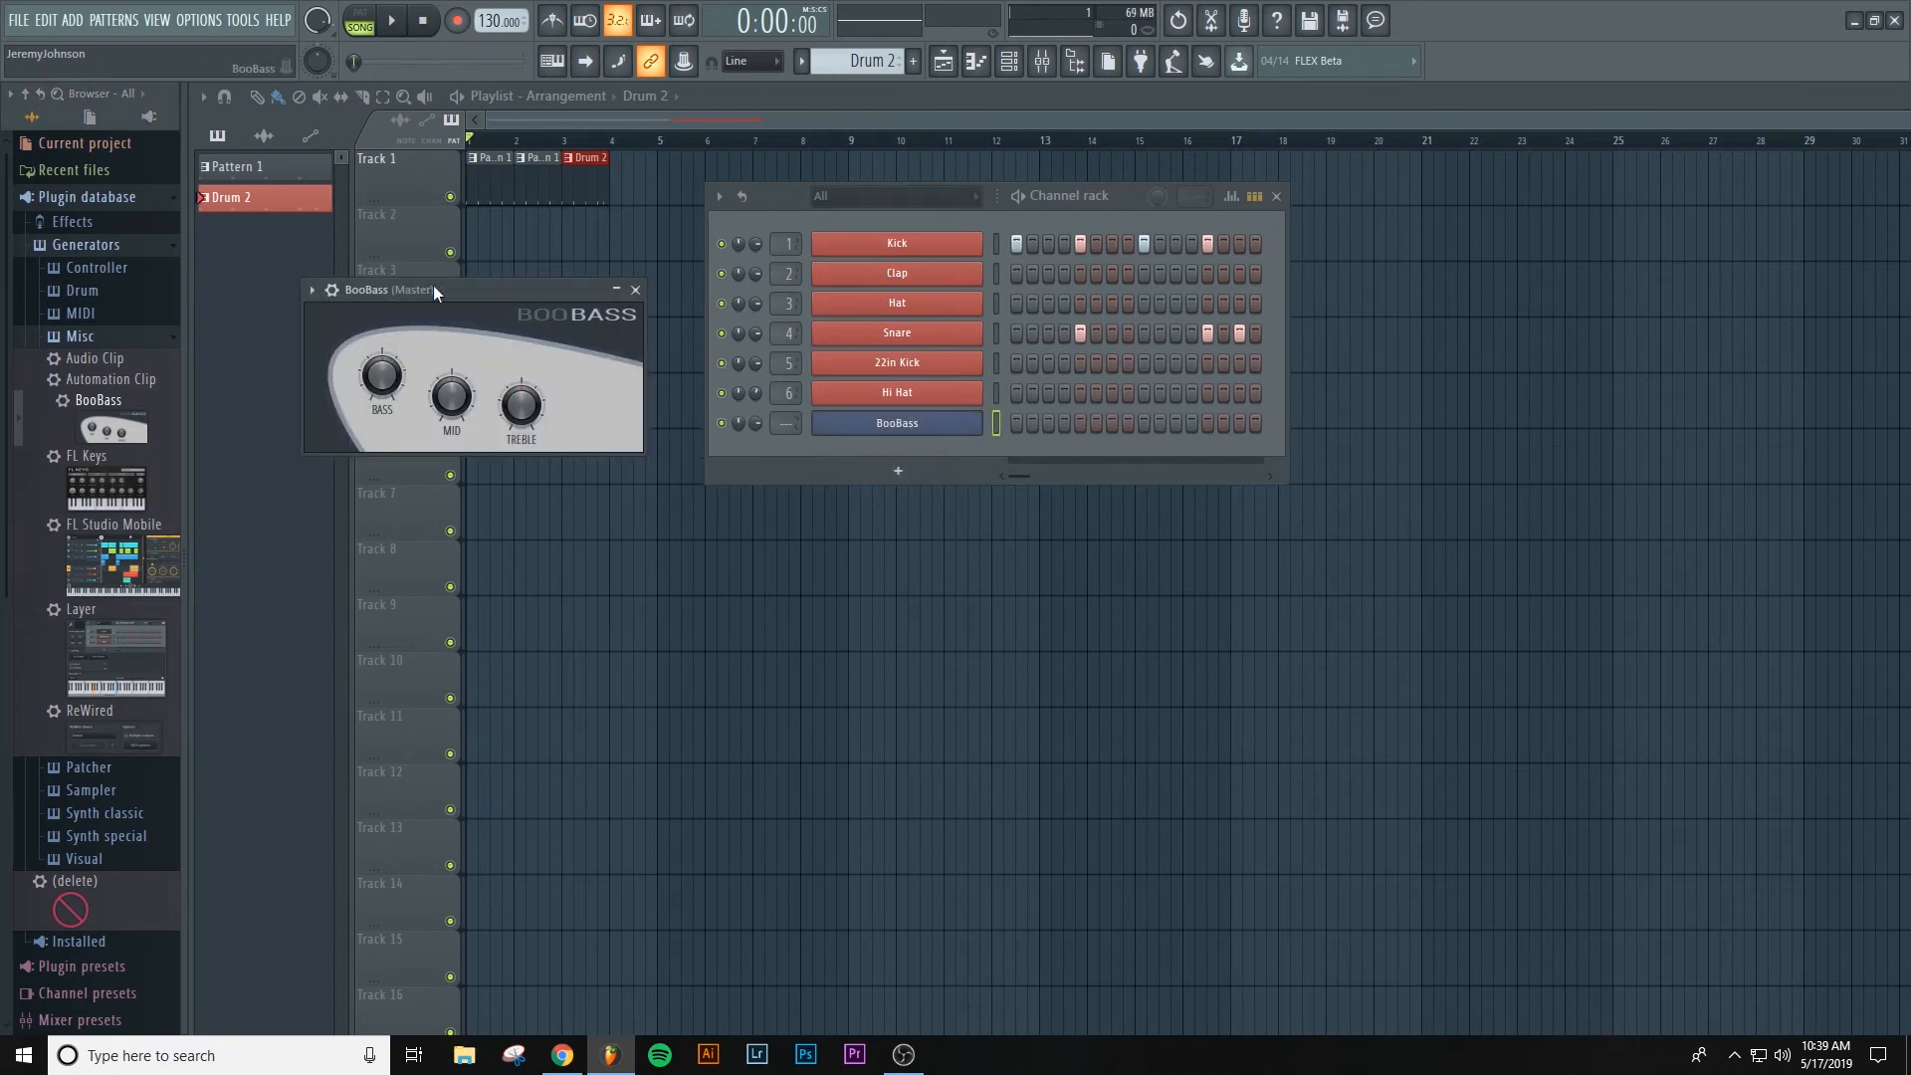
click(634, 291)
click(111, 246)
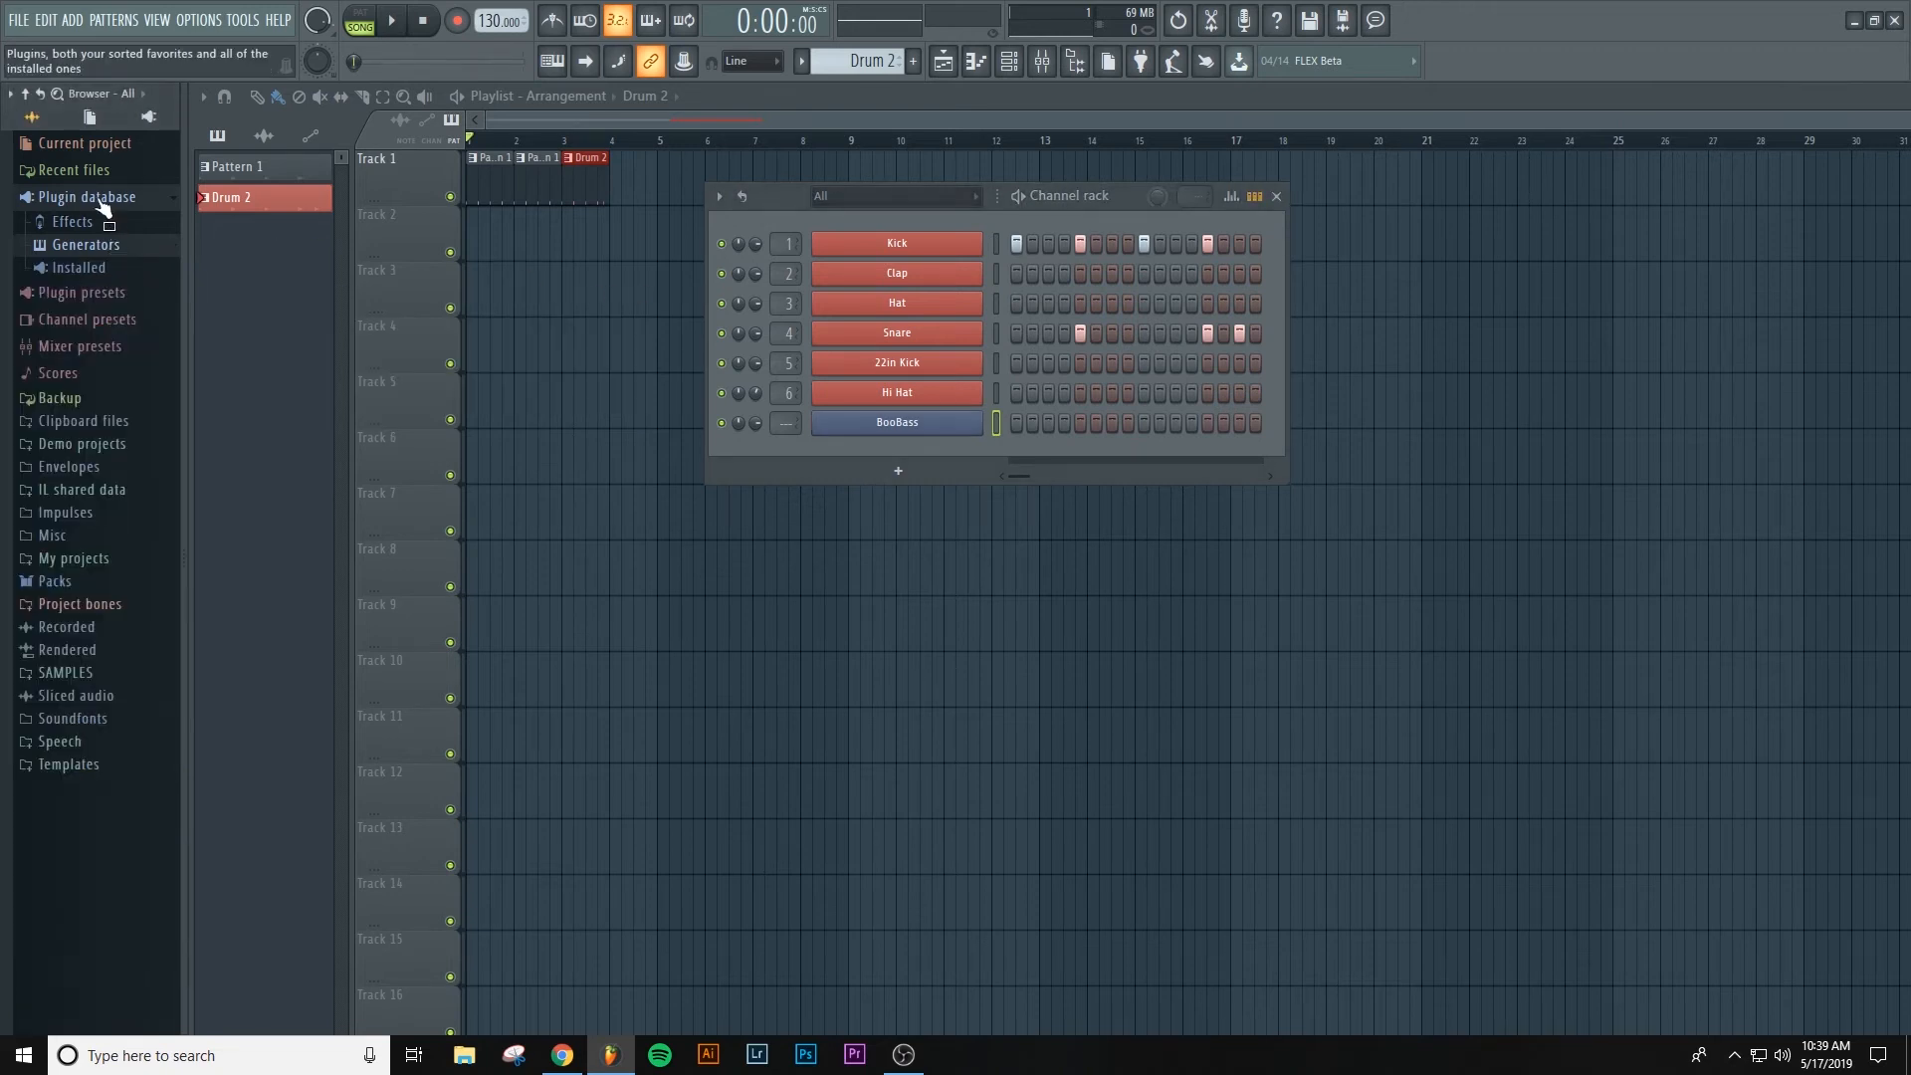
click(111, 198)
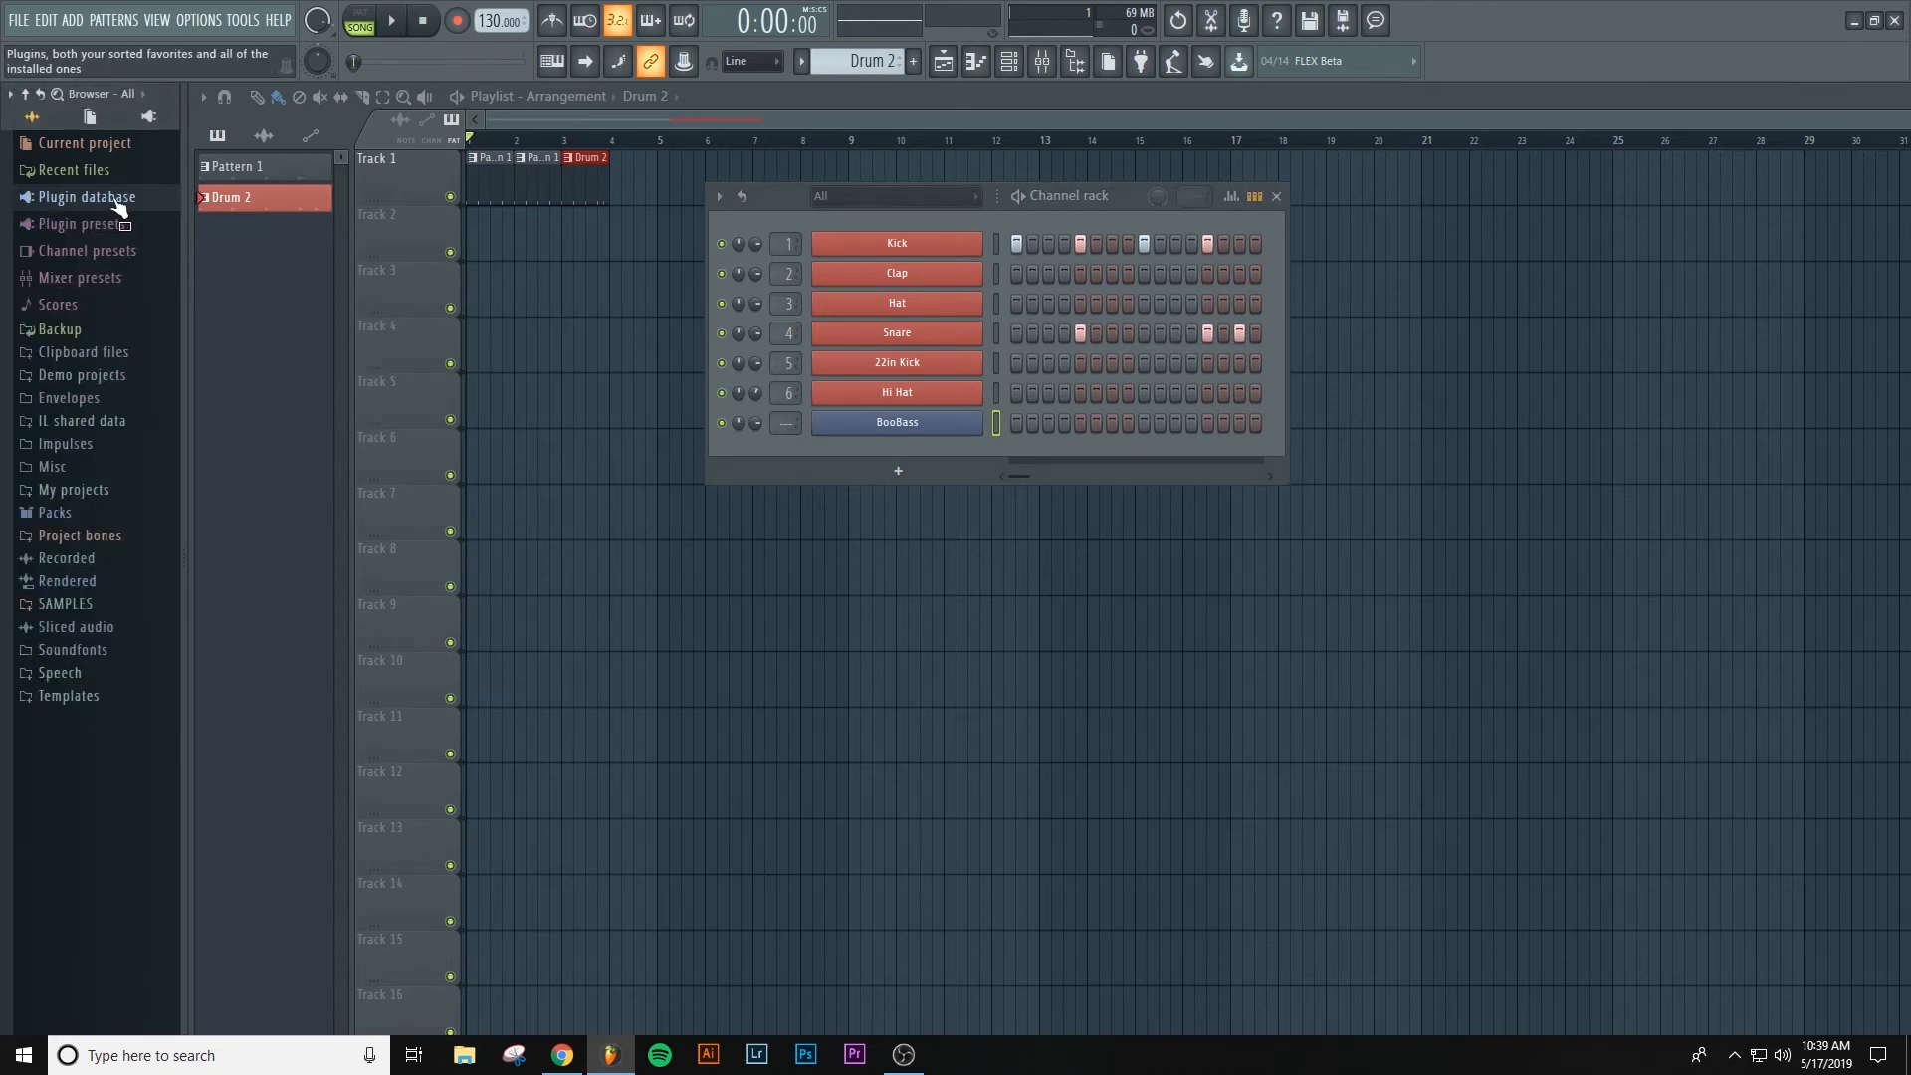
- Add an FL Keys channel directly from the Channel rack and audition several notes on its keyboard
click(899, 471)
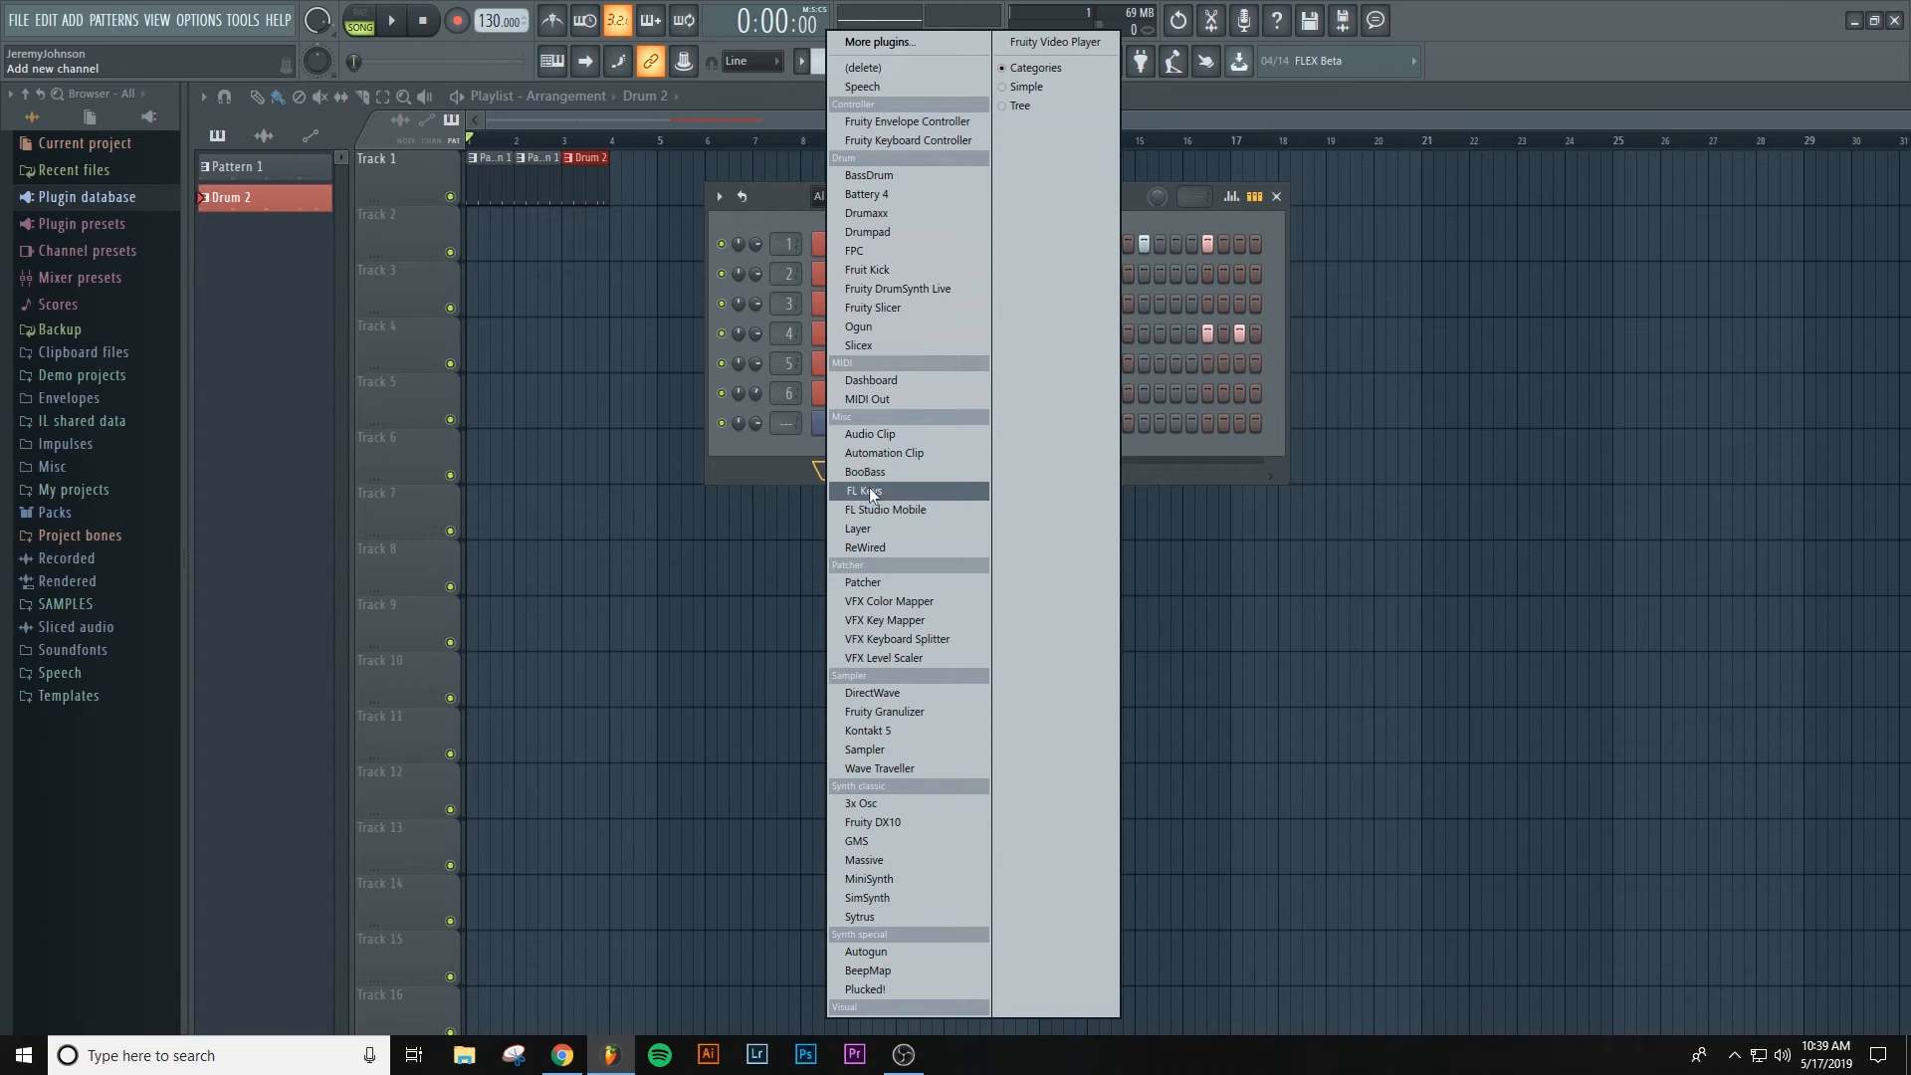
click(868, 489)
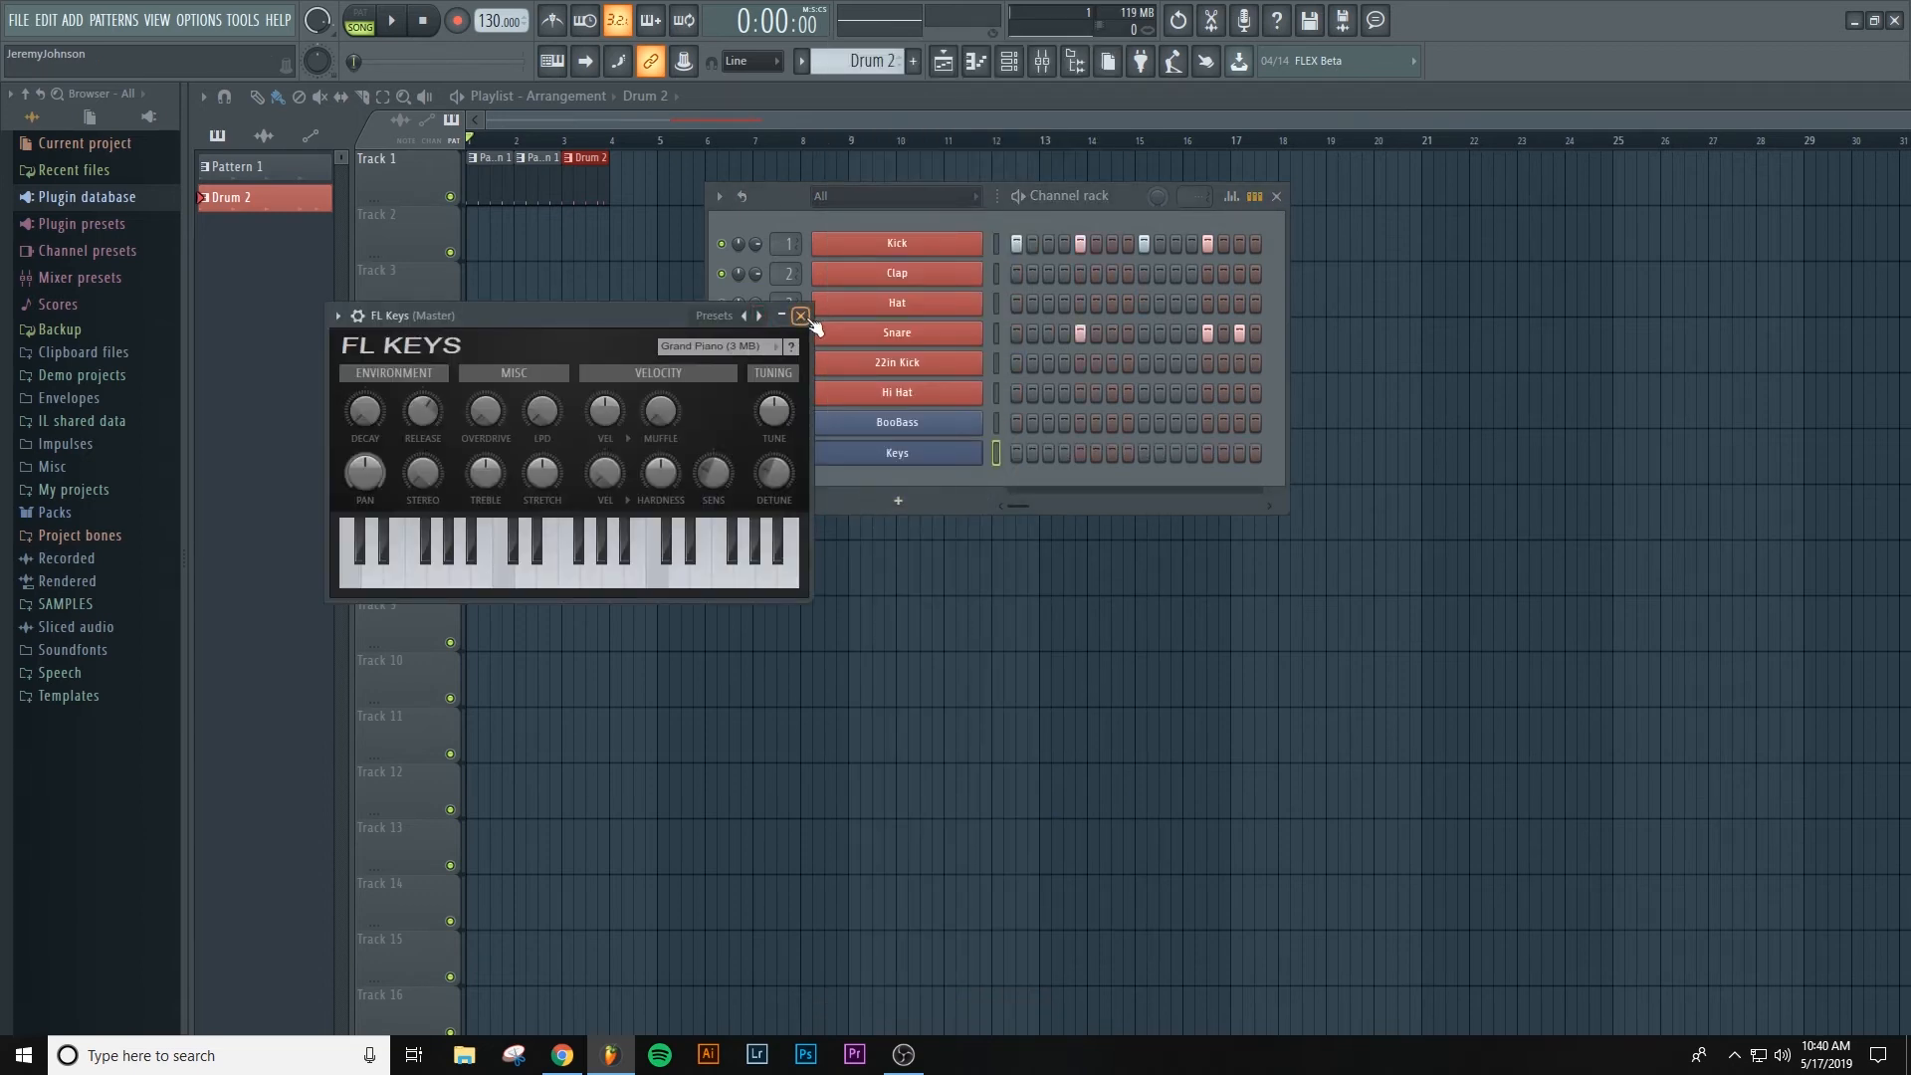
click(508, 580)
click(533, 581)
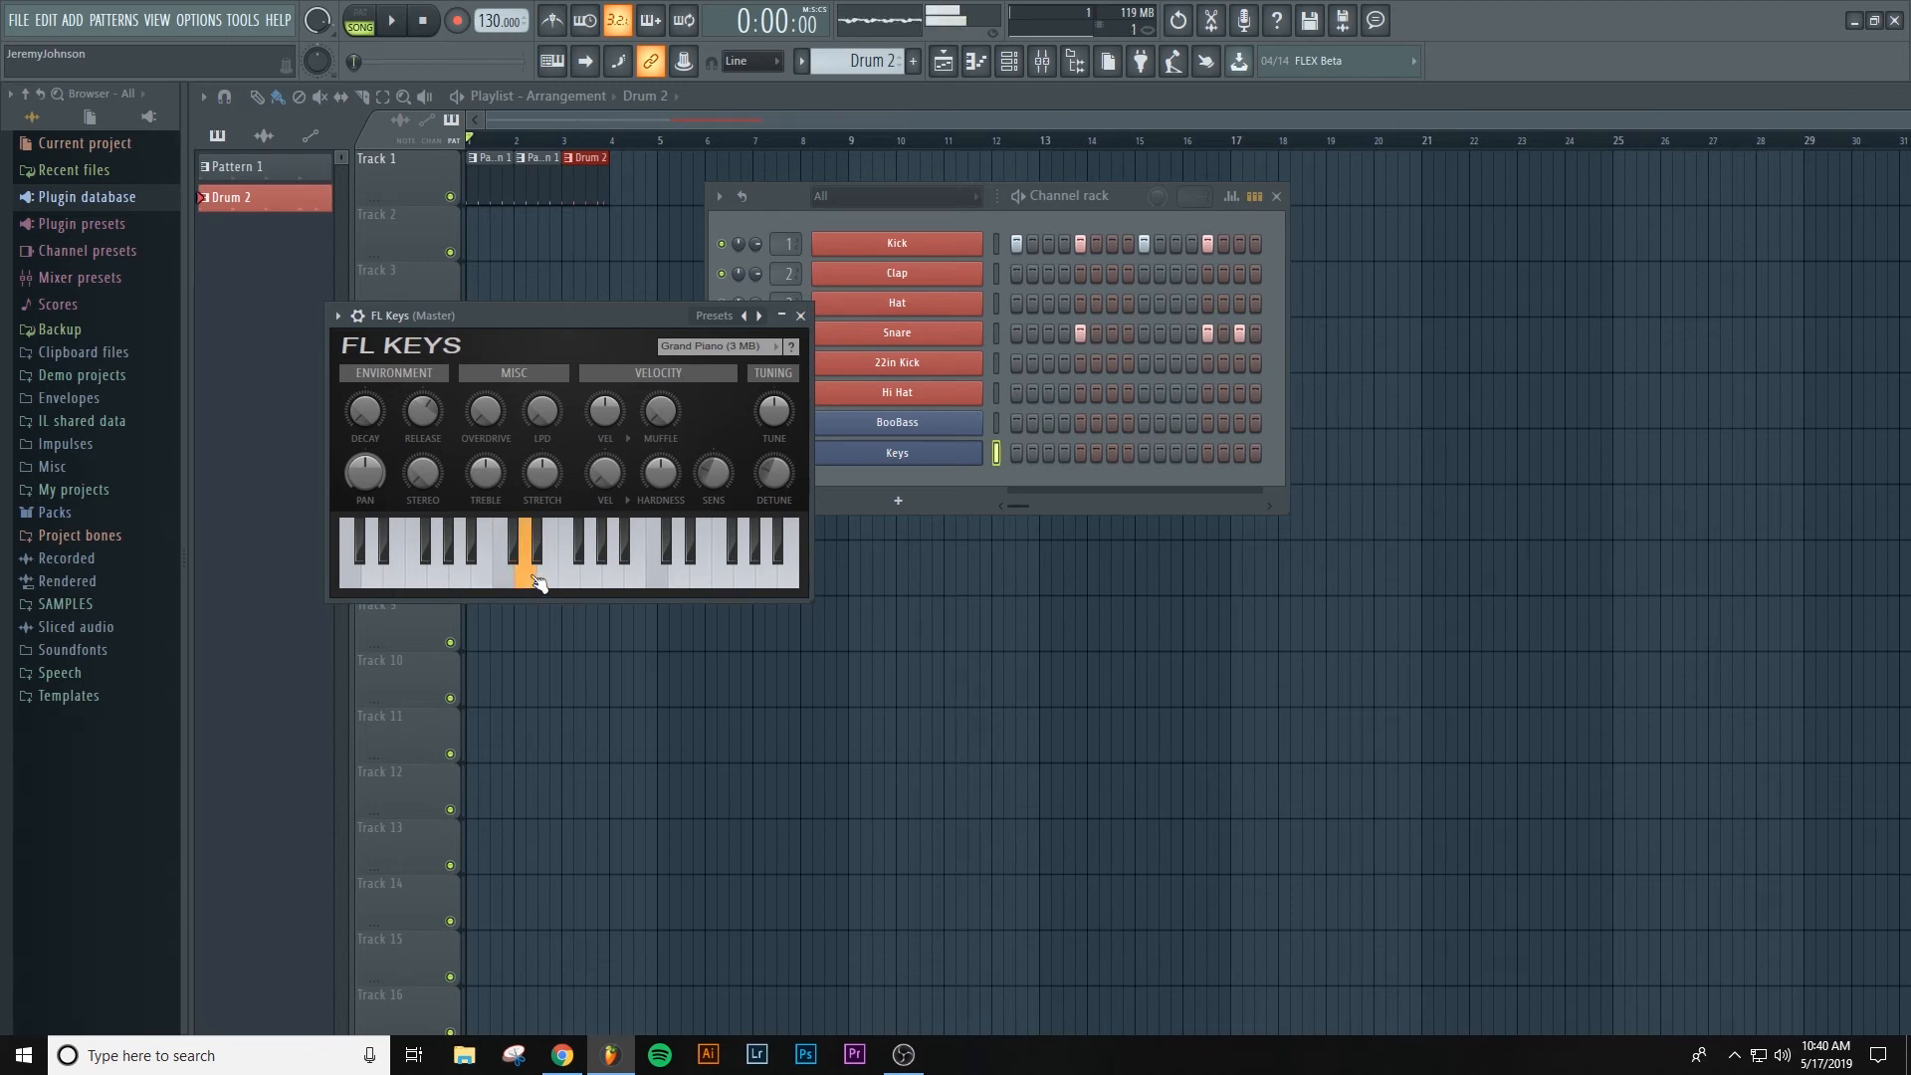
click(623, 573)
click(503, 571)
click(461, 575)
click(422, 577)
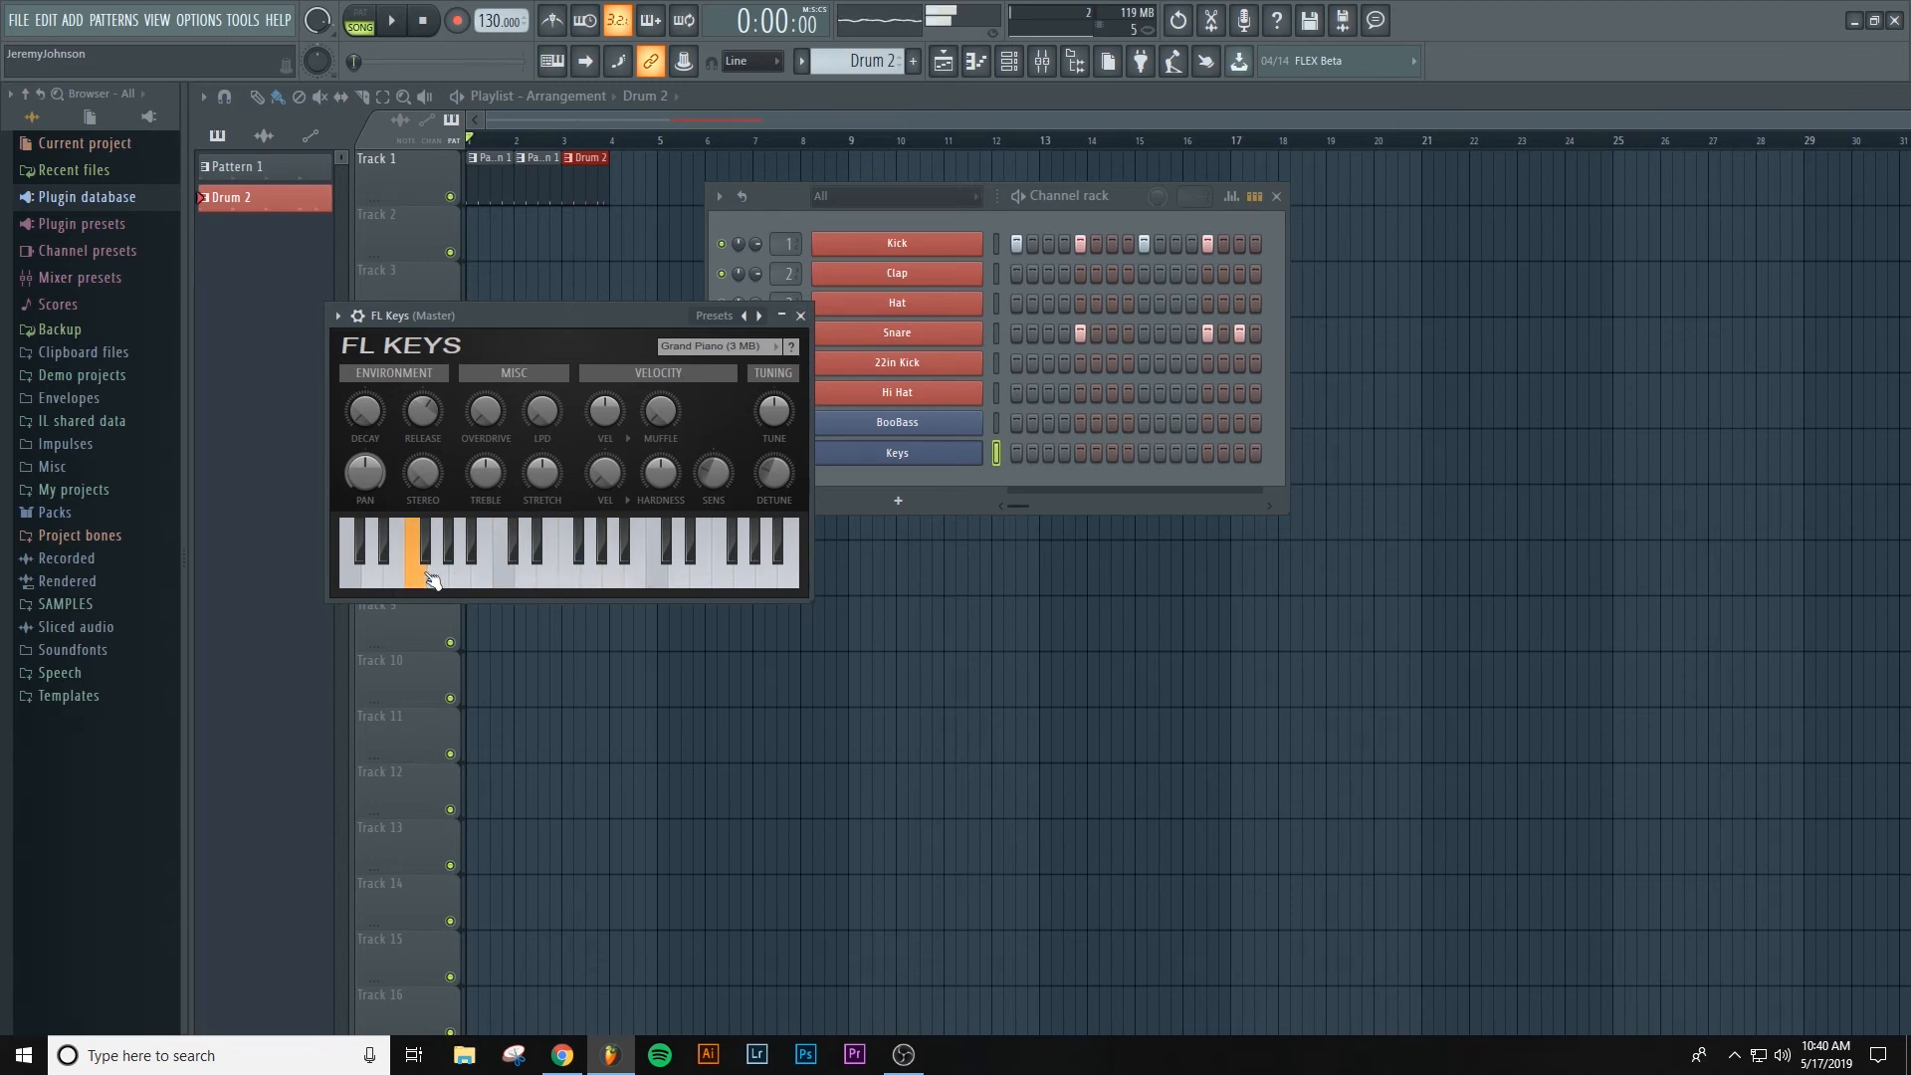
- Close the FL Keys window and rename the BooBass channel as Bass
click(800, 316)
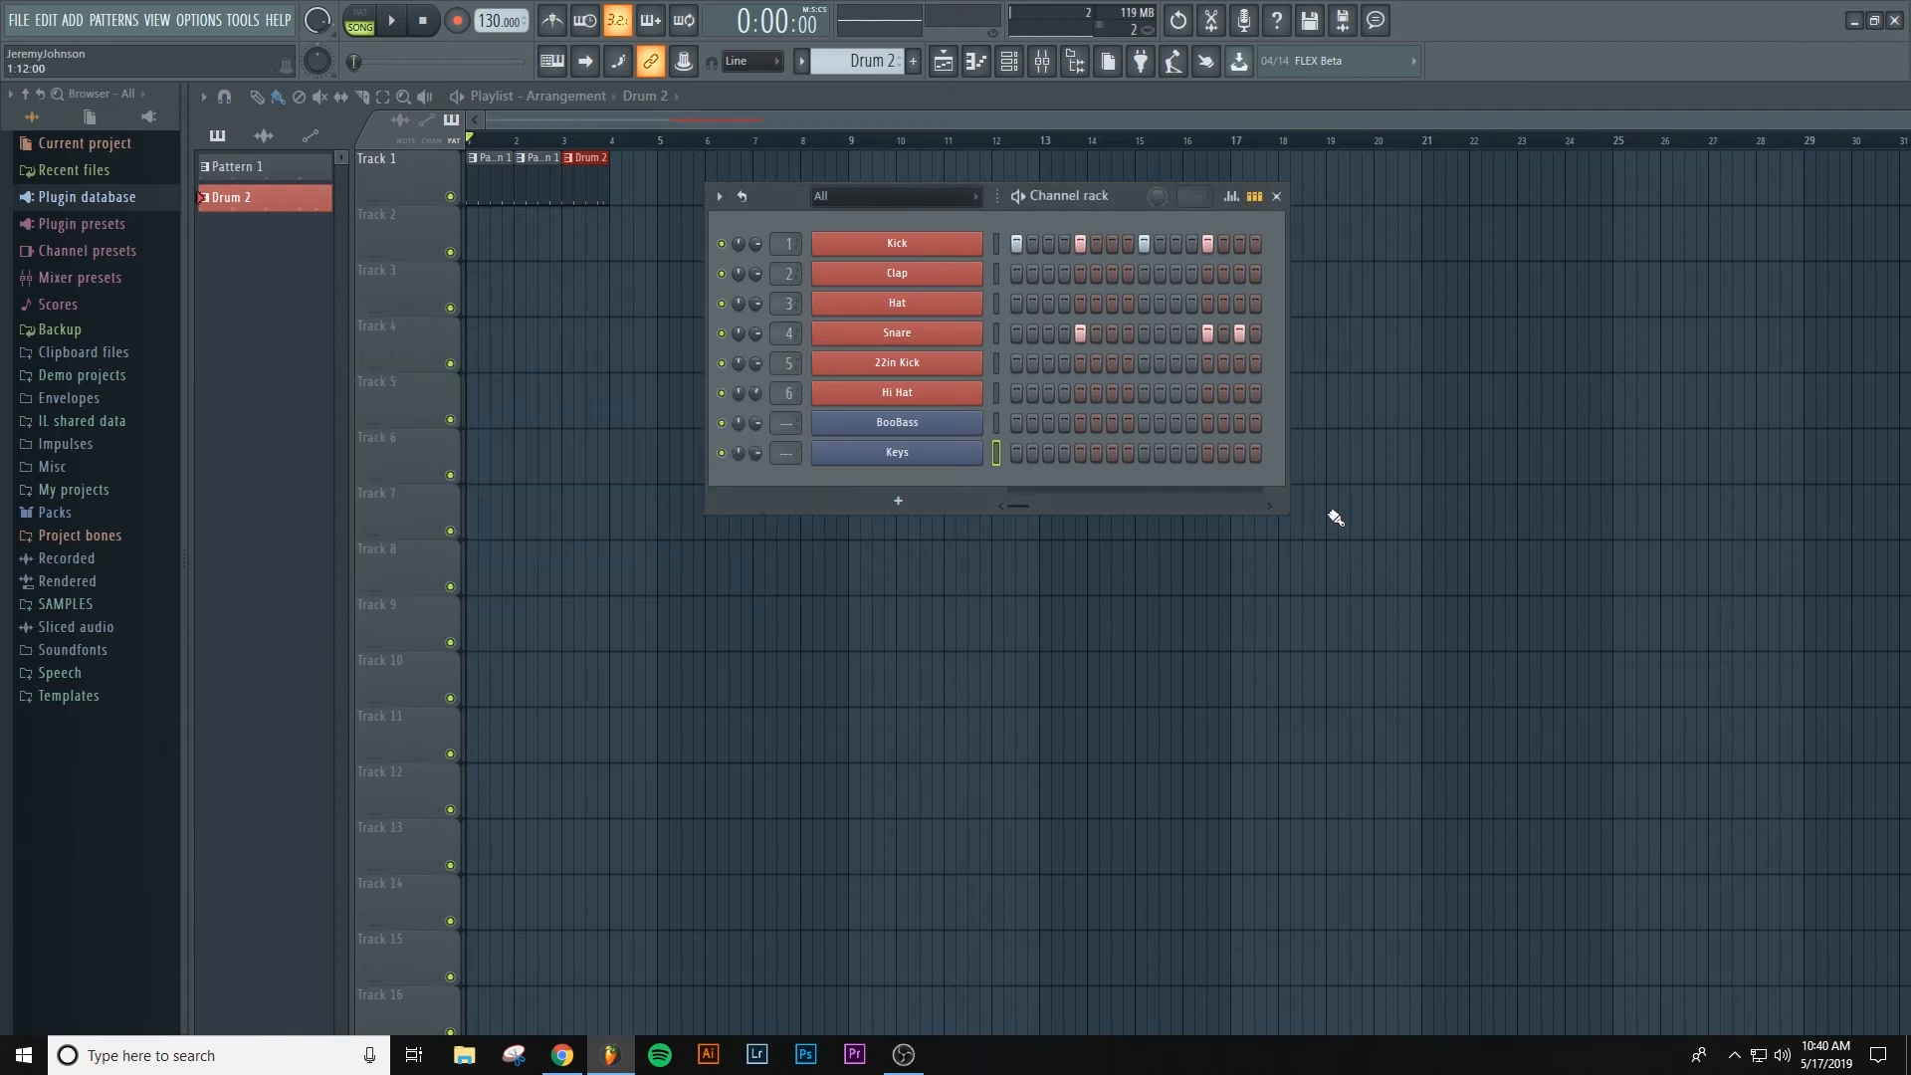
click(923, 426)
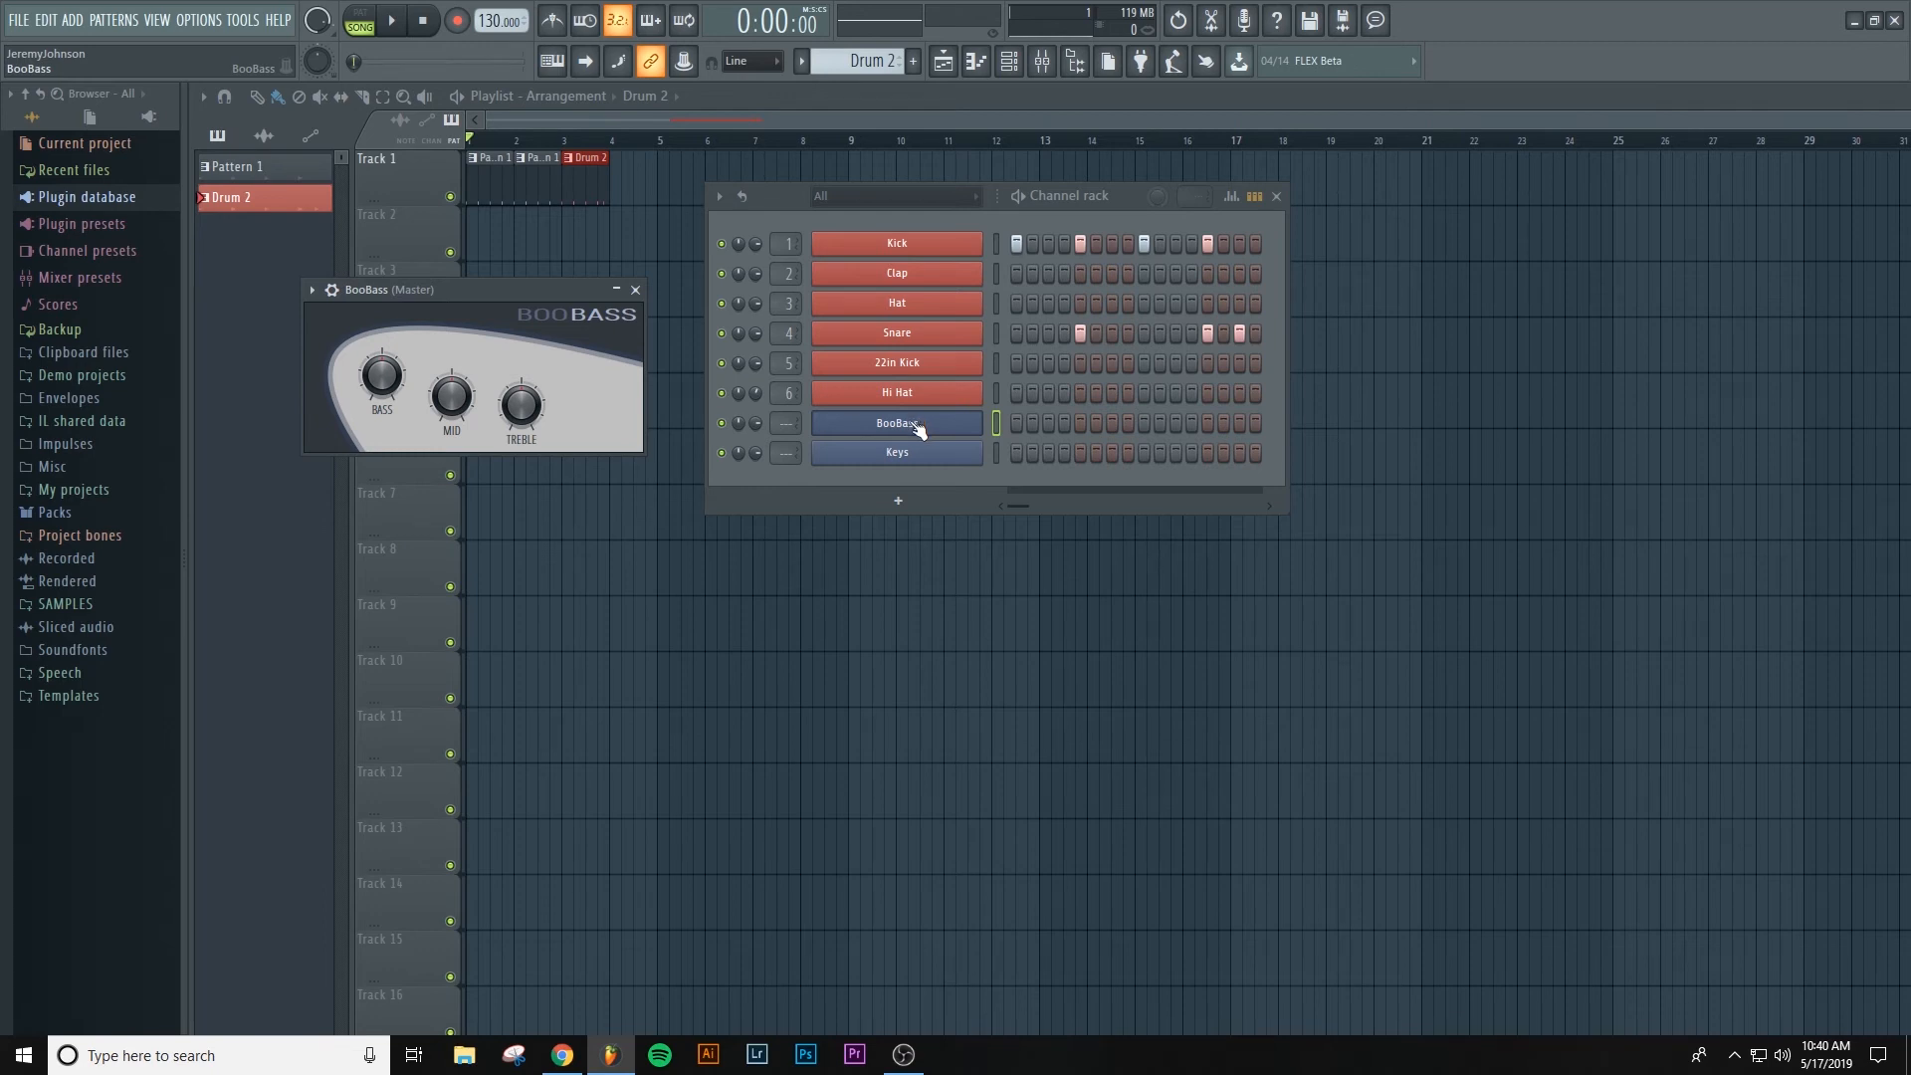
key(F2)
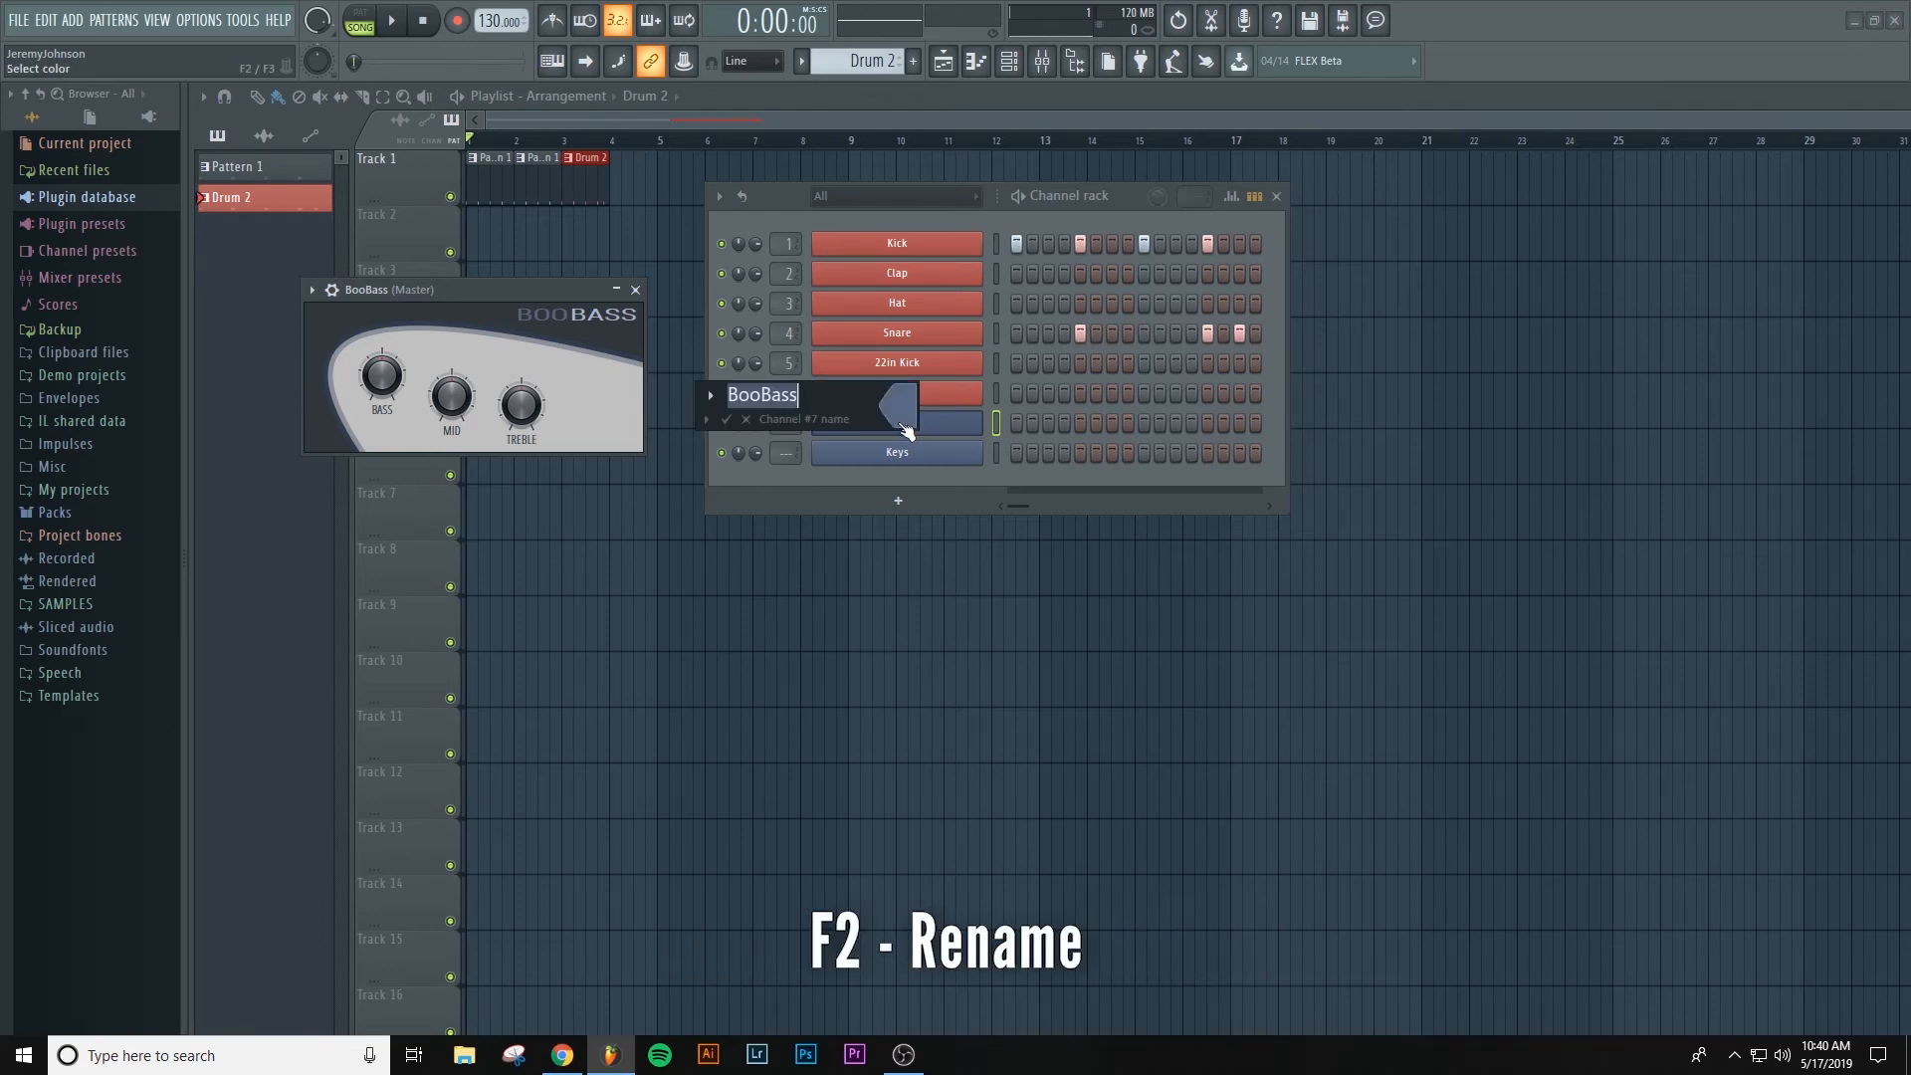
text(Bass)
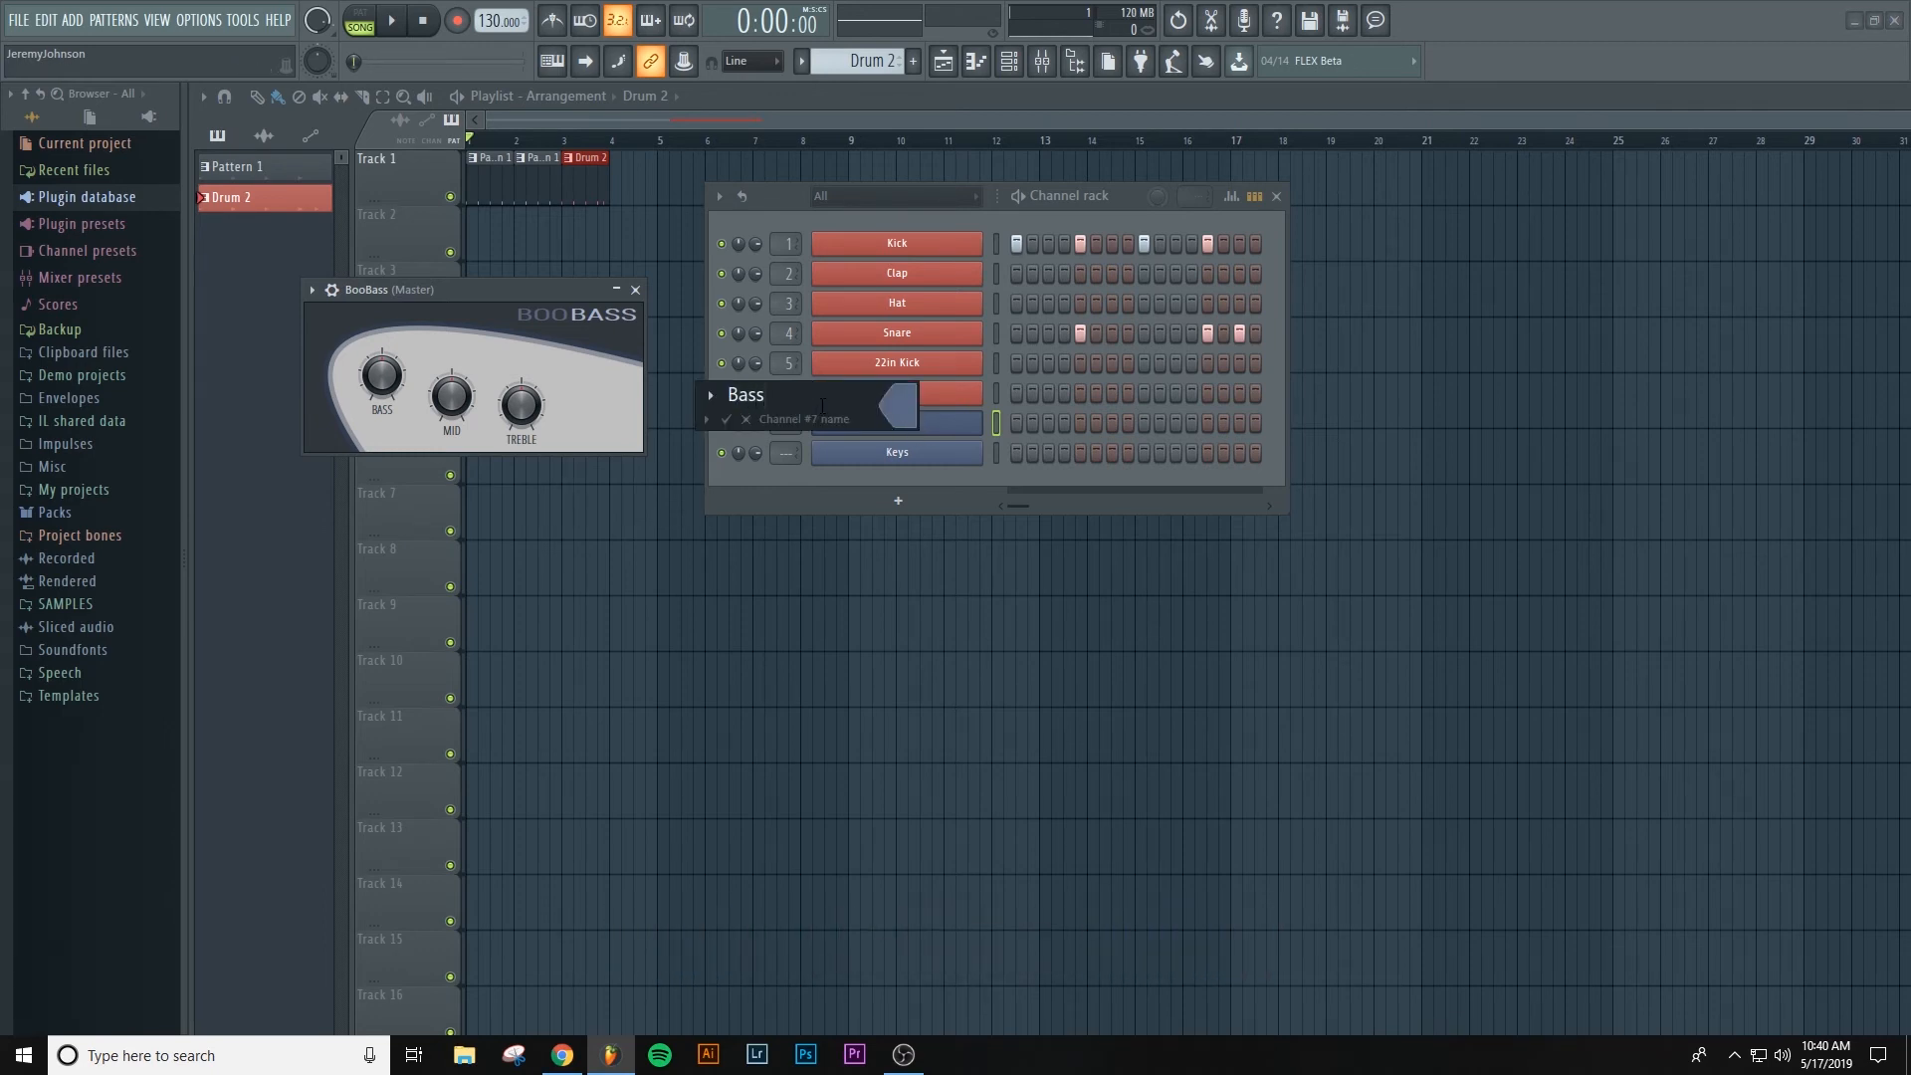
key(Return)
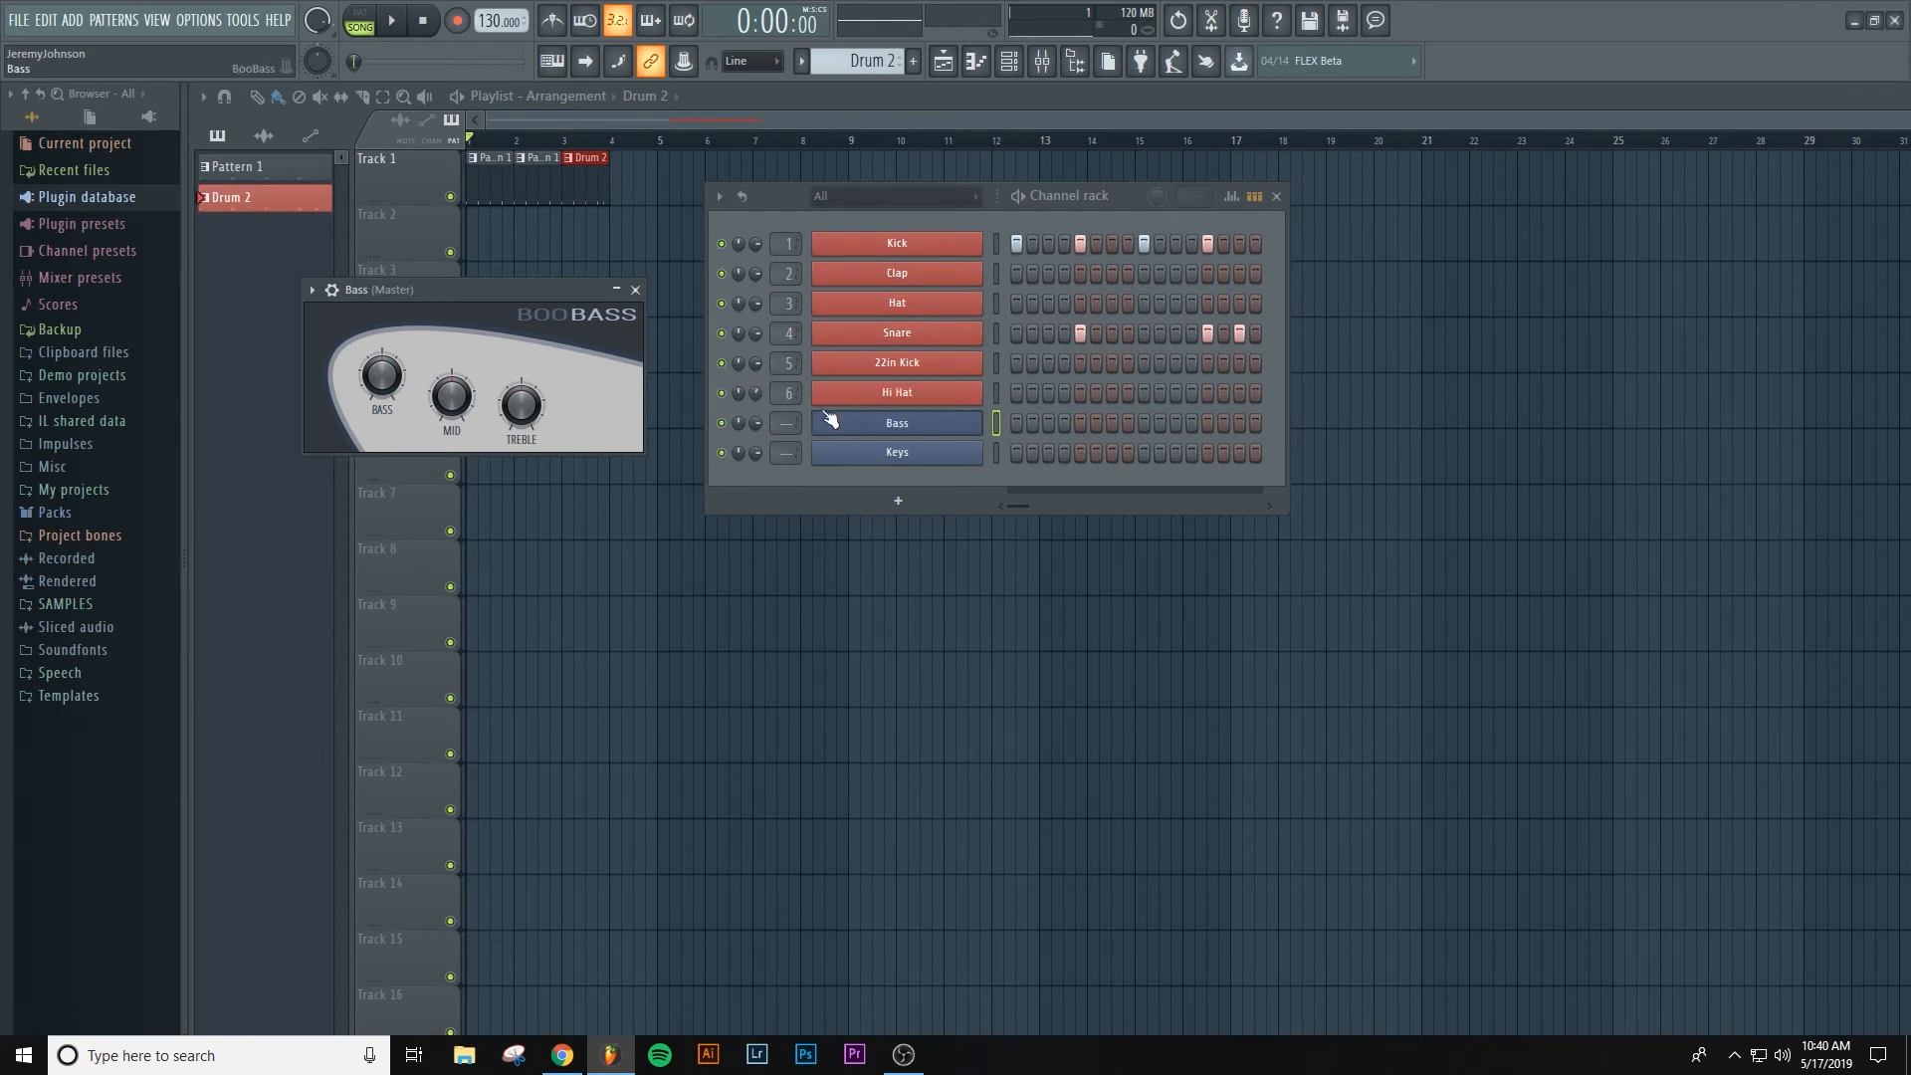
- Rename the Keys channel as Piano and colour it green
click(892, 455)
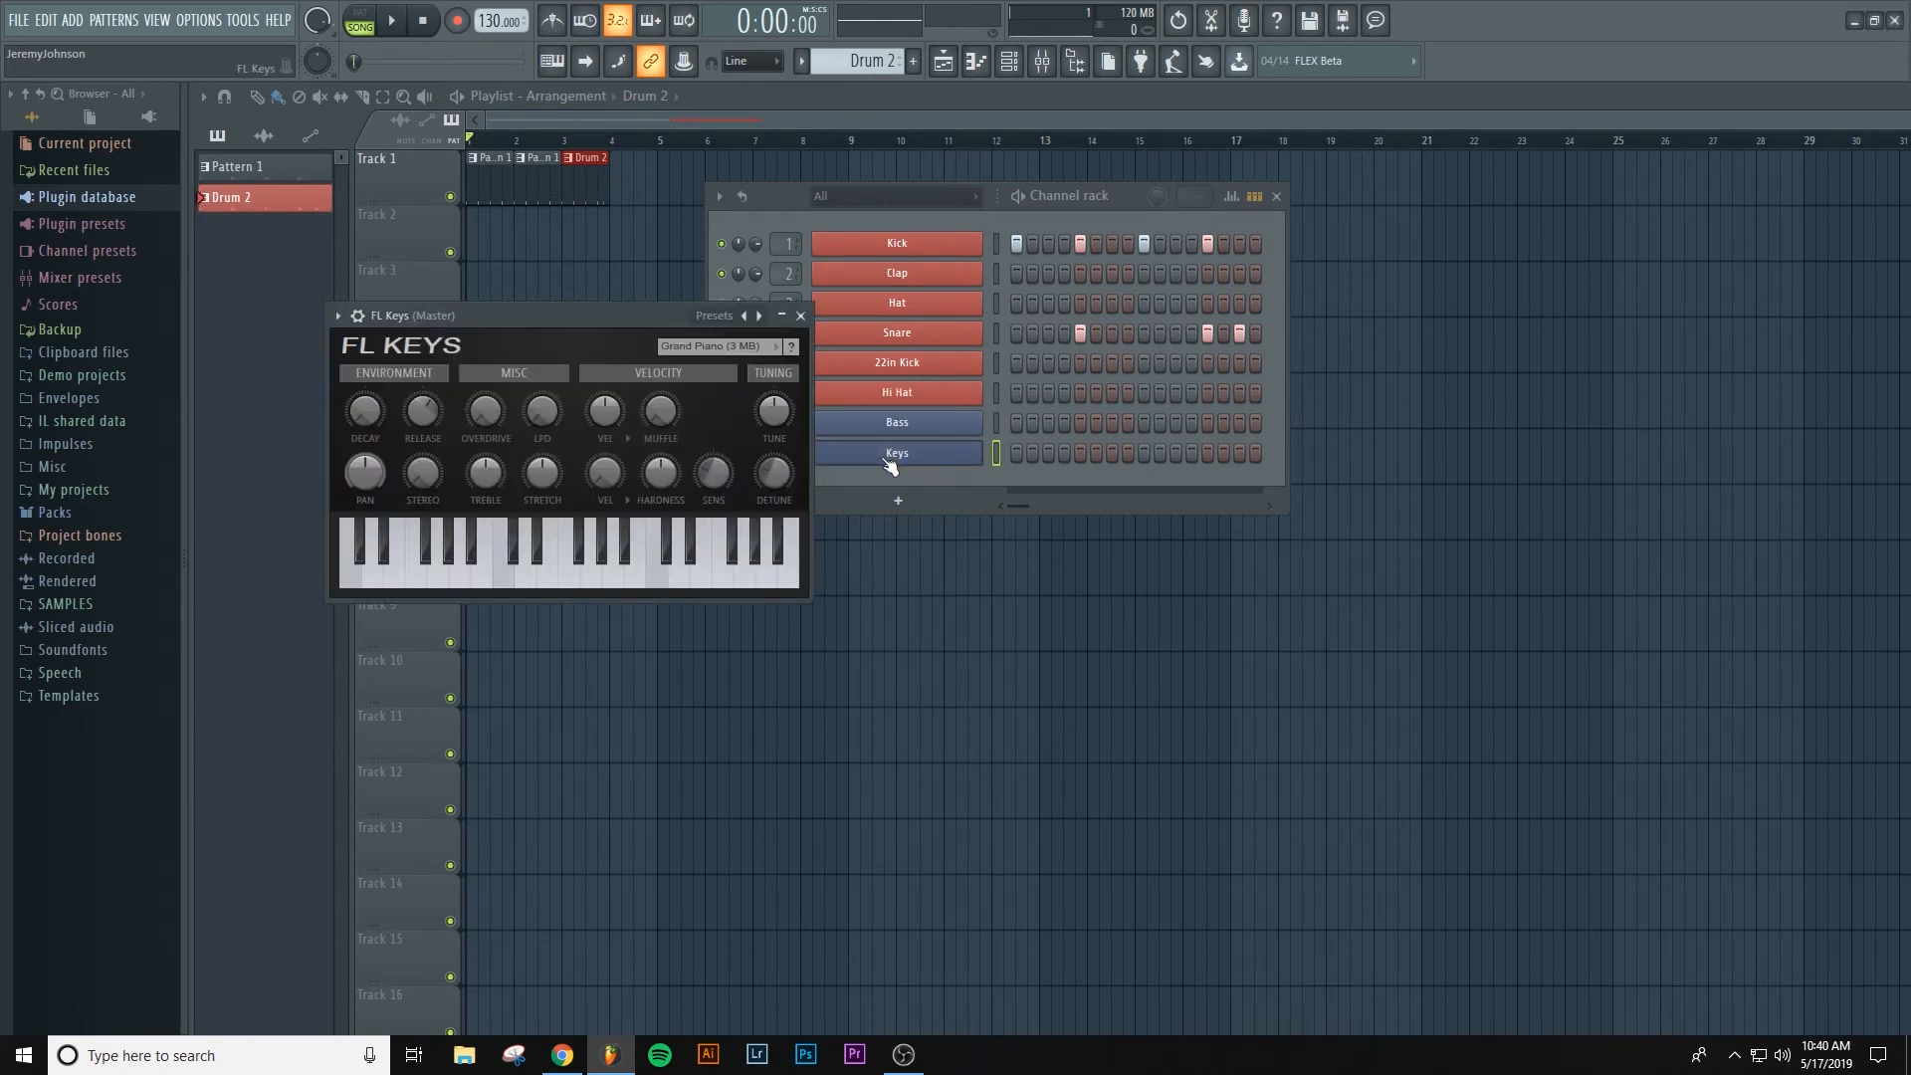
key(F2)
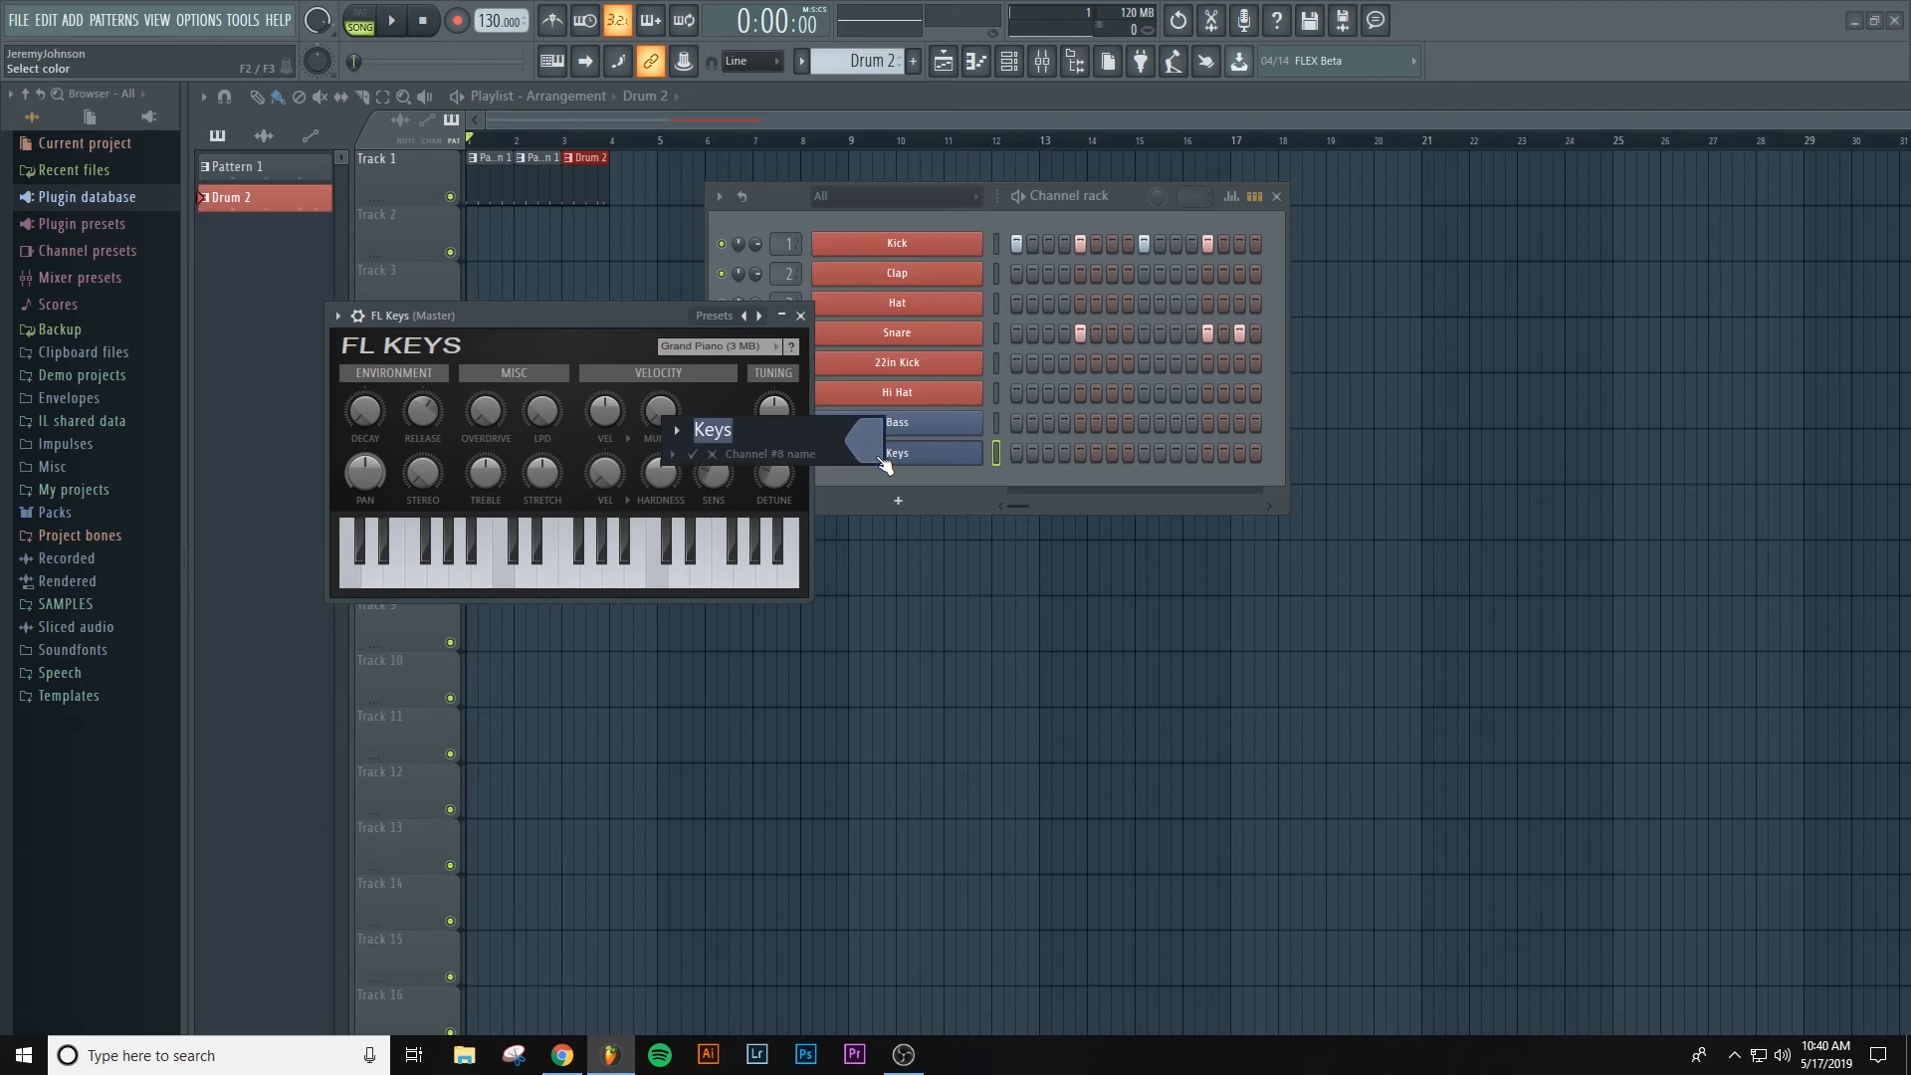
text(Piano)
click(880, 455)
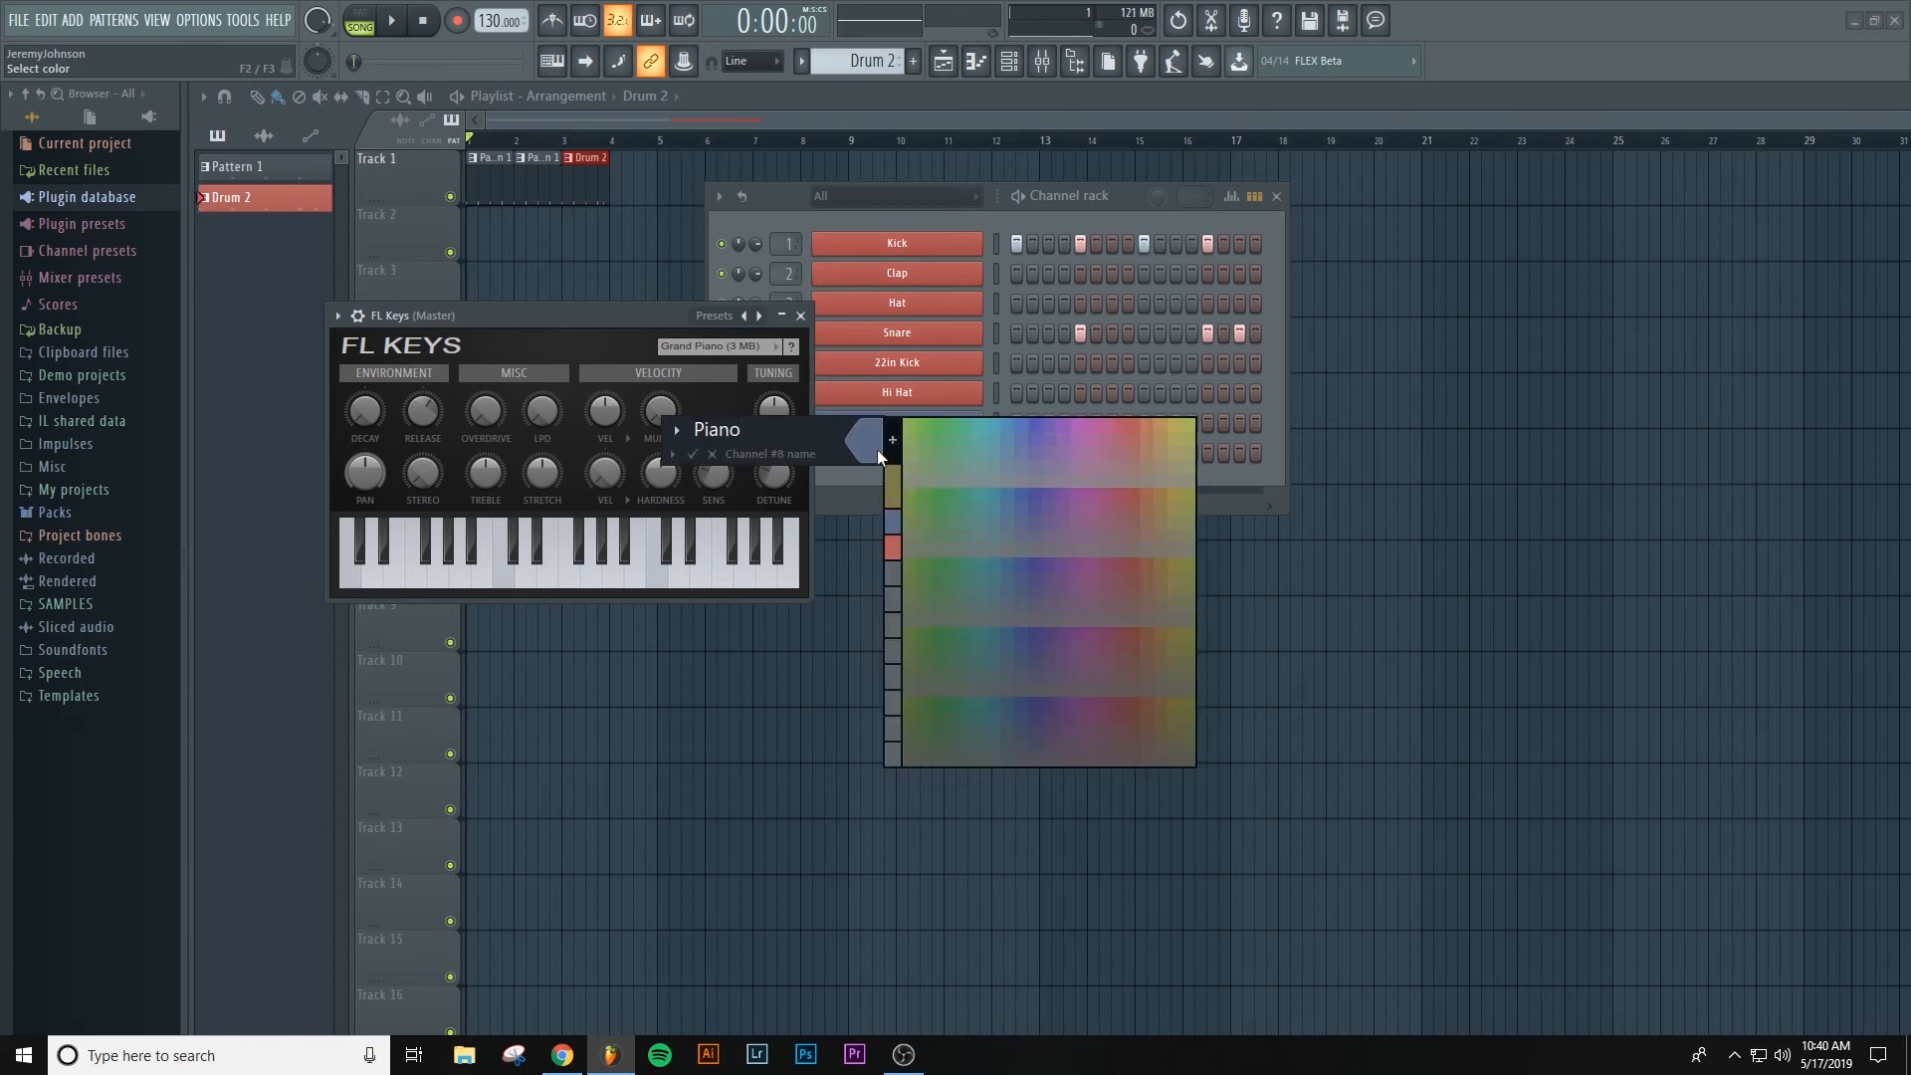
click(937, 427)
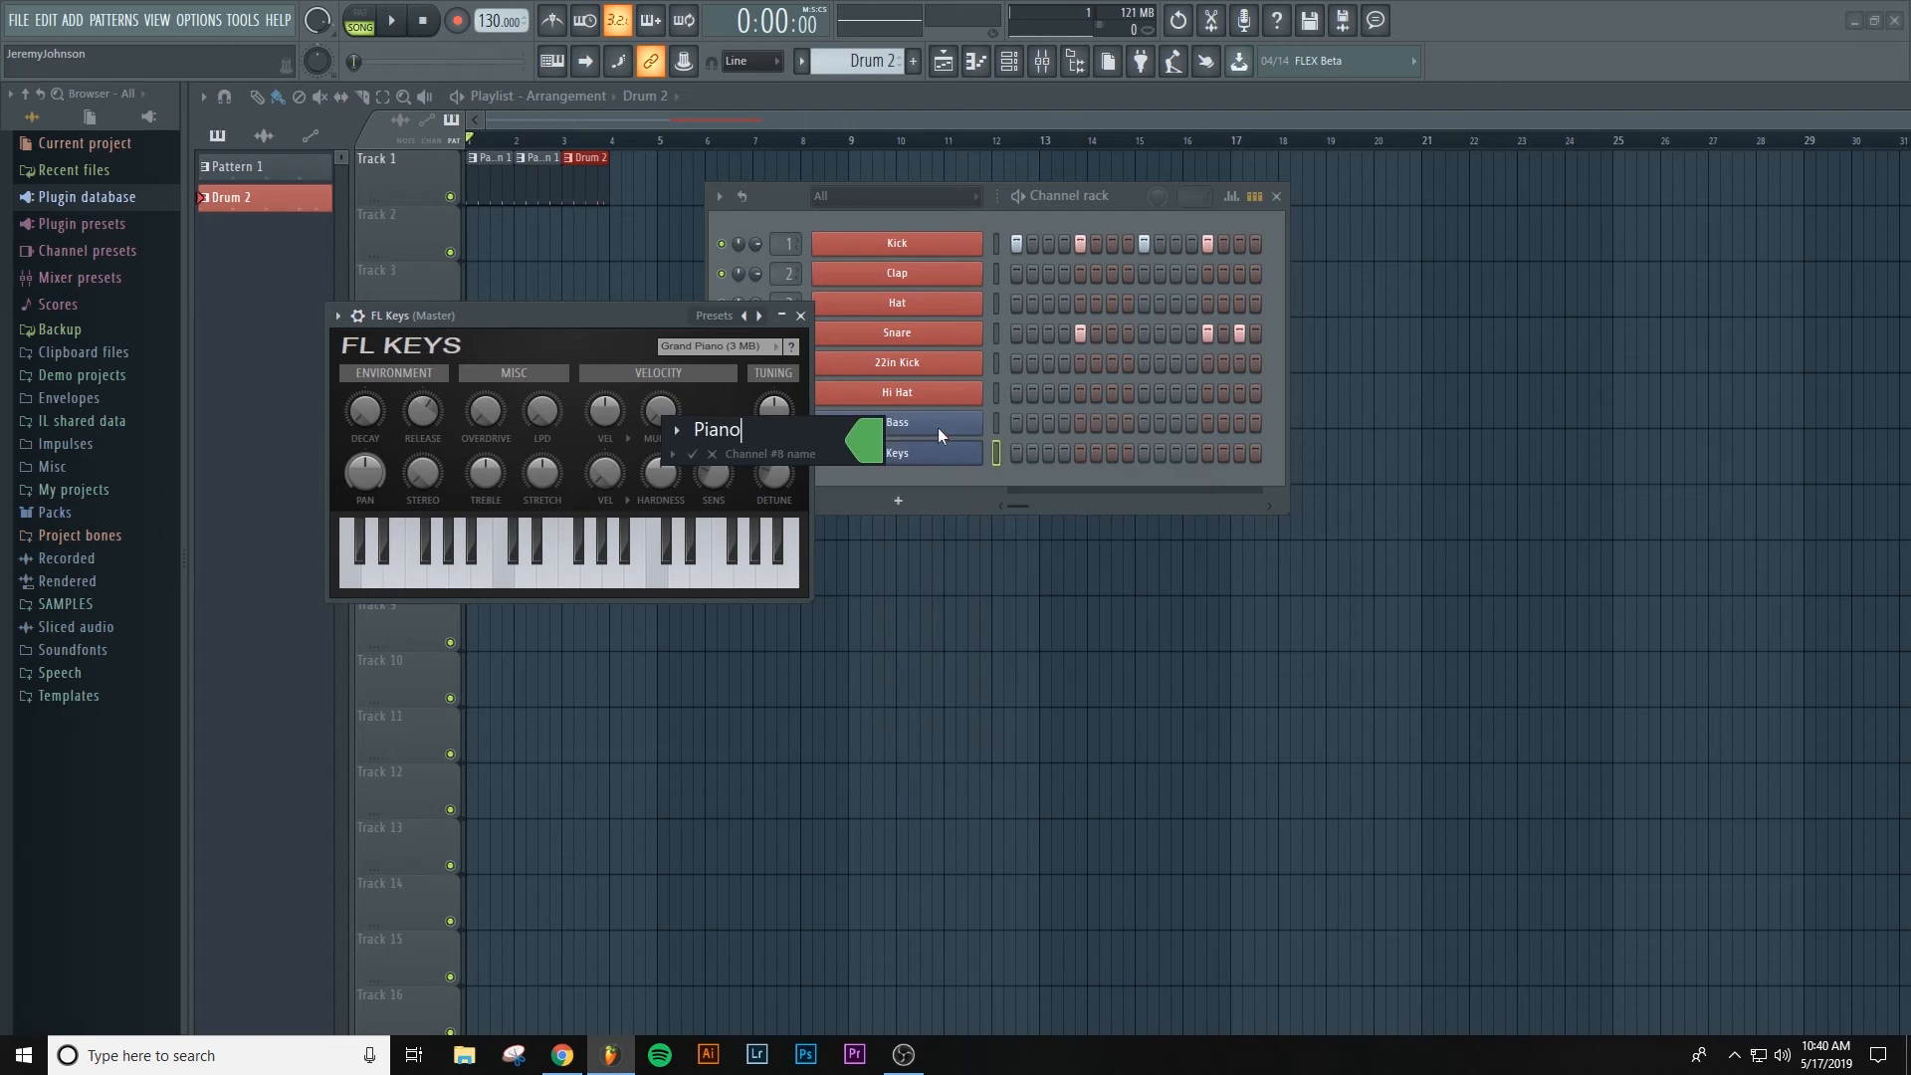
key(Return)
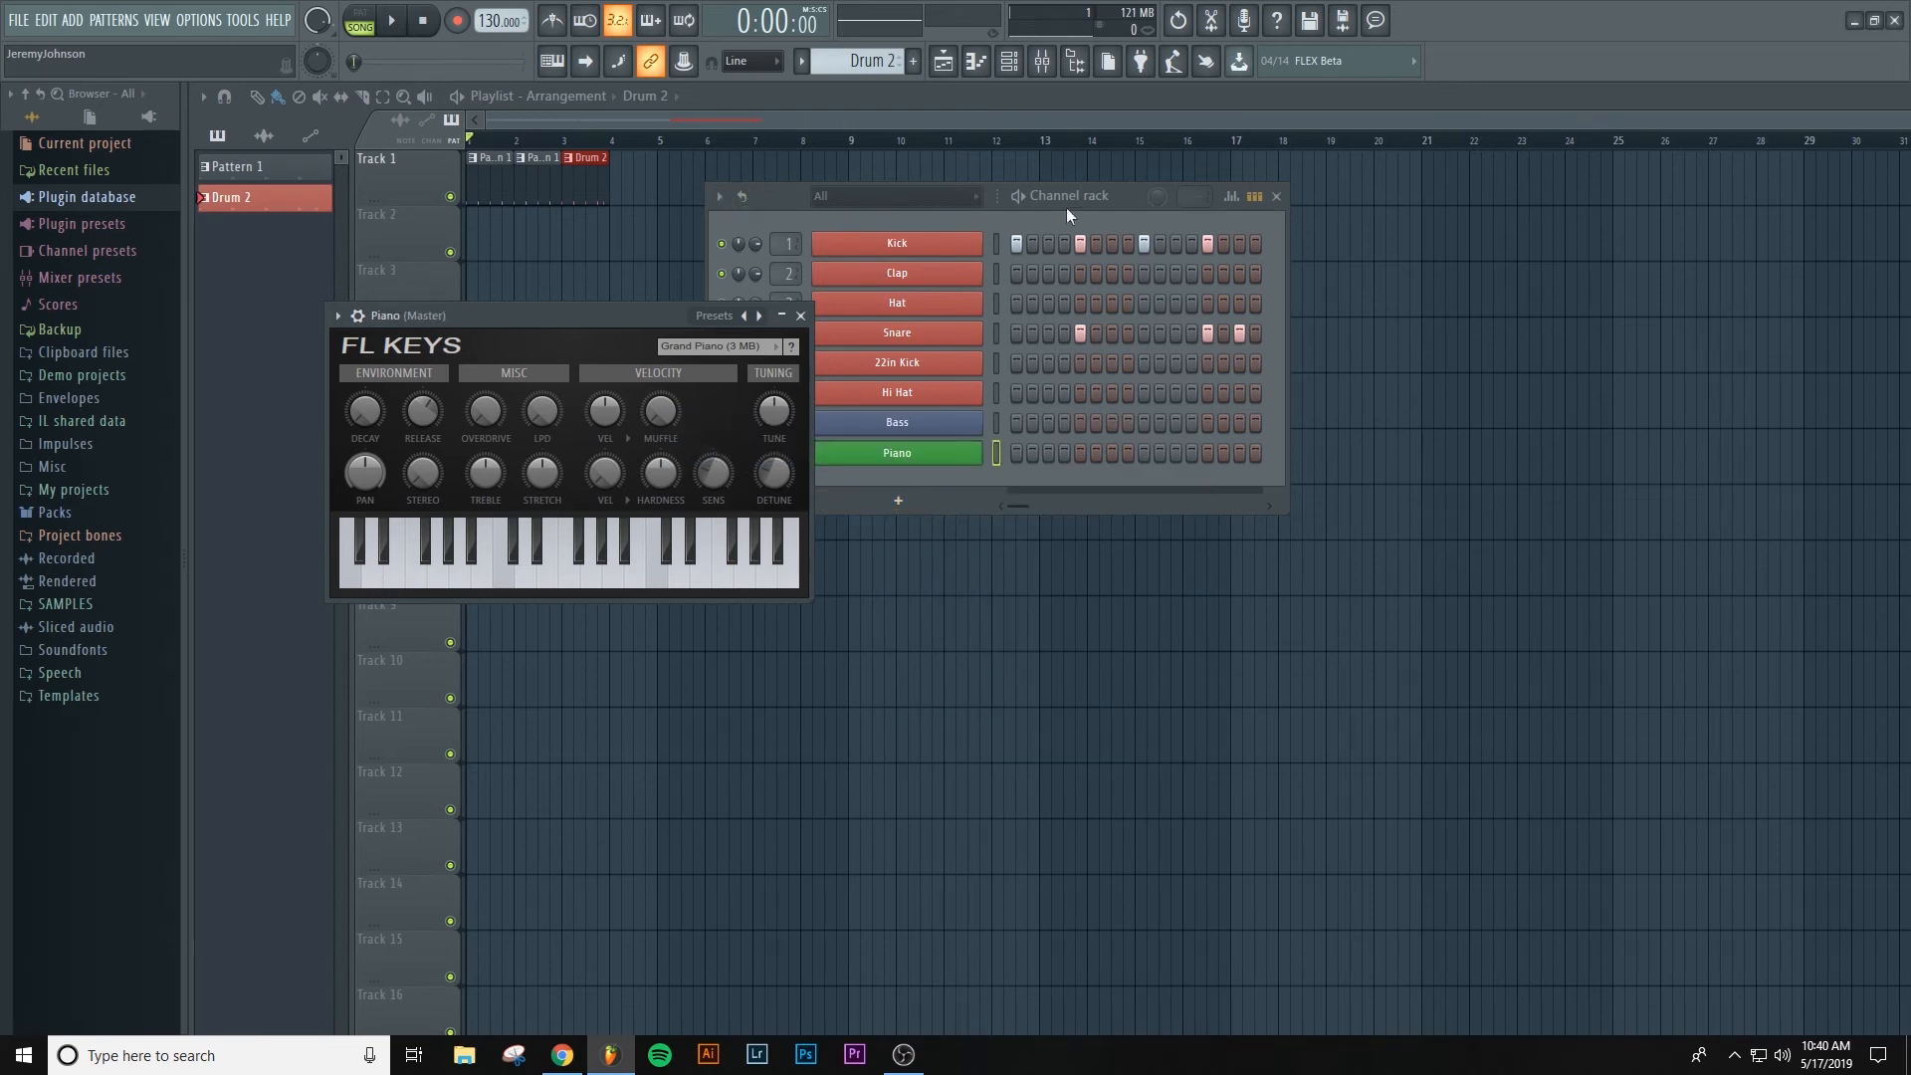
- Bring the Channel rack forward and create a new pattern named Bass Line 1
click(998, 218)
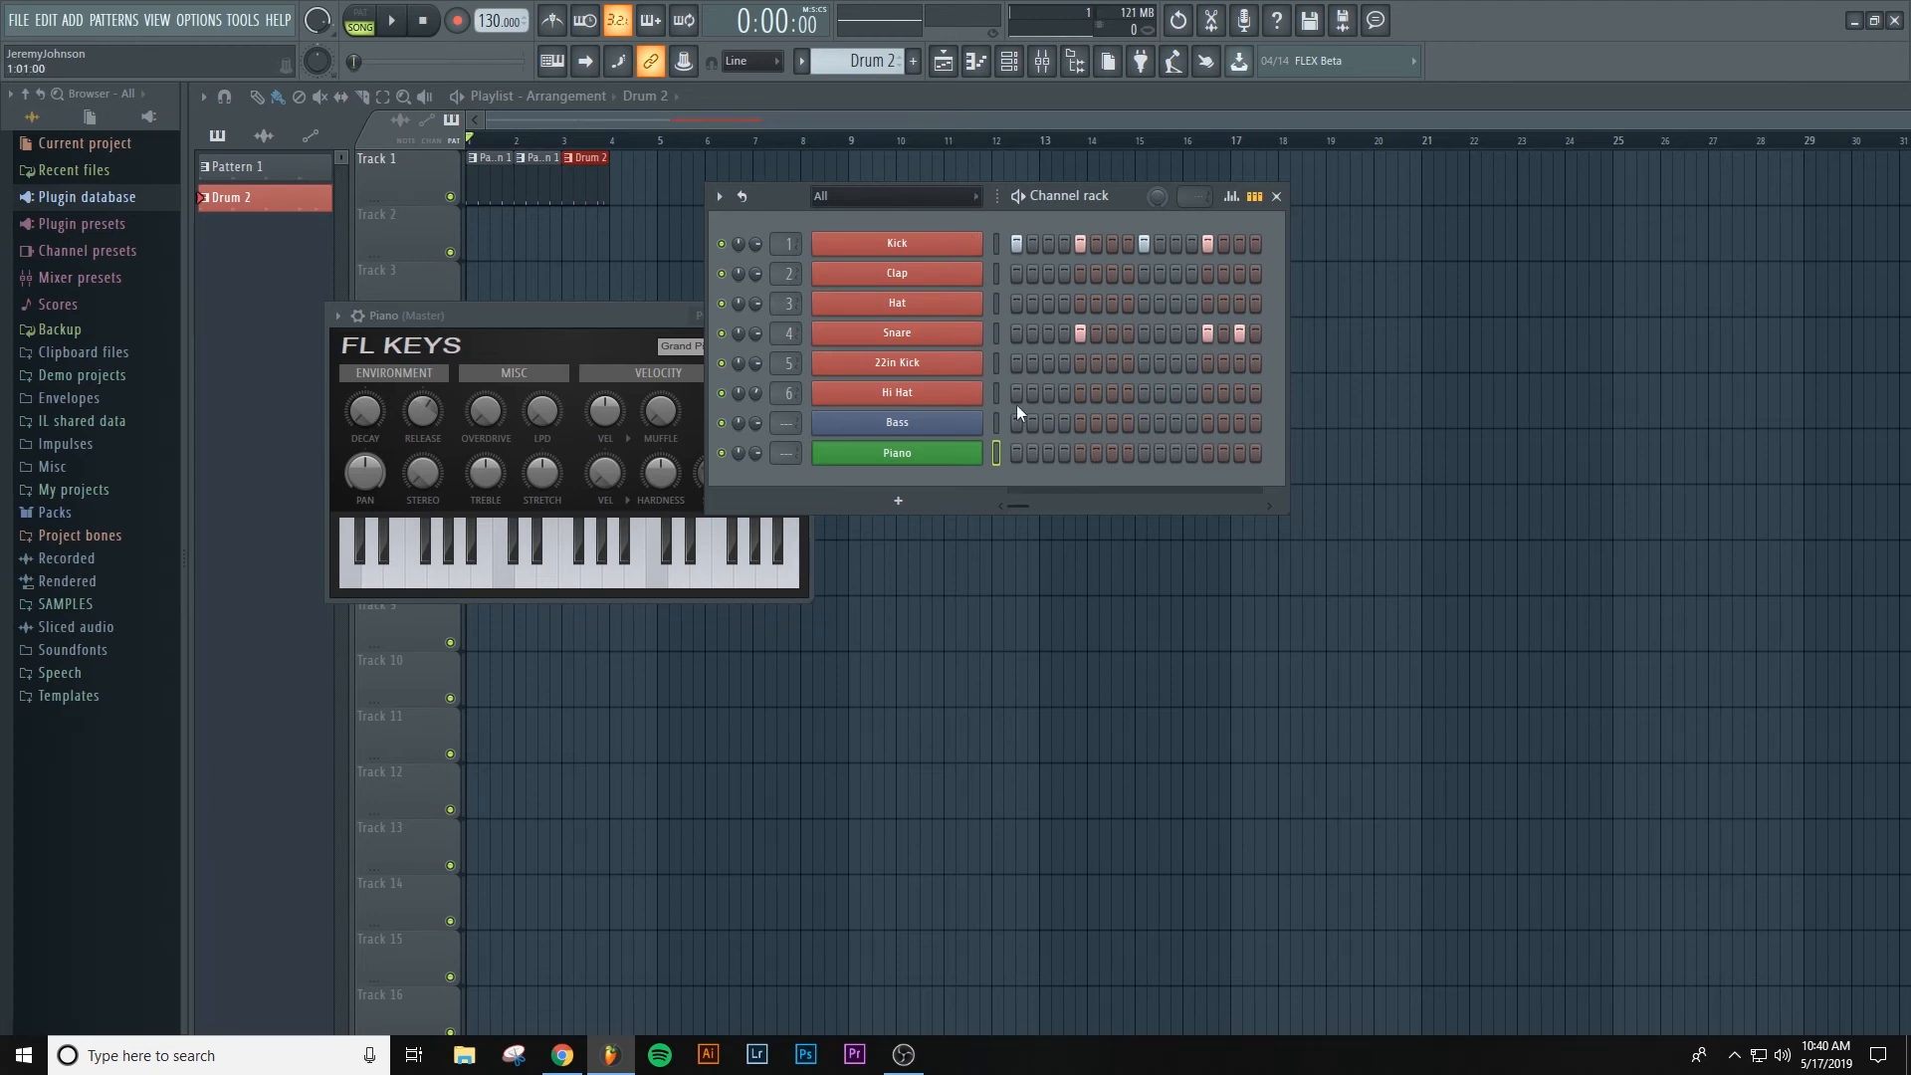
click(802, 62)
click(805, 67)
click(914, 62)
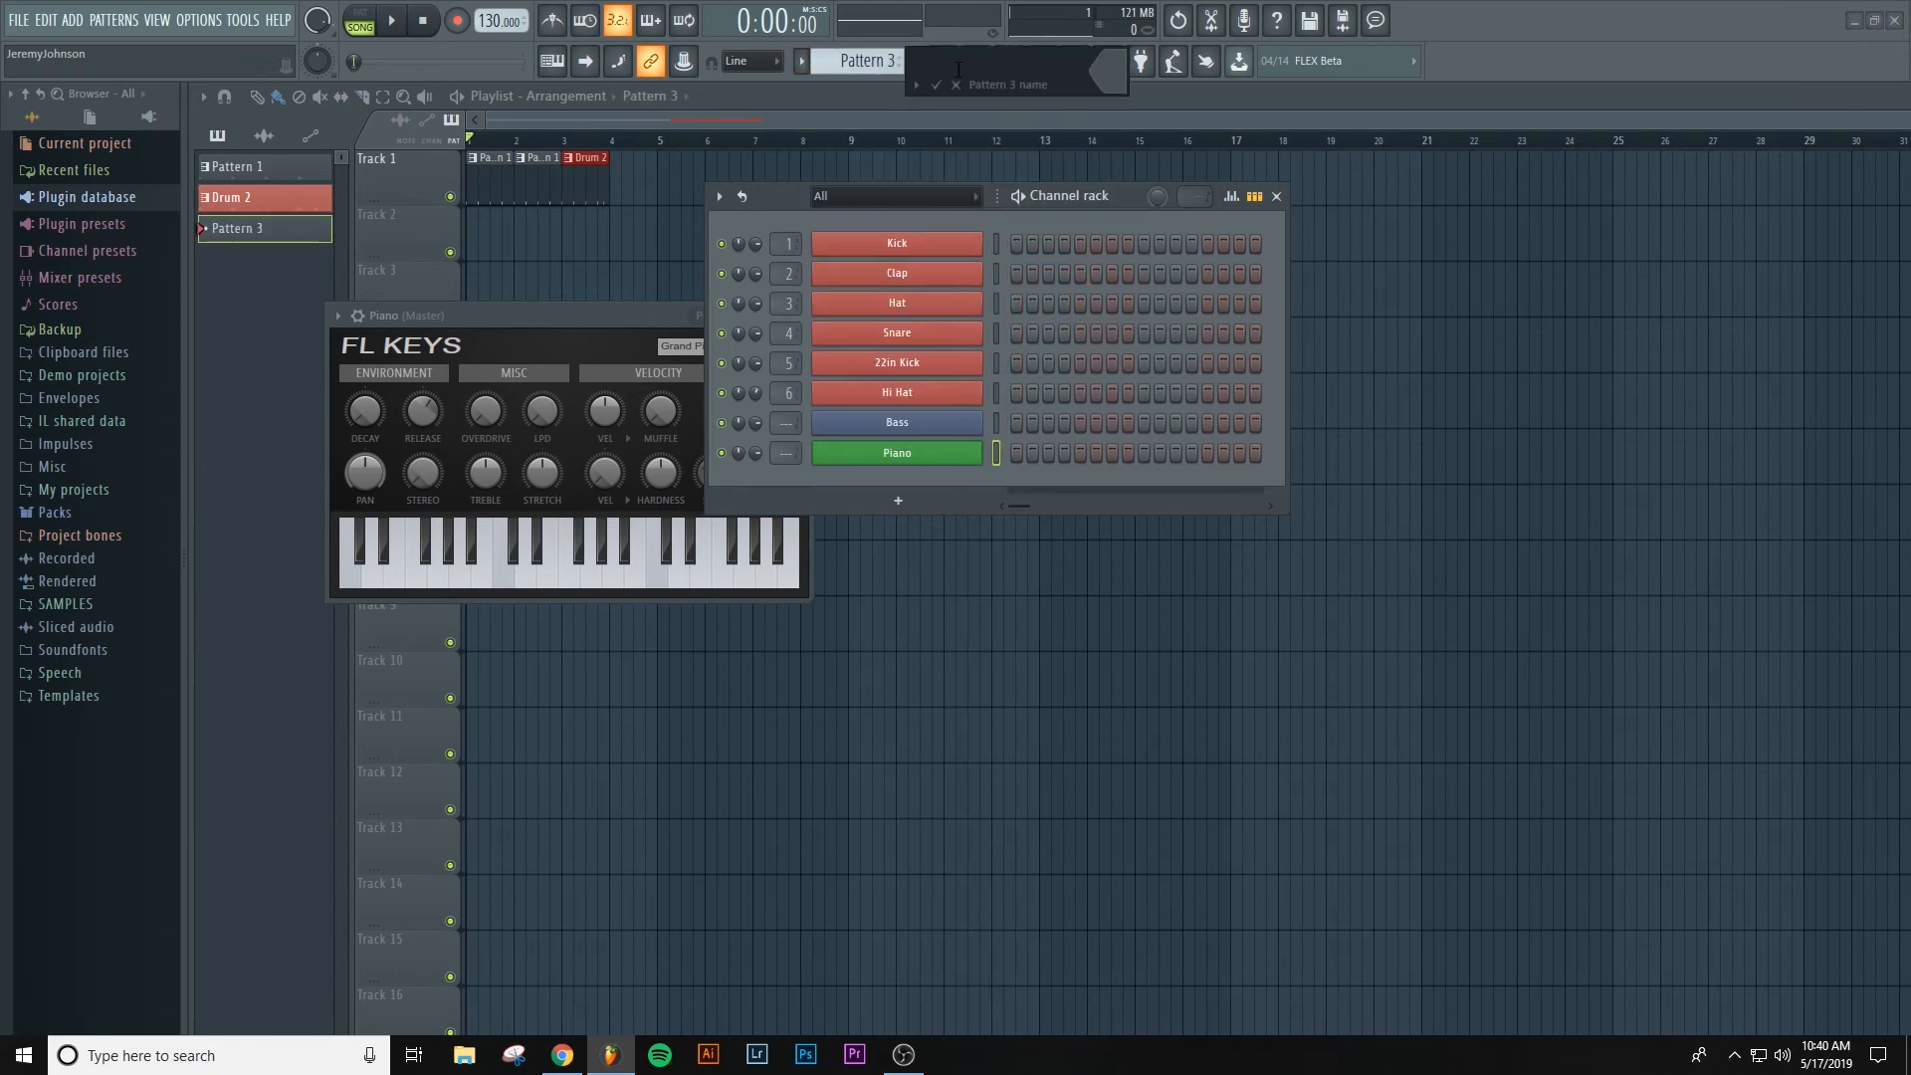
text(Bass Line 1)
key(Return)
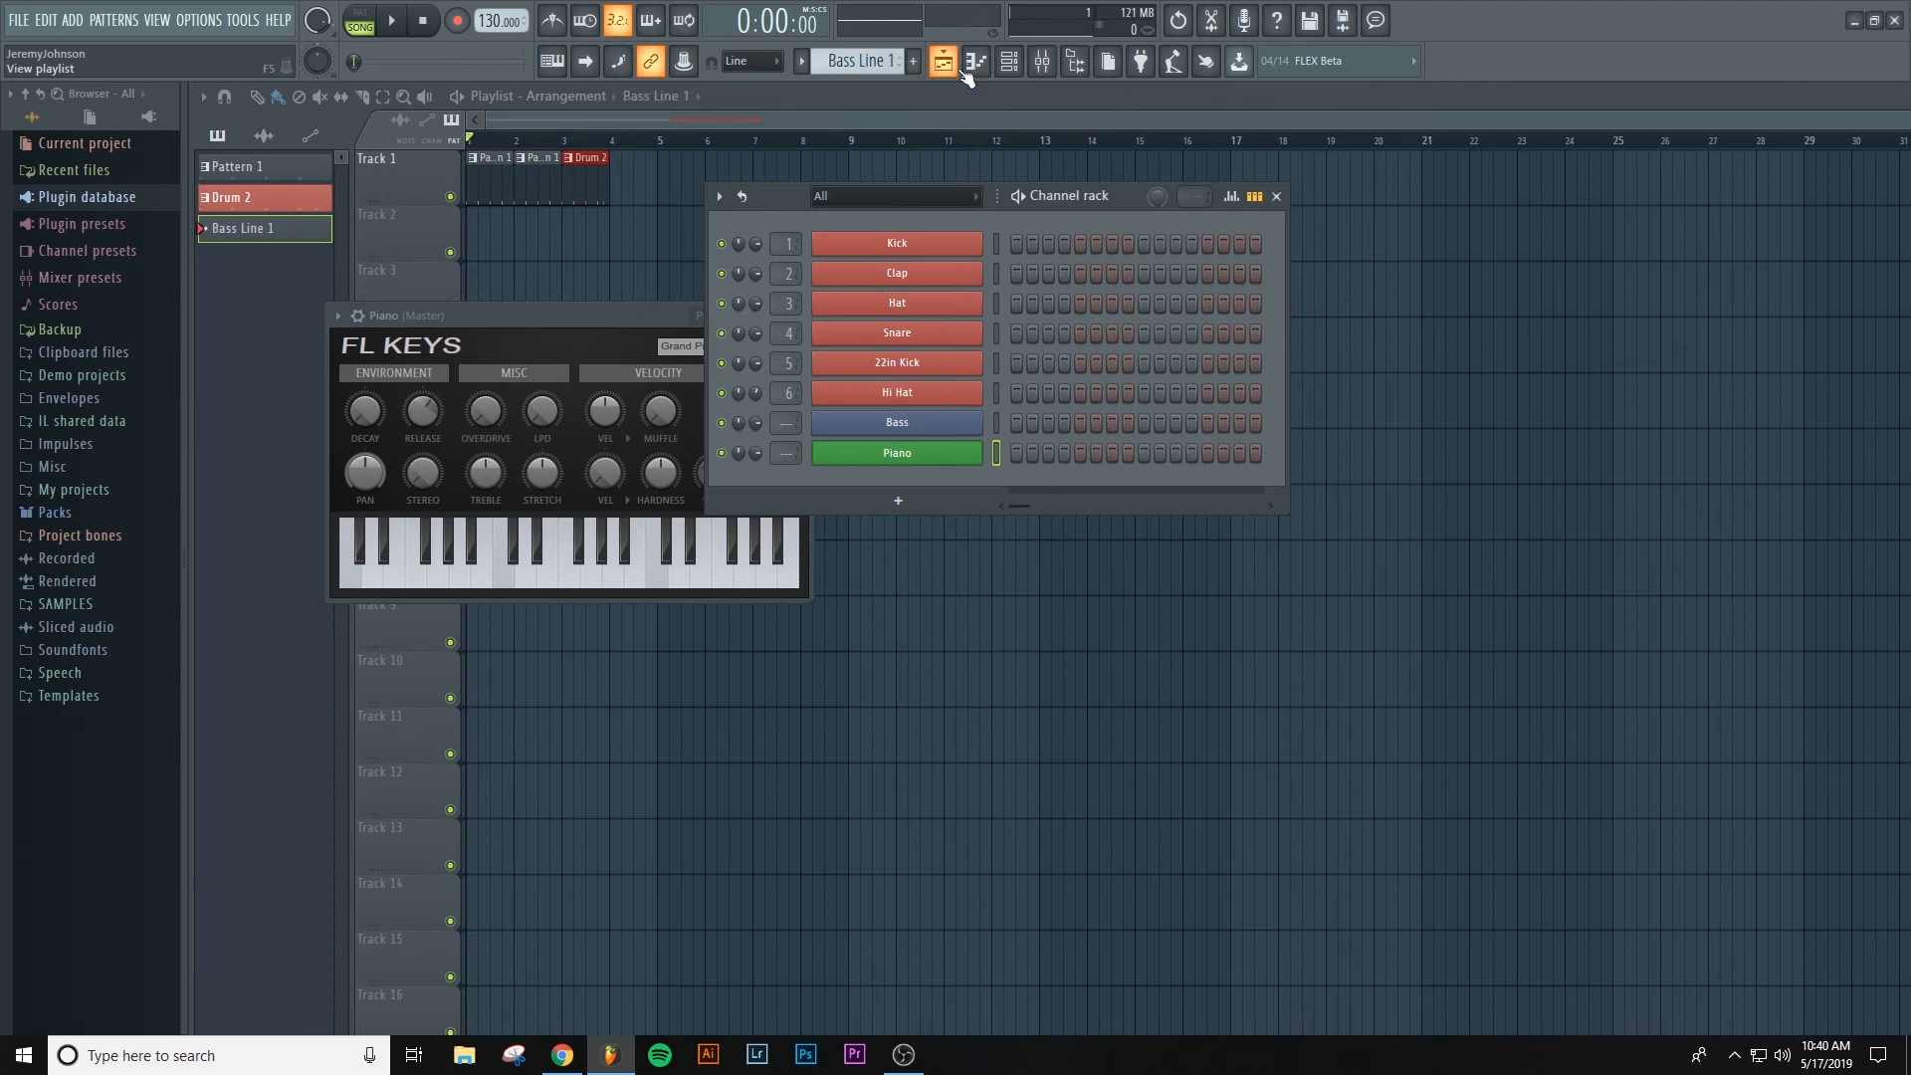
- Give the Bass Line 1 pattern a blue colour through its rename and colour prompt
middle_click(867, 60)
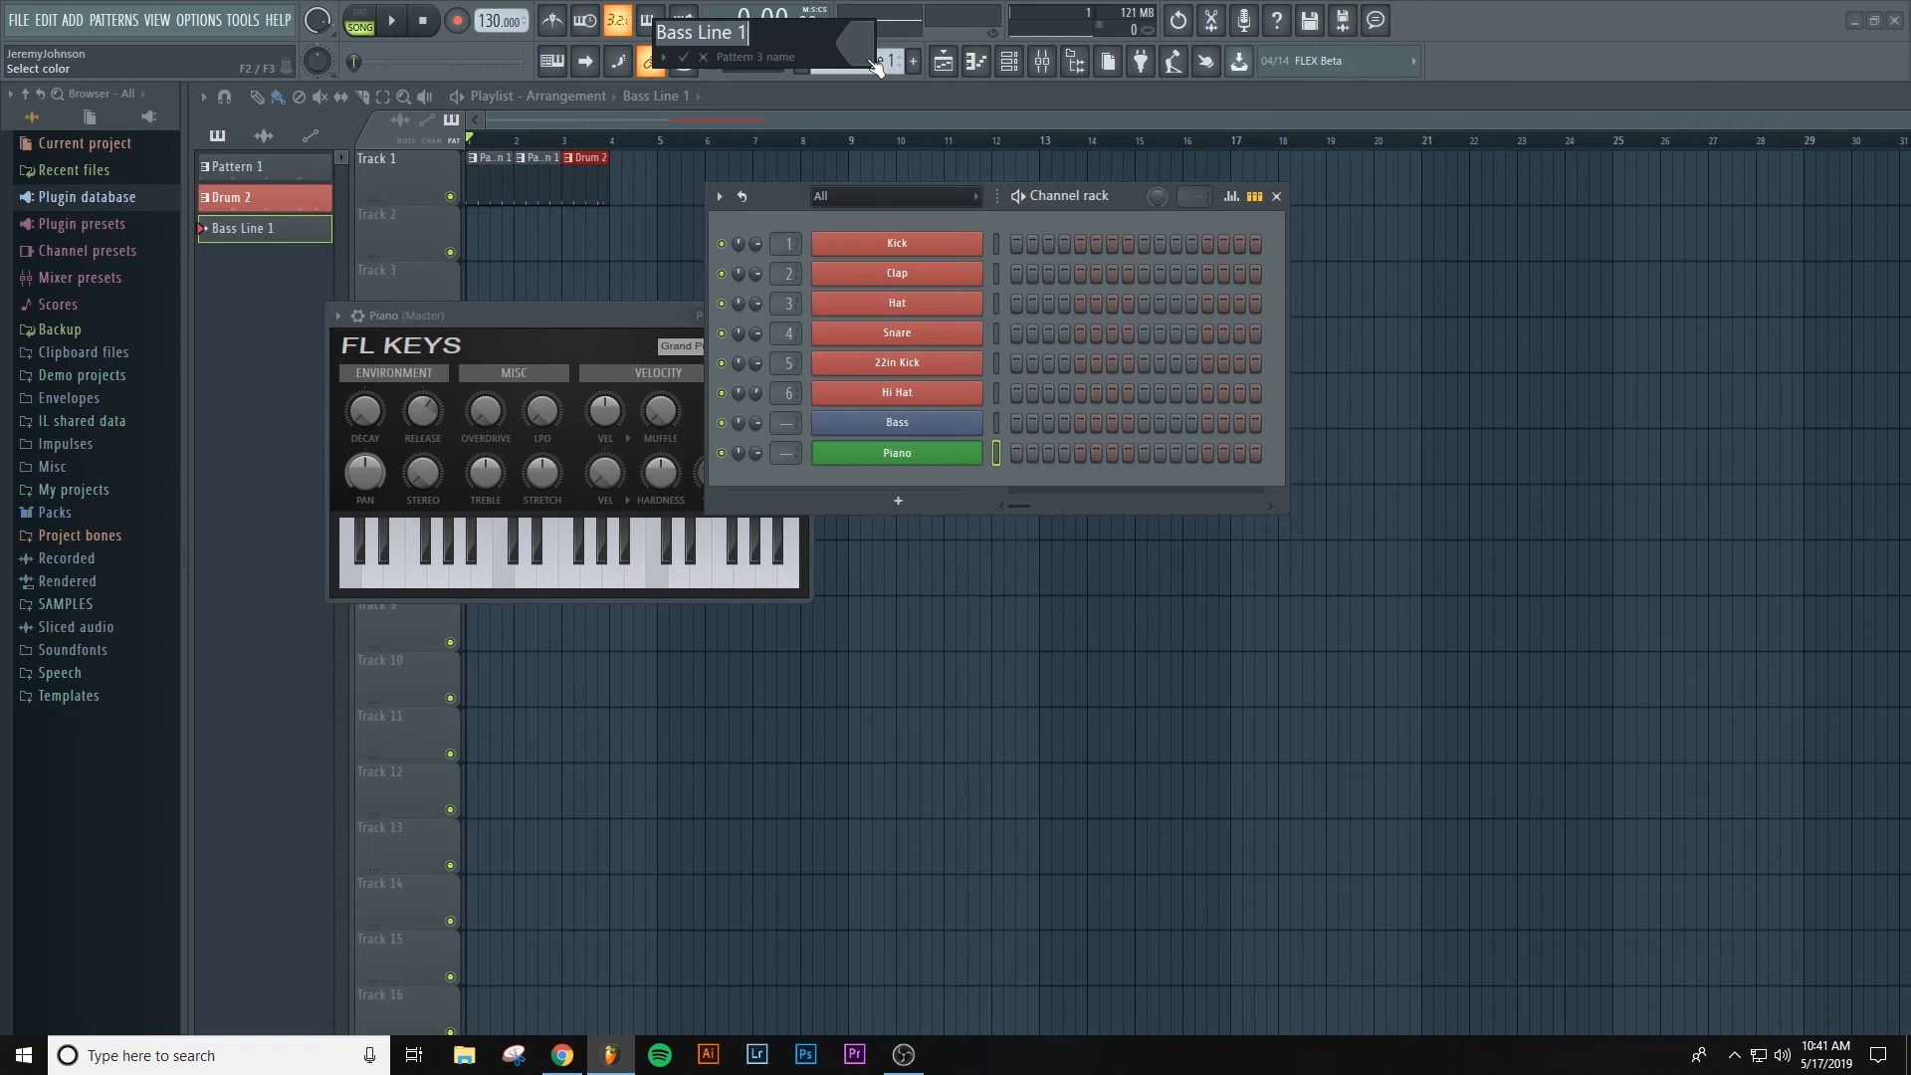
click(875, 62)
click(883, 175)
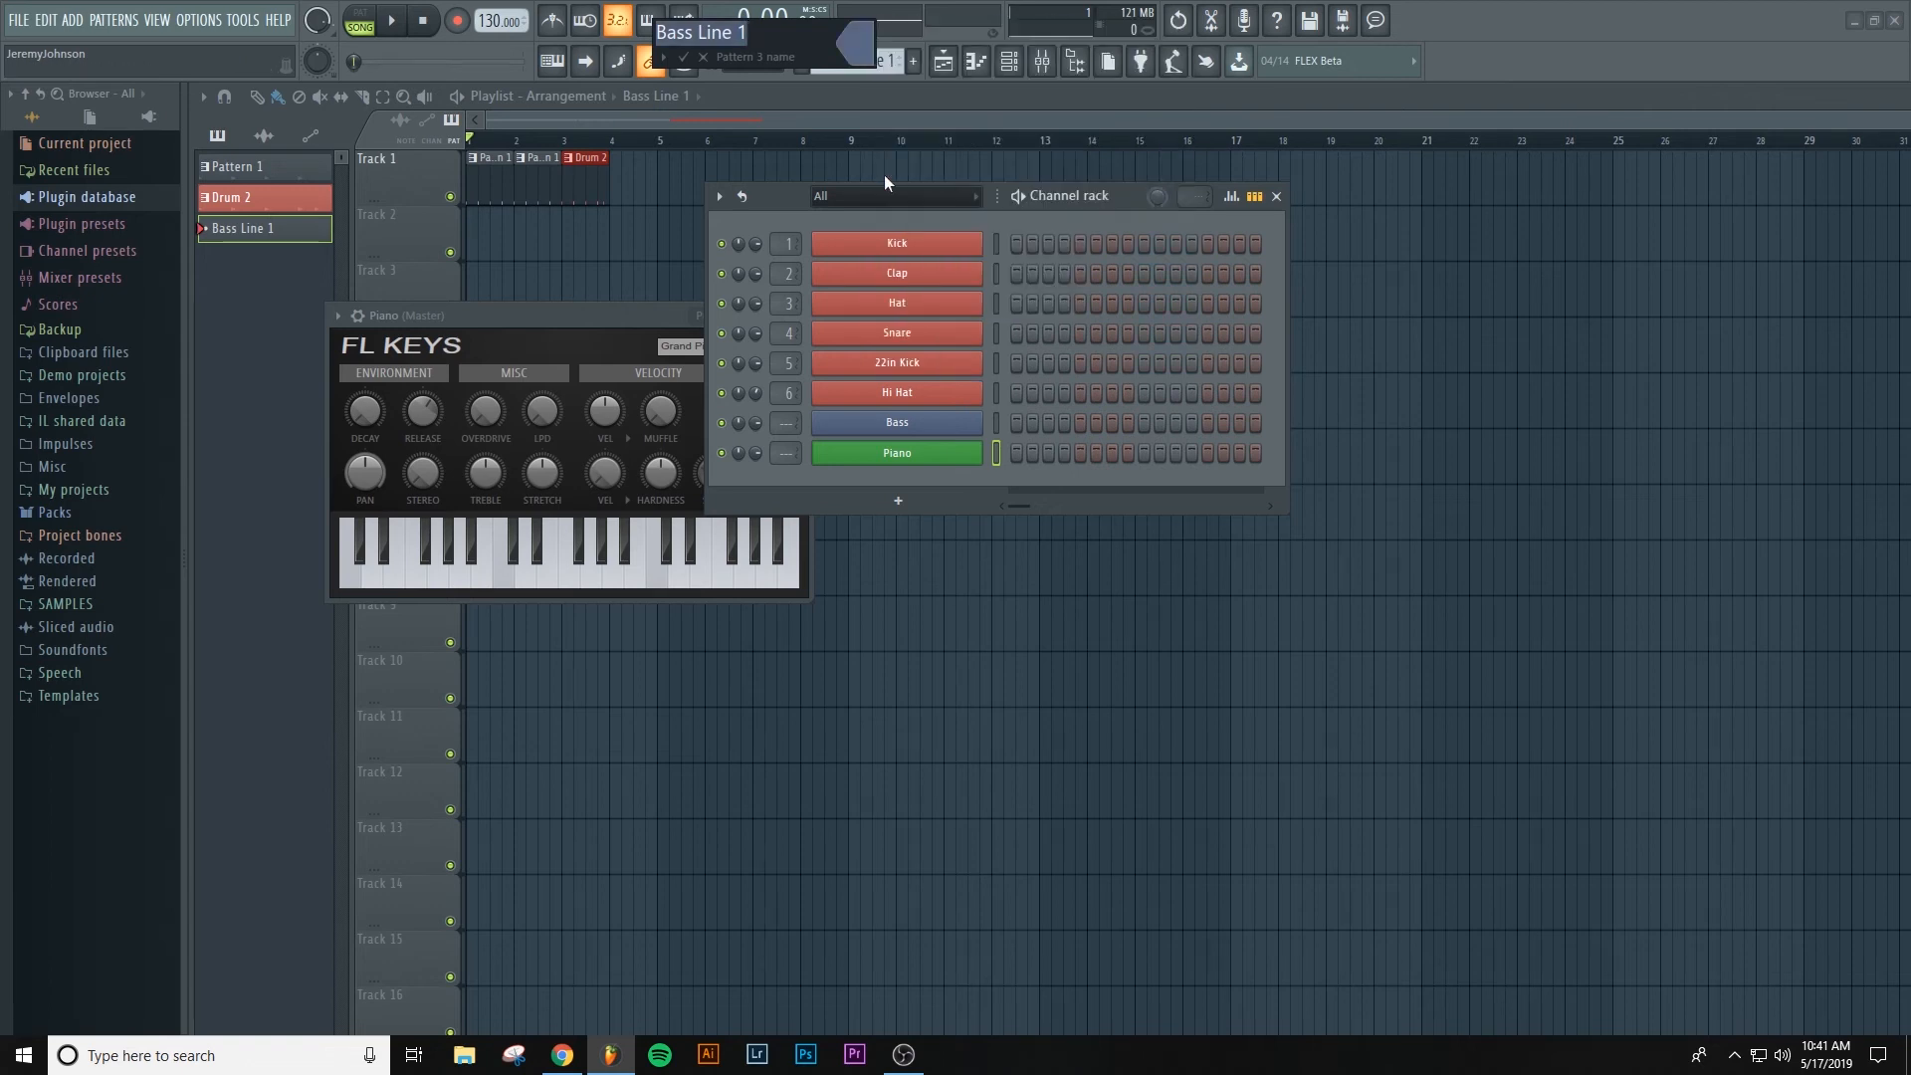
key(Return)
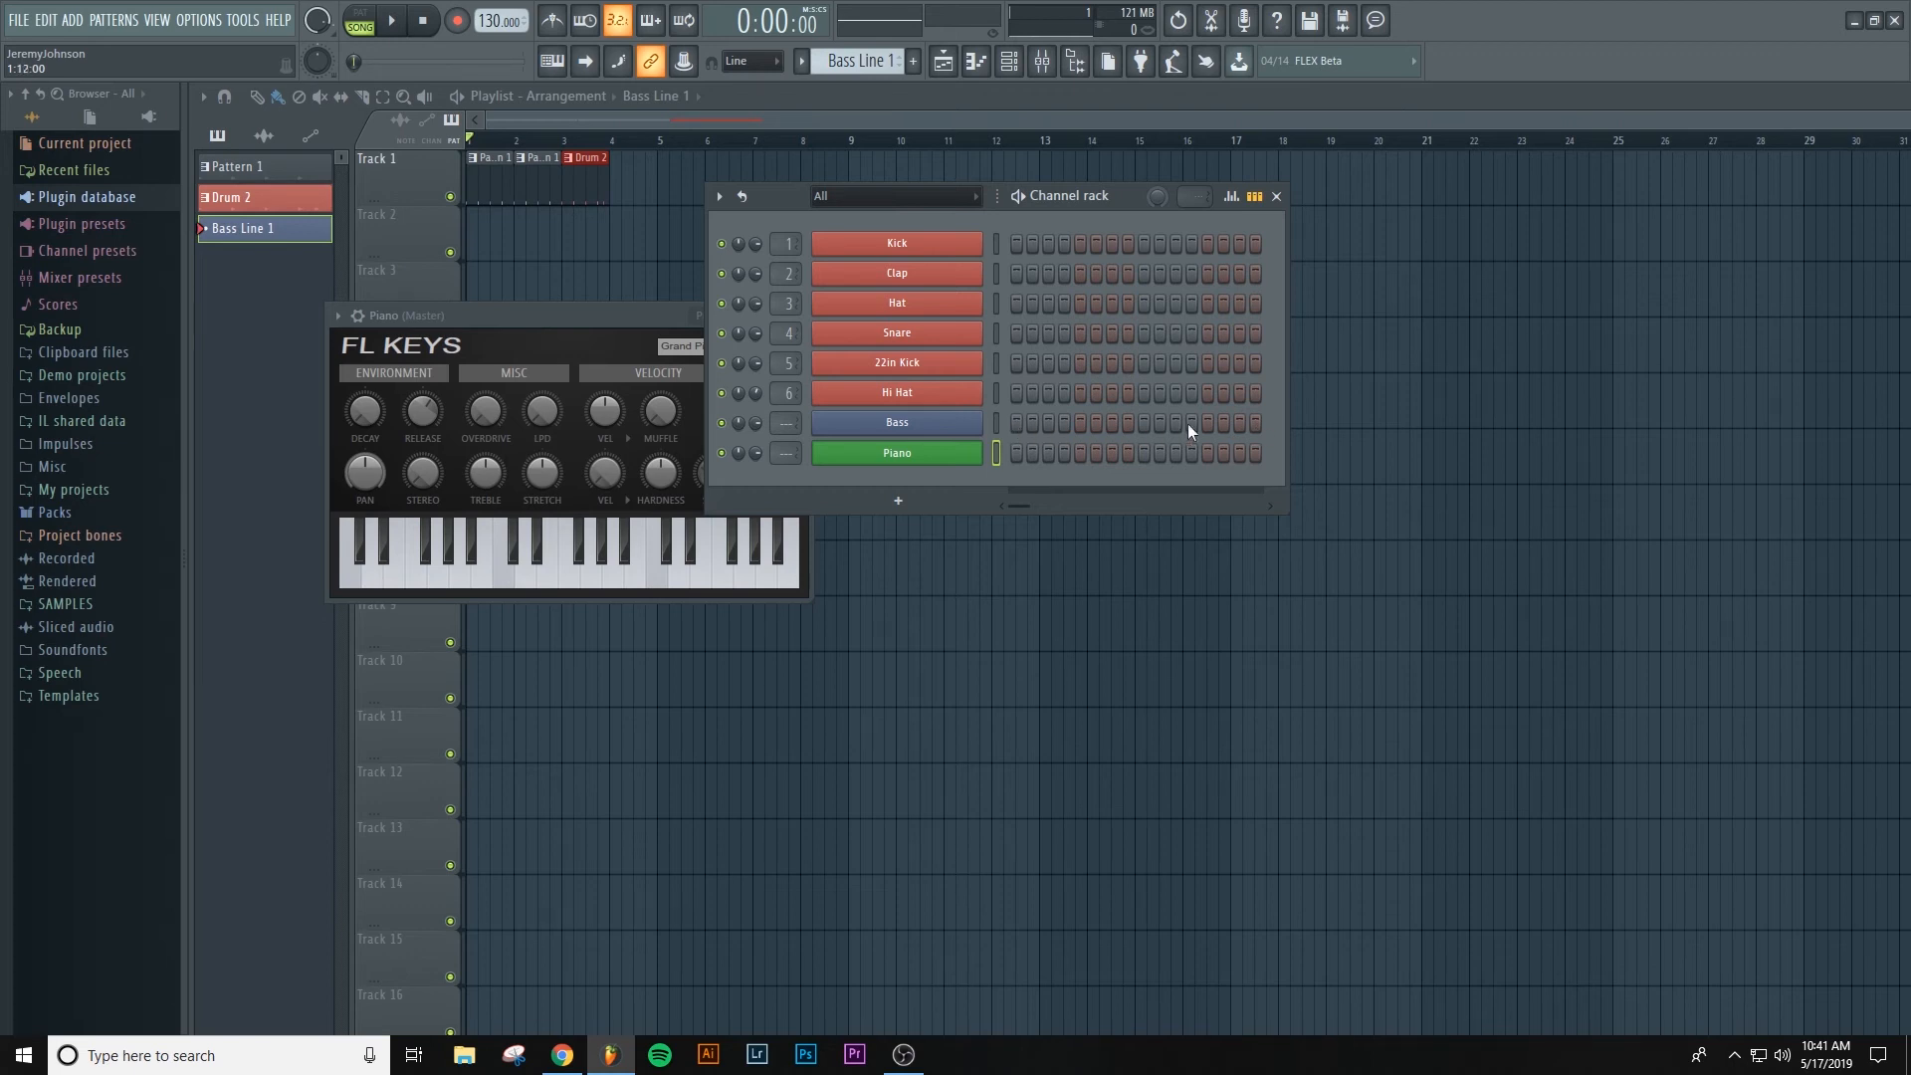
- Enable steps 1, 5, 9 and 13 on the Bass channel, switch to pattern mode, and play and stop the pattern
click(1017, 423)
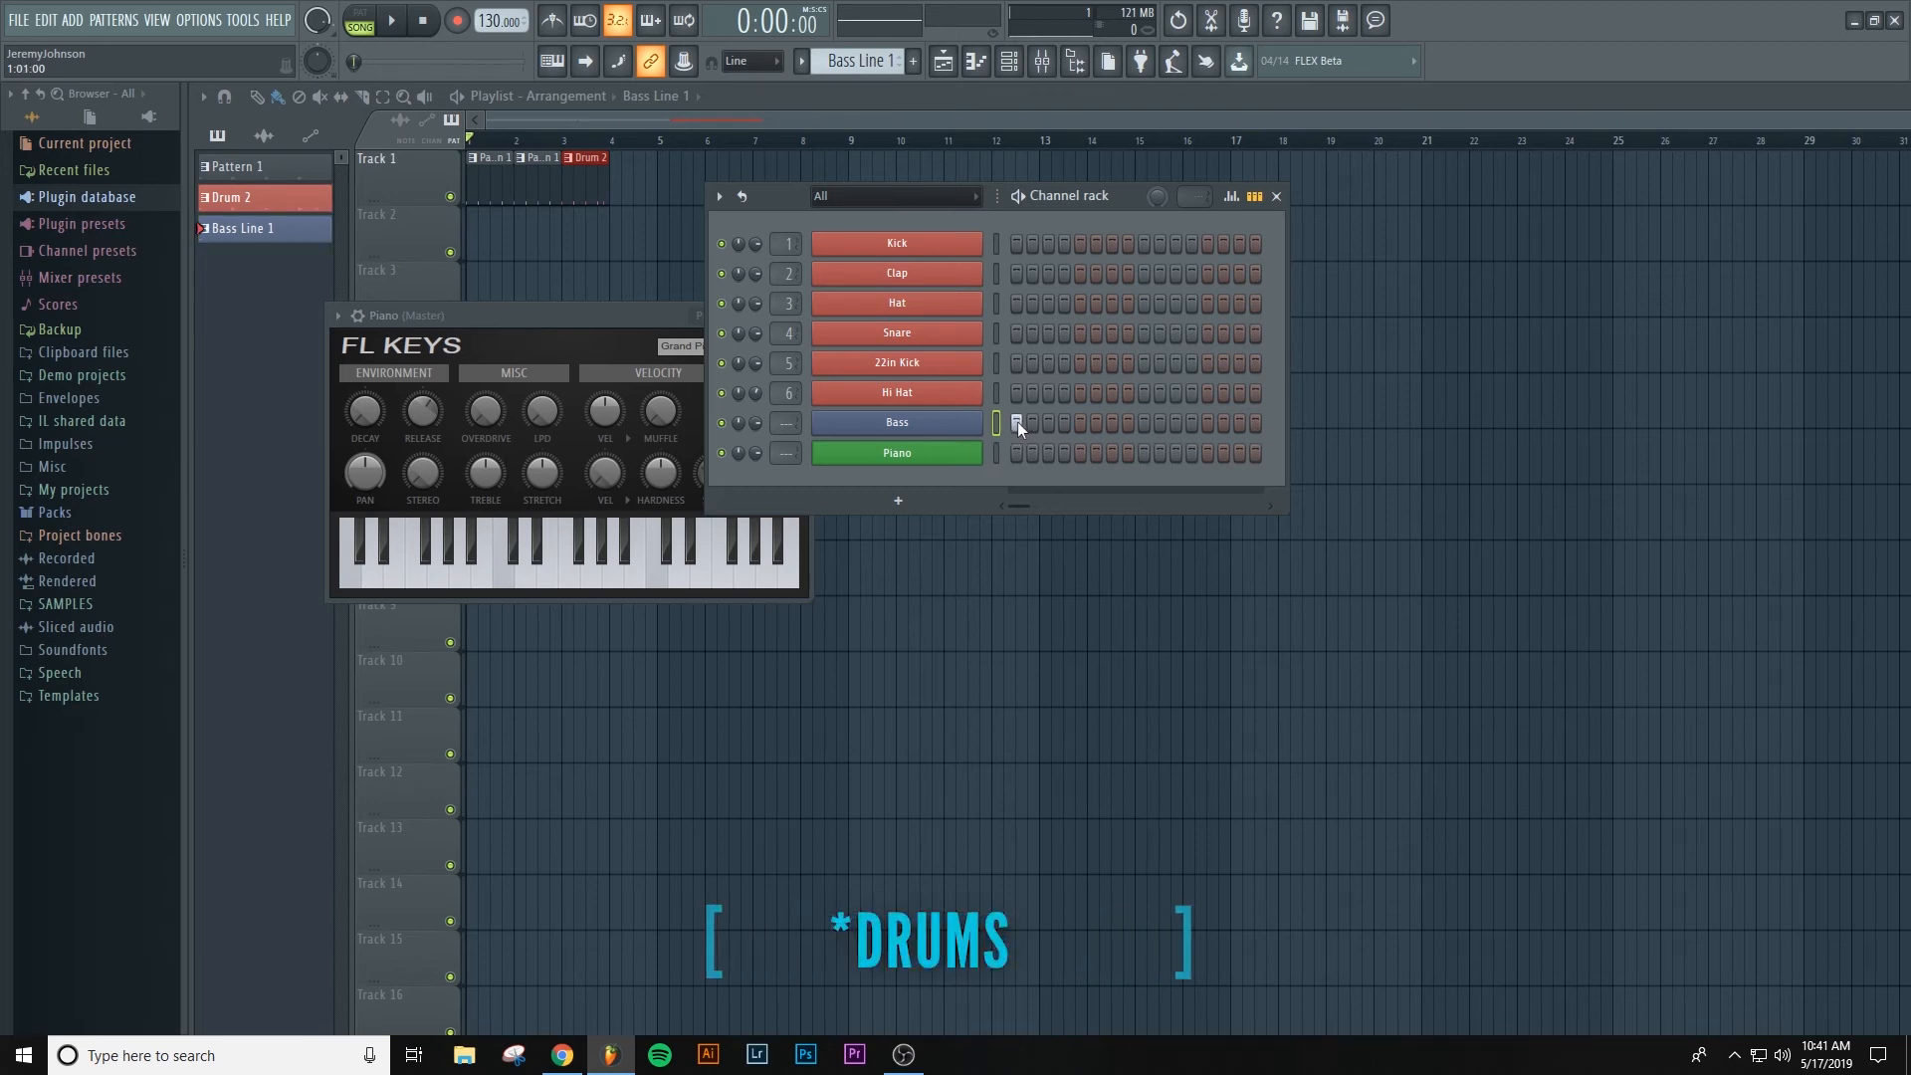
click(1143, 423)
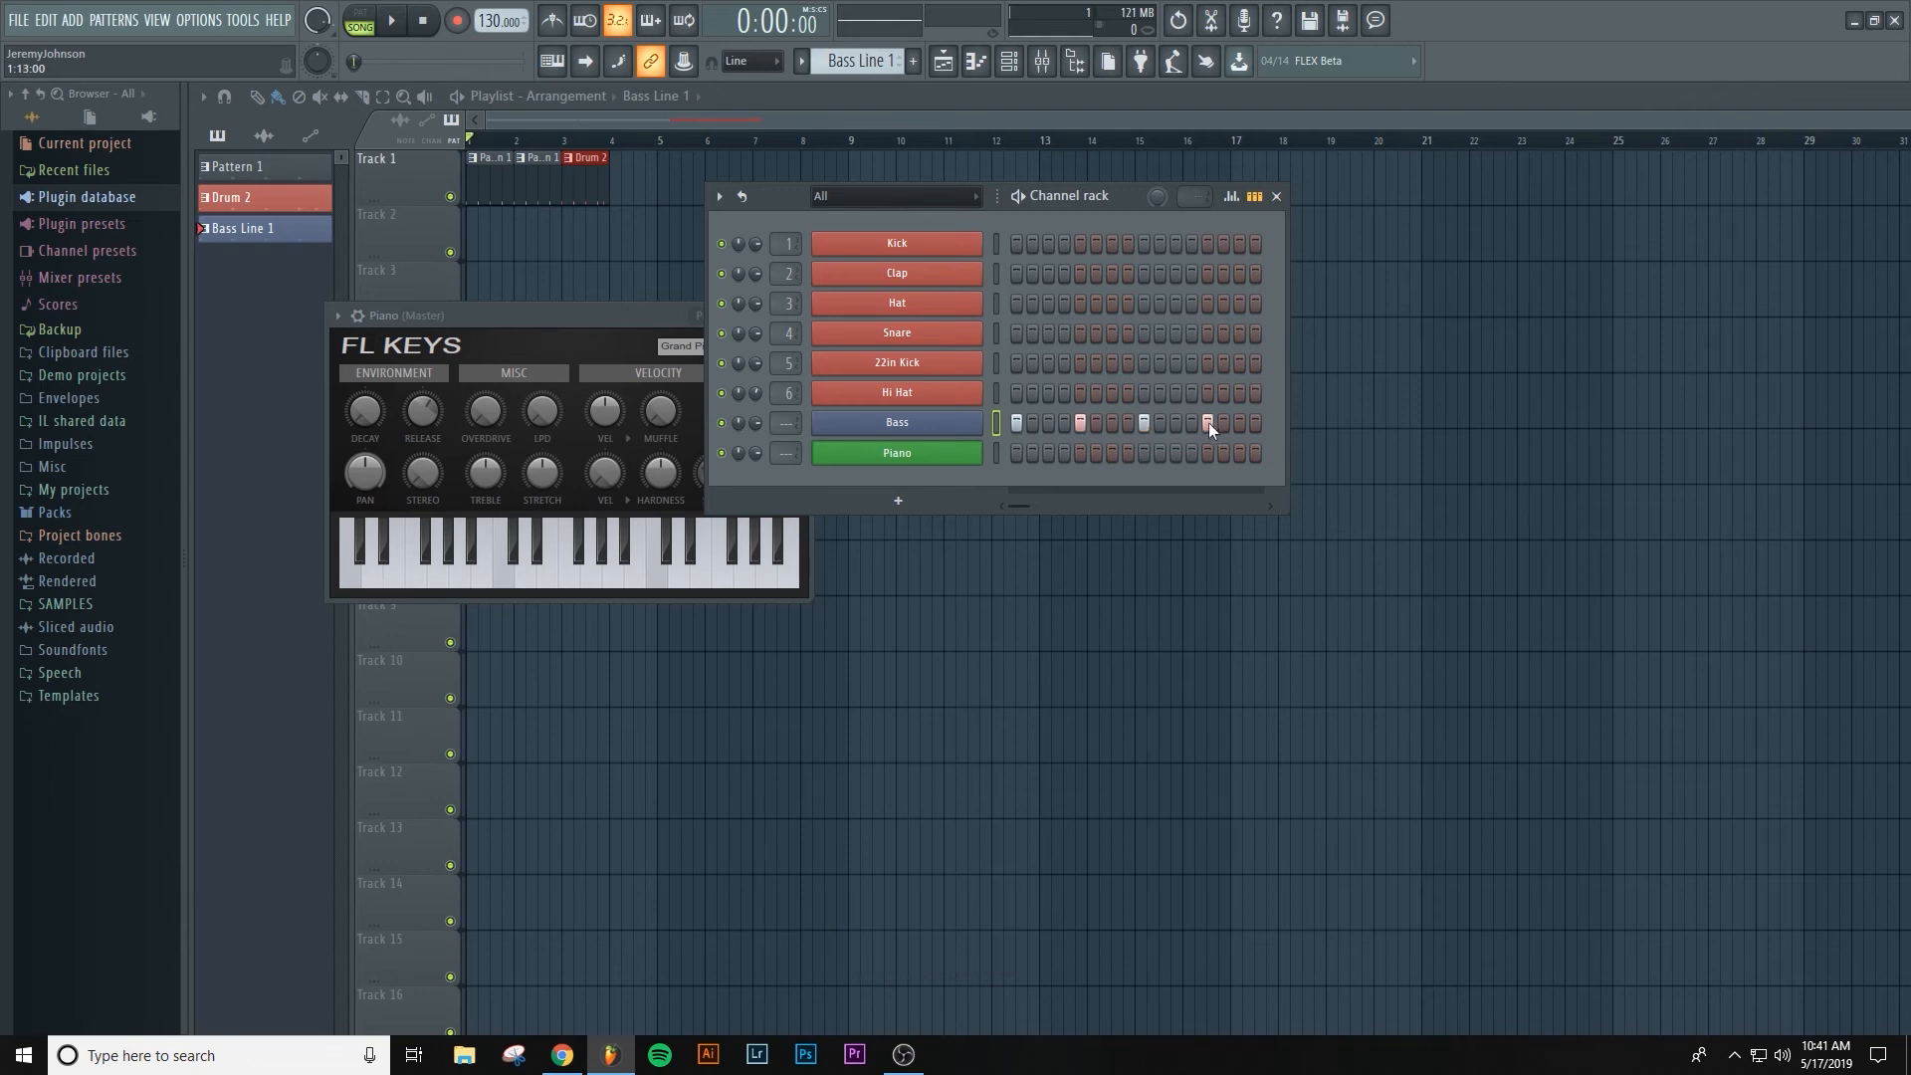
click(363, 19)
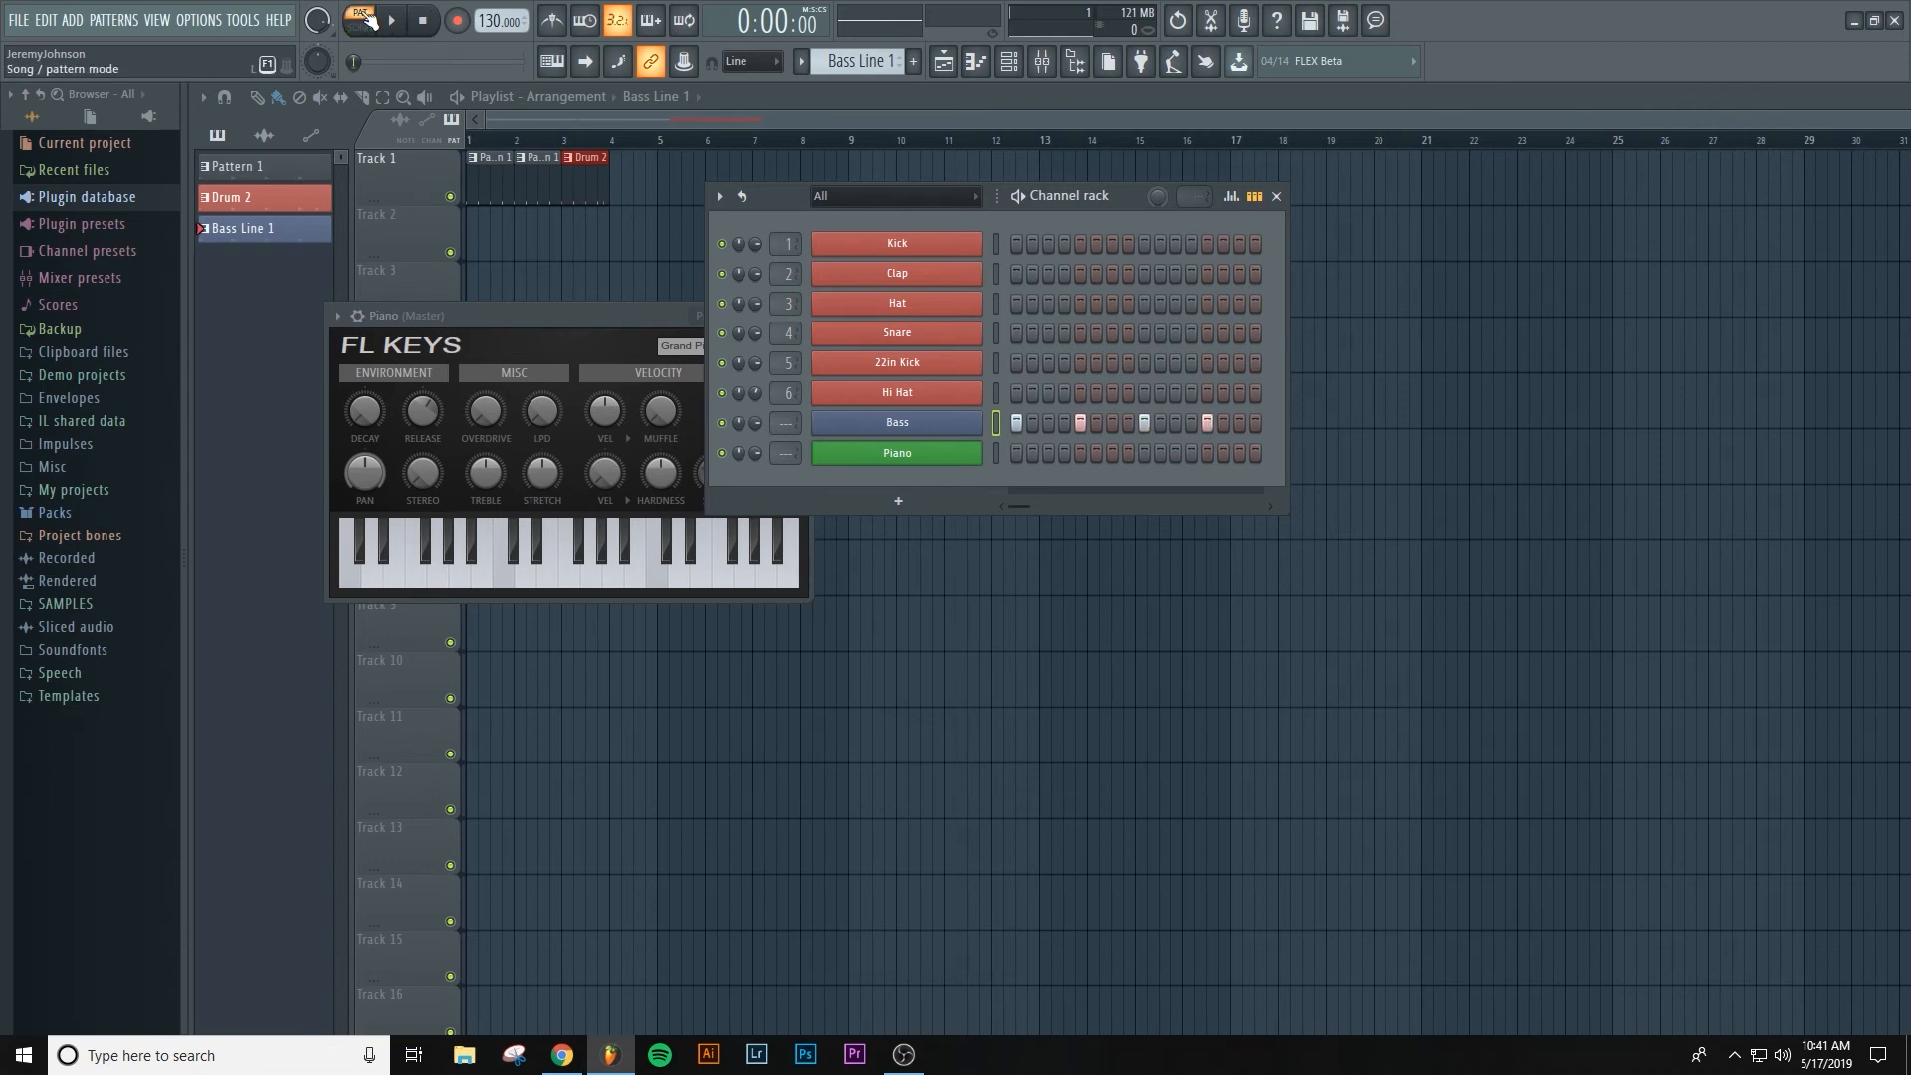
click(394, 22)
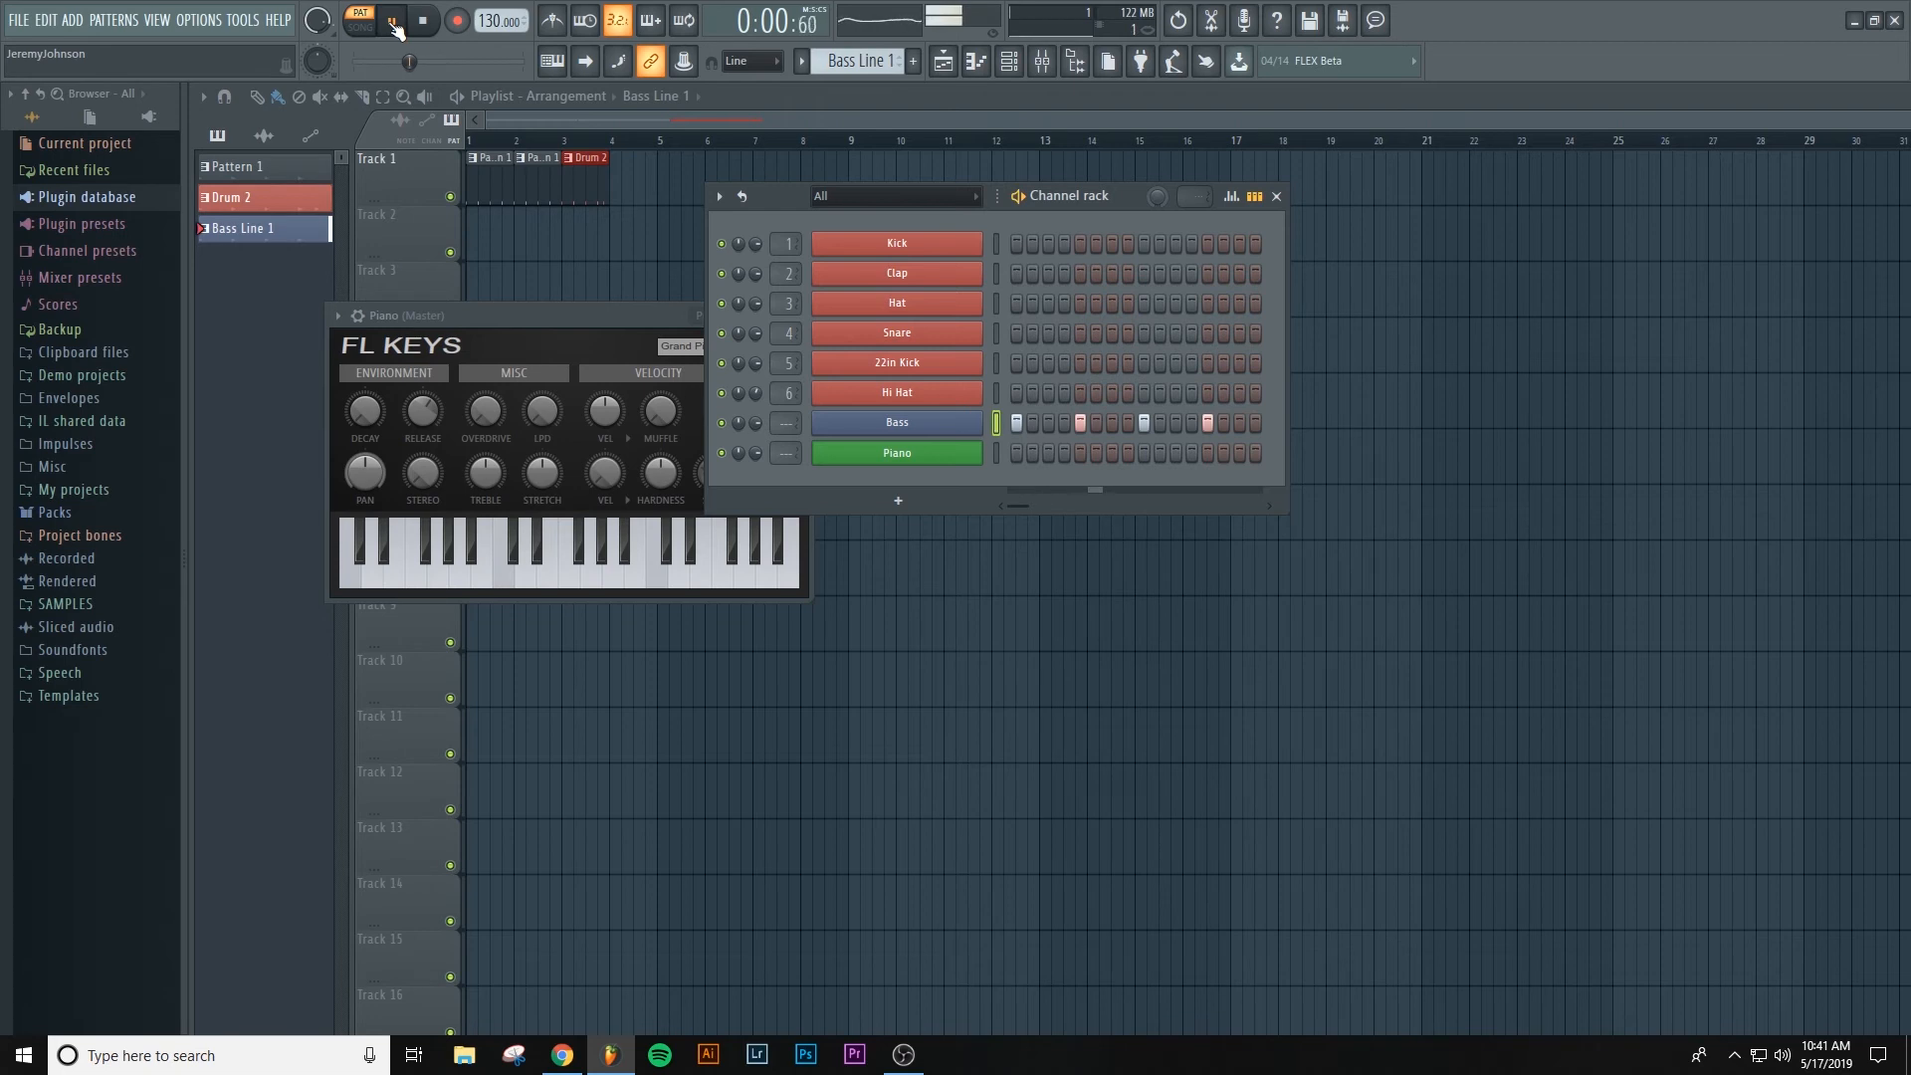
click(425, 21)
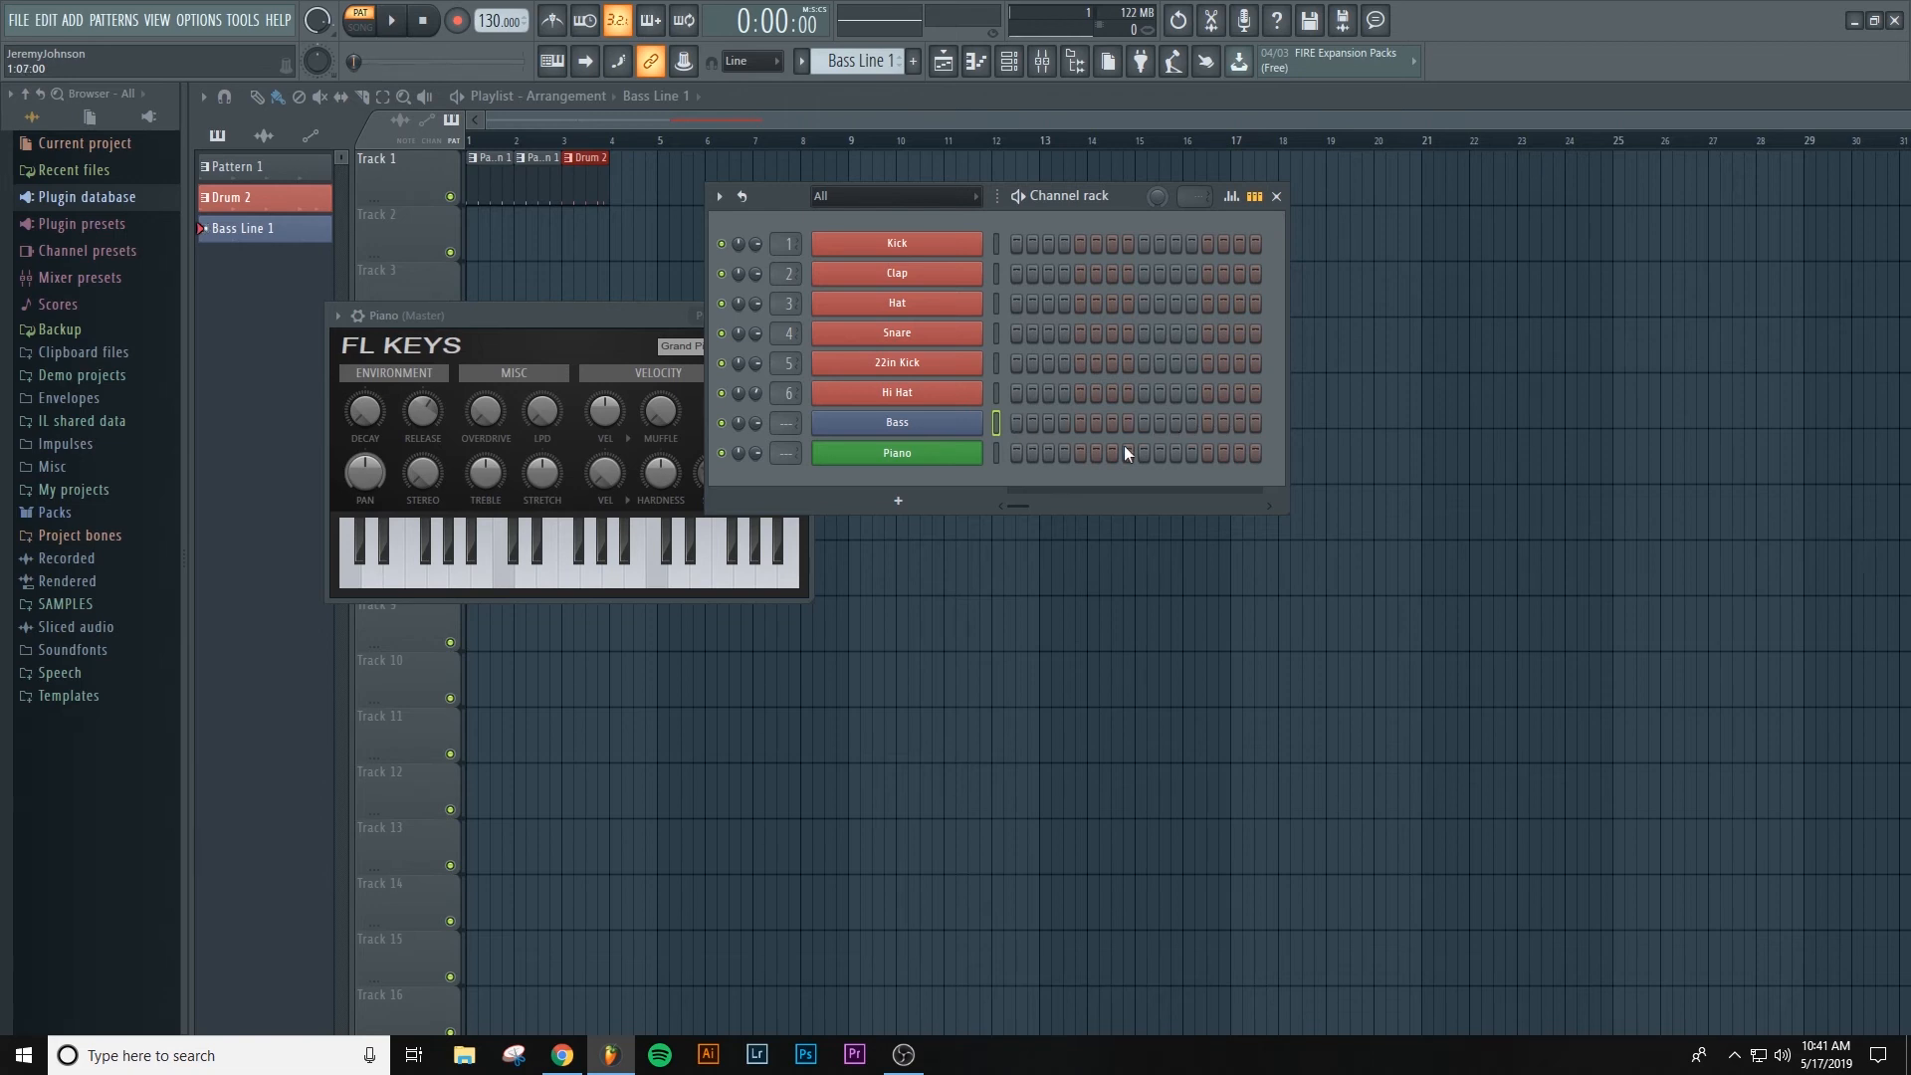
- Open the Bass channel in the Piano roll and audition several keys across the octaves down to C4
right_click(960, 426)
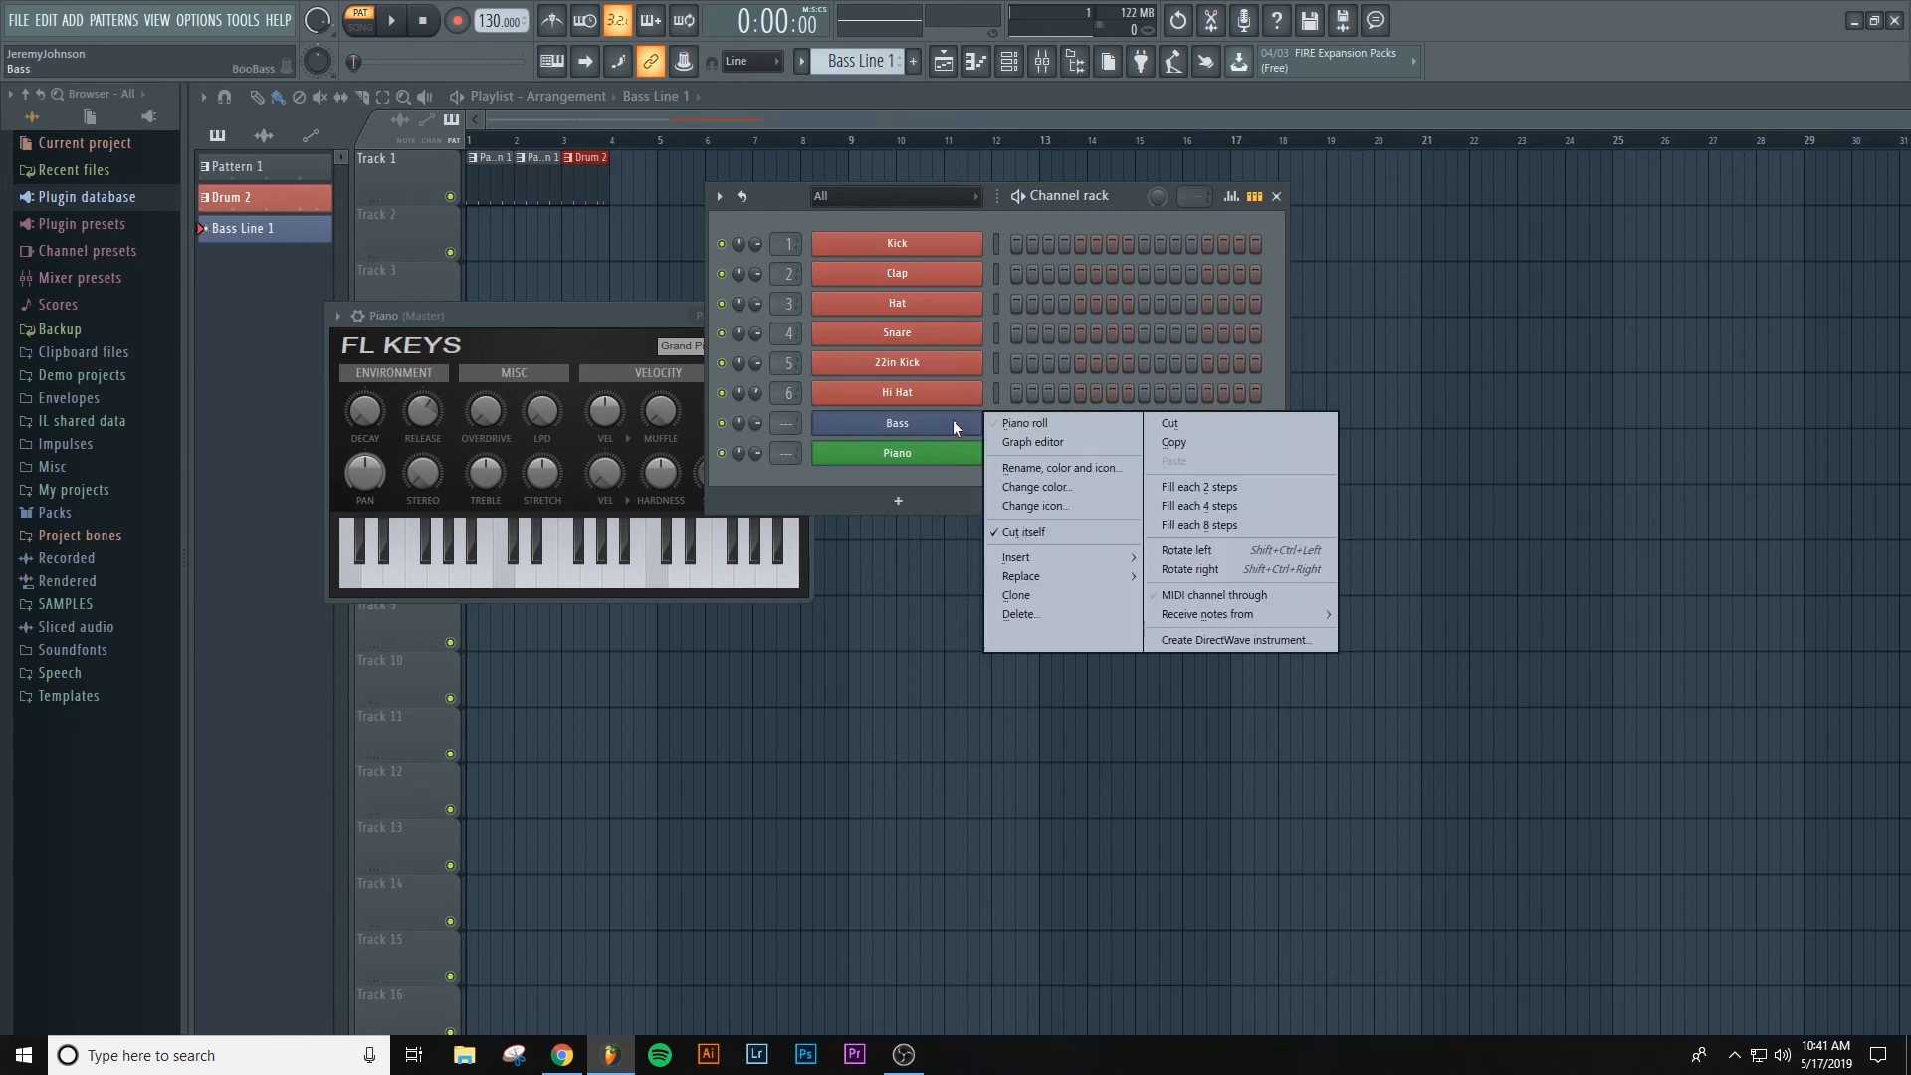
click(1018, 417)
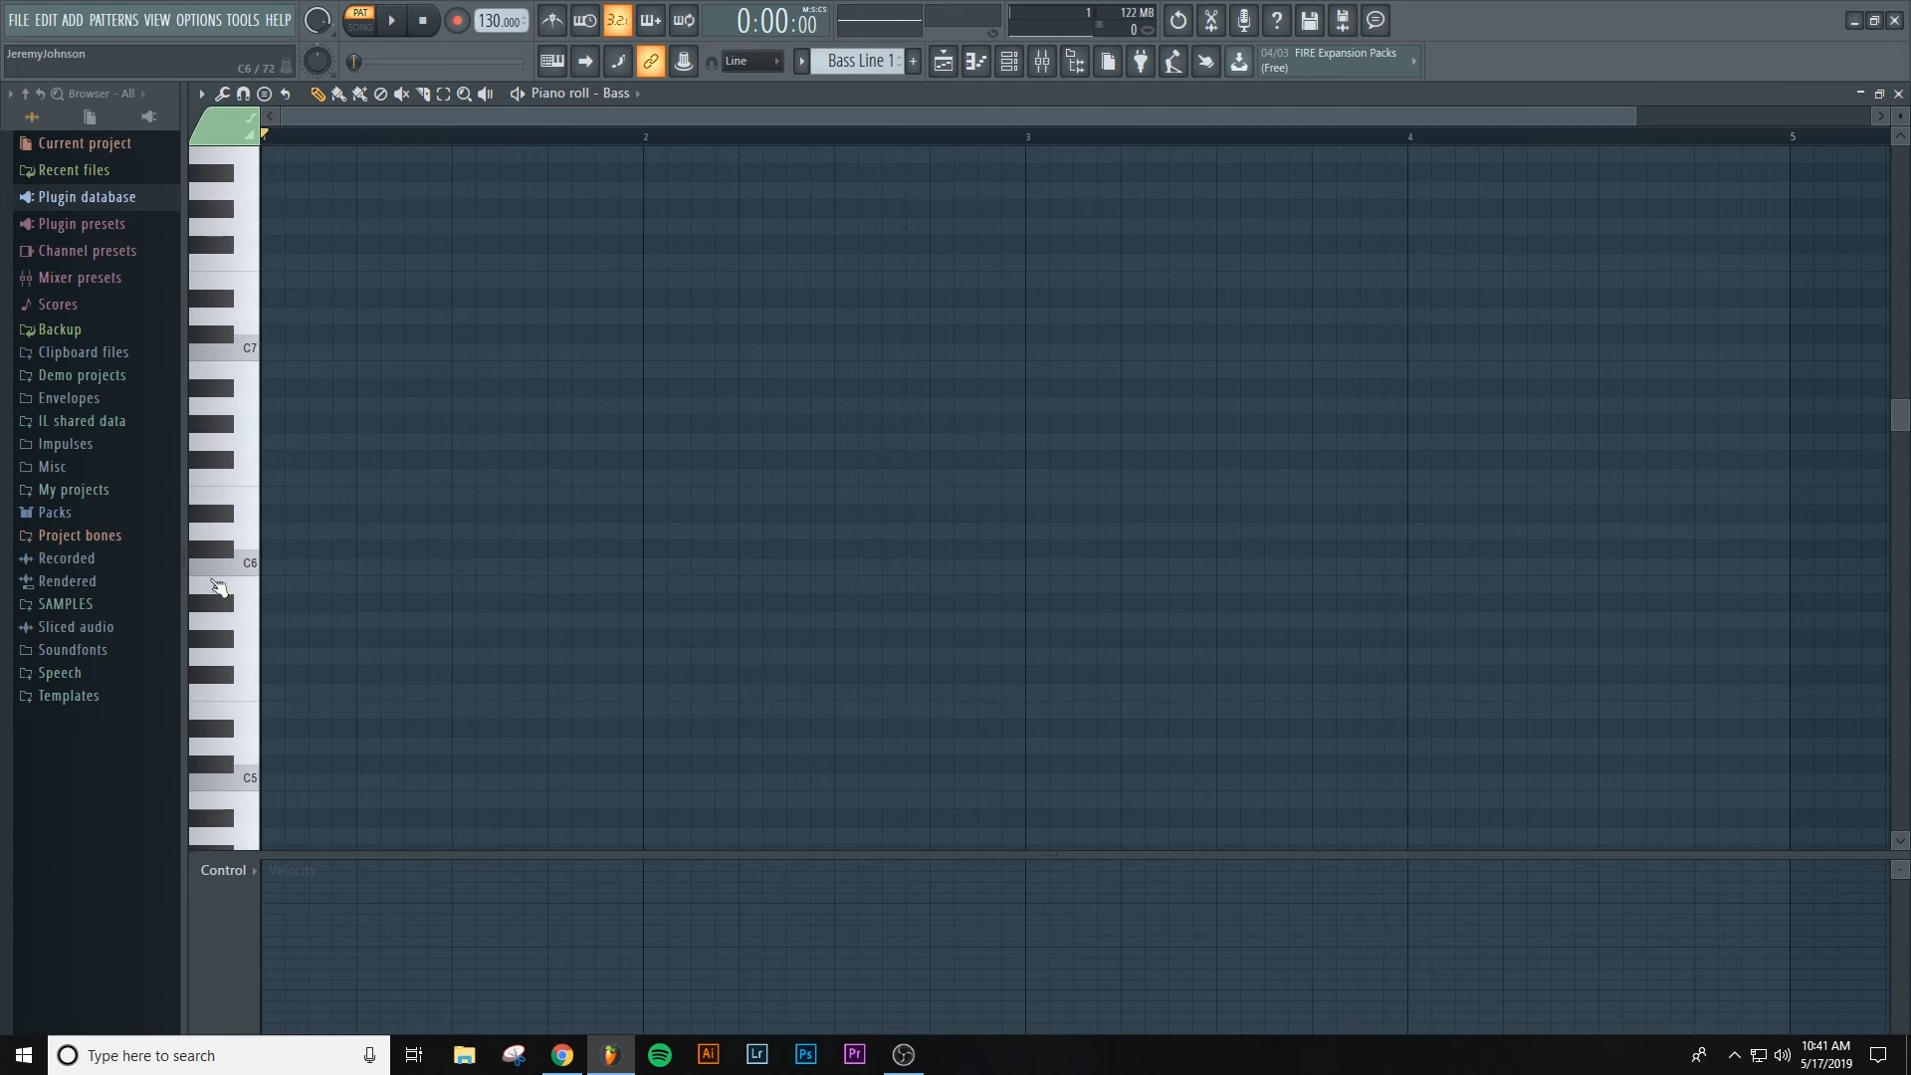
click(245, 559)
click(241, 535)
click(242, 498)
click(242, 442)
click(244, 780)
scroll(251, 725, down, 5)
click(249, 506)
click(247, 619)
click(247, 619)
- Draw four consecutive half-bar notes, C4, G4, F4 and A4, filling the first two bars of the Bass piano roll
click(281, 620)
drag(307, 620, 443, 628)
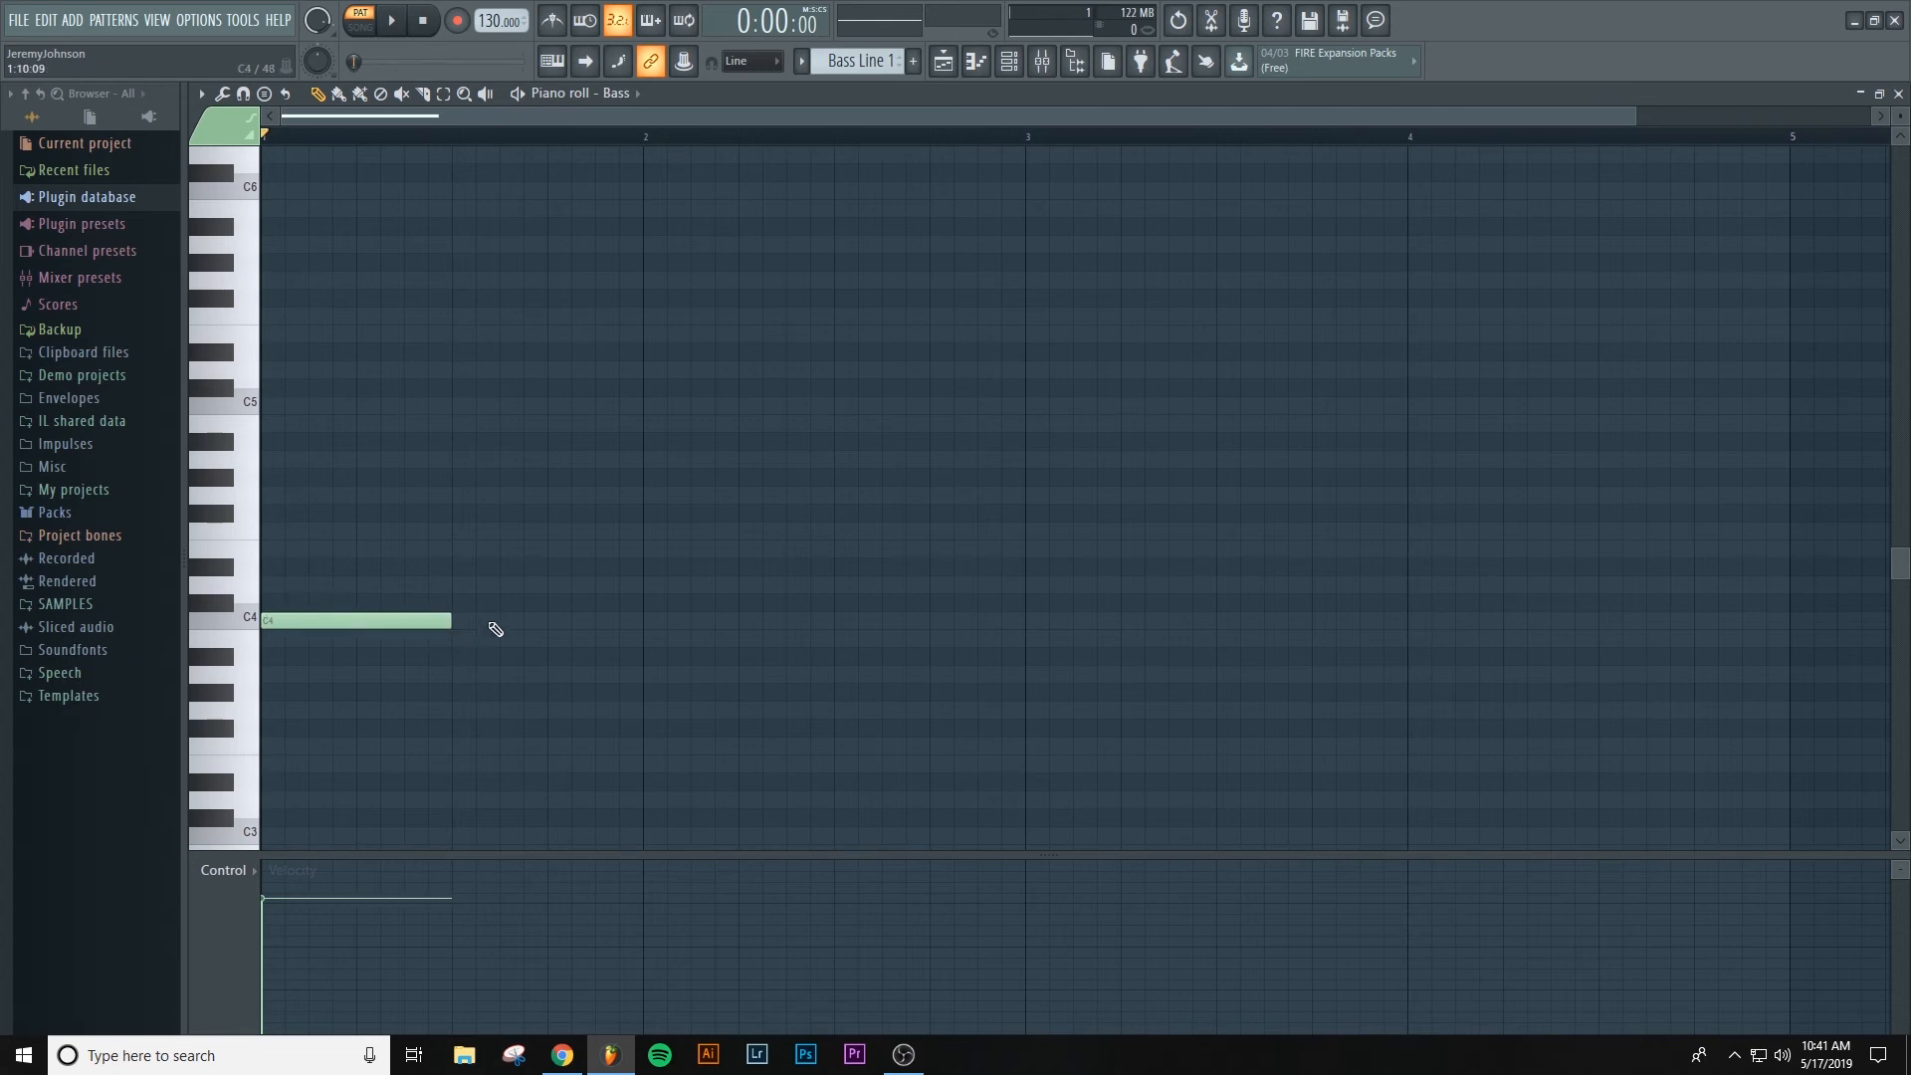
click(645, 494)
drag(734, 496, 547, 504)
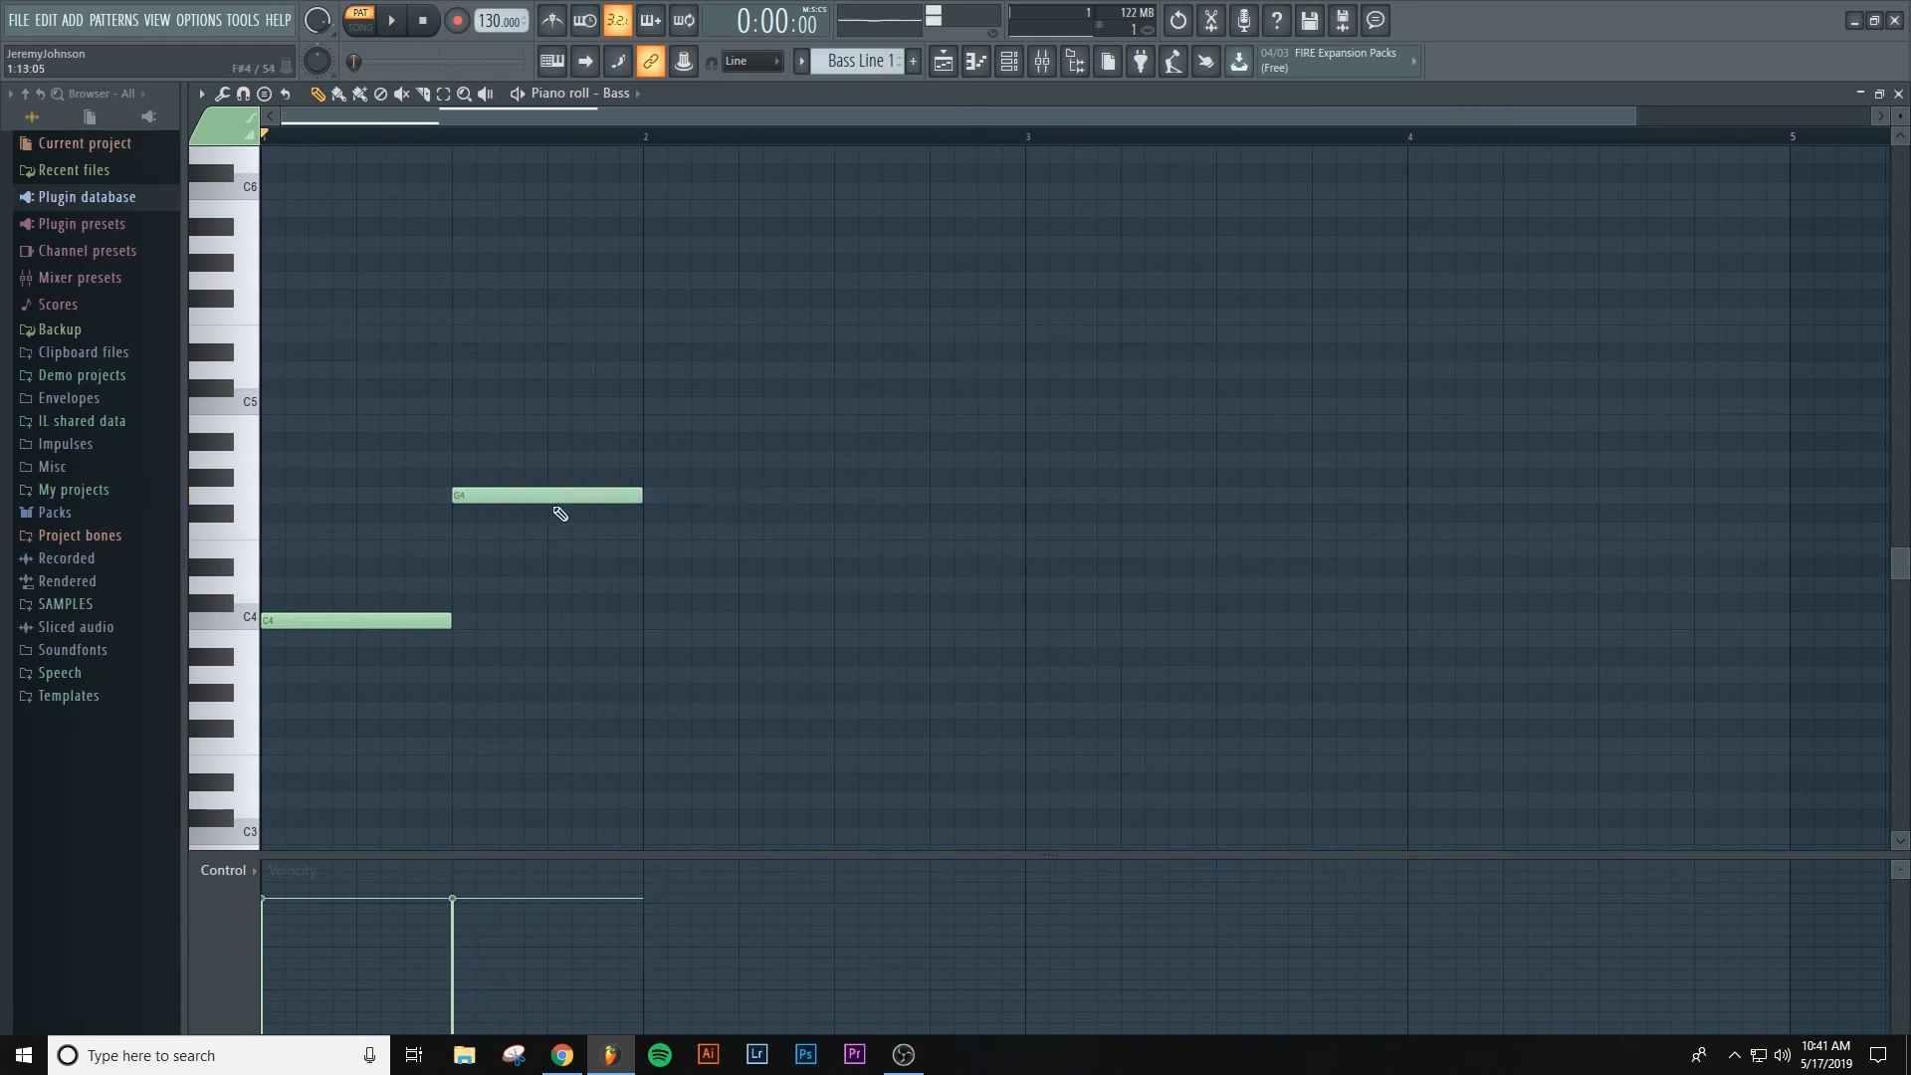
click(638, 533)
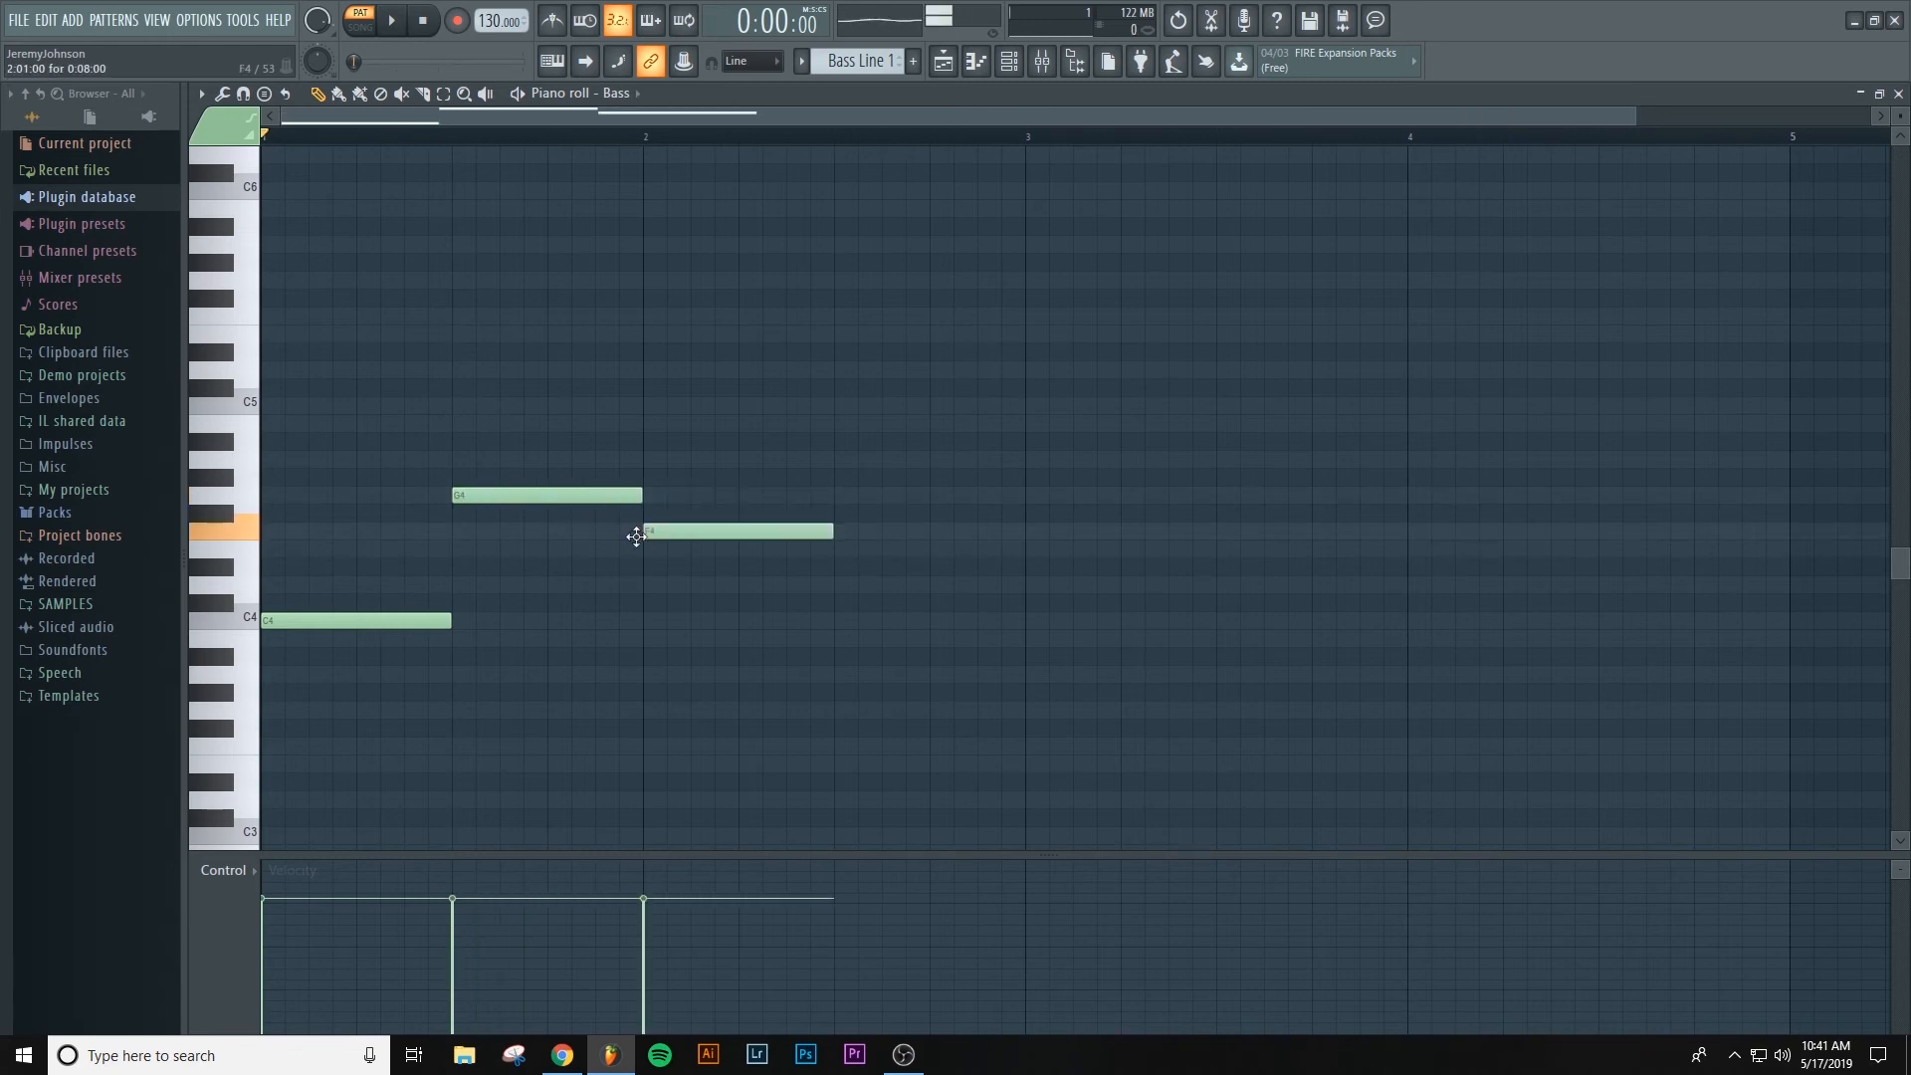
click(836, 495)
drag(851, 494, 867, 437)
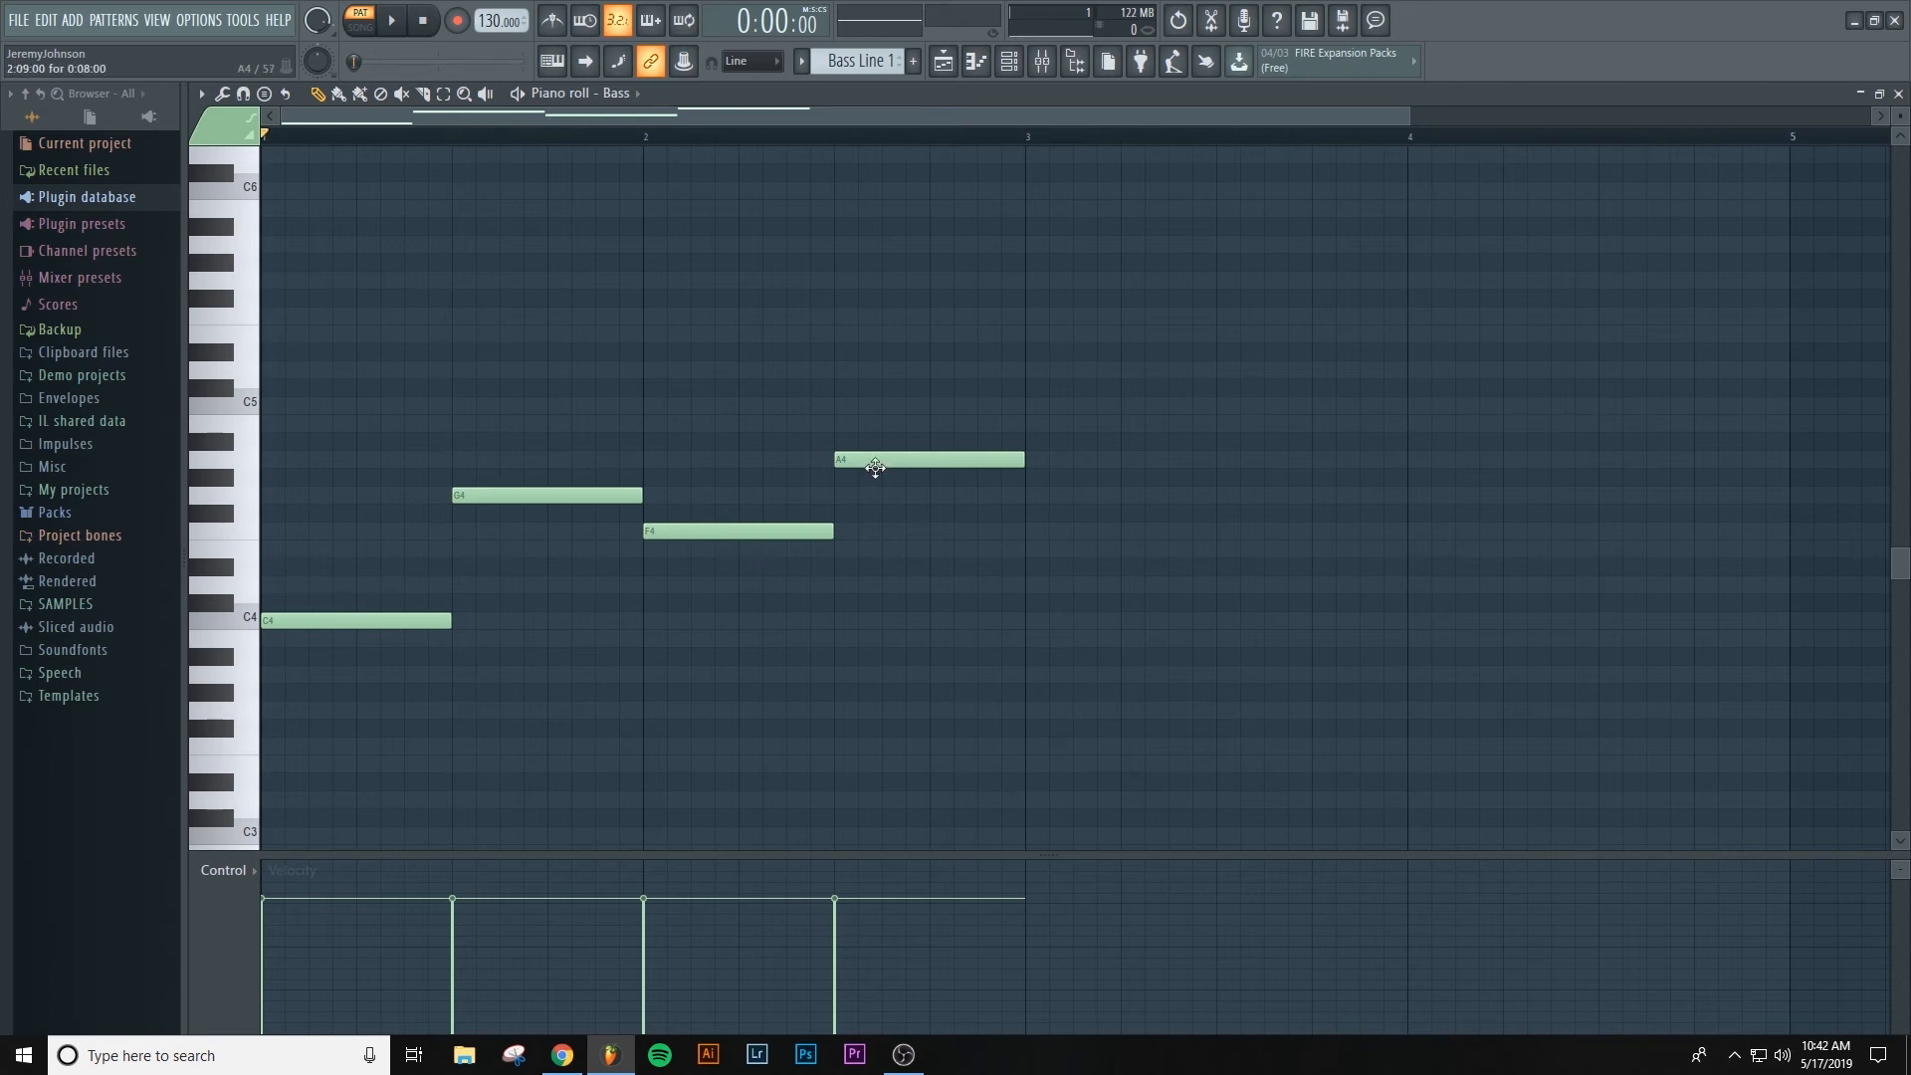
- Play the four-note bass line, stop playback and close the Piano roll
click(393, 21)
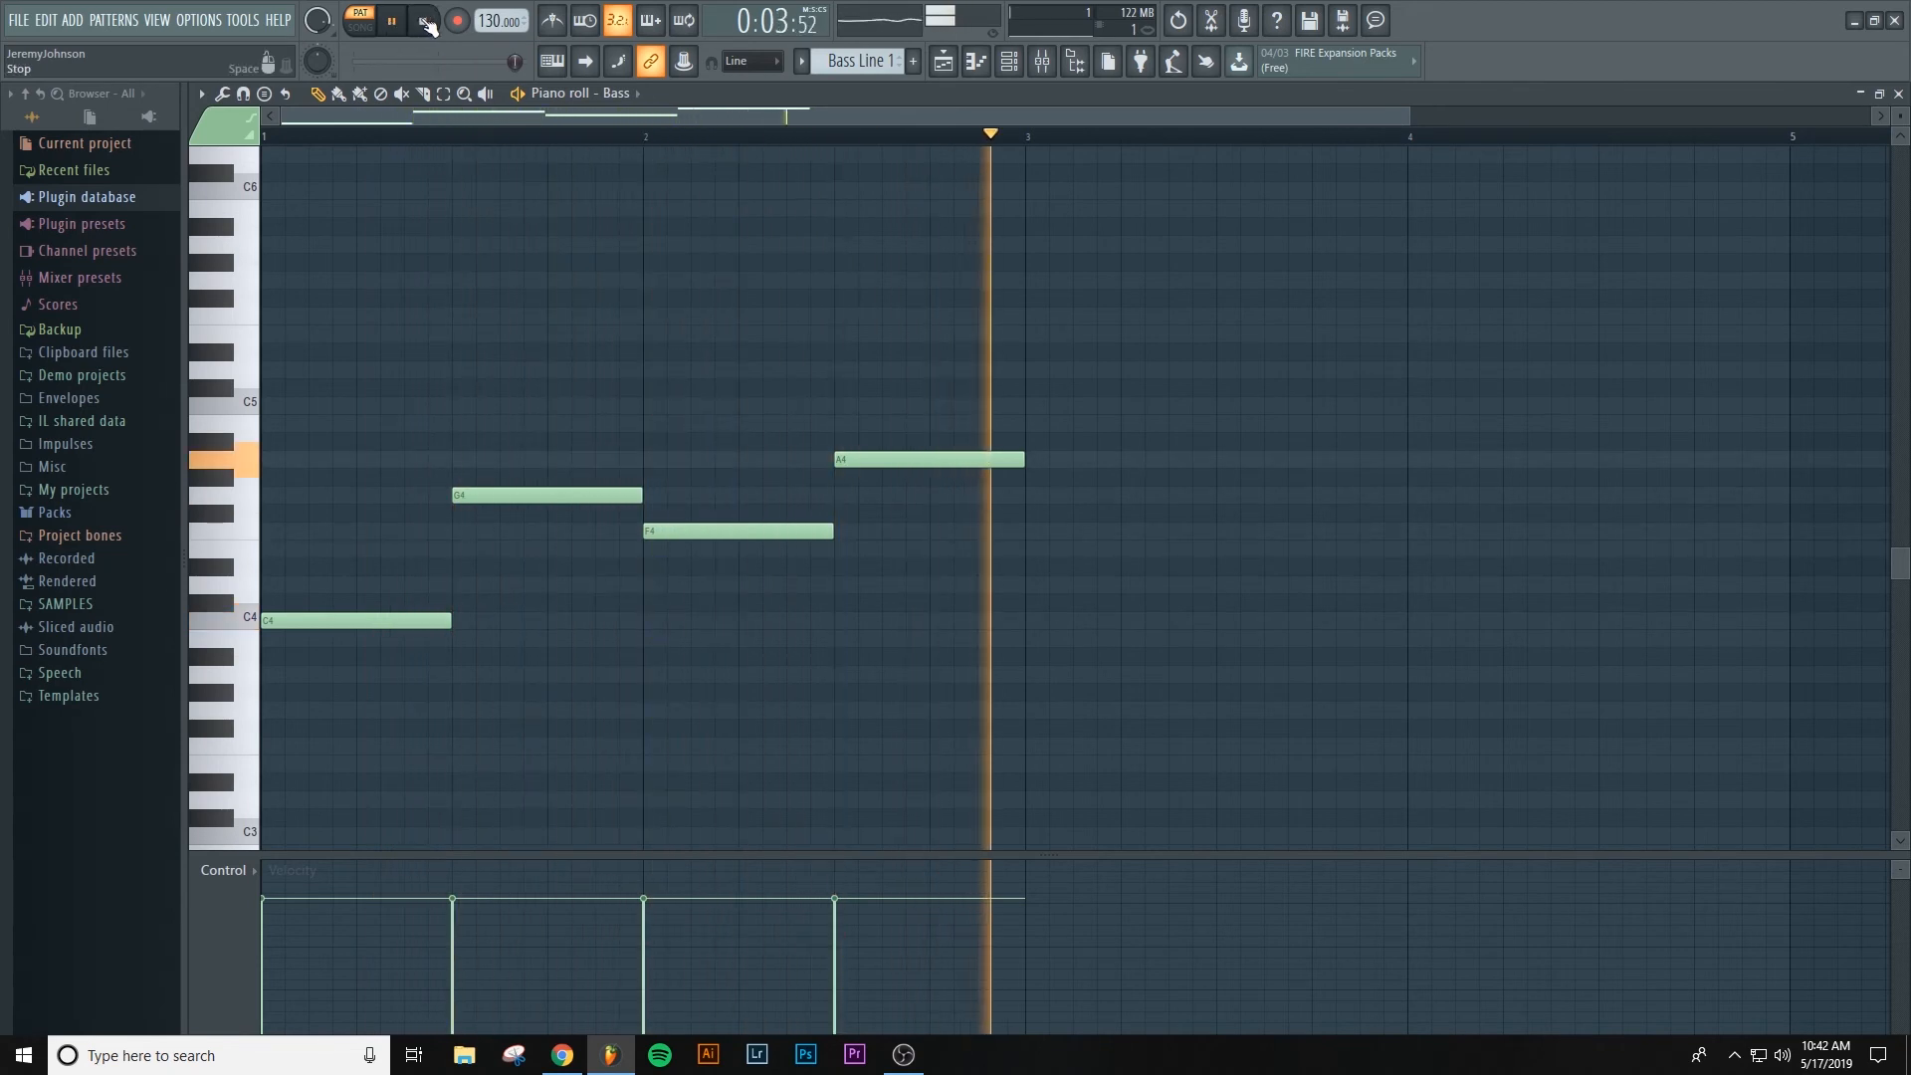
click(425, 21)
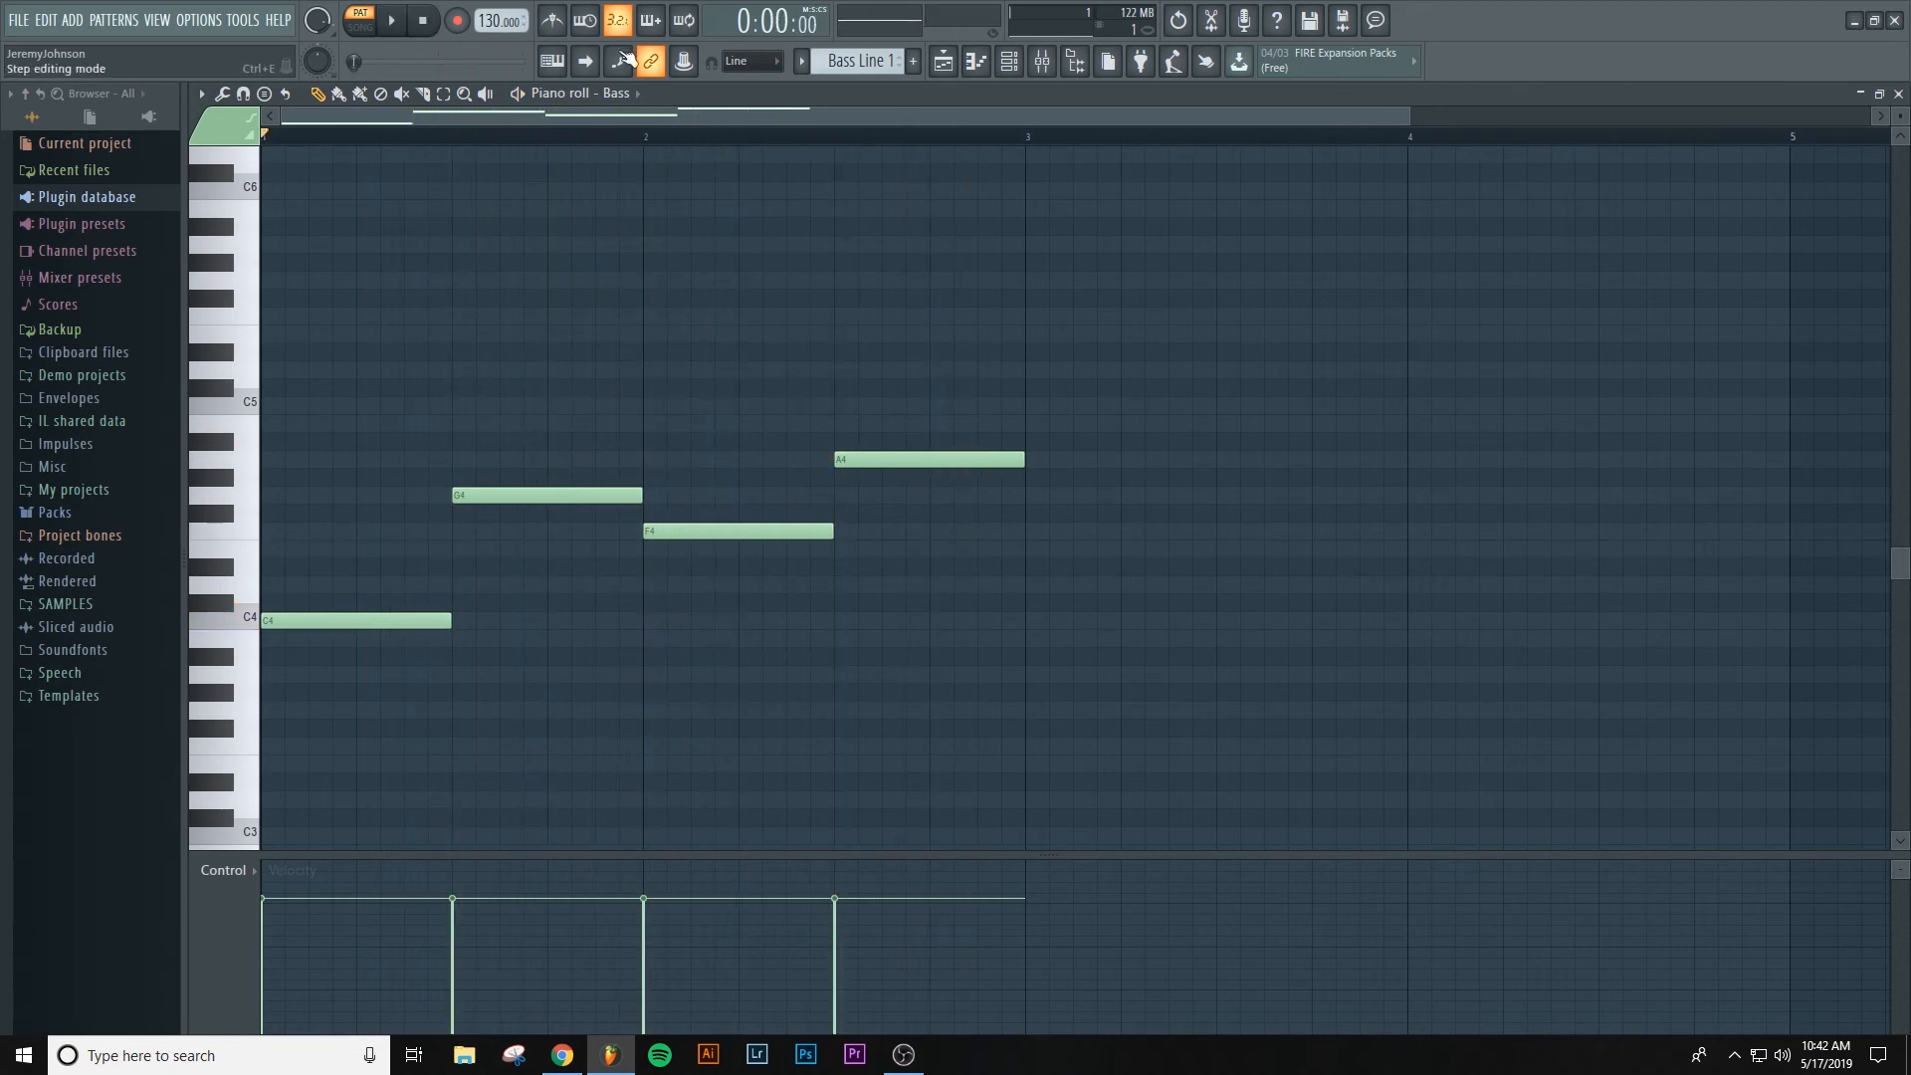
click(1899, 94)
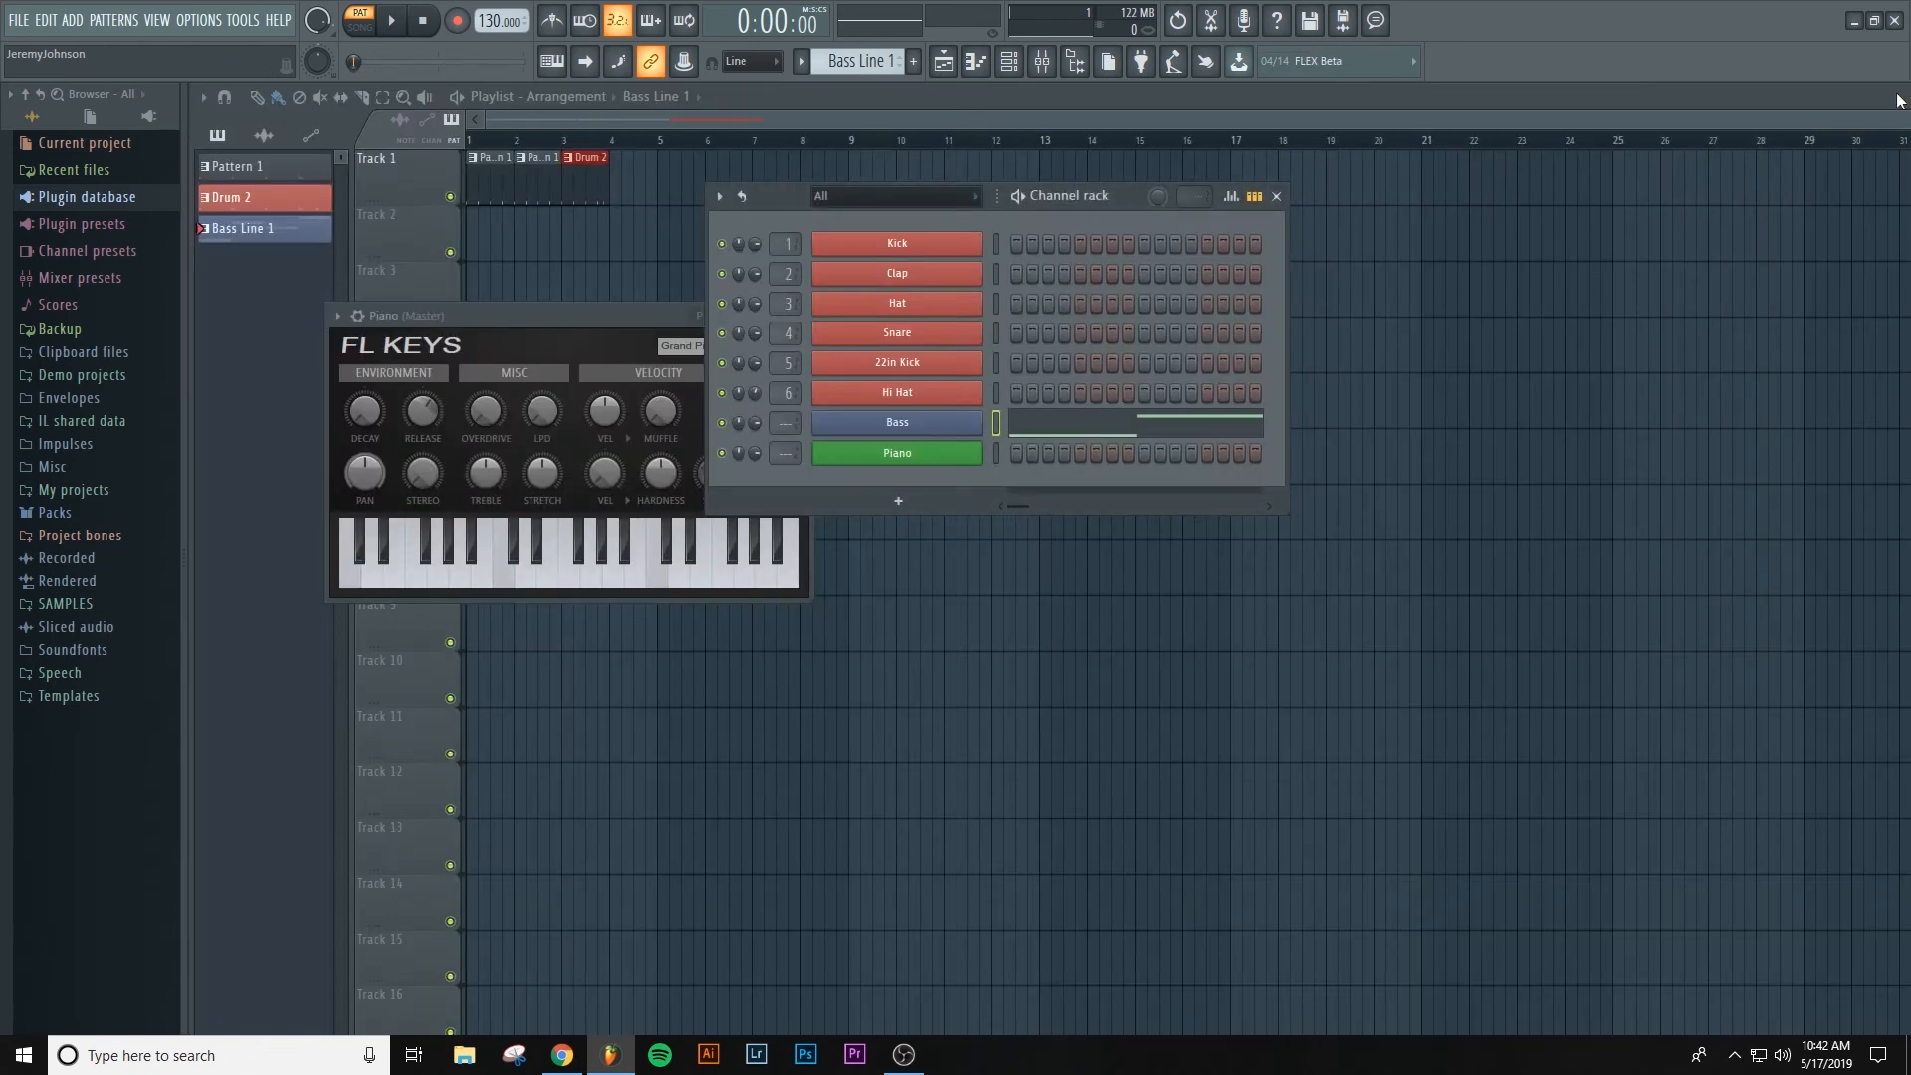
- Reopen the Piano roll from the Bass channel's note preview, look over the notes and close it again
click(1083, 434)
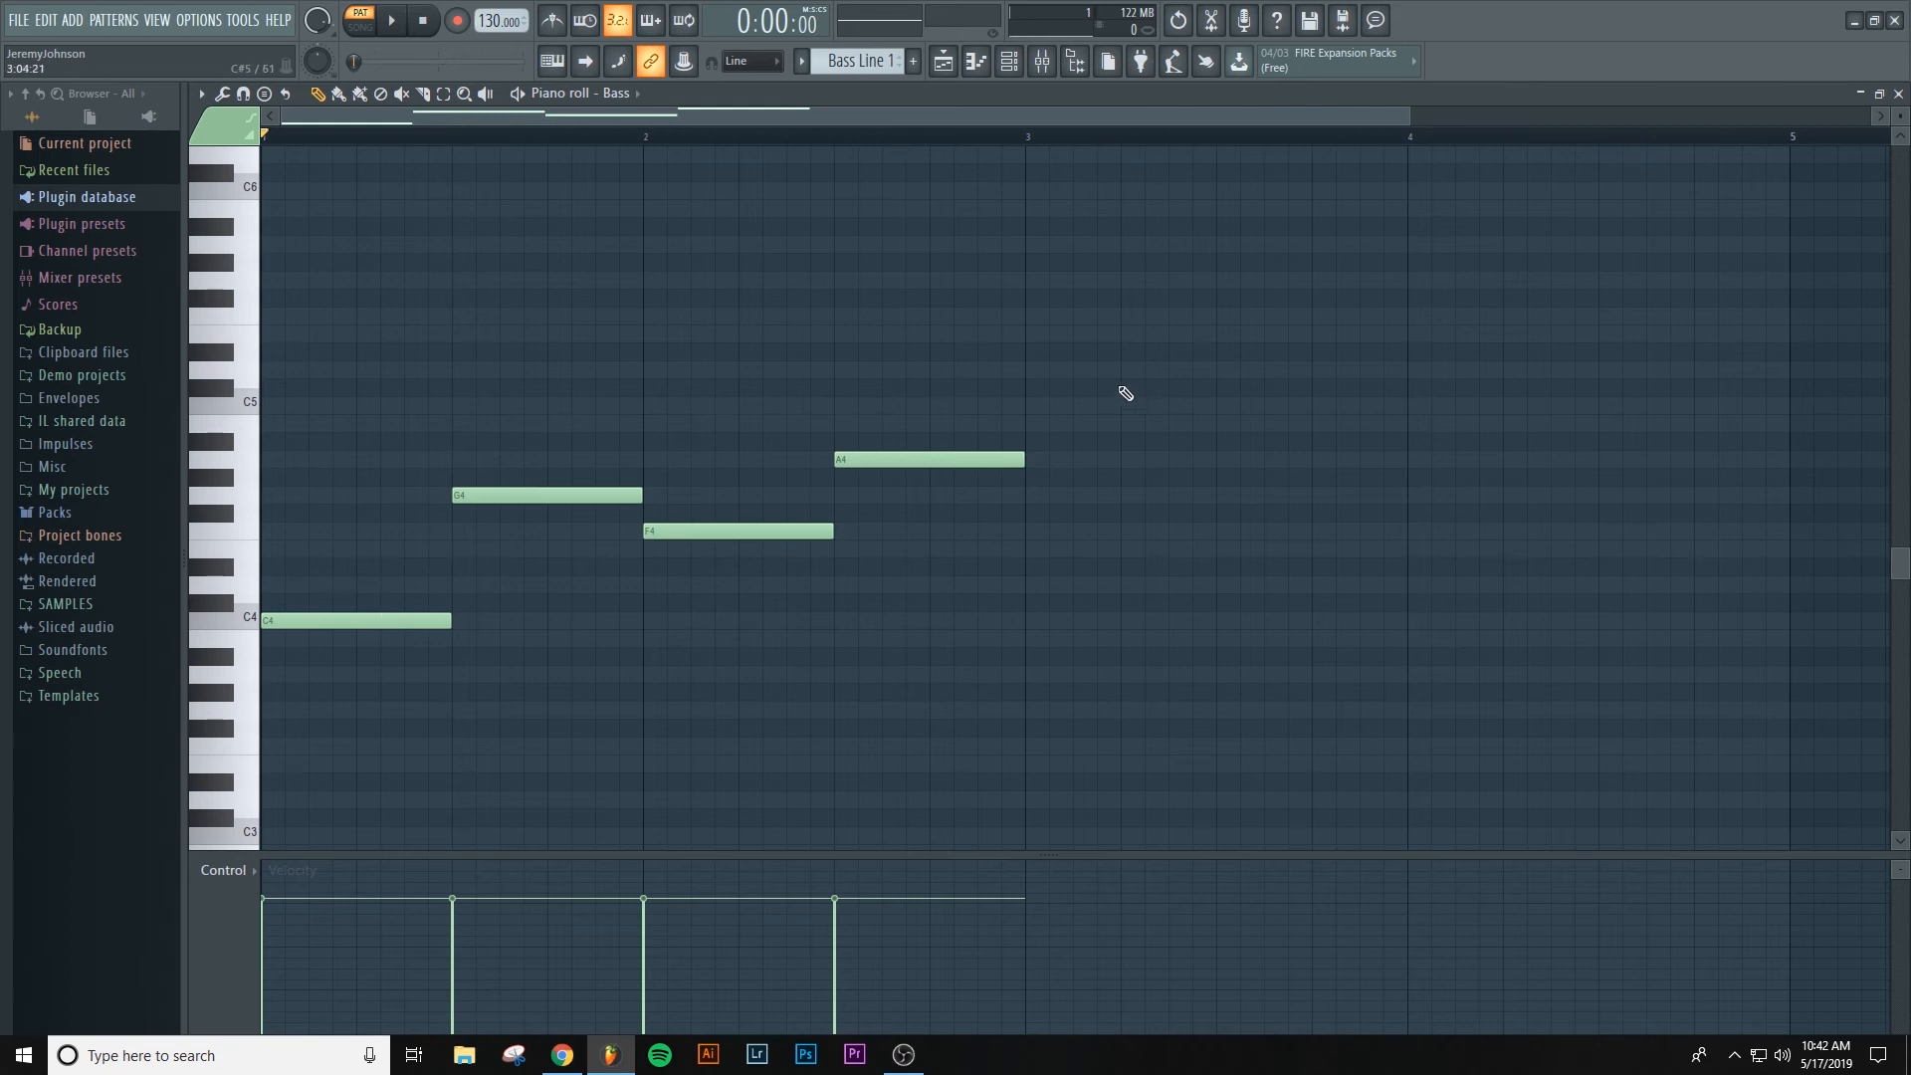
drag(1174, 114, 945, 123)
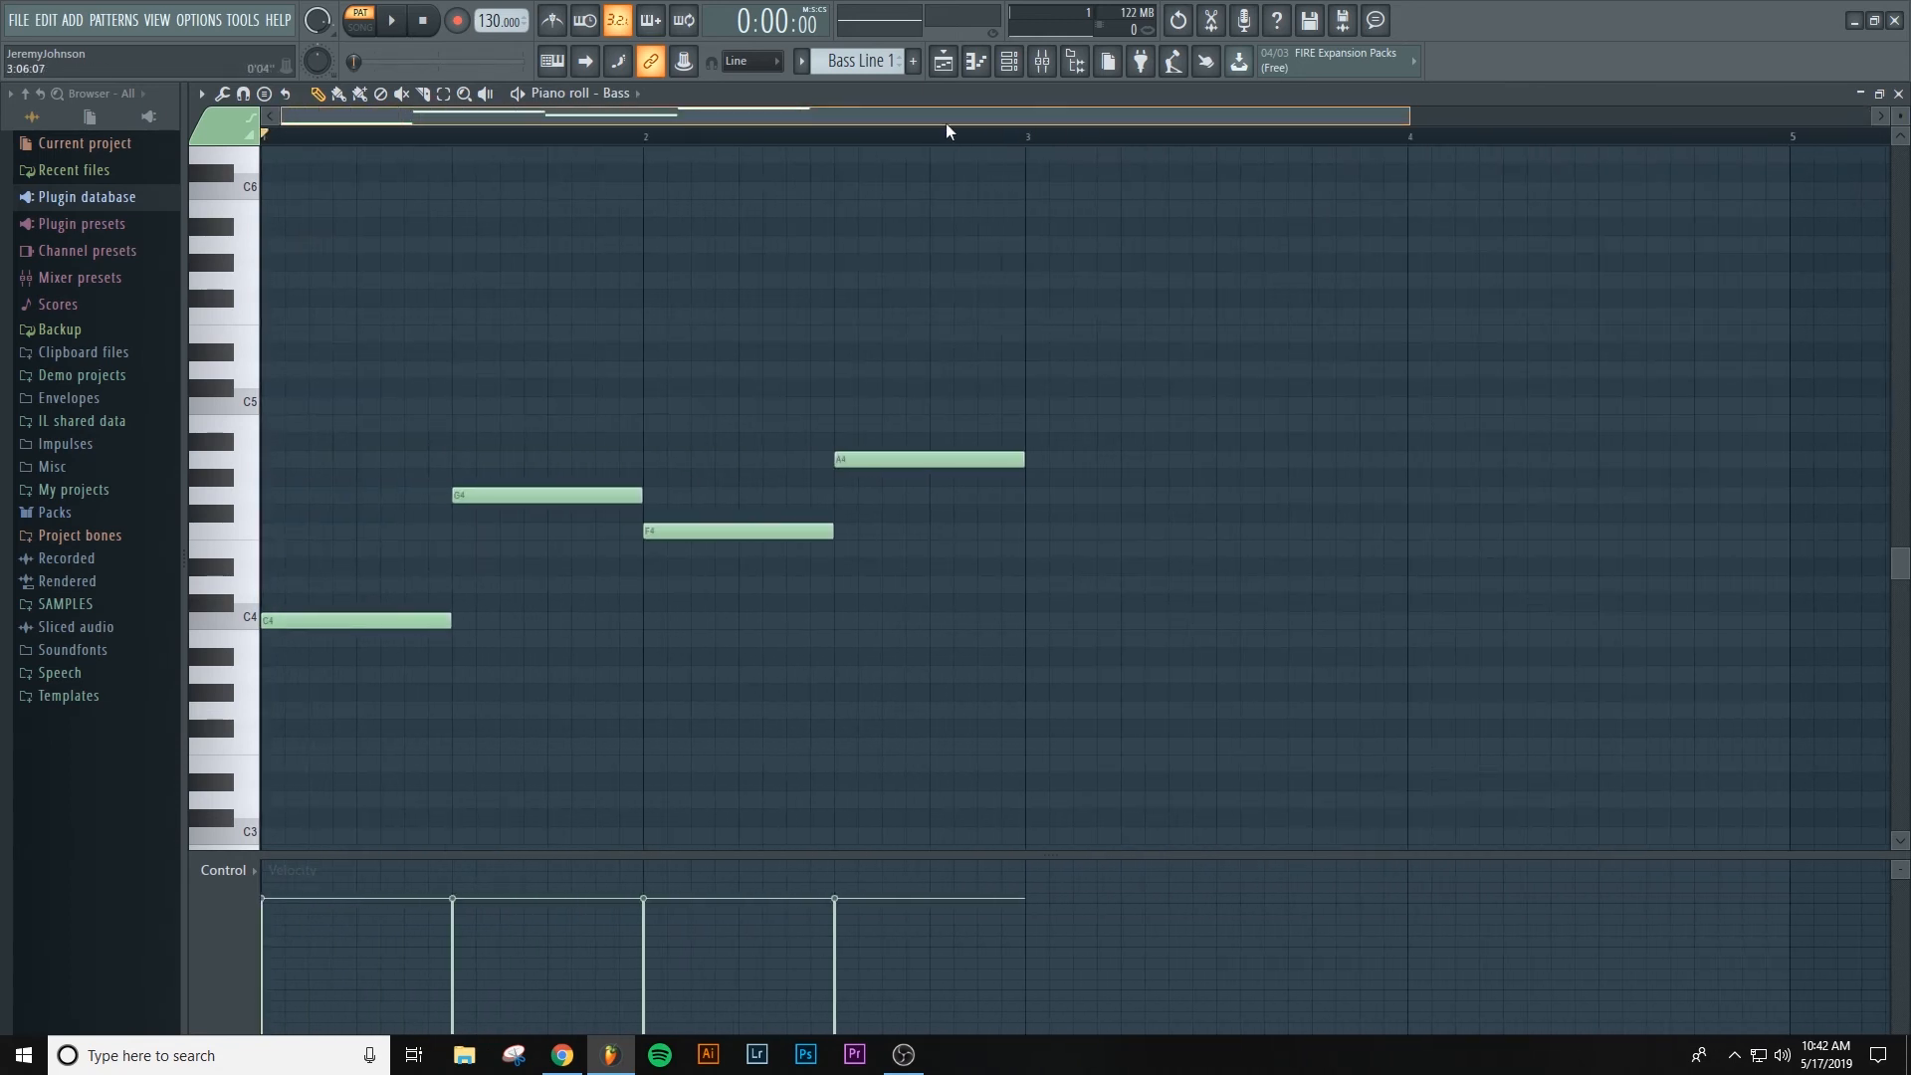
click(1899, 94)
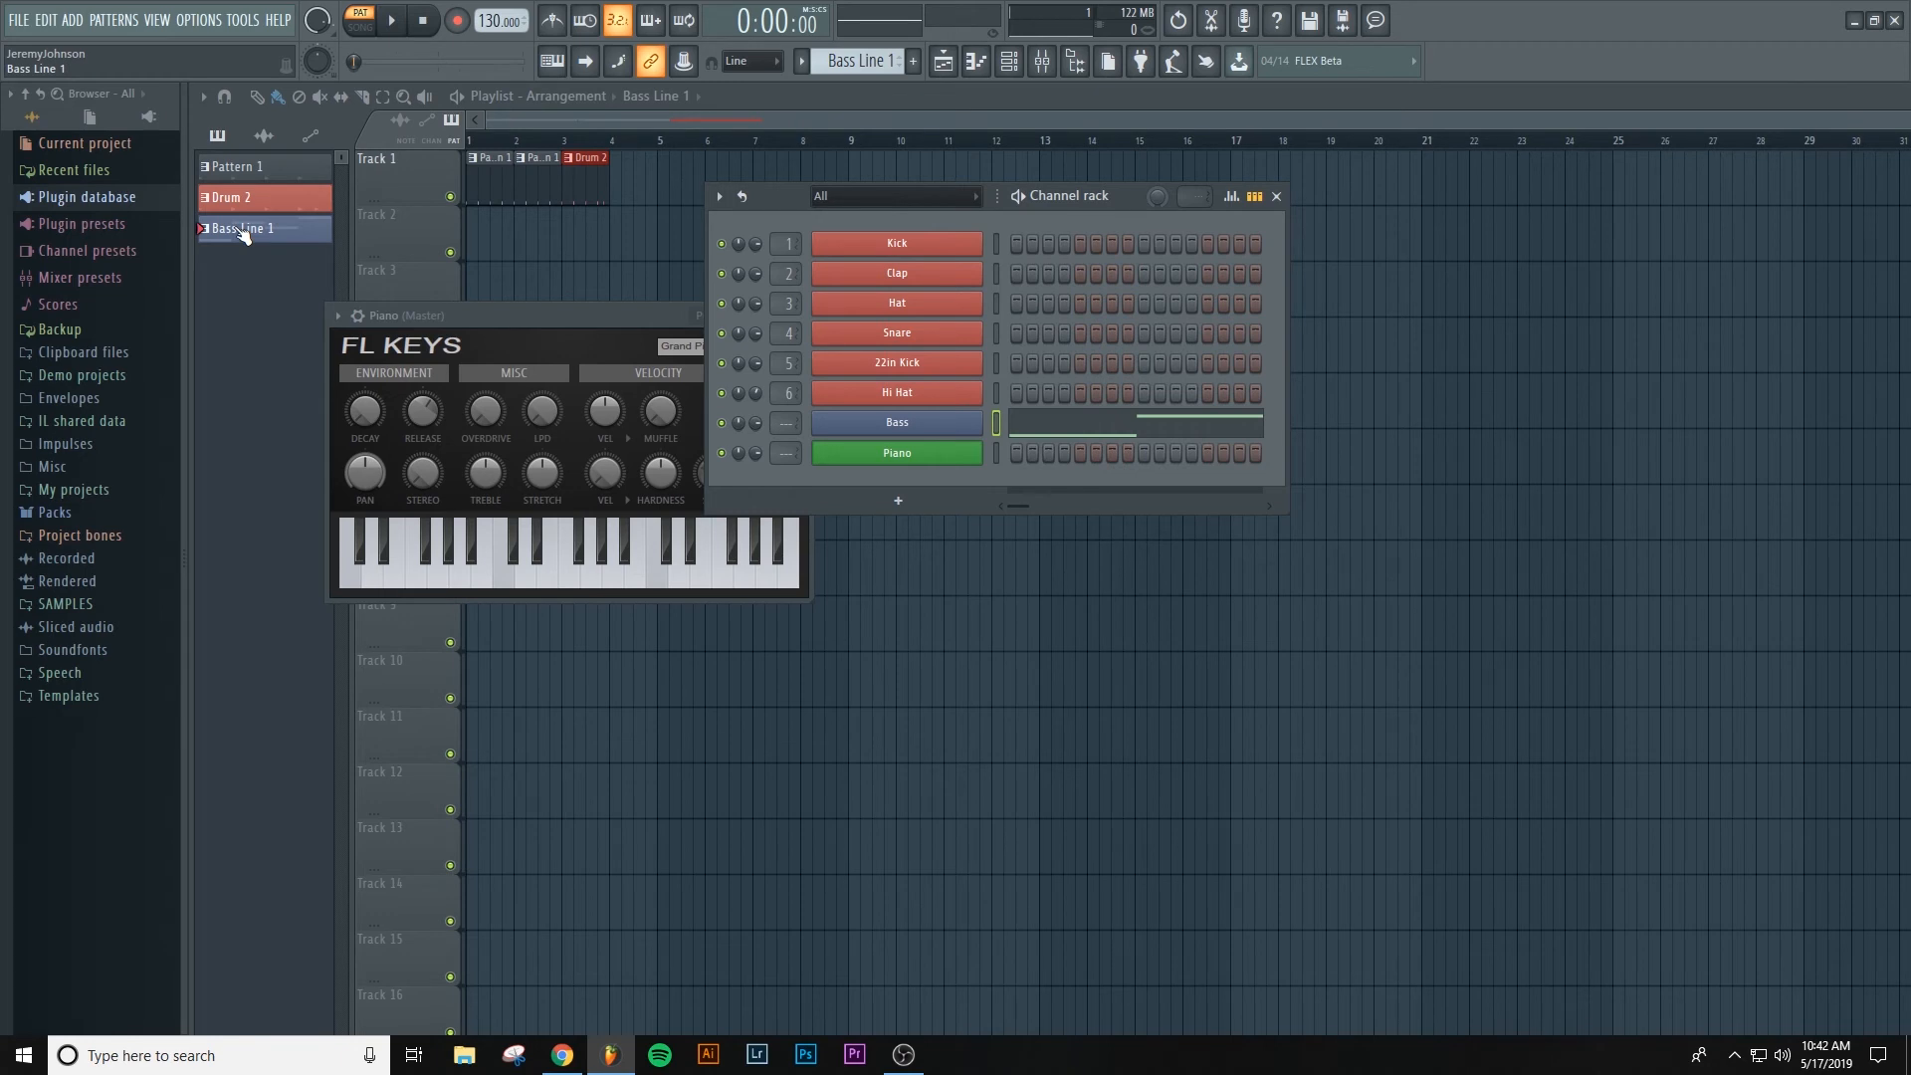
- Hide all floating windows and place the Bass Line 1 pattern on Track 2 at bar 2 of the Playlist
key(F12)
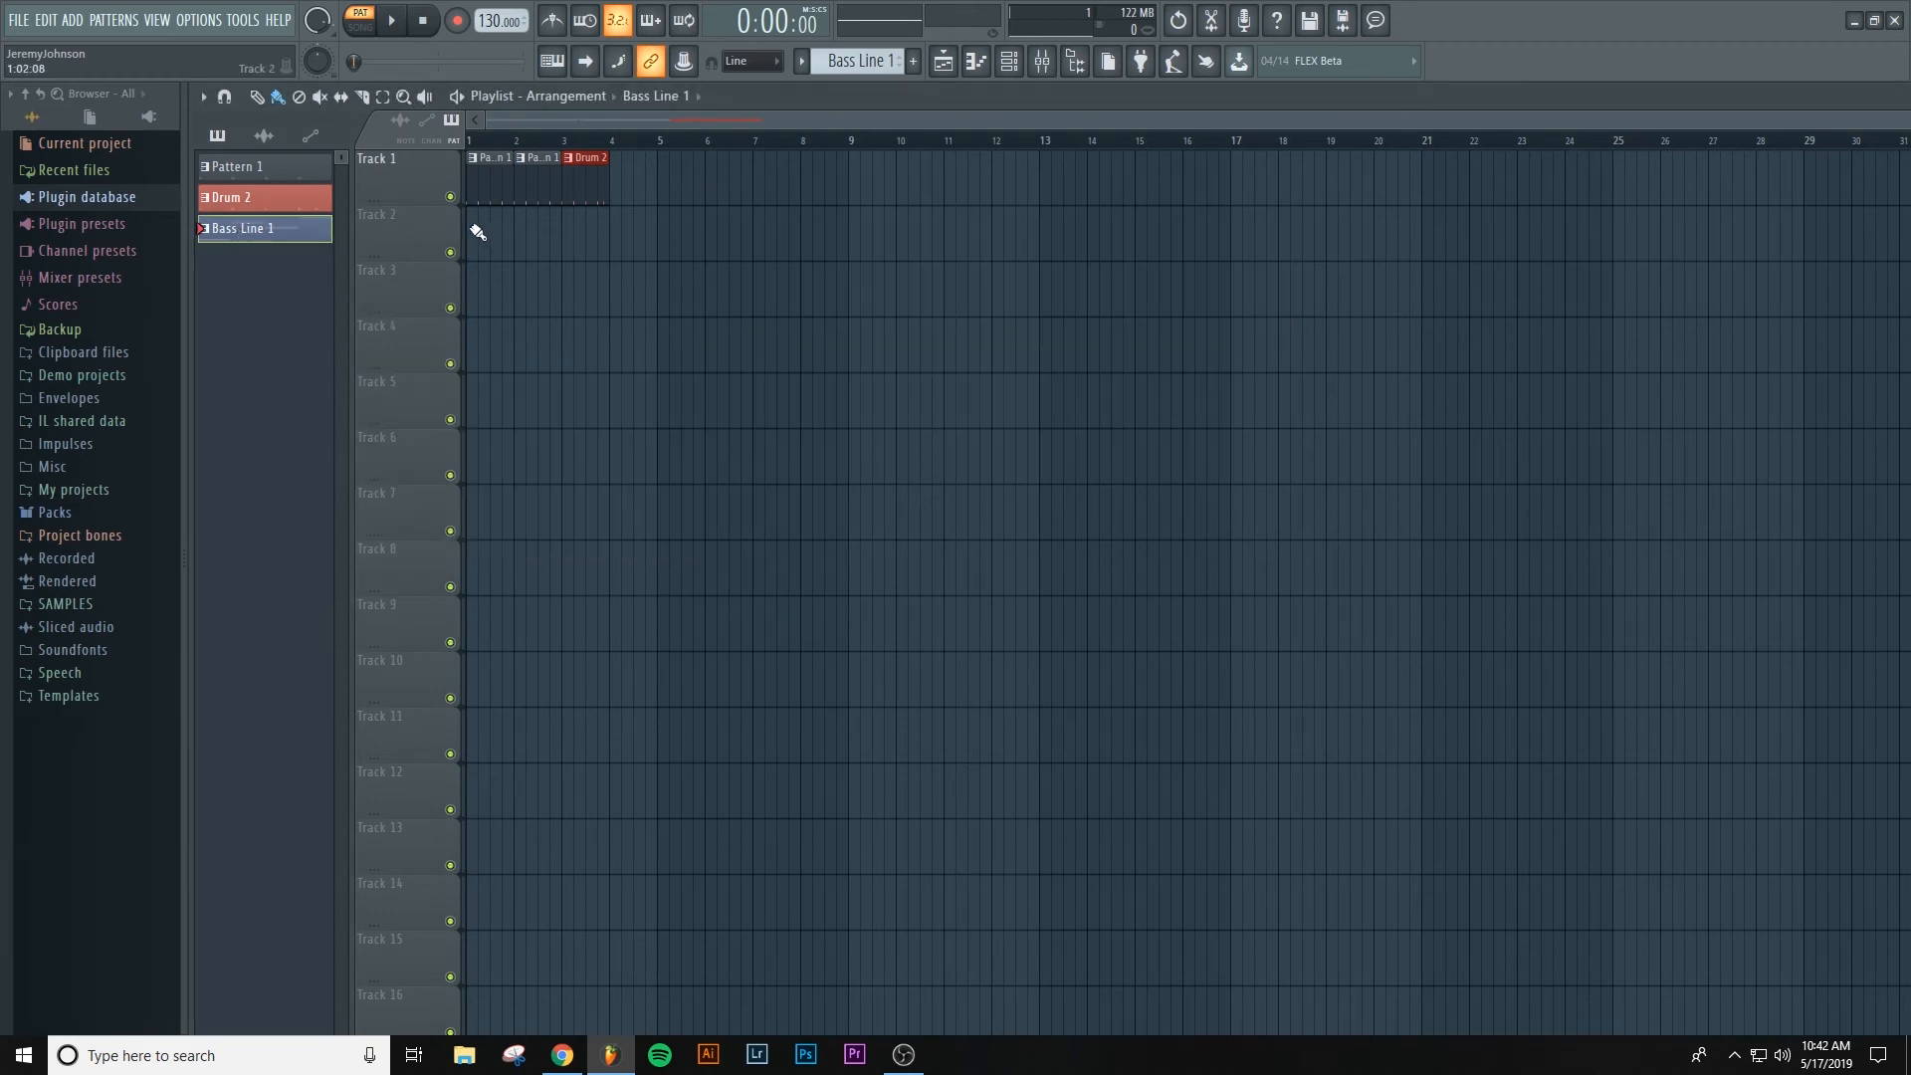
click(524, 236)
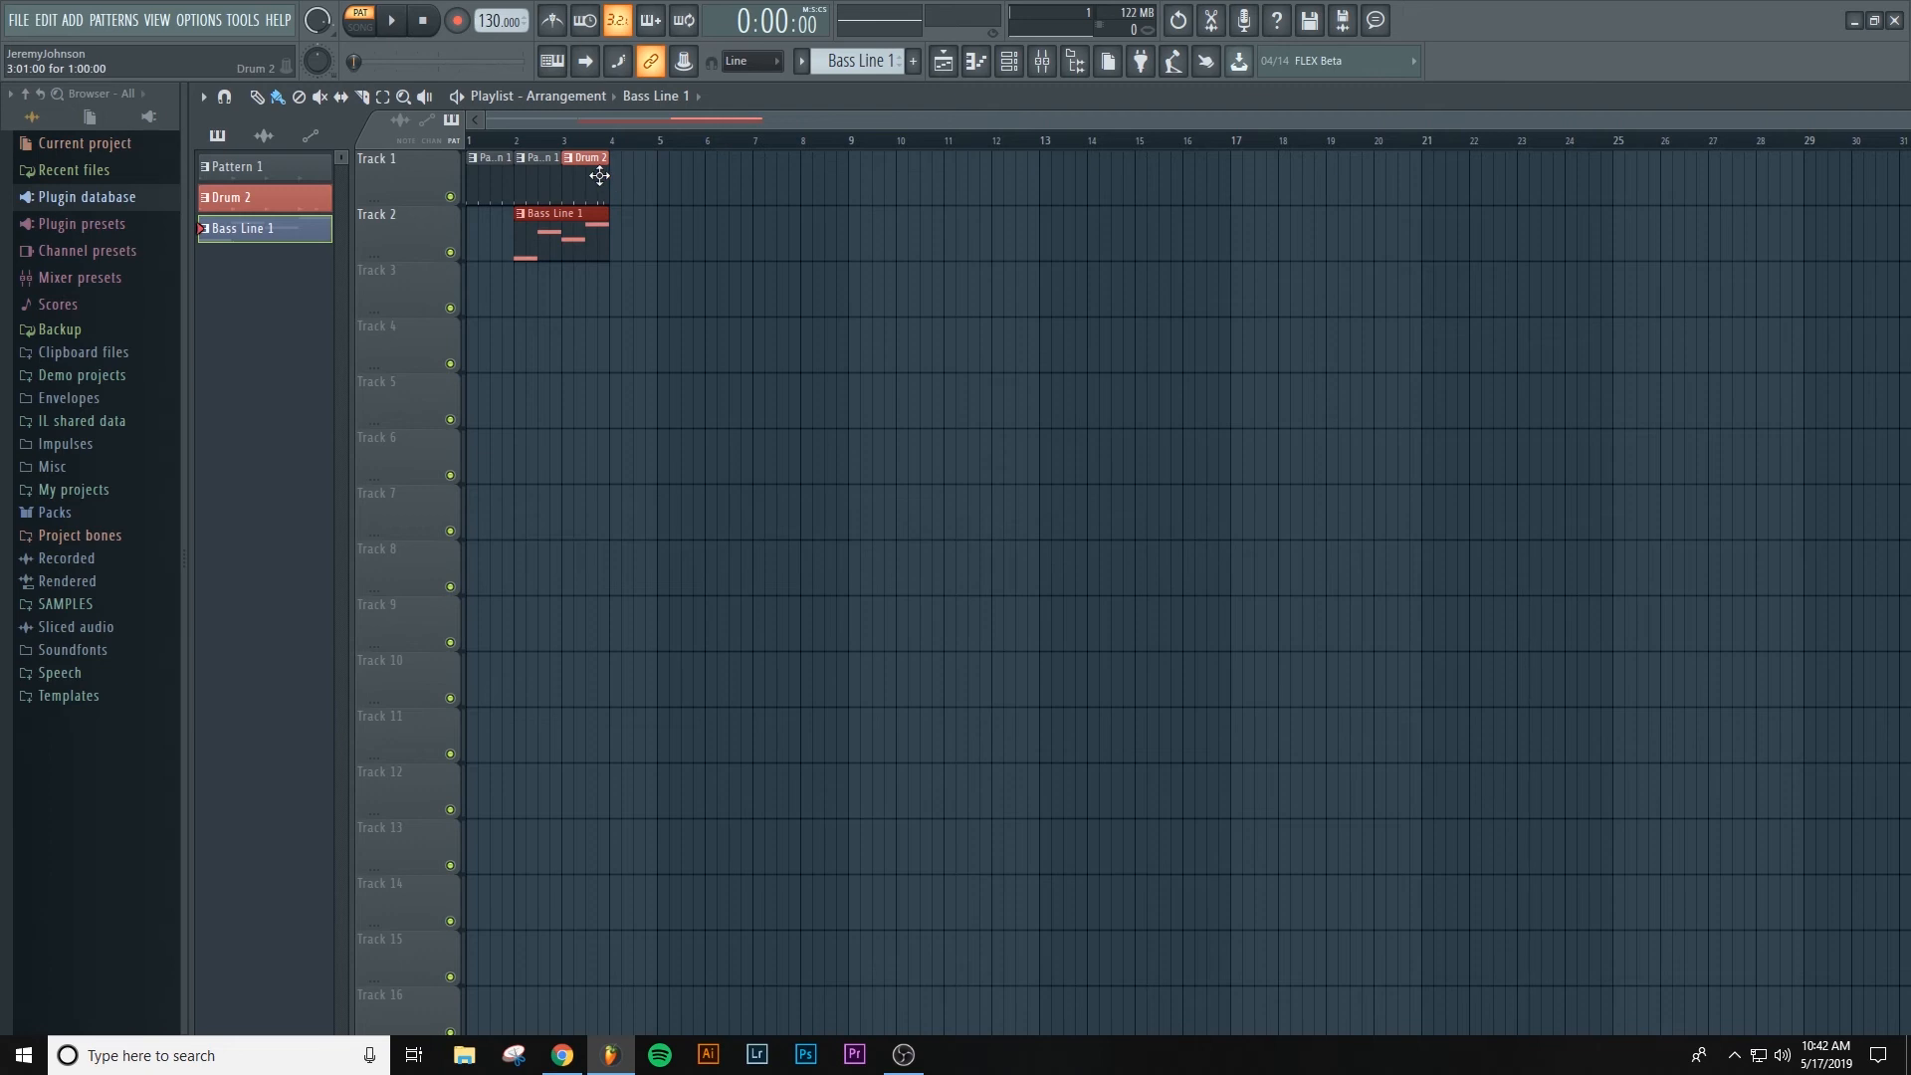
- Switch playback to Song mode, play the arrangement with the bass line and stop it
click(360, 27)
click(393, 23)
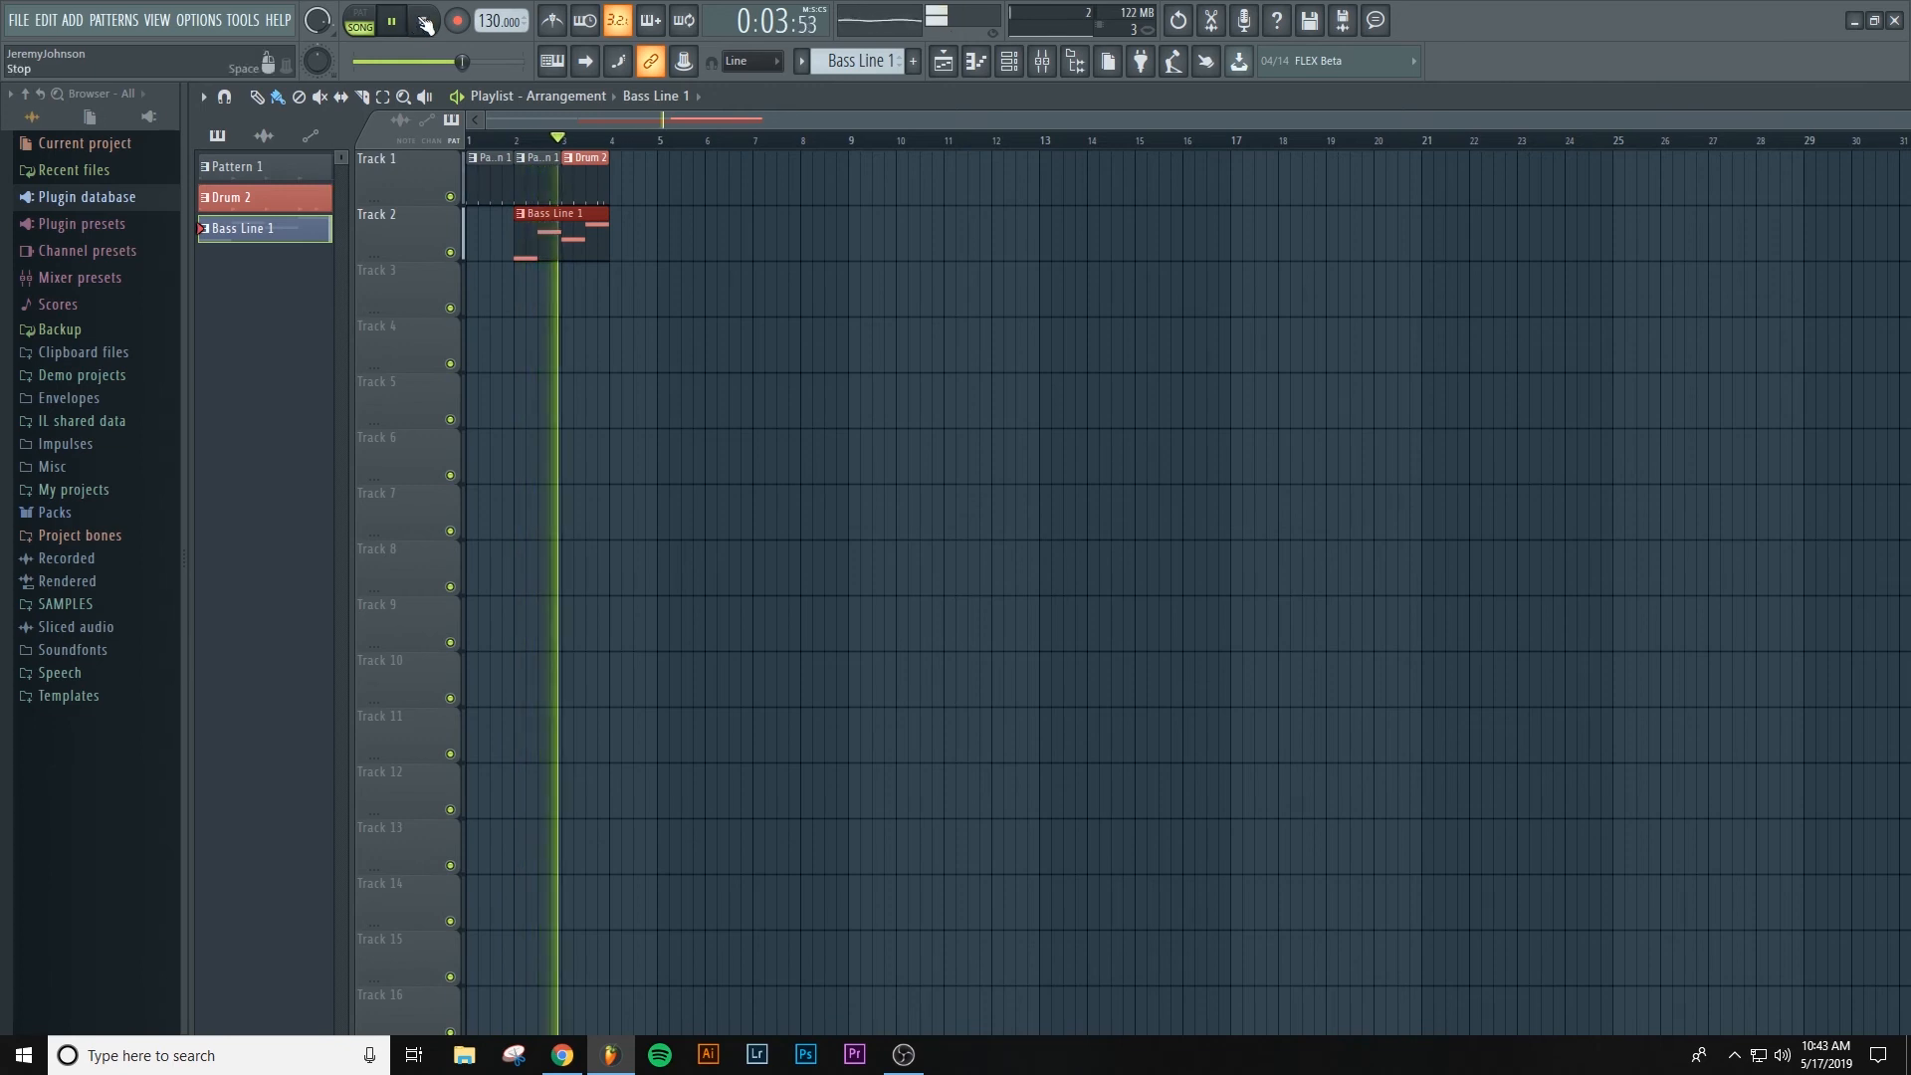
click(425, 22)
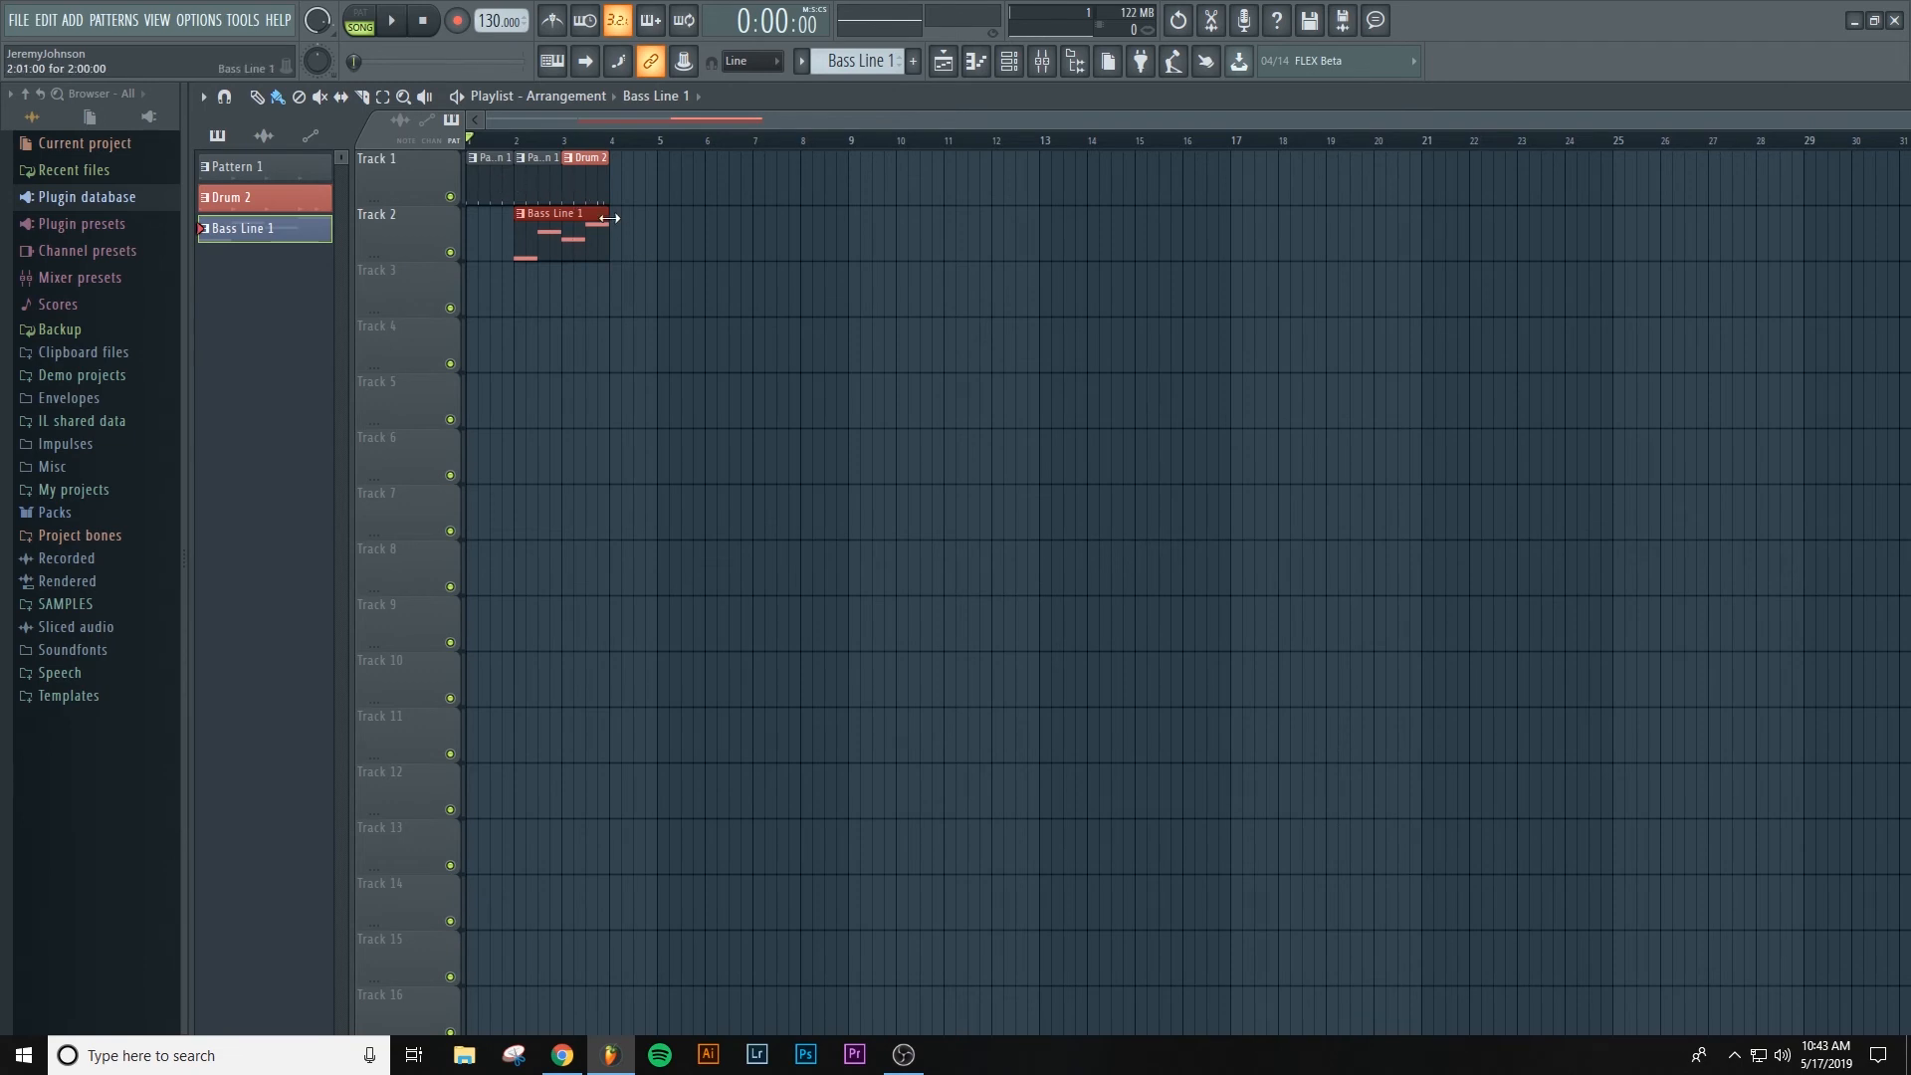
- Select only the Piano channel in the Channel rack and add a new pattern named "piano 1"
key(F6)
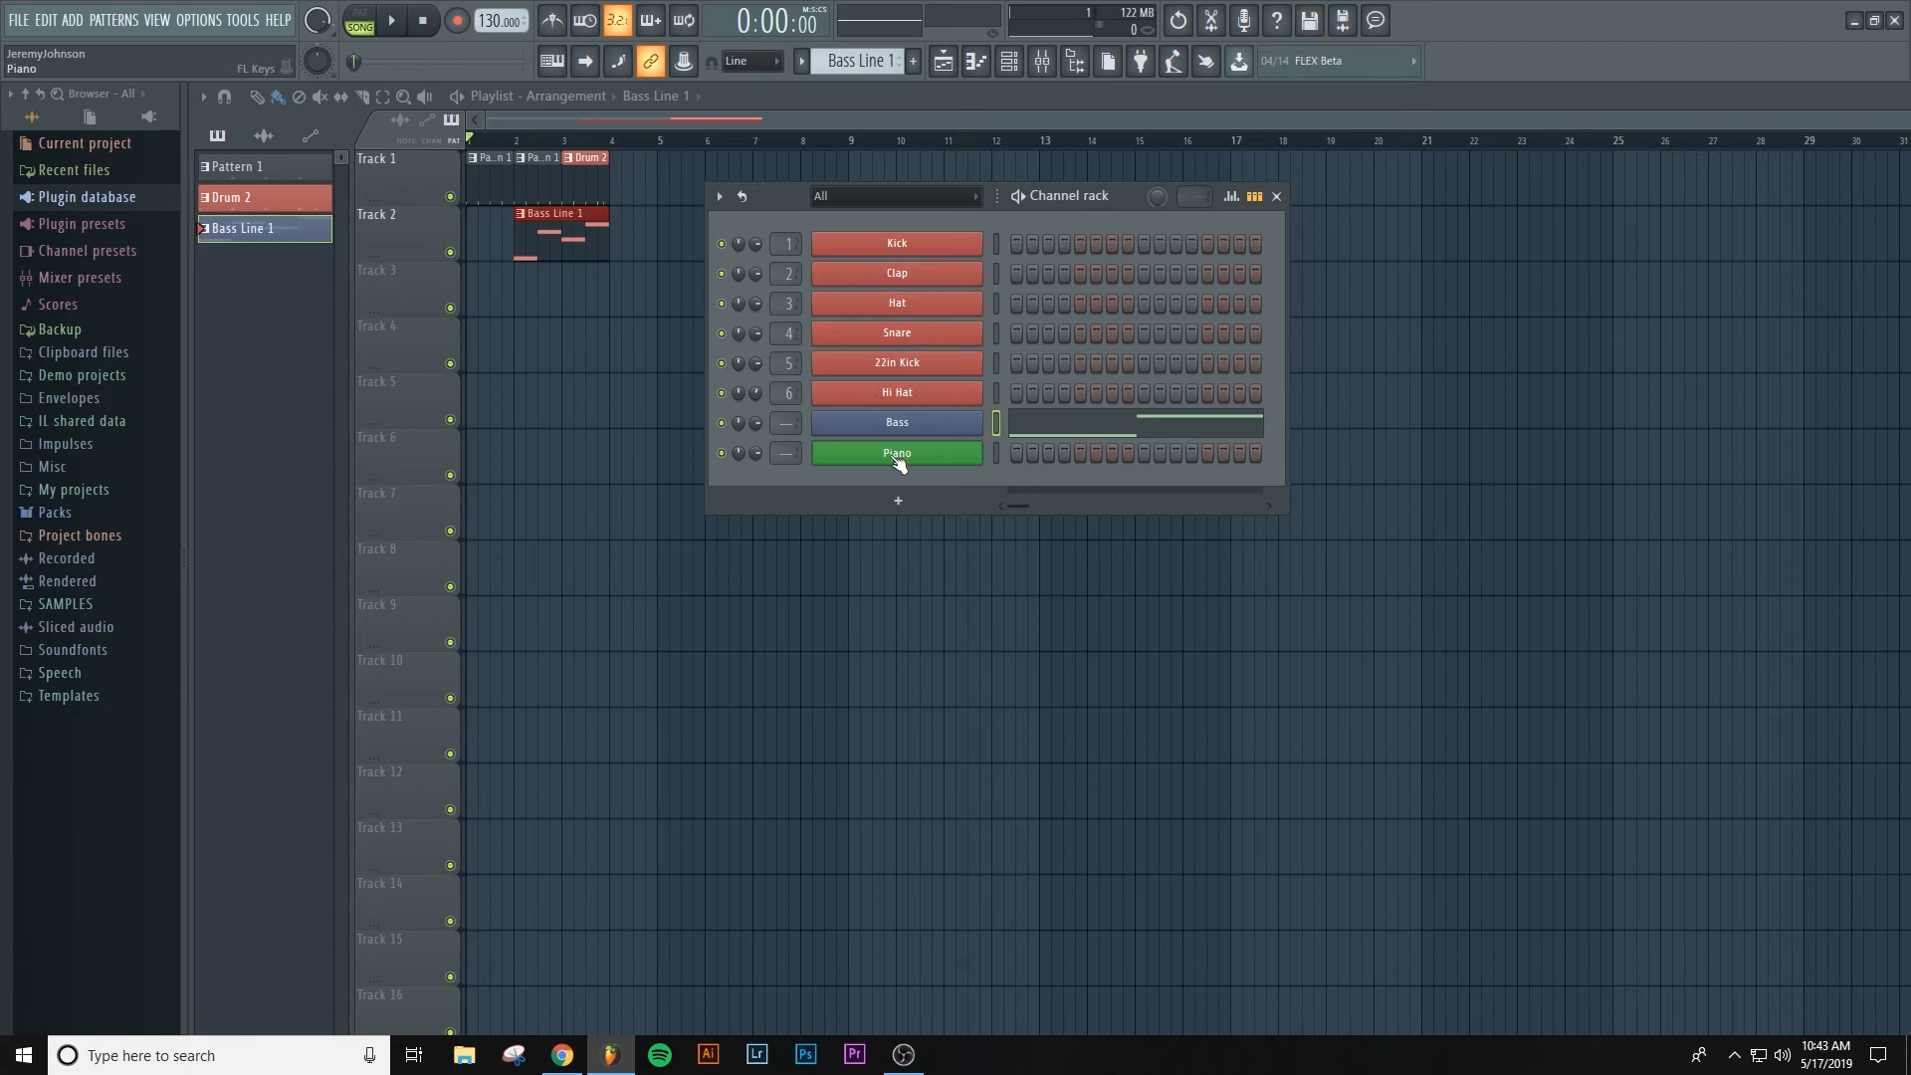
click(996, 454)
click(912, 61)
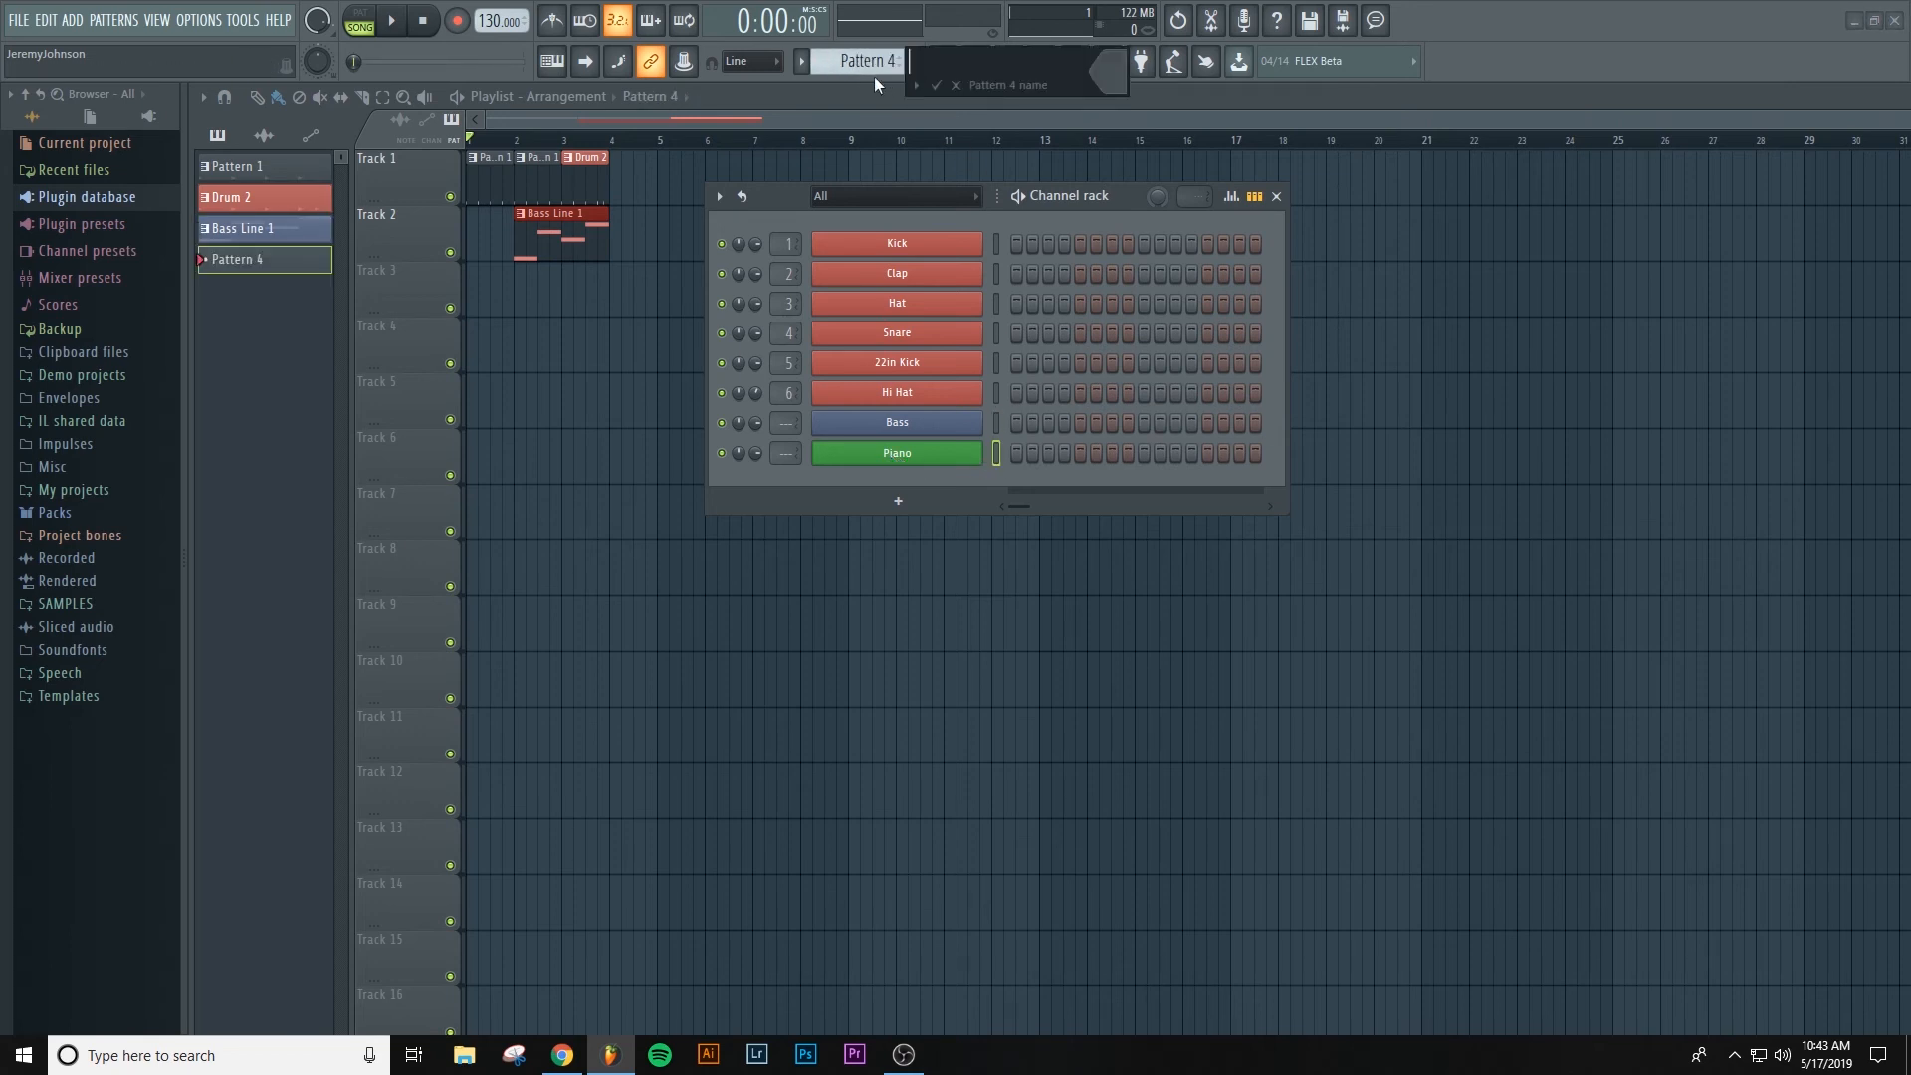
text(piano 1)
key(Return)
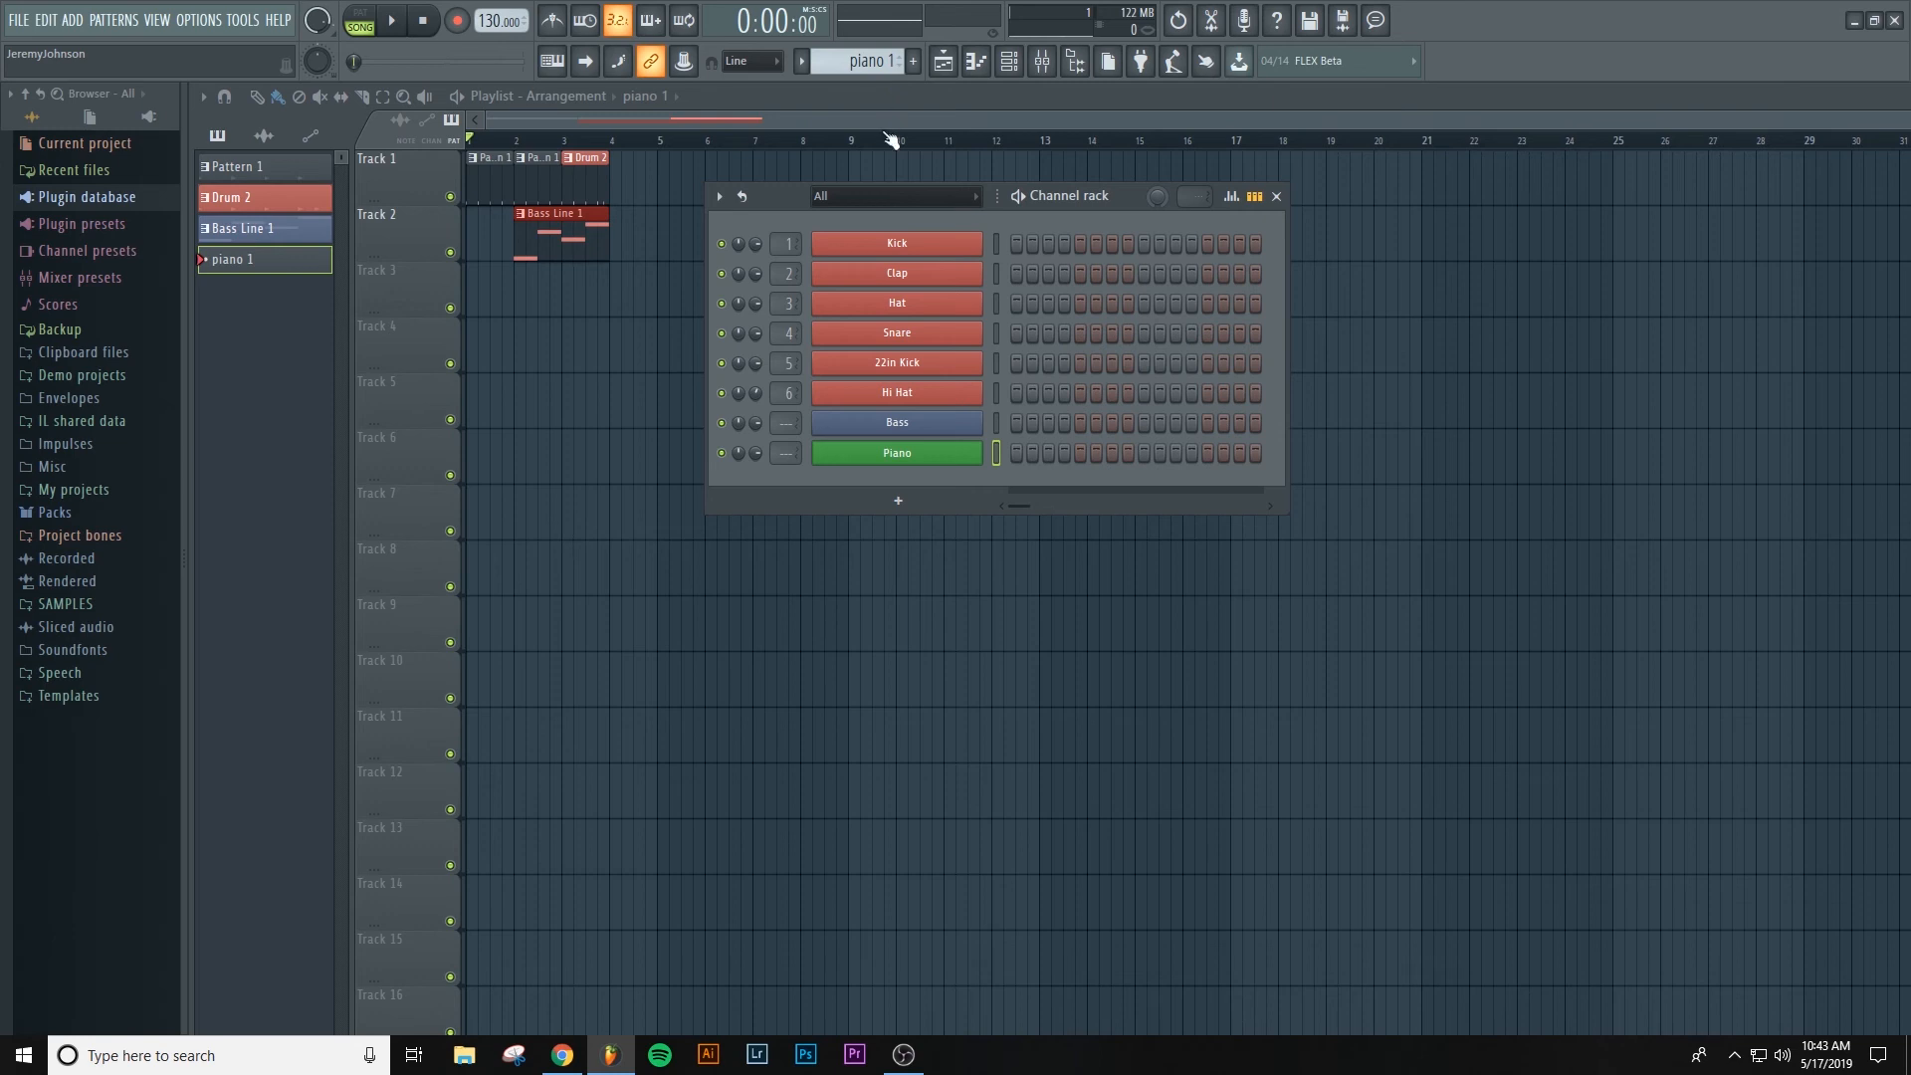
- Open the Piano channel's Piano roll and draw four consecutive half-bar notes, C5, G5, F5 and A5, across the first two bars
right_click(916, 458)
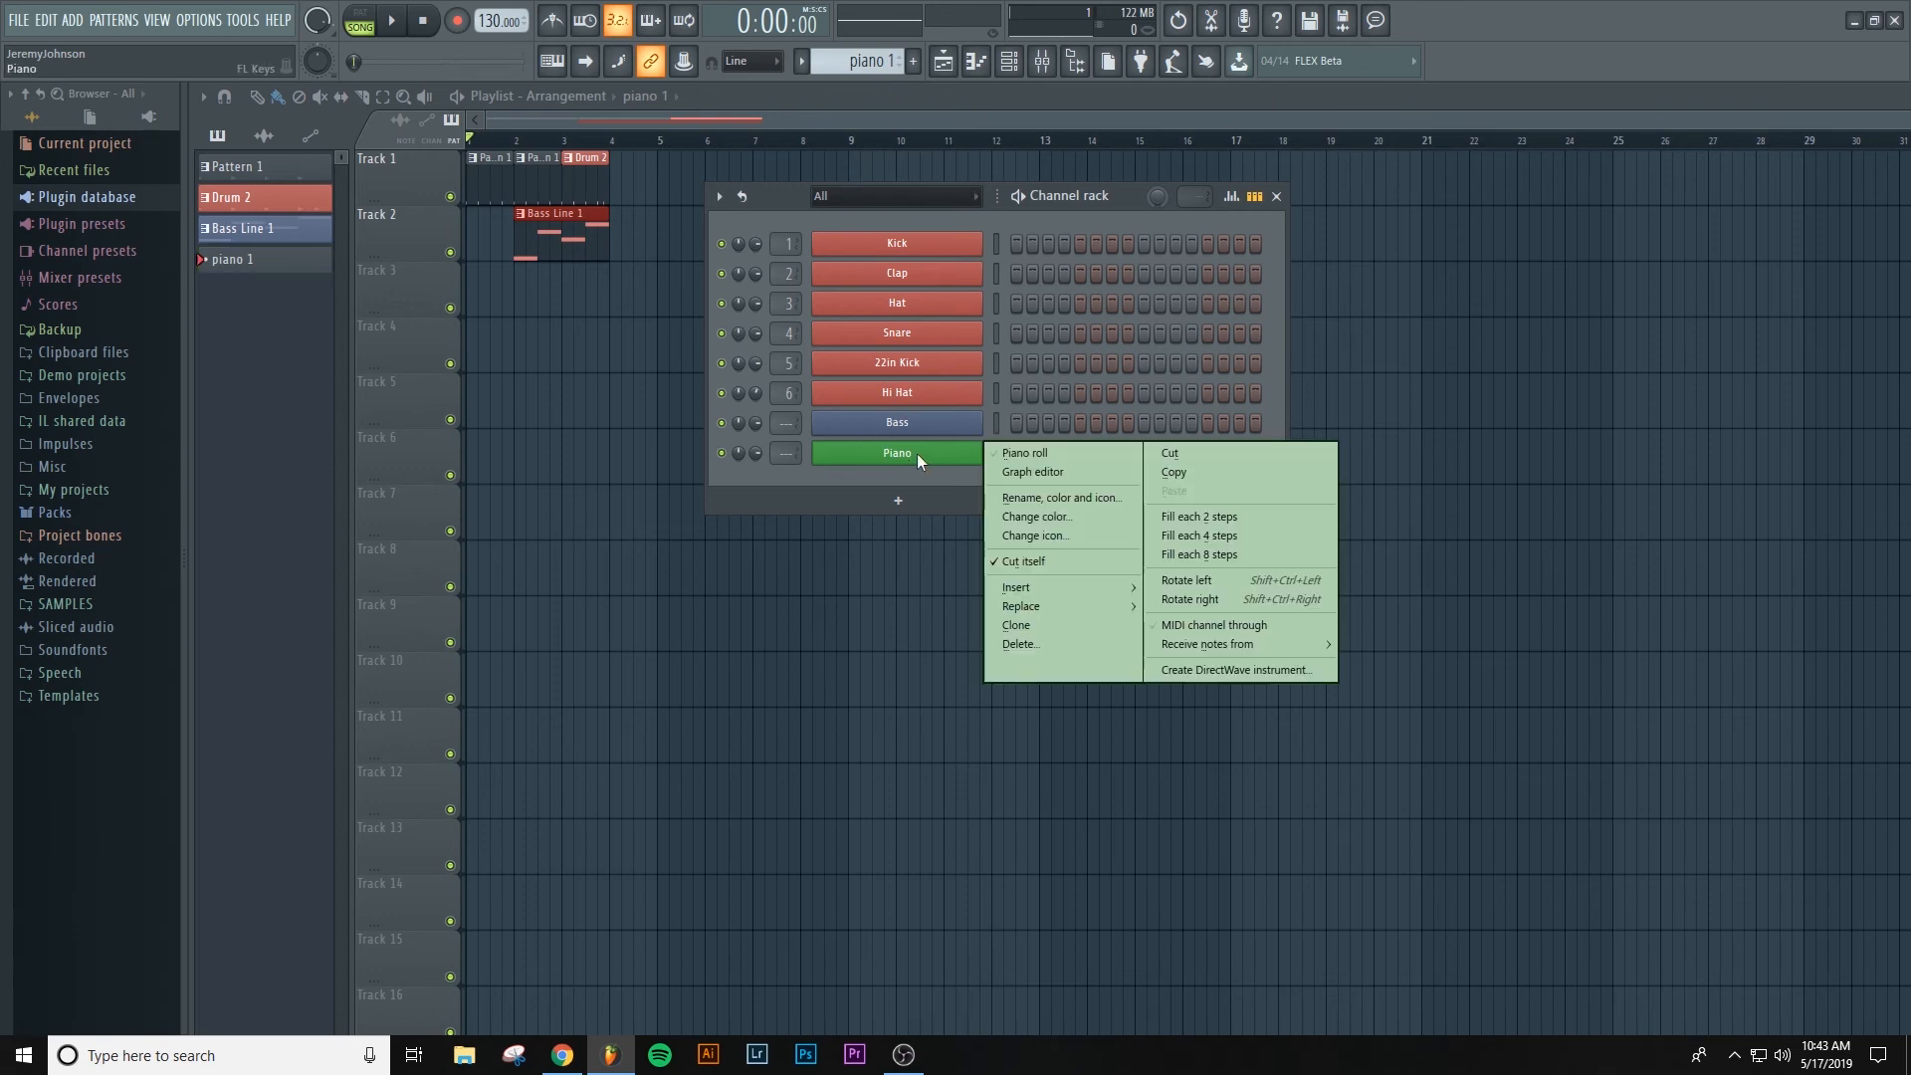
click(1041, 454)
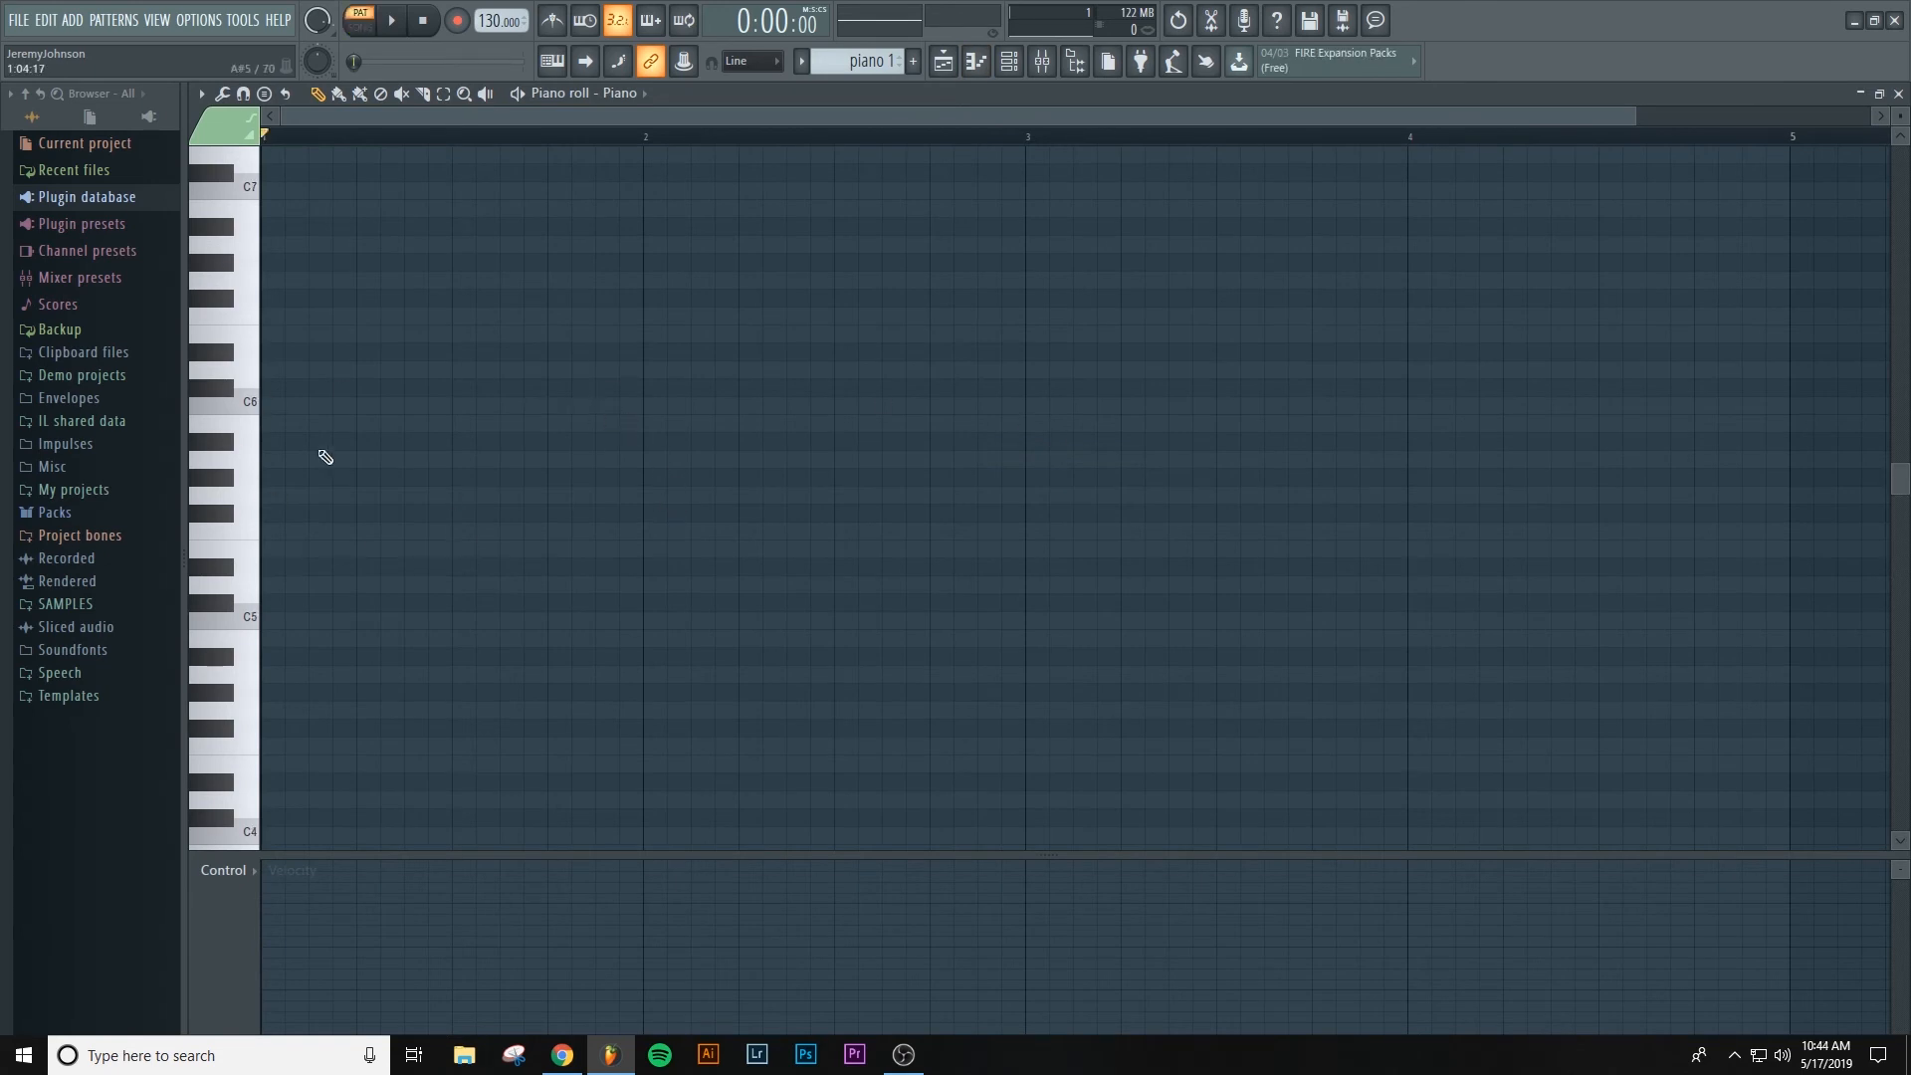
click(268, 621)
drag(277, 621, 444, 623)
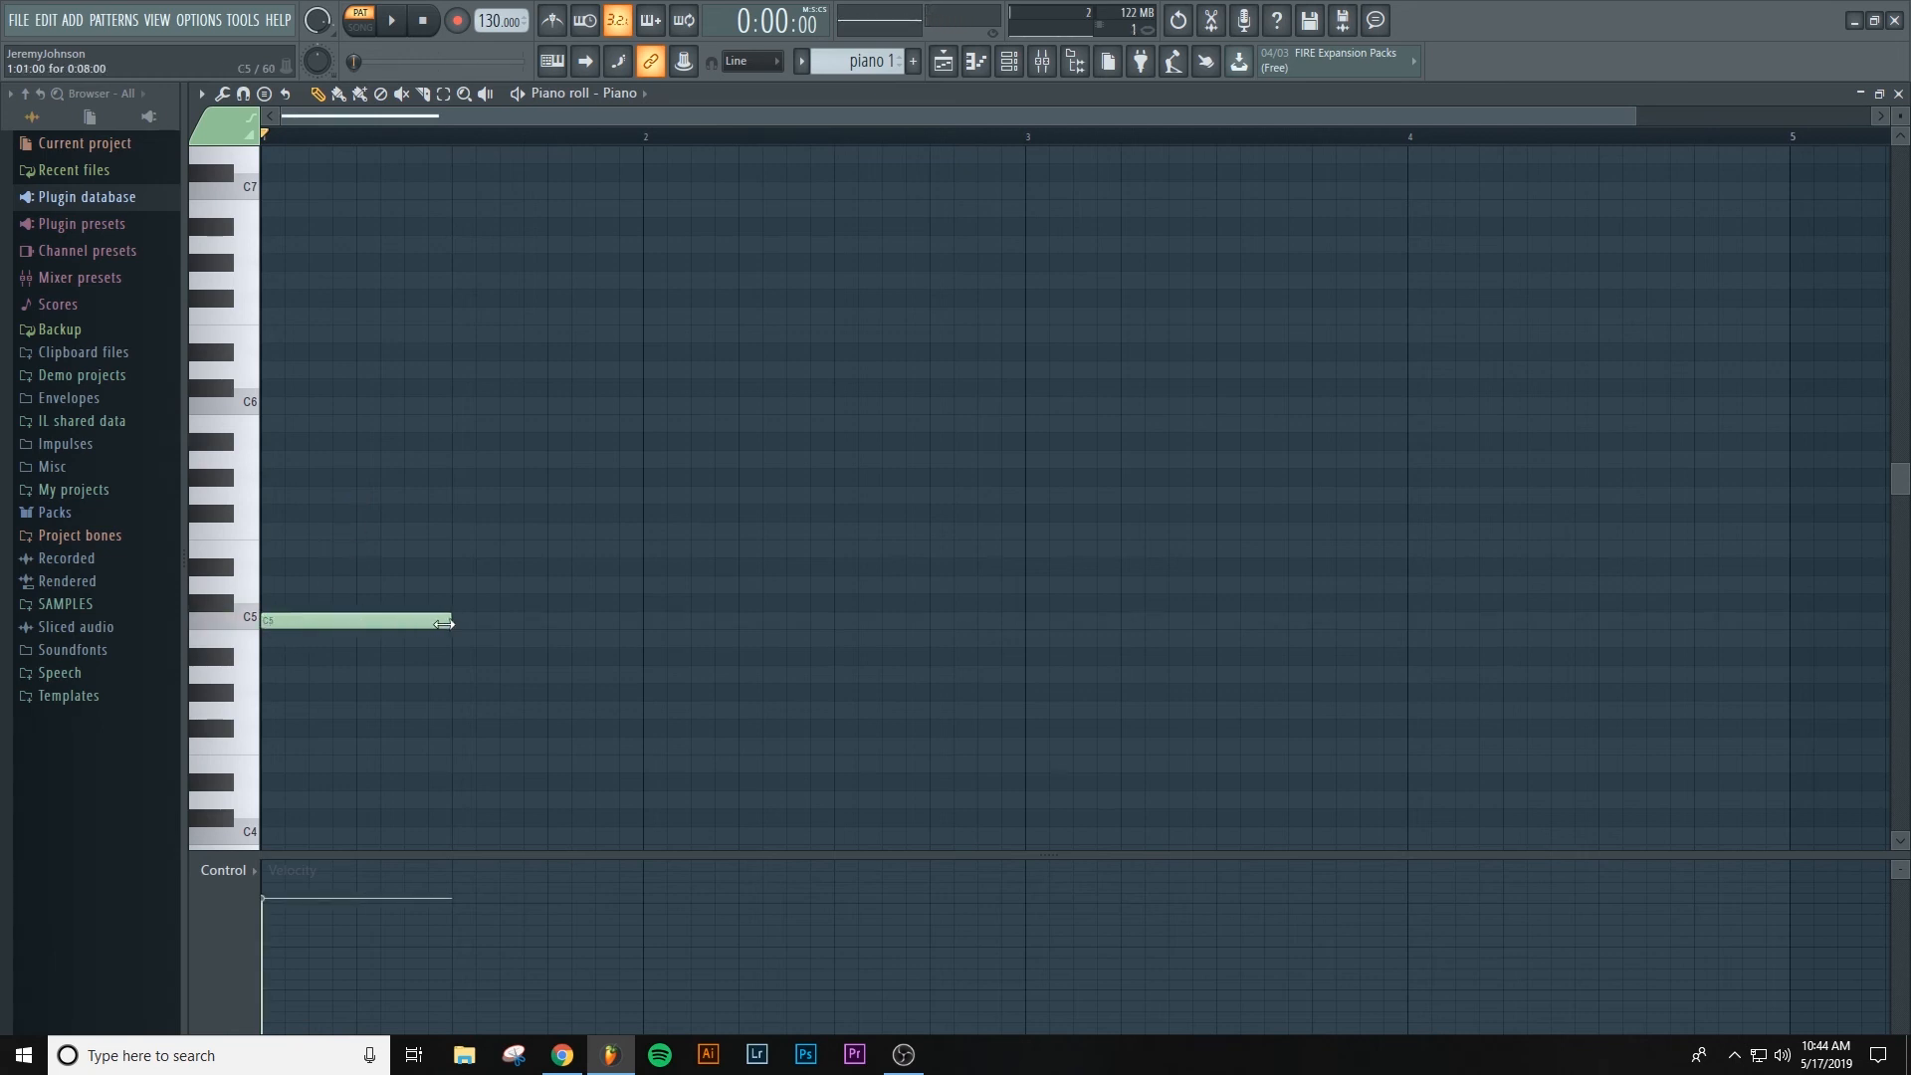
click(457, 495)
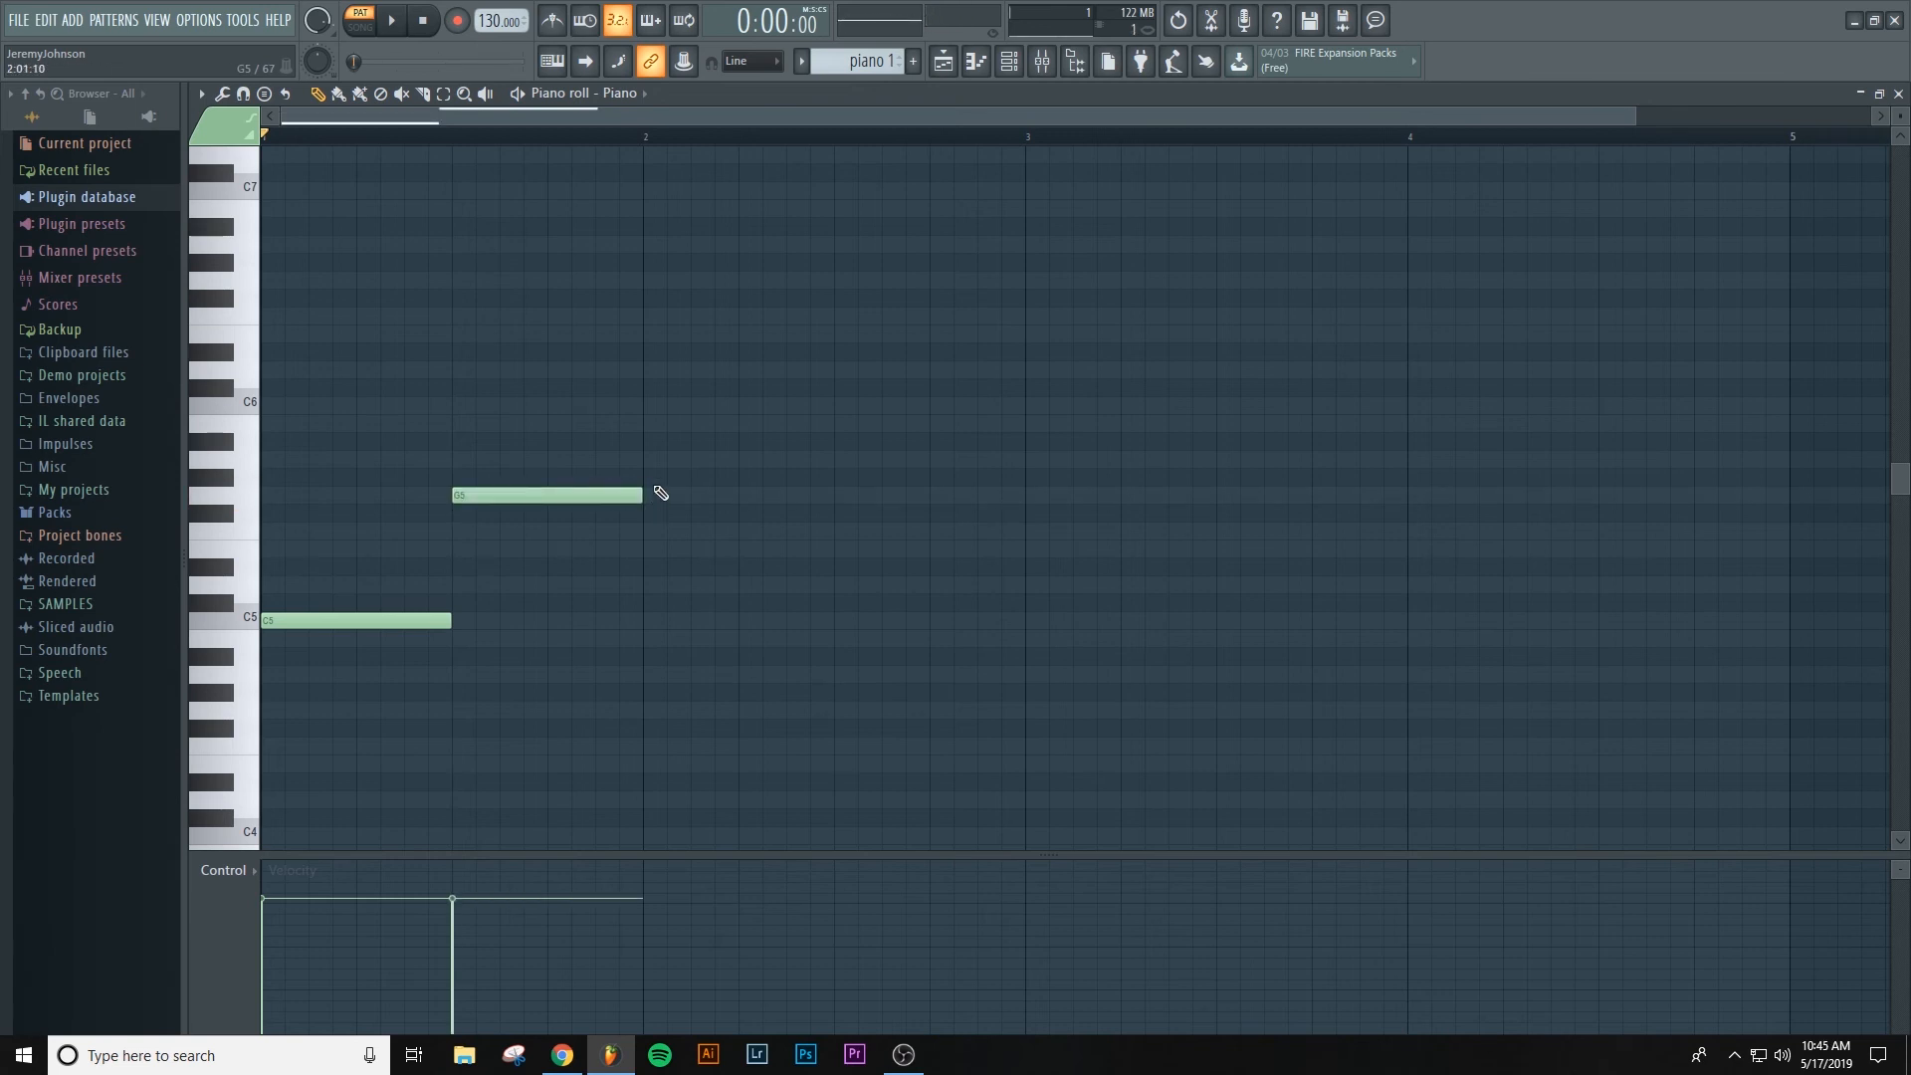
click(649, 531)
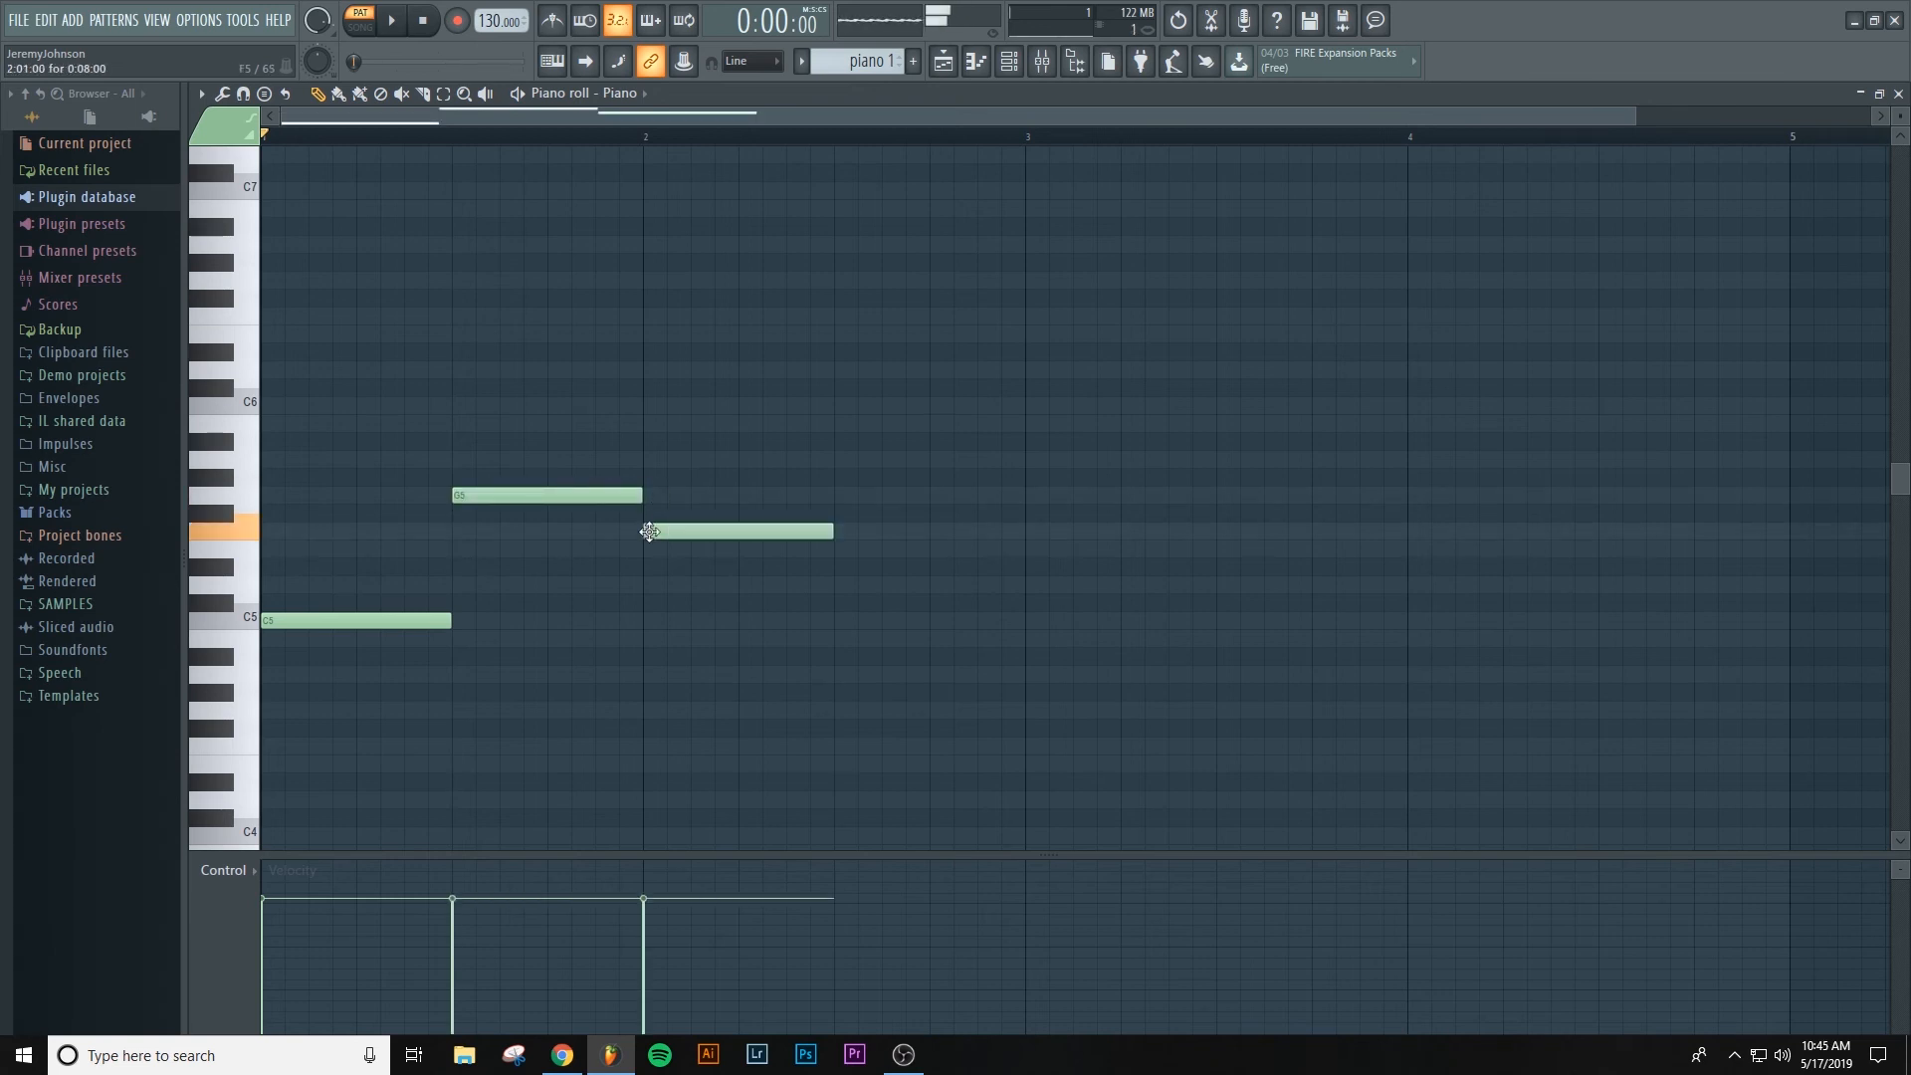
click(840, 443)
drag(841, 443, 882, 460)
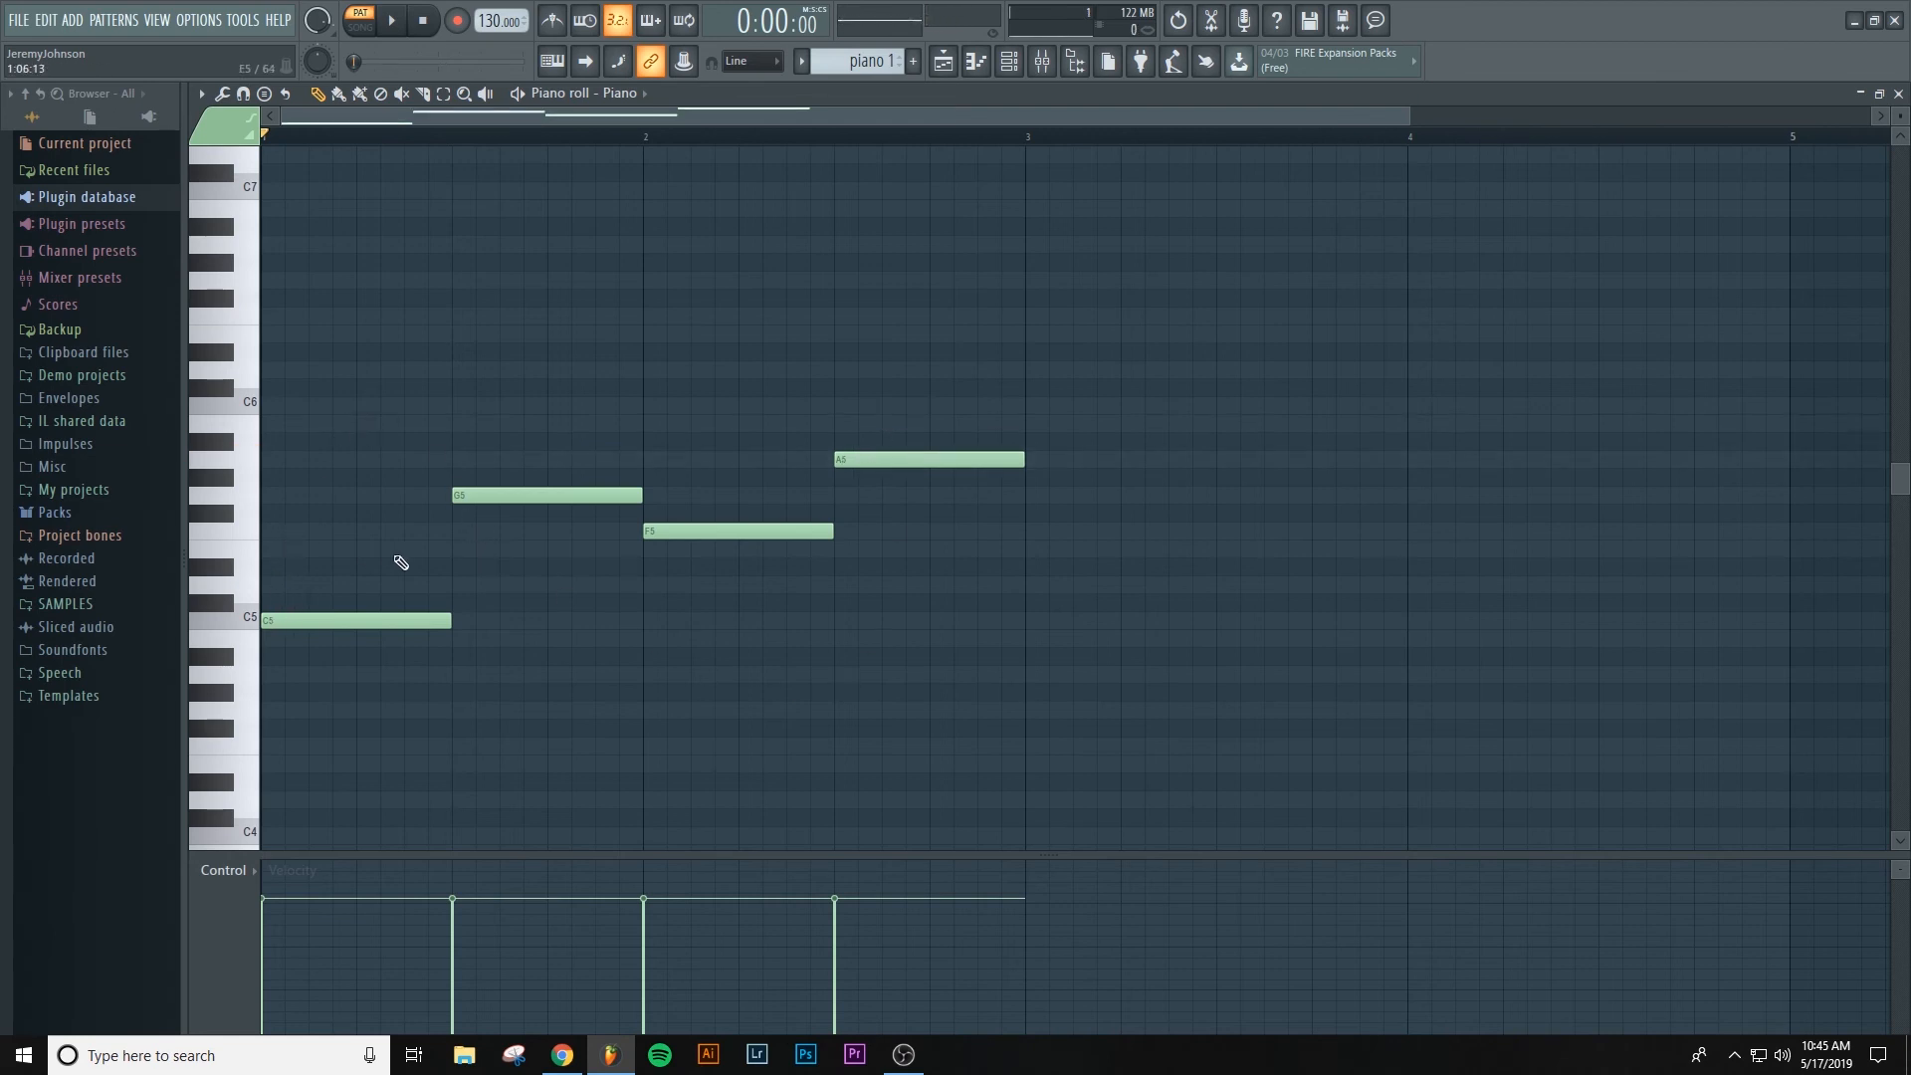
- Build chords on the four root notes: add E5 and G5 over C5, B5 and D6 over G5, A5 and C6 over F5, C6 and E6 over A5
click(283, 548)
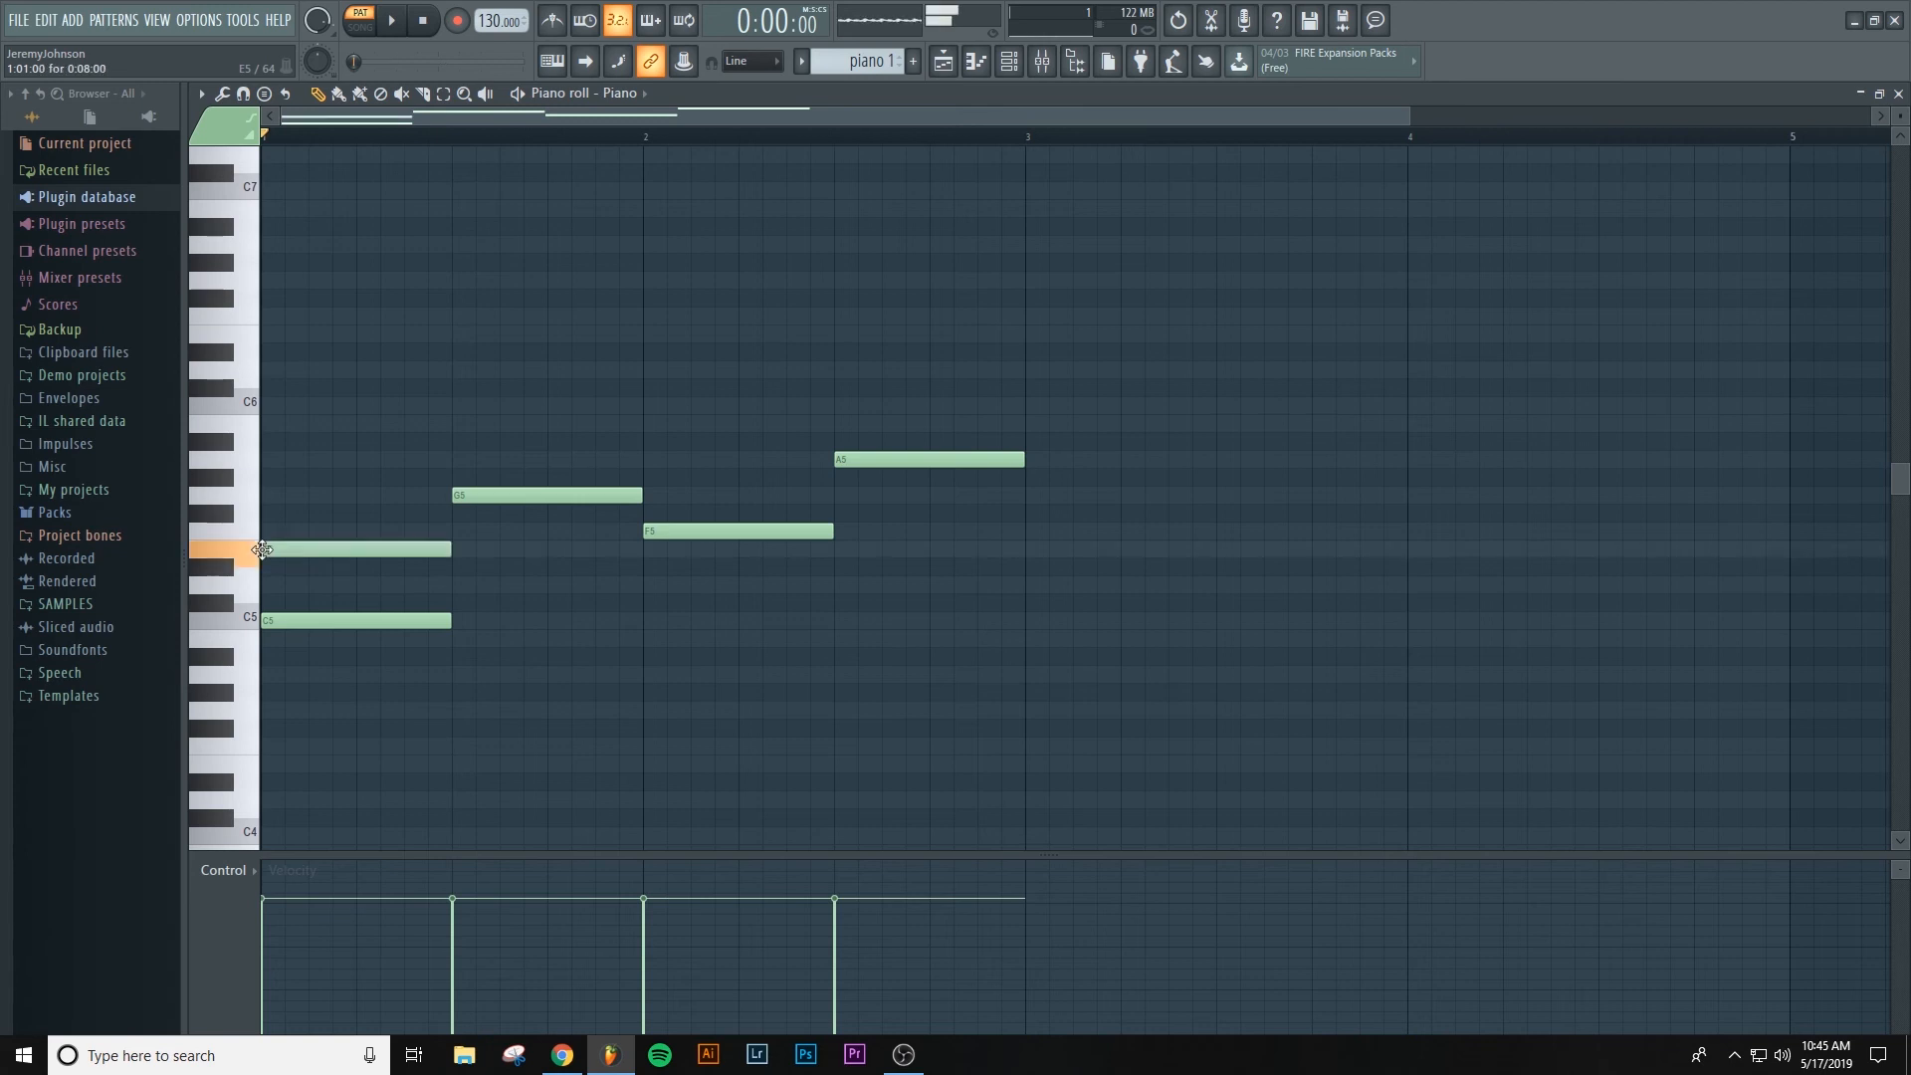
click(267, 495)
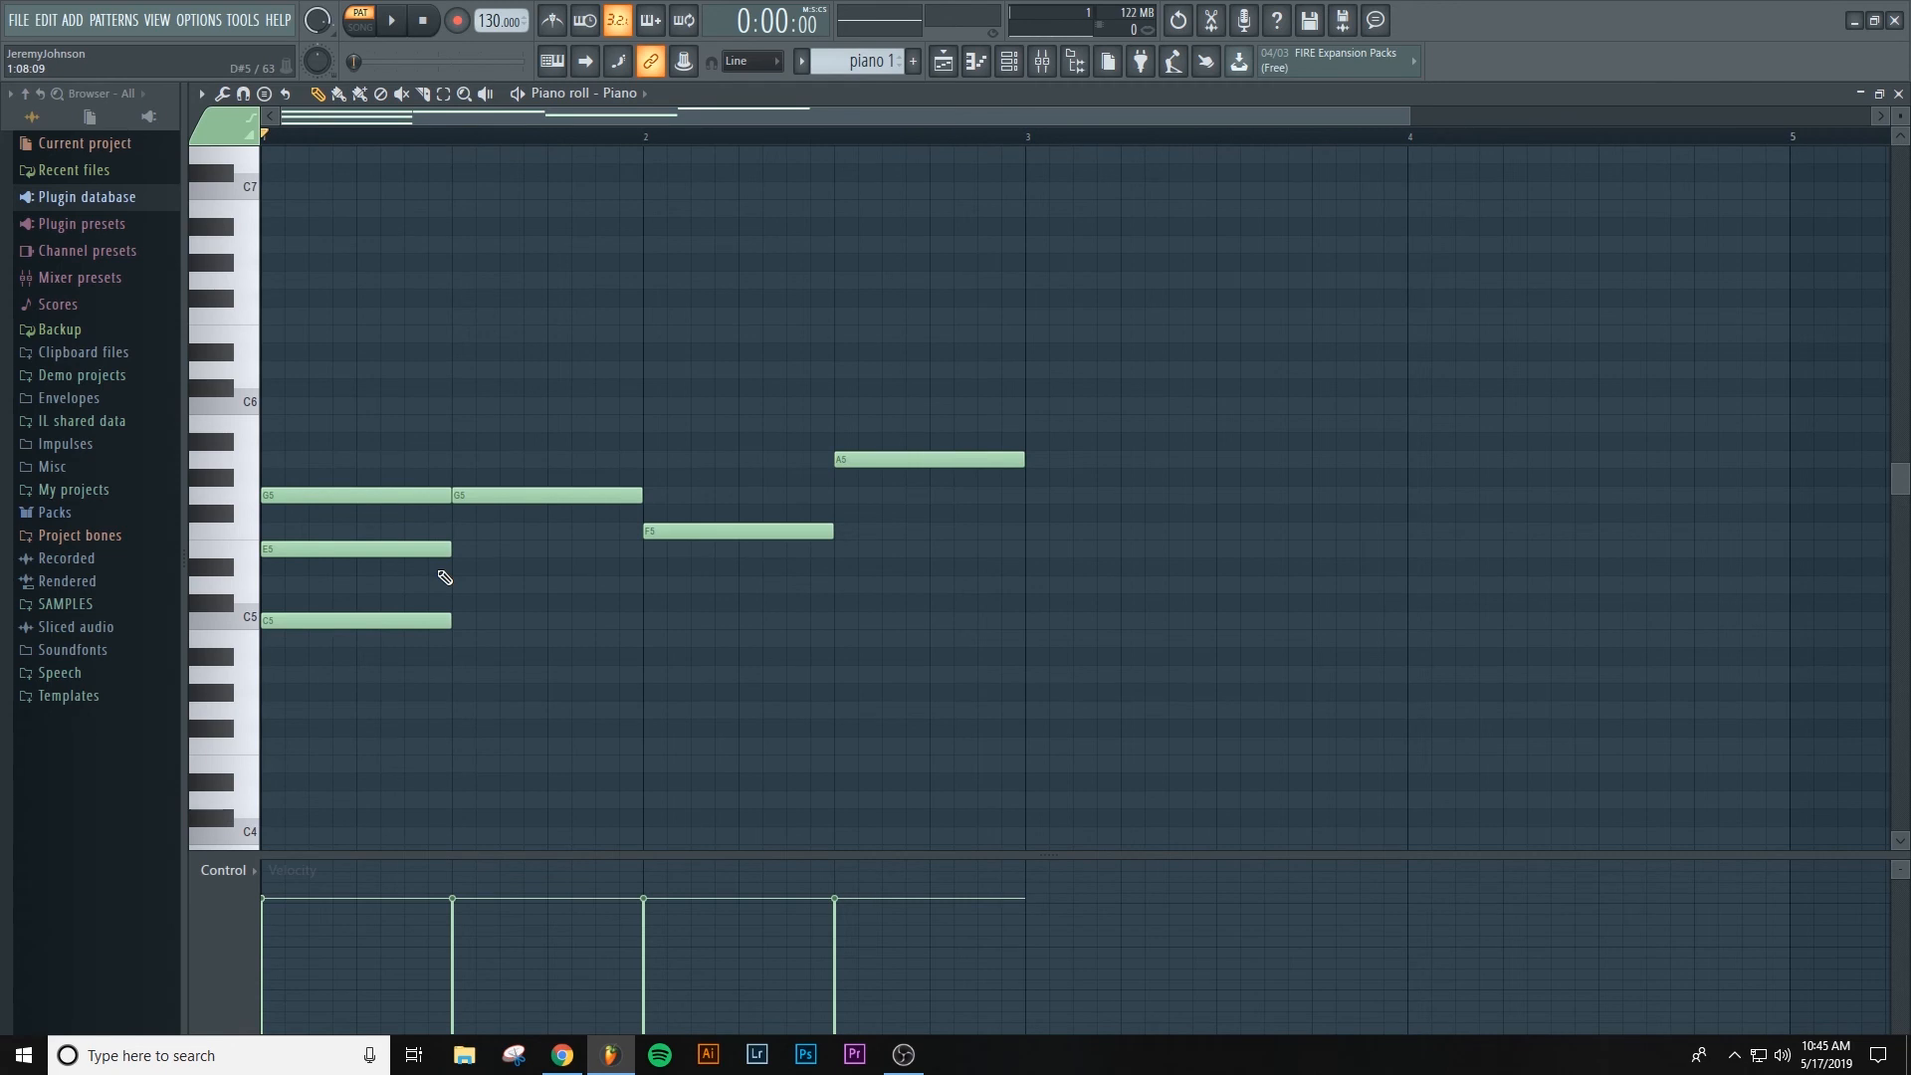
click(456, 424)
click(457, 368)
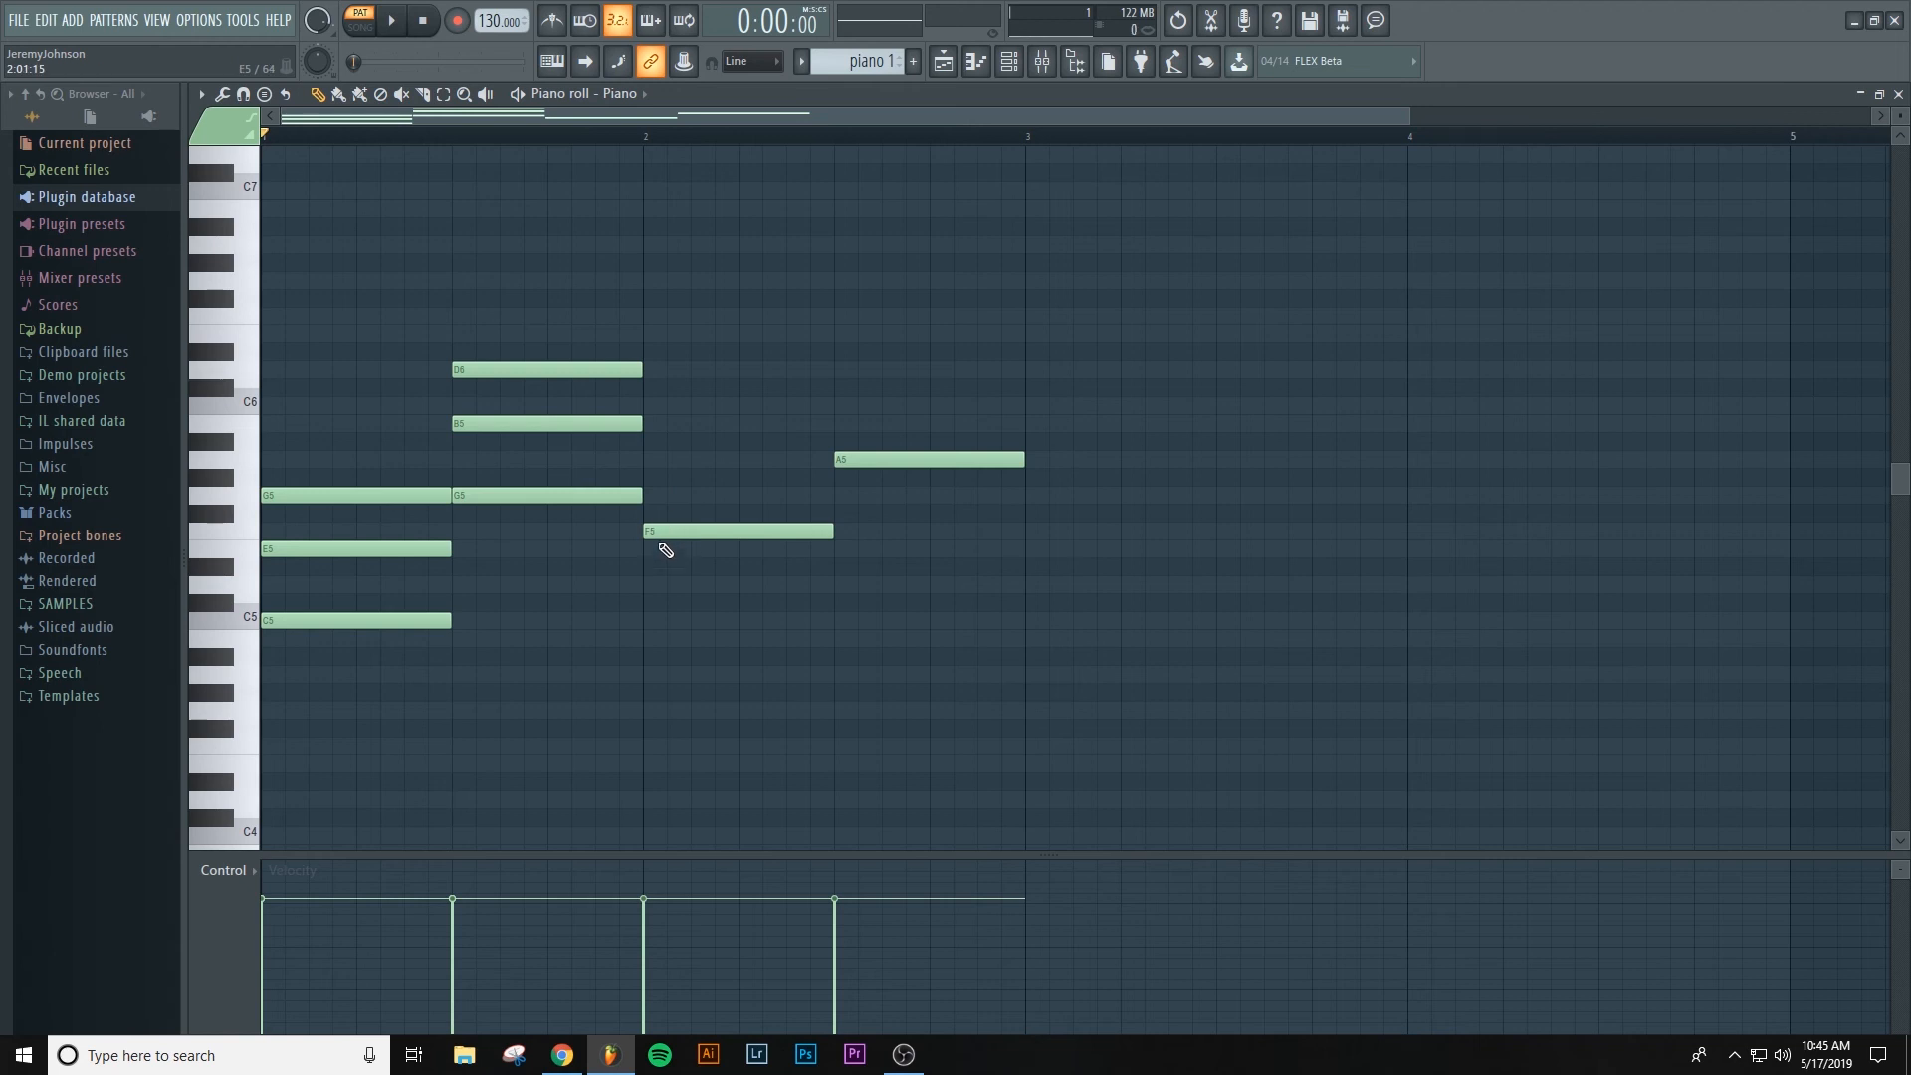
click(649, 460)
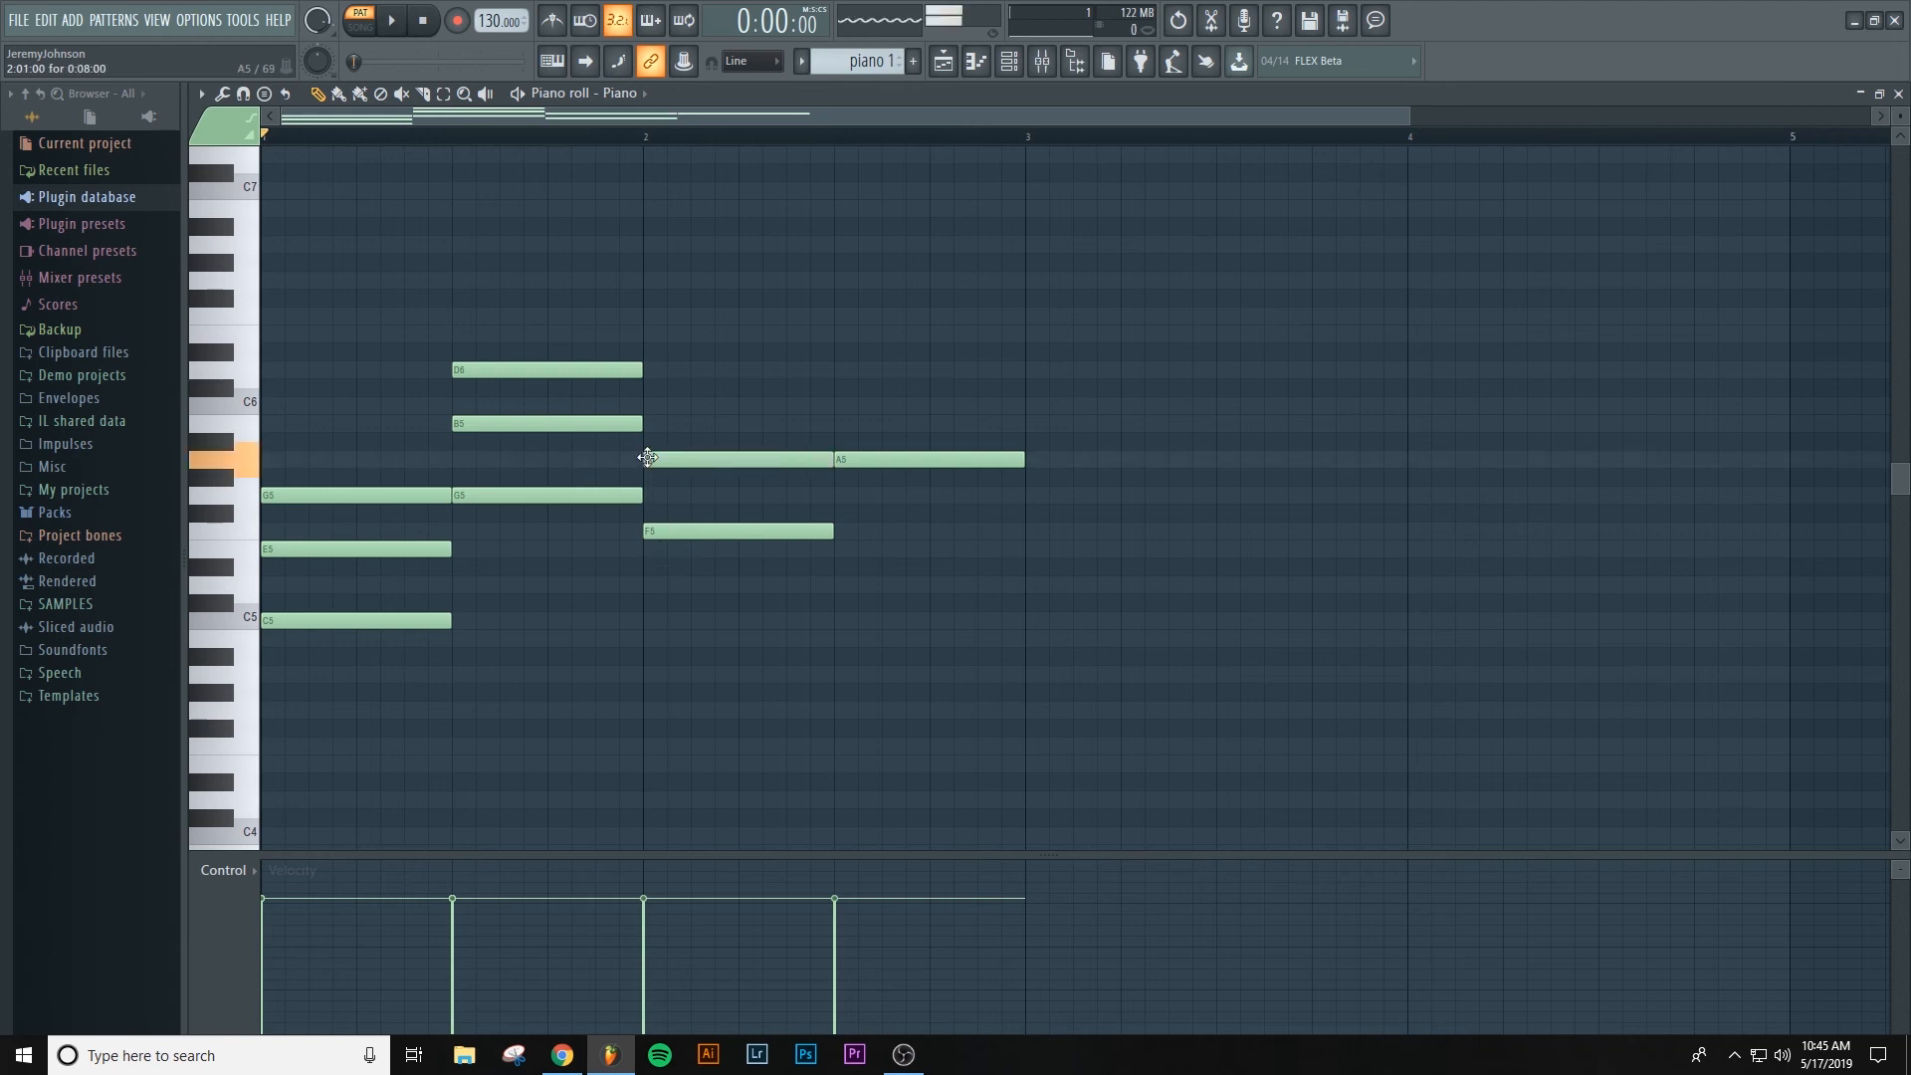
click(649, 405)
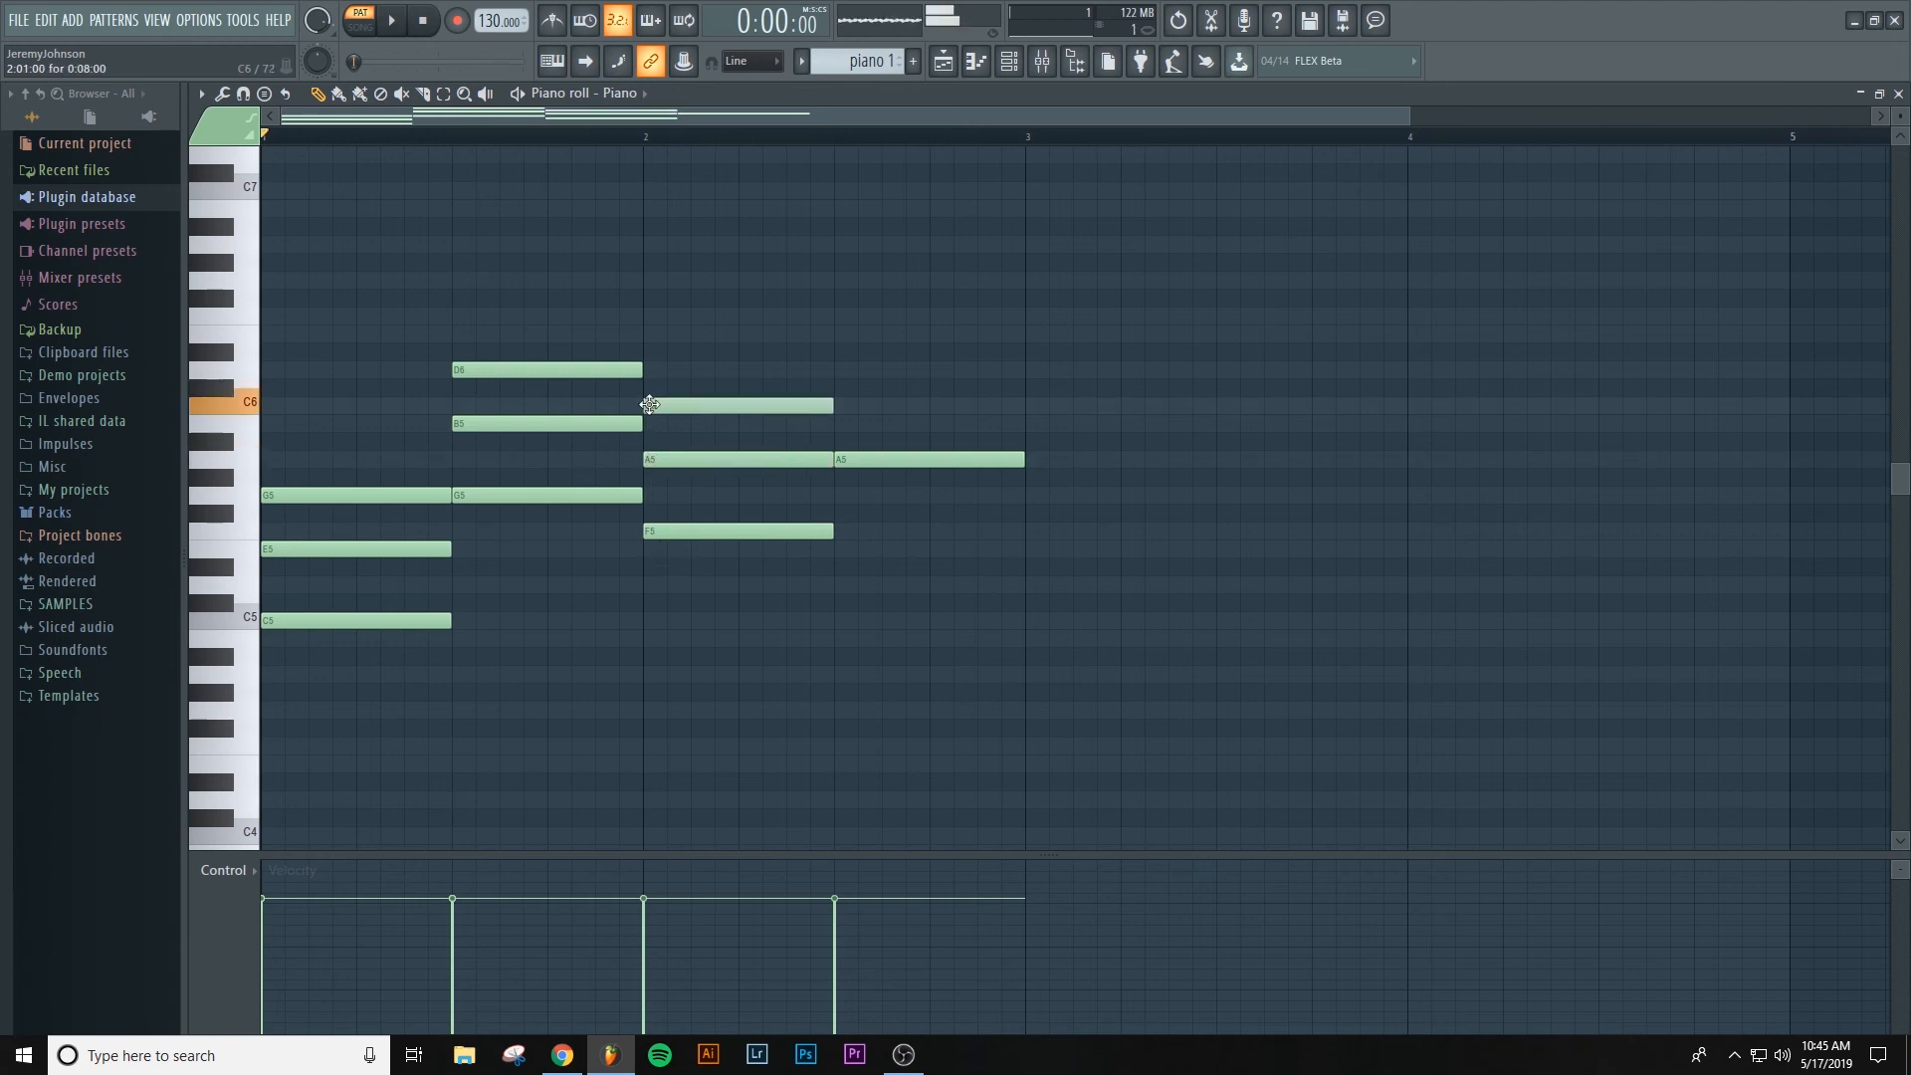
click(846, 406)
click(841, 334)
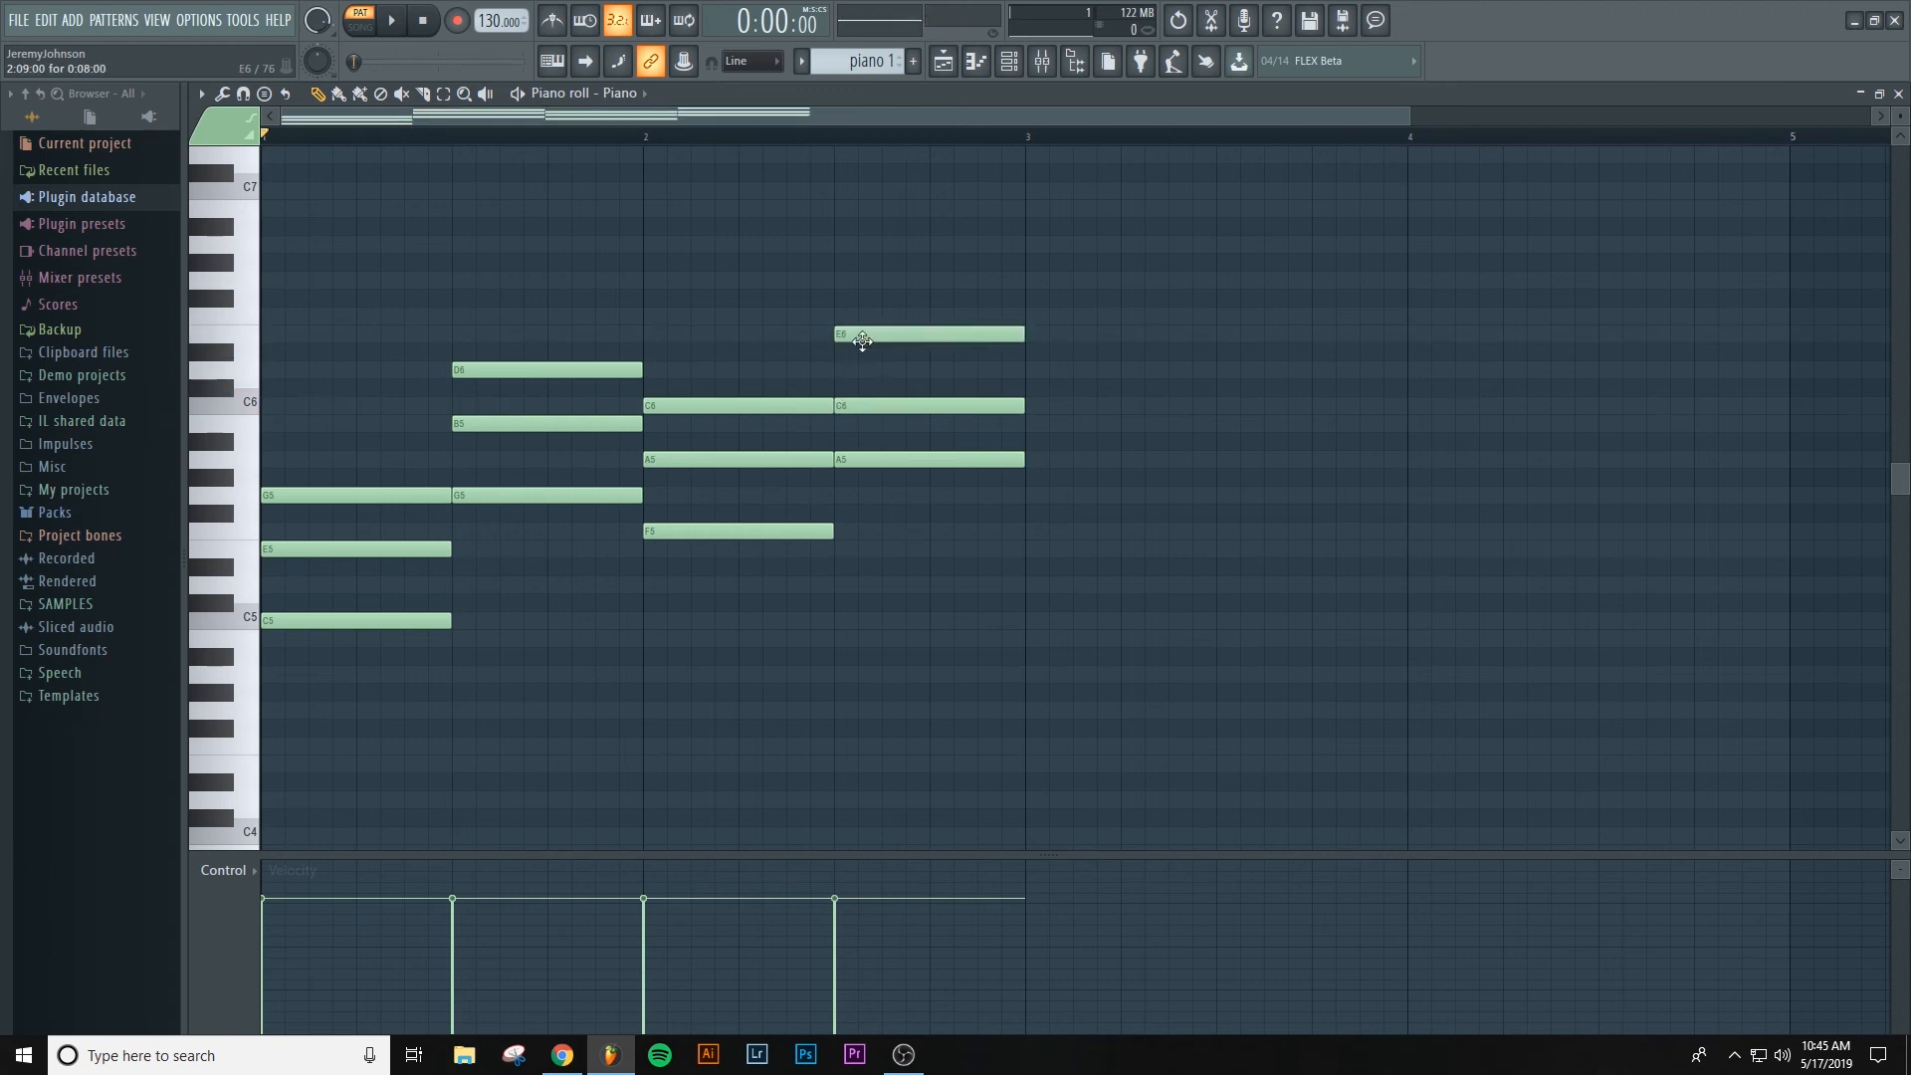
- Play the piano chord progression, stop playback and close the Piano roll
click(394, 24)
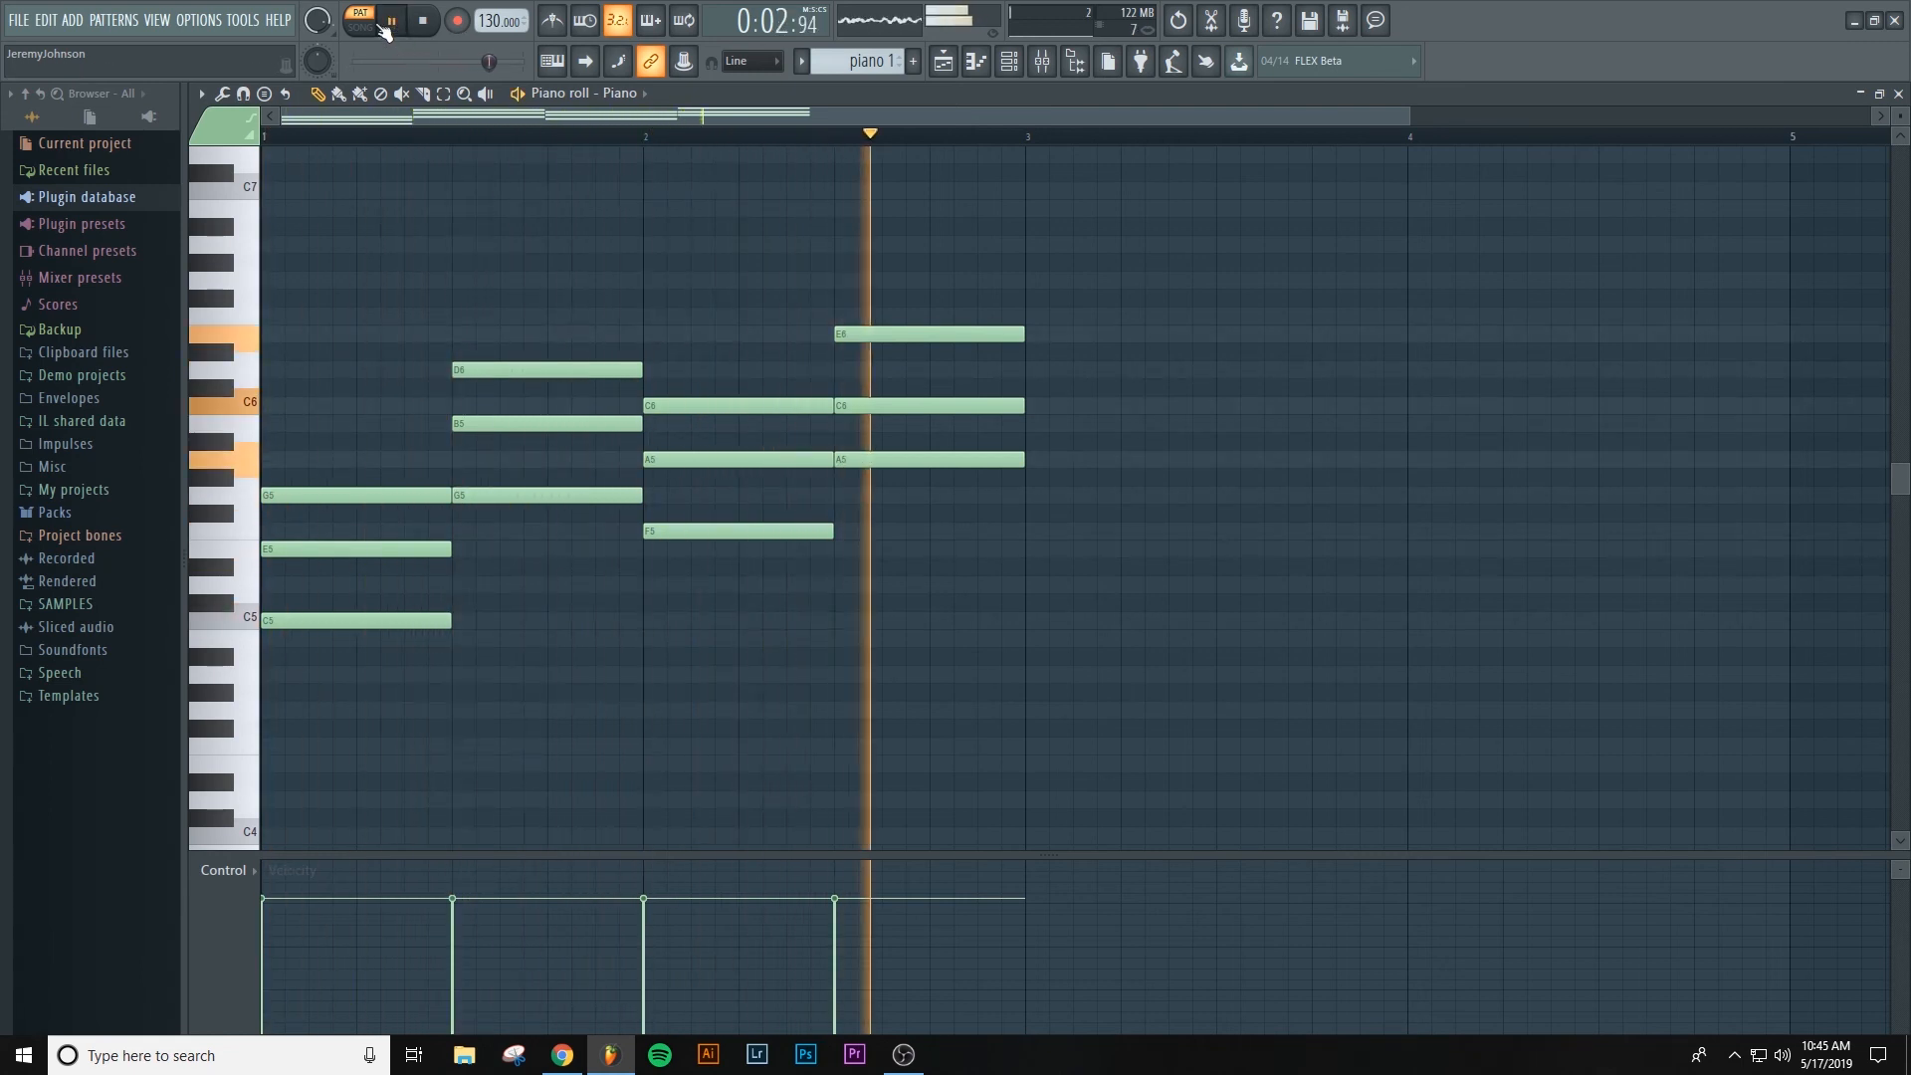
click(426, 27)
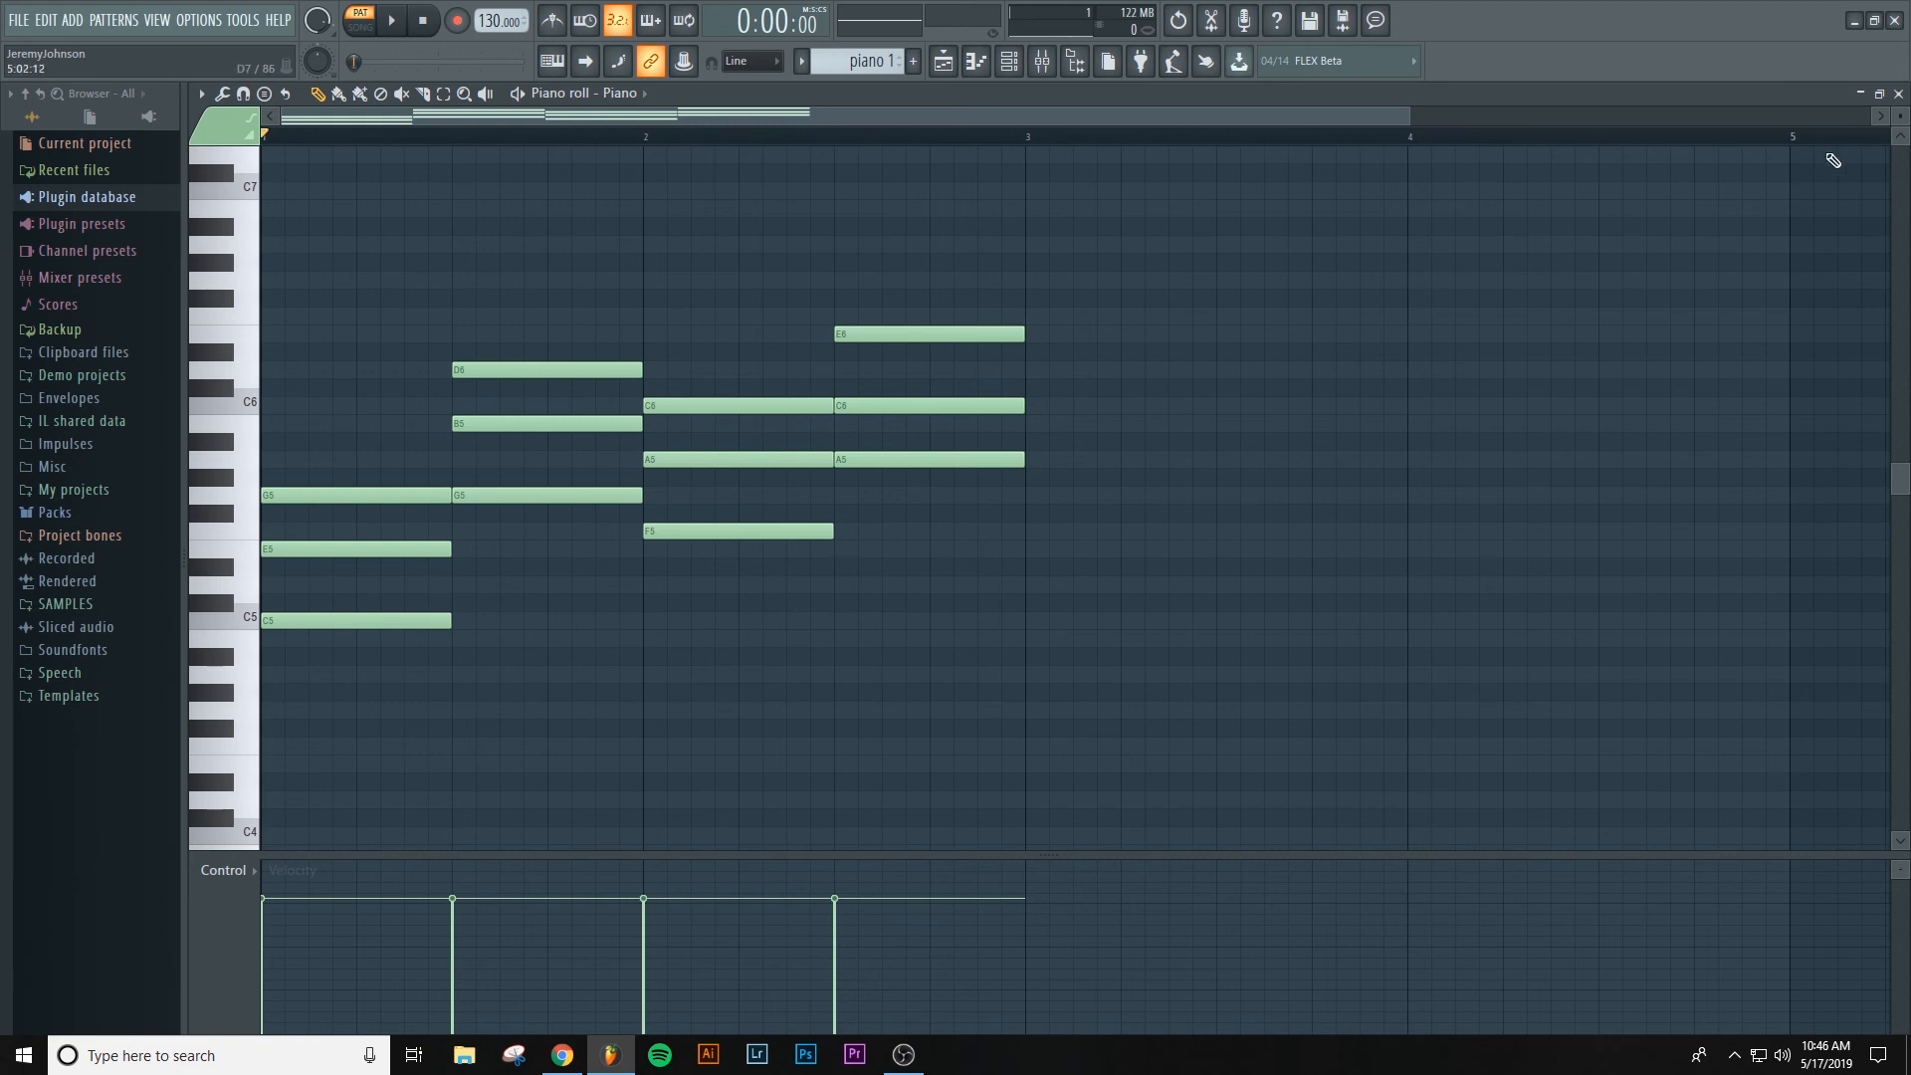
click(1898, 93)
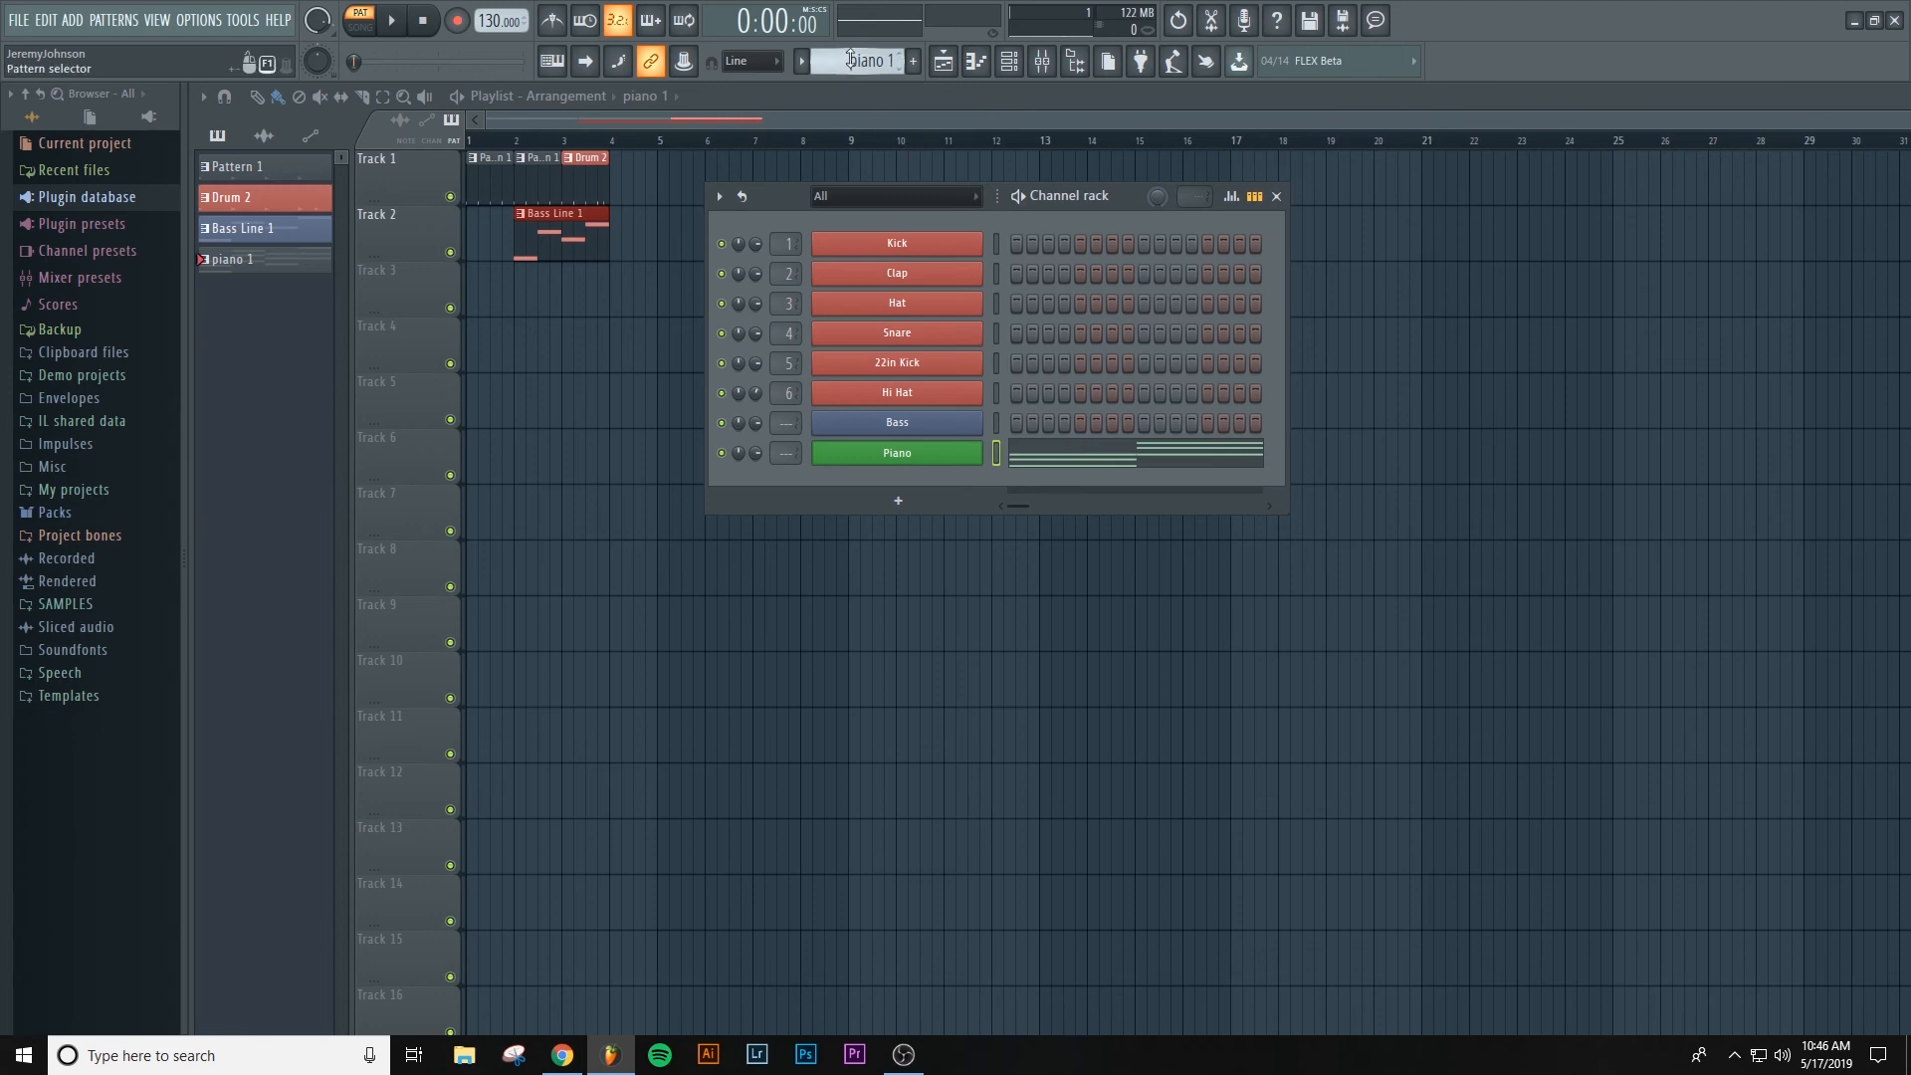
- Colour the piano 1 pattern green to match the Piano channel, keeping its name
key(F2)
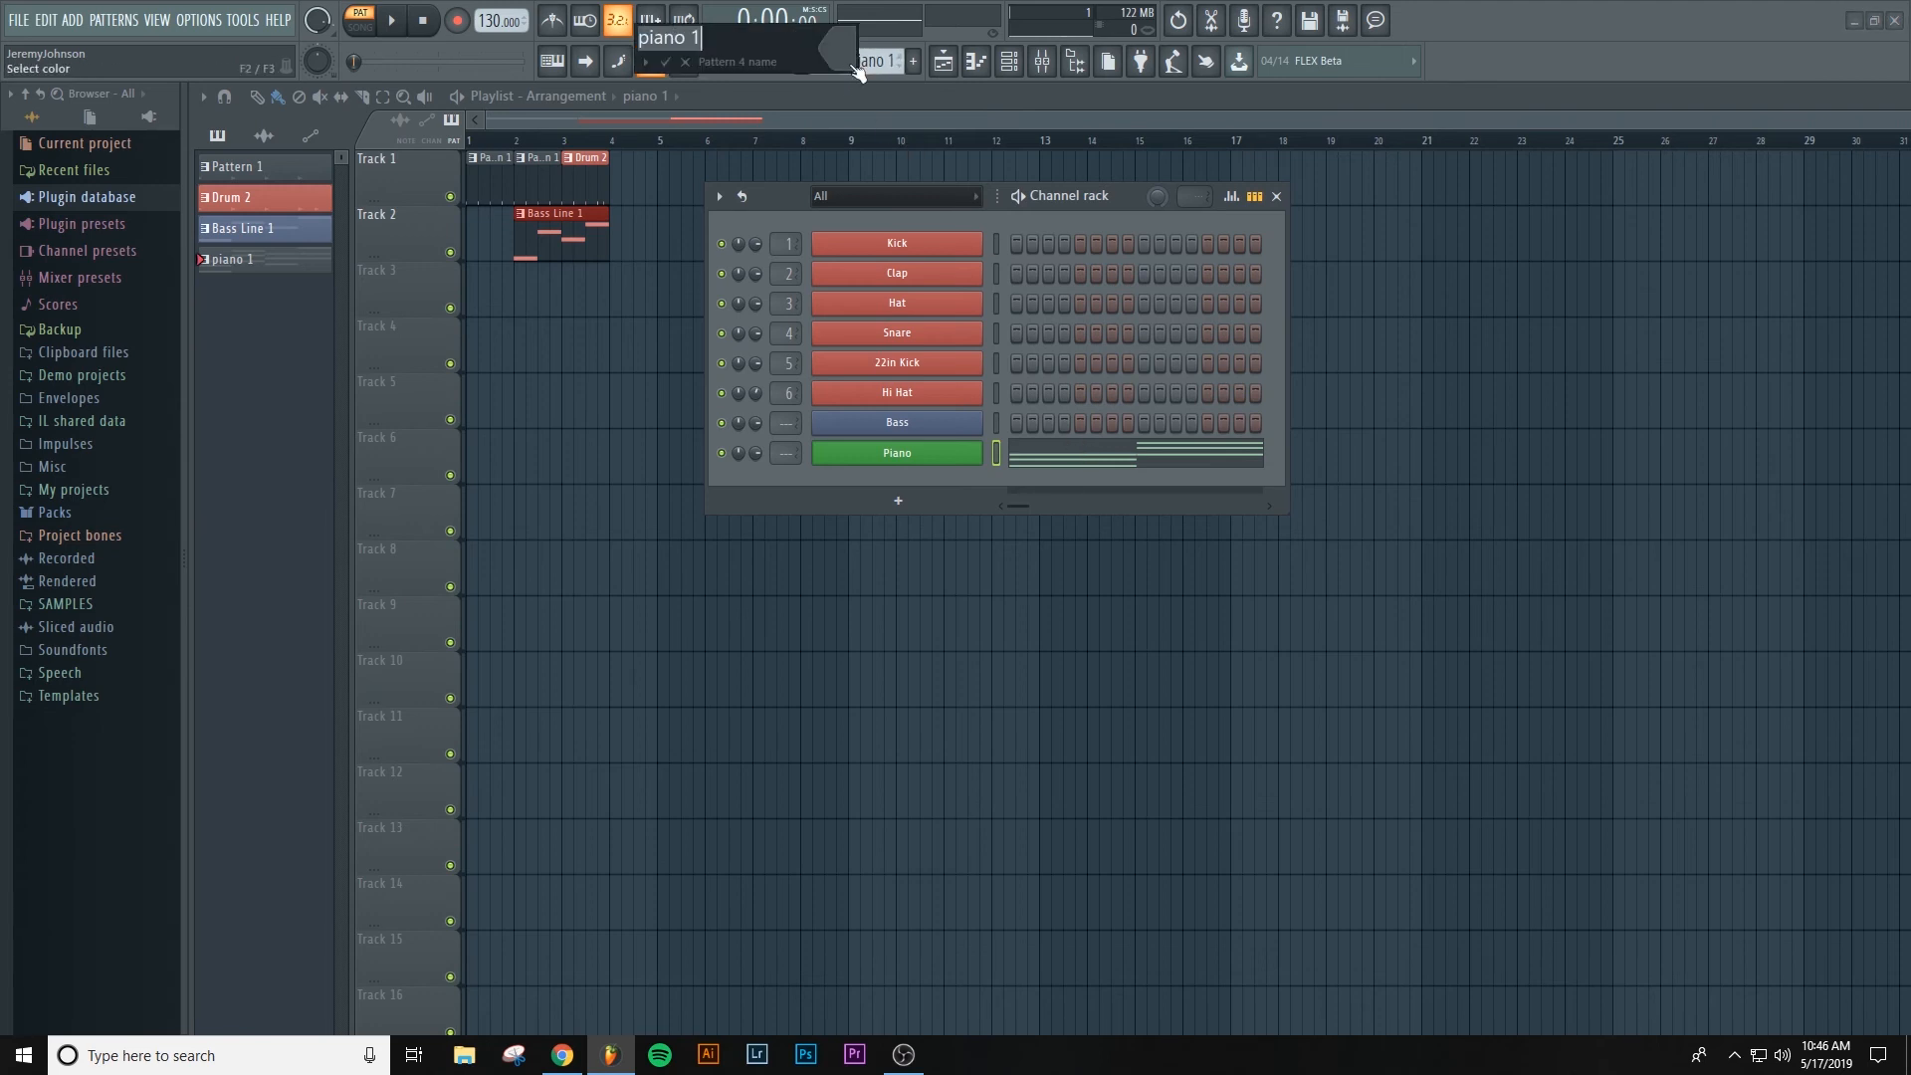
click(853, 64)
click(862, 181)
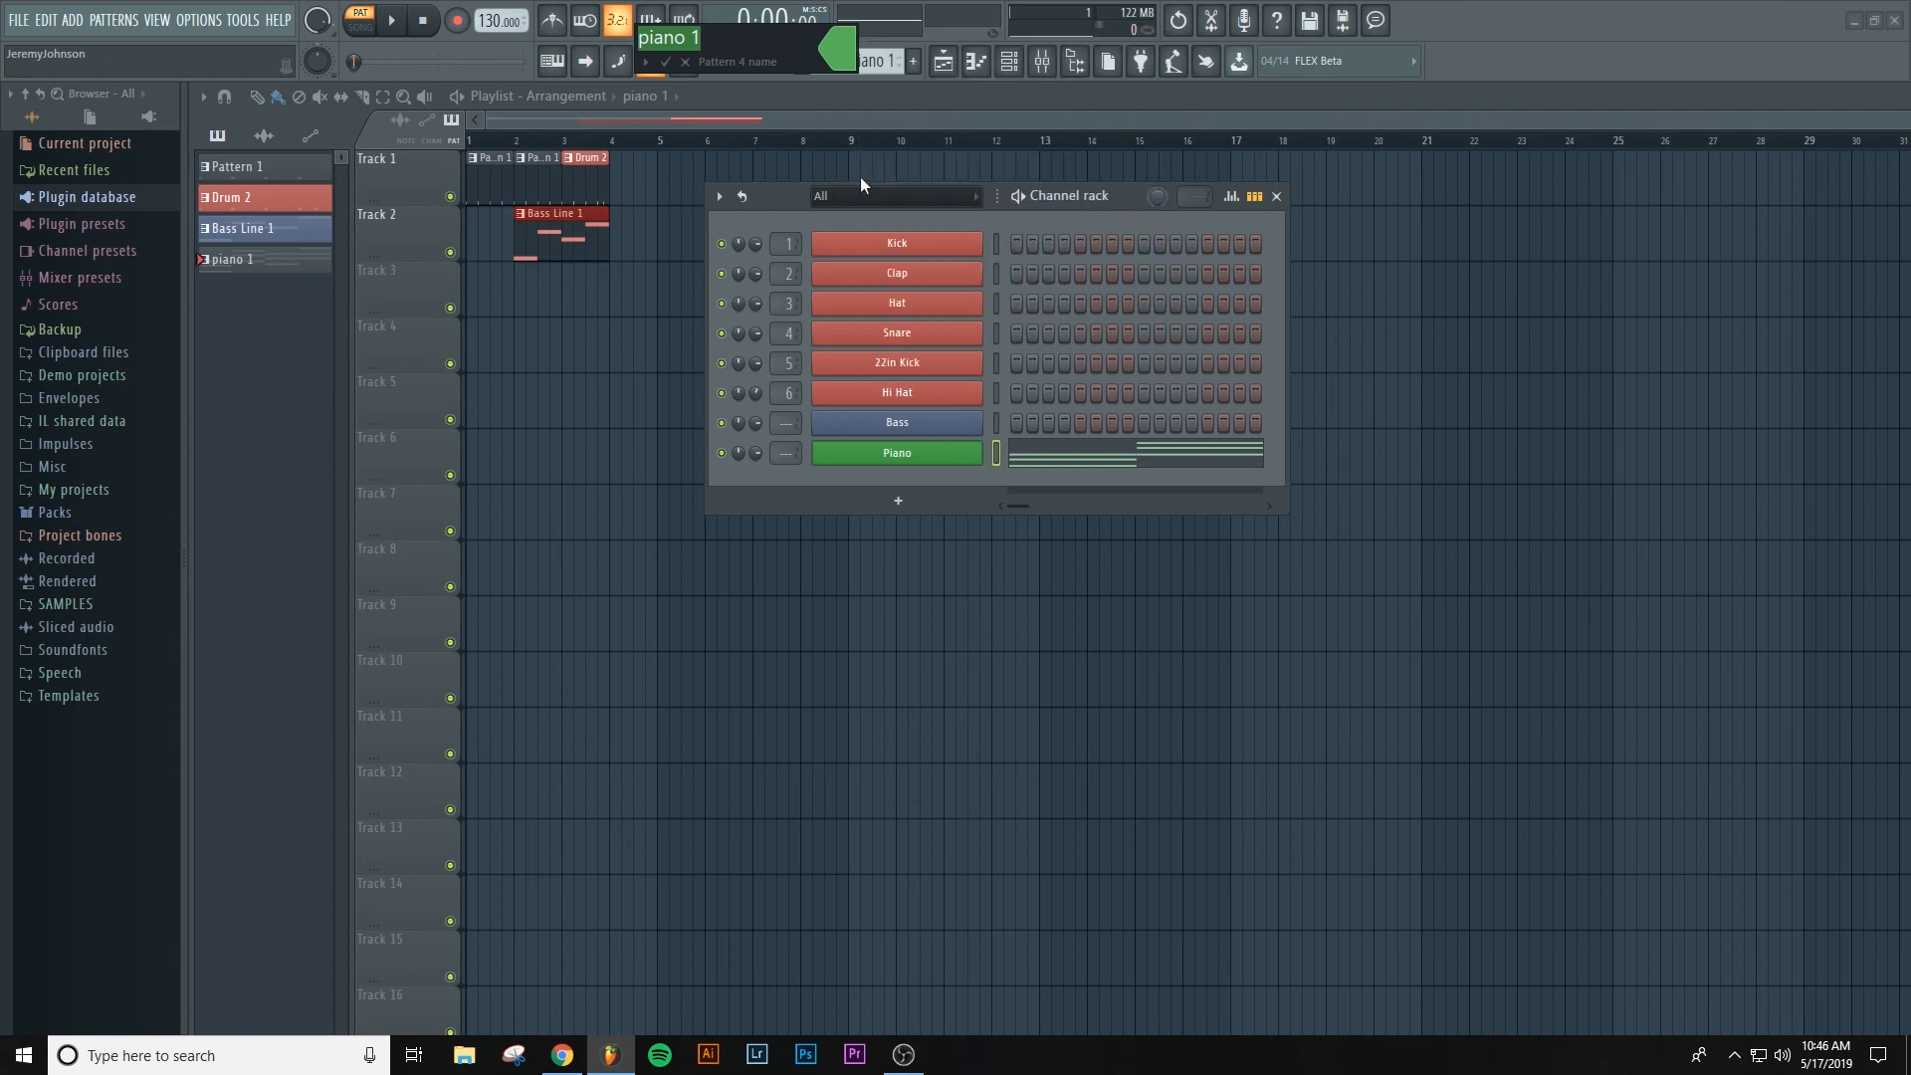
key(Return)
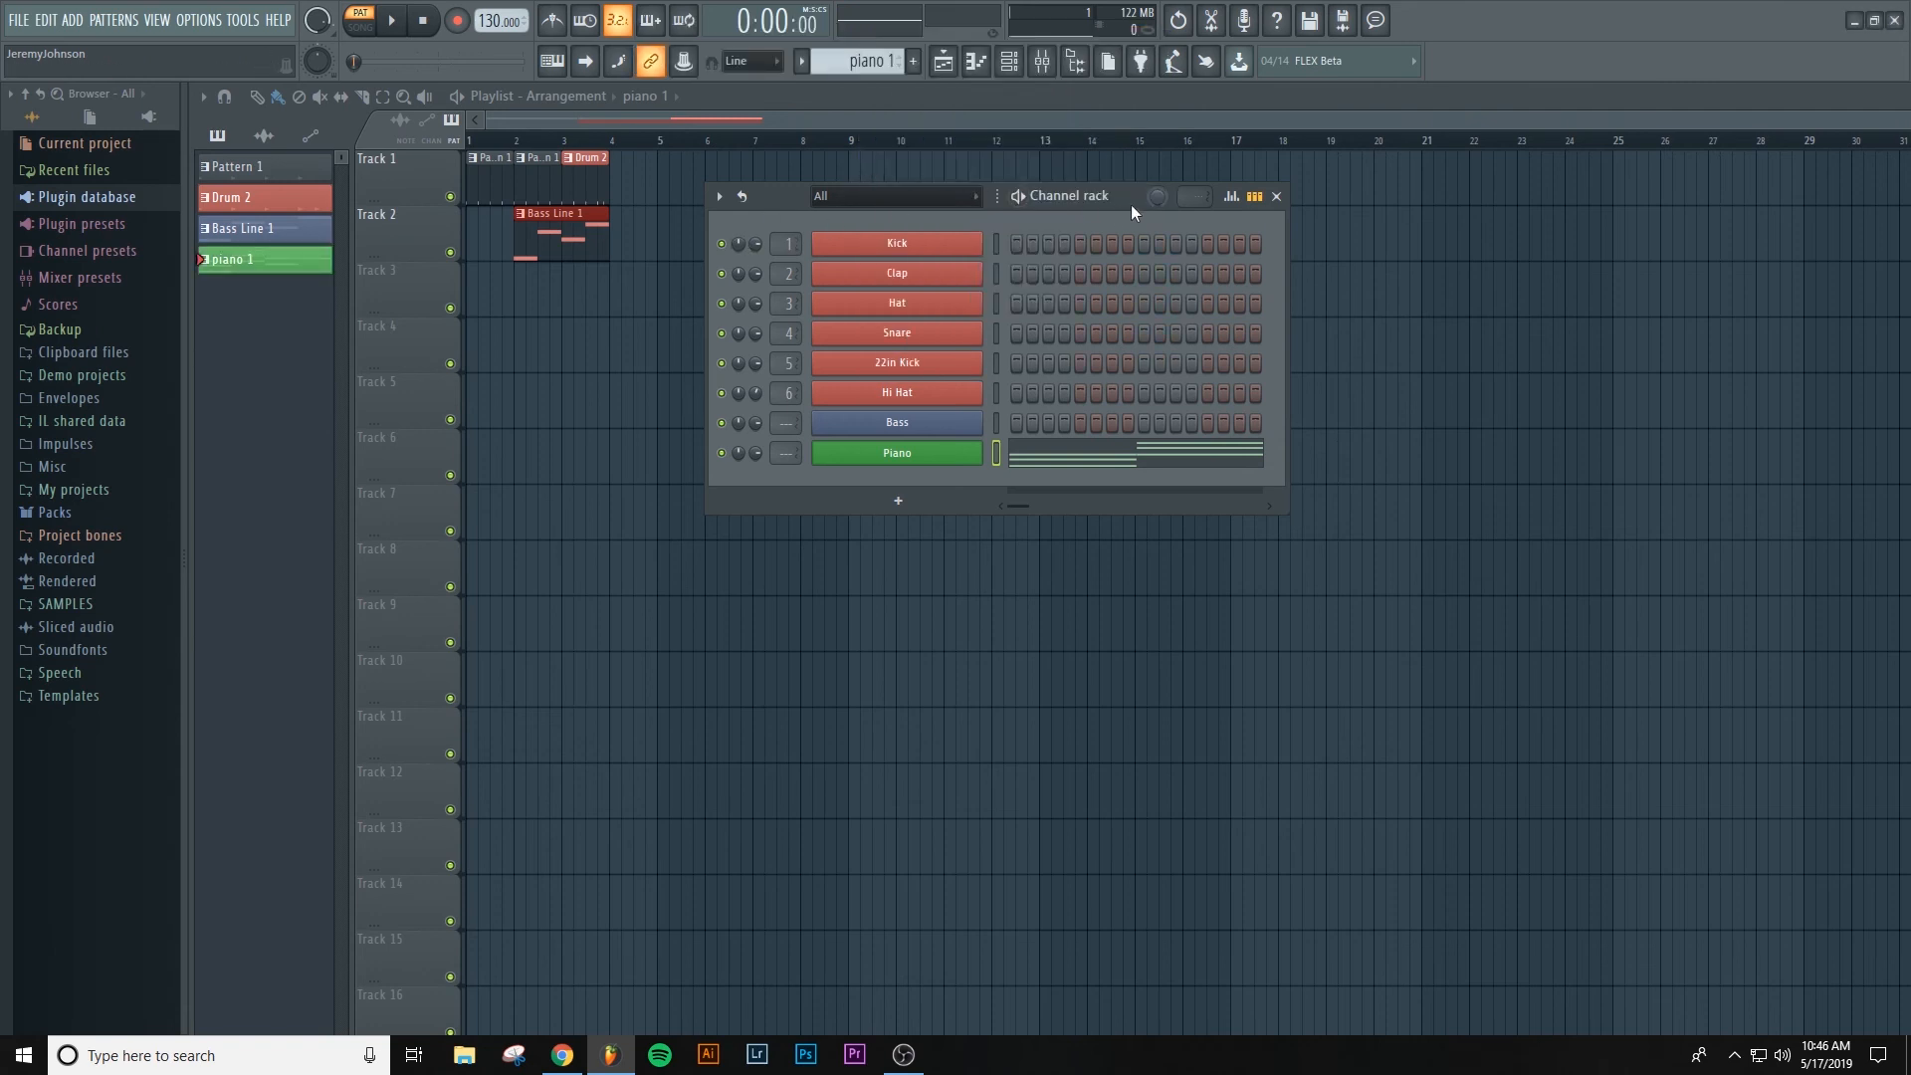
- Hide the Channel rack and place at bar 4 of the Playlist piano 1 on Track 3 and Pattern 1 on Track 1
key(F6)
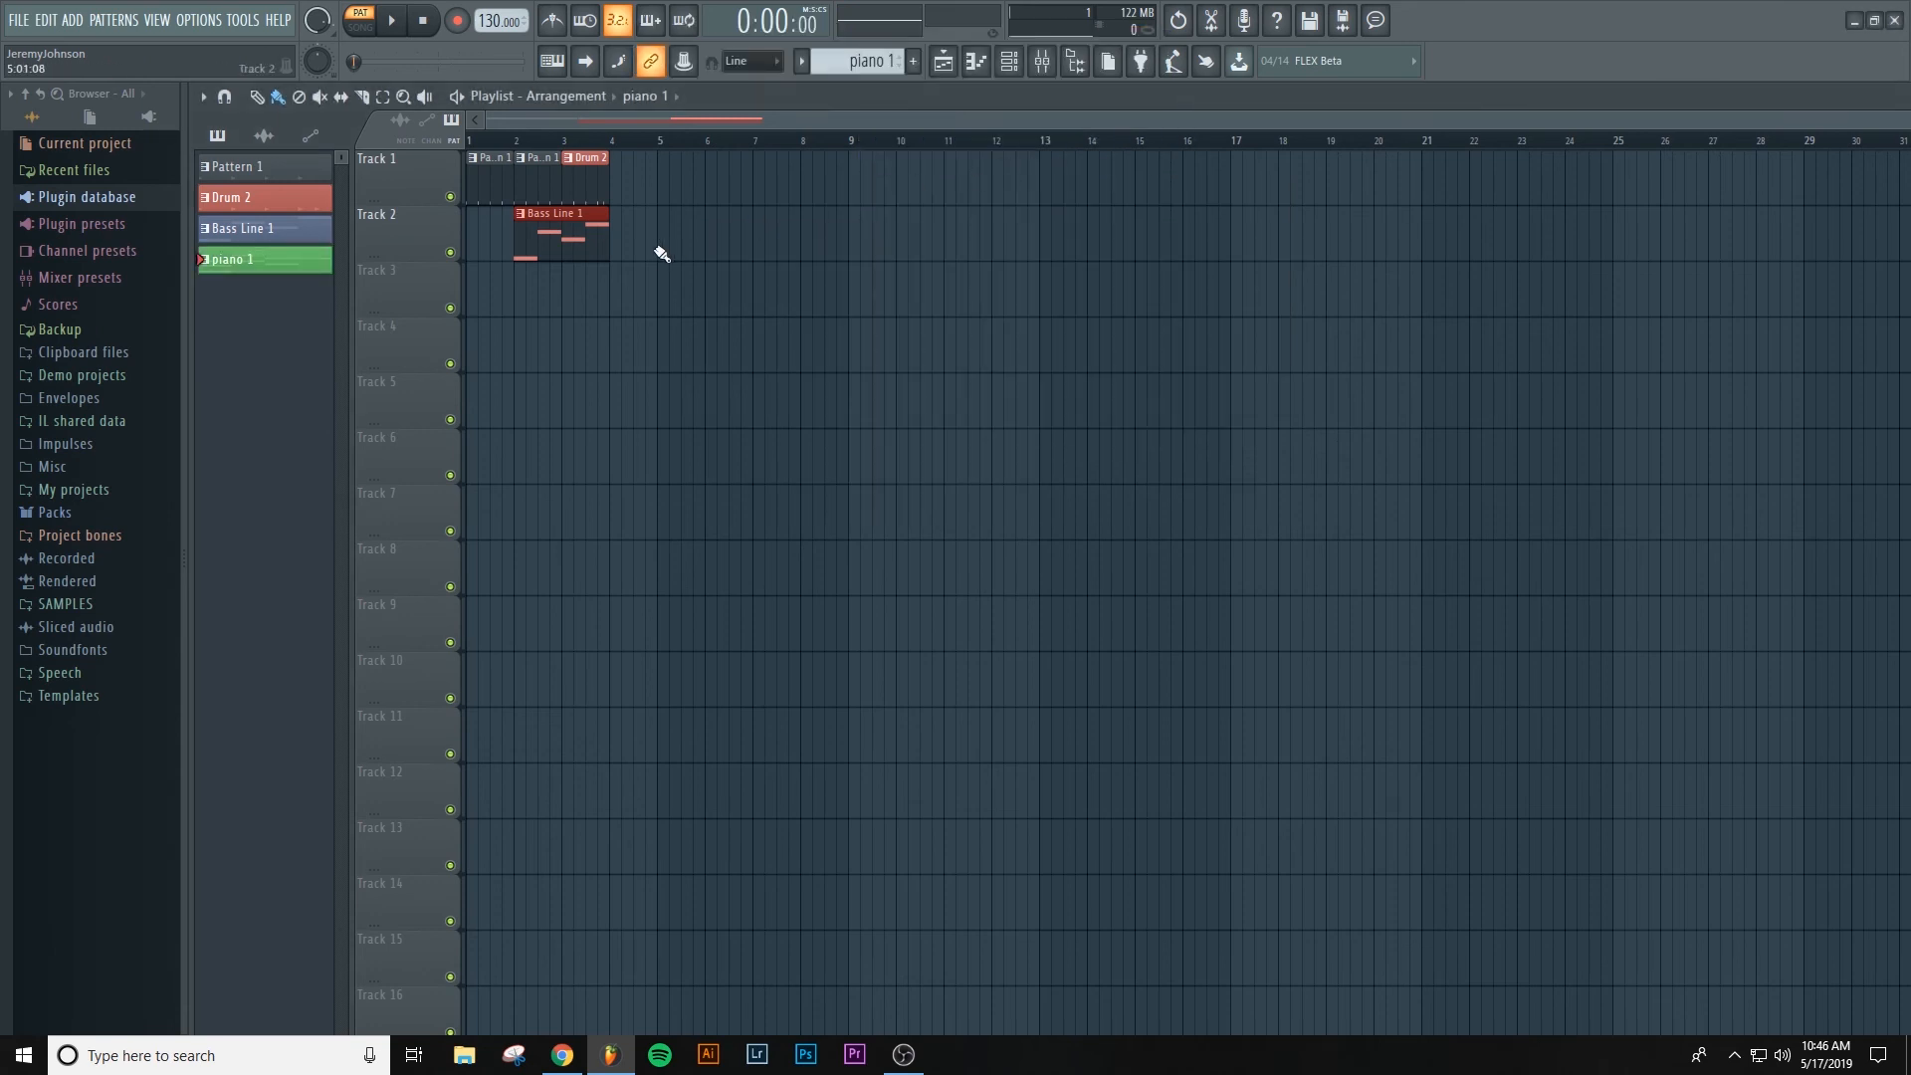
click(620, 296)
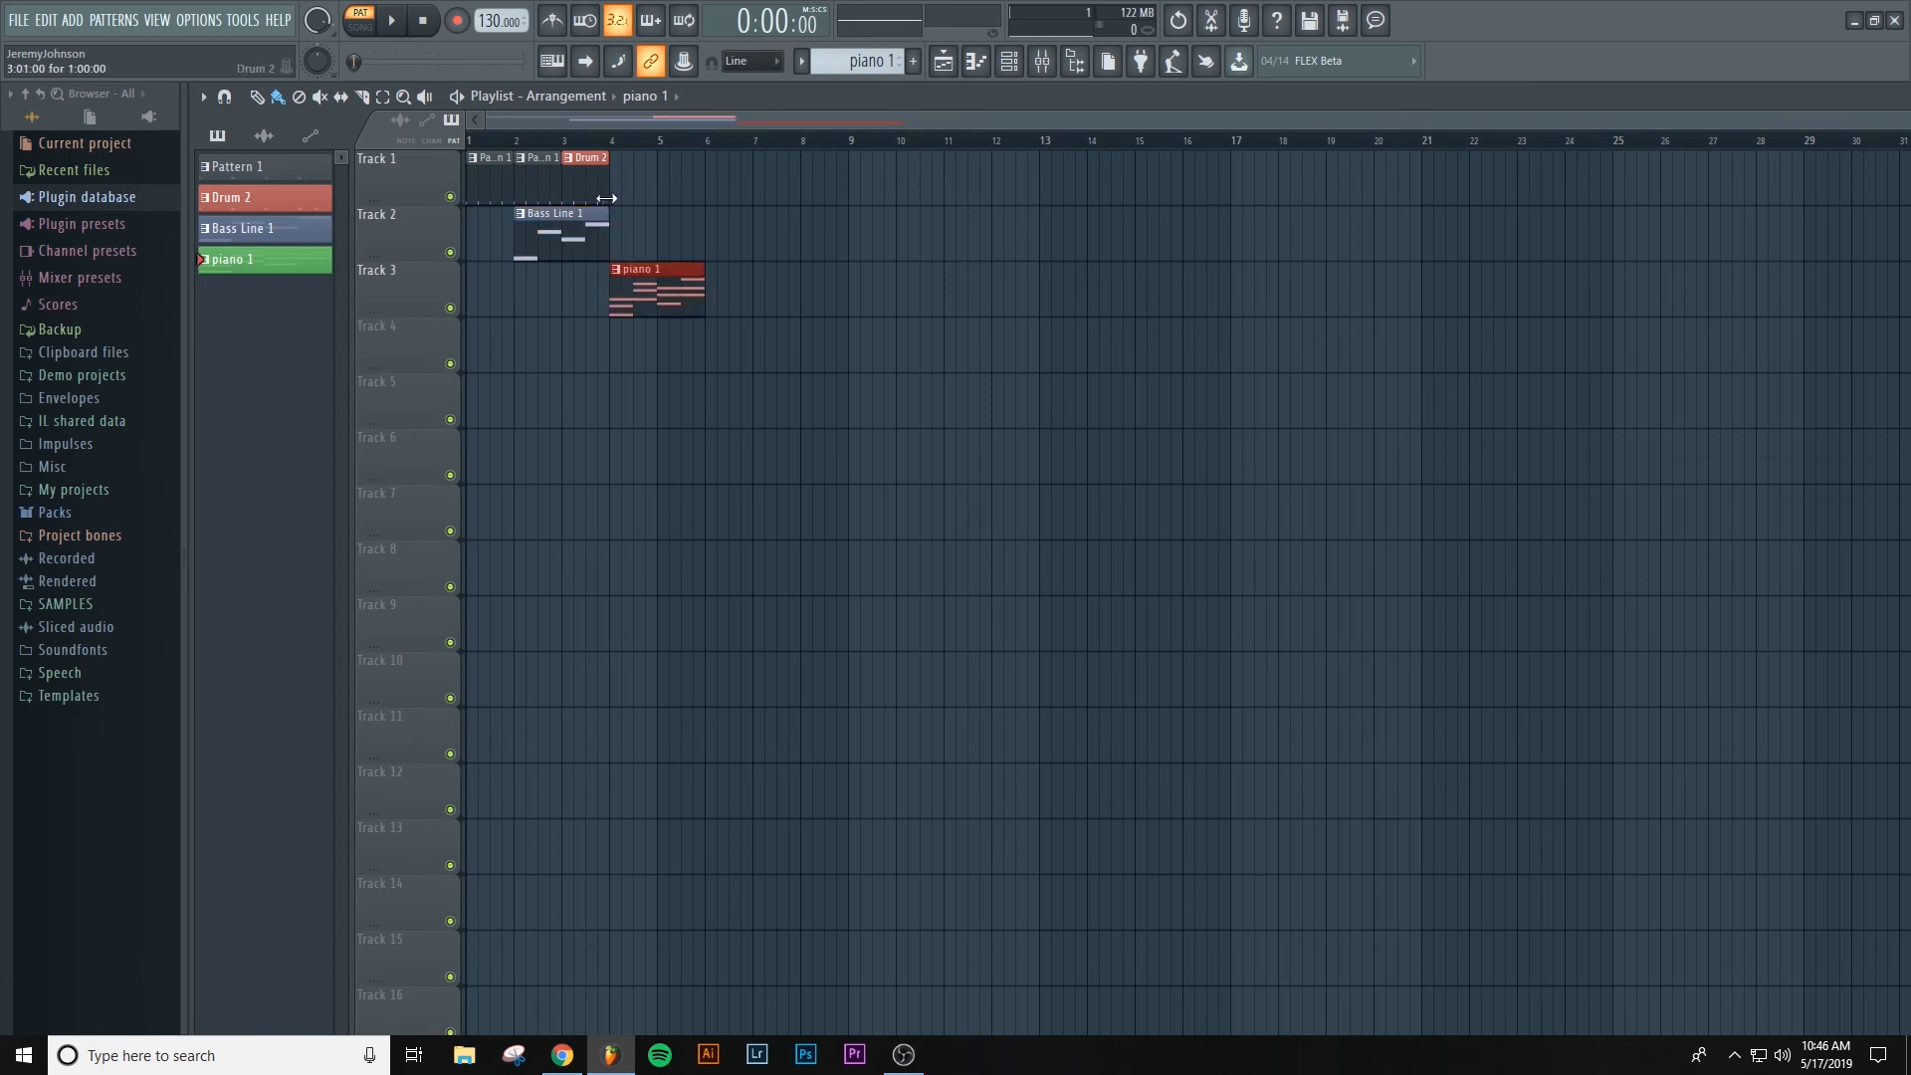
click(268, 168)
click(622, 177)
- Place the Drum 2 pattern on Track 1 at bar 5 and another Bass Line 1 clip on Track 2 at bar 4
click(253, 202)
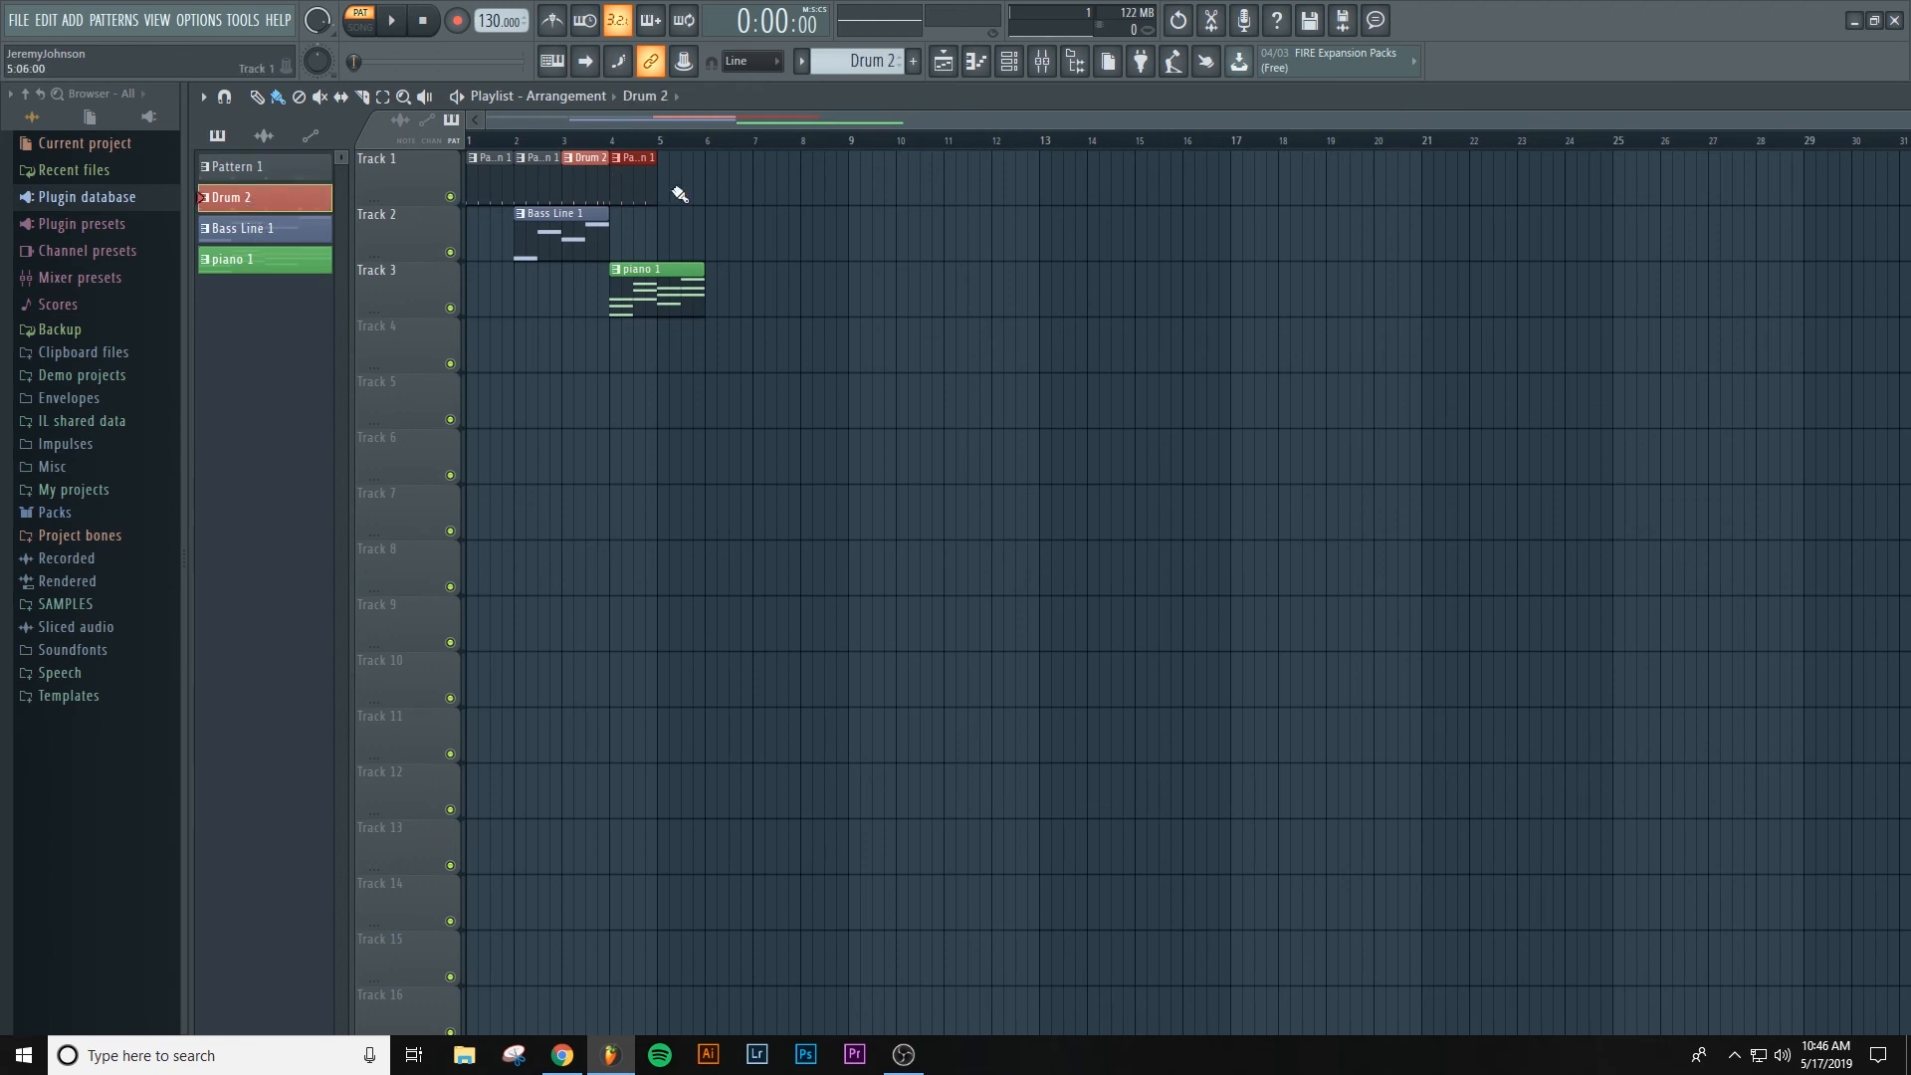
click(667, 182)
click(247, 229)
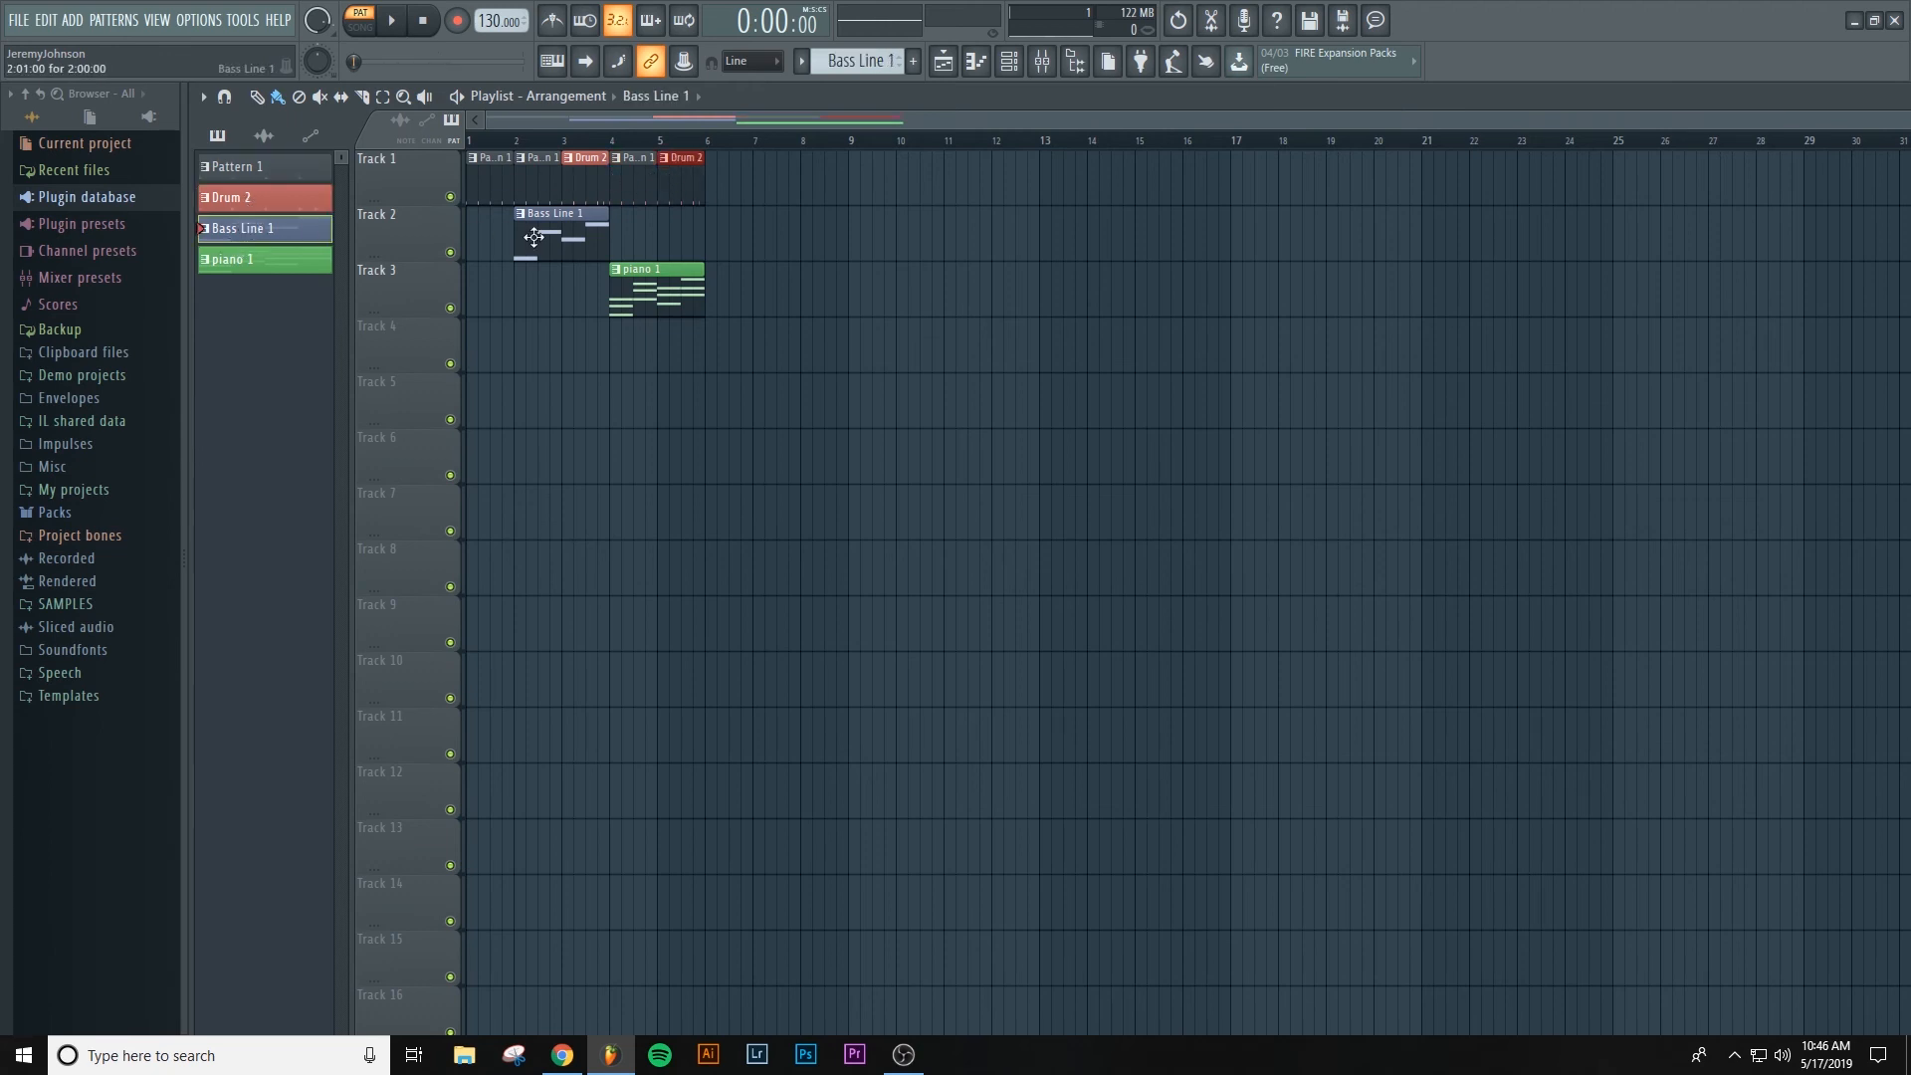
click(617, 233)
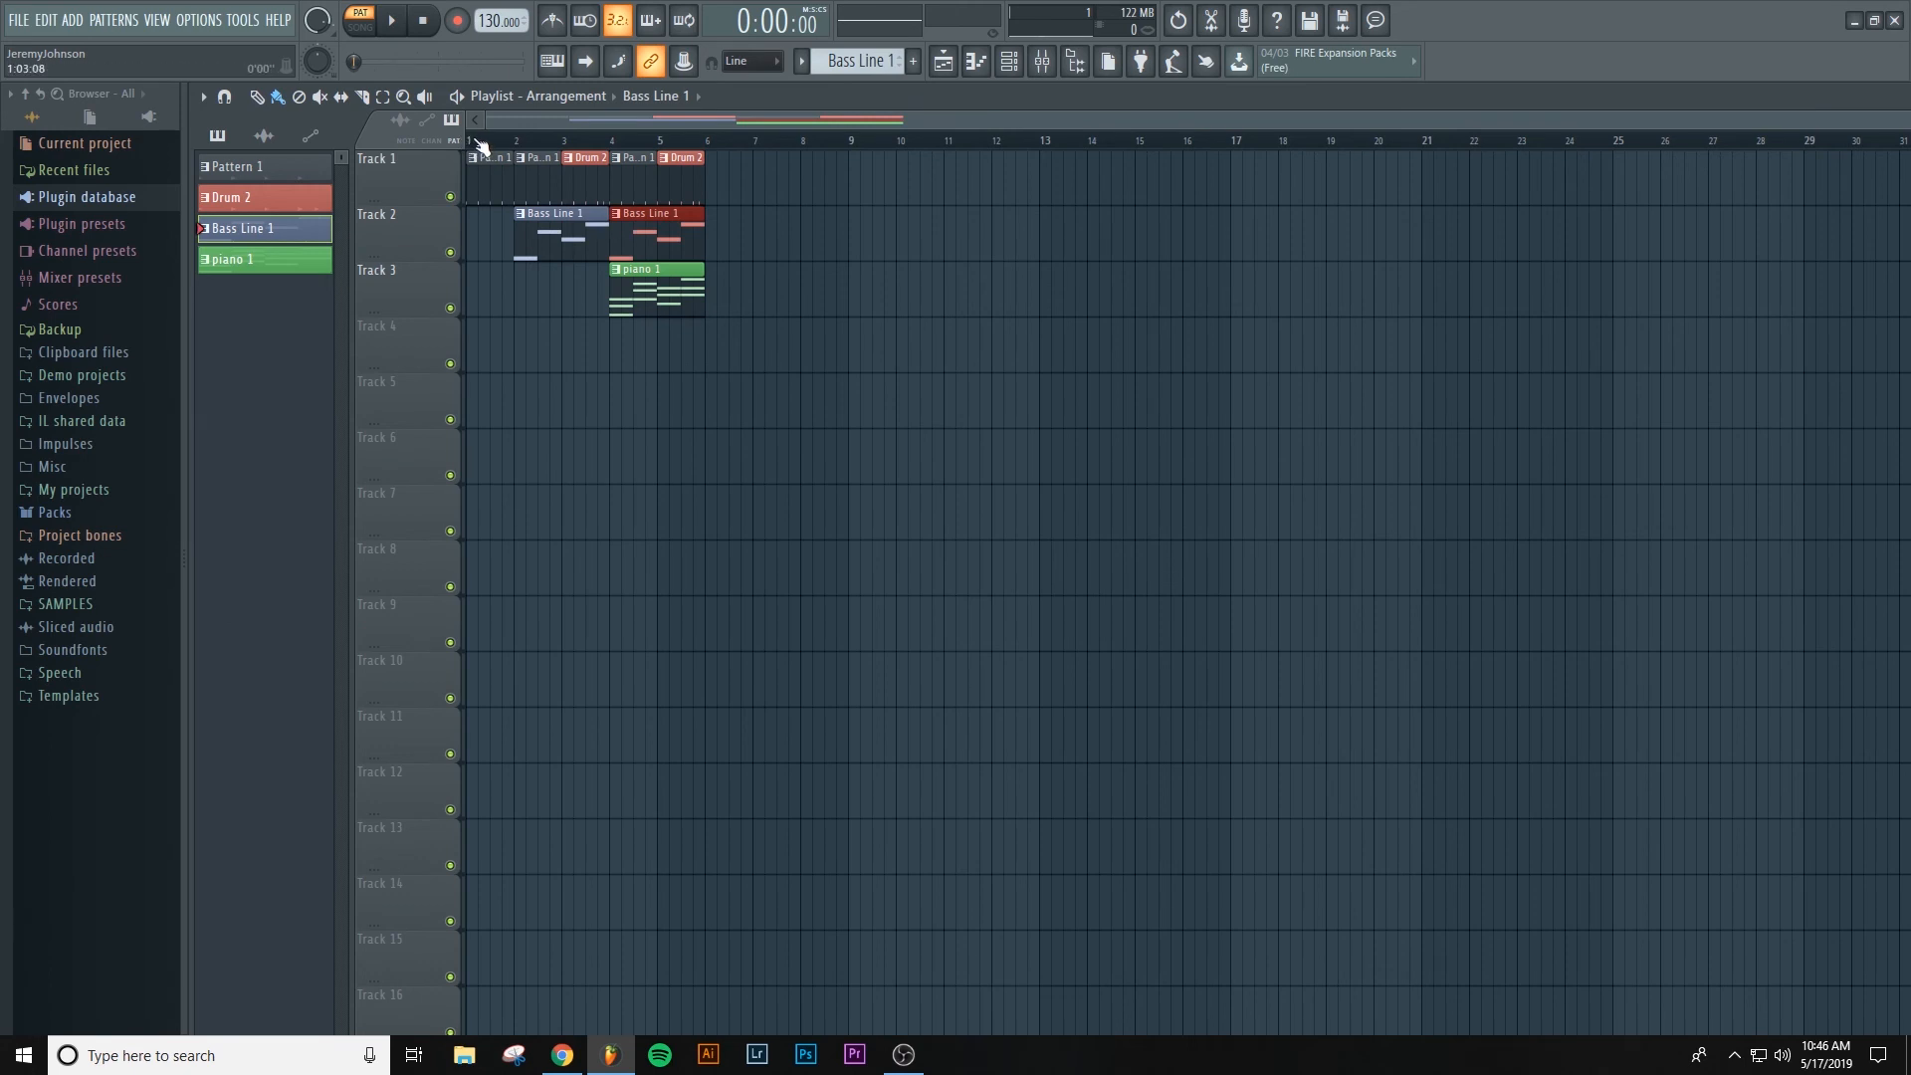
- Play the extended drum, bass and piano arrangement in Song mode and stop it
key(l)
click(393, 24)
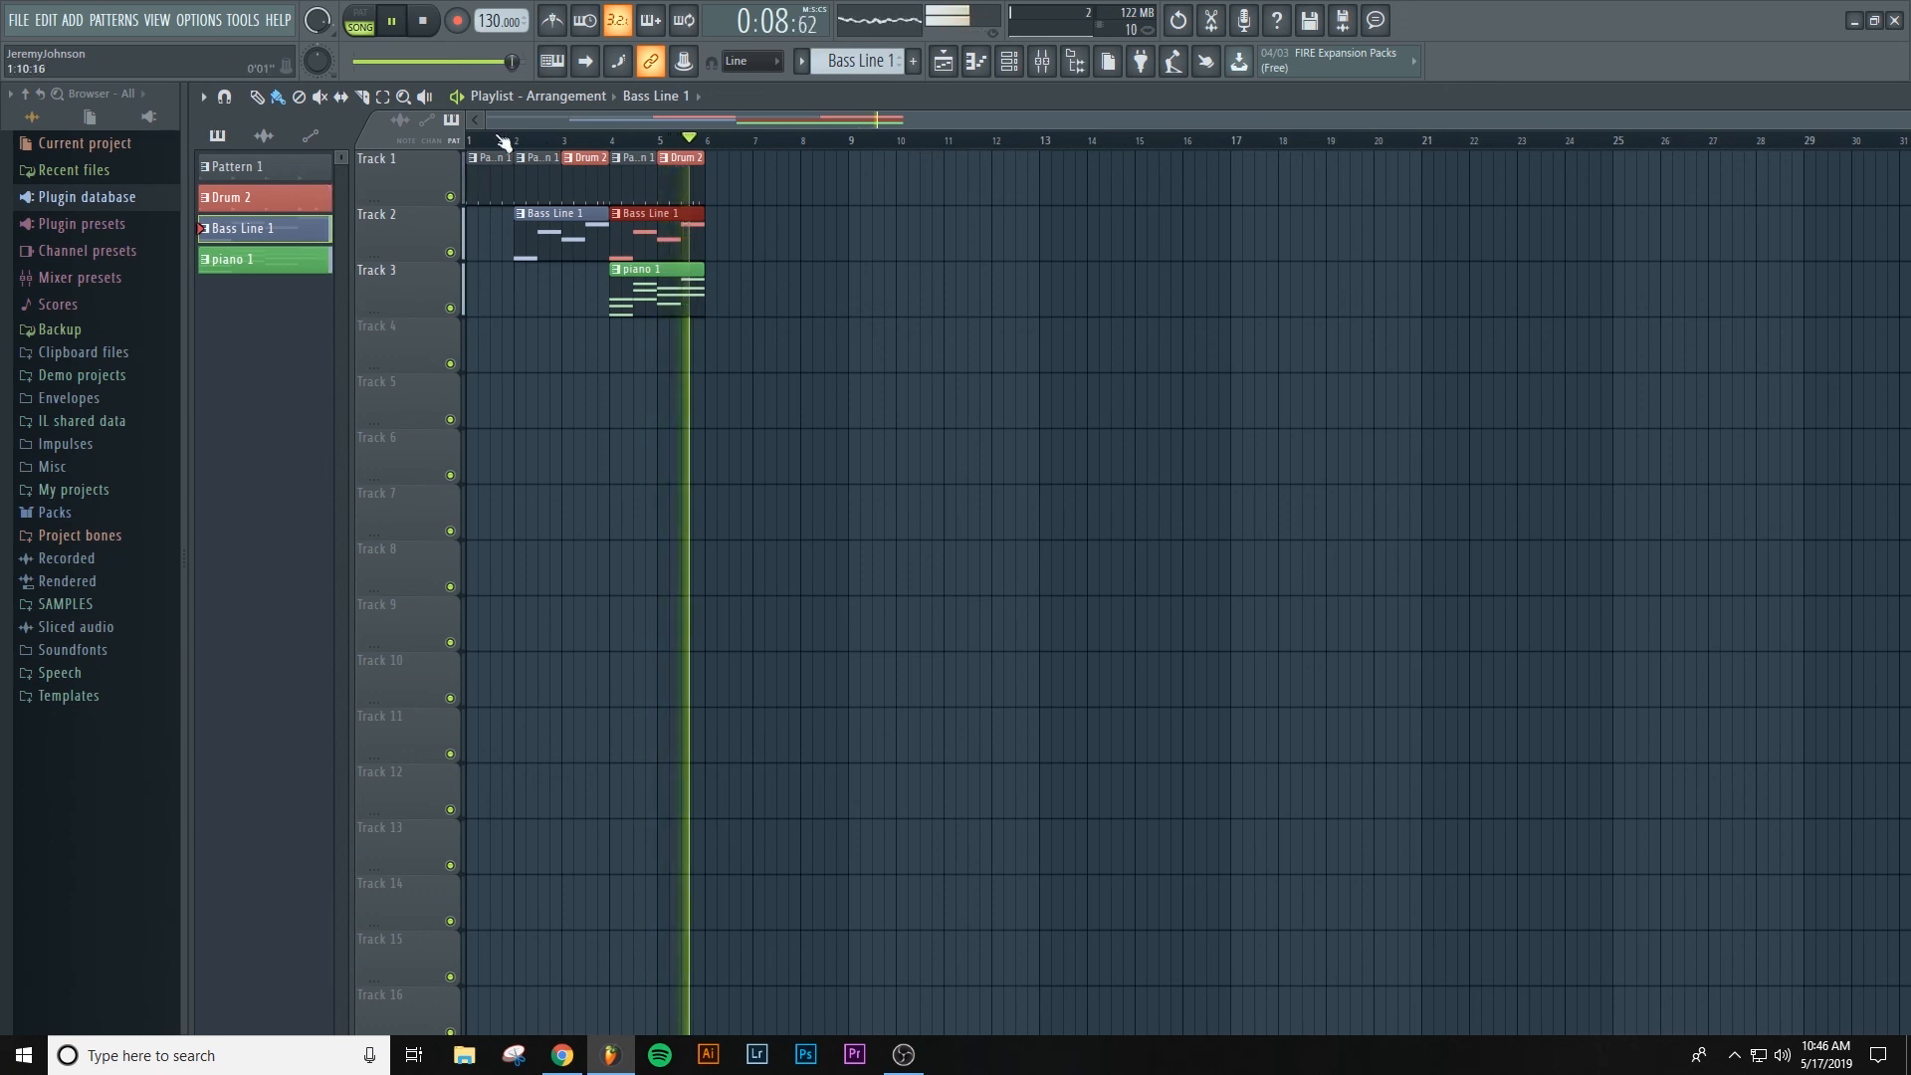
key(space)
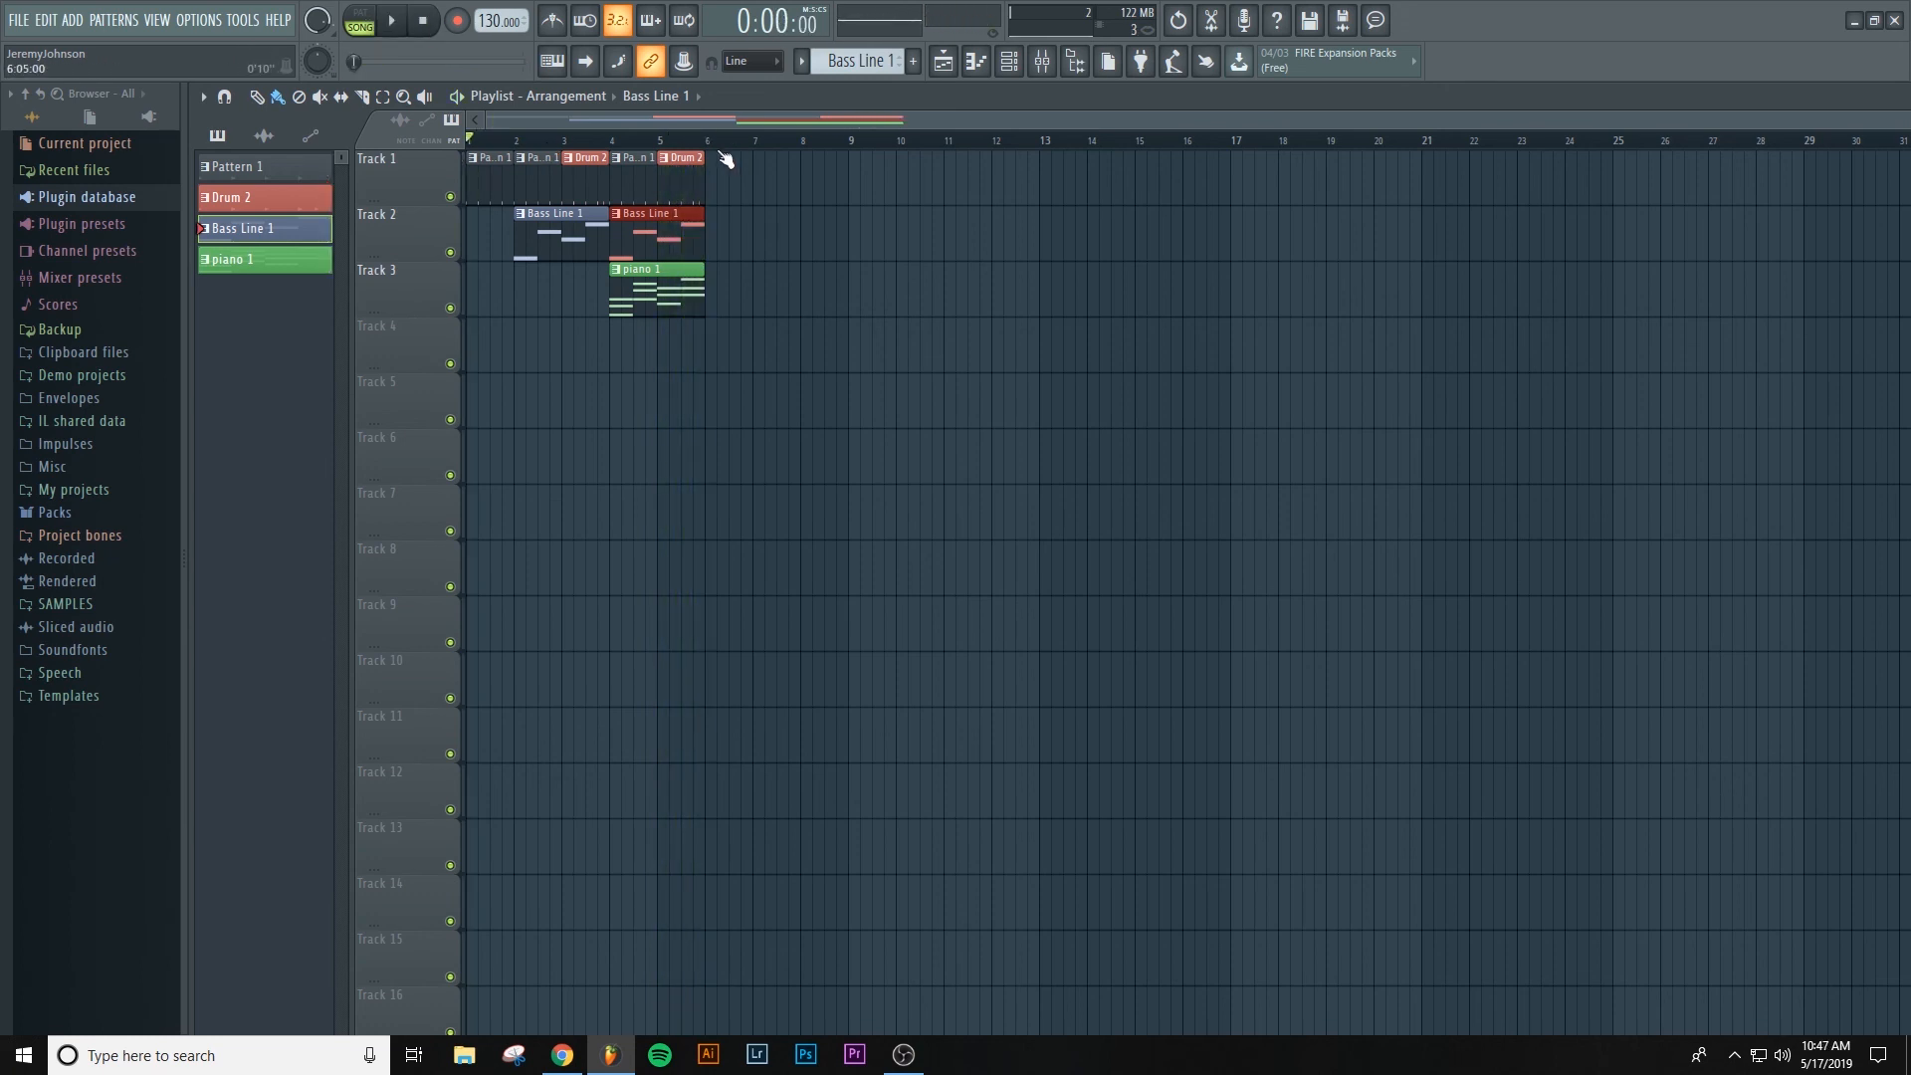
- Route the Bass and Piano channels to Mixer tracks 7 and 8
key(F6)
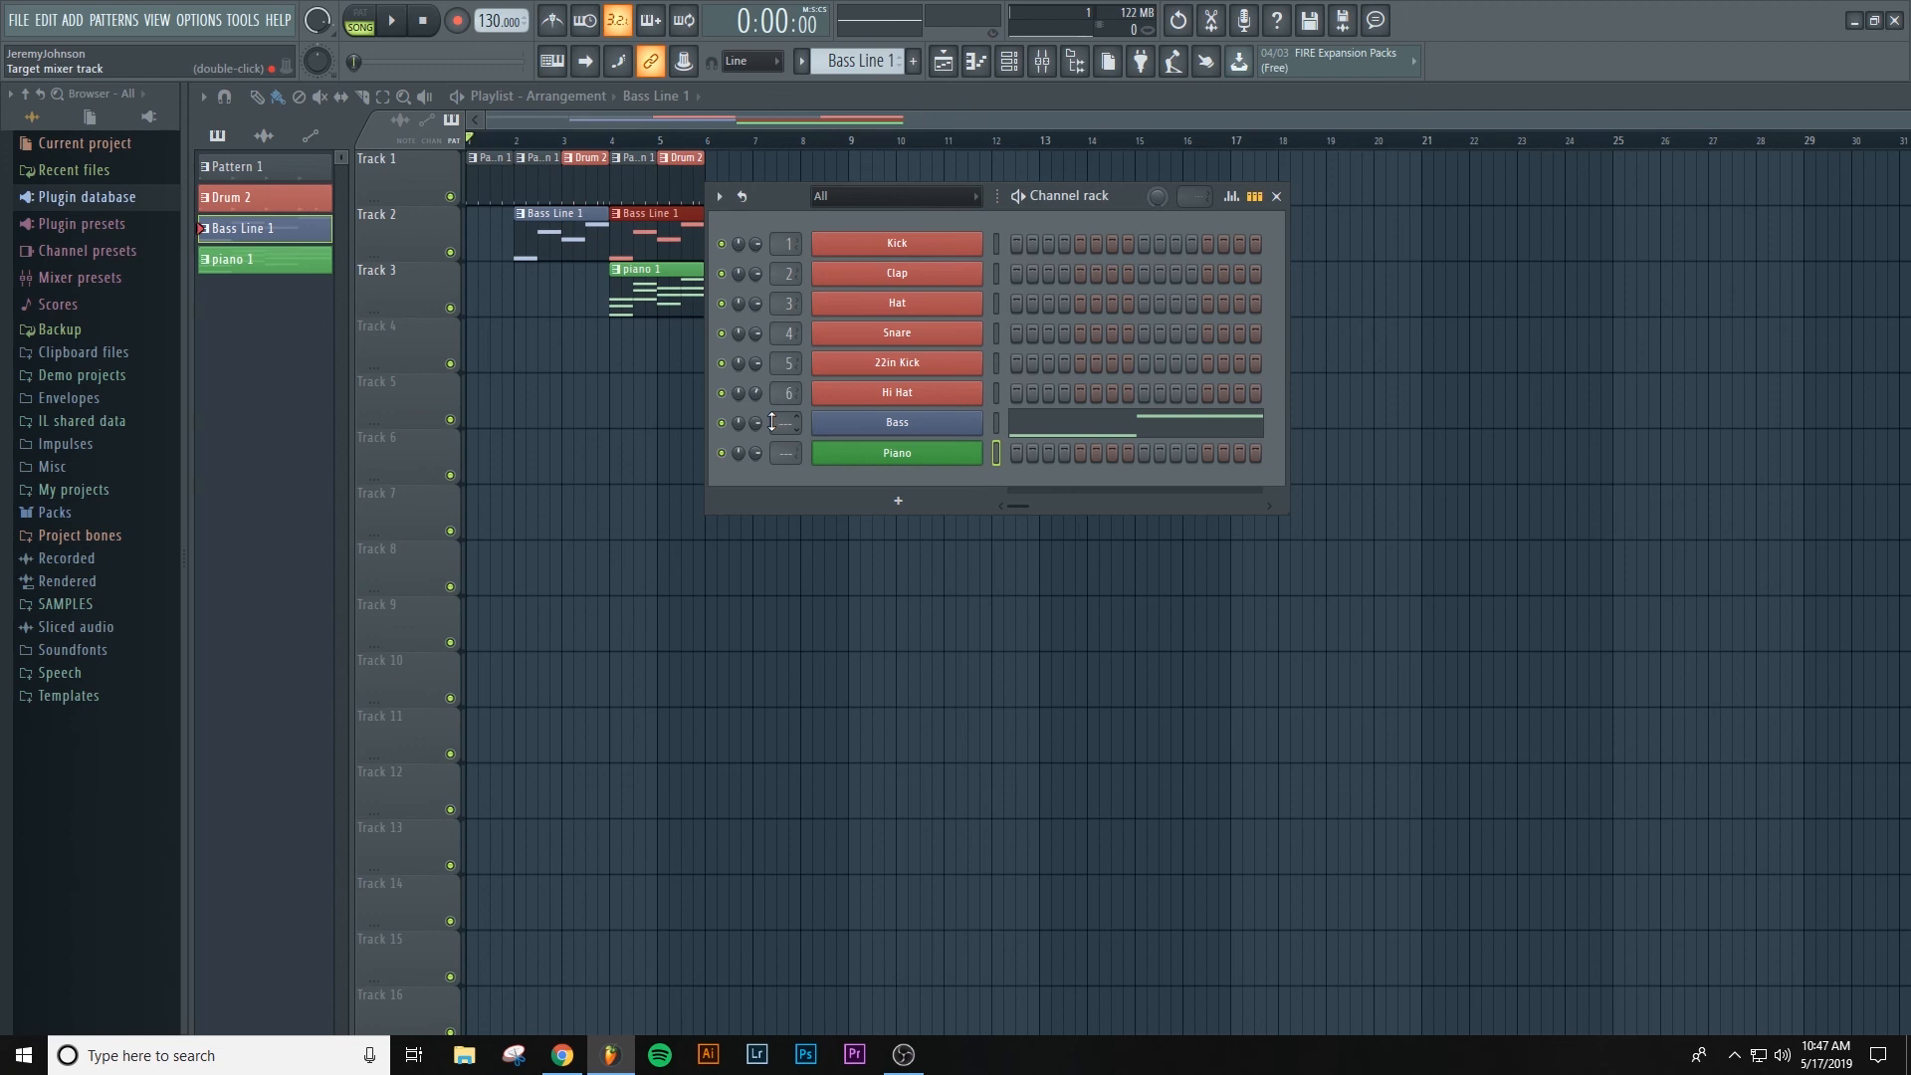
double_click(772, 422)
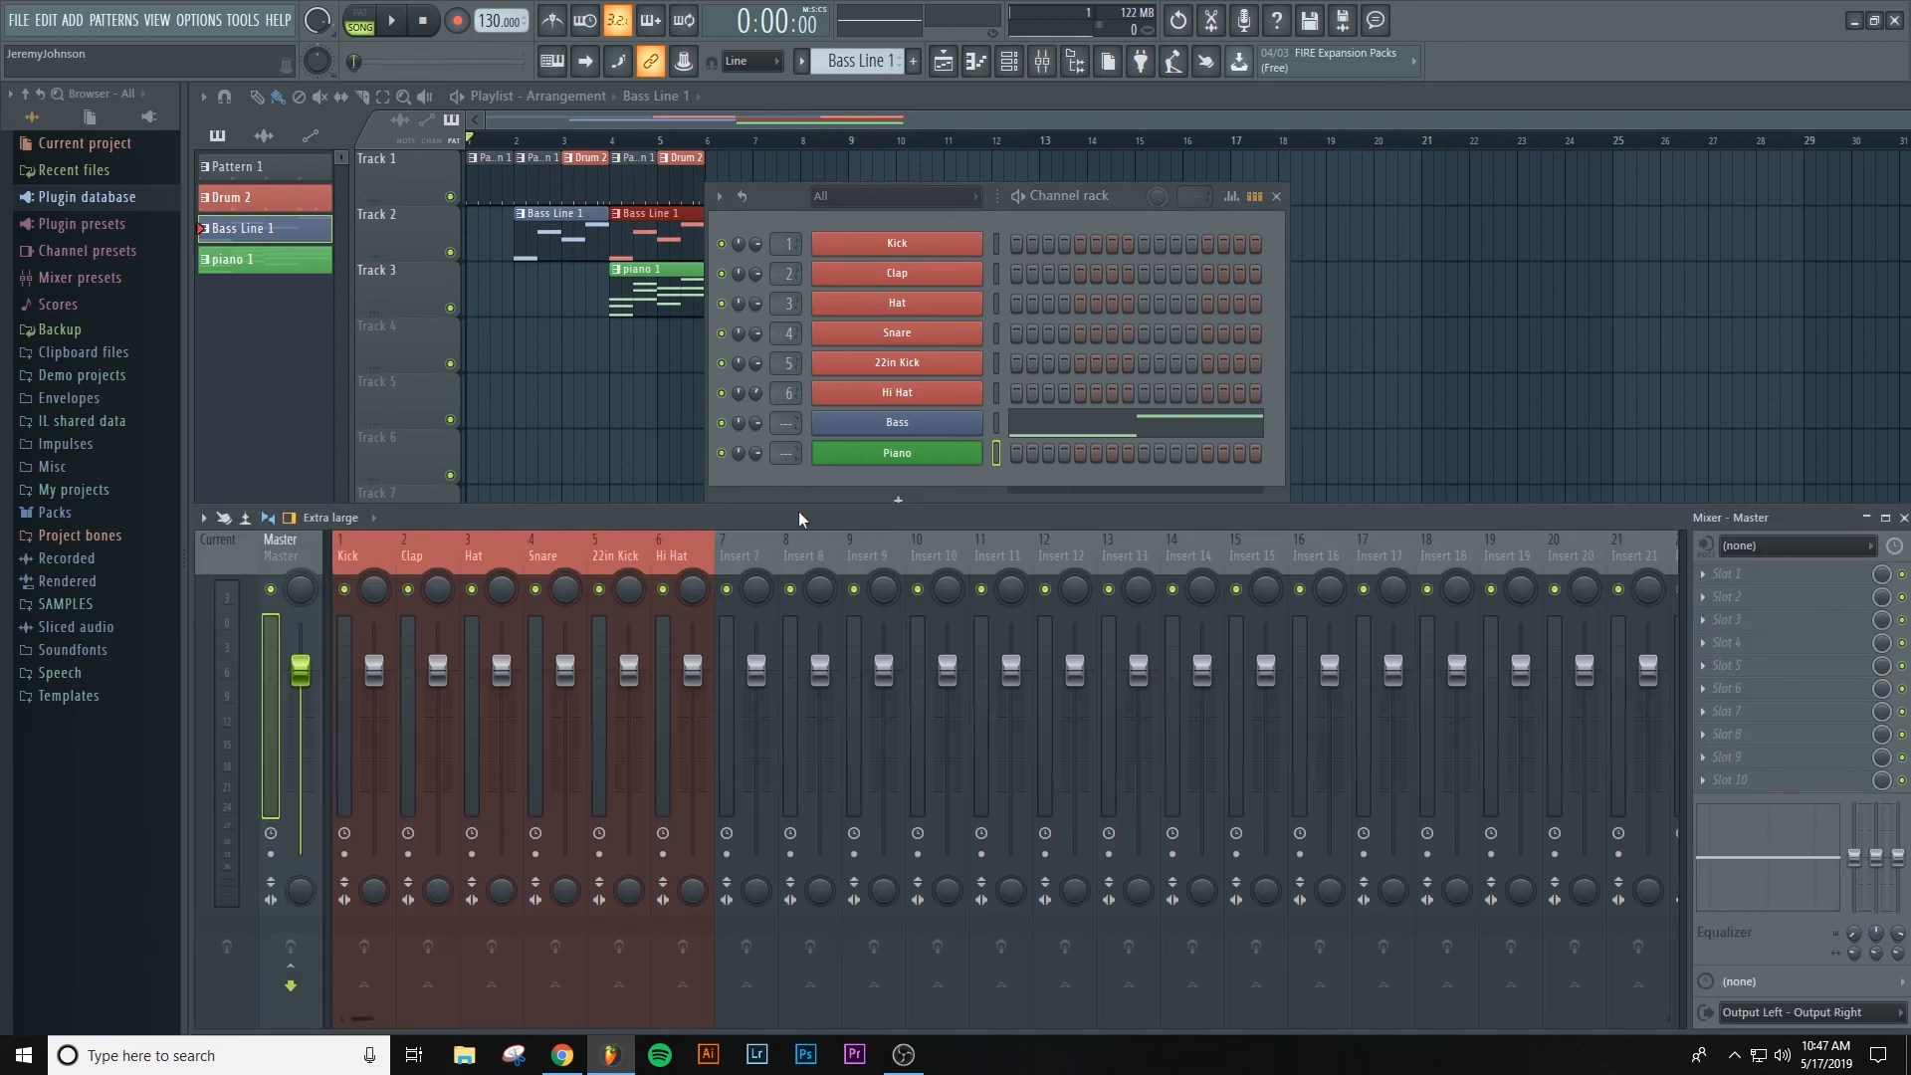
click(997, 421)
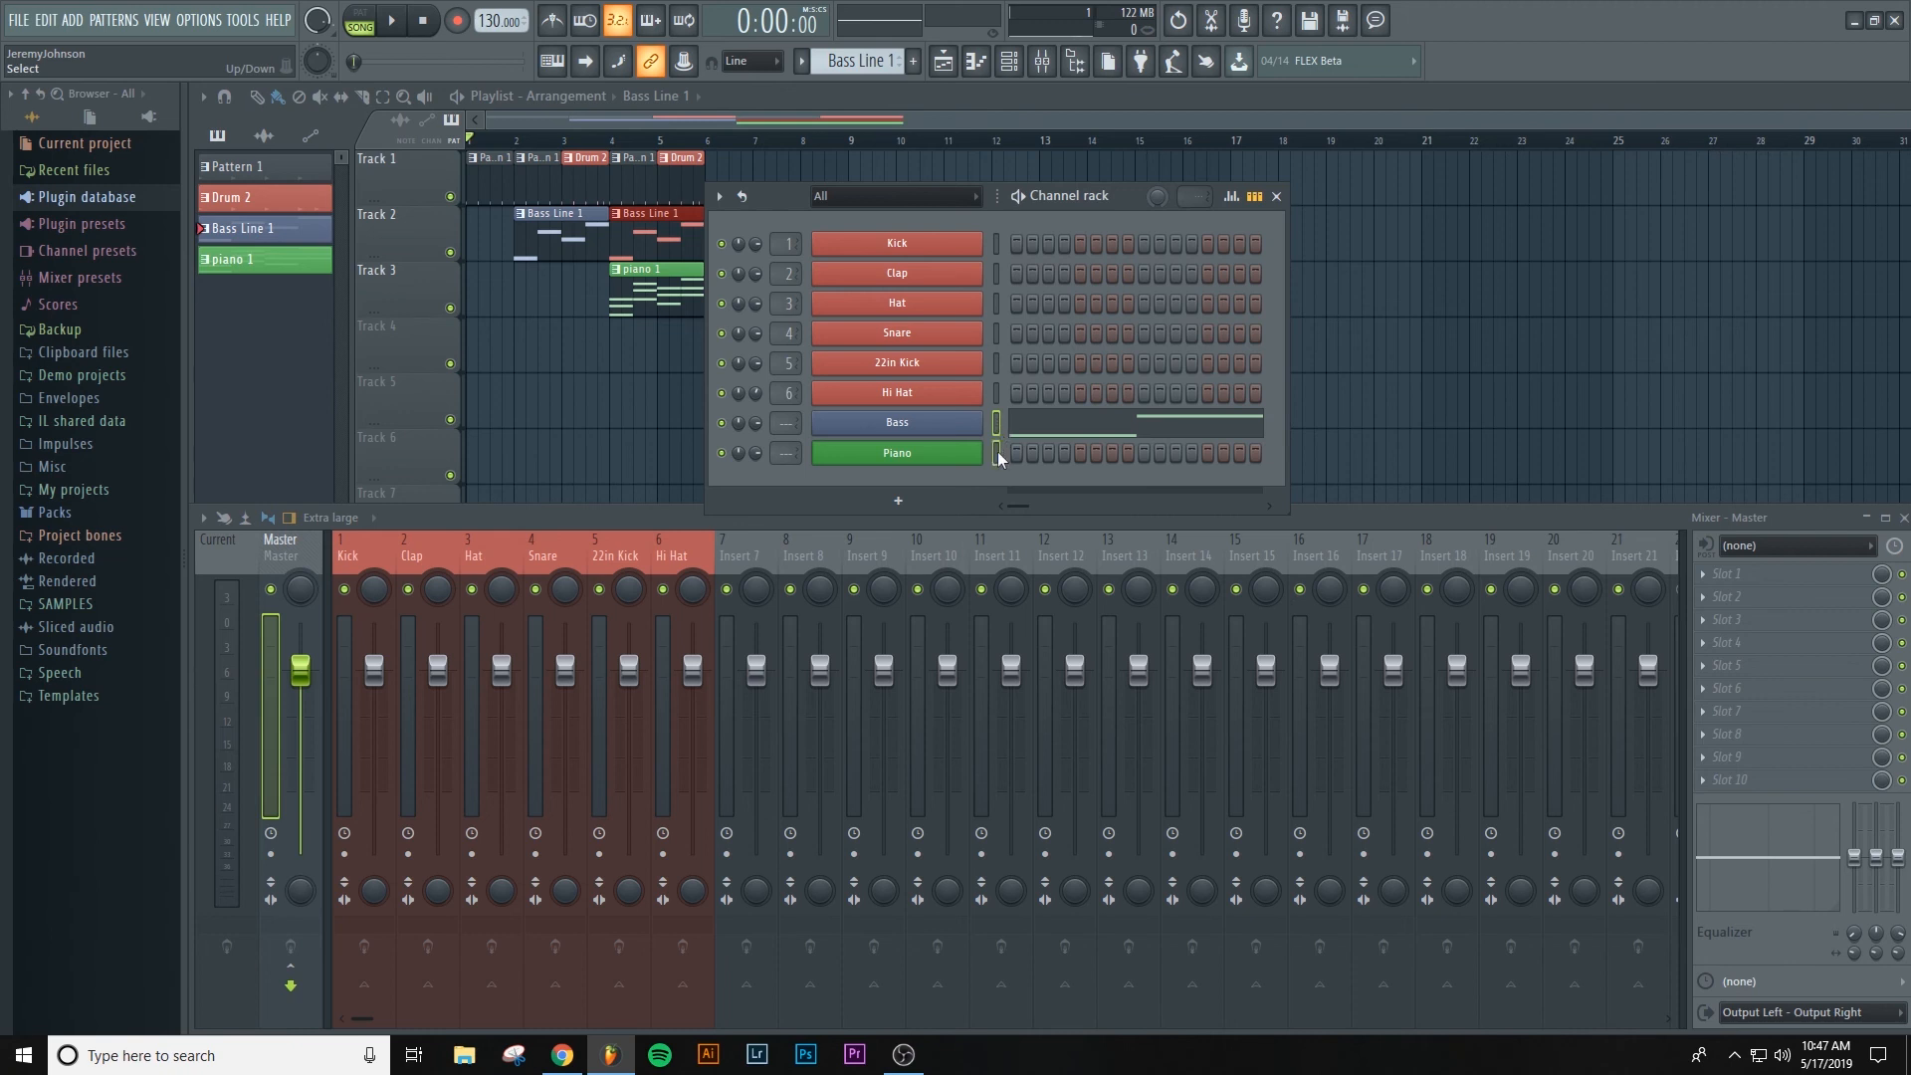
ctrl+click(995, 454)
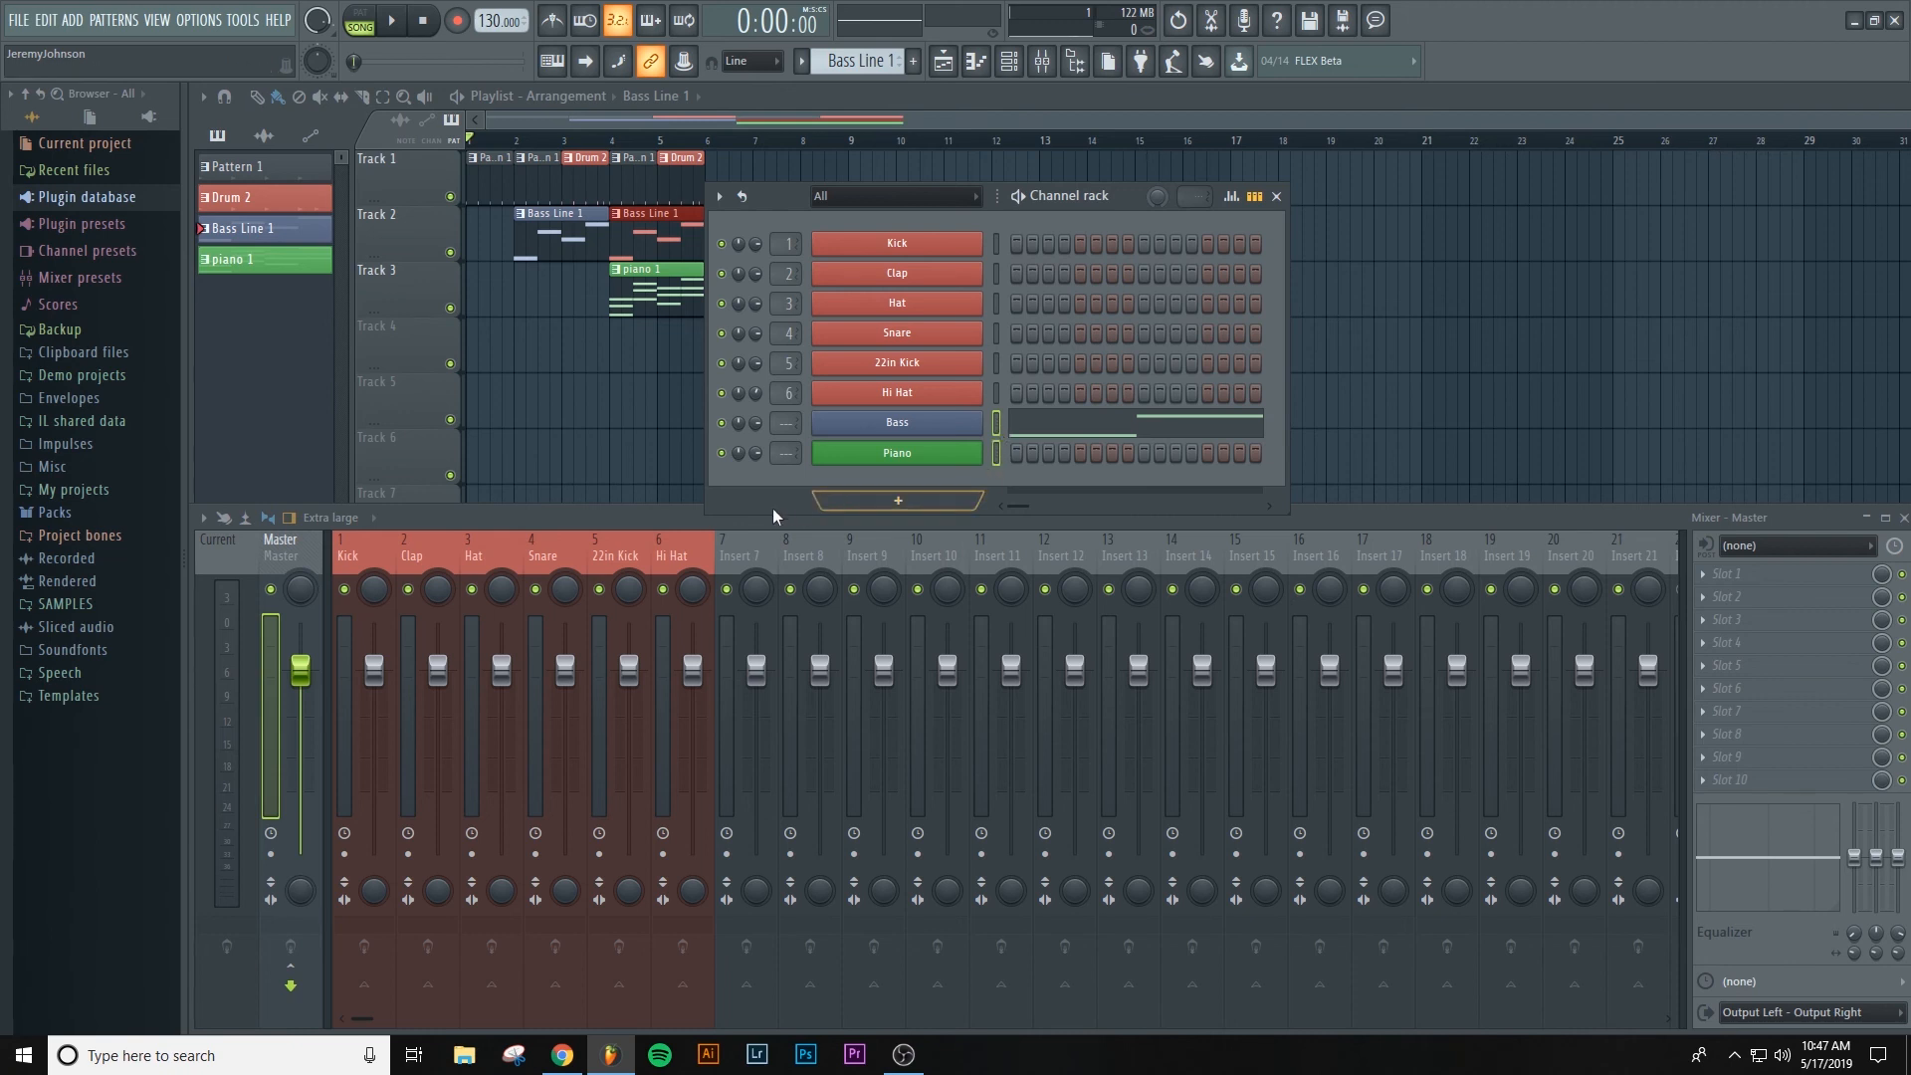
click(739, 561)
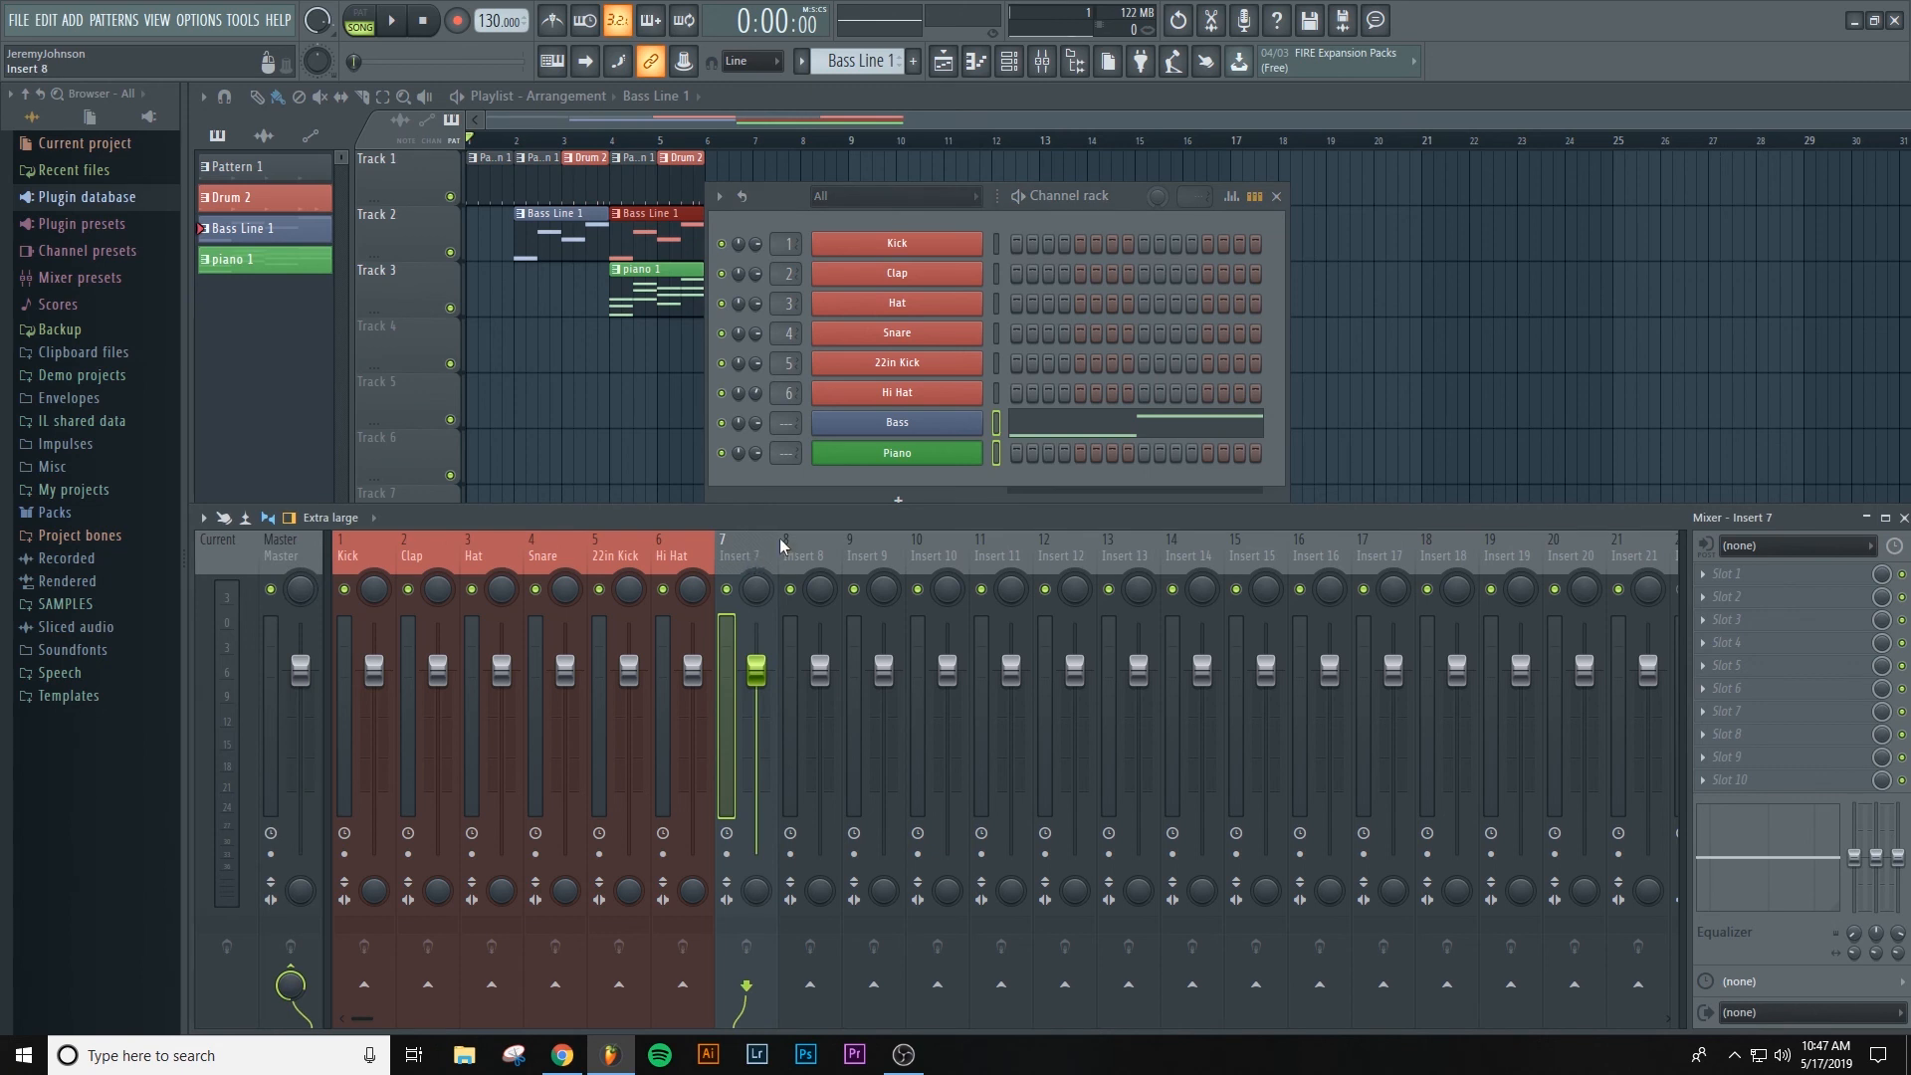
key(ctrl+l)
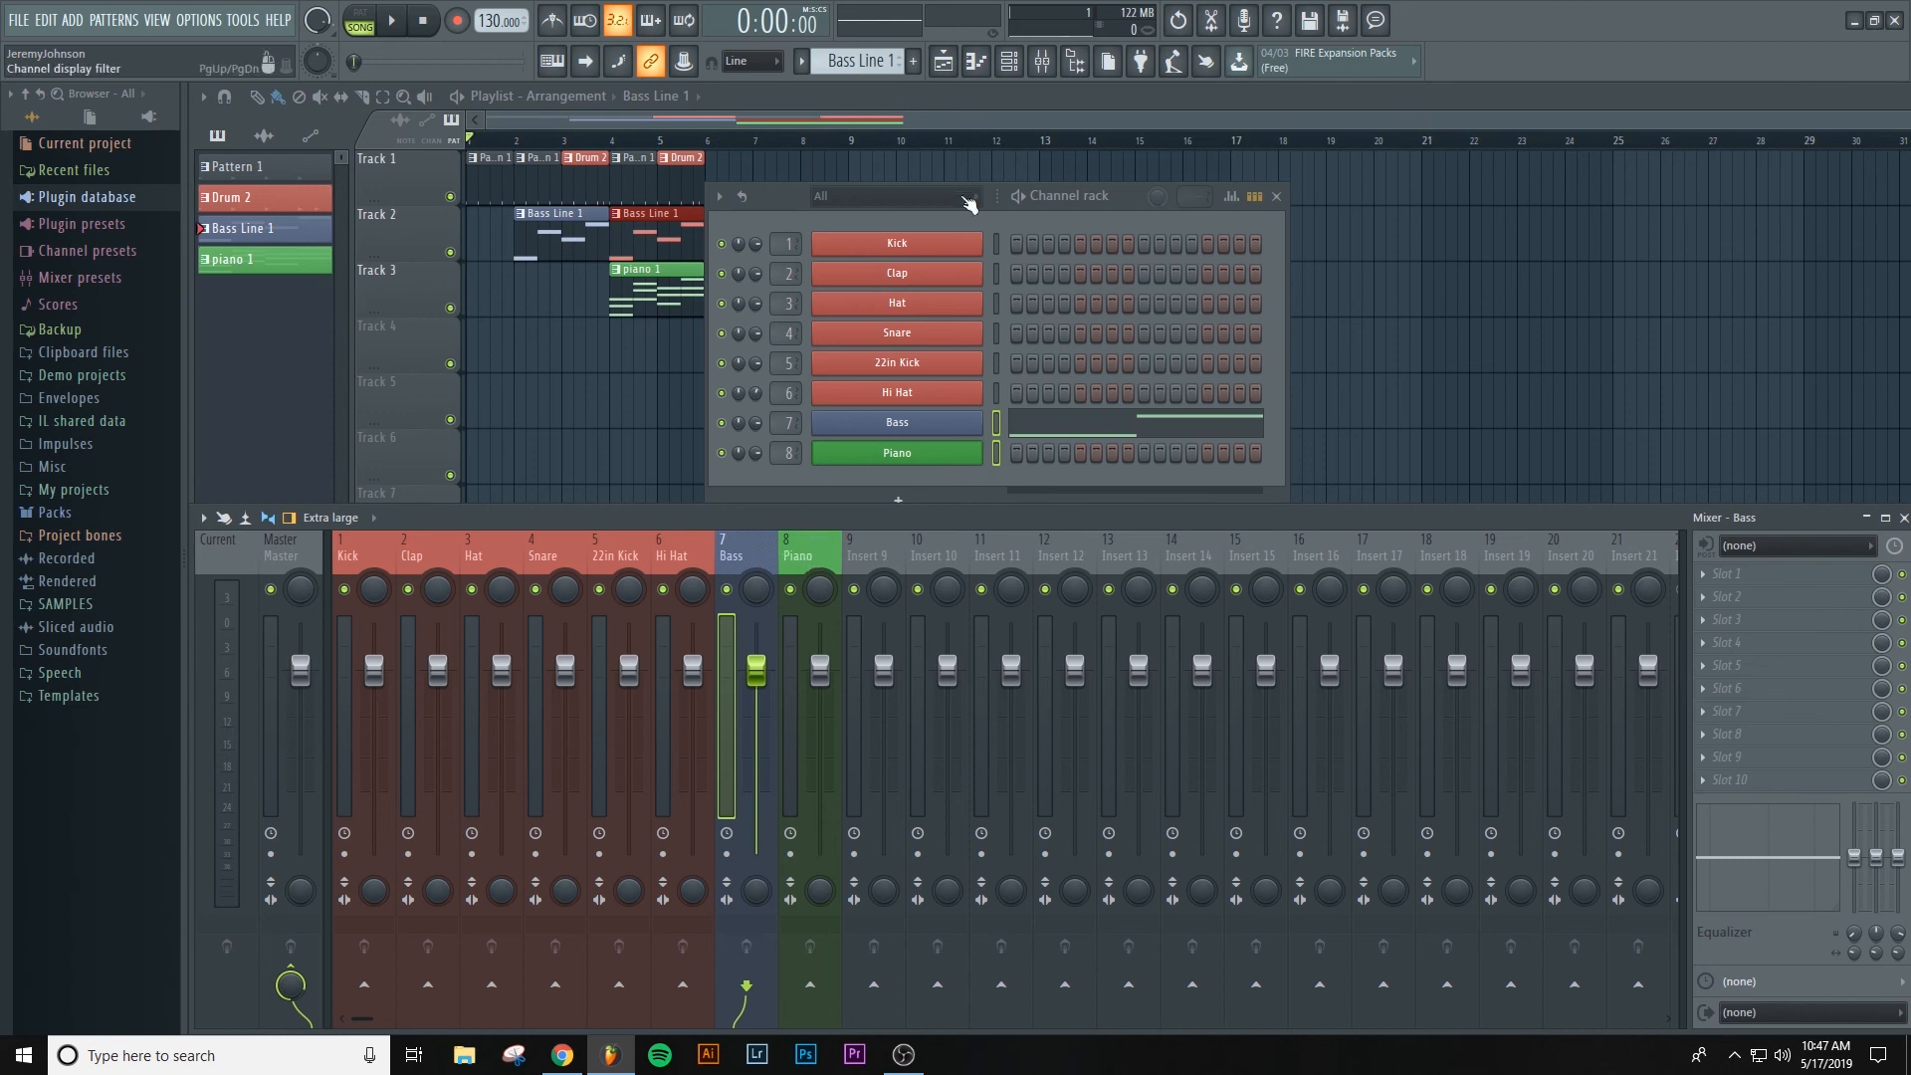
- Move the Channel rack aside, play the arrangement from bar 4, stop it and hide the Channel rack
drag(1124, 204, 1208, 212)
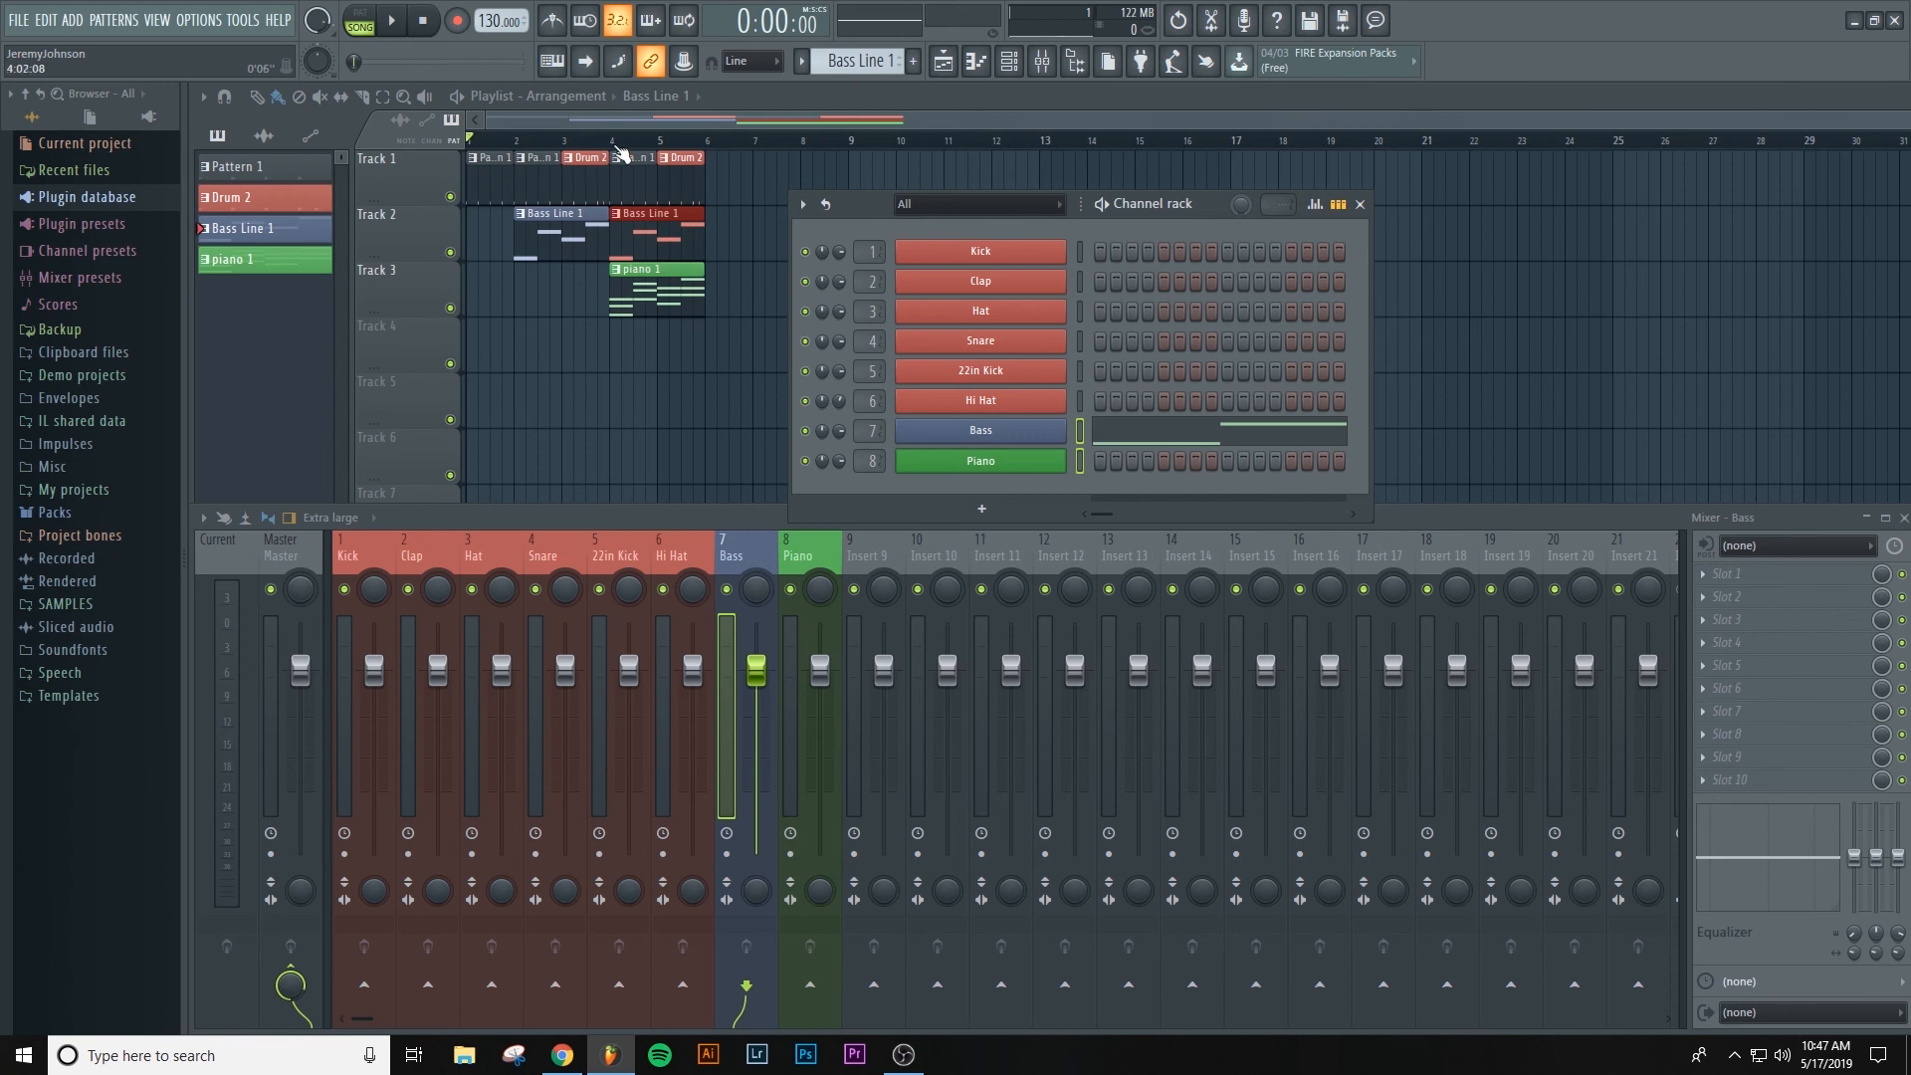
click(611, 146)
key(space)
key(space)
key(F9)
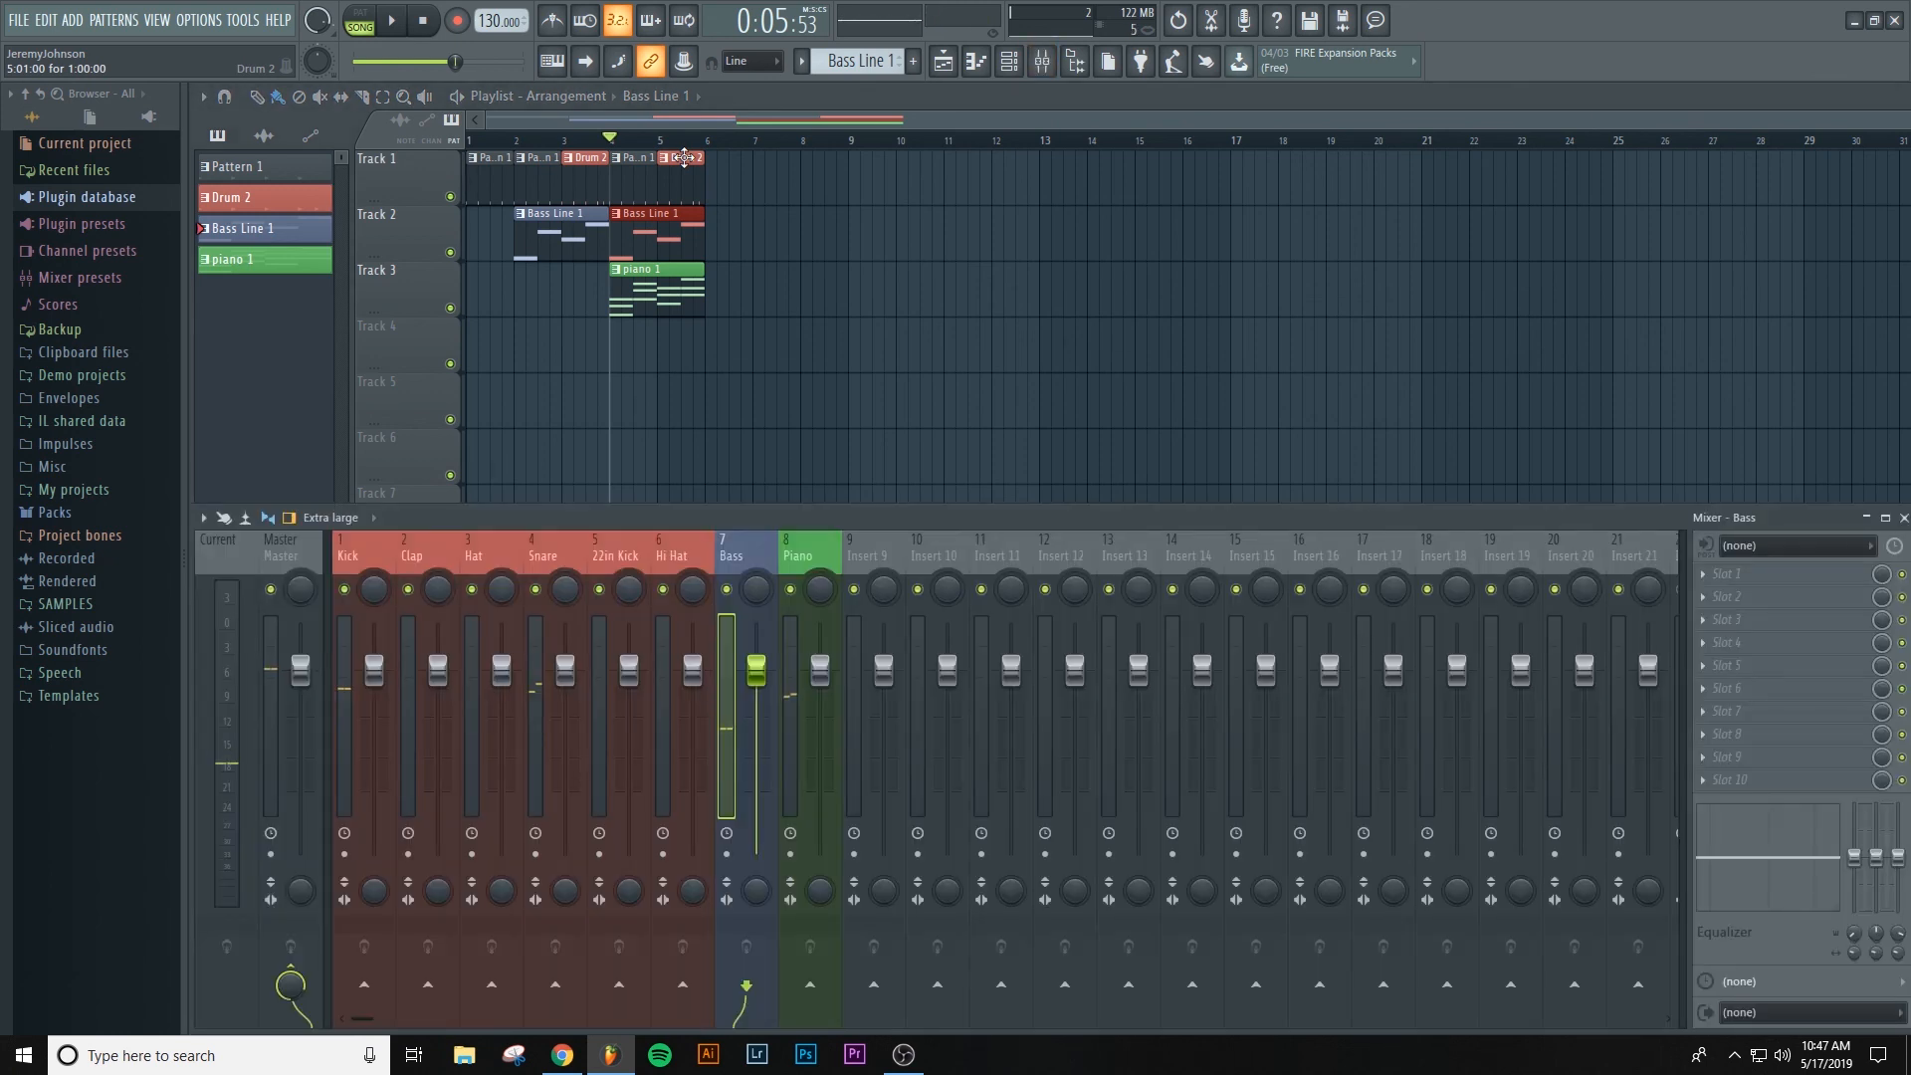
- Lower the Bass and Piano fader levels in the Mixer and try panning the Piano track during playback
mouse_move(826, 678)
mouse_down()
mouse_move(826, 718)
mouse_move(760, 689)
mouse_move(820, 711)
mouse_up()
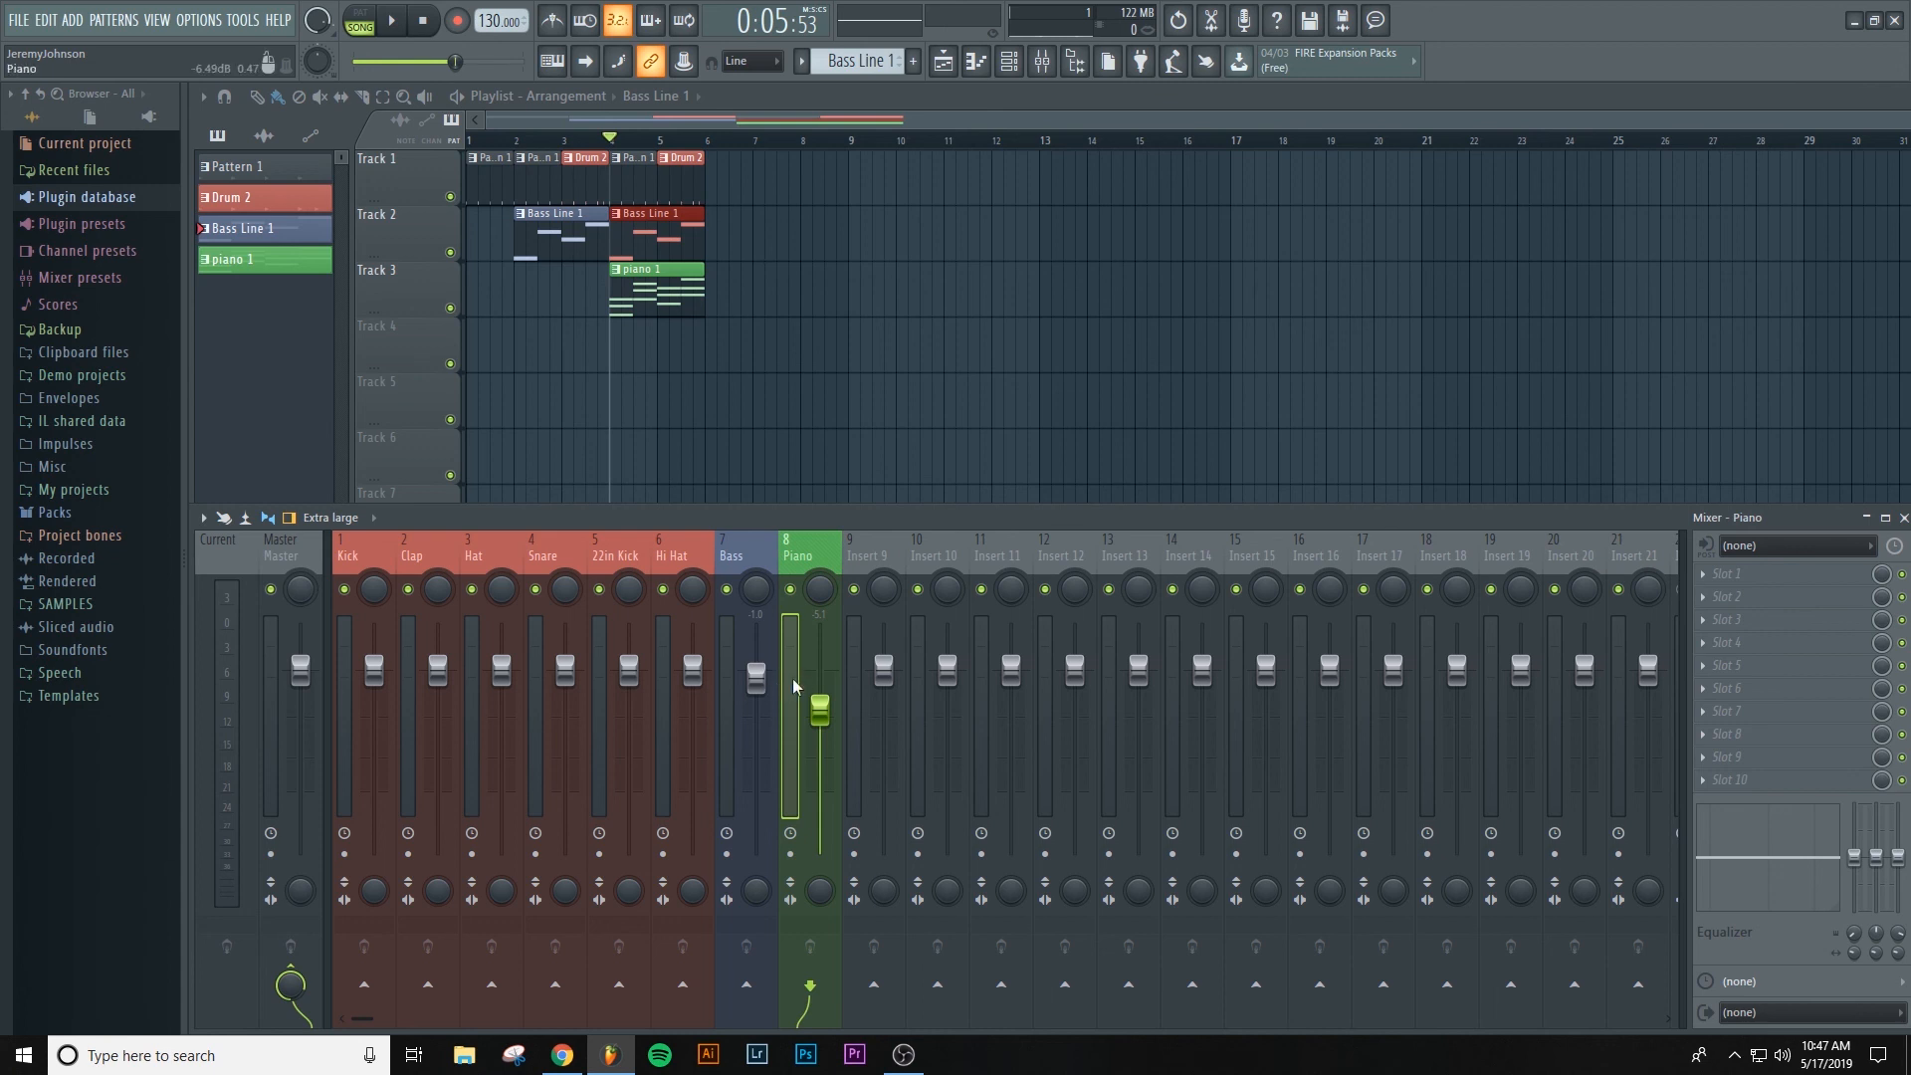
drag(823, 708, 823, 704)
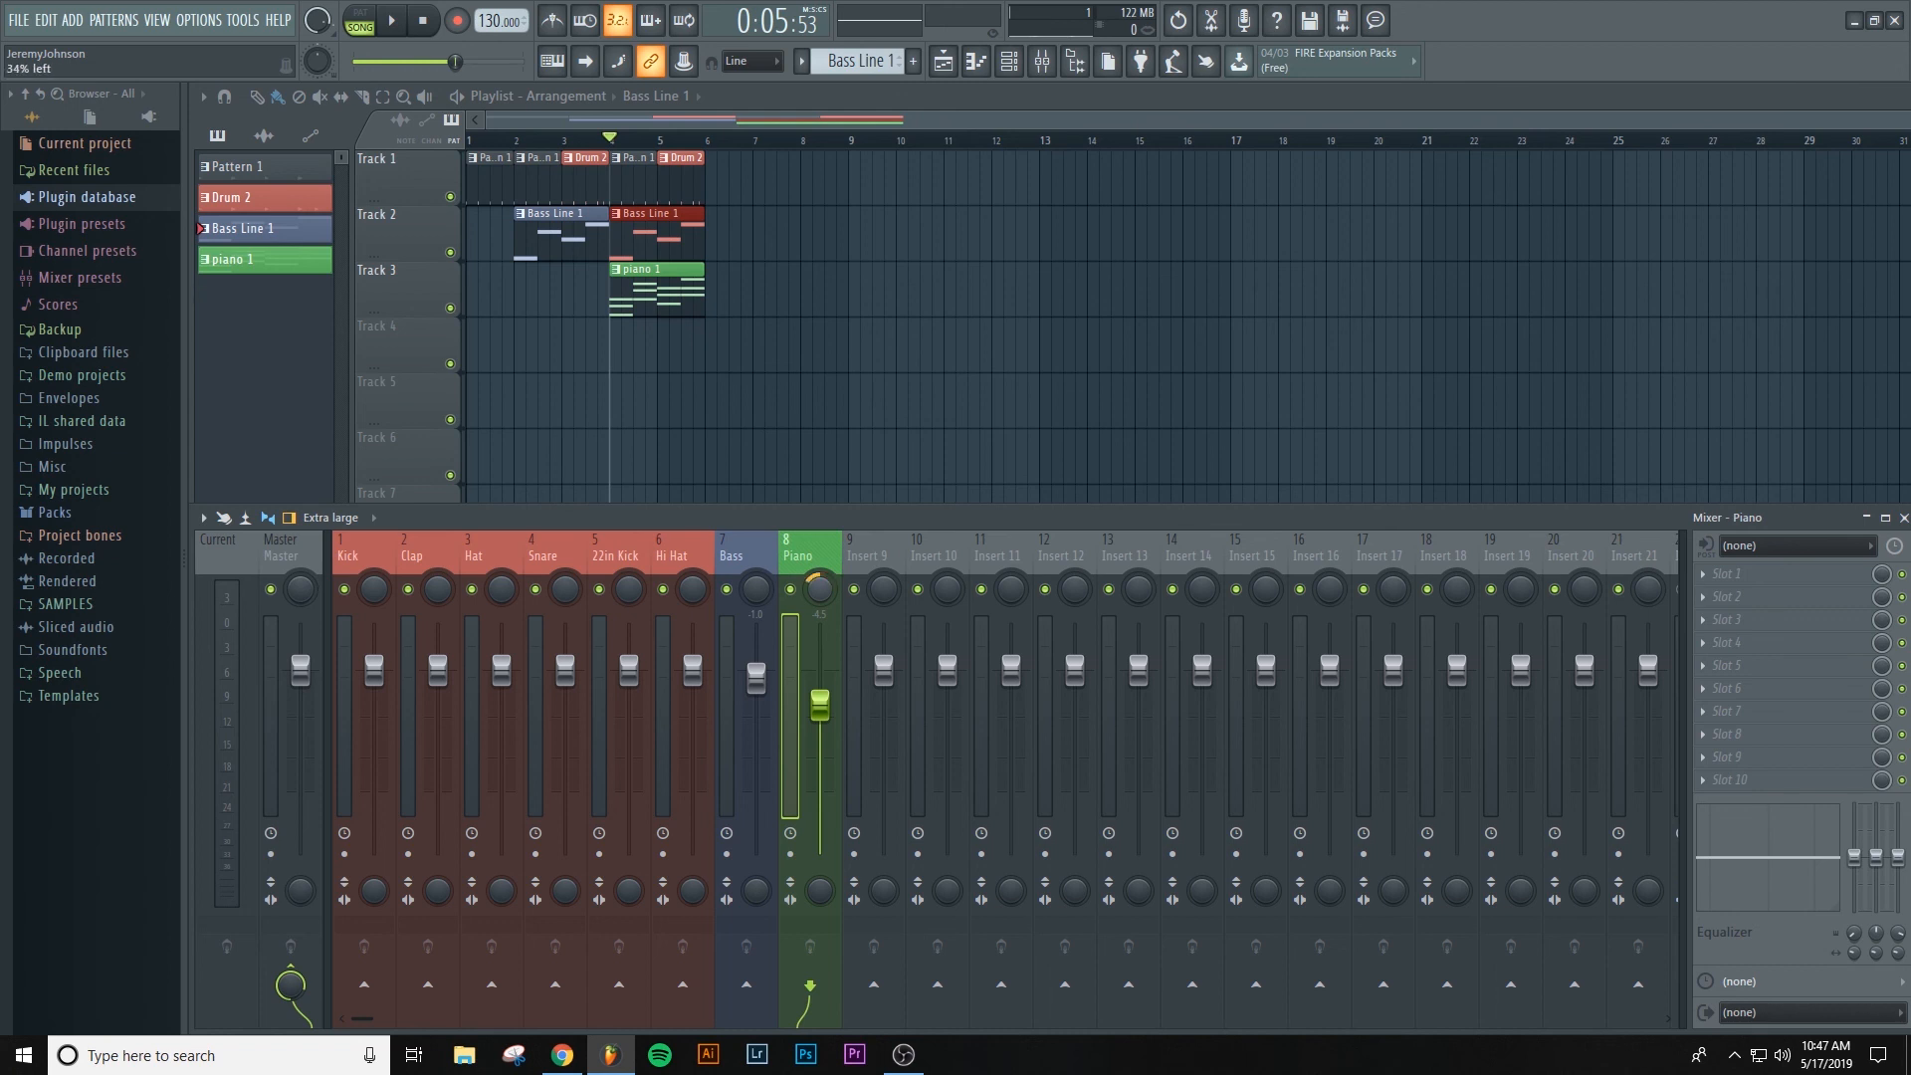
key(space)
drag(825, 590, 825, 562)
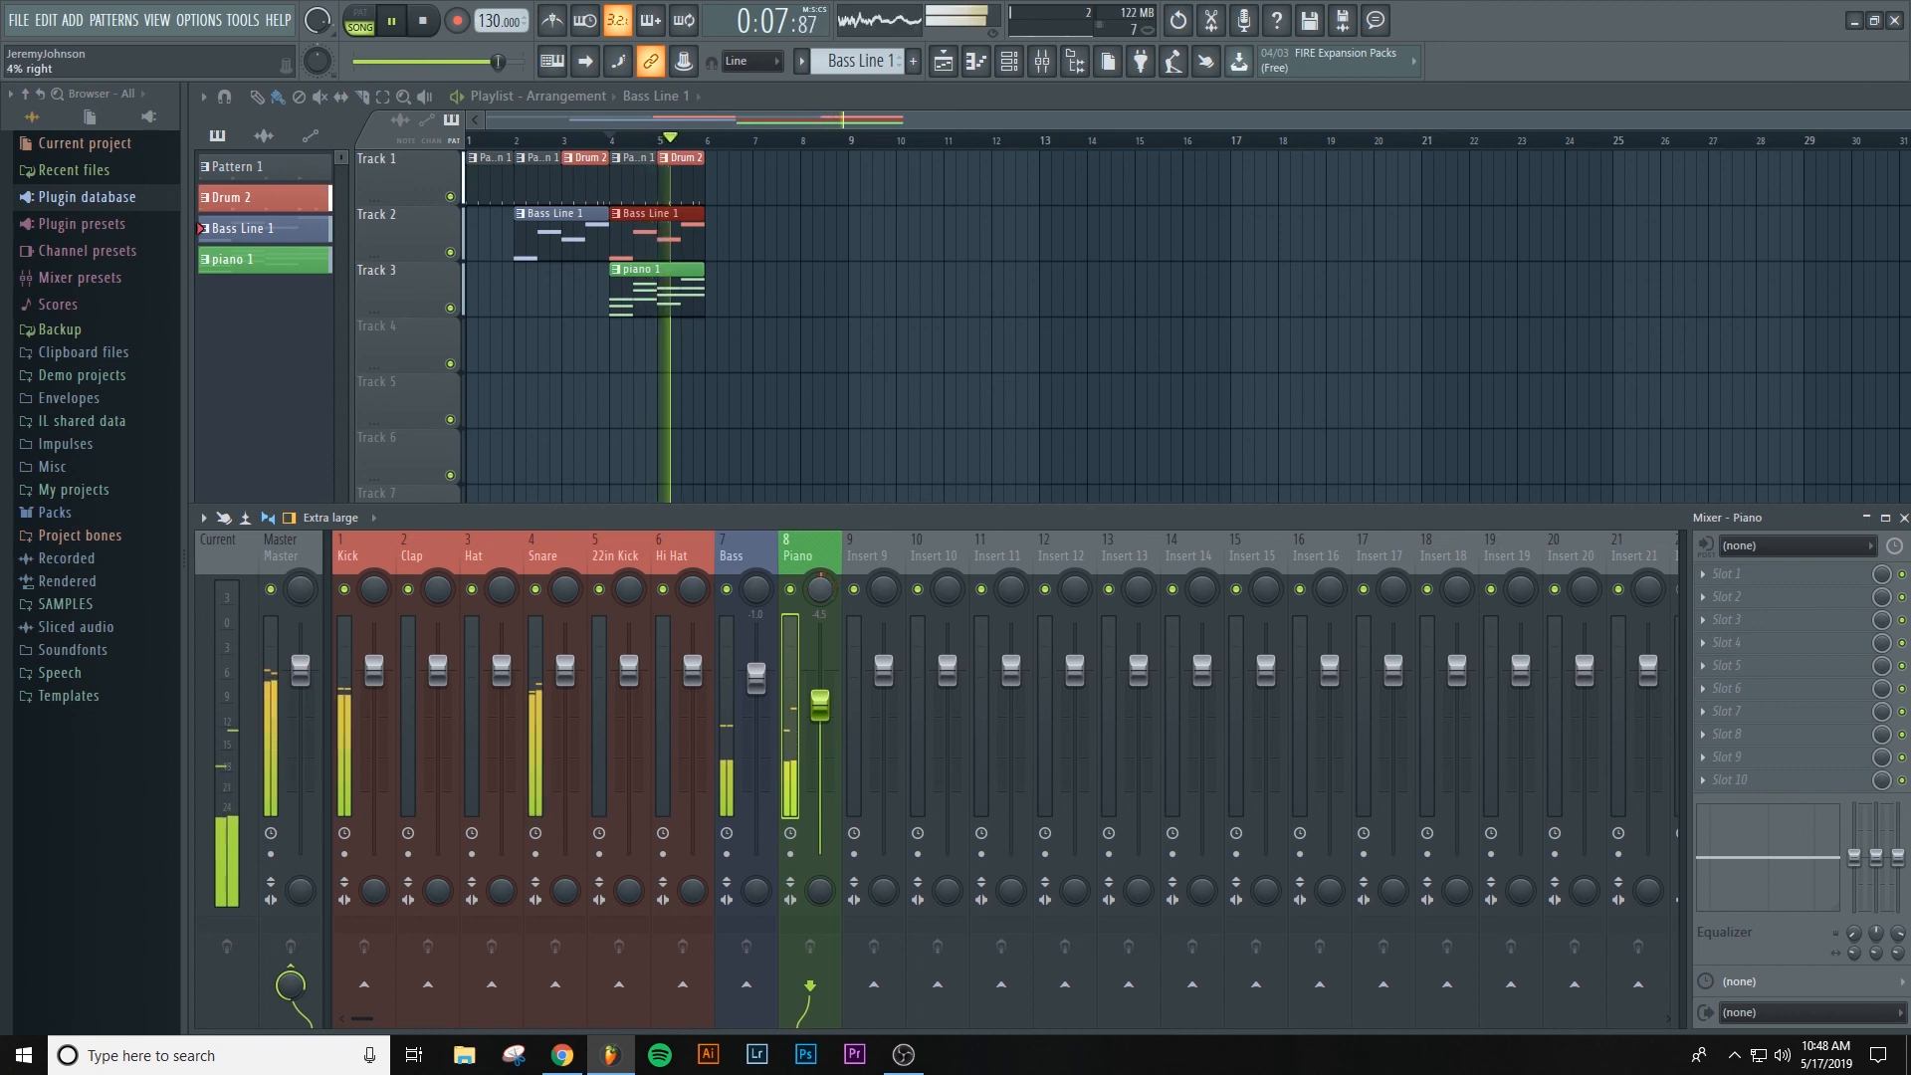
key(space)
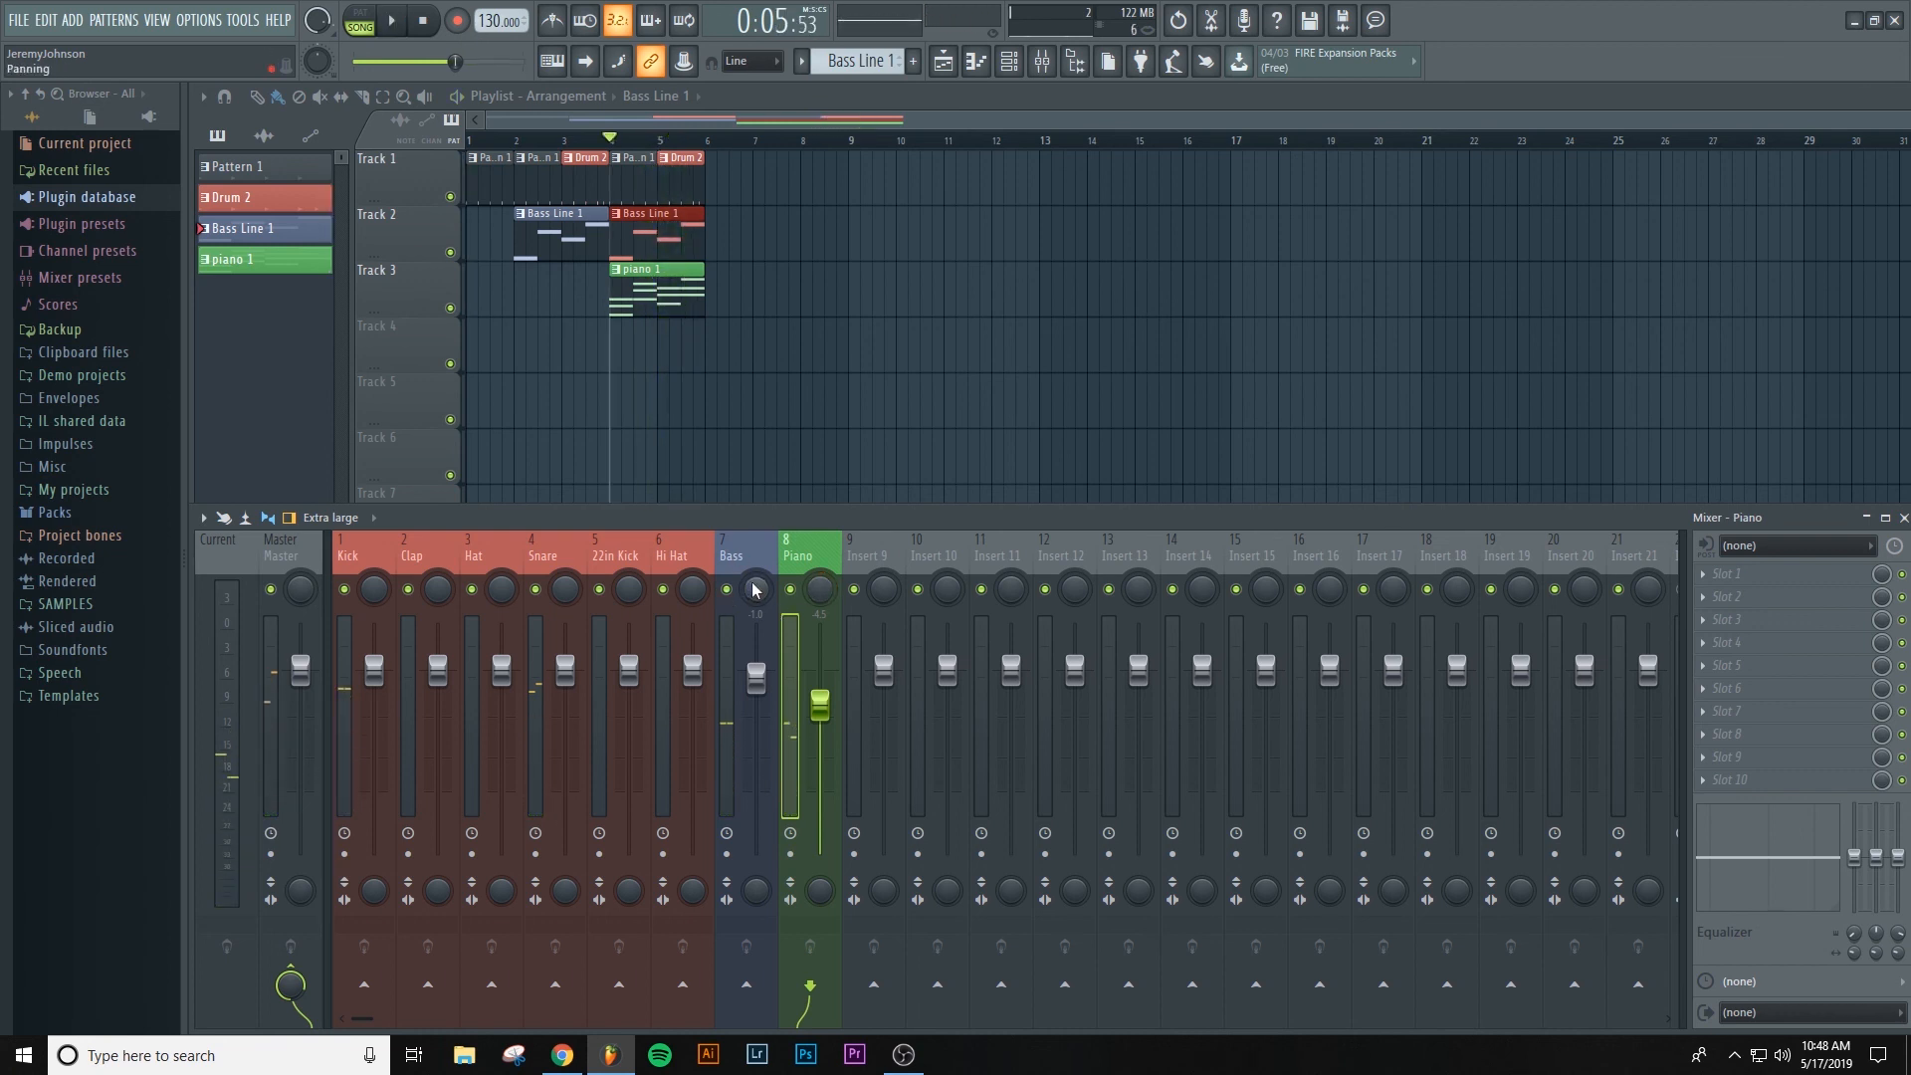
drag(848, 720, 758, 690)
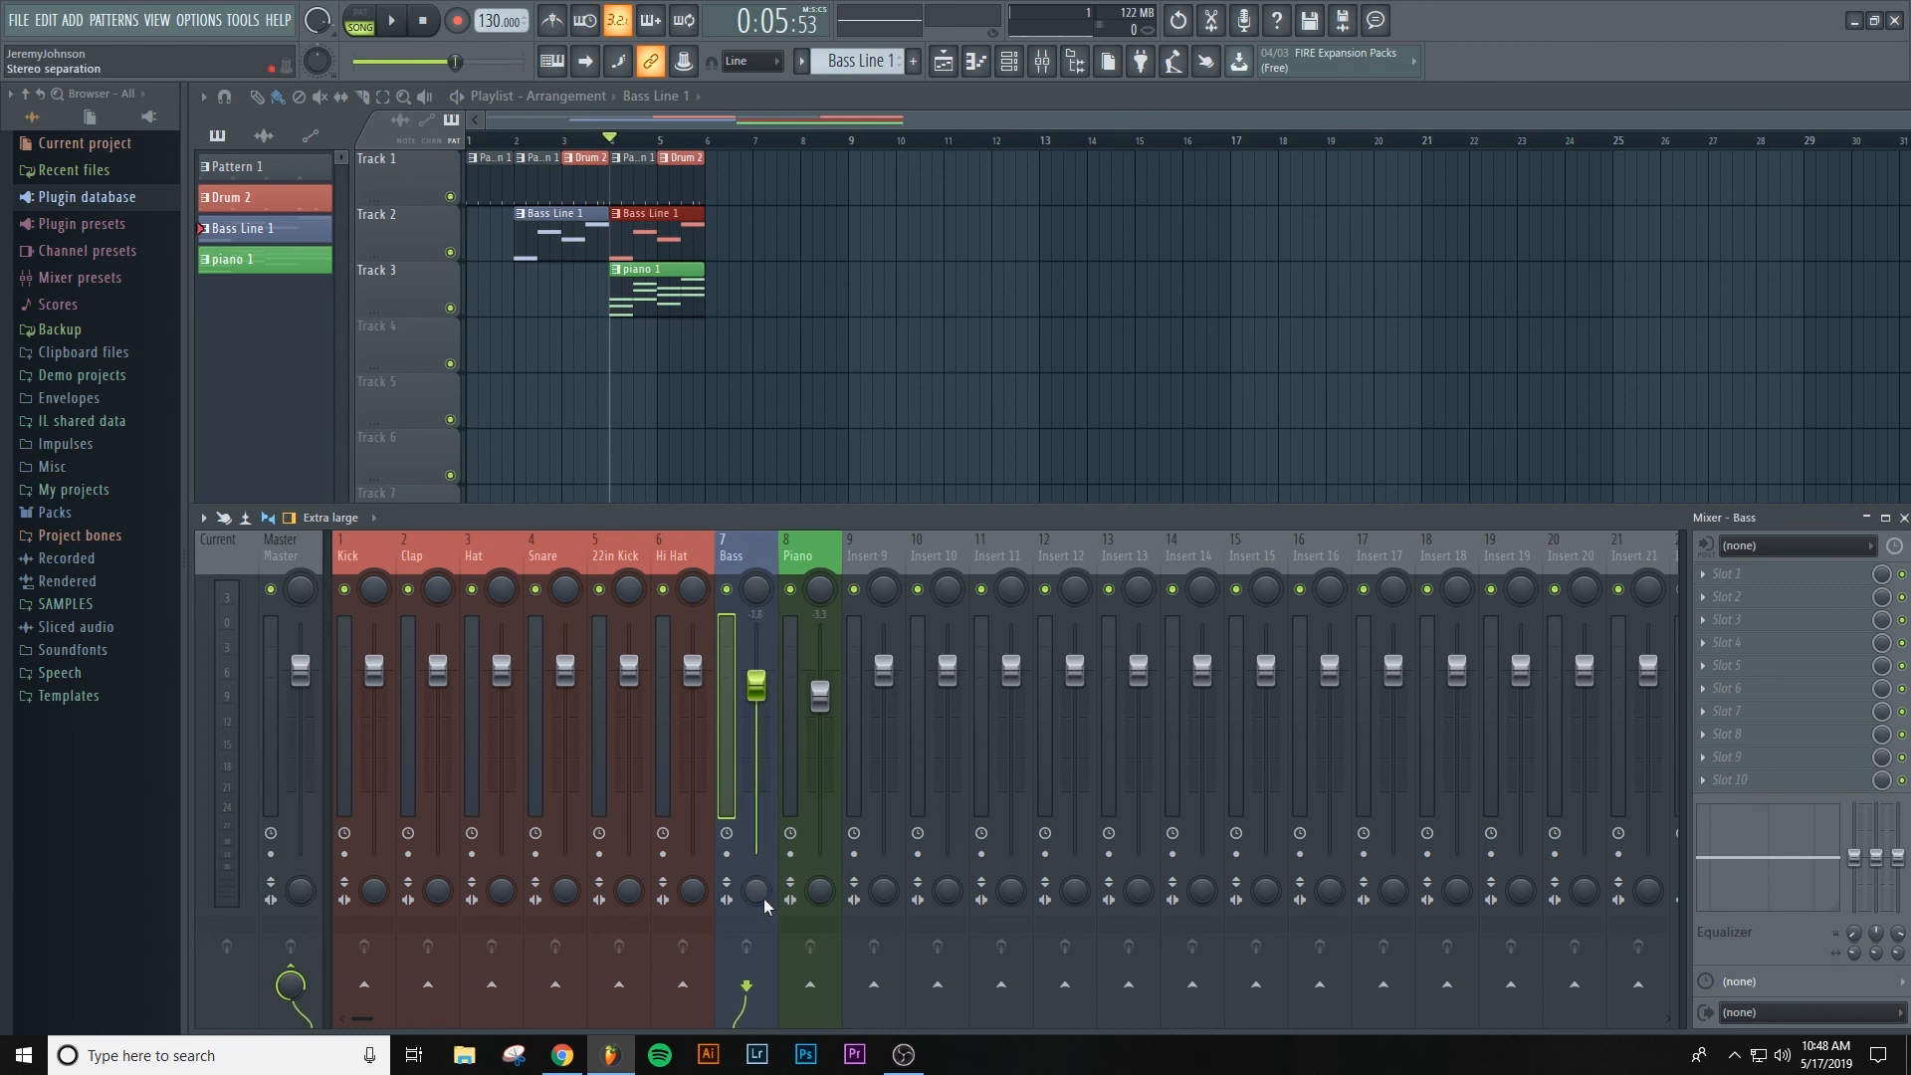
- Try merging and separating the Piano track's stereo image during playback, return the stereo separation to centre and stop
drag(820, 891, 820, 884)
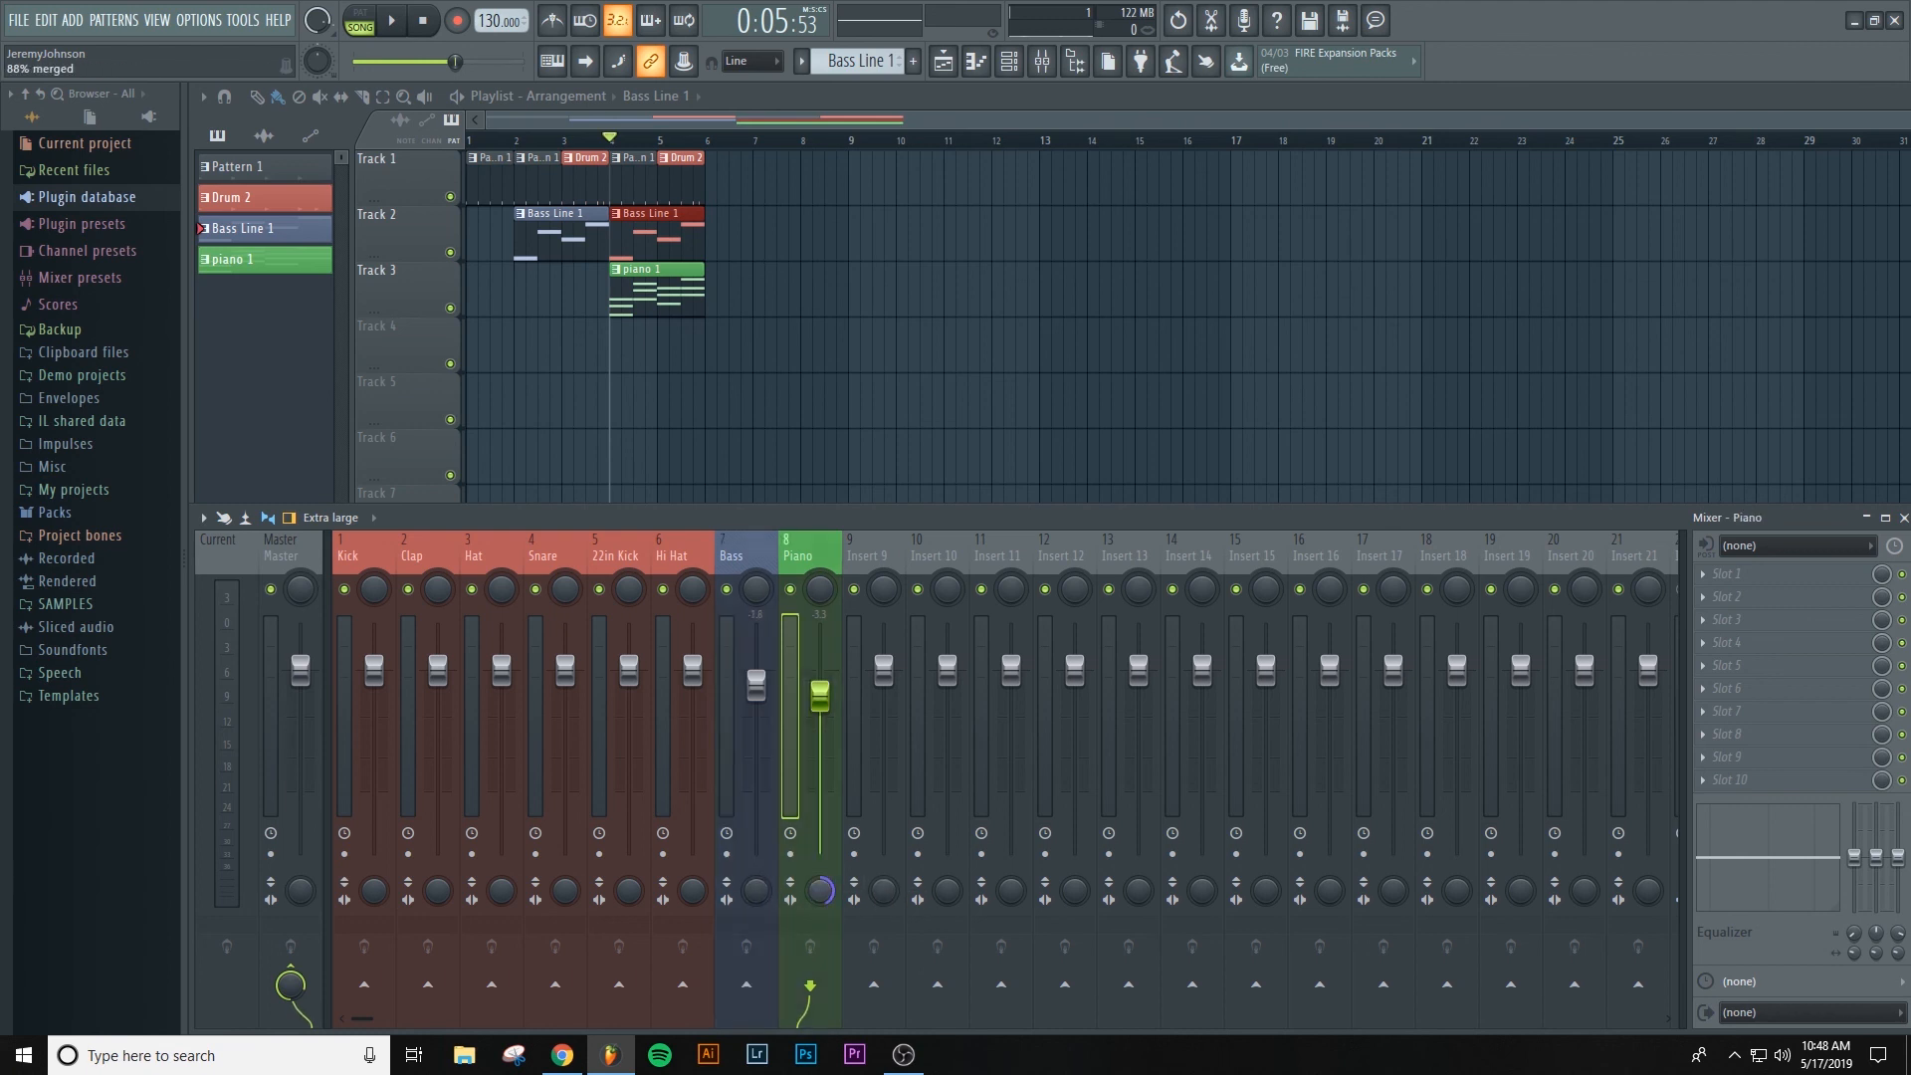
key(space)
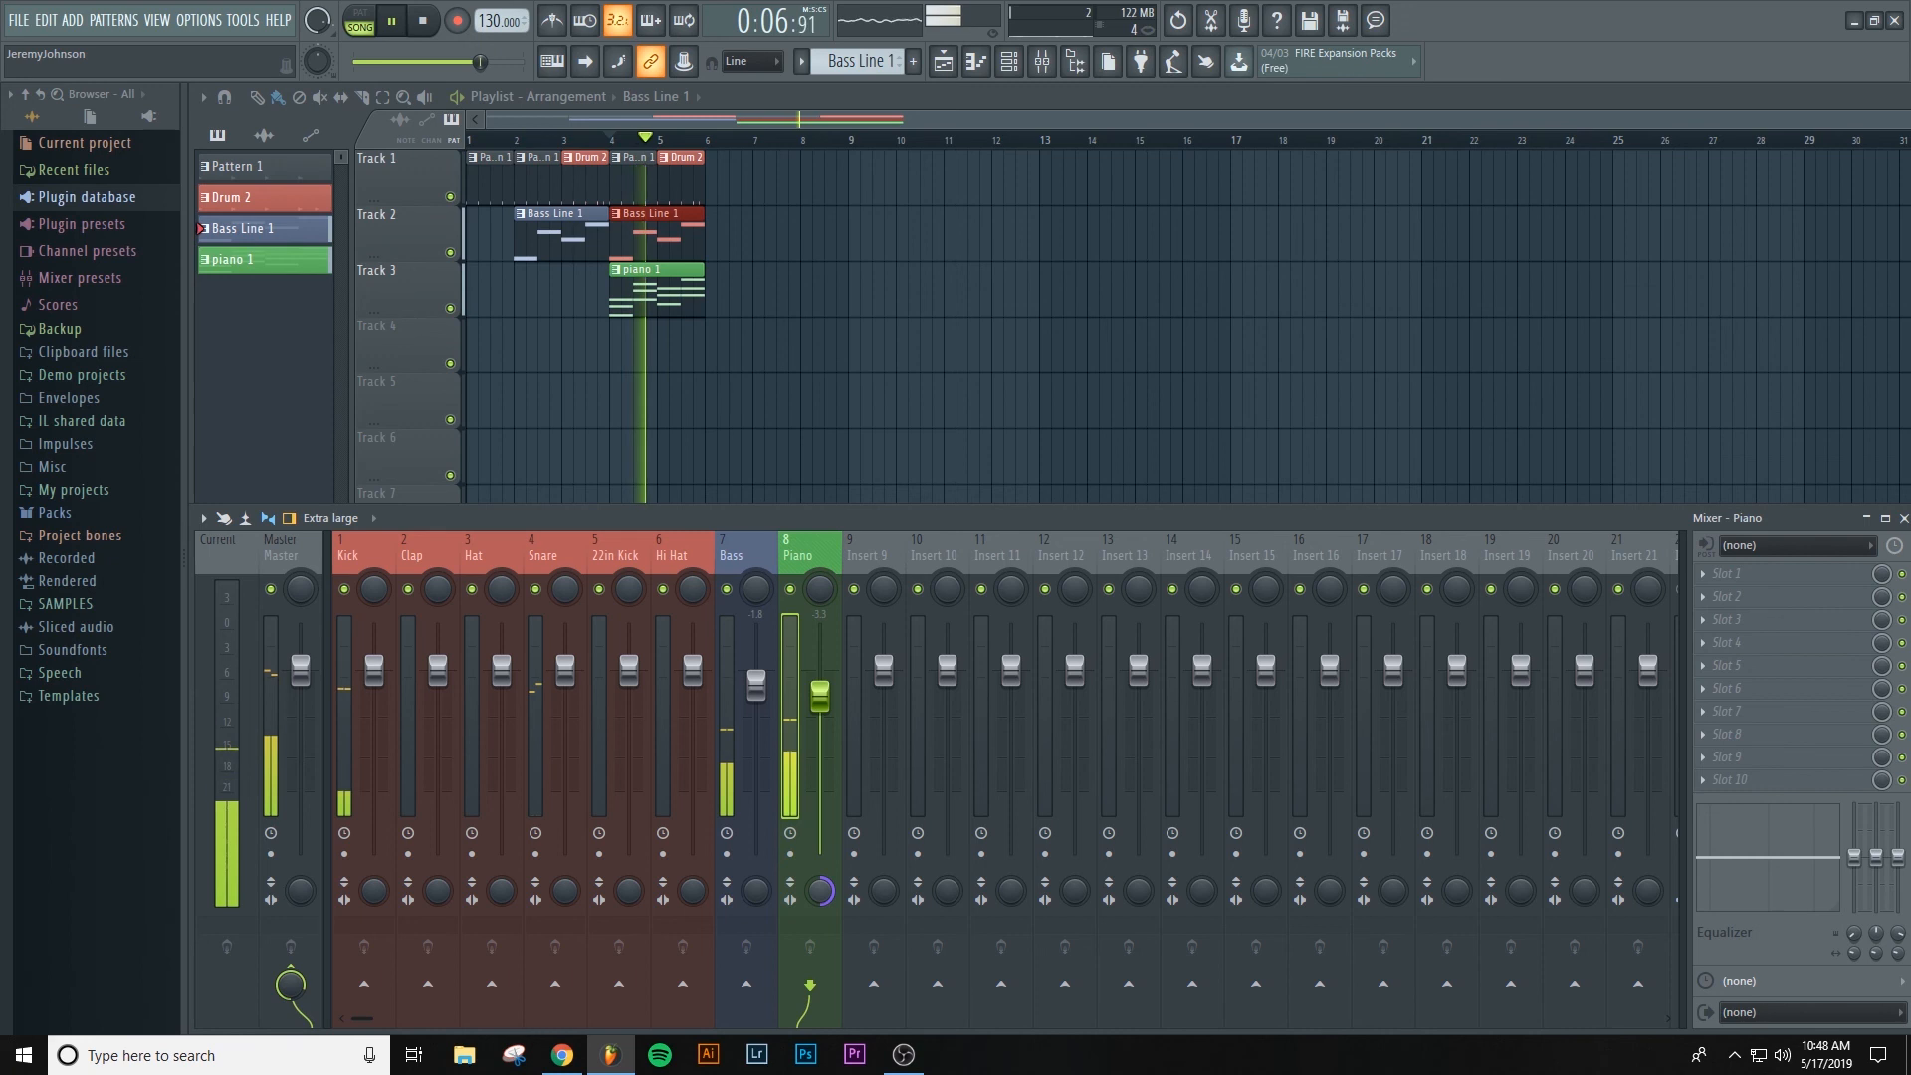
drag(820, 891, 821, 971)
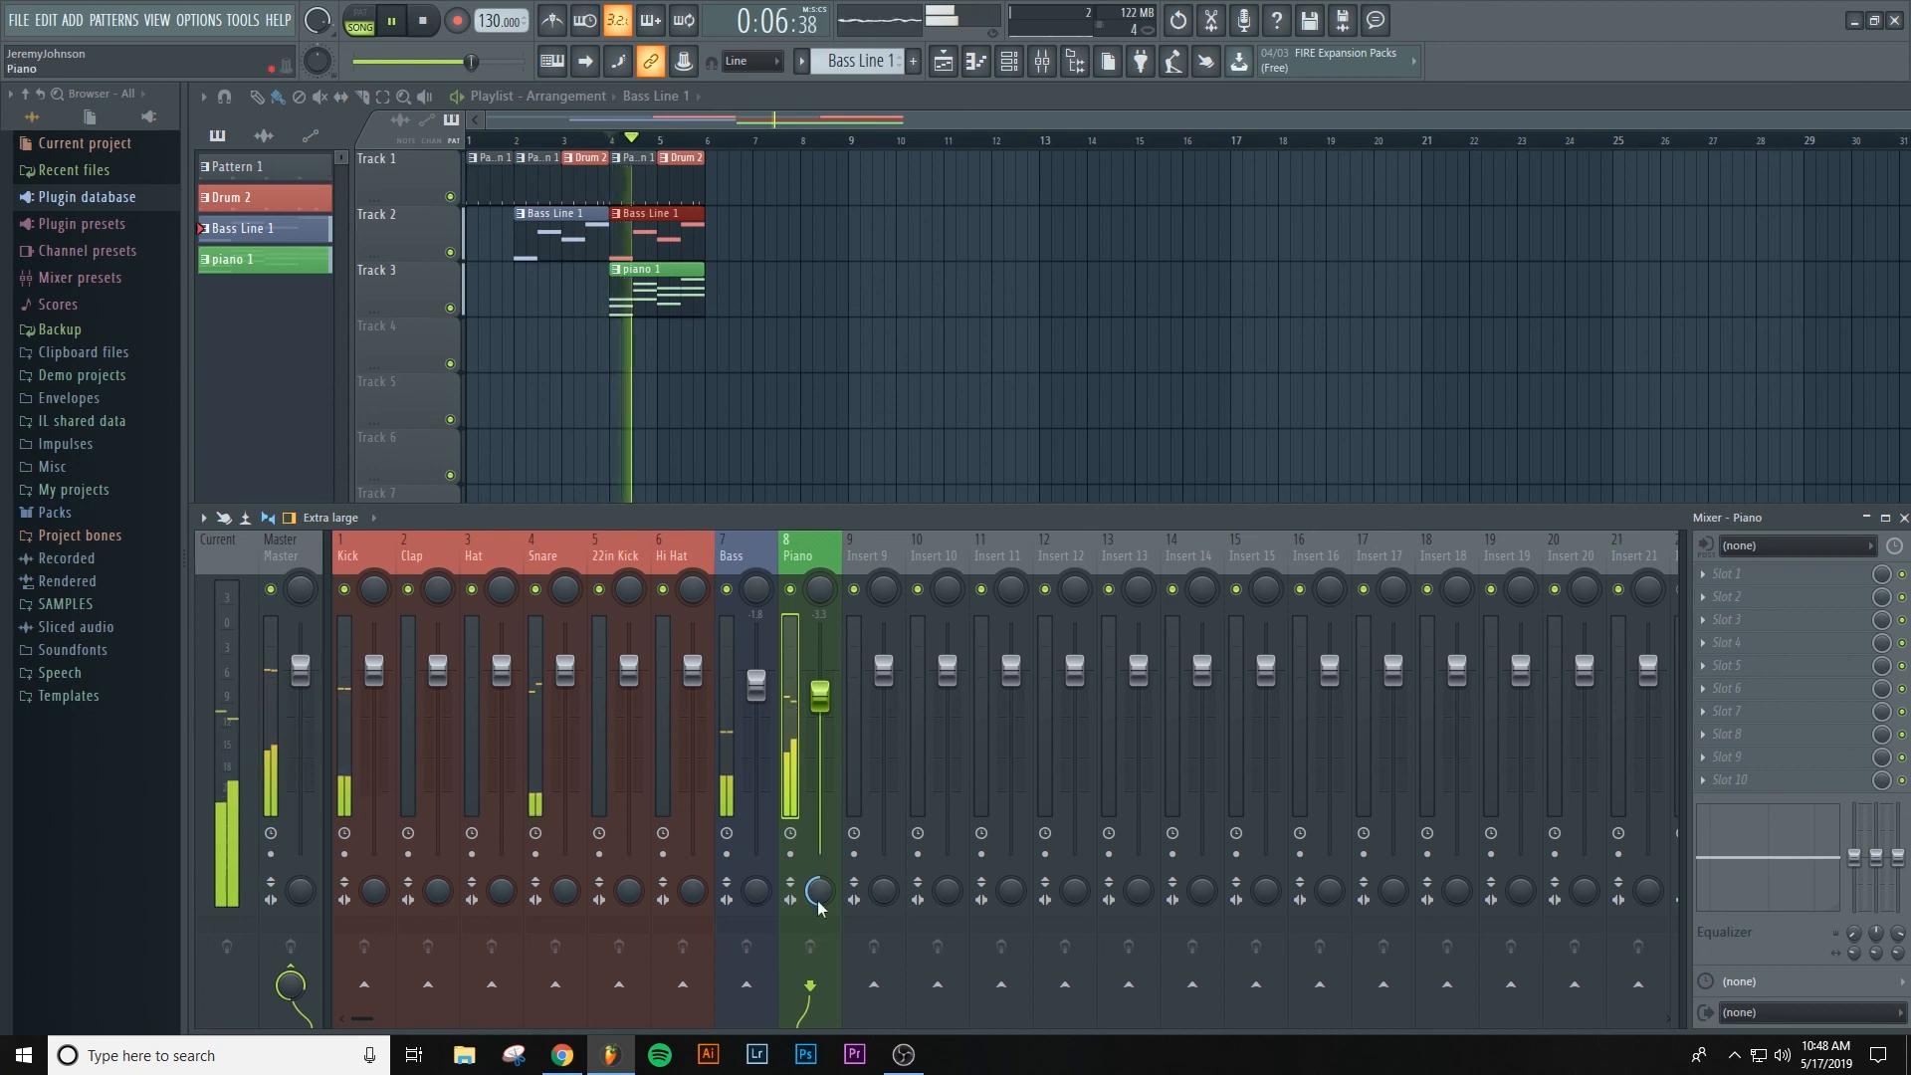
drag(818, 894, 818, 881)
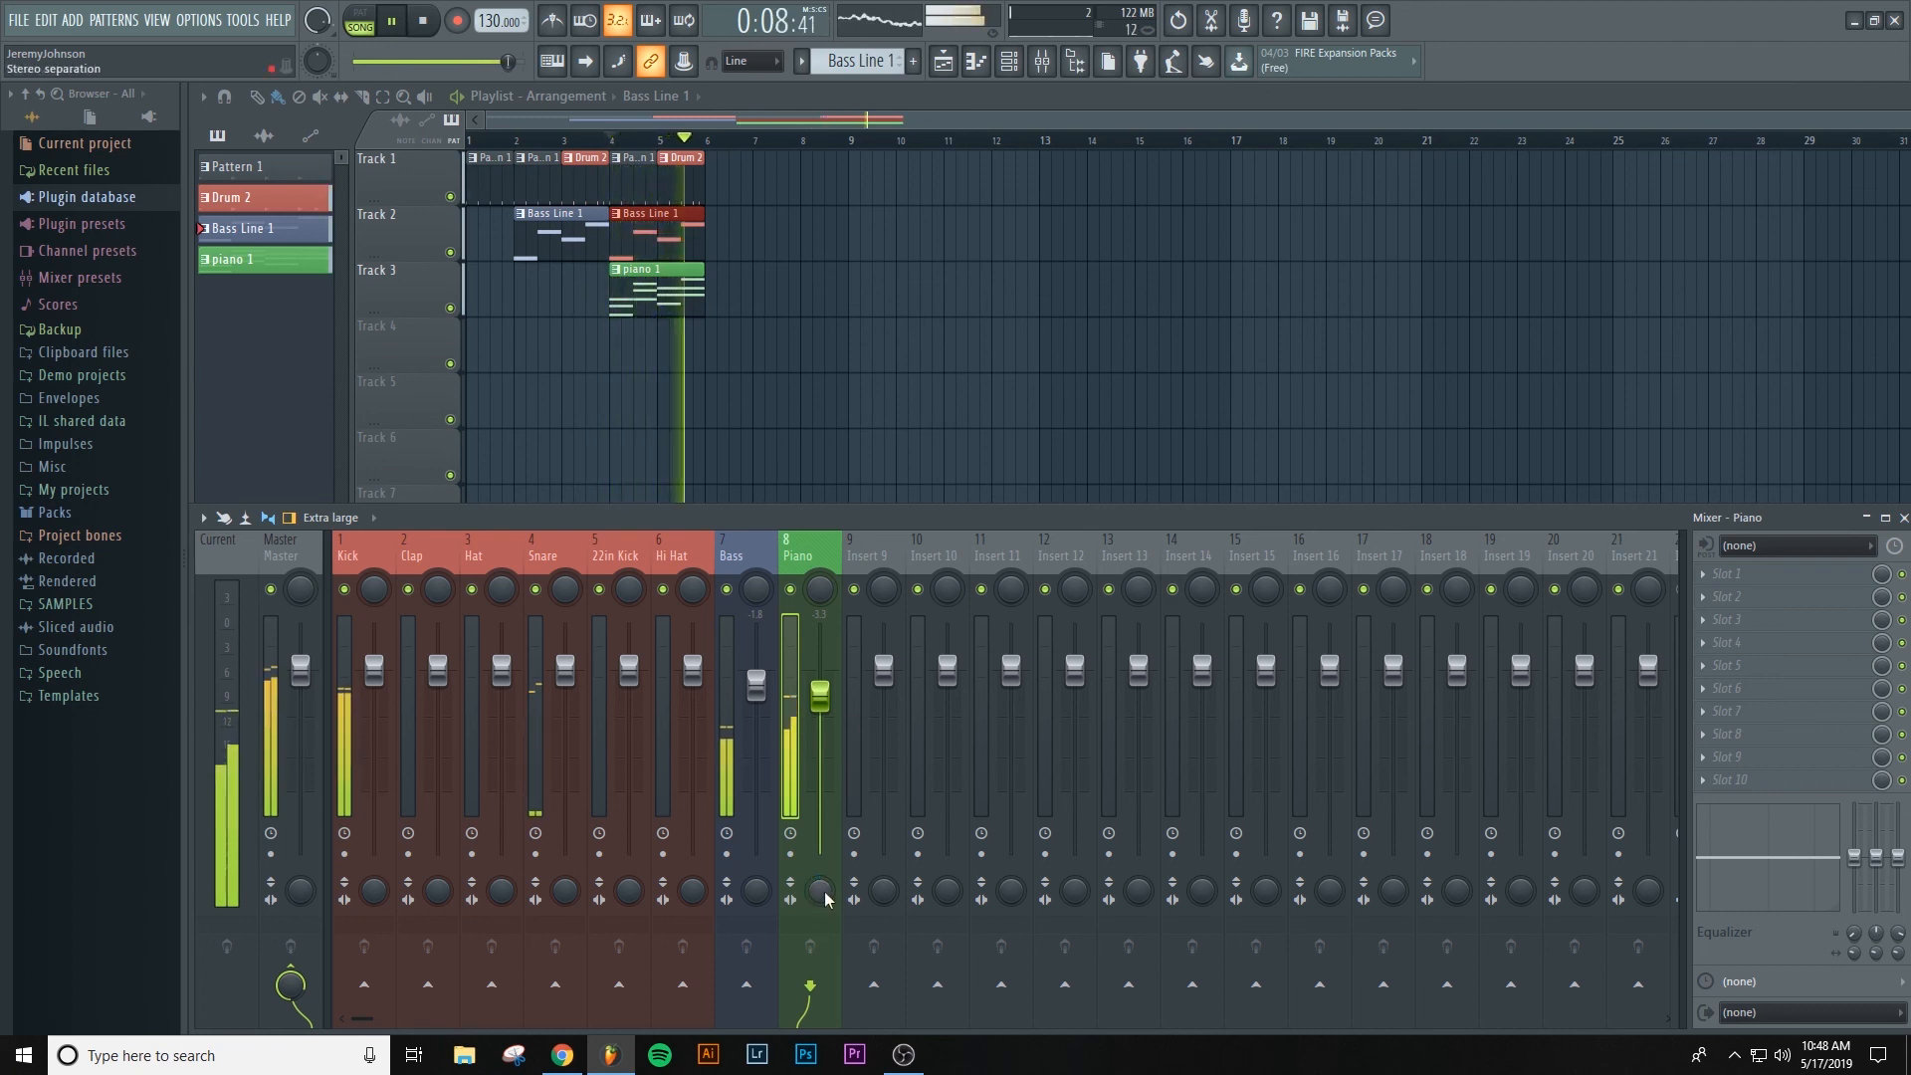
key(space)
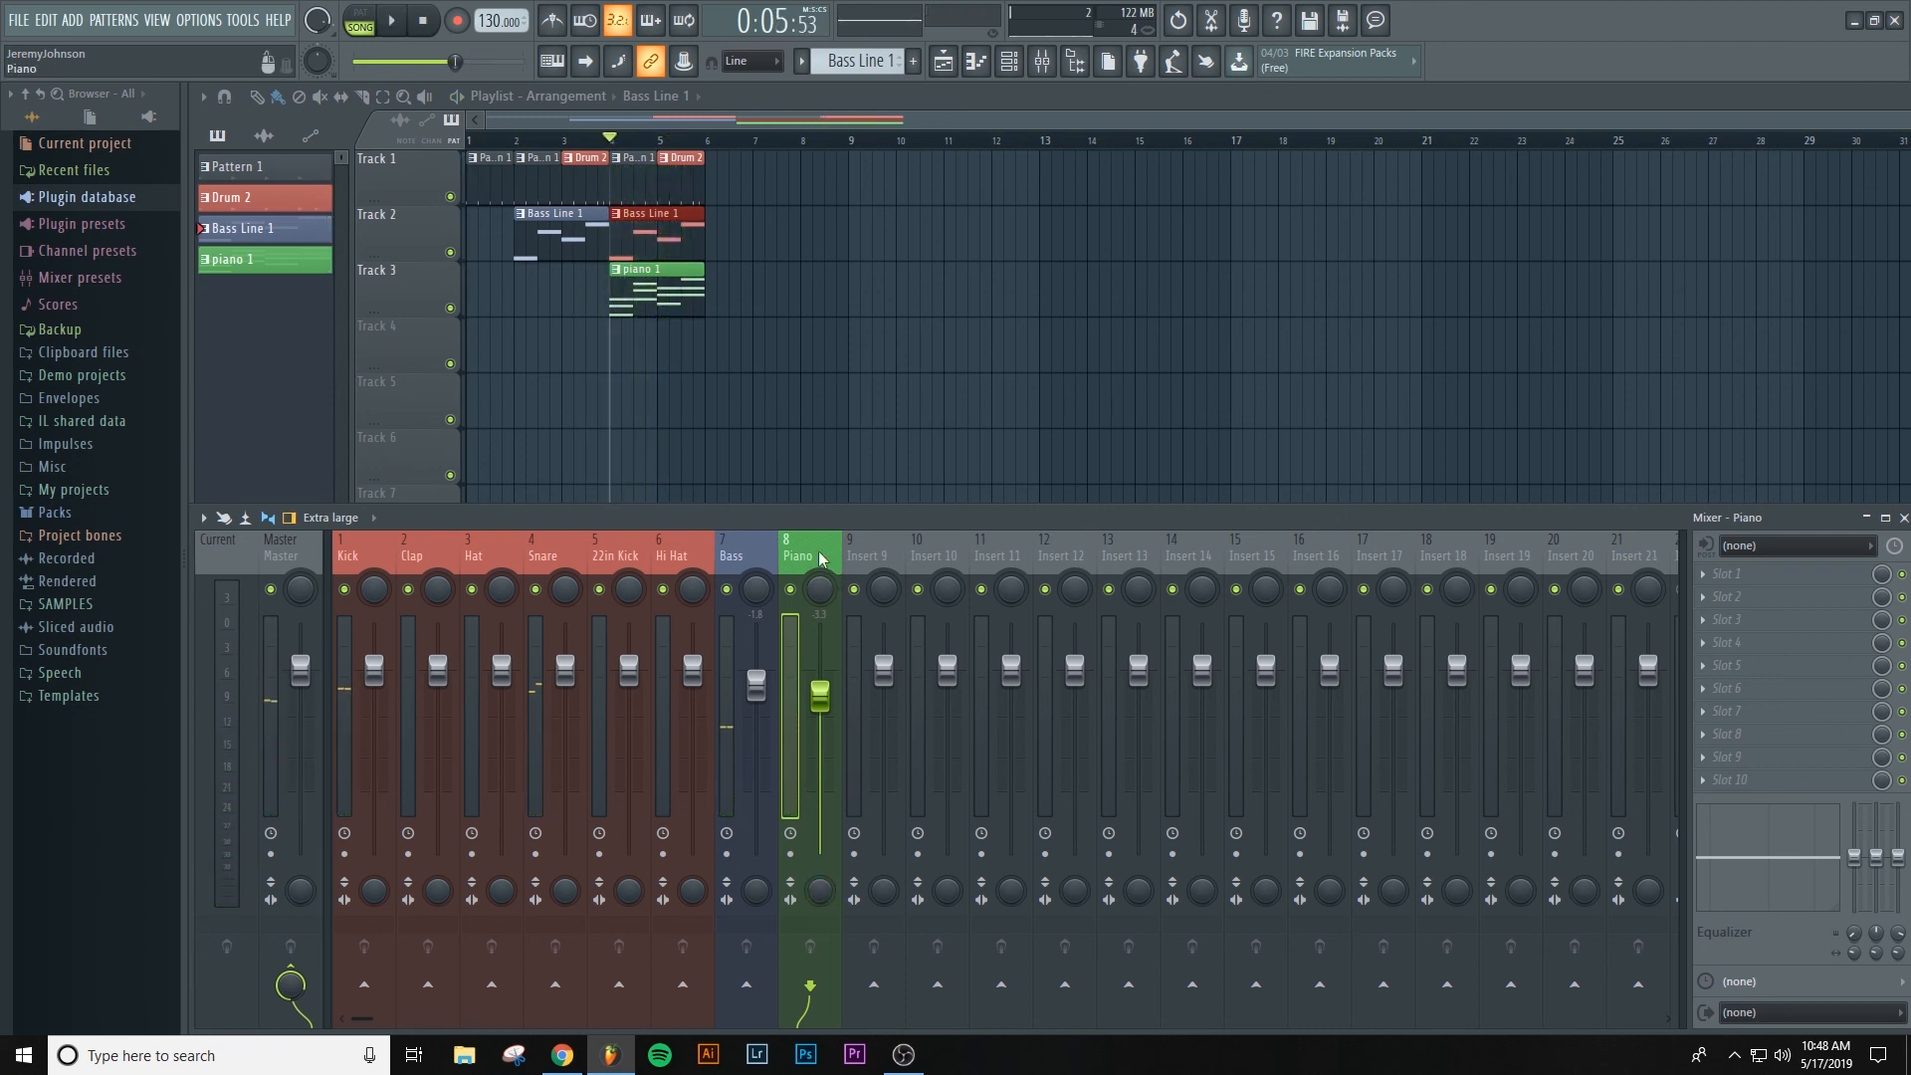
- View the effect plugins available for slot 1 of the Piano track, close the list and show the Channel rack above the Mixer
click(1707, 575)
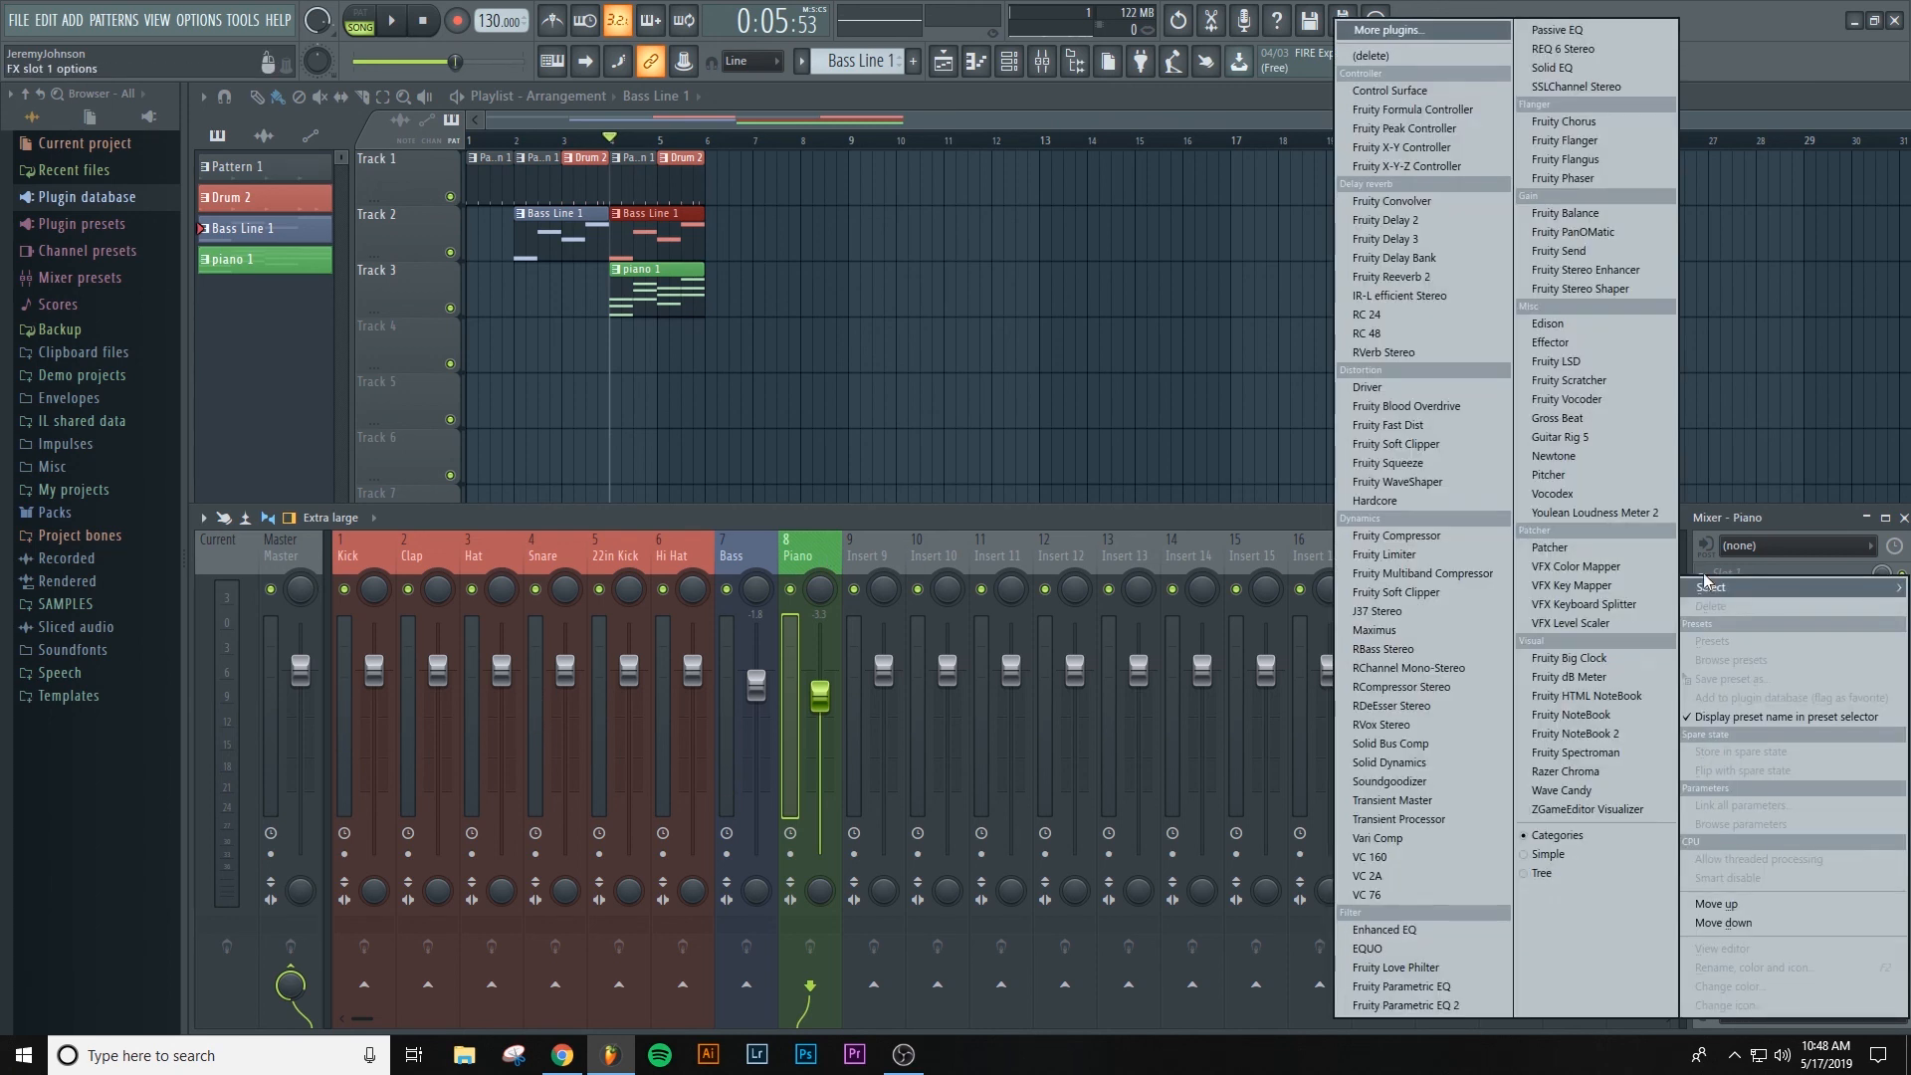
click(1802, 519)
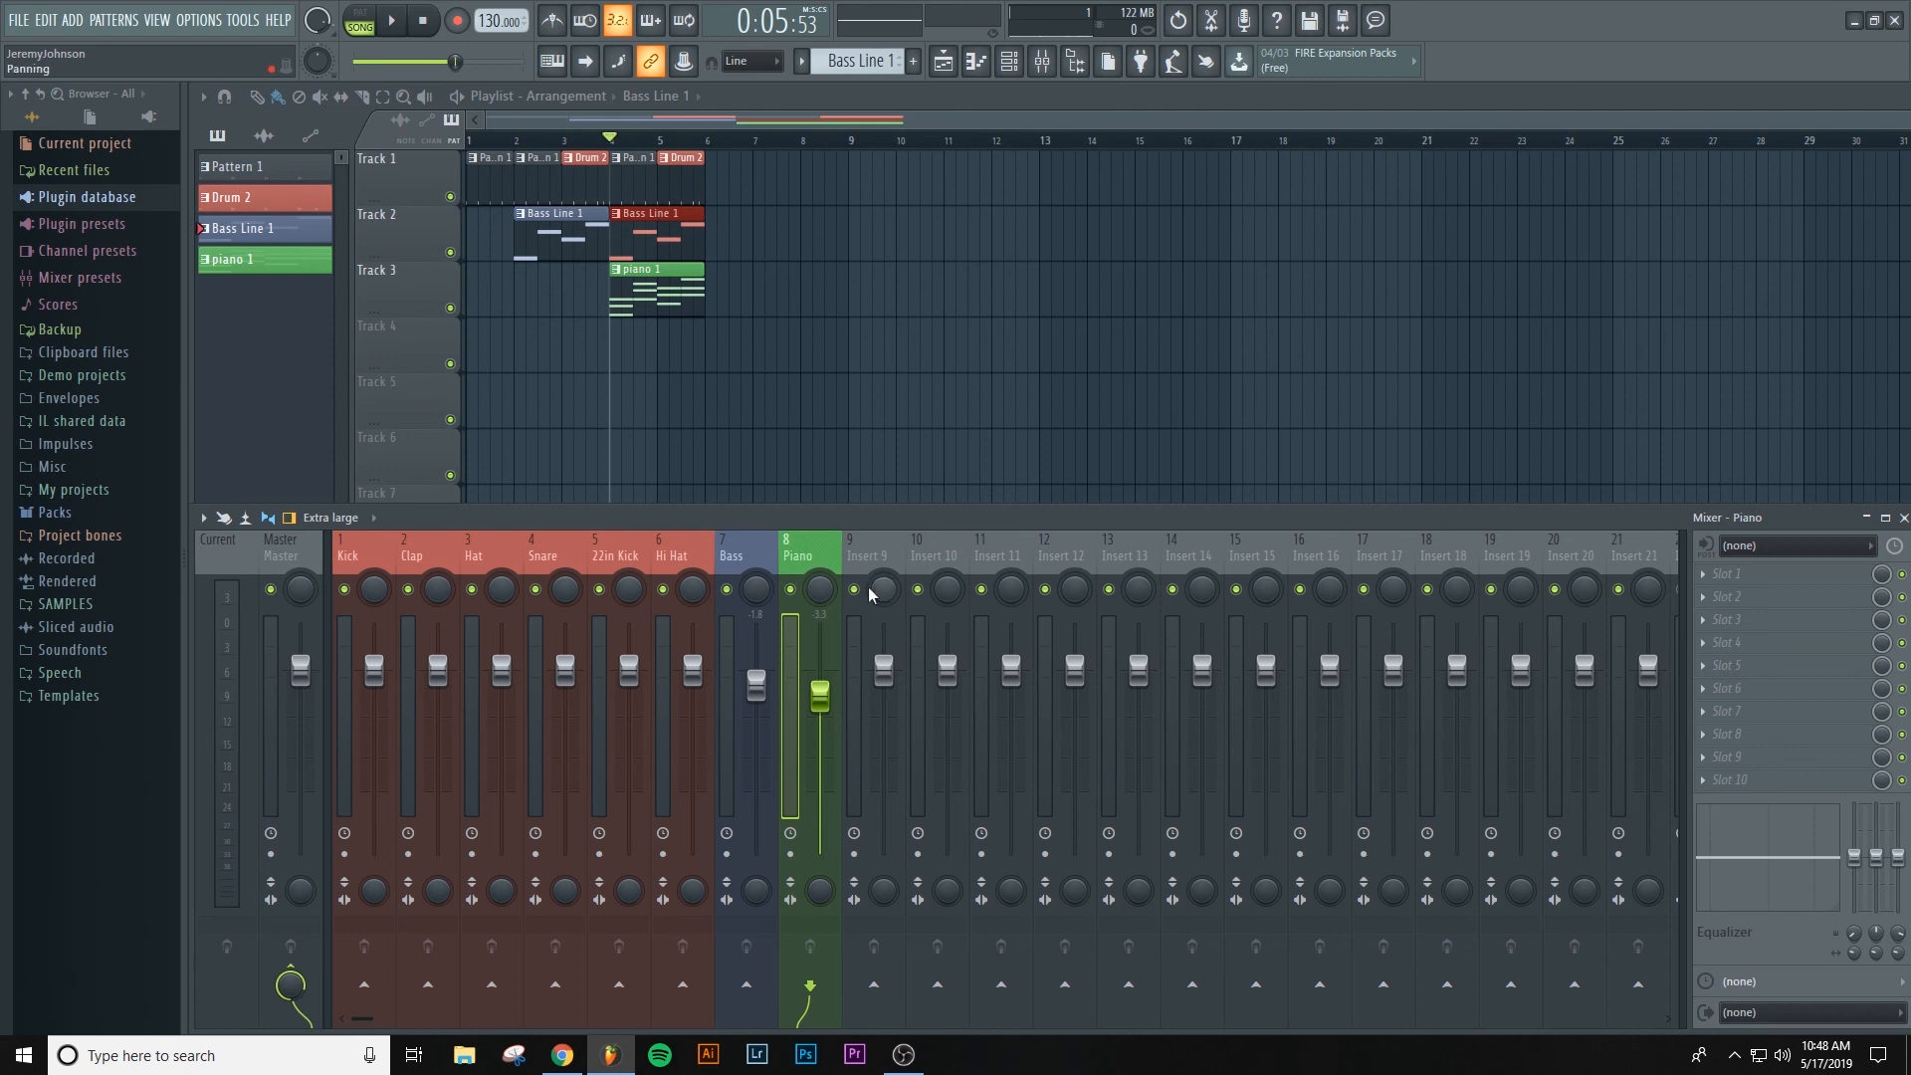
key(F6)
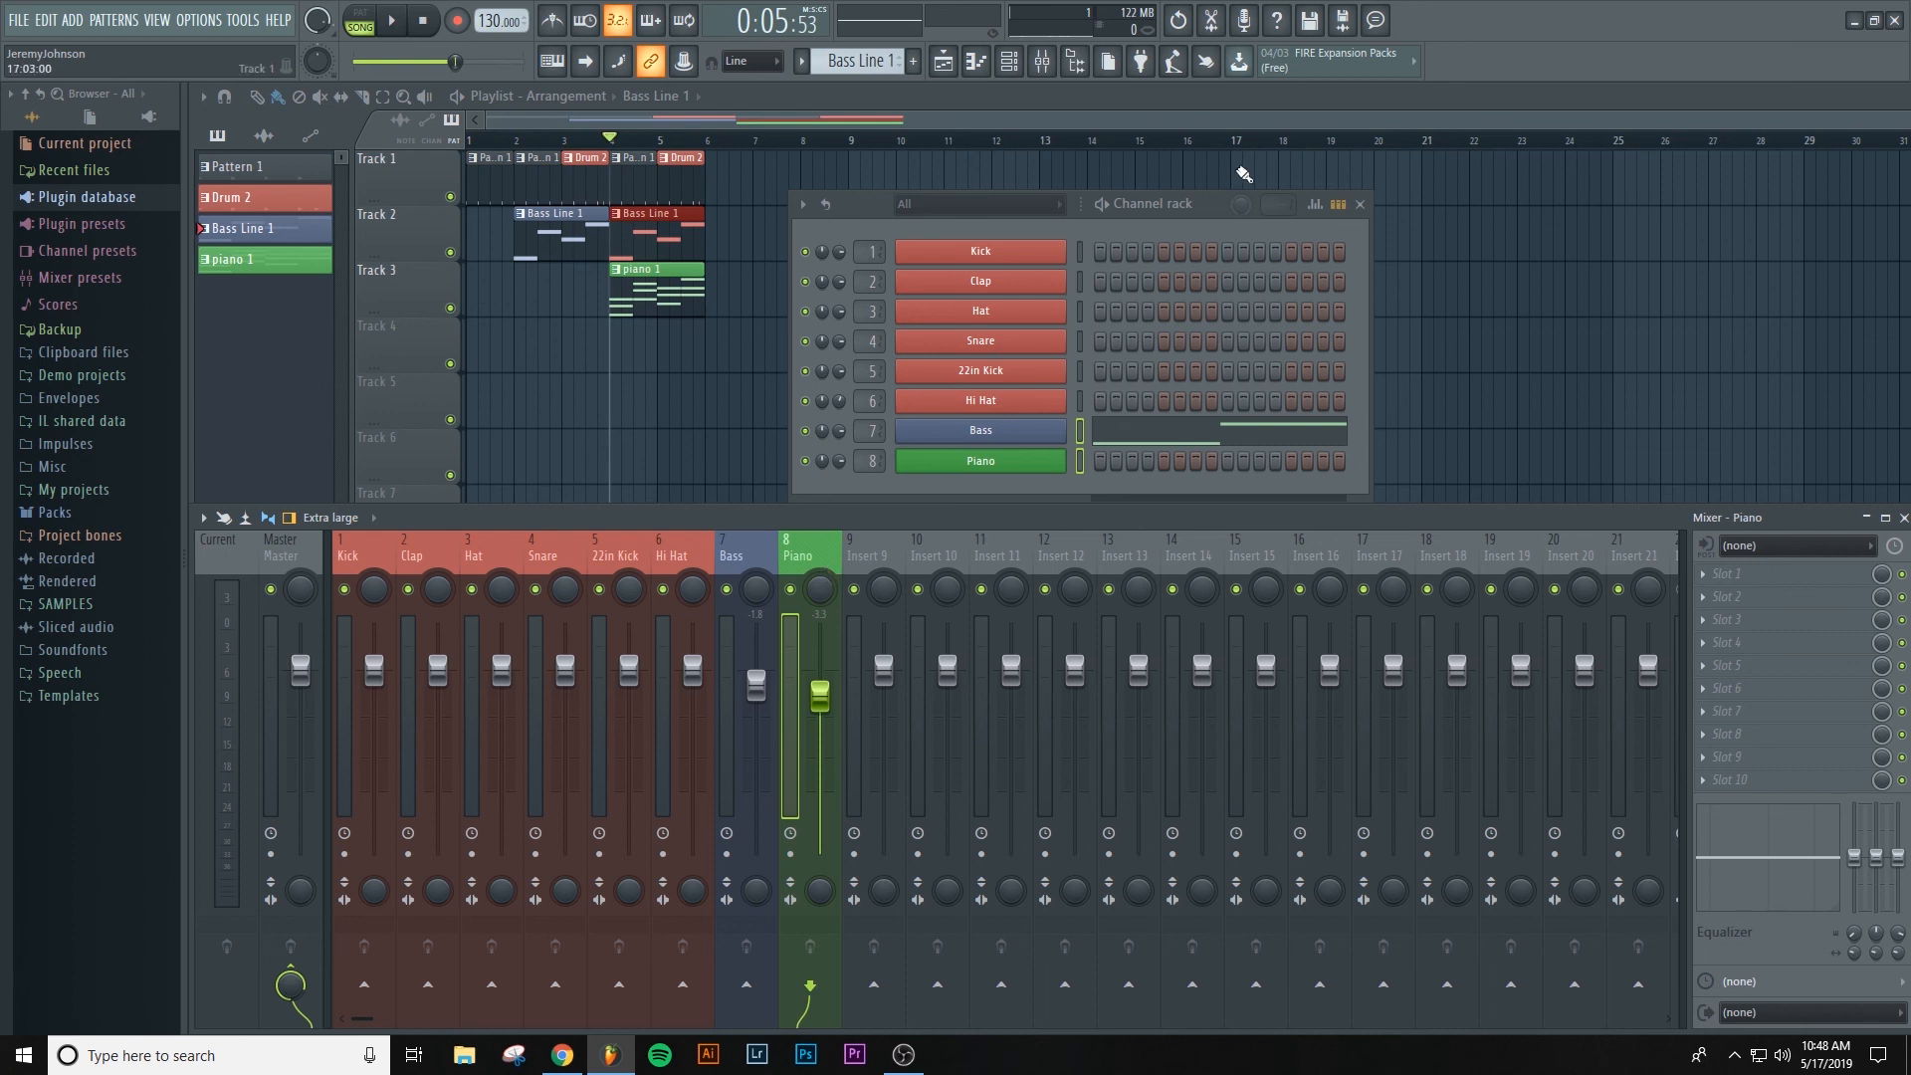
drag(1212, 221, 1240, 181)
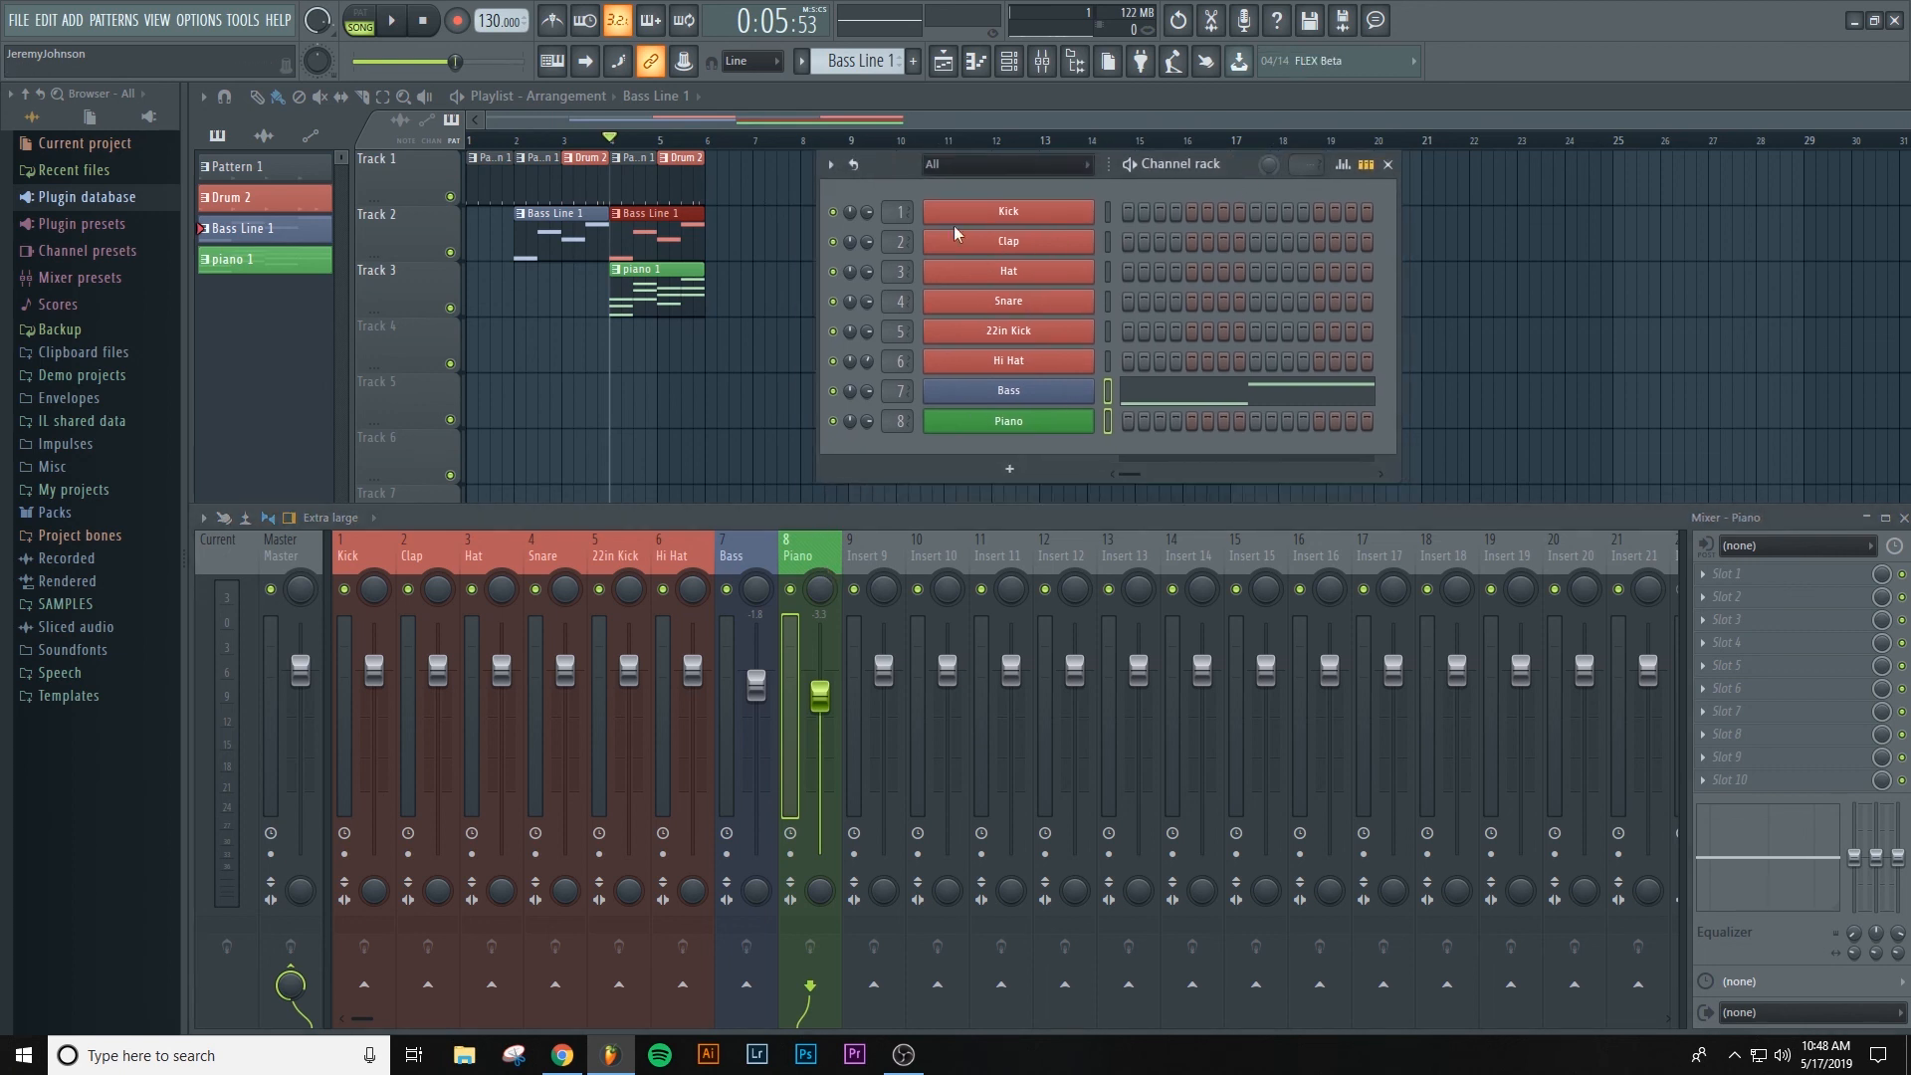